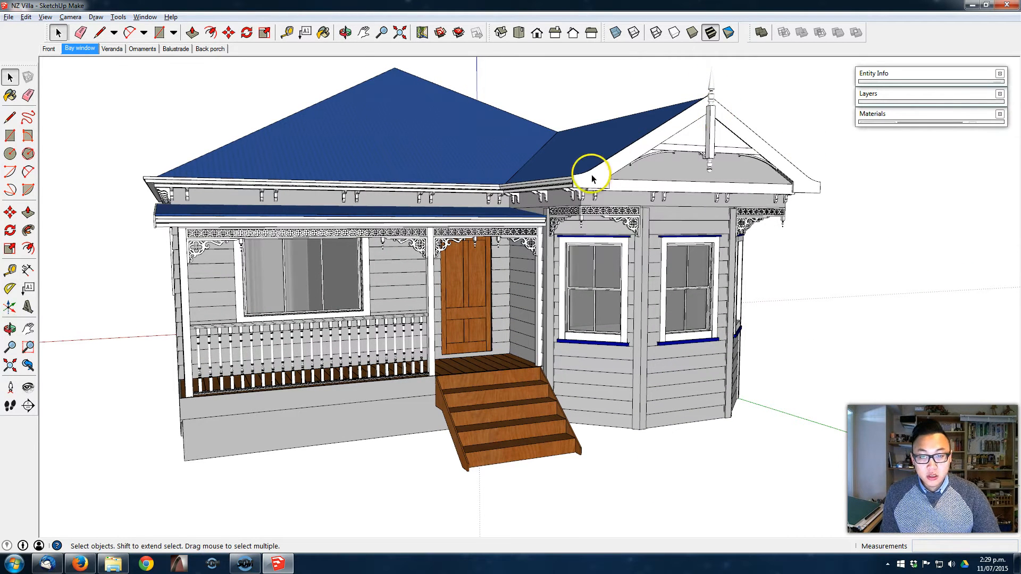
- Examine the completed villa model from the front veranda, the back porch scene, the side wall and the bay window side
{"action": "middle_click_drag", "start_coordinate": [588, 179], "coordinate": [655, 211]}
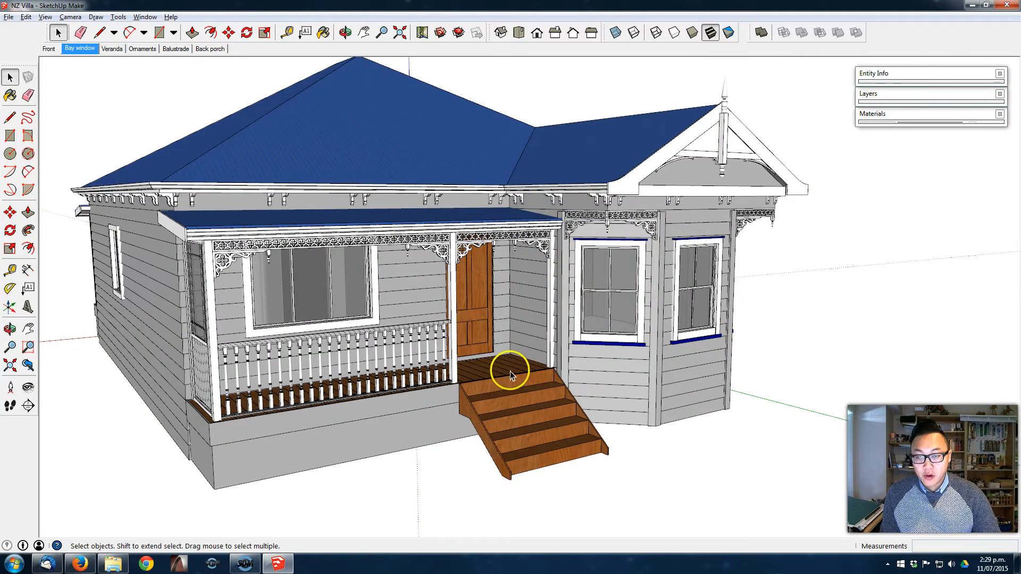
{"action": "scroll", "coordinate": [271, 245], "scroll_direction": "up", "scroll_amount": 3}
{"action": "scroll", "coordinate": [338, 200], "scroll_direction": "up", "scroll_amount": 2}
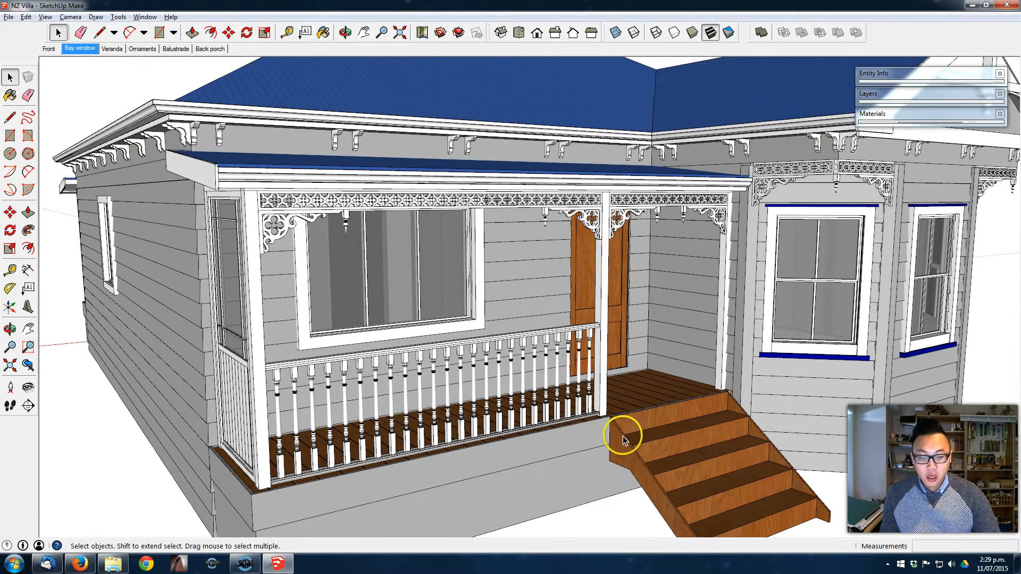
{"action": "left_click", "coordinate": [210, 48]}
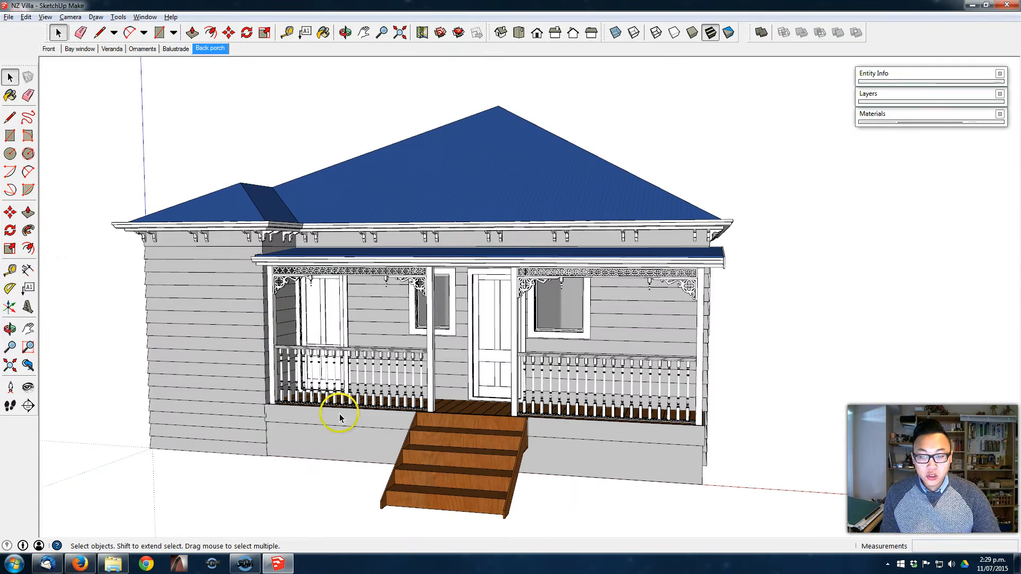
{"action": "middle_click_drag", "start_coordinate": [339, 414], "coordinate": [599, 307]}
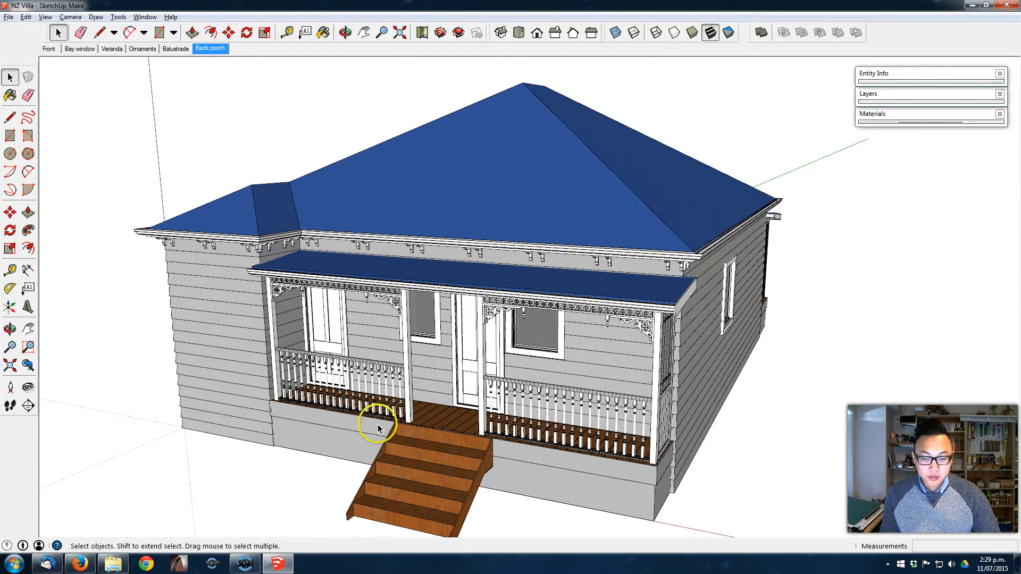
{"action": "middle_click_drag", "start_coordinate": [707, 449], "coordinate": [580, 342]}
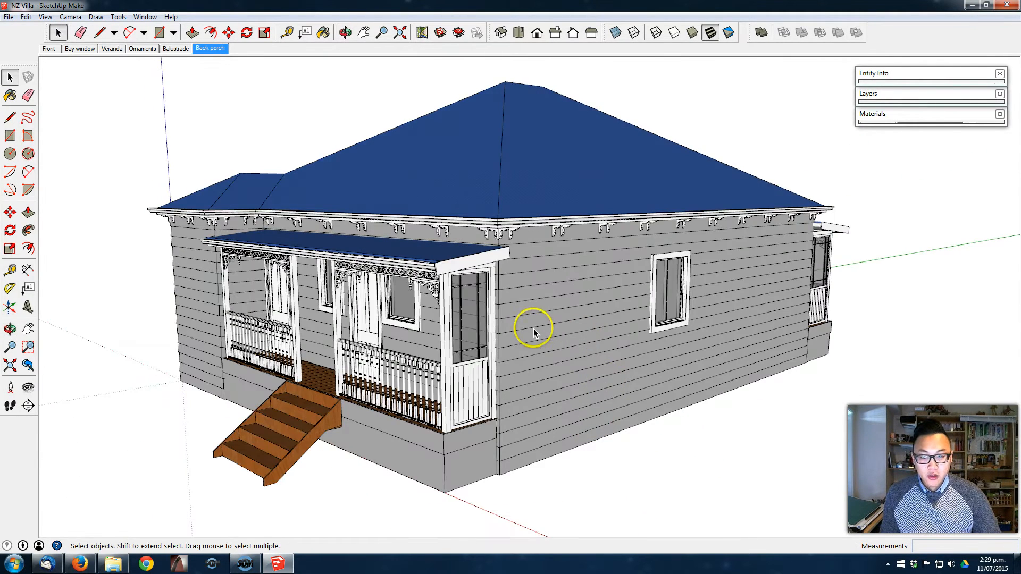
{"action": "middle_click_drag", "start_coordinate": [649, 313], "coordinate": [620, 326]}
{"action": "middle_click_drag", "start_coordinate": [679, 354], "coordinate": [483, 353]}
{"action": "middle_click_drag", "start_coordinate": [566, 336], "coordinate": [433, 380]}
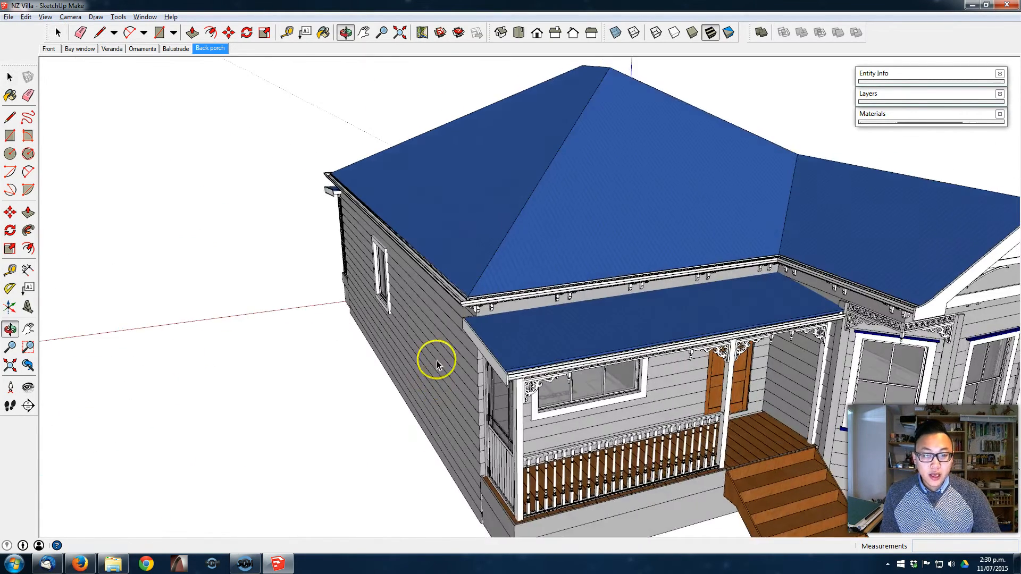
{"action": "middle_click_drag", "start_coordinate": [688, 250], "coordinate": [490, 182]}
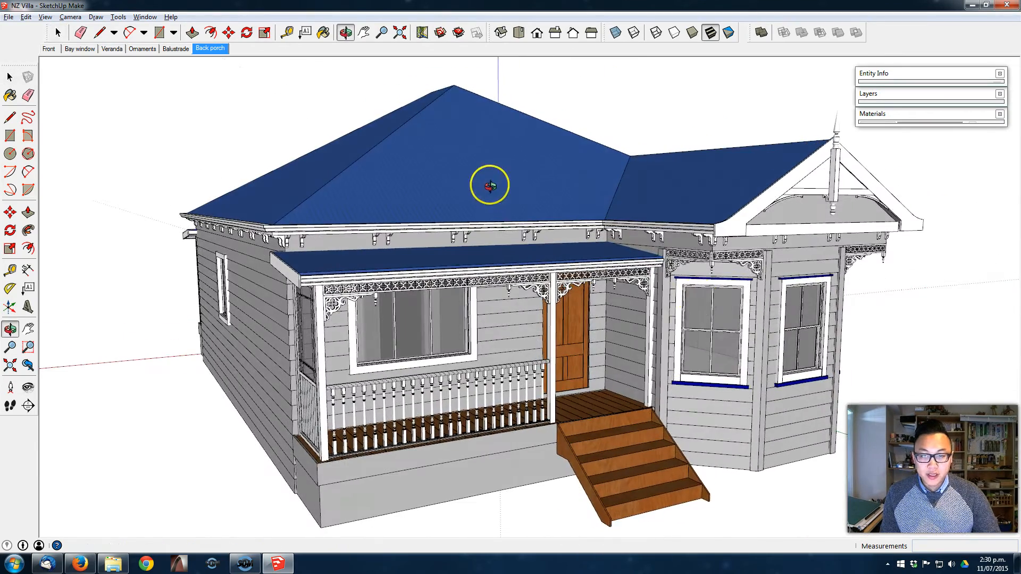
{"action": "middle_click_drag", "start_coordinate": [697, 299], "coordinate": [660, 295]}
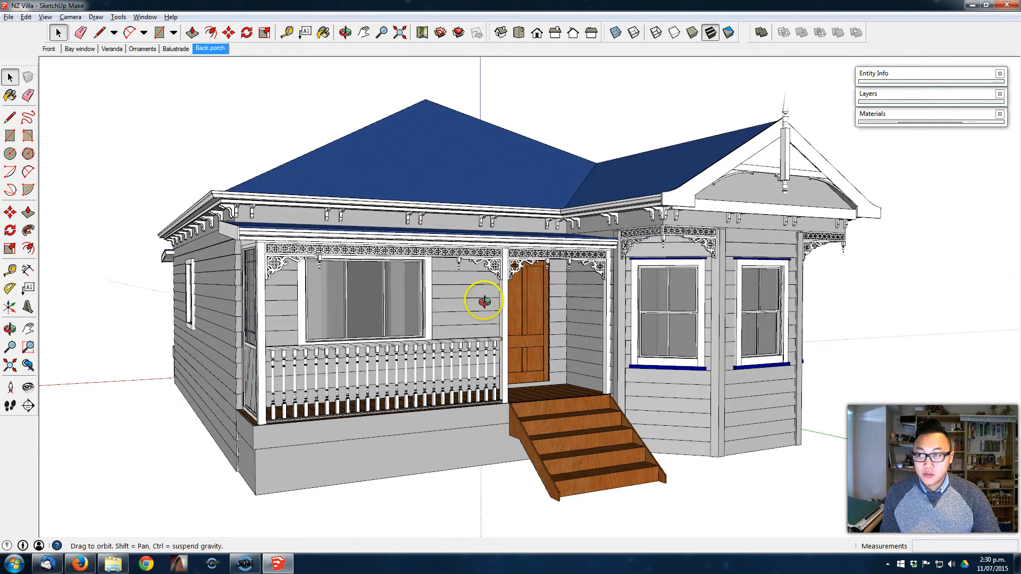
{"action": "middle_click_drag", "start_coordinate": [452, 292], "coordinate": [223, 164]}
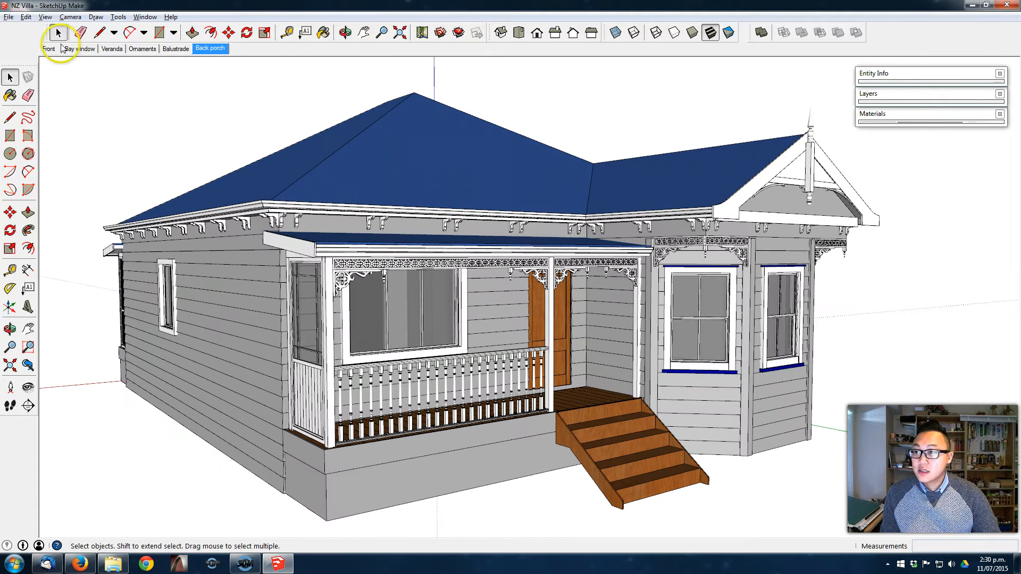
- Start a new blank model in place of the NZ Villa file
{"action": "left_click", "coordinate": [9, 17]}
{"action": "left_click", "coordinate": [20, 27]}
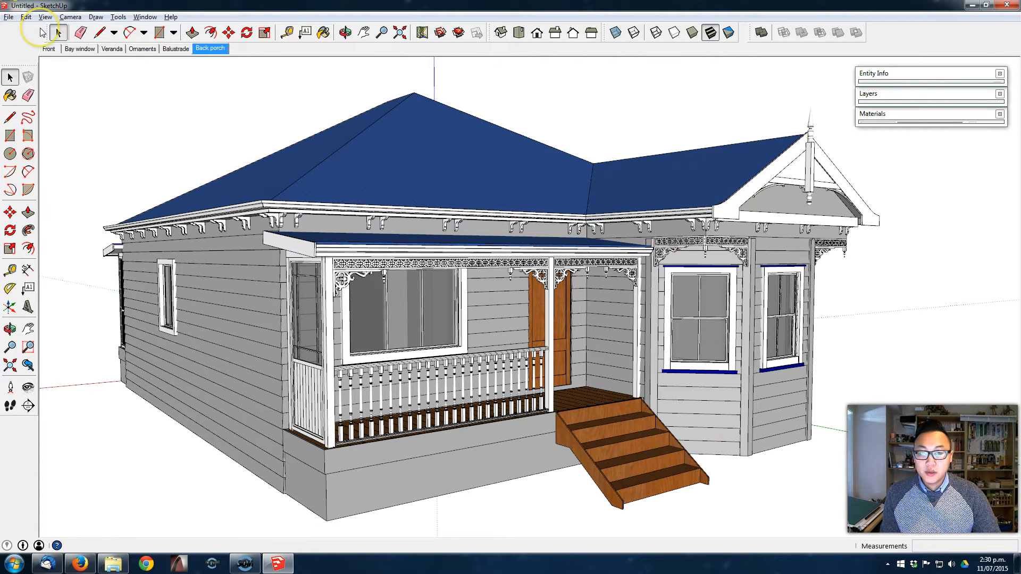
{"action": "left_click", "coordinate": [501, 32]}
{"action": "middle_click_drag", "start_coordinate": [595, 298], "coordinate": [458, 337]}
{"action": "middle_click_drag", "start_coordinate": [308, 330], "coordinate": [419, 325]}
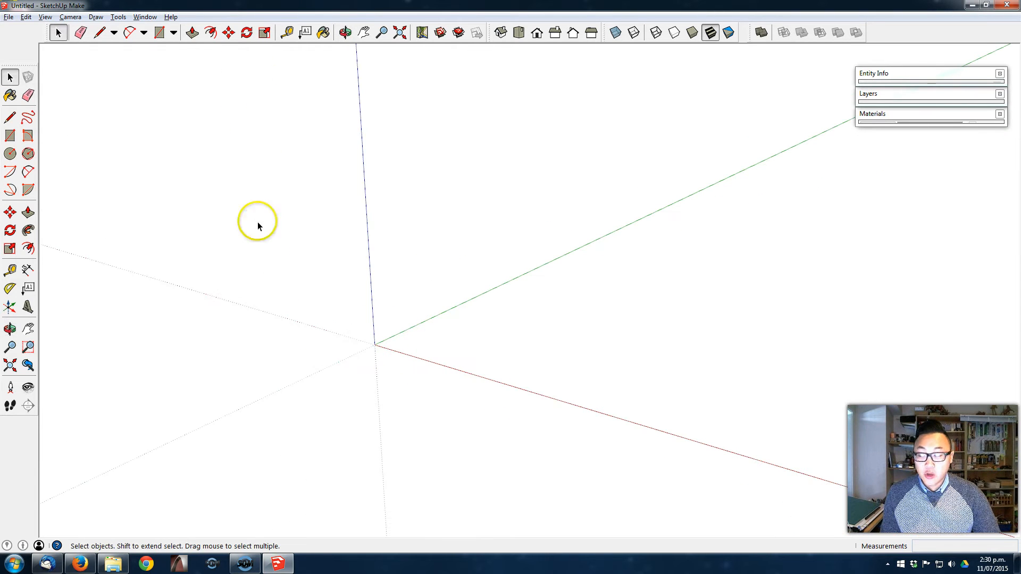
- Import the villa ground floor plan file as an image, placing its corner at the origin along the red and green axes
{"action": "left_click", "coordinate": [17, 20]}
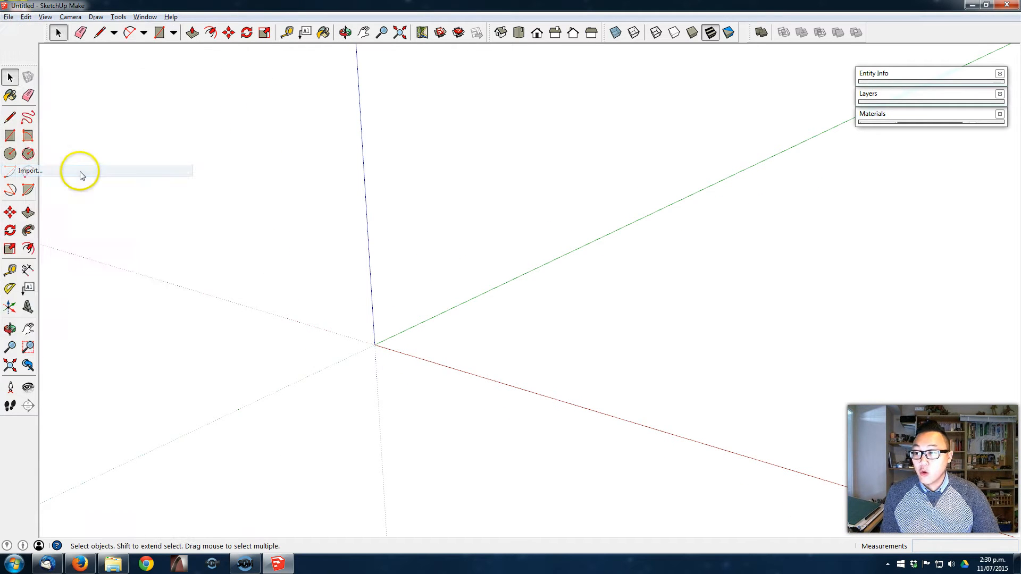
{"action": "left_click", "coordinate": [80, 172]}
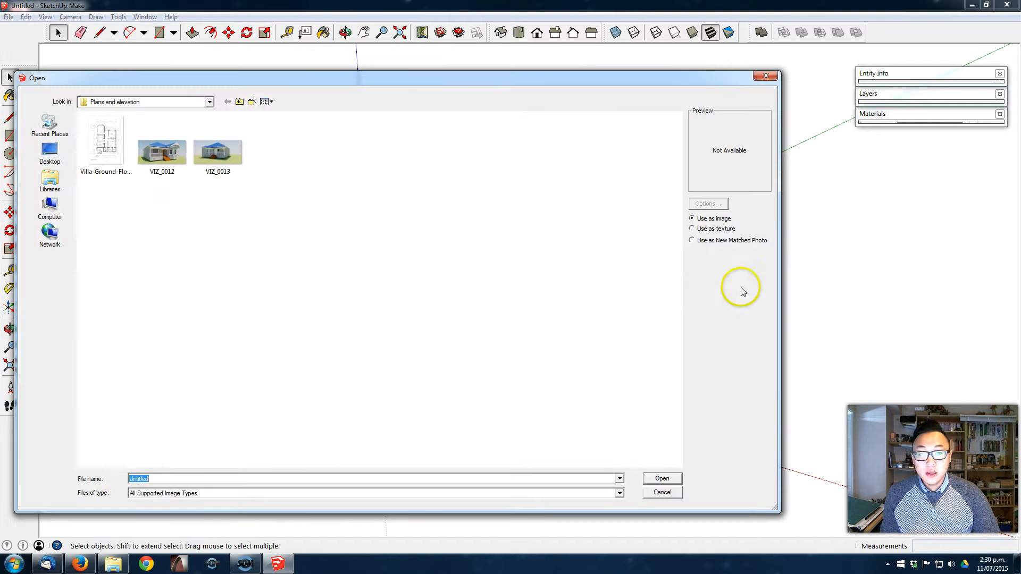
{"action": "double_click", "coordinate": [105, 147]}
{"action": "left_click", "coordinate": [379, 346]}
{"action": "left_click", "coordinate": [374, 343]}
- Explode the imported floor plan image and make the resulting textured face and edges into a group
{"action": "middle_click_drag", "start_coordinate": [529, 397], "coordinate": [550, 405]}
{"action": "scroll", "coordinate": [550, 405], "scroll_direction": "up", "scroll_amount": 2}
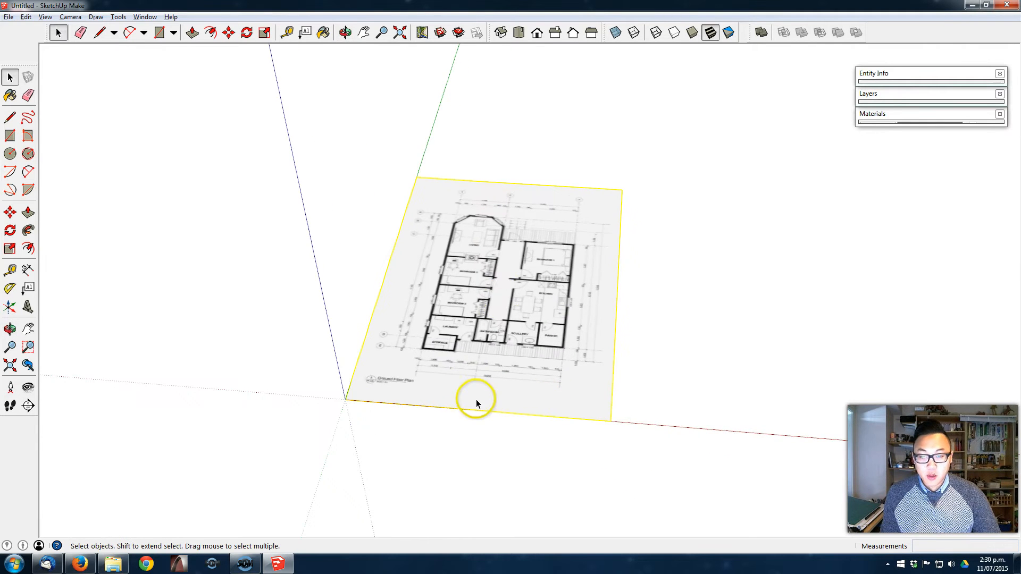
{"action": "scroll", "coordinate": [497, 292], "scroll_direction": "up", "scroll_amount": 1}
{"action": "scroll", "coordinate": [519, 342], "scroll_direction": "up", "scroll_amount": 1}
{"action": "right_click", "coordinate": [519, 265]}
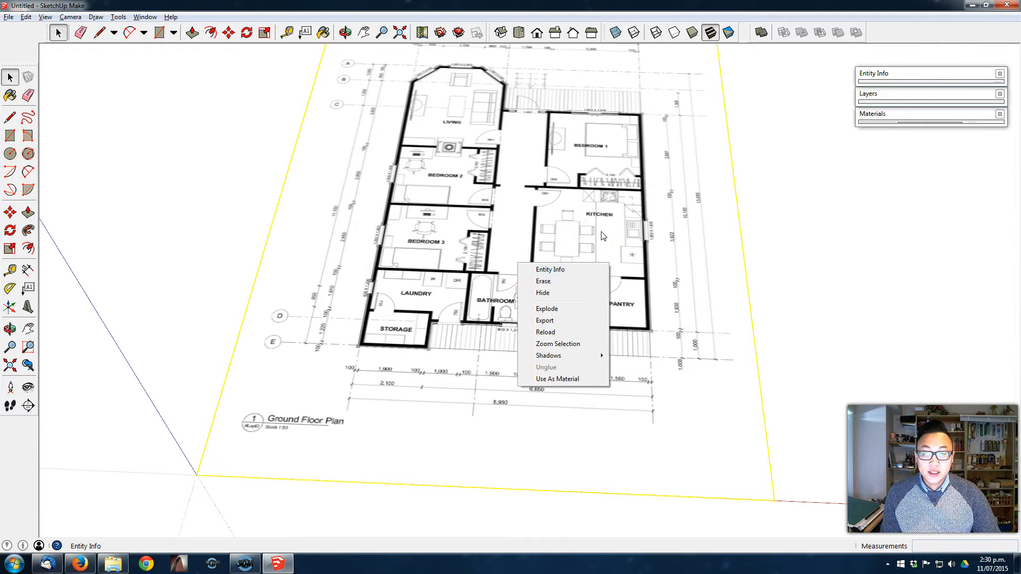
{"action": "left_click", "coordinate": [574, 311]}
{"action": "middle_click_drag", "start_coordinate": [563, 319], "coordinate": [502, 343]}
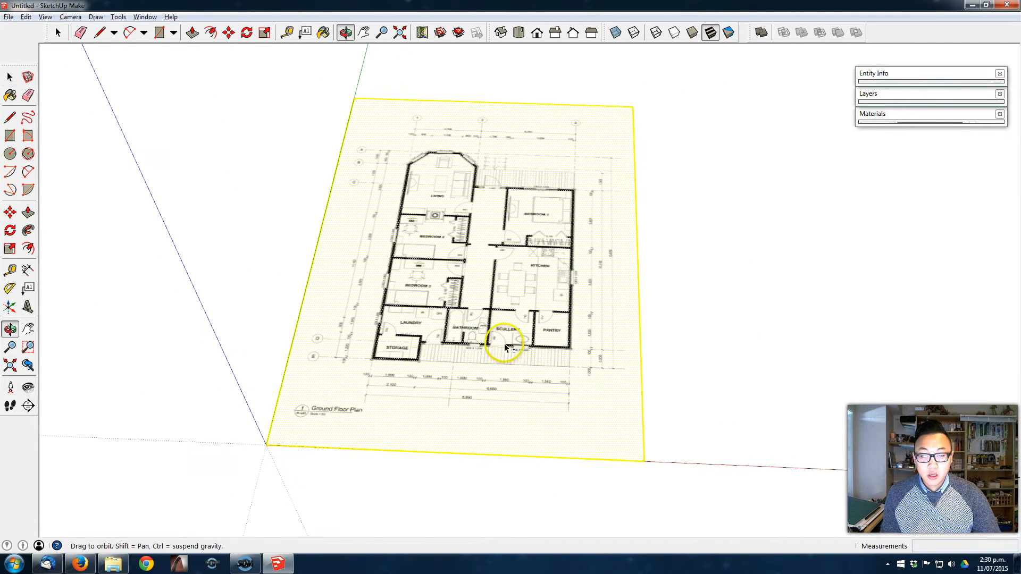
{"action": "right_click", "coordinate": [497, 230]}
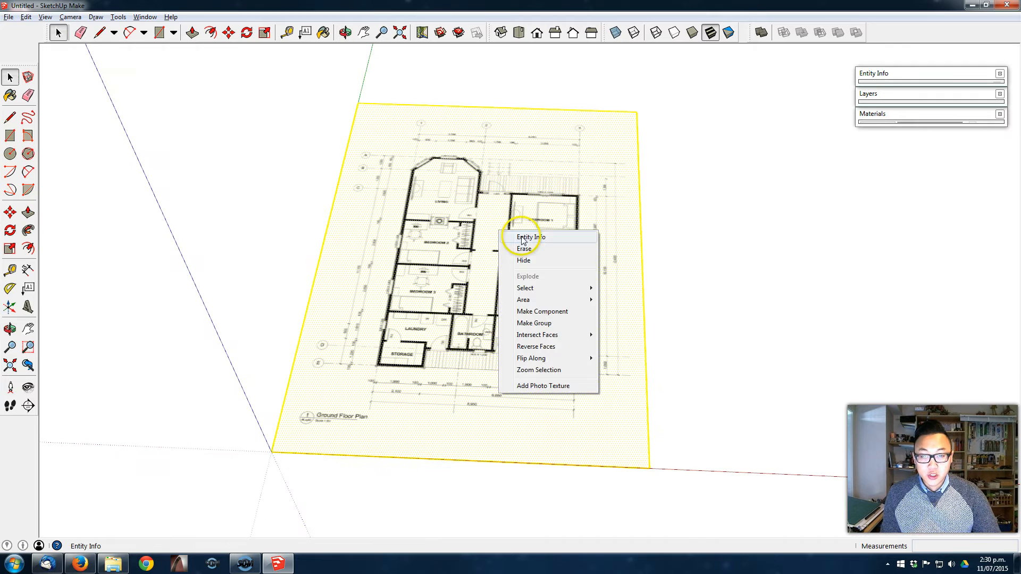
{"action": "left_click", "coordinate": [573, 322]}
- Inside the plan group, resize it with the Tape Measure so the distance between grid lines 1 and 2 becomes 3,700 mm
{"action": "double_click", "coordinate": [481, 324]}
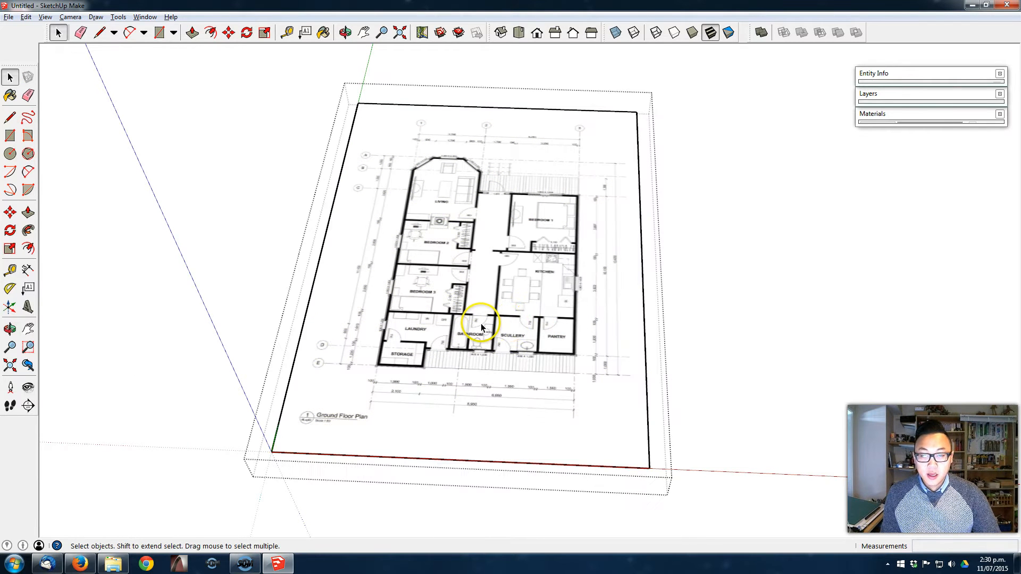
{"action": "scroll", "coordinate": [466, 153], "scroll_direction": "up", "scroll_amount": 1}
{"action": "middle_click_drag", "start_coordinate": [482, 210], "coordinate": [513, 277]}
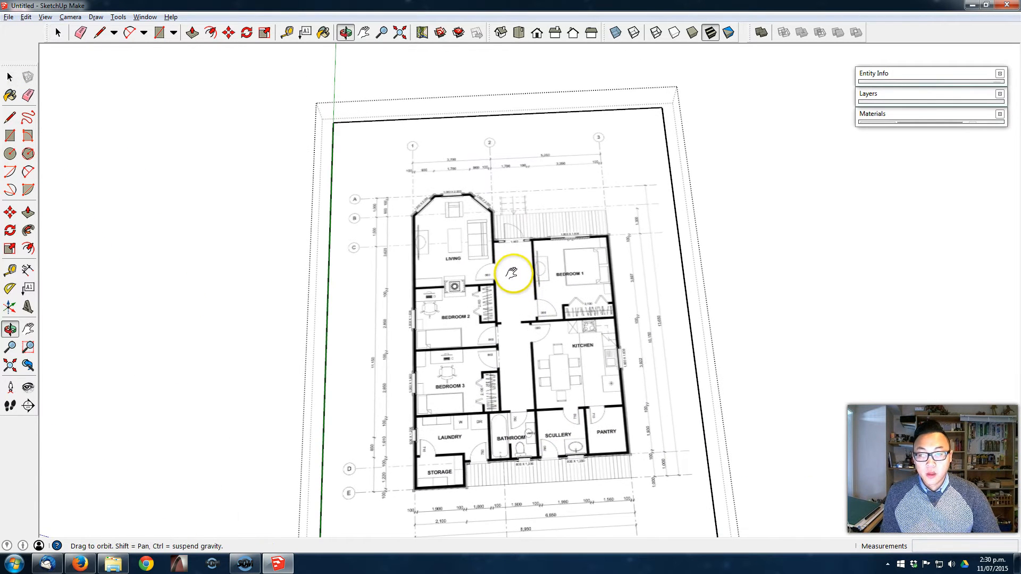
{"action": "middle_click_drag", "start_coordinate": [649, 154], "coordinate": [588, 114]}
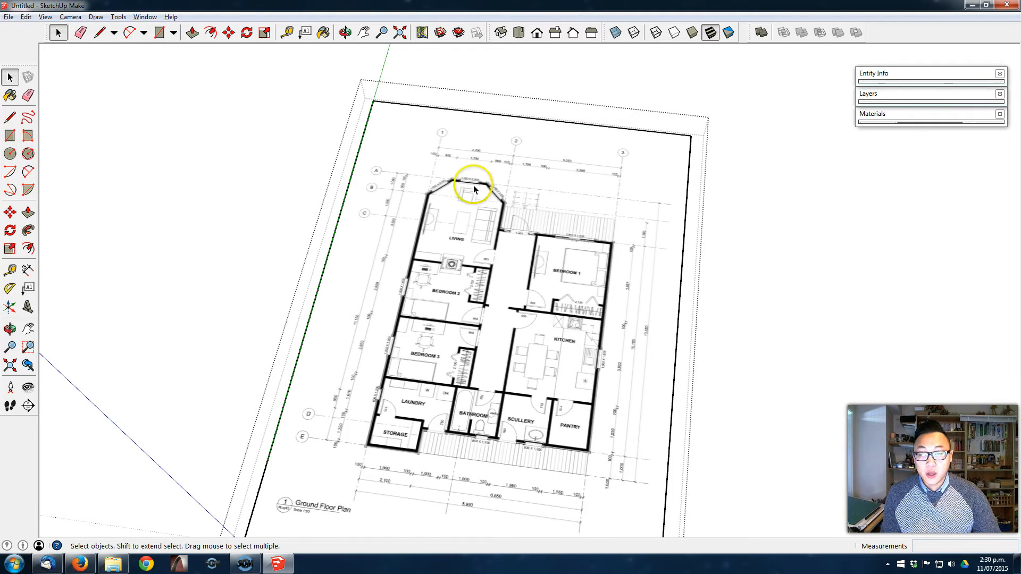
{"action": "scroll", "coordinate": [481, 143], "scroll_direction": "up", "scroll_amount": 4}
{"action": "middle_click_drag", "start_coordinate": [431, 177], "coordinate": [455, 190]}
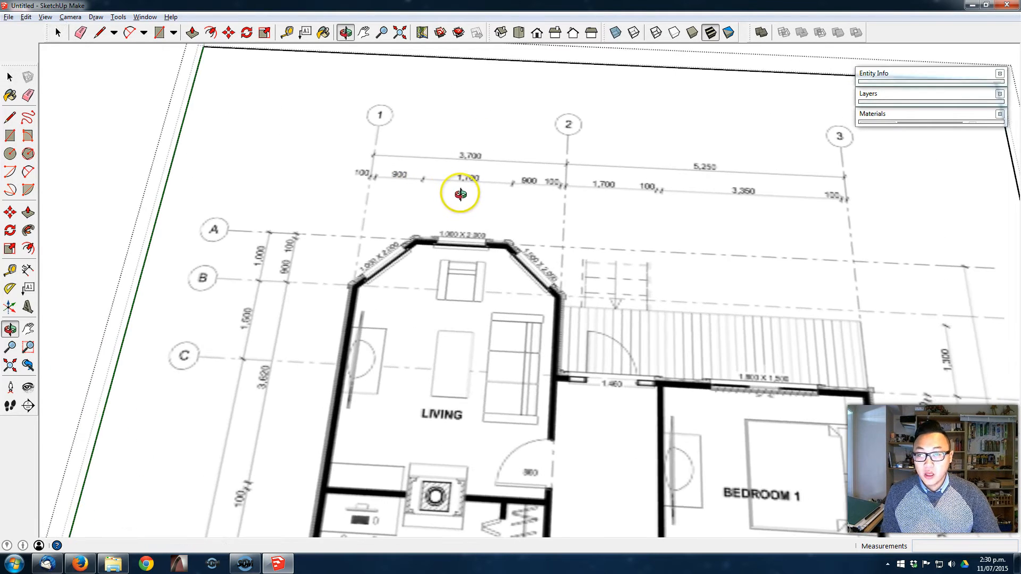
{"action": "left_click", "coordinate": [10, 270]}
{"action": "scroll", "coordinate": [432, 139], "scroll_direction": "up", "scroll_amount": 2}
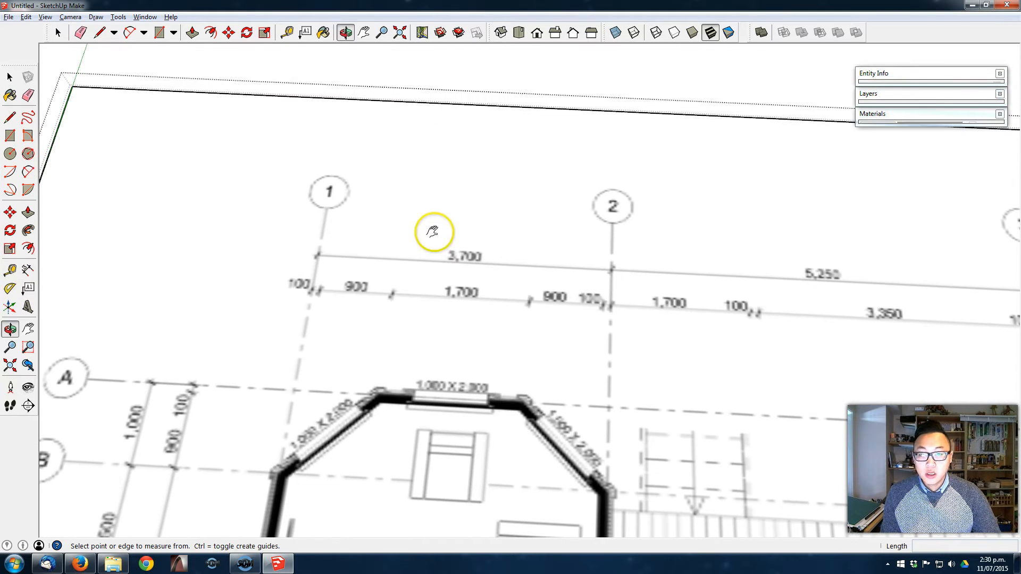
{"action": "left_click", "coordinate": [318, 254]}
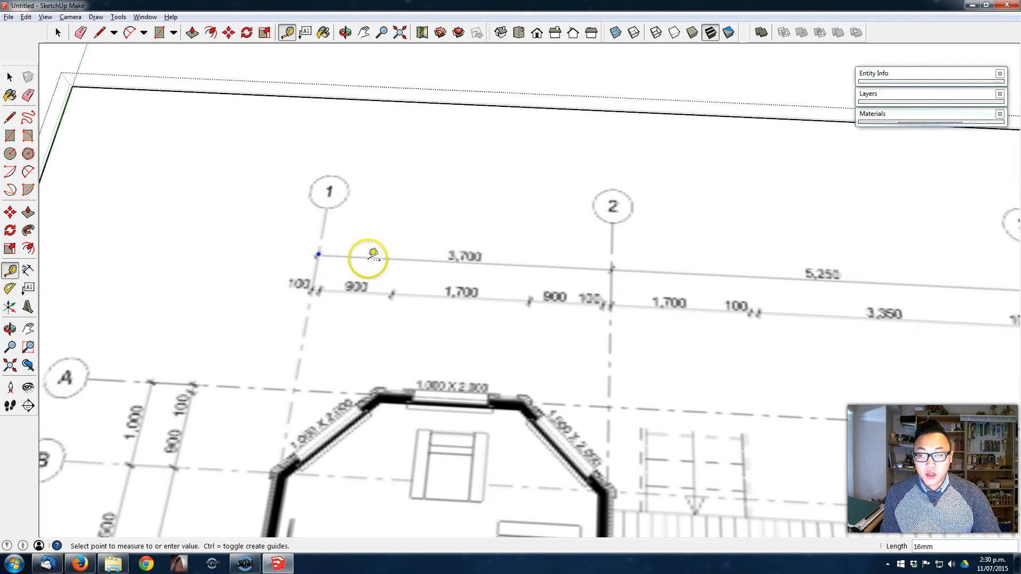
{"action": "left_click", "coordinate": [612, 270]}
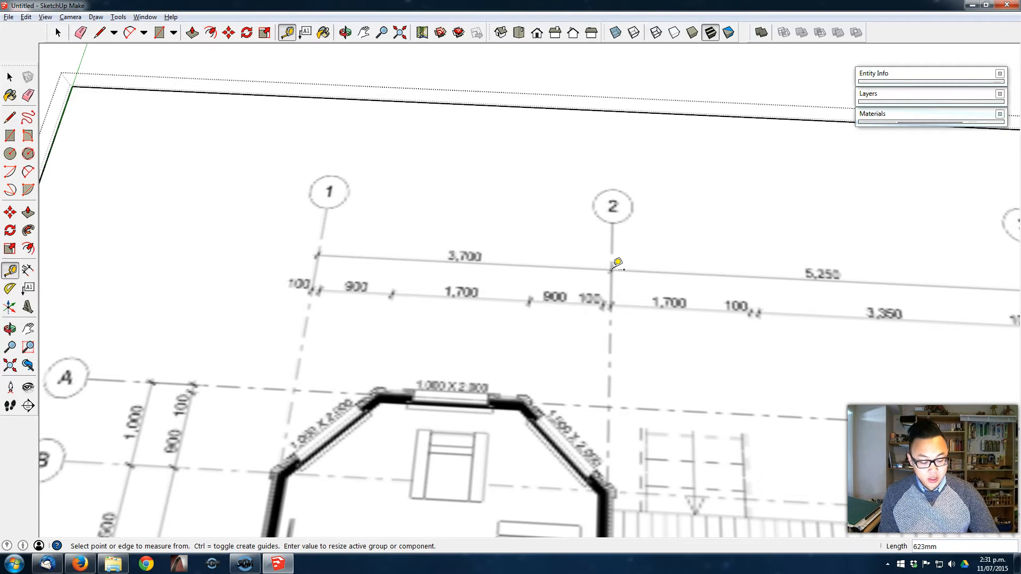
{"action": "key", "text": "Return"}
{"action": "left_click", "coordinate": [531, 304]}
- Leave editing of the floor plan group, keeping the whole resized plan in view
{"action": "left_click", "coordinate": [10, 365]}
{"action": "middle_click_drag", "start_coordinate": [655, 329], "coordinate": [665, 256]}
{"action": "key", "text": "space"}
{"action": "left_click", "coordinate": [847, 280]}
- Trace with the Line tool from the storage room's outer corner around its rear wall and side, and along the rear wall to the pantry corner
{"action": "middle_click_drag", "start_coordinate": [732, 324], "coordinate": [497, 383]}
{"action": "scroll", "coordinate": [415, 319], "scroll_direction": "up", "scroll_amount": 3}
{"action": "middle_click_drag", "start_coordinate": [415, 319], "coordinate": [421, 363]}
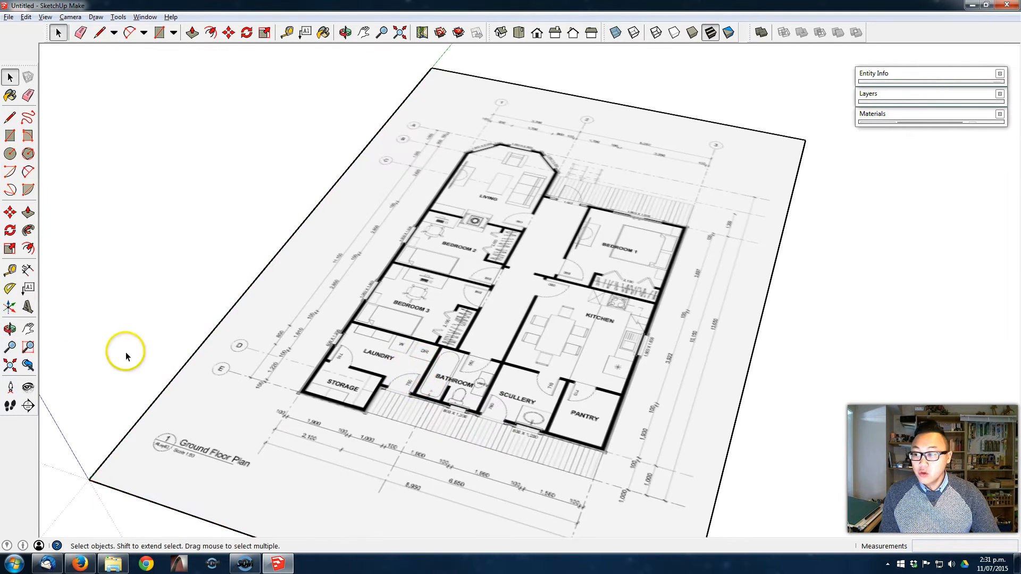
{"action": "left_click", "coordinate": [12, 119]}
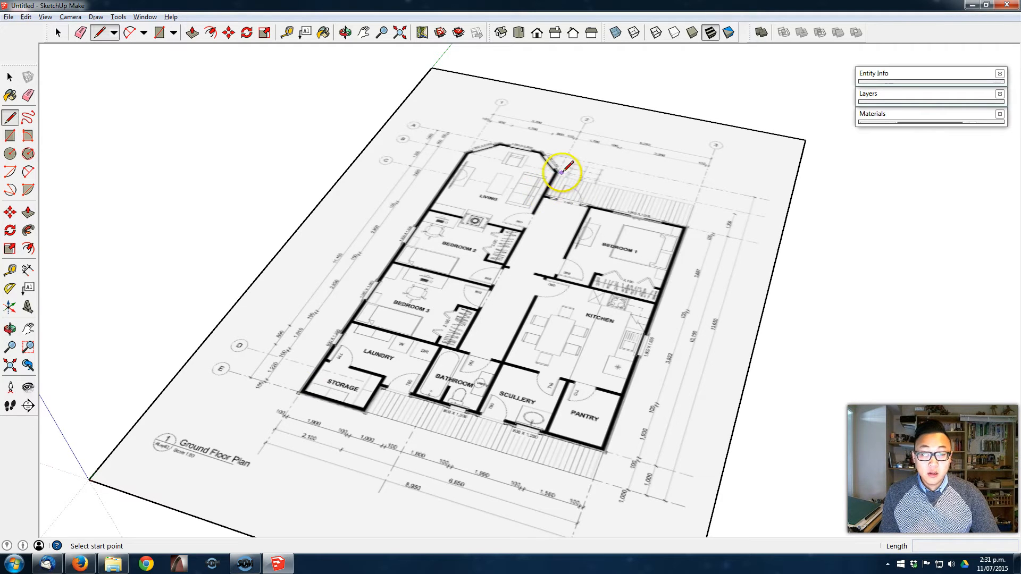
{"action": "scroll", "coordinate": [343, 463], "scroll_direction": "up", "scroll_amount": 3}
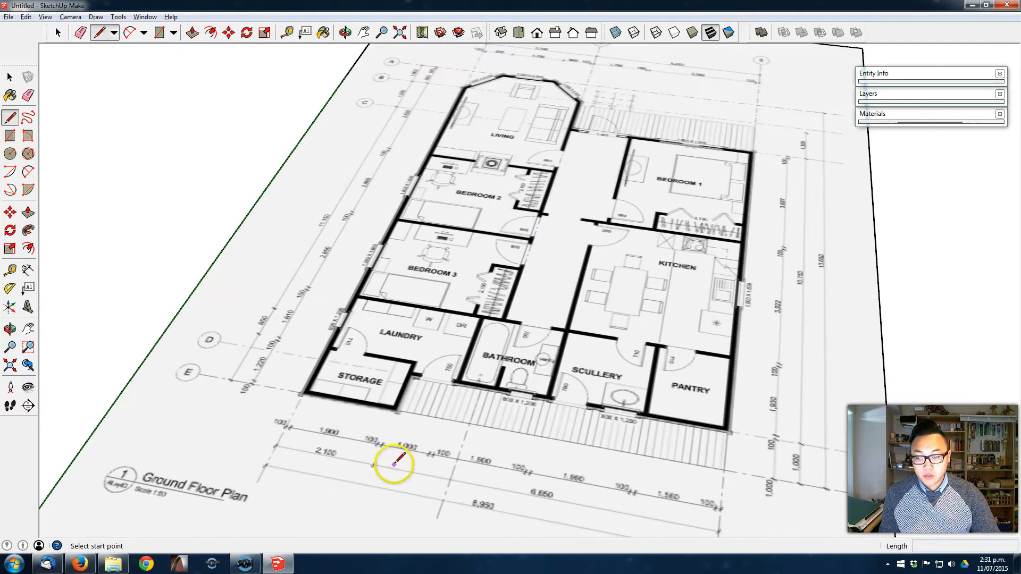
{"action": "left_click", "coordinate": [295, 385]}
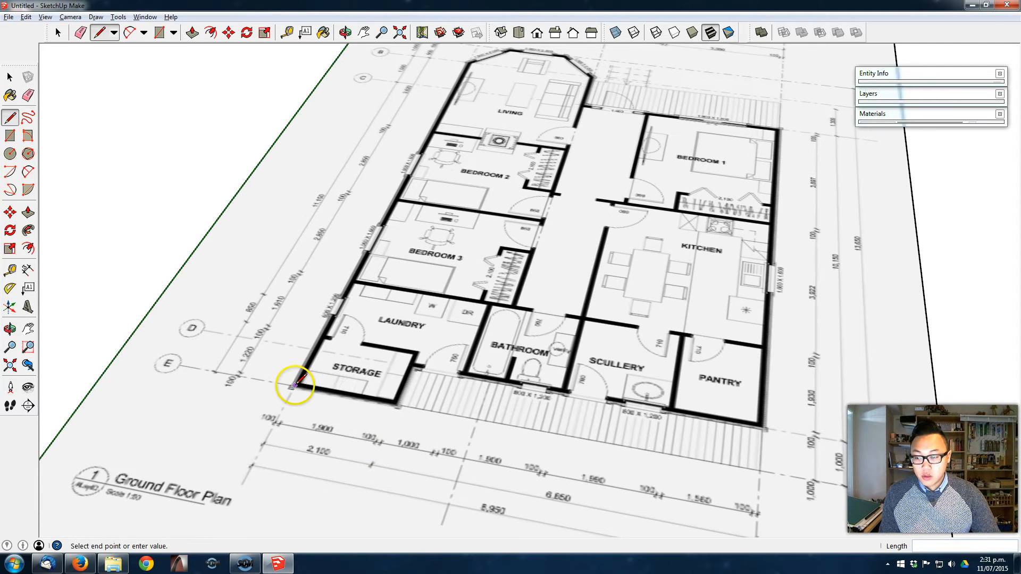
{"action": "middle_click_drag", "start_coordinate": [356, 396], "coordinate": [410, 415]}
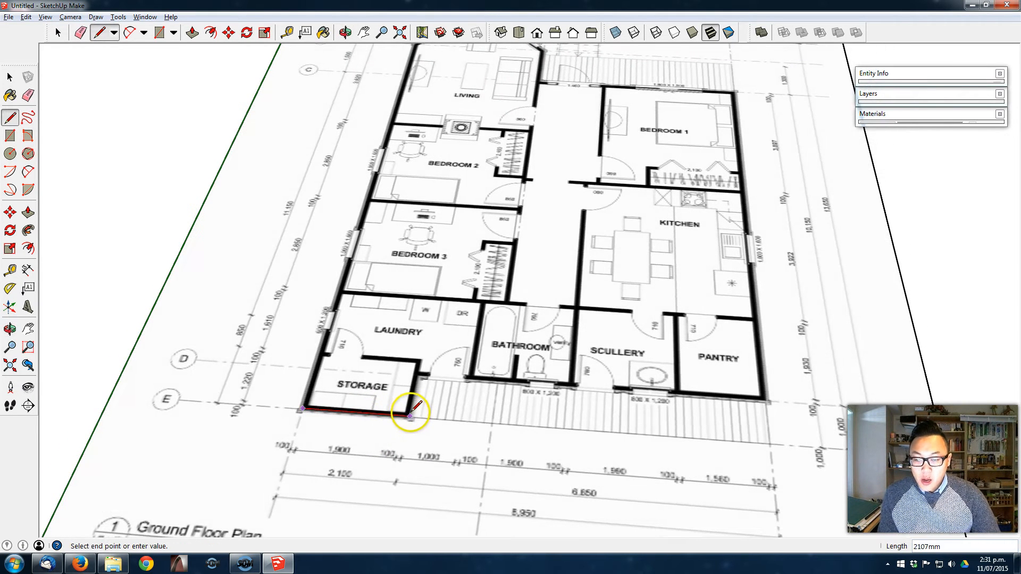
{"action": "left_click", "coordinate": [411, 417]}
{"action": "left_click", "coordinate": [418, 375]}
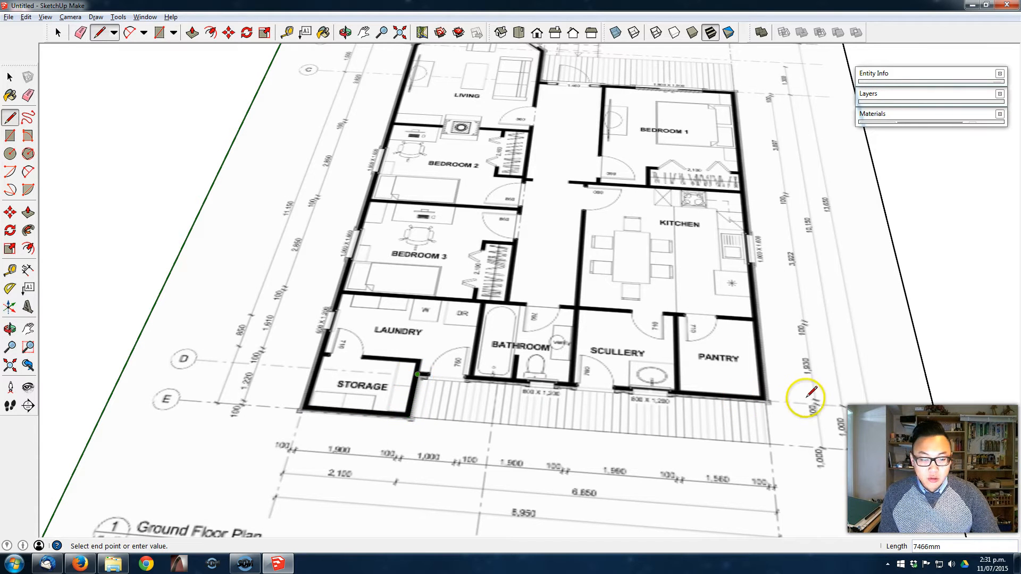
{"action": "left_click", "coordinate": [766, 399]}
- Continue the outline from the pantry corner to Bedroom 1's front corner, along the front wall to the living room, and up to the bay window corner
{"action": "middle_click_drag", "start_coordinate": [747, 216], "coordinate": [615, 528]}
{"action": "middle_click_drag", "start_coordinate": [675, 429], "coordinate": [724, 250]}
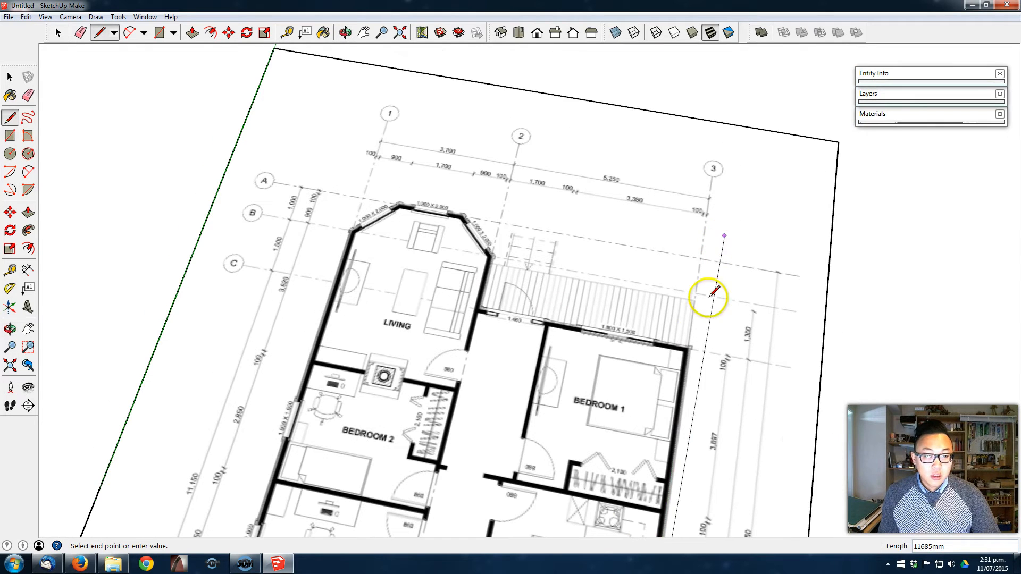
{"action": "left_click", "coordinate": [688, 349]}
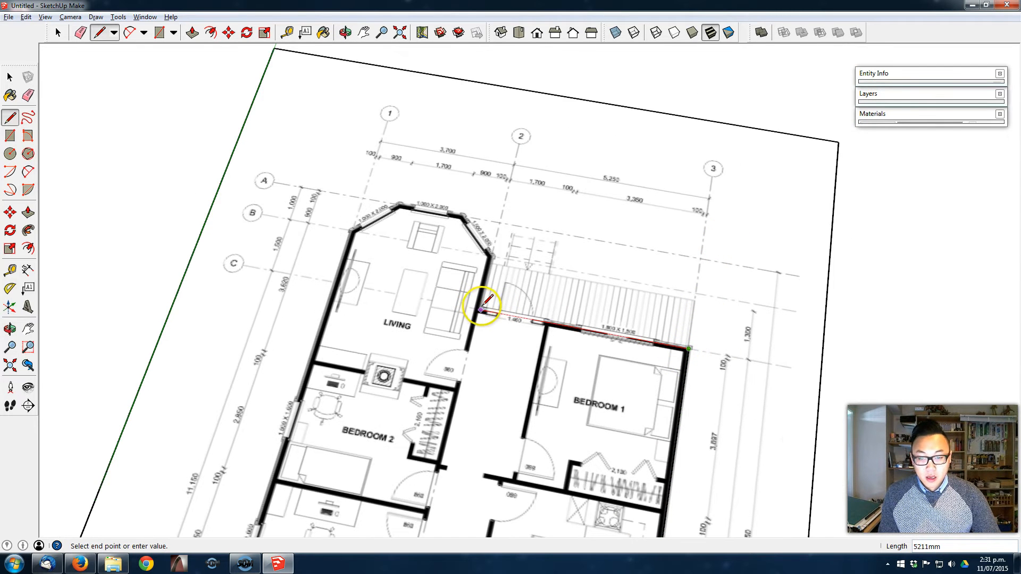
{"action": "left_click", "coordinate": [480, 309]}
{"action": "left_click", "coordinate": [489, 255]}
- Close the outline by drawing across the bay window's base to the living room's outer corner and along the side wall to the storage corner
{"action": "middle_click_drag", "start_coordinate": [455, 246], "coordinate": [497, 78]}
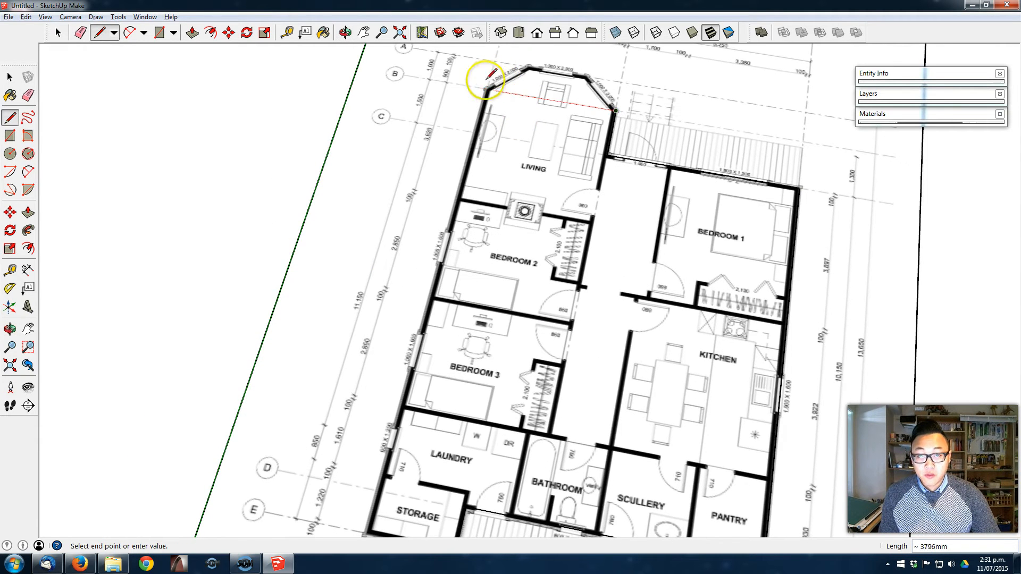
{"action": "scroll", "coordinate": [458, 84], "scroll_direction": "down", "scroll_amount": 2}
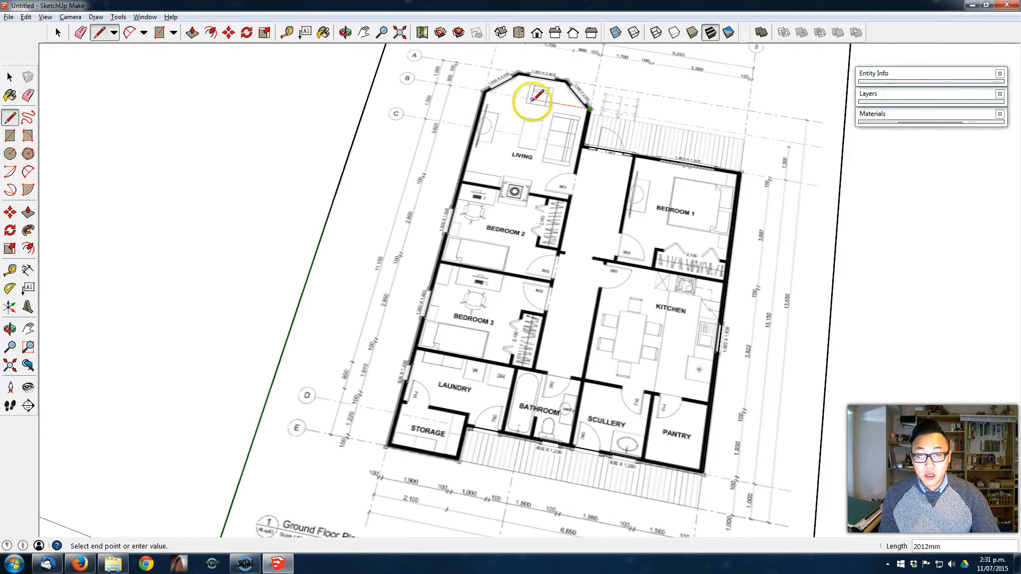
{"action": "left_click", "coordinate": [484, 91]}
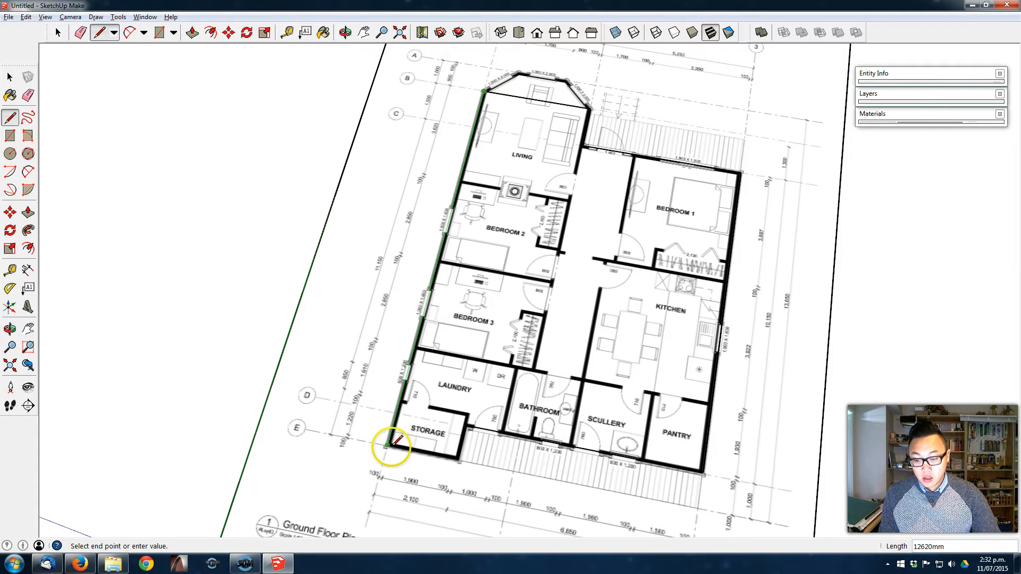
{"action": "left_click", "coordinate": [387, 447]}
- Place a 45° Protractor guide from the bay window's corner at grid line 2, measured from the bay's base line
{"action": "middle_click_drag", "start_coordinate": [495, 382], "coordinate": [492, 271]}
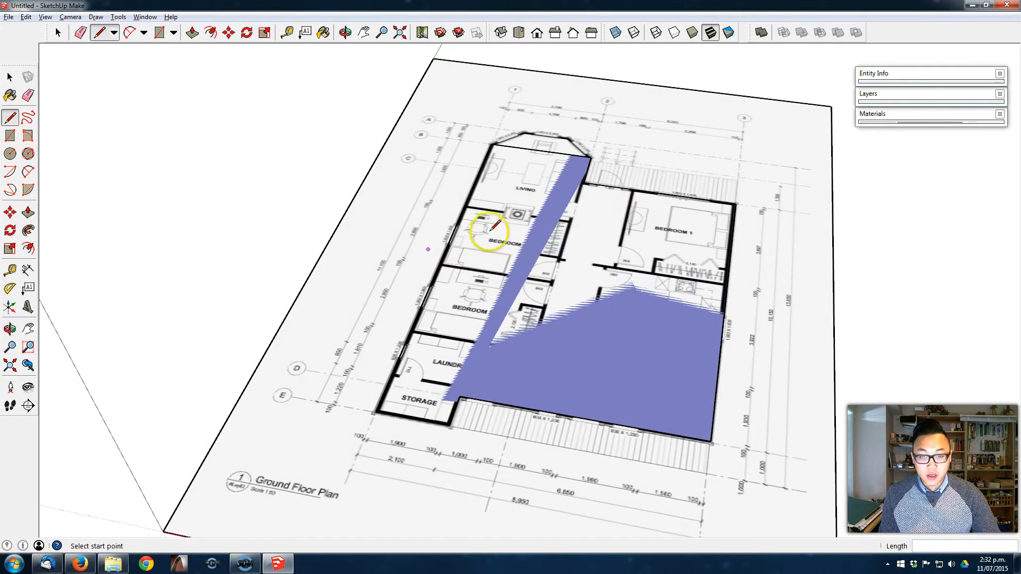
{"action": "scroll", "coordinate": [542, 244], "scroll_direction": "up", "scroll_amount": 3}
{"action": "mouse_move", "coordinate": [542, 244]}
{"action": "middle_mouse_down"}
{"action": "mouse_move", "coordinate": [547, 295]}
{"action": "mouse_move", "coordinate": [588, 258]}
{"action": "mouse_move", "coordinate": [474, 342]}
{"action": "middle_mouse_up"}
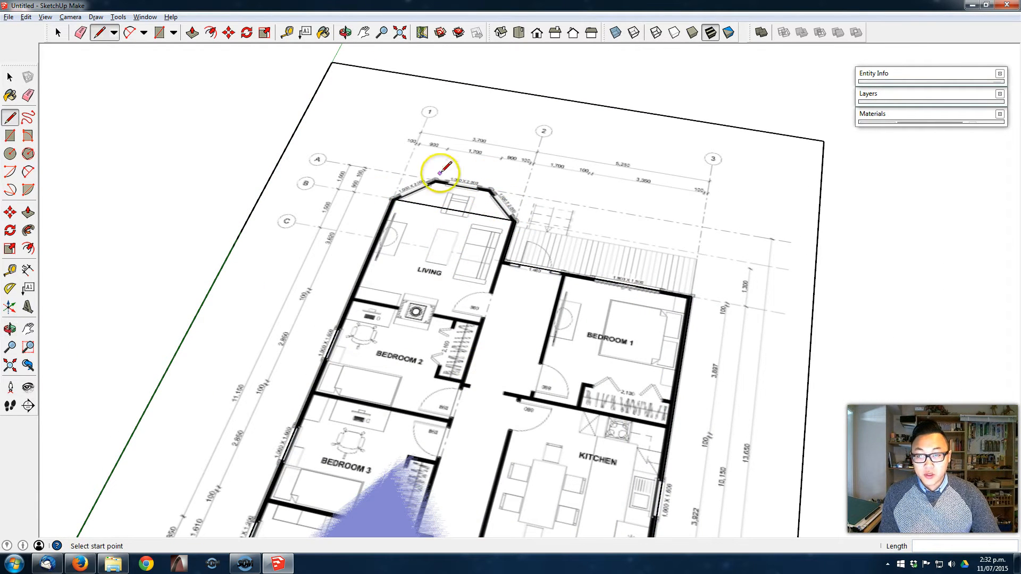
{"action": "left_click", "coordinate": [10, 290]}
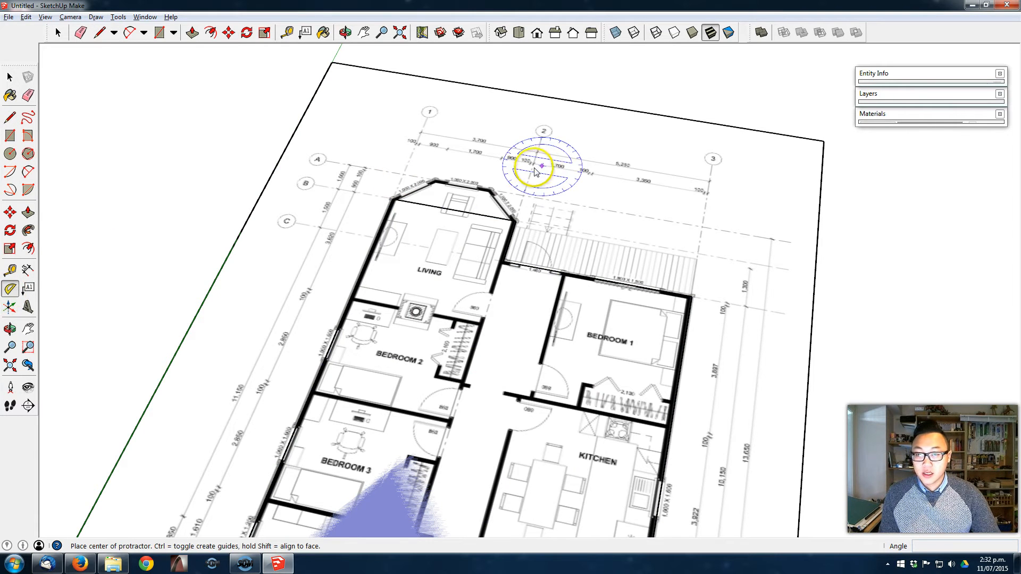
{"action": "scroll", "coordinate": [463, 159], "scroll_direction": "up", "scroll_amount": 5}
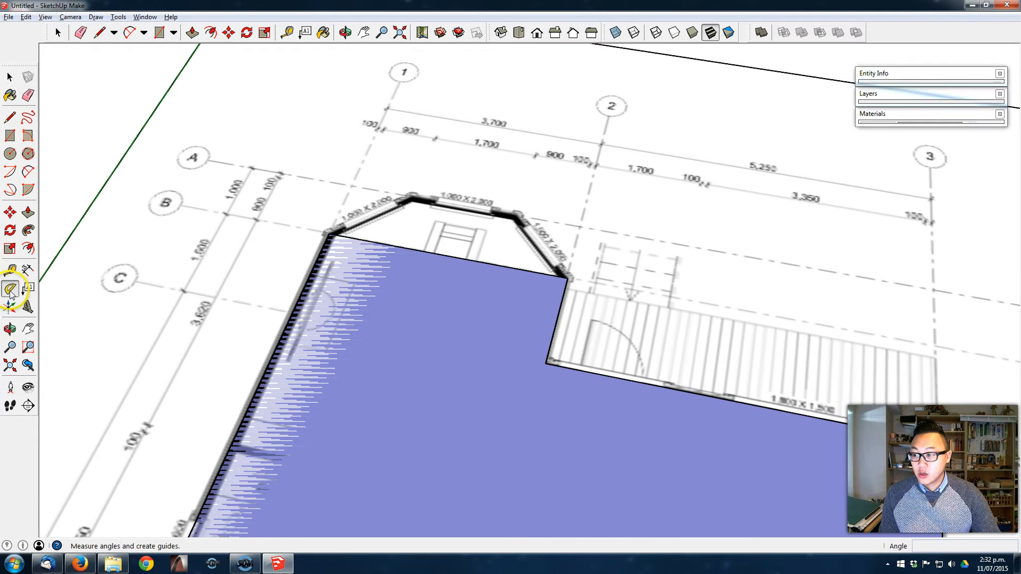
{"action": "middle_click_drag", "start_coordinate": [597, 316], "coordinate": [574, 282]}
{"action": "left_click", "coordinate": [564, 274]}
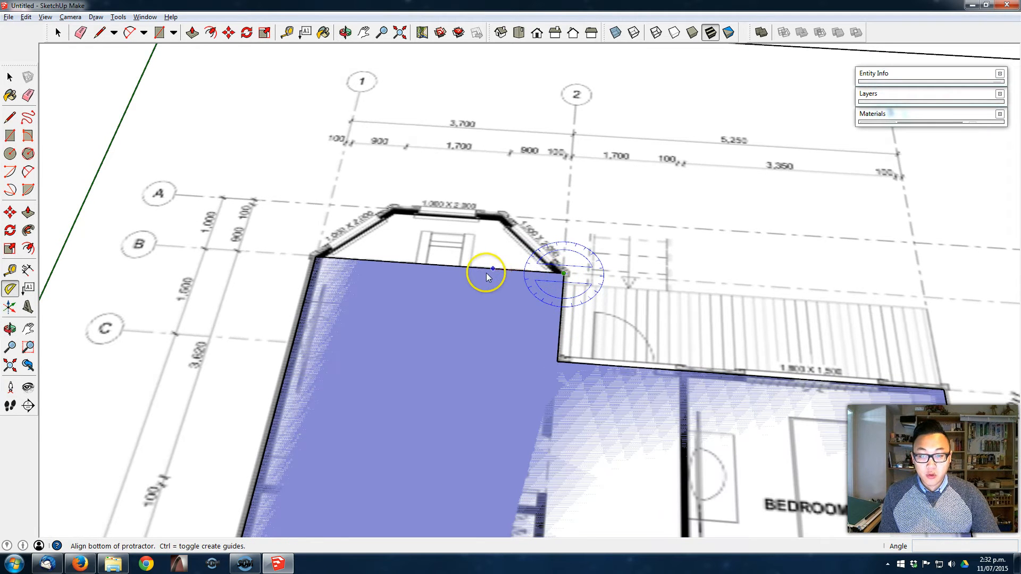
{"action": "left_click", "coordinate": [477, 271]}
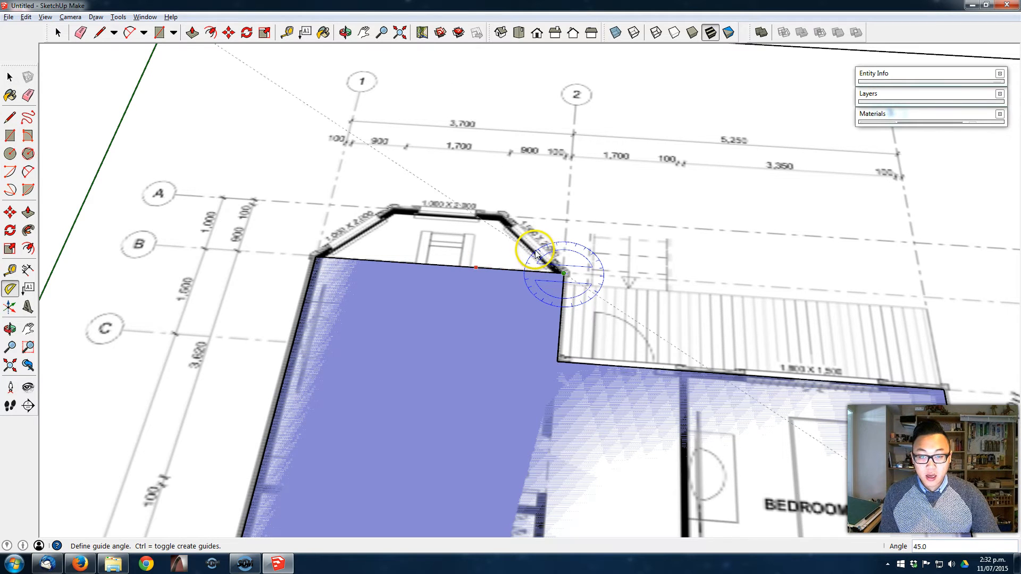
{"action": "scroll", "coordinate": [533, 251], "scroll_direction": "up", "scroll_amount": 1}
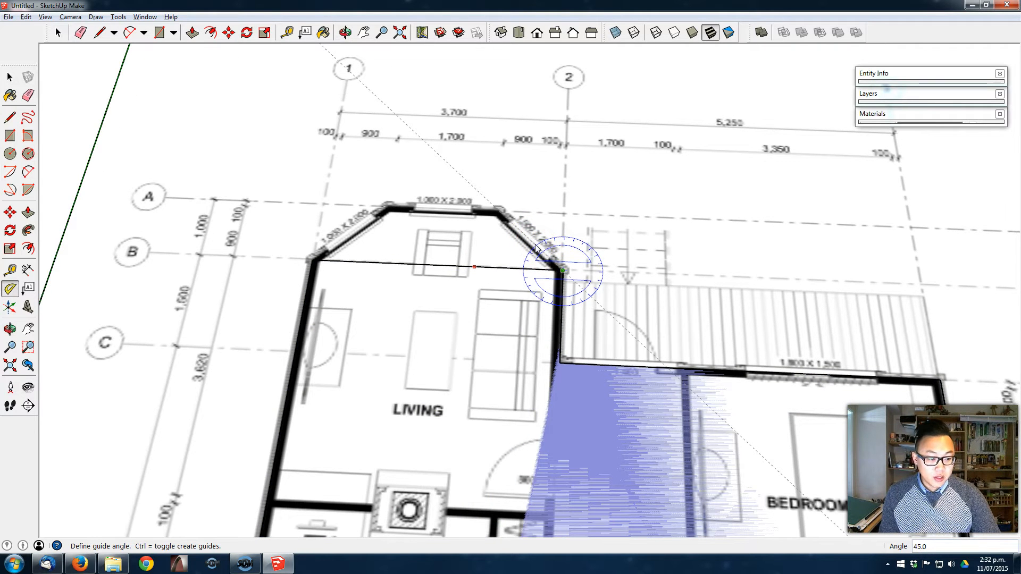
{"action": "left_click", "coordinate": [536, 249]}
- Place a second 45° Protractor guide from the bay window's corner at grid line 1, mirroring the opposite guide
{"action": "left_click", "coordinate": [314, 261]}
{"action": "left_click", "coordinate": [339, 261]}
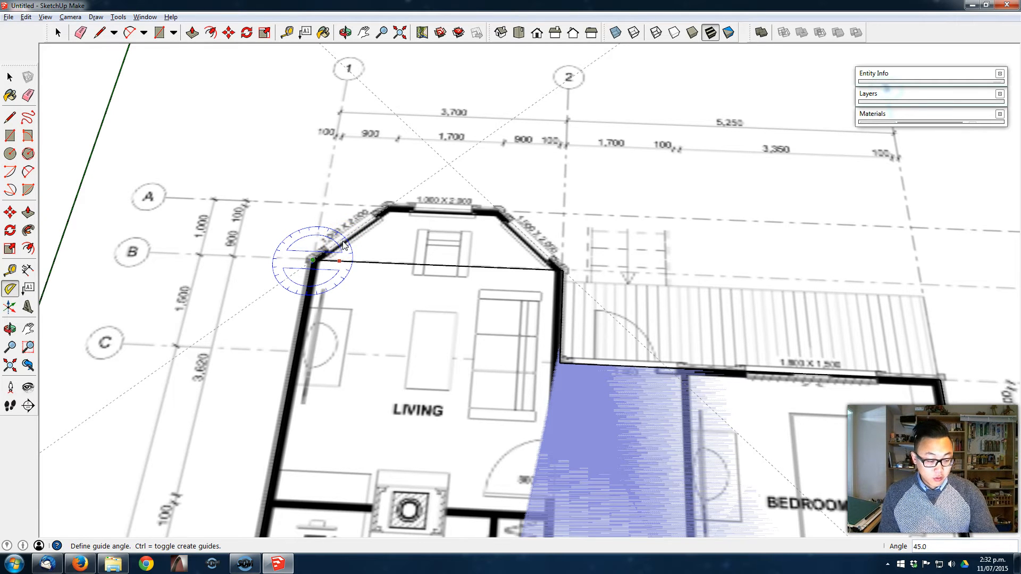
{"action": "left_click", "coordinate": [343, 245]}
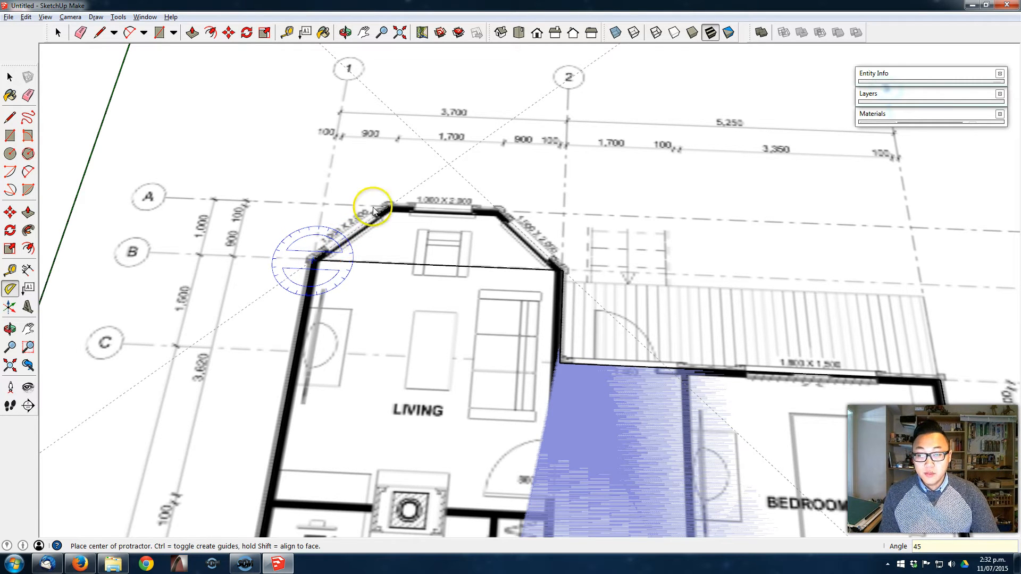
- With the Tape Measure, place a guide parallel to the bay's base line along the bay window's front wall at grid line A
{"action": "middle_click_drag", "start_coordinate": [451, 228], "coordinate": [414, 270]}
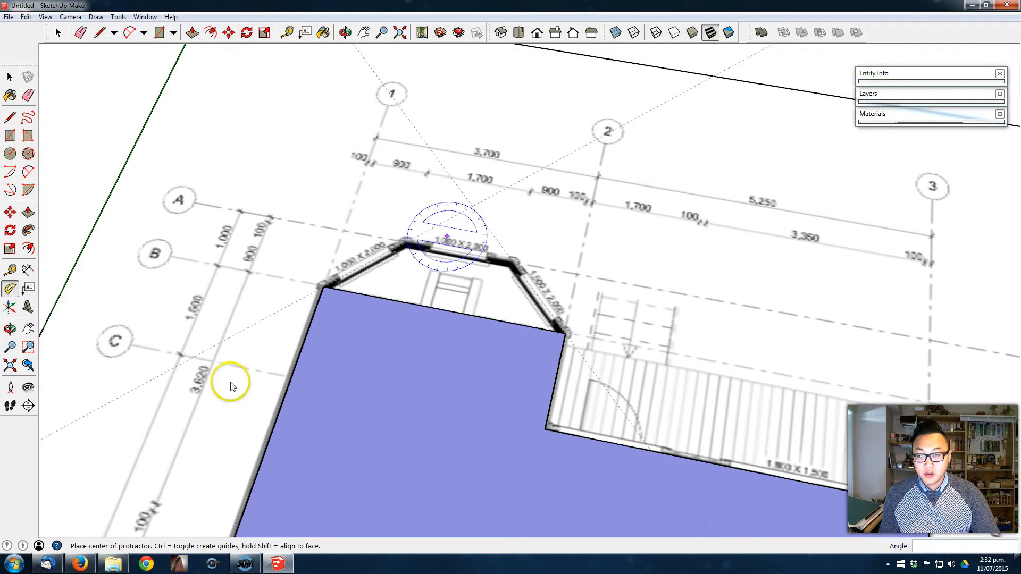
{"action": "left_click", "coordinate": [404, 287]}
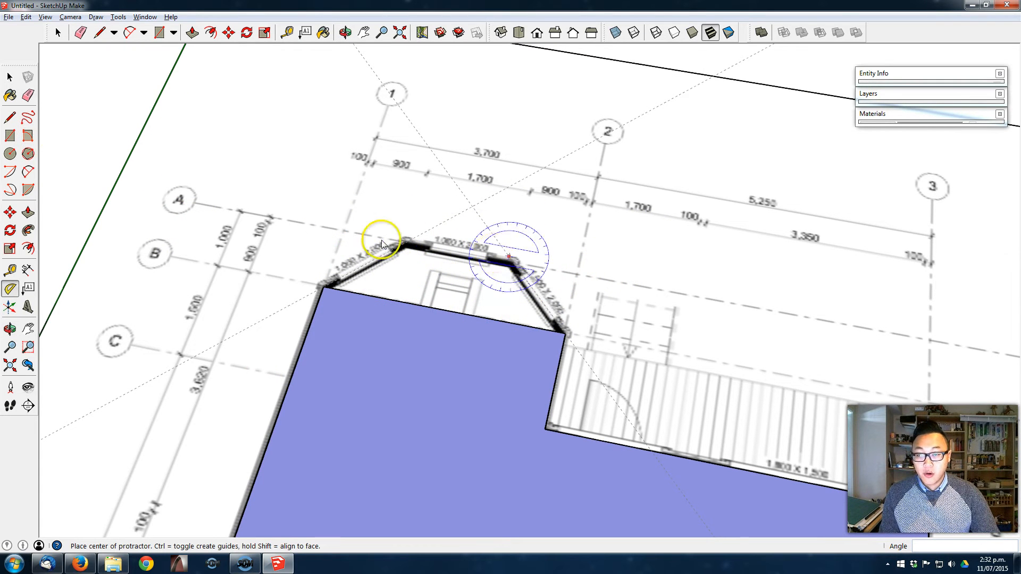
{"action": "left_click", "coordinate": [9, 270]}
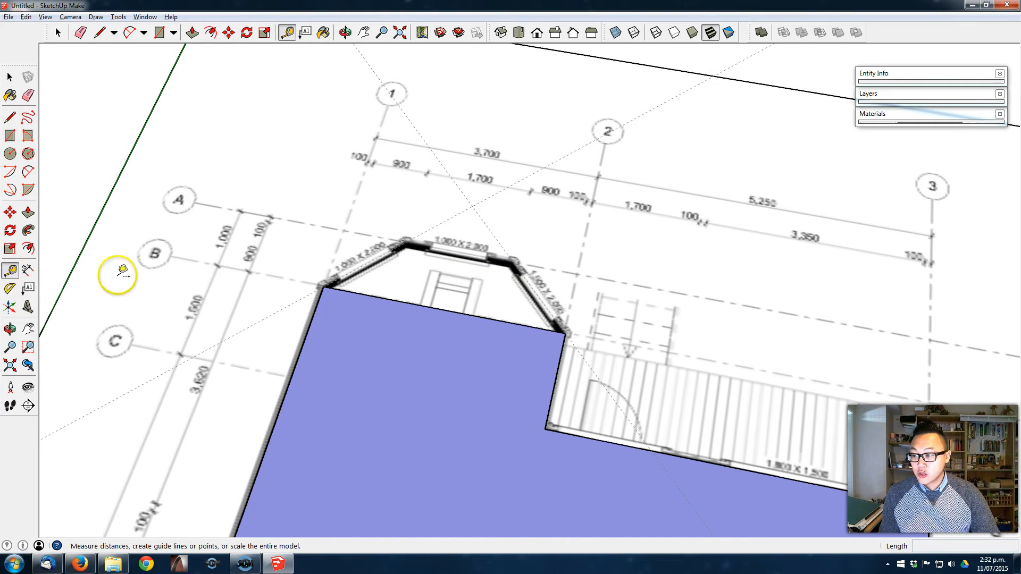
{"action": "left_click", "coordinate": [399, 301]}
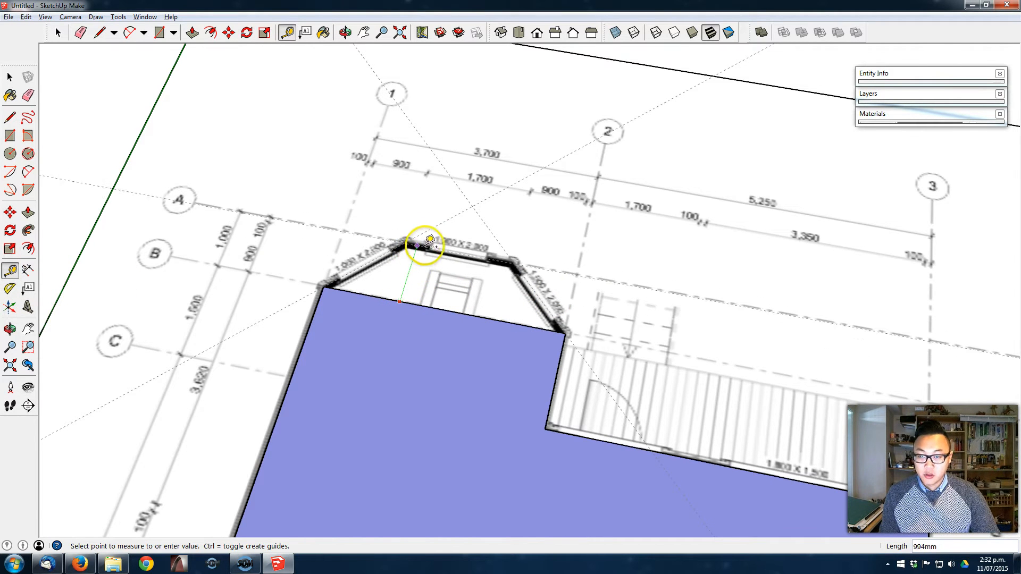
{"action": "middle_click_drag", "start_coordinate": [523, 284], "coordinate": [498, 280], "text": "shift"}
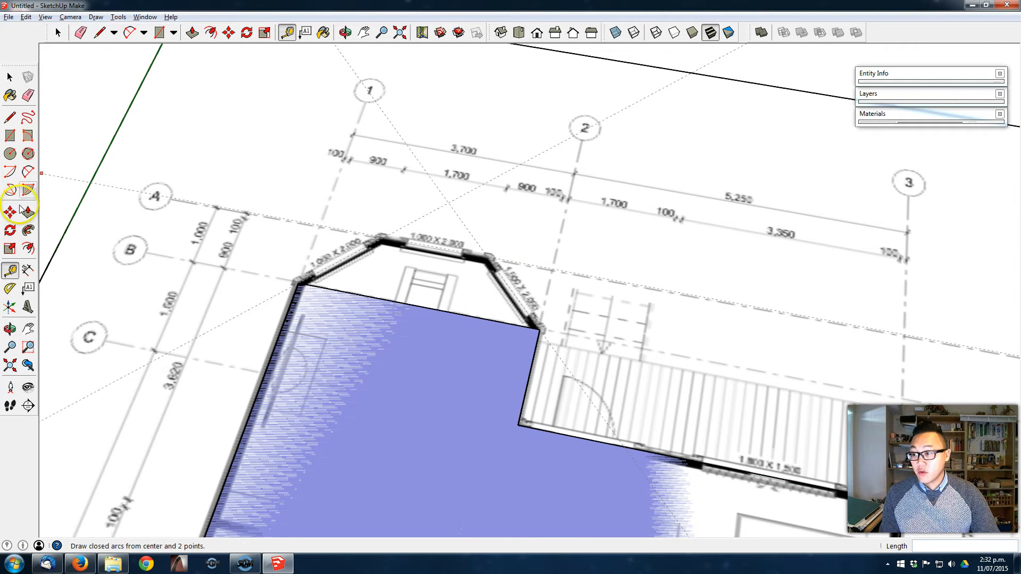
- Trace the bay window's three sides with the Line tool, following the guide intersections from the grid 2 corner to the grid 1 corner
{"action": "left_click", "coordinate": [9, 119]}
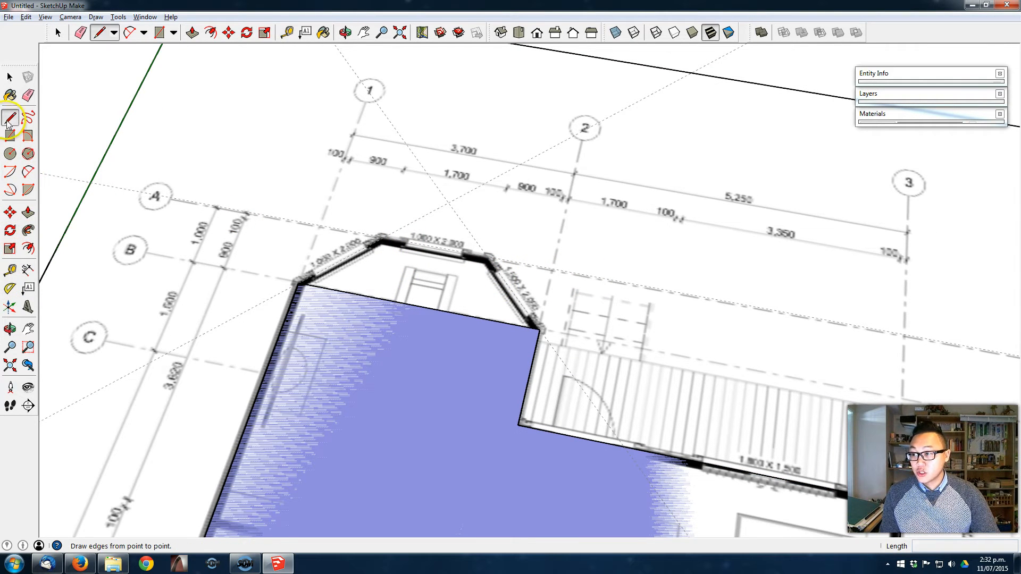
{"action": "left_click", "coordinate": [539, 329]}
{"action": "left_click", "coordinate": [487, 257]}
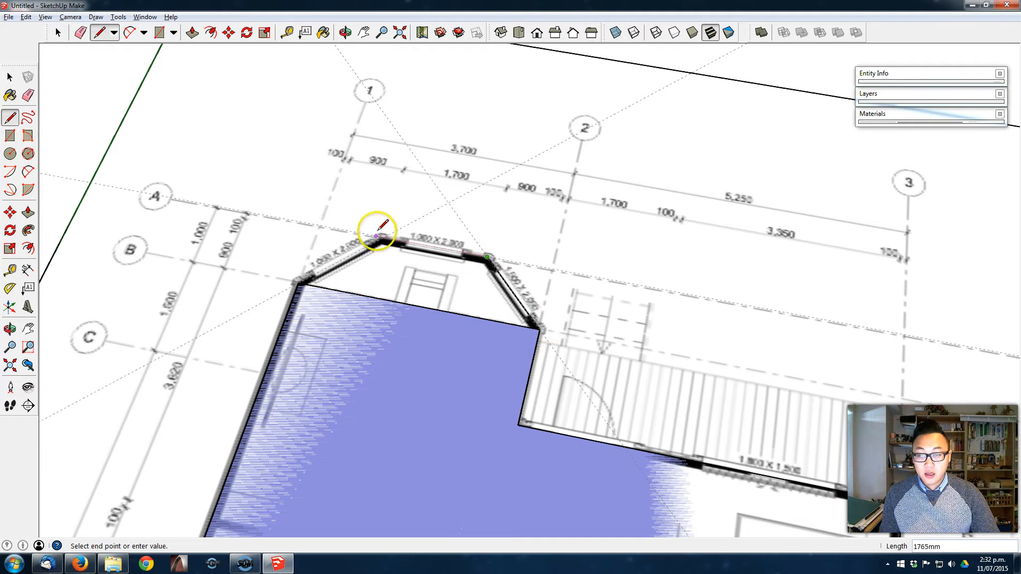
{"action": "left_click", "coordinate": [382, 236]}
{"action": "left_click", "coordinate": [298, 282]}
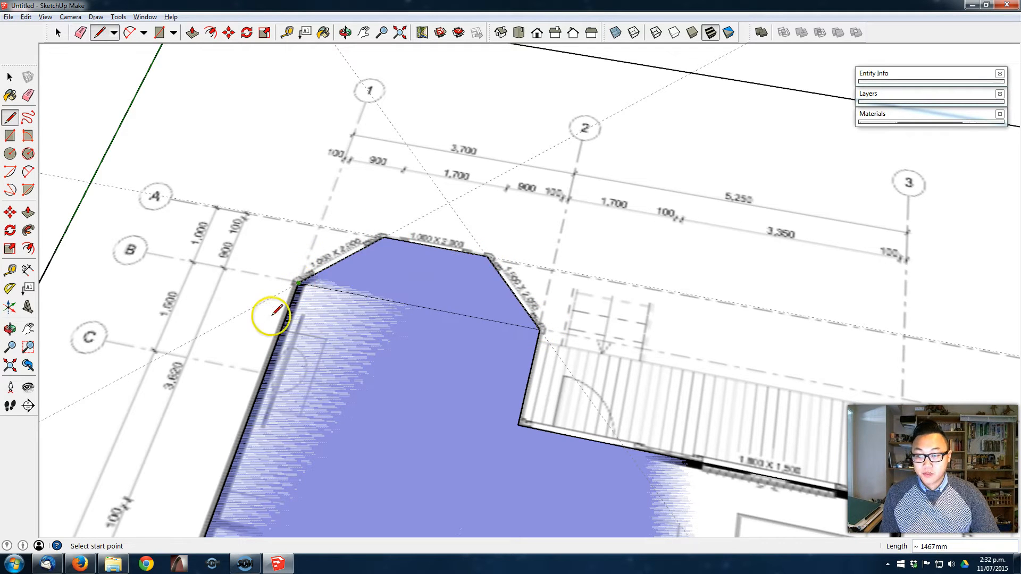
- Erase the line separating the bay window from the living room floor, and the three construction guides around the bay
{"action": "scroll", "coordinate": [471, 316], "scroll_direction": "down", "scroll_amount": 3}
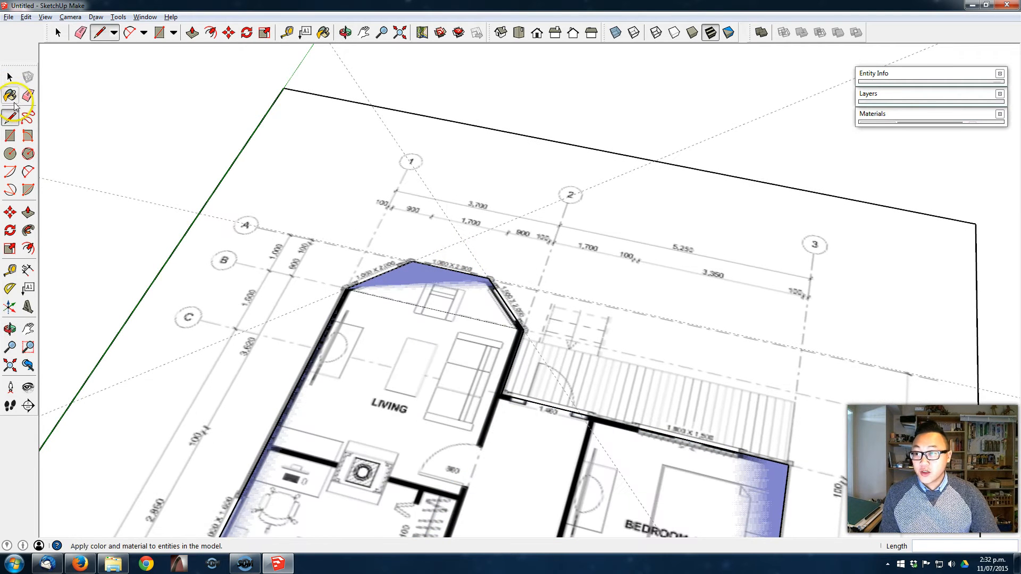
{"action": "left_click", "coordinate": [28, 95]}
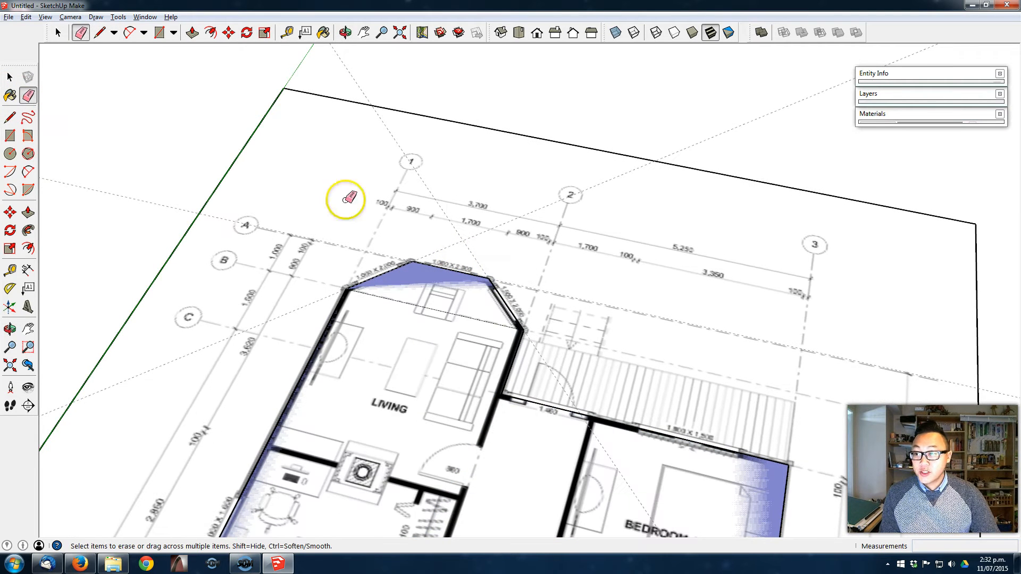
{"action": "left_click", "coordinate": [451, 312]}
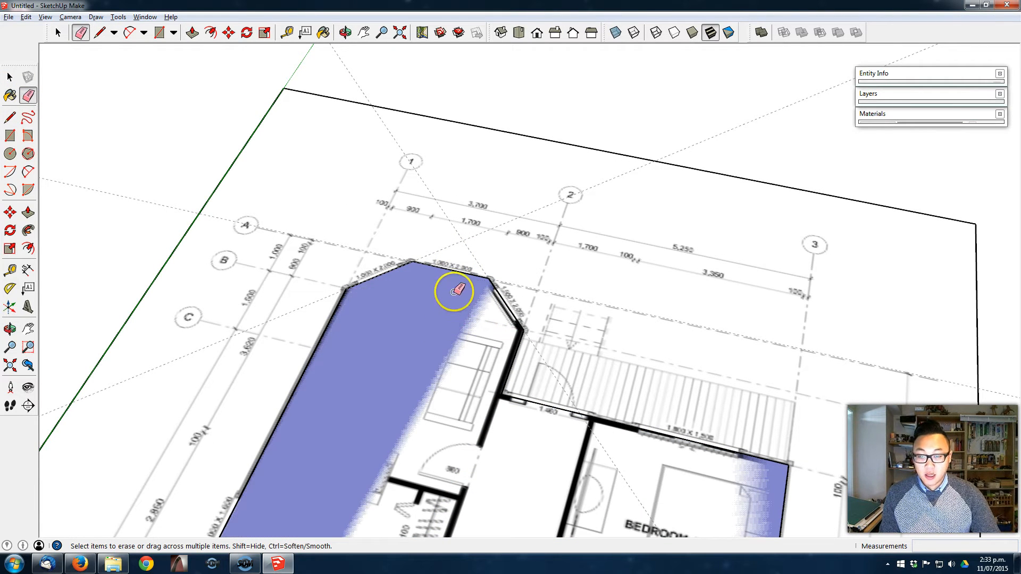
{"action": "scroll", "coordinate": [127, 205], "scroll_direction": "down", "scroll_amount": 1}
{"action": "left_click", "coordinate": [130, 201]}
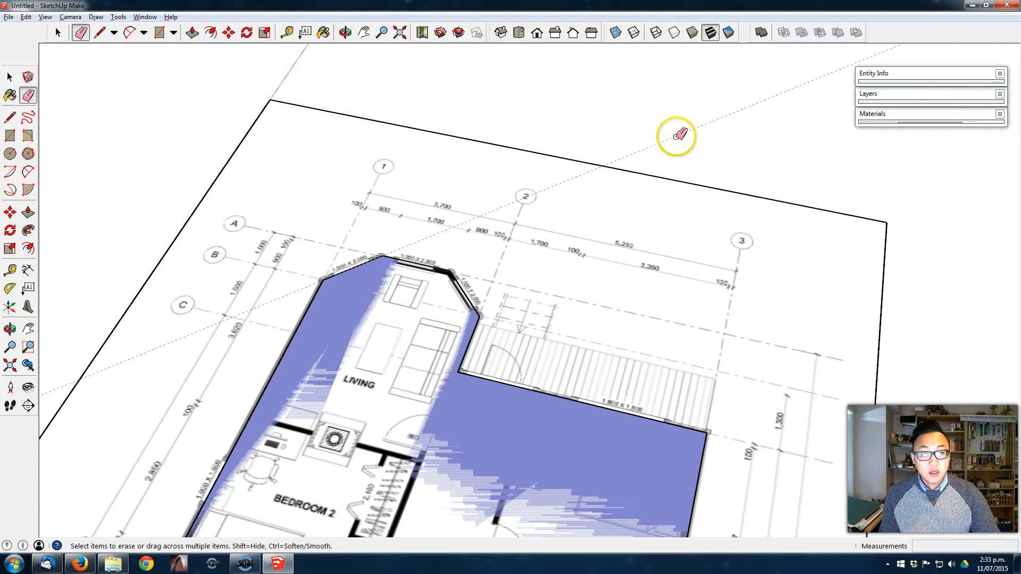
{"action": "mouse_move", "coordinate": [684, 142]}
{"action": "middle_mouse_down"}
{"action": "mouse_move", "coordinate": [569, 178]}
{"action": "mouse_move", "coordinate": [540, 226]}
{"action": "mouse_move", "coordinate": [576, 220]}
{"action": "middle_mouse_up"}
- Push/Pull the traced floor face up 200 mm to form the floor slab
{"action": "scroll", "coordinate": [538, 228], "scroll_direction": "down", "scroll_amount": 3}
{"action": "mouse_move", "coordinate": [543, 309]}
{"action": "middle_mouse_down", "text": "shift"}
{"action": "mouse_move", "coordinate": [571, 289]}
{"action": "mouse_move", "coordinate": [538, 341]}
{"action": "middle_mouse_up", "text": "shift"}
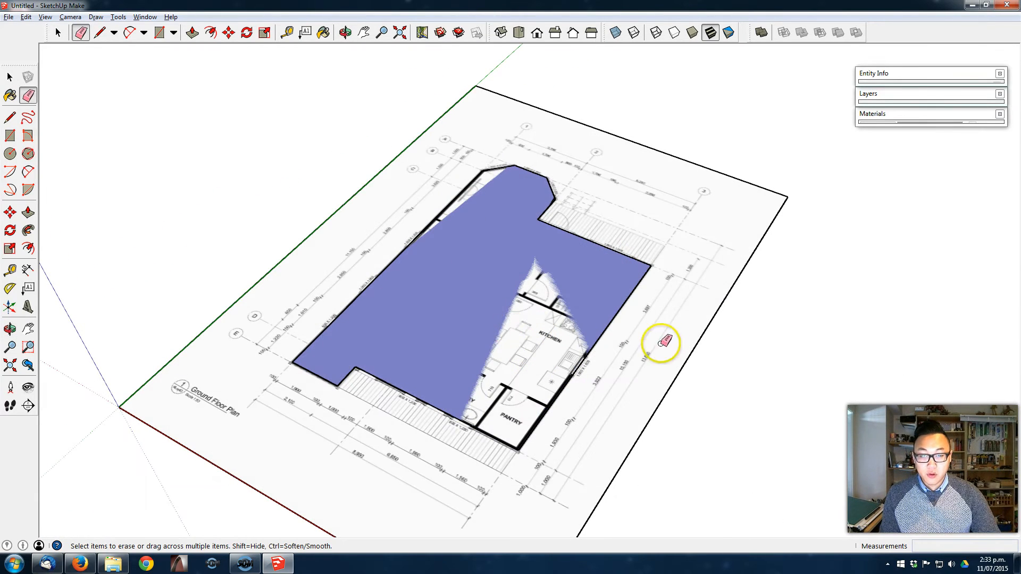
{"action": "scroll", "coordinate": [526, 424], "scroll_direction": "up", "scroll_amount": 2}
{"action": "middle_click_drag", "start_coordinate": [470, 371], "coordinate": [486, 353]}
{"action": "mouse_move", "coordinate": [549, 326]}
{"action": "middle_mouse_down"}
{"action": "mouse_move", "coordinate": [484, 269]}
{"action": "mouse_move", "coordinate": [514, 318]}
{"action": "middle_mouse_up"}
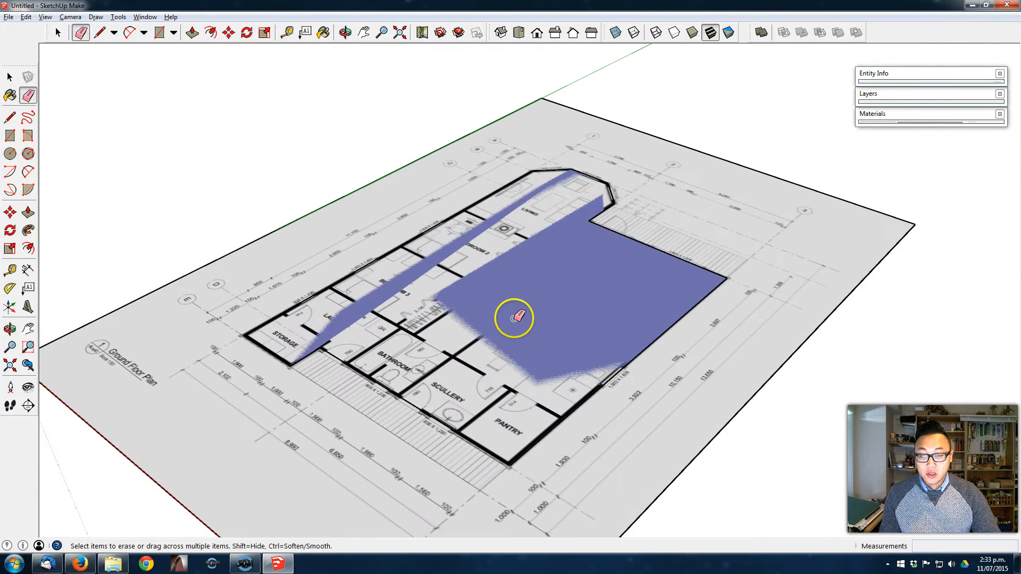
{"action": "left_click", "coordinate": [26, 214]}
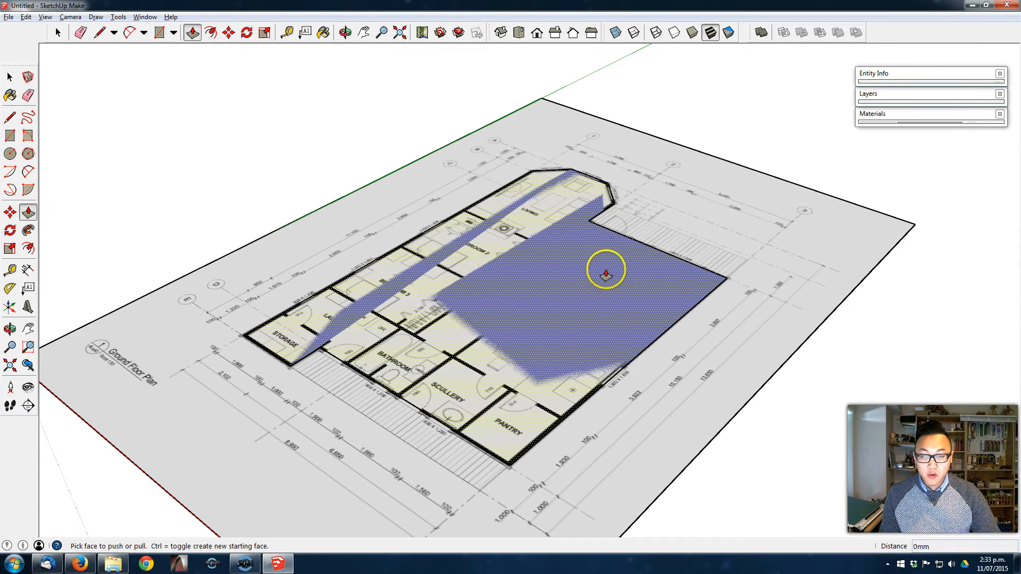
{"action": "left_click_drag", "start_coordinate": [534, 292], "coordinate": [534, 264]}
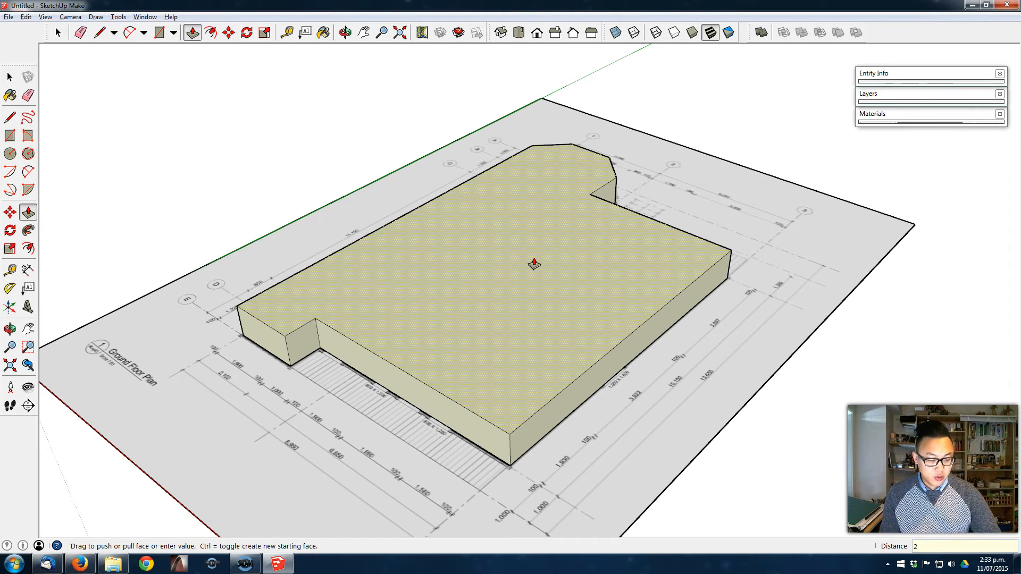
{"action": "key", "text": "Return"}
- Select the entire floor slab with all its connected faces and edges and make it a group
{"action": "middle_click_drag", "start_coordinate": [433, 297], "coordinate": [496, 326]}
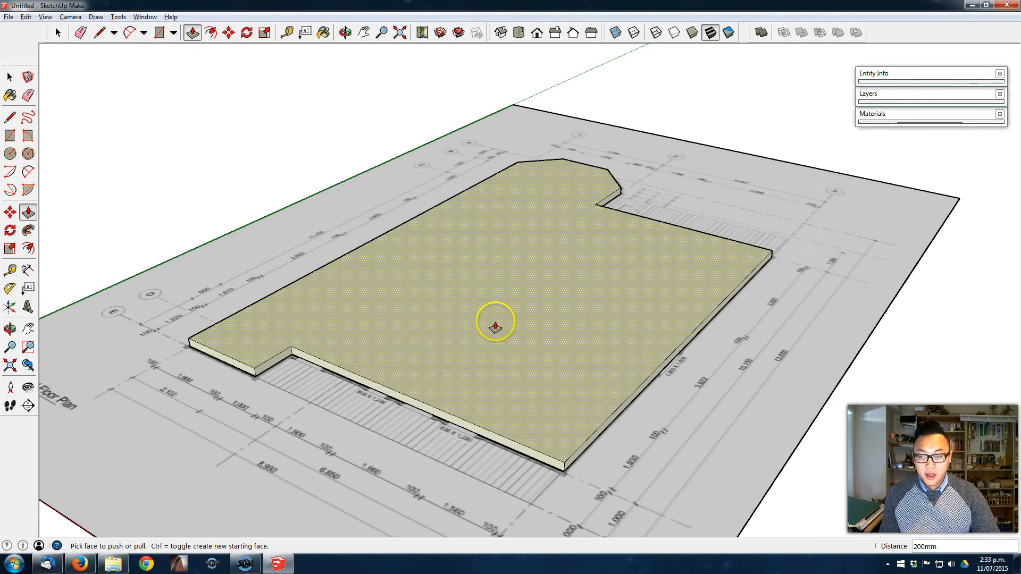
{"action": "key", "text": "space"}
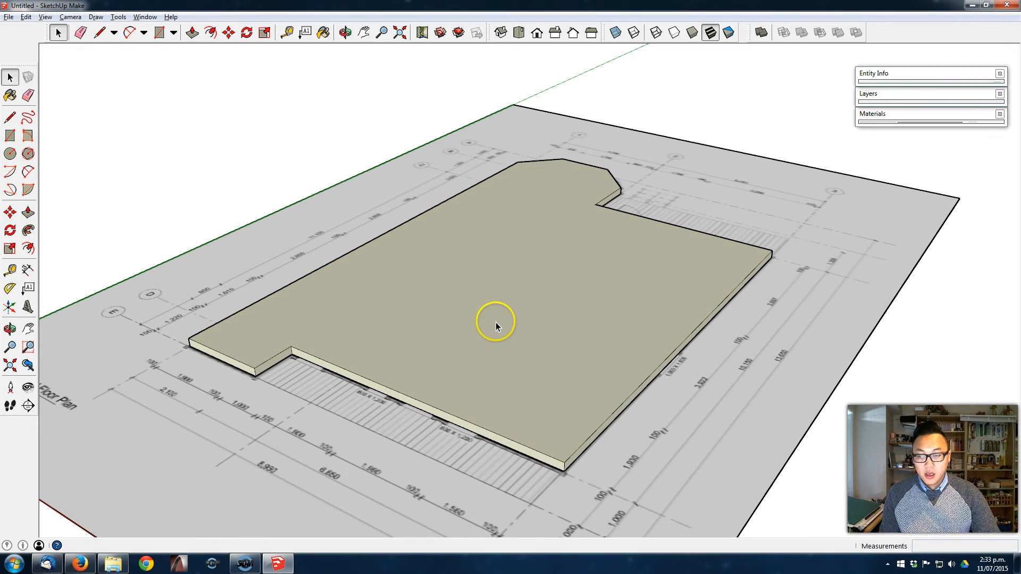
{"action": "triple_click", "coordinate": [512, 280]}
{"action": "right_click", "coordinate": [473, 289]}
{"action": "left_click", "coordinate": [512, 375]}
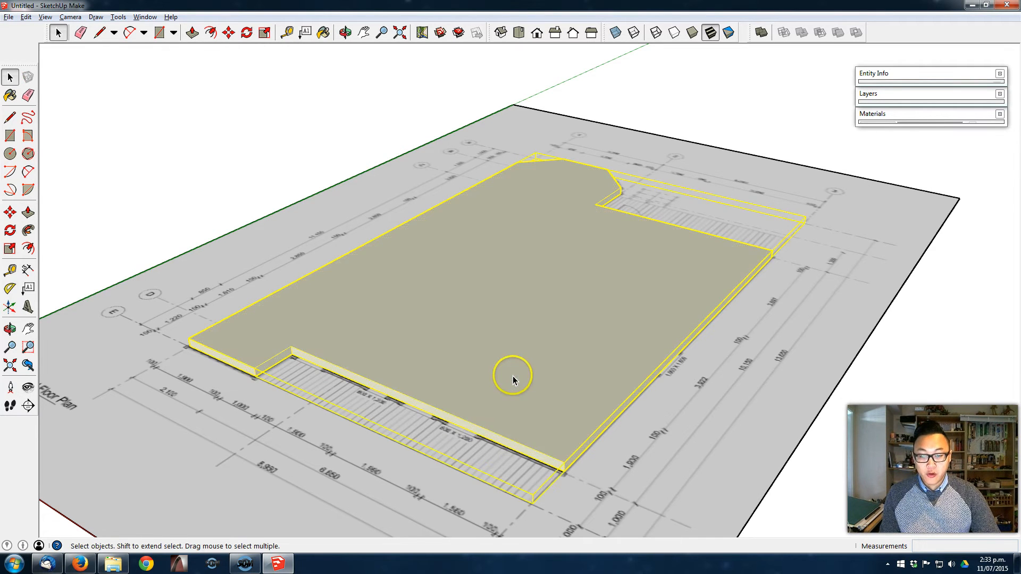
- Create a layer named Floor and assign the slab group to it in Entity Info
{"action": "left_click", "coordinate": [914, 99]}
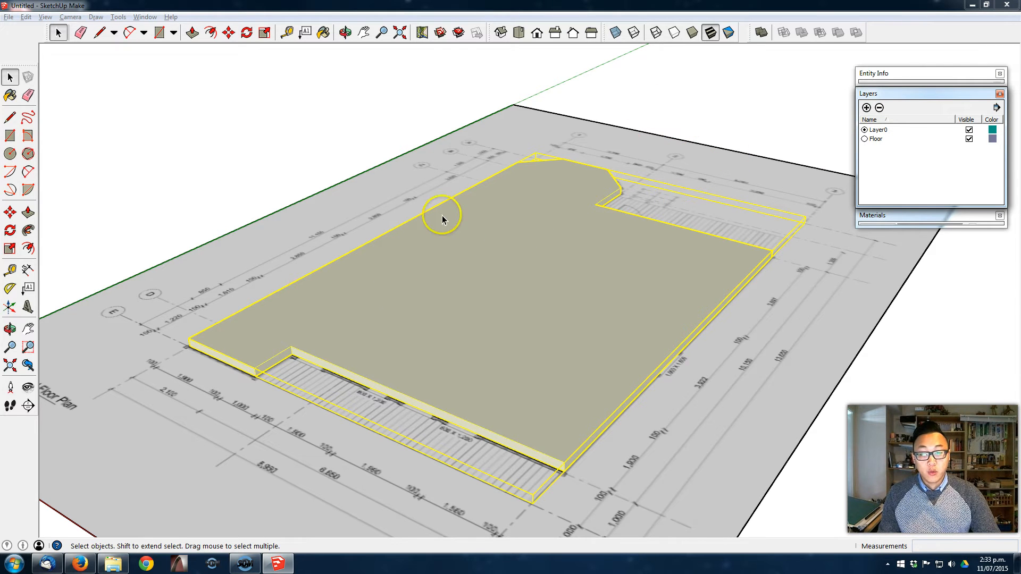
{"action": "left_click", "coordinate": [915, 74]}
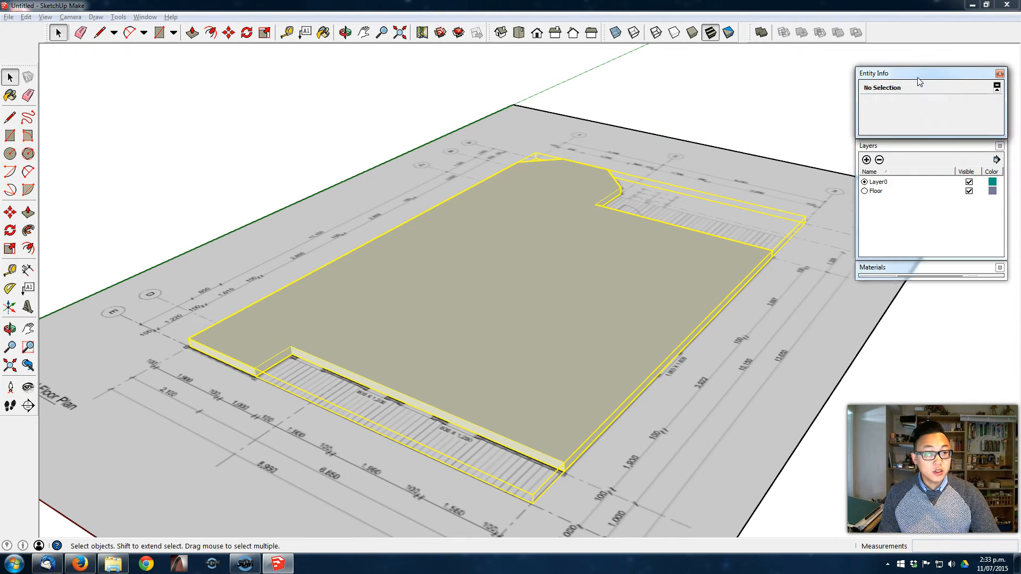
{"action": "left_click", "coordinate": [956, 104]}
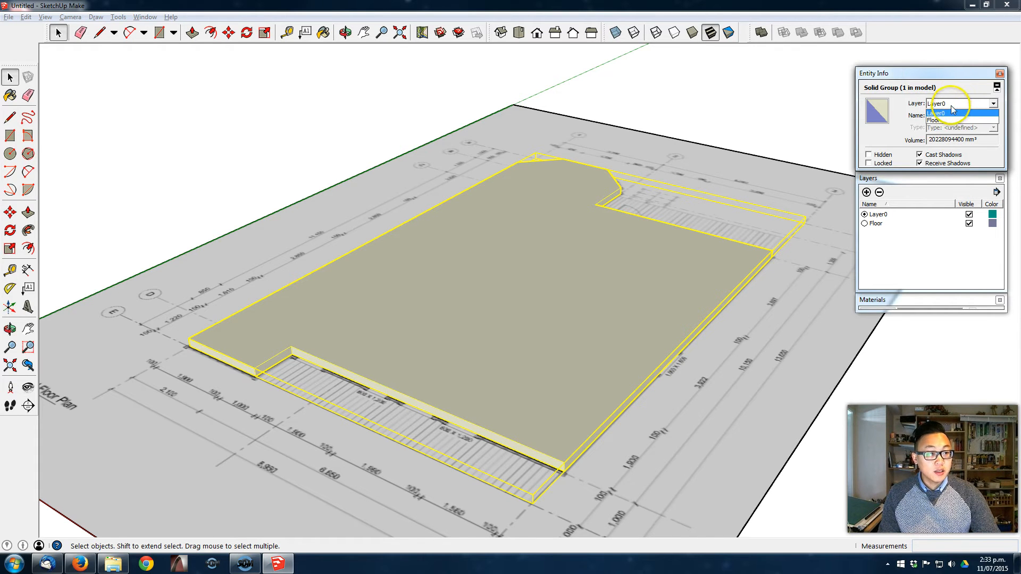
{"action": "left_click", "coordinate": [952, 120]}
{"action": "left_click", "coordinate": [748, 150]}
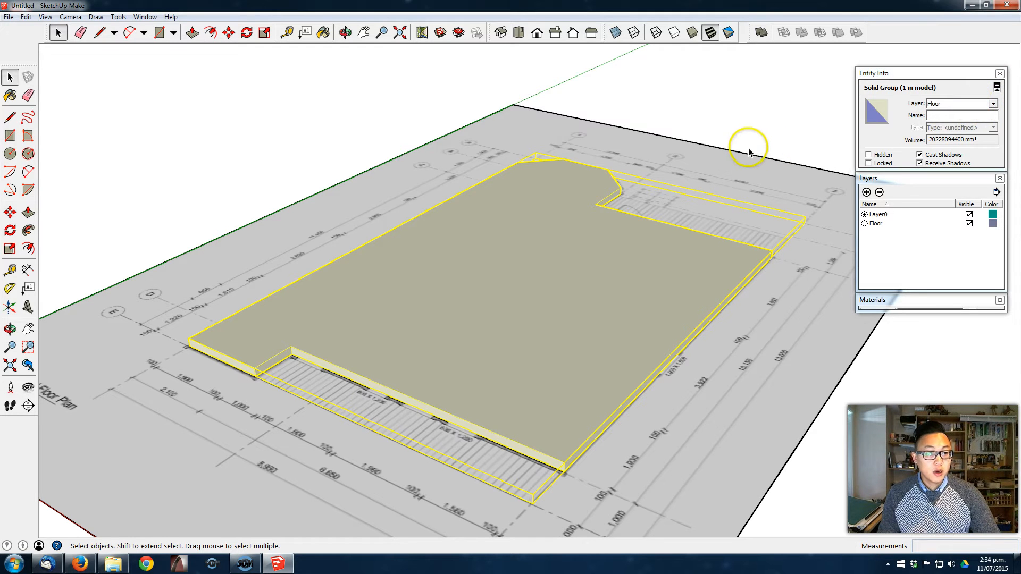
{"action": "left_click", "coordinate": [935, 74]}
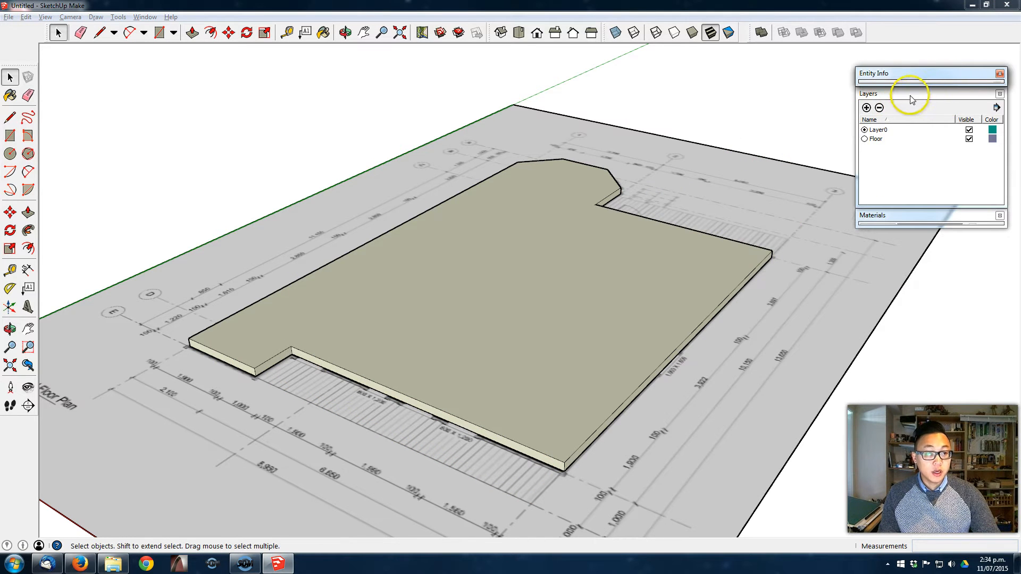
{"action": "middle_click_drag", "start_coordinate": [324, 109], "coordinate": [303, 114]}
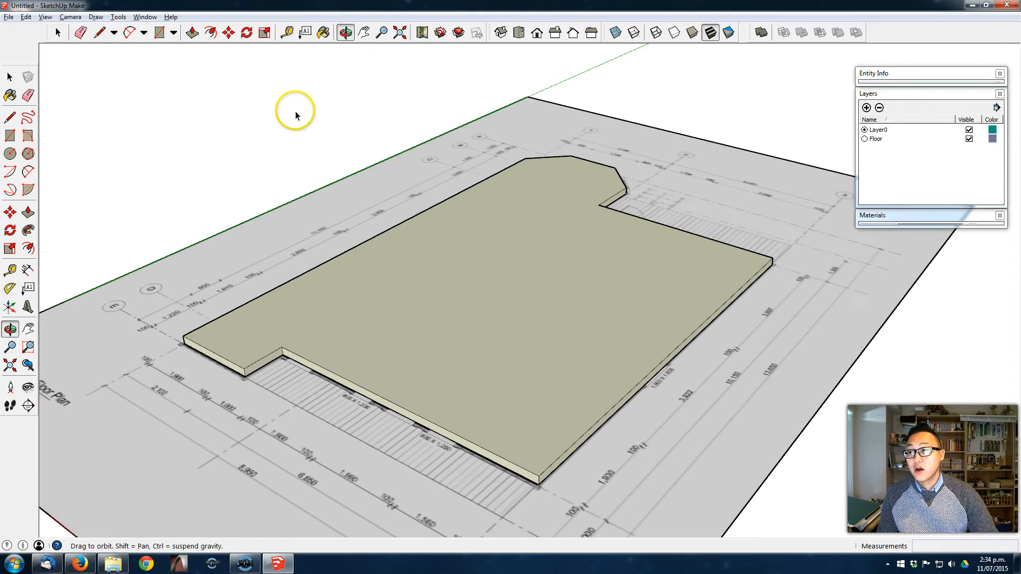
{"action": "left_click", "coordinate": [145, 17]}
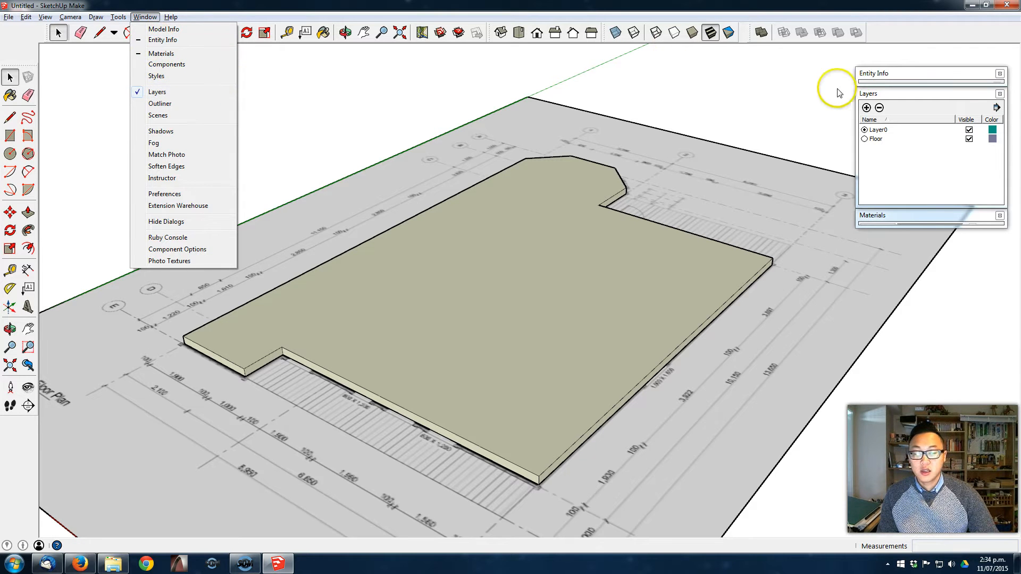
{"action": "middle_click", "coordinate": [611, 219]}
{"action": "mouse_move", "coordinate": [611, 219]}
{"action": "middle_mouse_down"}
{"action": "mouse_move", "coordinate": [586, 227]}
{"action": "mouse_move", "coordinate": [567, 260]}
{"action": "mouse_move", "coordinate": [606, 231]}
{"action": "mouse_move", "coordinate": [621, 234]}
{"action": "middle_mouse_up"}
{"action": "scroll", "coordinate": [585, 231], "scroll_direction": "down", "scroll_amount": 3}
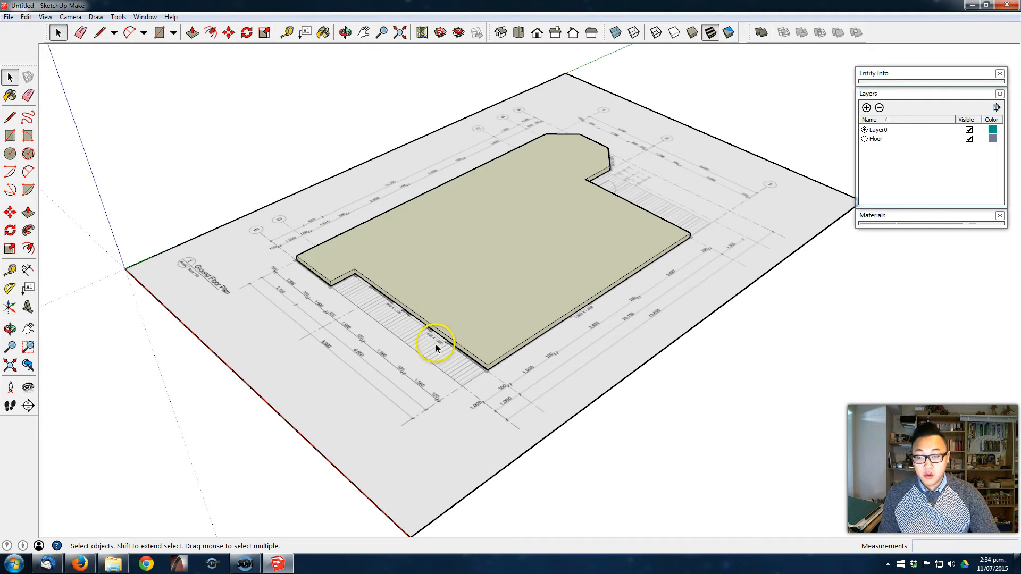
- Draw a rectangle about 6890 × 1012 mm over the hatched deck strip on the slab side facing the Ground Floor Plan title
{"action": "scroll", "coordinate": [307, 379], "scroll_direction": "up", "scroll_amount": 1}
{"action": "middle_click_drag", "start_coordinate": [307, 379], "coordinate": [296, 410]}
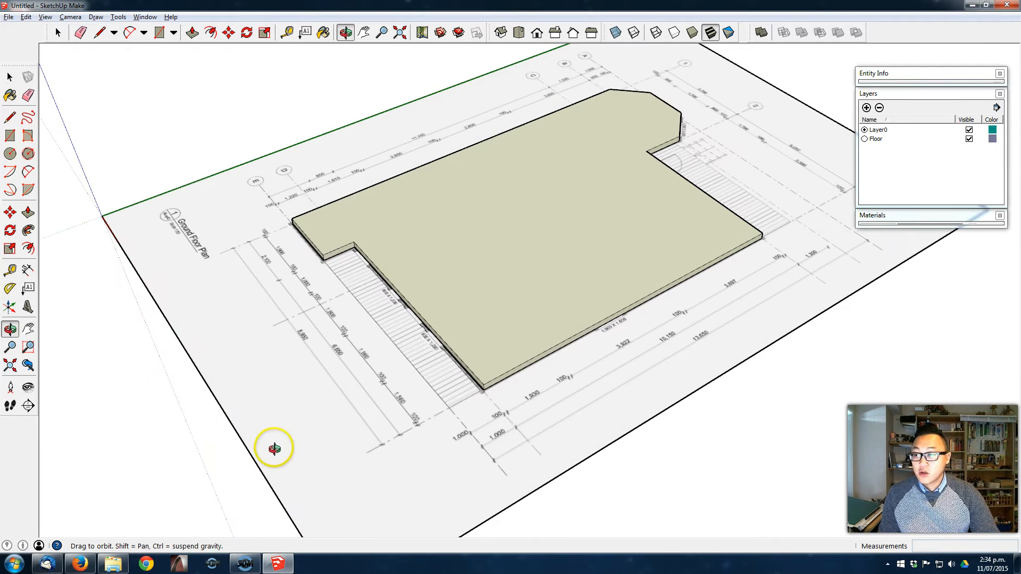
{"action": "middle_click_drag", "start_coordinate": [270, 455], "coordinate": [296, 423]}
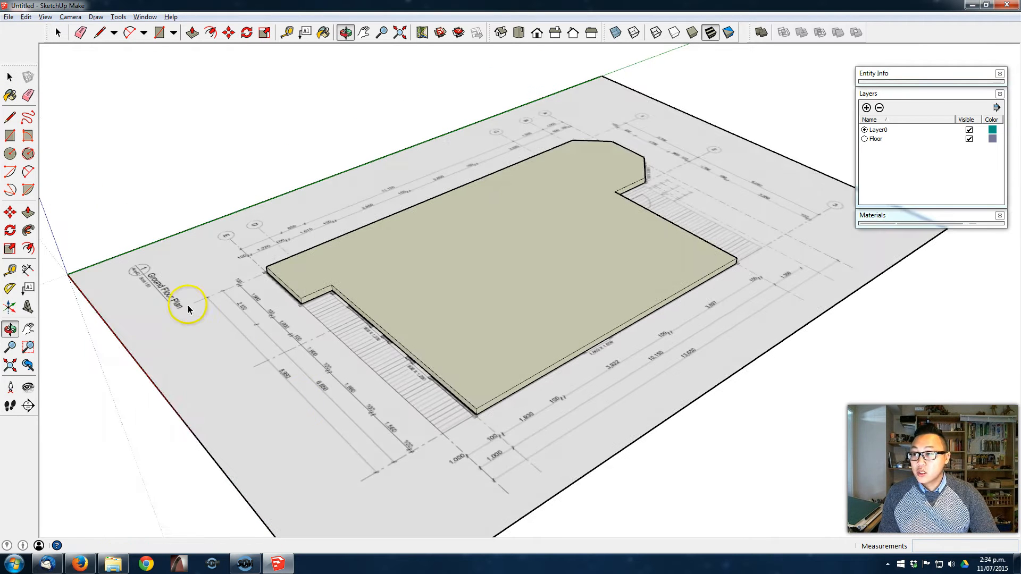
{"action": "left_click", "coordinate": [9, 135]}
{"action": "middle_click_drag", "start_coordinate": [468, 413], "coordinate": [505, 410]}
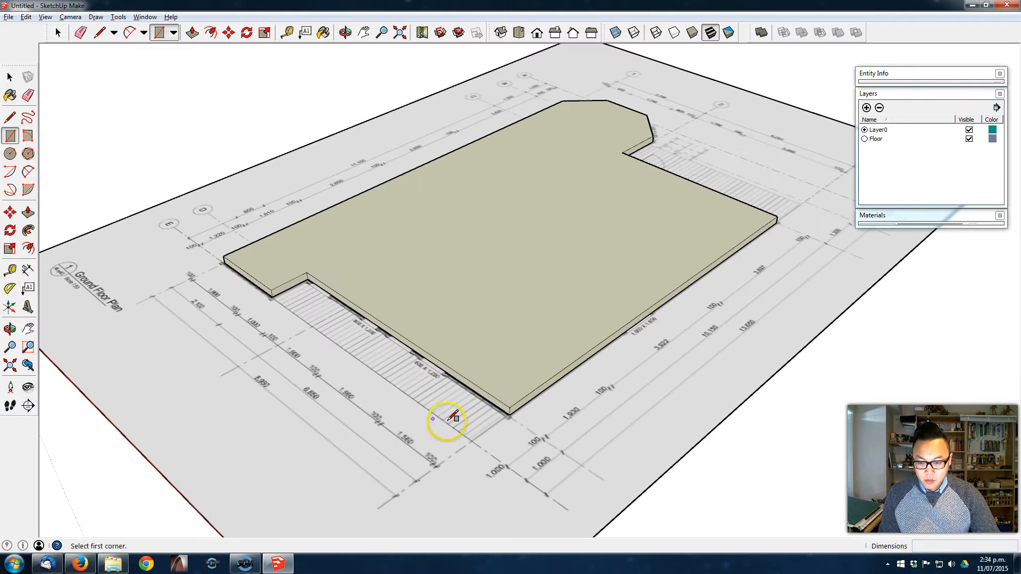
{"action": "middle_click_drag", "start_coordinate": [433, 417], "coordinate": [463, 427]}
{"action": "scroll", "coordinate": [463, 426], "scroll_direction": "up", "scroll_amount": 1}
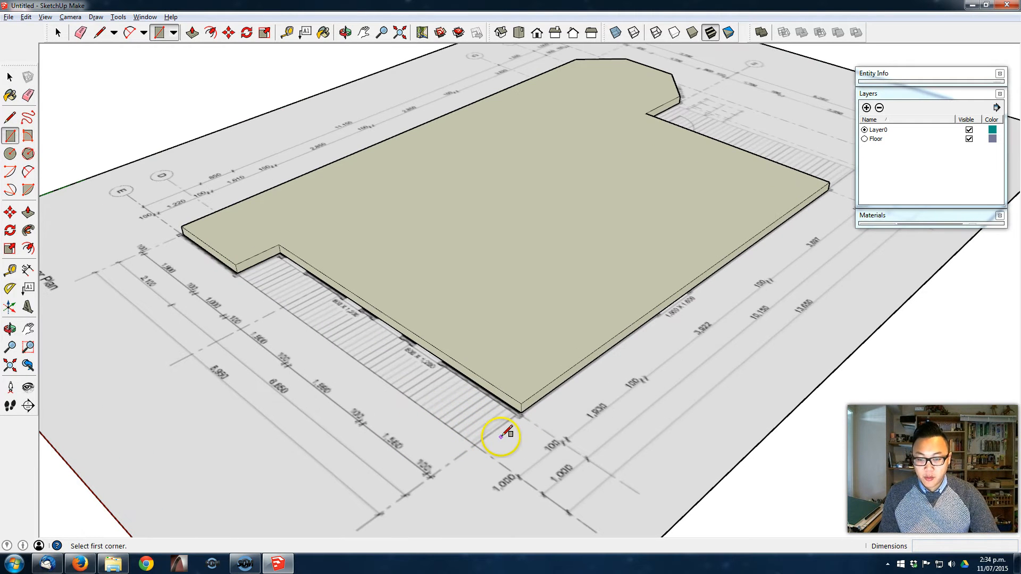
{"action": "left_click", "coordinate": [522, 411]}
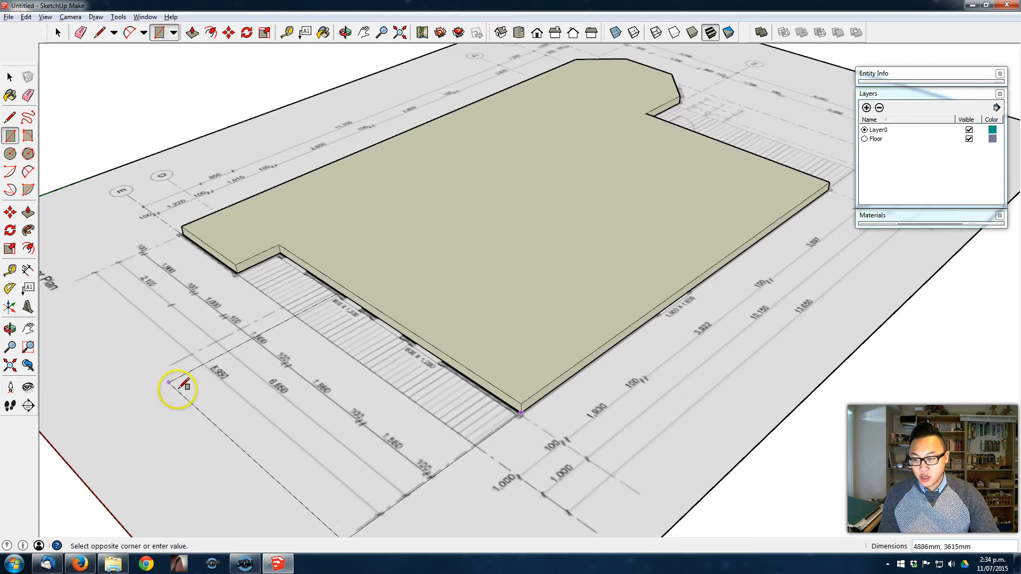
{"action": "left_click", "coordinate": [238, 274]}
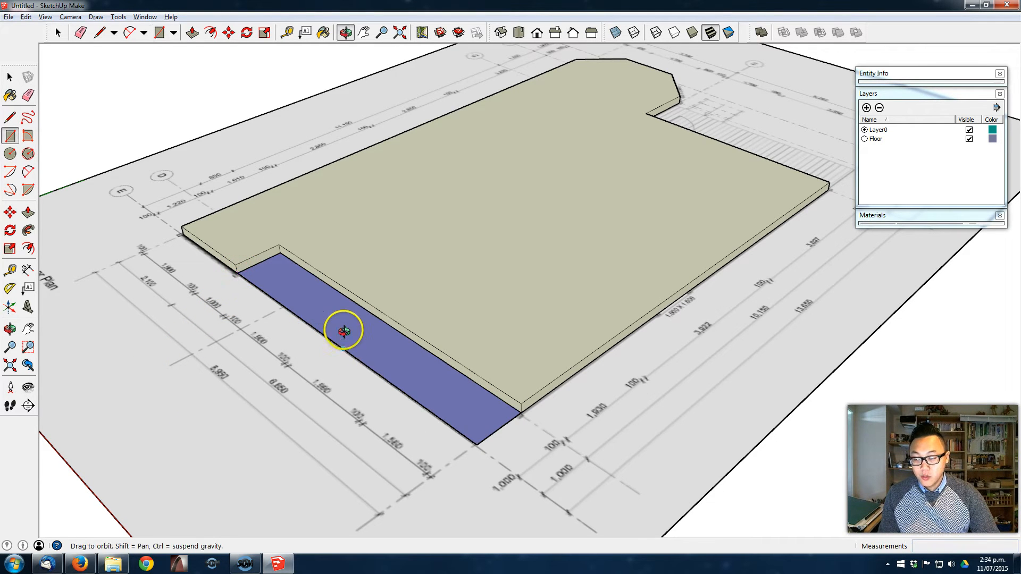
- Push/Pull the new rectangular deck face up 100 mm
{"action": "middle_click_drag", "start_coordinate": [342, 342], "coordinate": [349, 323]}
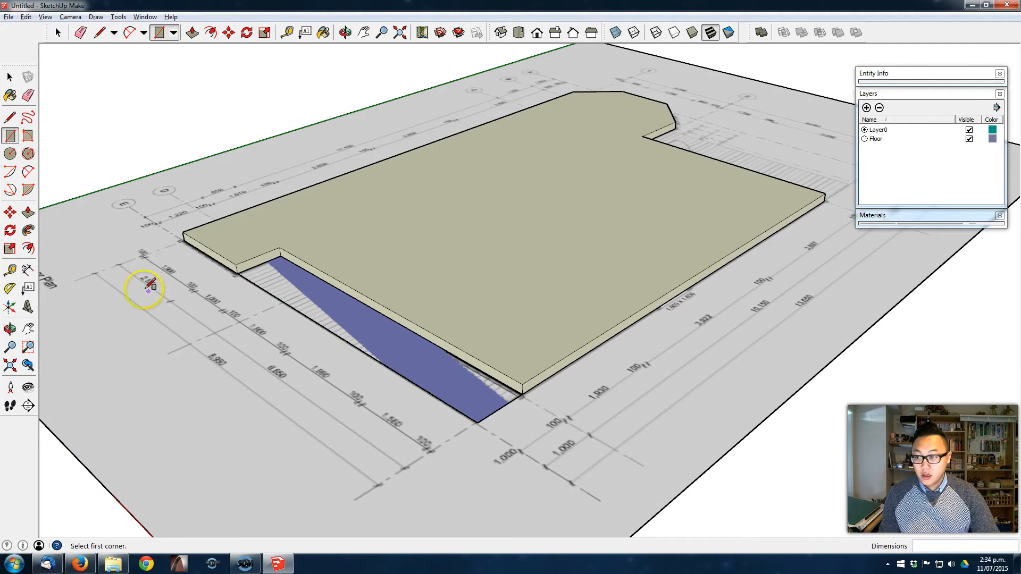
{"action": "left_click", "coordinate": [27, 212]}
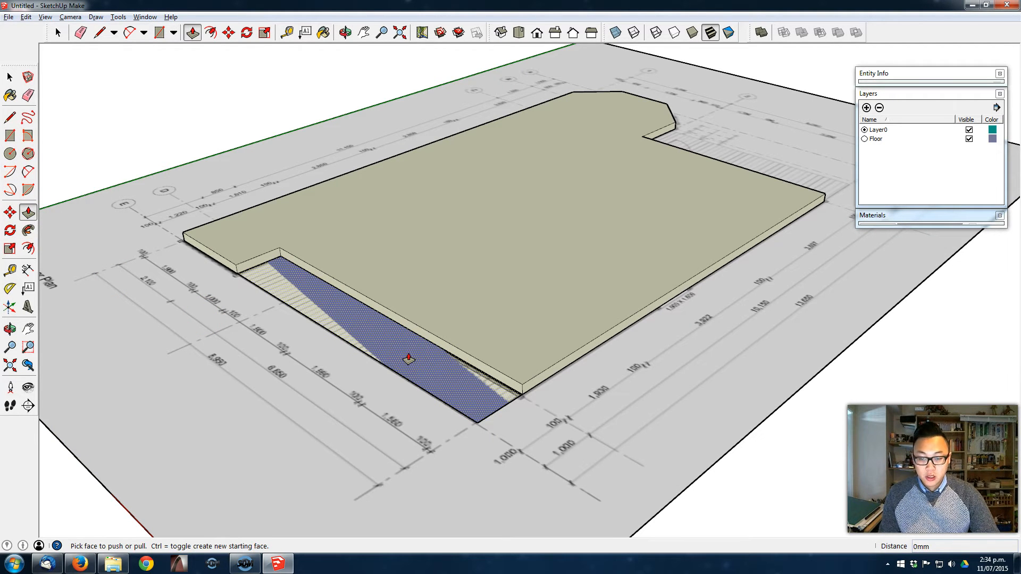
{"action": "left_click_drag", "start_coordinate": [409, 359], "coordinate": [412, 338]}
{"action": "type", "text": "100"}
{"action": "key", "text": "Return"}
{"action": "key", "text": "space"}
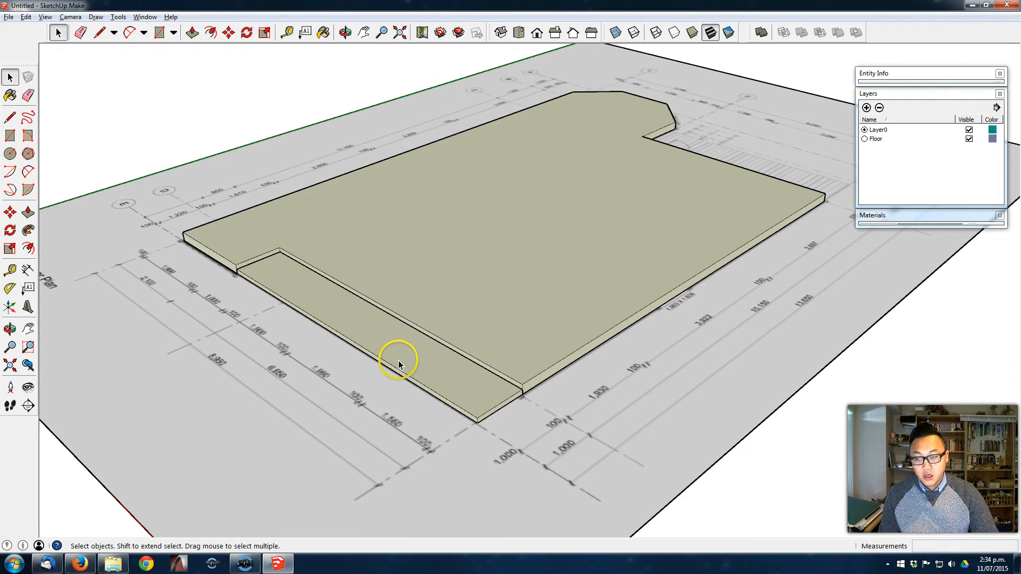
- Select the whole 100 mm deck block, make it a group and assign it to the Floor layer
{"action": "triple_click", "coordinate": [399, 362]}
{"action": "right_click", "coordinate": [400, 360]}
{"action": "left_click", "coordinate": [471, 455]}
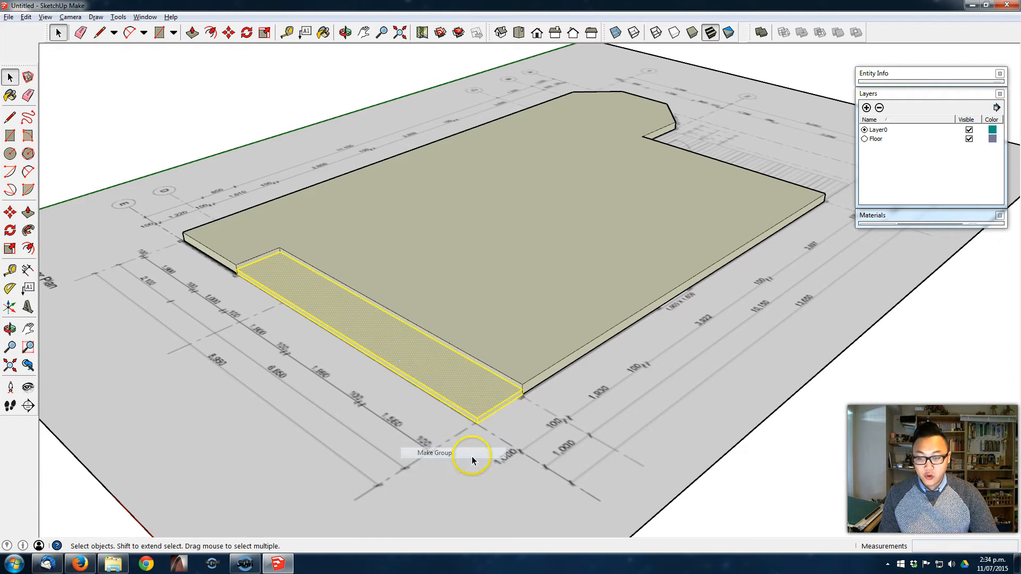
{"action": "left_click", "coordinate": [955, 73]}
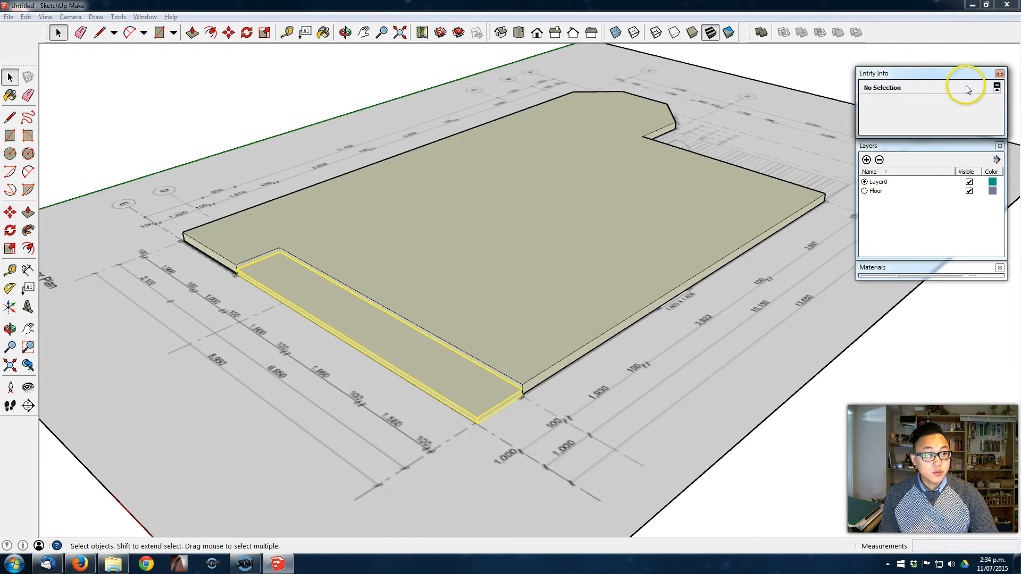
{"action": "left_click", "coordinate": [982, 104]}
{"action": "left_click", "coordinate": [952, 121]}
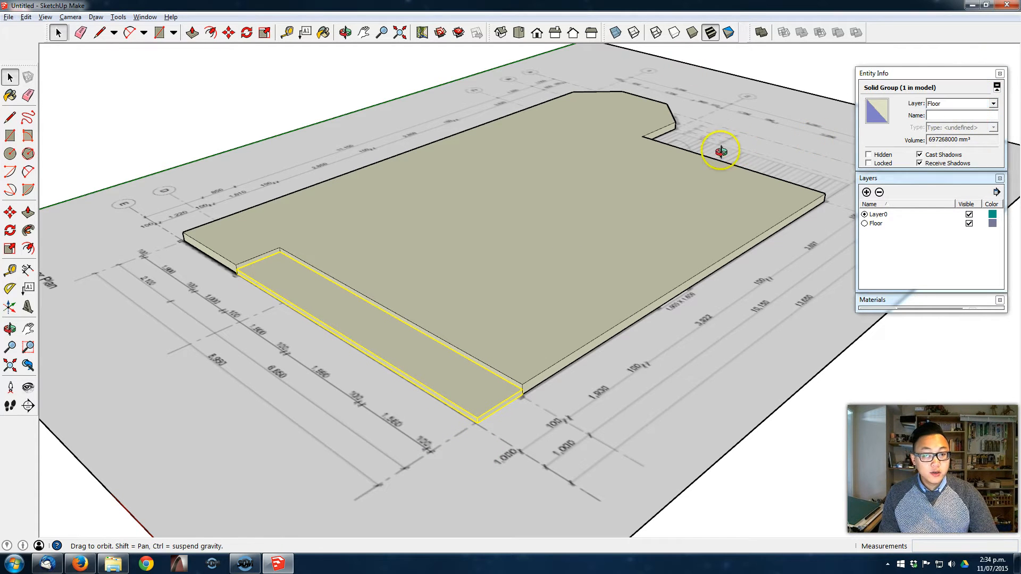
- Draw a rectangle about 5259 × 1258 mm over the hatched deck beside the bay window and pull it up 100 mm
{"action": "middle_click_drag", "start_coordinate": [643, 202], "coordinate": [557, 233]}
{"action": "left_click", "coordinate": [10, 136]}
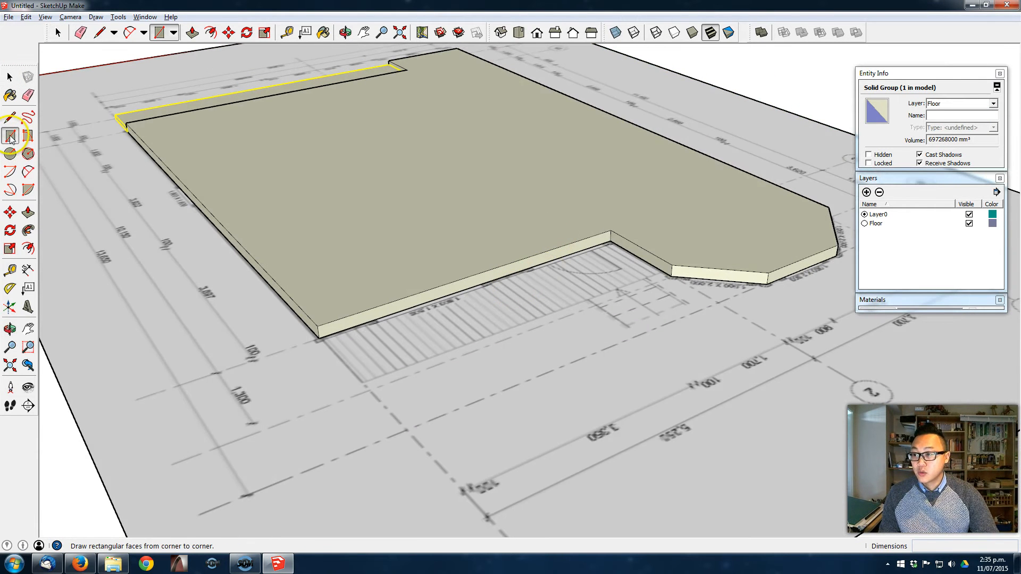
{"action": "left_click", "coordinate": [321, 339]}
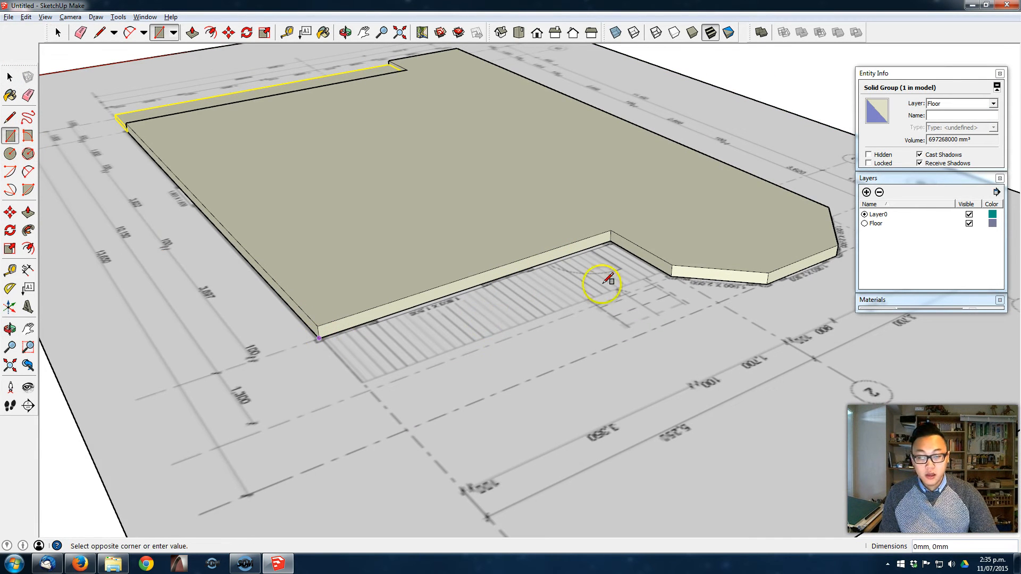
{"action": "left_click", "coordinate": [660, 271]}
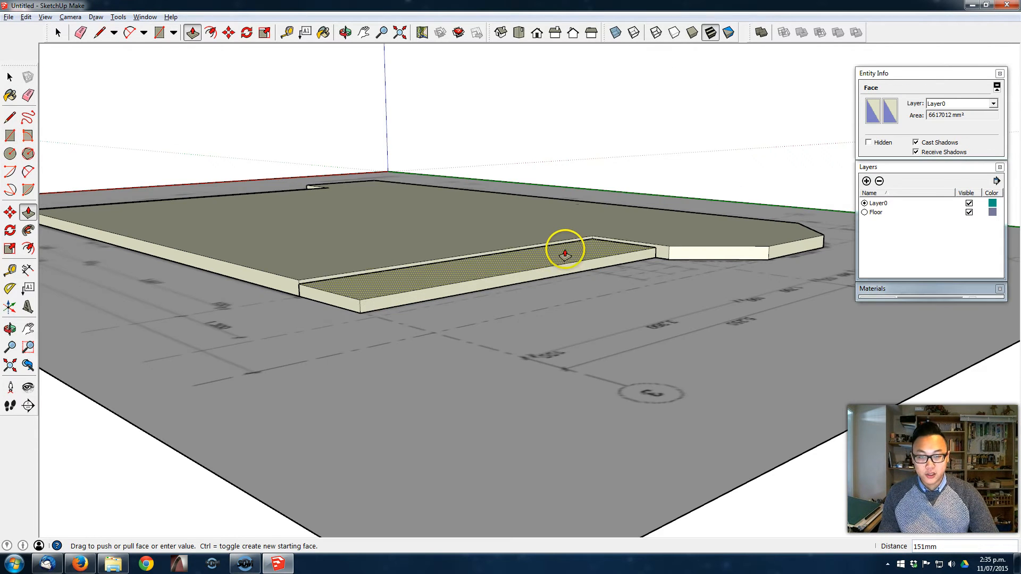
{"action": "left_click", "coordinate": [566, 252]}
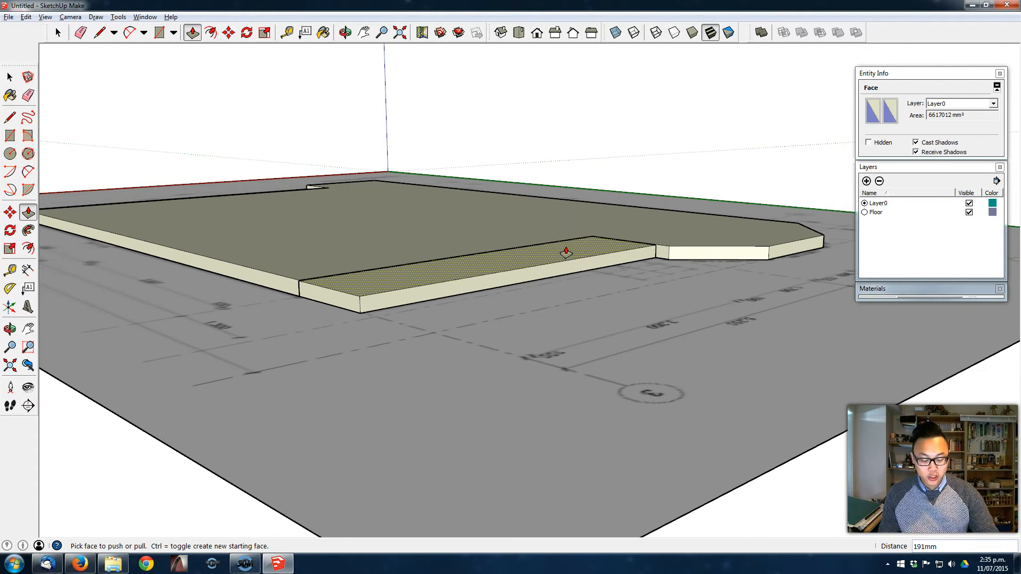
{"action": "key", "text": "space"}
- Group the whole deck block beside the bay window and assign the group to the Floor layer
{"action": "middle_click_drag", "start_coordinate": [565, 252], "coordinate": [565, 319]}
{"action": "triple_click", "coordinate": [566, 319]}
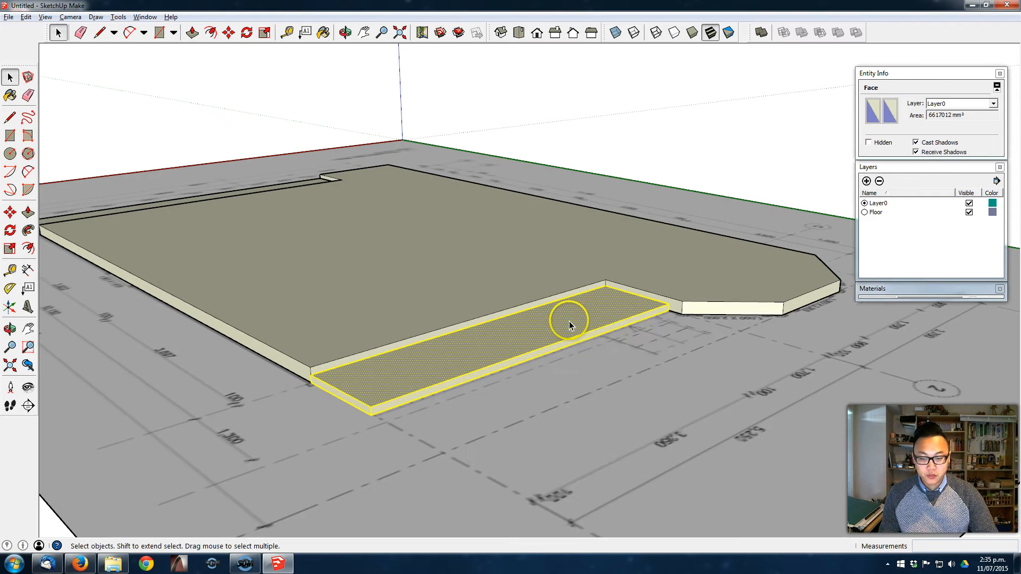
{"action": "right_click", "coordinate": [569, 321]}
{"action": "left_click", "coordinate": [640, 419]}
{"action": "middle_click_drag", "start_coordinate": [649, 392], "coordinate": [634, 292]}
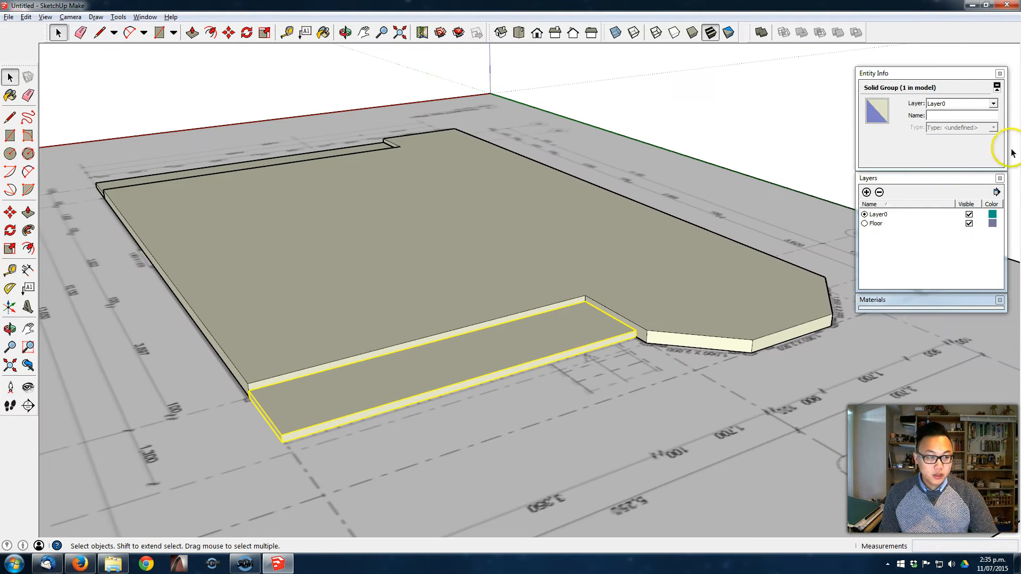
{"action": "left_click", "coordinate": [969, 105]}
{"action": "left_click", "coordinate": [971, 122]}
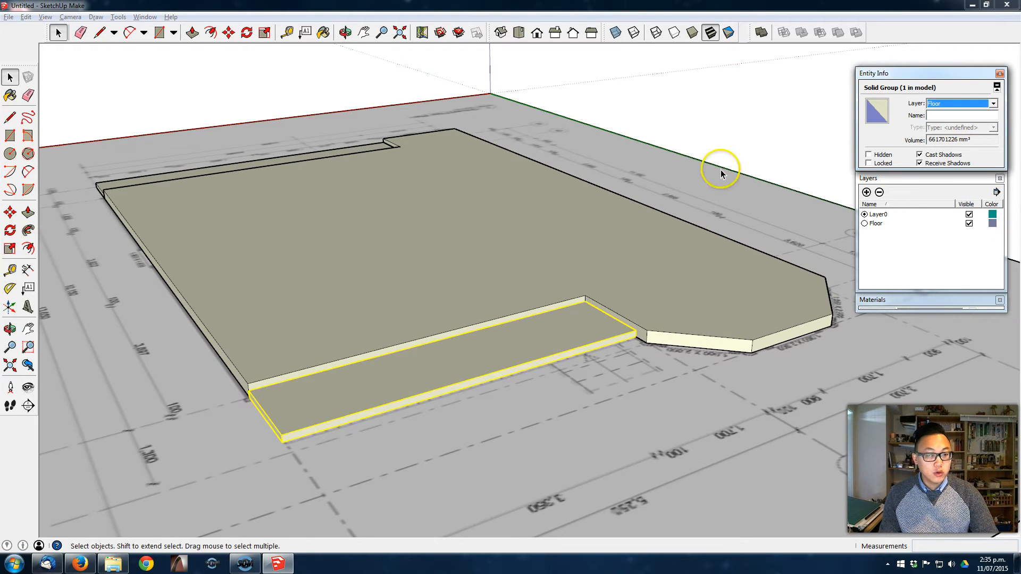
{"action": "left_click", "coordinate": [685, 162]}
- Create a layer named Reference and assign the floor plan image group to it
{"action": "middle_click_drag", "start_coordinate": [764, 308], "coordinate": [639, 107]}
{"action": "scroll", "coordinate": [638, 107], "scroll_direction": "down", "scroll_amount": 5}
{"action": "middle_click_drag", "start_coordinate": [650, 207], "coordinate": [793, 64]}
{"action": "middle_click_drag", "start_coordinate": [718, 151], "coordinate": [729, 206]}
{"action": "middle_click_drag", "start_coordinate": [611, 346], "coordinate": [766, 328]}
{"action": "middle_click_drag", "start_coordinate": [708, 372], "coordinate": [486, 394]}
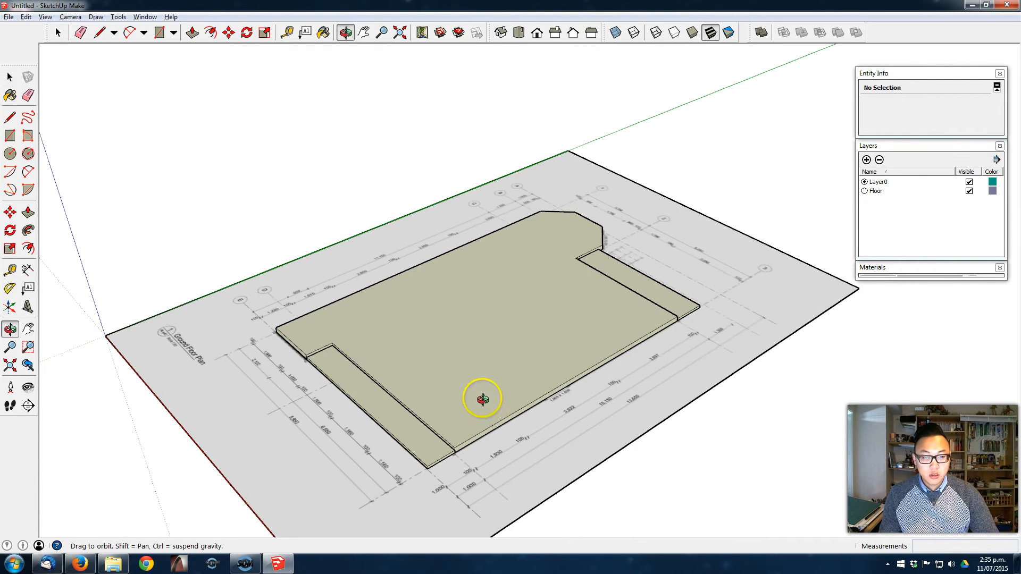
{"action": "left_click", "coordinate": [864, 160]}
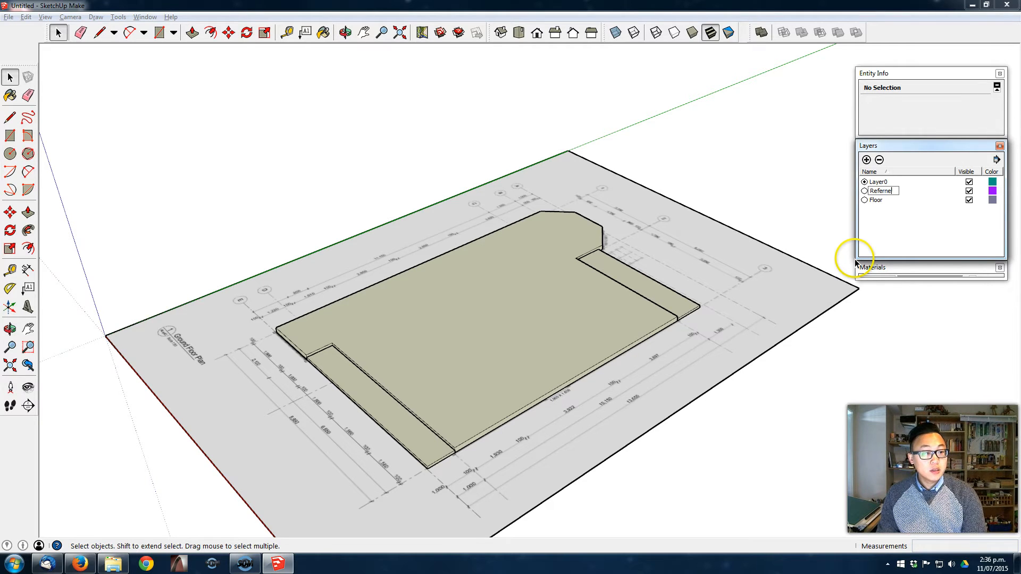
{"action": "left_click", "coordinate": [668, 205]}
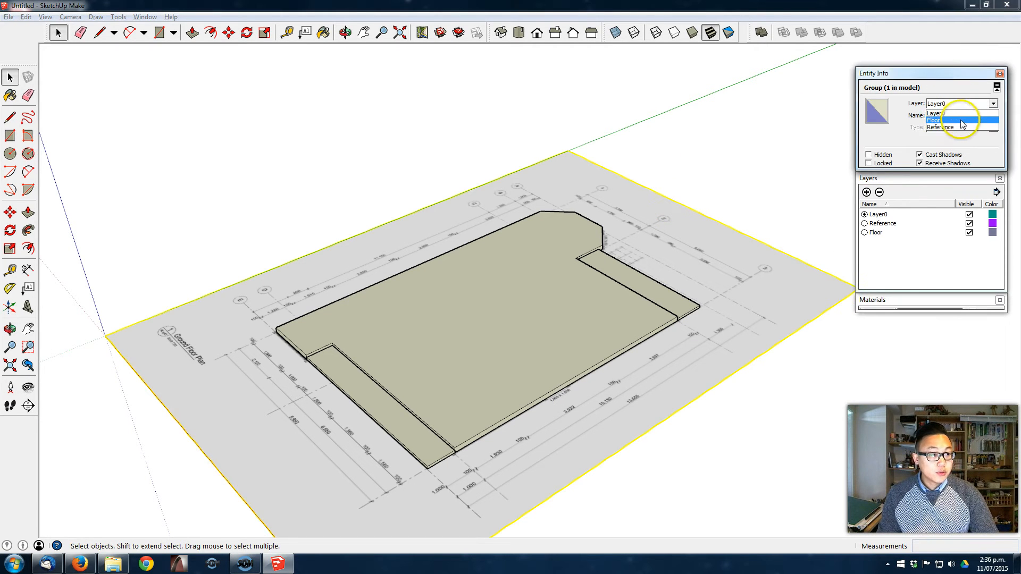
{"action": "left_click", "coordinate": [958, 118]}
{"action": "left_click", "coordinate": [722, 187]}
- Hide the Floor layer to examine the room layout on the plan beneath, and show the layer again
{"action": "middle_click_drag", "start_coordinate": [721, 187], "coordinate": [801, 237]}
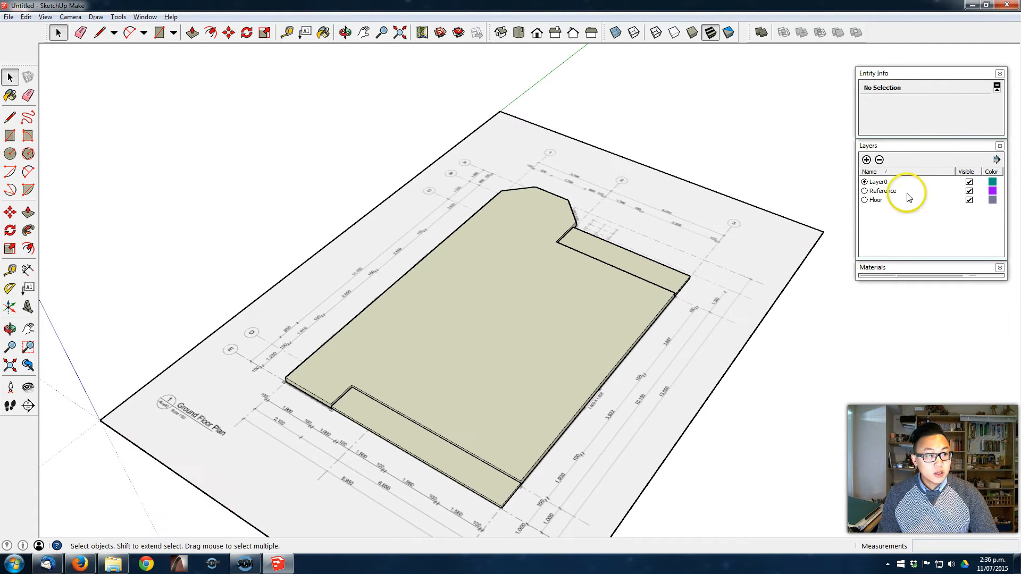
{"action": "left_click", "coordinate": [968, 200]}
{"action": "middle_click_drag", "start_coordinate": [641, 293], "coordinate": [607, 304]}
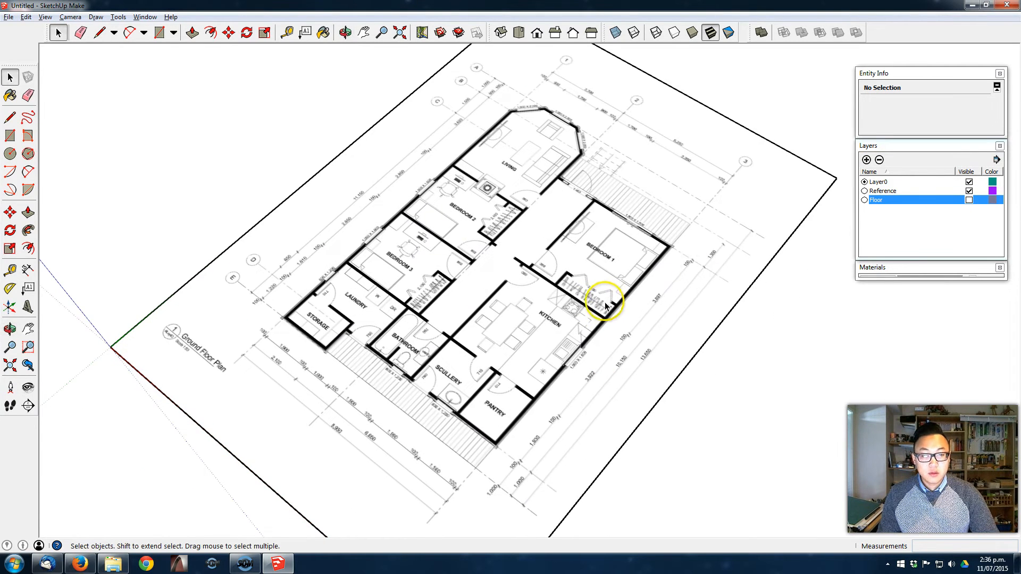
{"action": "middle_click_drag", "start_coordinate": [448, 285], "coordinate": [467, 209]}
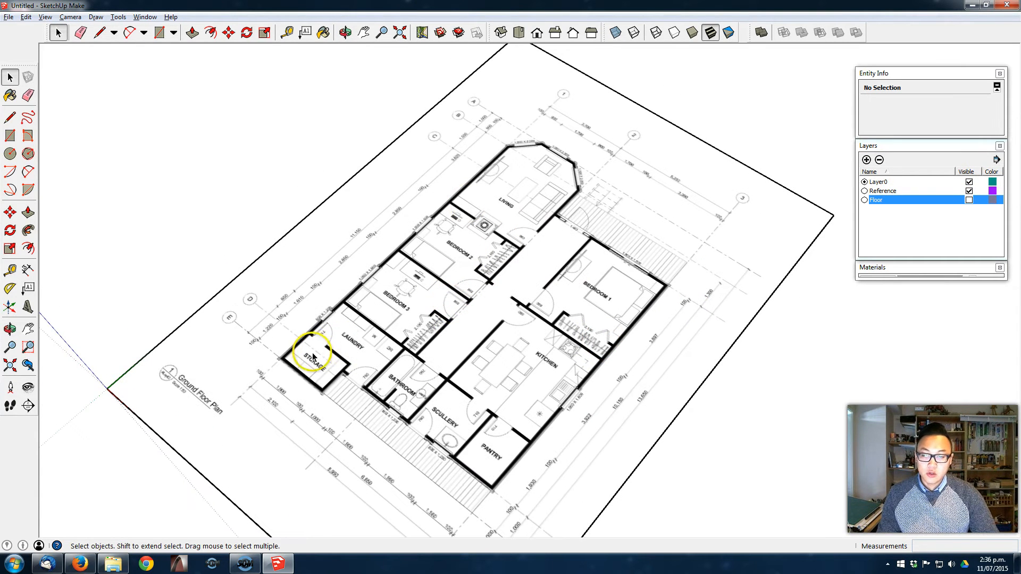
{"action": "mouse_move", "coordinate": [319, 365]}
{"action": "middle_mouse_down"}
{"action": "mouse_move", "coordinate": [337, 365]}
{"action": "mouse_move", "coordinate": [333, 379]}
{"action": "middle_mouse_up"}
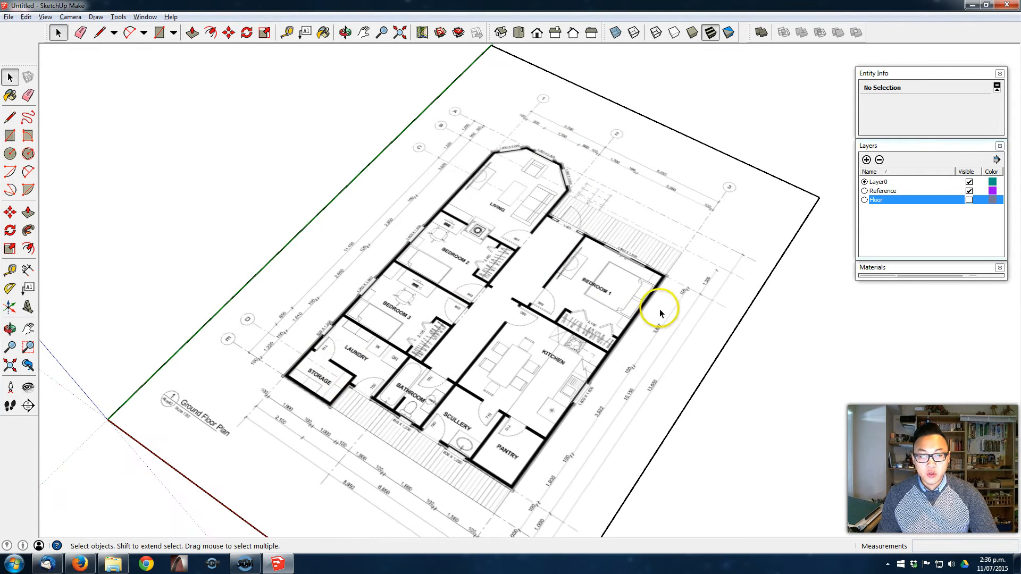
{"action": "middle_click_drag", "start_coordinate": [582, 342], "coordinate": [541, 337]}
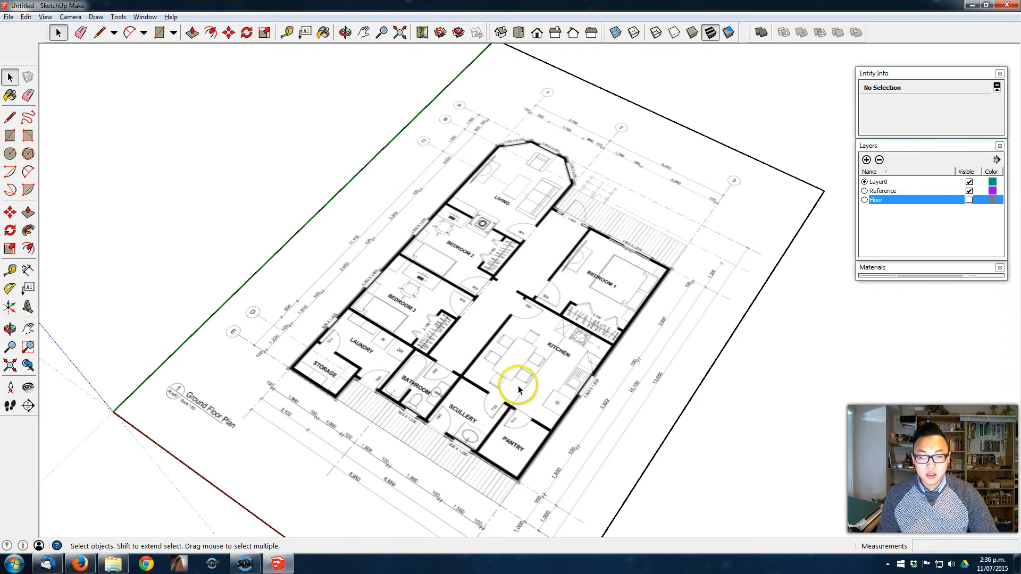
{"action": "middle_click_drag", "start_coordinate": [485, 377], "coordinate": [531, 321]}
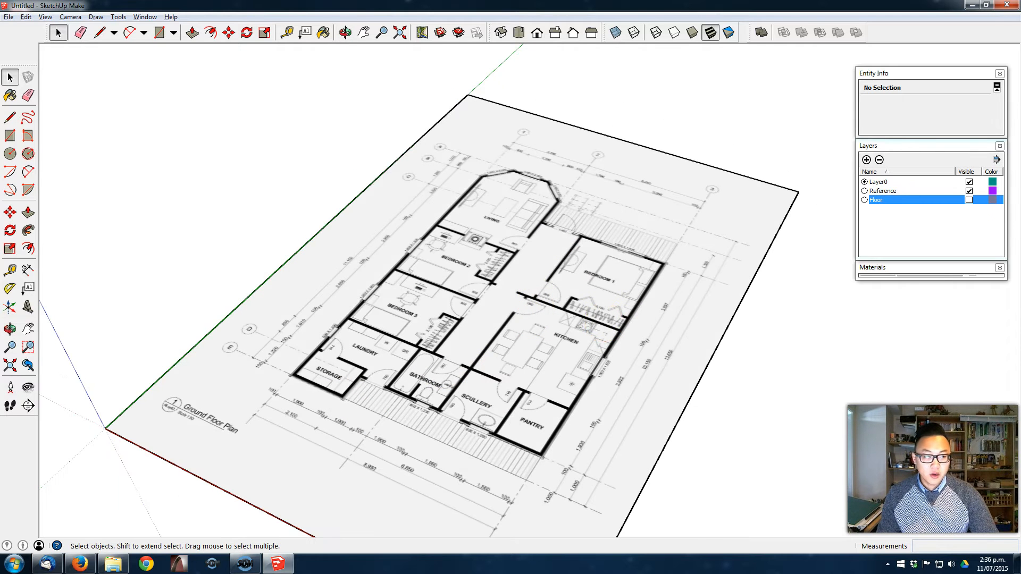
{"action": "left_click", "coordinate": [969, 199]}
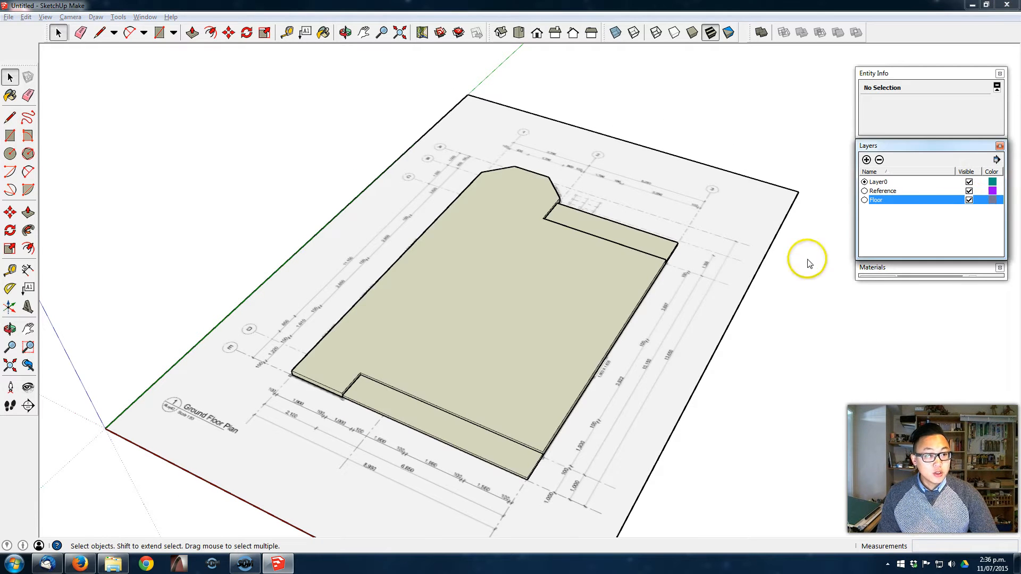
{"action": "middle_click_drag", "start_coordinate": [467, 335], "coordinate": [500, 306]}
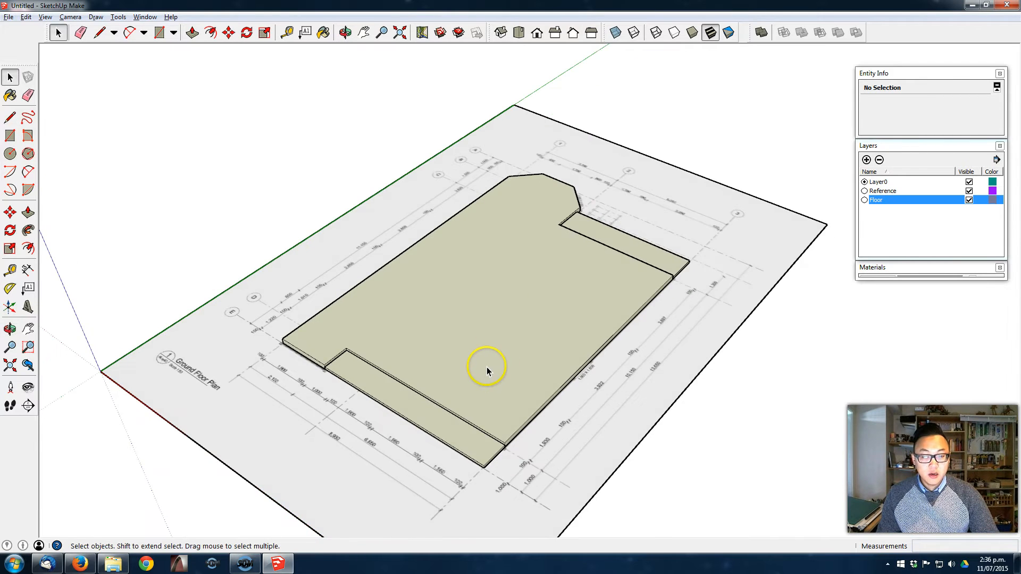
{"action": "scroll", "coordinate": [486, 365], "scroll_direction": "up", "scroll_amount": 3}
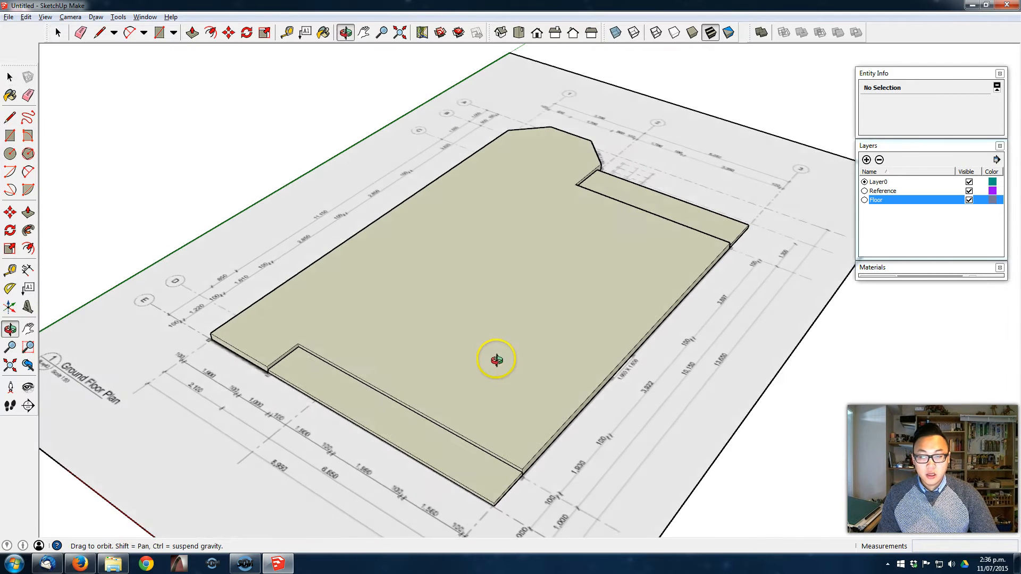
- Copy the top face of the main floor slab out of its group and paste it exactly over the slab, aligned at its corner
{"action": "double_click", "coordinate": [511, 269]}
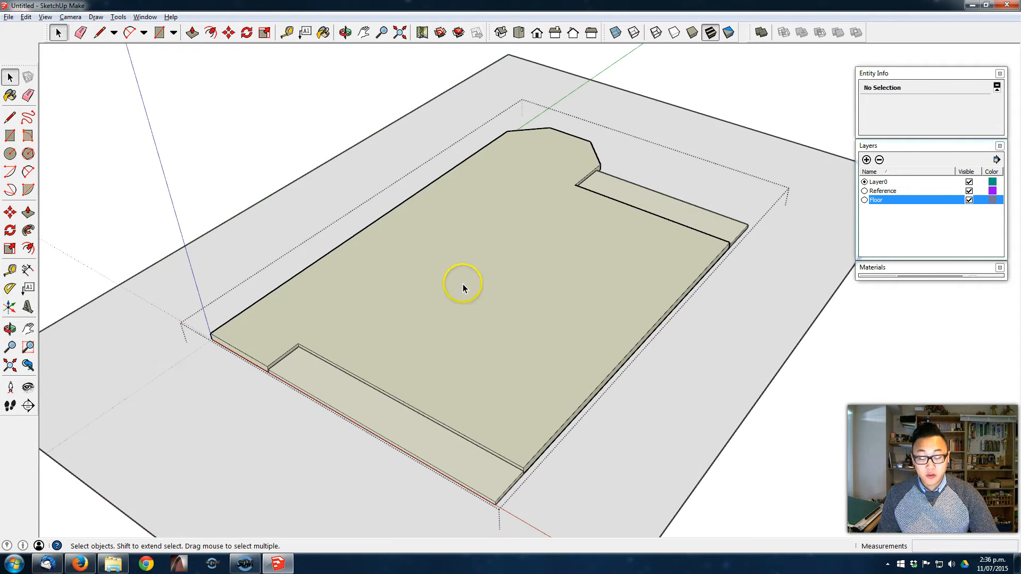
{"action": "left_click", "coordinate": [477, 274]}
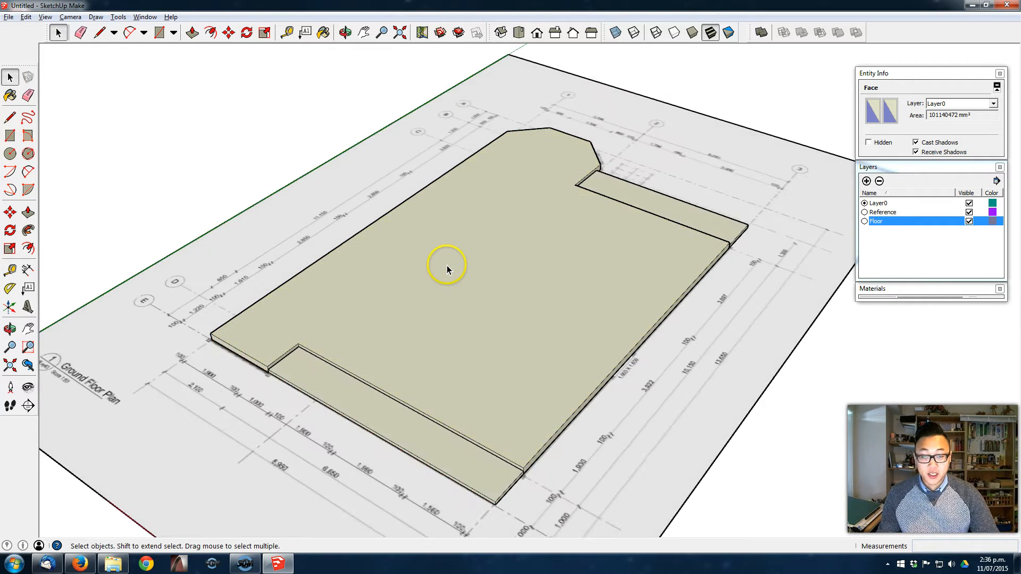
{"action": "middle_click_drag", "start_coordinate": [446, 266], "coordinate": [464, 253]}
{"action": "key", "text": "ctrl+v"}
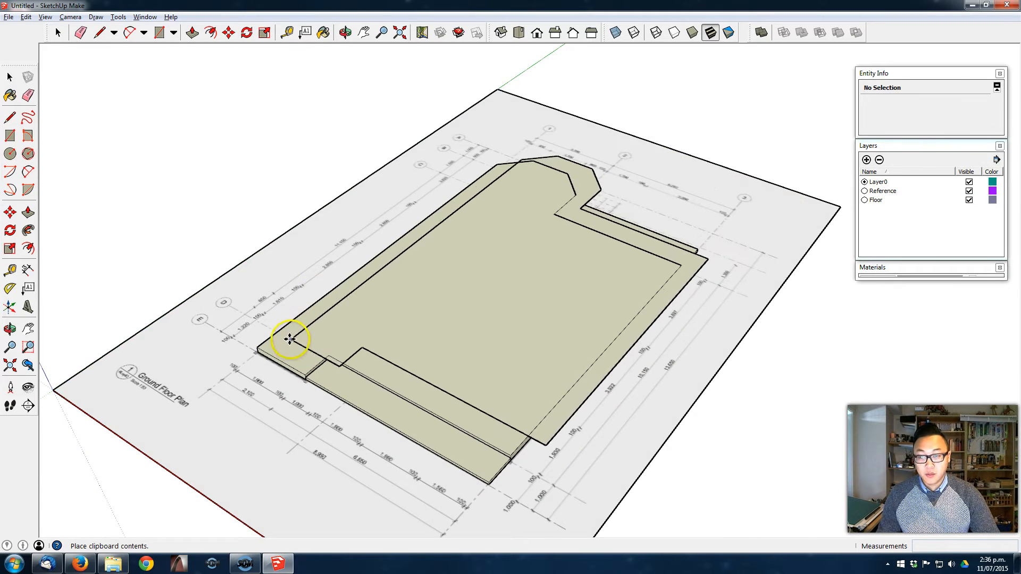
{"action": "scroll", "coordinate": [281, 345], "scroll_direction": "up", "scroll_amount": 5}
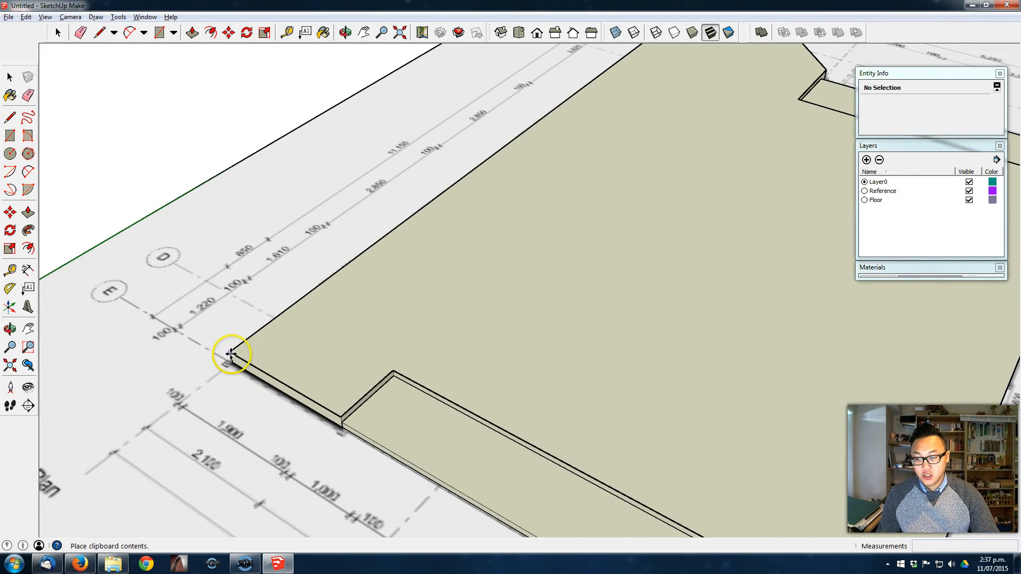
{"action": "left_click", "coordinate": [231, 353]}
{"action": "scroll", "coordinate": [426, 330], "scroll_direction": "down", "scroll_amount": 5}
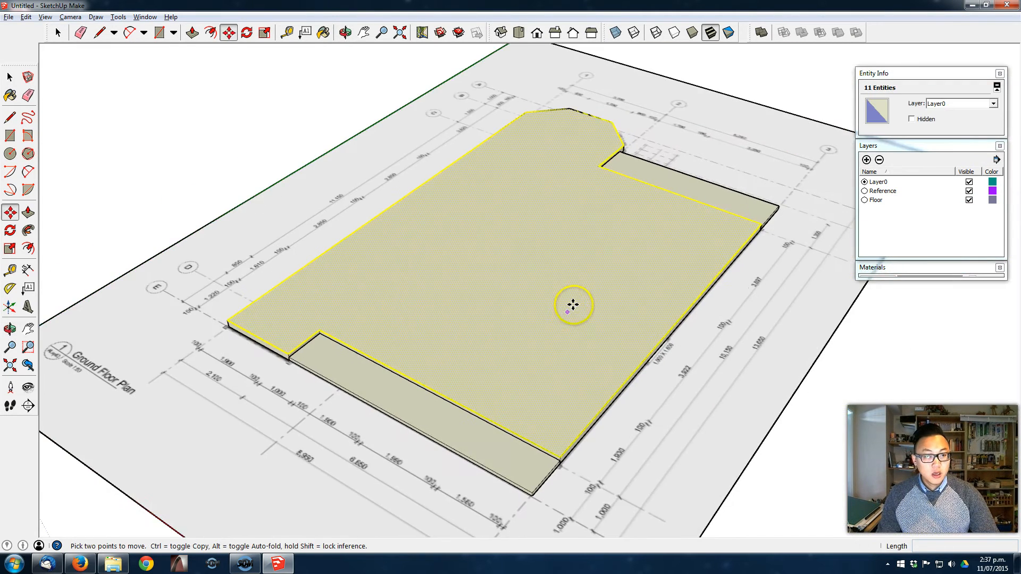
- Hide the Floor layer, deselect the copied floor face and inspect it over the reference plan
{"action": "scroll", "coordinate": [575, 302], "scroll_direction": "down", "scroll_amount": 2}
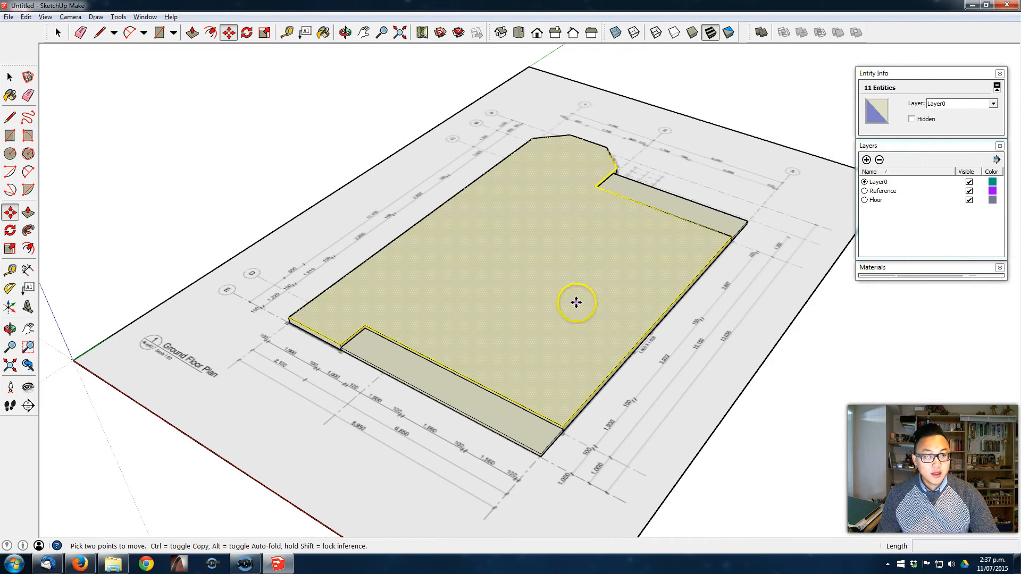
{"action": "left_click", "coordinate": [969, 201]}
{"action": "middle_click_drag", "start_coordinate": [536, 286], "coordinate": [422, 266]}
{"action": "key", "text": "space"}
{"action": "left_click", "coordinate": [759, 119]}
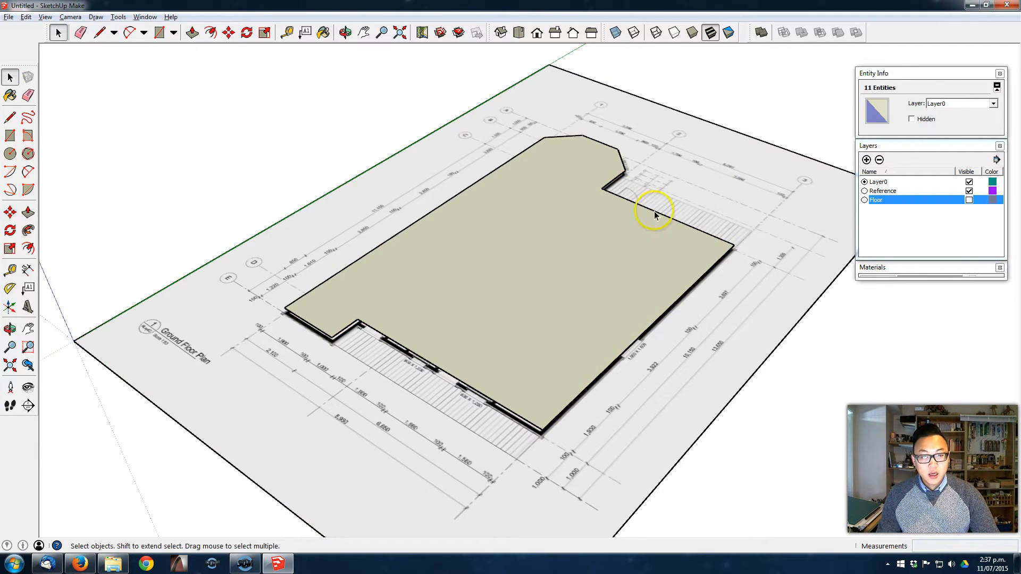
{"action": "key", "text": "o"}
{"action": "left_click_drag", "start_coordinate": [557, 307], "coordinate": [604, 258]}
{"action": "key", "text": "space"}
{"action": "middle_click_drag", "start_coordinate": [679, 276], "coordinate": [682, 321]}
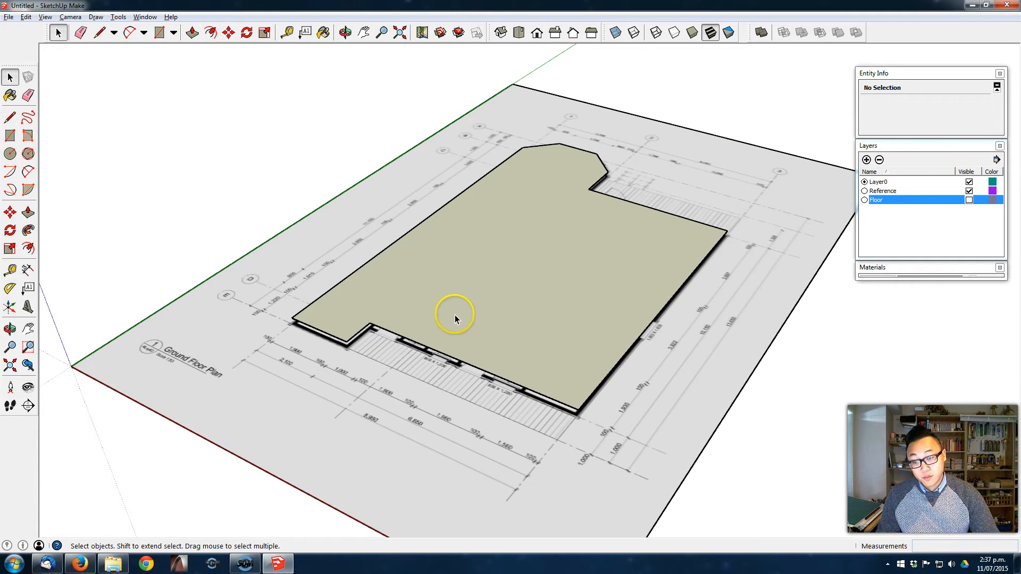
{"action": "middle_click_drag", "start_coordinate": [525, 302], "coordinate": [474, 275]}
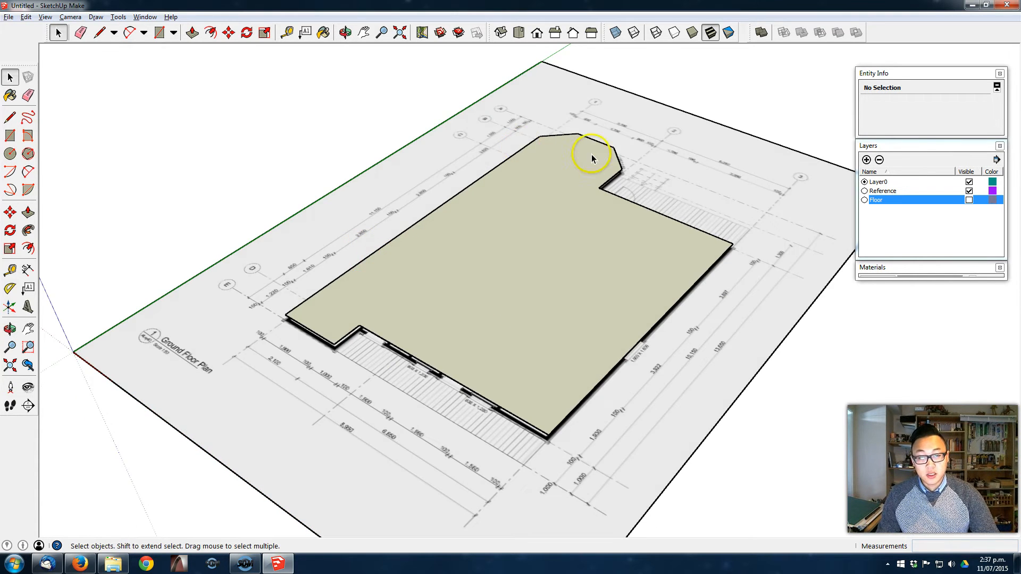
{"action": "middle_click_drag", "start_coordinate": [604, 371], "coordinate": [585, 382]}
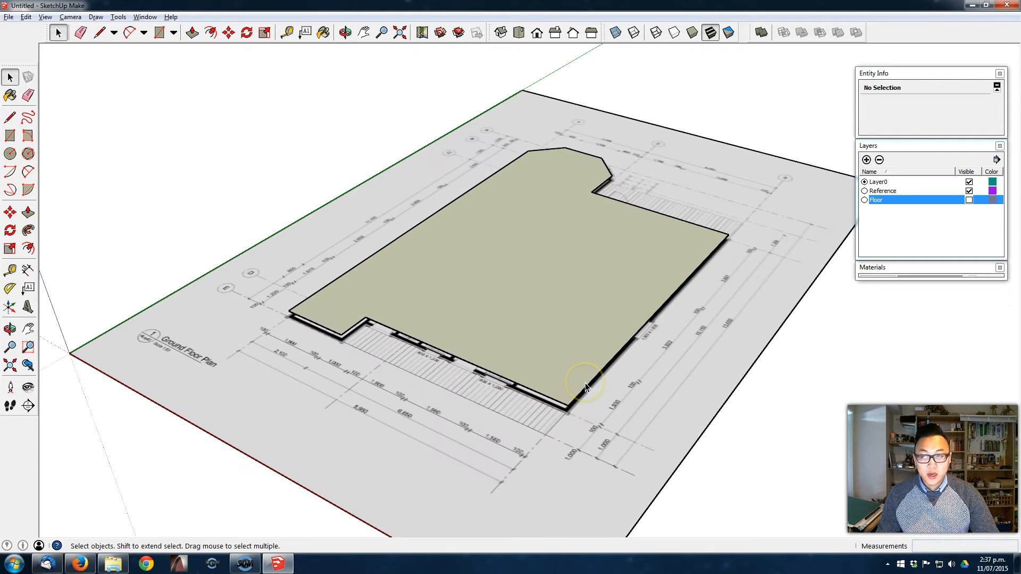
- Expand the materials browser and sample the Villa-Ground-Floor-Plan material from the reference plan image
{"action": "left_click", "coordinate": [919, 273]}
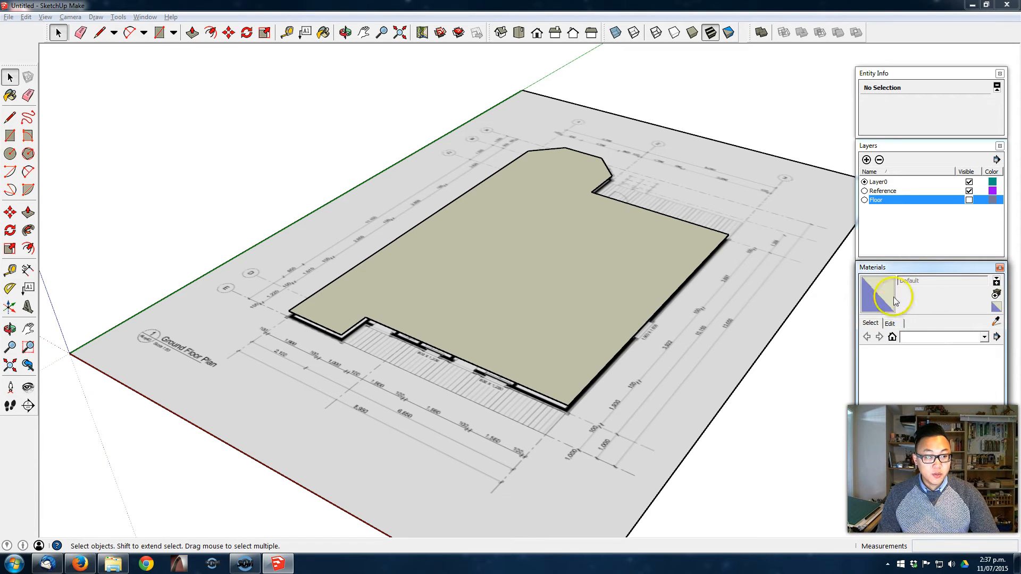
{"action": "left_click", "coordinate": [146, 17]}
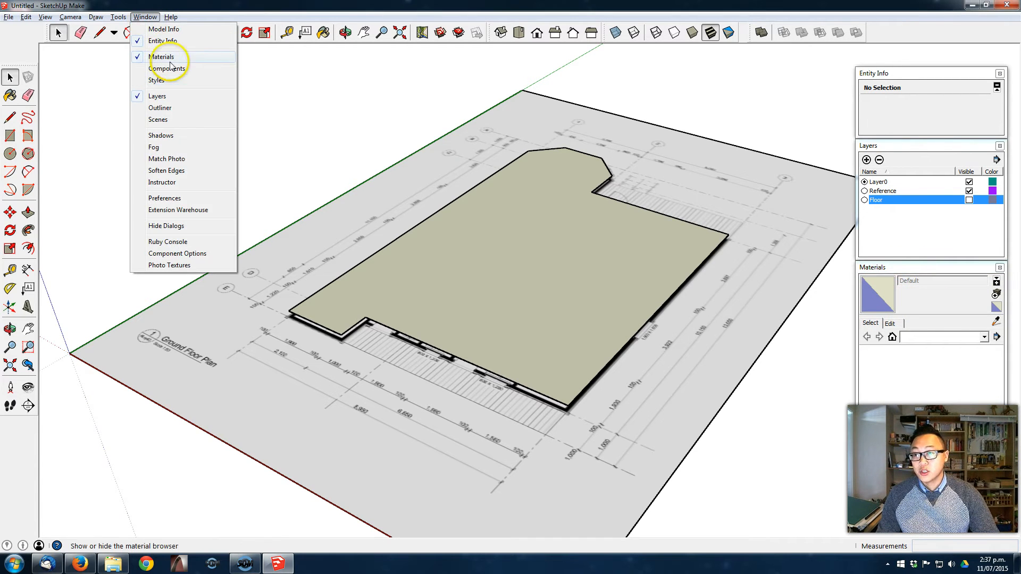
{"action": "left_click", "coordinate": [928, 269]}
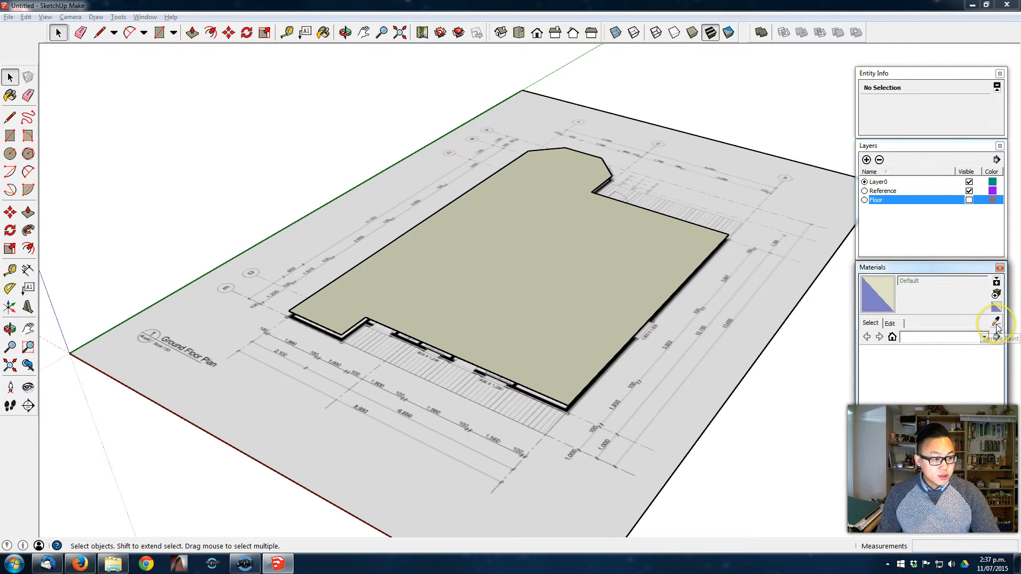
{"action": "left_click", "coordinate": [996, 323]}
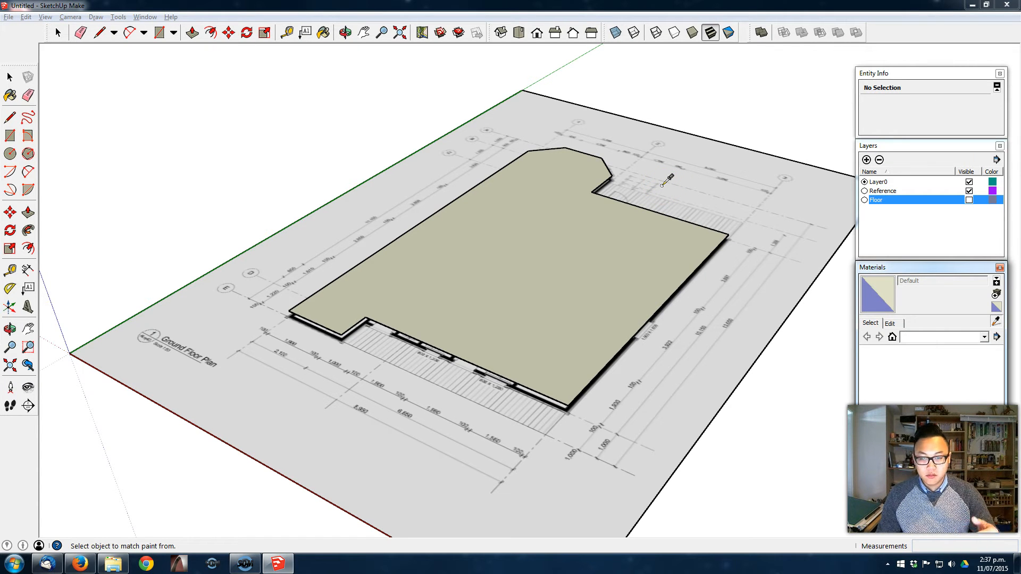
{"action": "middle_click_drag", "start_coordinate": [664, 180], "coordinate": [573, 181], "text": "shift"}
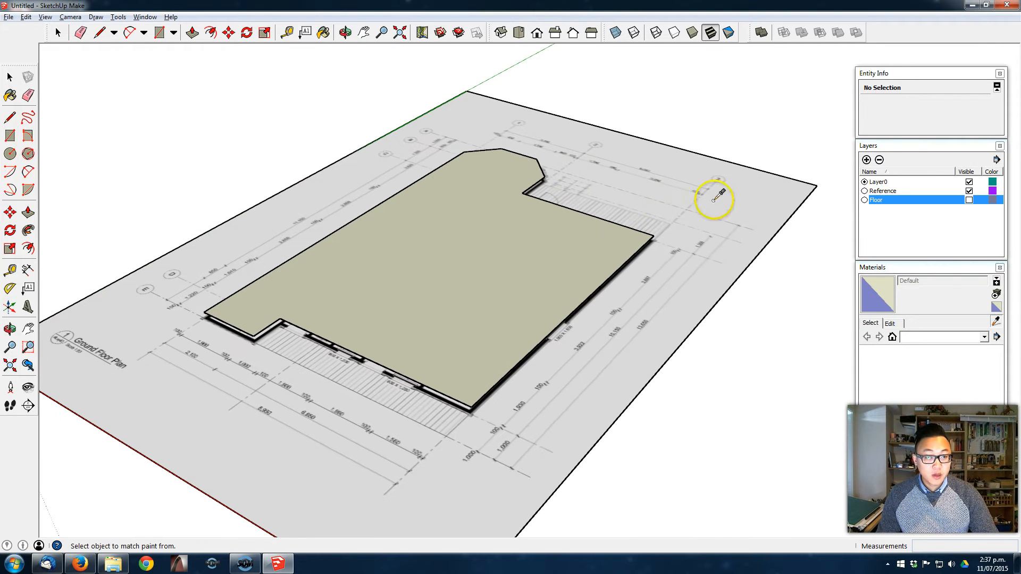
{"action": "left_click", "coordinate": [632, 195], "text": "alt"}
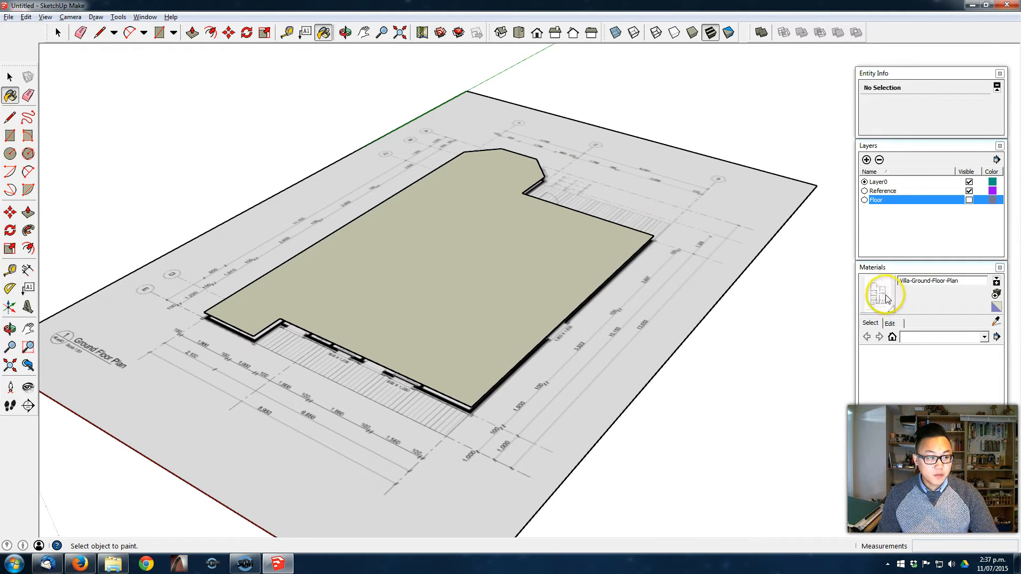
- Paint the copied floor face with the Villa-Ground-Floor-Plan material and hide the Reference layer
{"action": "middle_click_drag", "start_coordinate": [588, 348], "coordinate": [607, 365]}
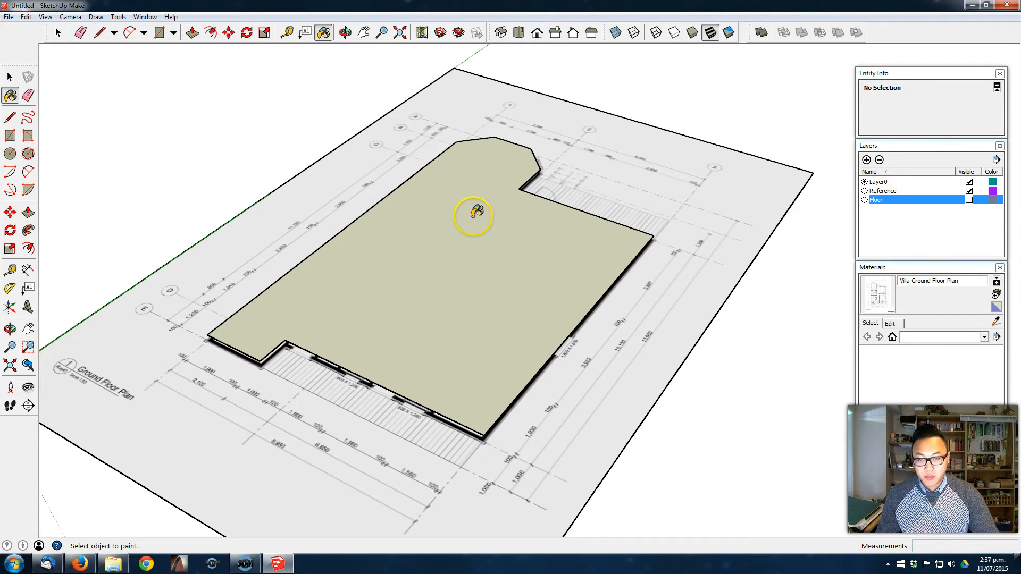
{"action": "left_click", "coordinate": [434, 249]}
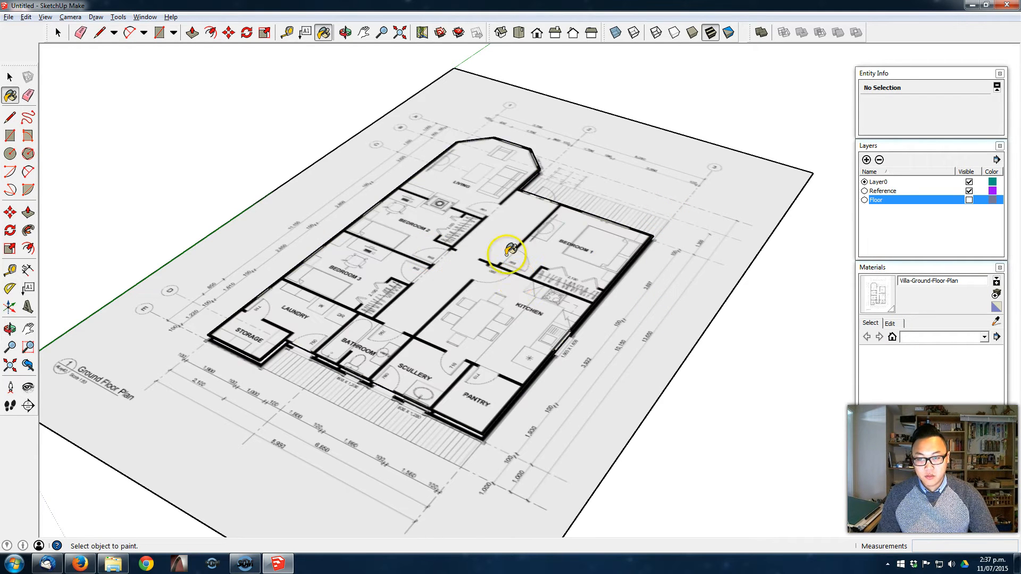
{"action": "middle_click_drag", "start_coordinate": [523, 316], "coordinate": [526, 322]}
{"action": "middle_click_drag", "start_coordinate": [455, 272], "coordinate": [468, 224]}
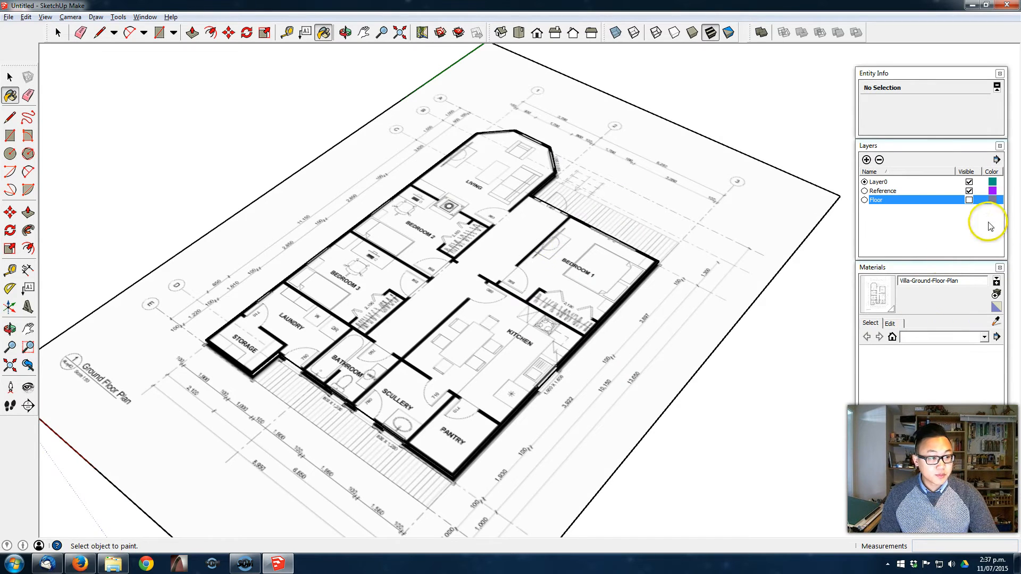
{"action": "left_click", "coordinate": [969, 191]}
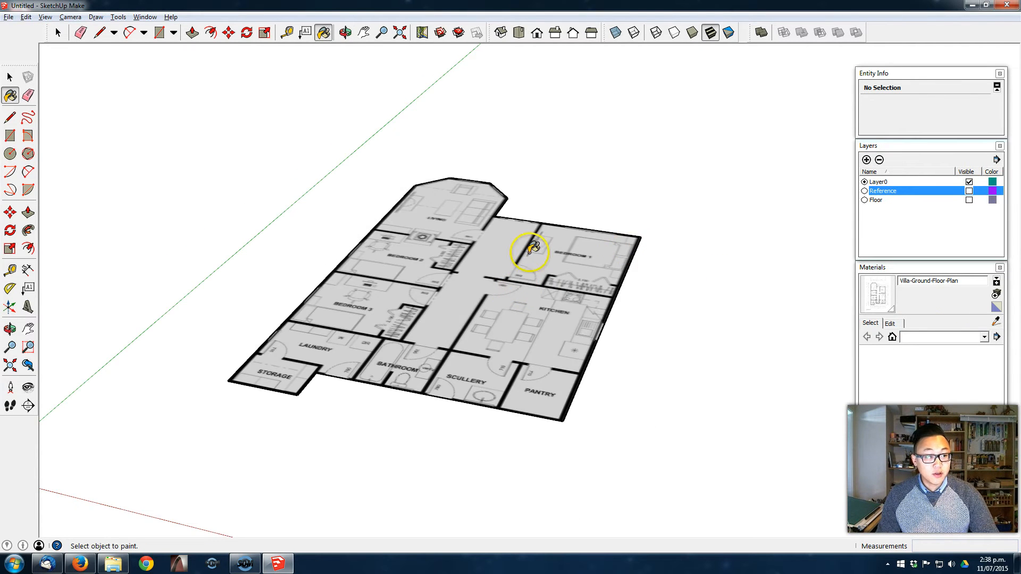
{"action": "mouse_move", "coordinate": [532, 249]}
{"action": "middle_mouse_down"}
{"action": "mouse_move", "coordinate": [474, 413]}
{"action": "mouse_move", "coordinate": [486, 378]}
{"action": "mouse_move", "coordinate": [454, 392]}
{"action": "mouse_move", "coordinate": [408, 343]}
{"action": "mouse_move", "coordinate": [402, 298]}
{"action": "middle_mouse_up"}
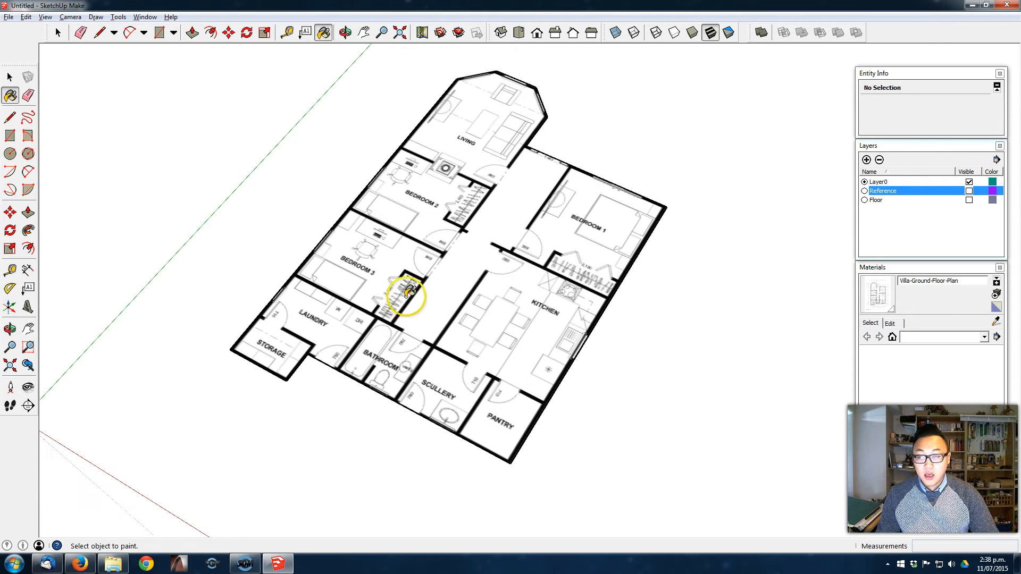
- Offset the outline of the plan-textured floor face inward by 100 mm to mark the exterior wall thickness
{"action": "key", "text": "space"}
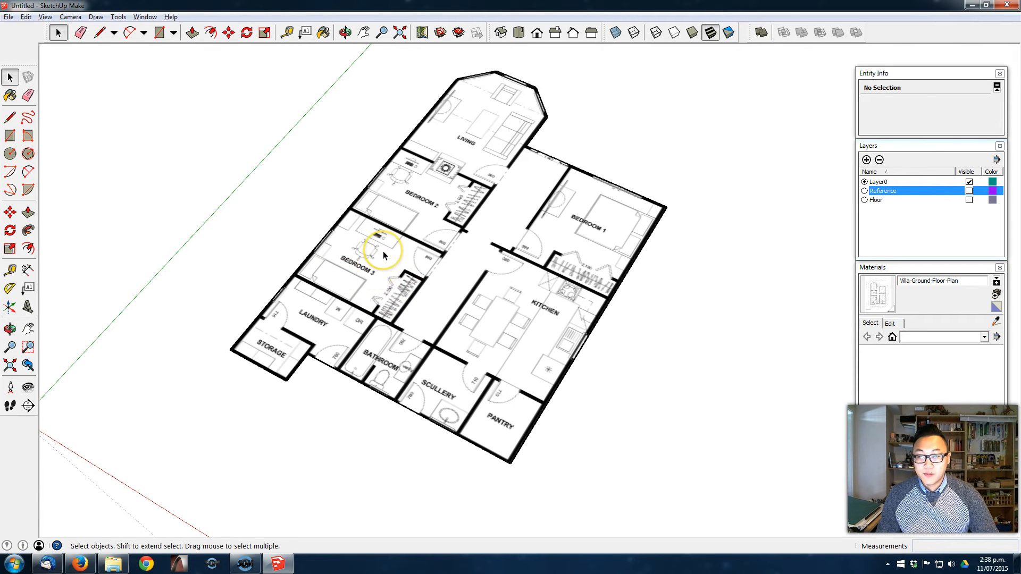
{"action": "left_click", "coordinate": [383, 251]}
{"action": "middle_click_drag", "start_coordinate": [382, 251], "coordinate": [363, 249], "text": "shift"}
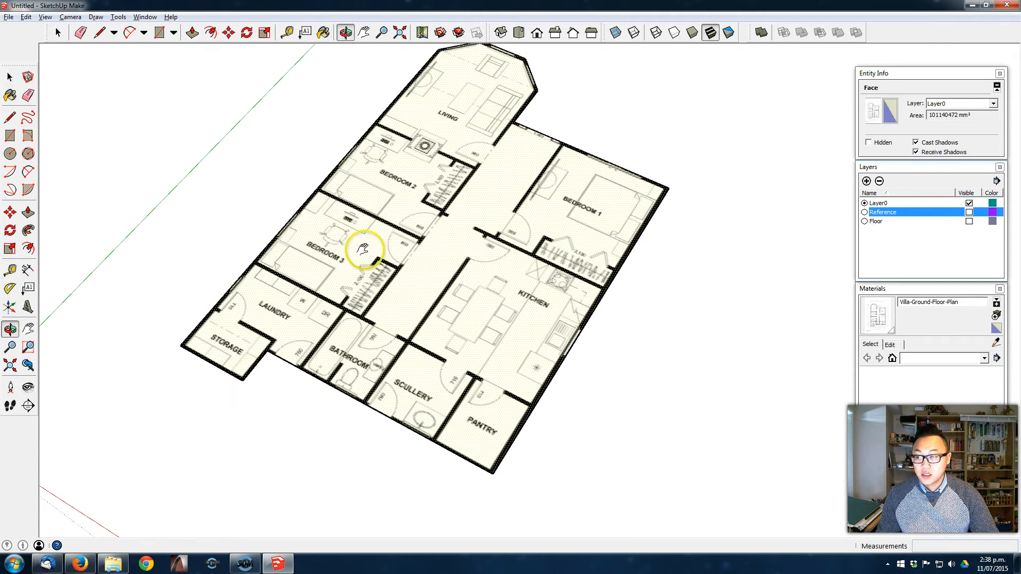
{"action": "left_click", "coordinate": [28, 249]}
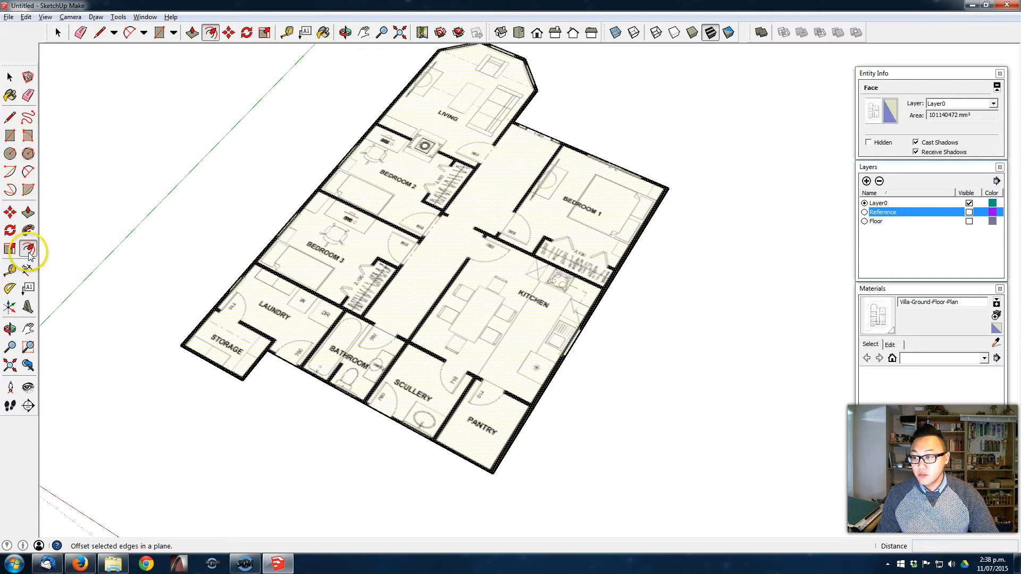
{"action": "left_click", "coordinate": [276, 238]}
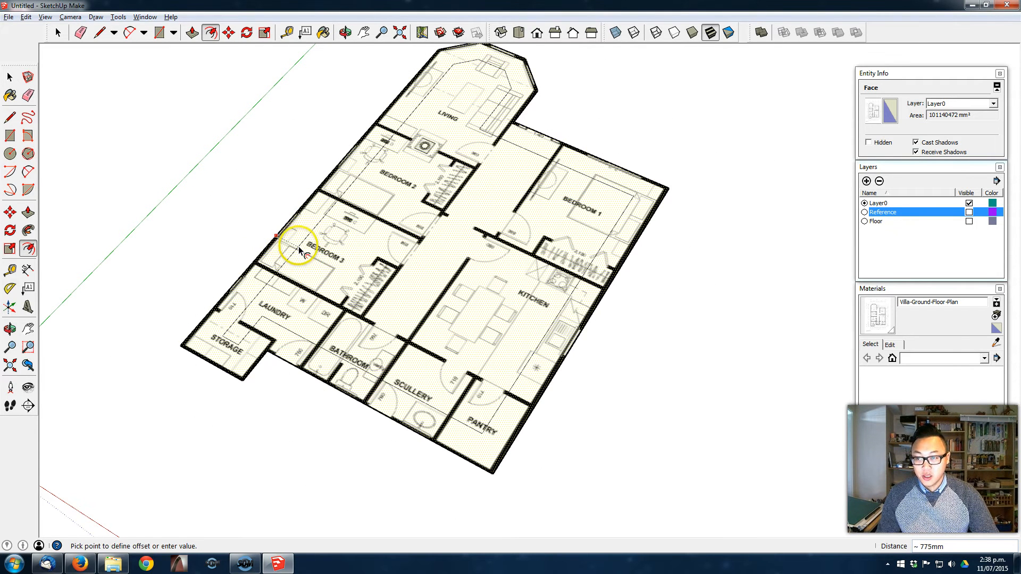
{"action": "type", "text": "100"}
{"action": "key", "text": "Return"}
{"action": "scroll", "coordinate": [273, 358], "scroll_direction": "up", "scroll_amount": 5}
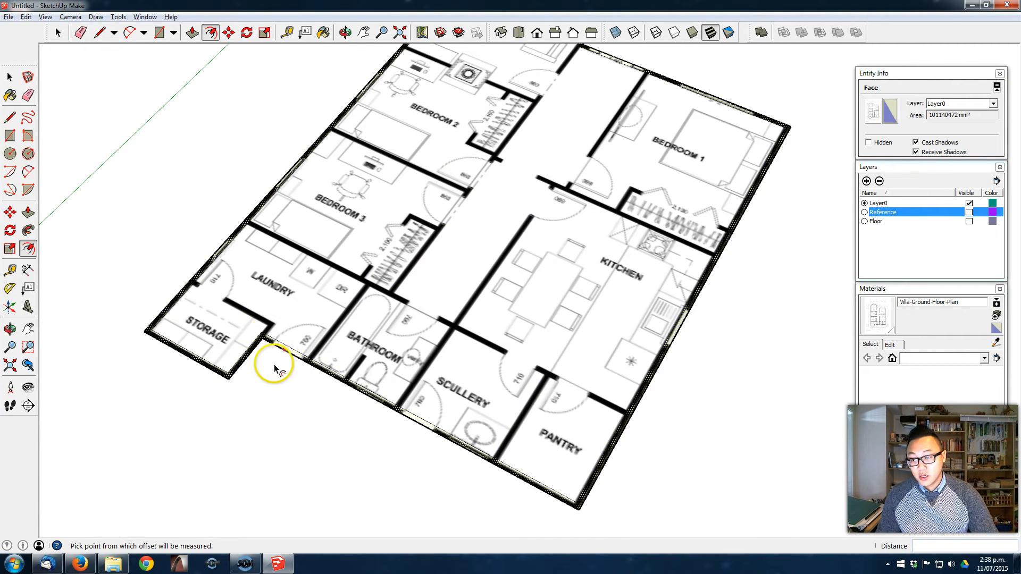
- Examine the offset outline, selecting its inner edge along the laundry, bathroom, scullery and pantry side
{"action": "key", "text": "space"}
{"action": "scroll", "coordinate": [306, 362], "scroll_direction": "down", "scroll_amount": 3}
{"action": "left_click", "coordinate": [296, 353]}
{"action": "middle_click_drag", "start_coordinate": [335, 251], "coordinate": [323, 284]}
{"action": "scroll", "coordinate": [395, 263], "scroll_direction": "down", "scroll_amount": 3}
{"action": "middle_click_drag", "start_coordinate": [393, 268], "coordinate": [378, 311], "text": "shift"}
{"action": "middle_click_drag", "start_coordinate": [456, 337], "coordinate": [462, 289]}
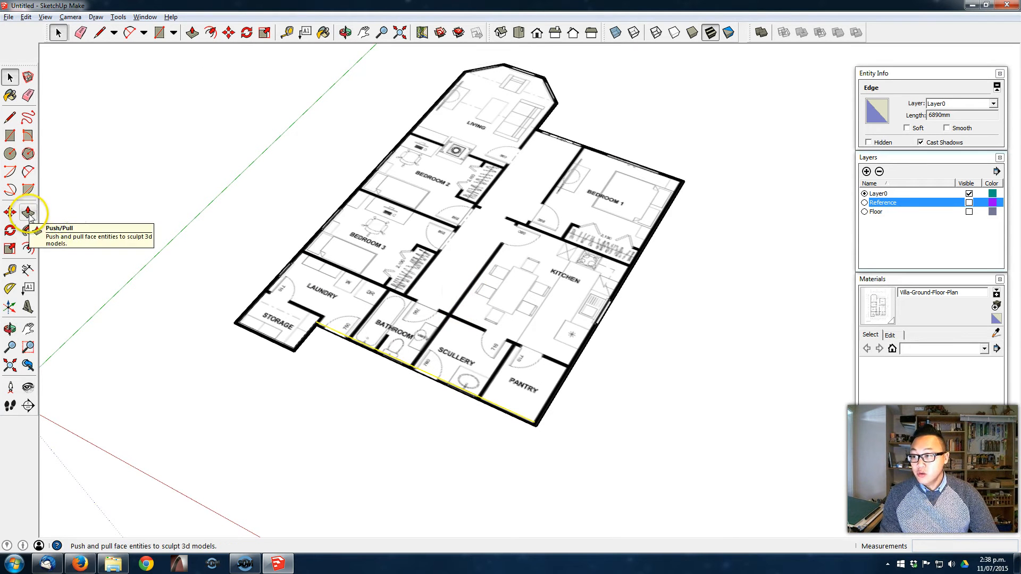
{"action": "mouse_move", "coordinate": [407, 176]}
{"action": "middle_mouse_down"}
{"action": "mouse_move", "coordinate": [406, 255]}
{"action": "mouse_move", "coordinate": [392, 205]}
{"action": "middle_mouse_up"}
{"action": "left_click", "coordinate": [228, 284]}
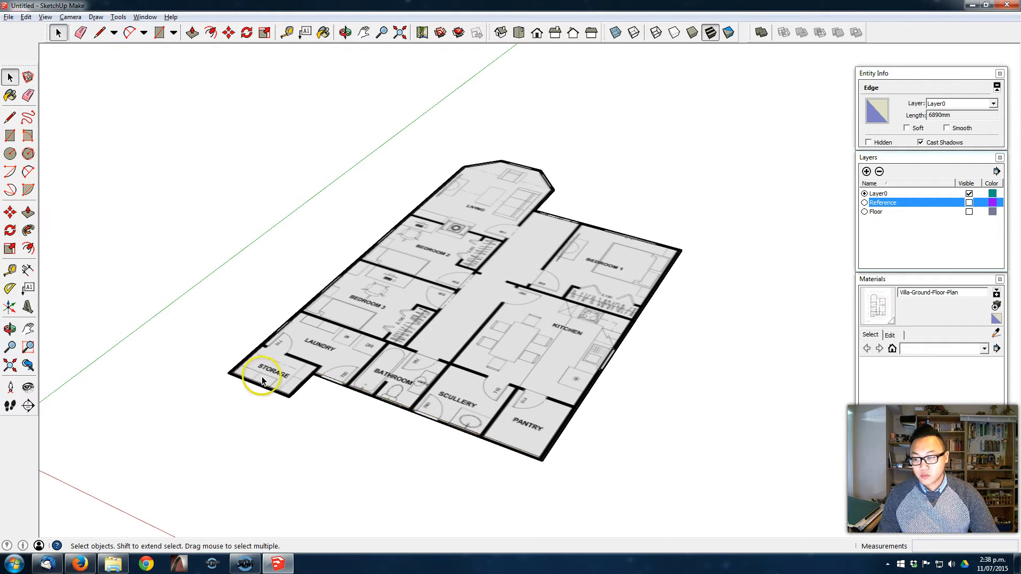
- Push/Pull the narrow exterior wall strip around the plan up 2700 mm
{"action": "left_click", "coordinate": [29, 212]}
{"action": "scroll", "coordinate": [378, 433], "scroll_direction": "up", "scroll_amount": 1}
{"action": "scroll", "coordinate": [266, 374], "scroll_direction": "up", "scroll_amount": 4}
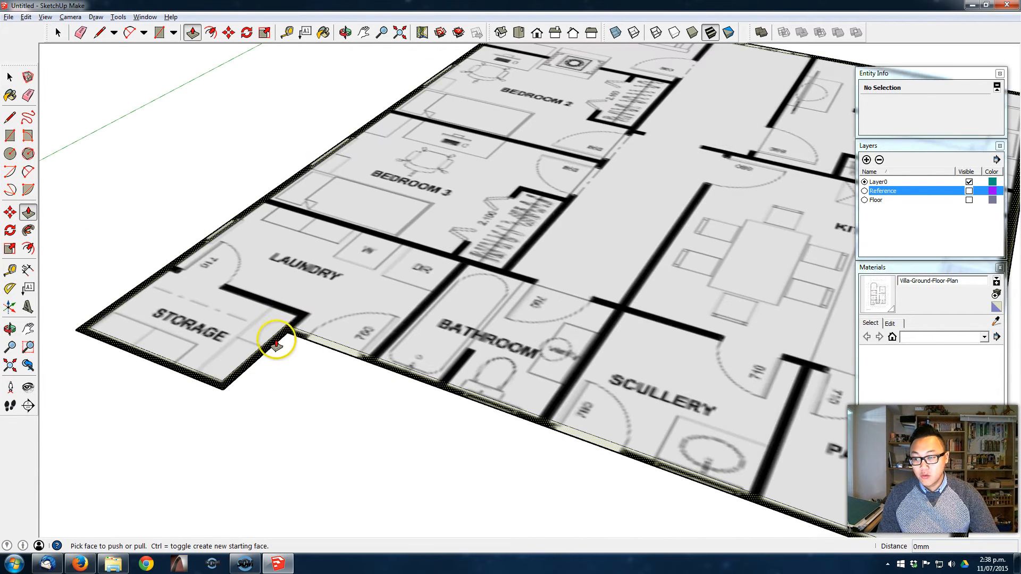
{"action": "left_click", "coordinate": [274, 341]}
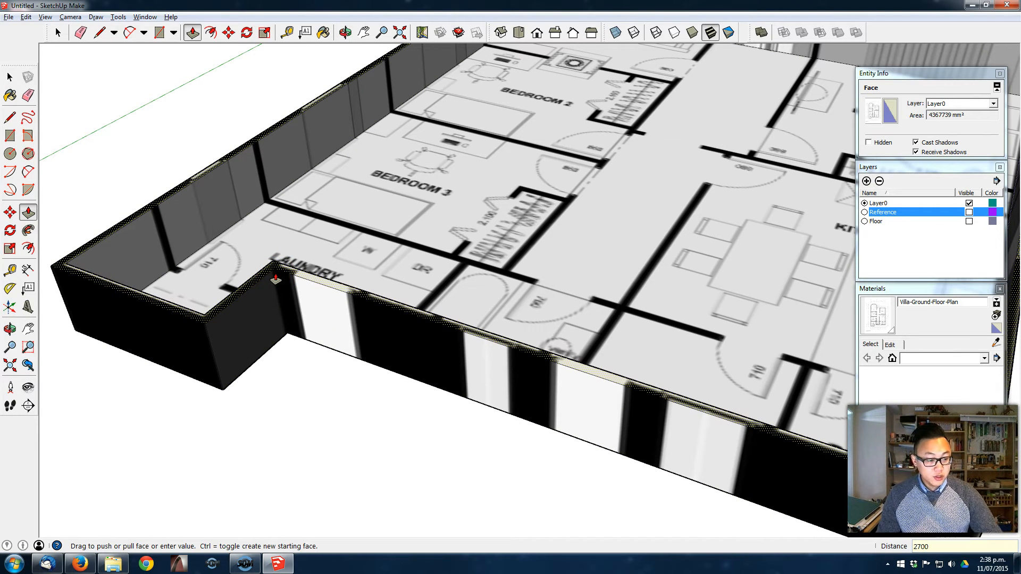
{"action": "key", "text": "Return"}
{"action": "scroll", "coordinate": [319, 269], "scroll_direction": "down", "scroll_amount": 3}
{"action": "scroll", "coordinate": [498, 215], "scroll_direction": "down", "scroll_amount": 3}
- Examine the raised exterior walls from above and from several sides
{"action": "middle_click_drag", "start_coordinate": [518, 211], "coordinate": [456, 438]}
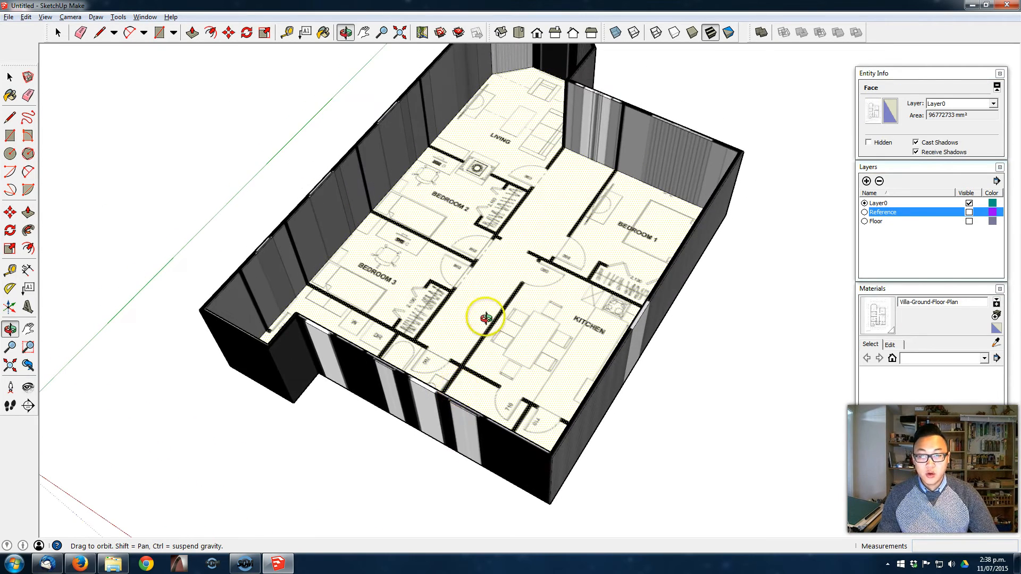
{"action": "key", "text": "p"}
{"action": "middle_click_drag", "start_coordinate": [492, 277], "coordinate": [491, 307]}
{"action": "middle_click_drag", "start_coordinate": [530, 361], "coordinate": [588, 269]}
{"action": "middle_click_drag", "start_coordinate": [538, 353], "coordinate": [637, 351]}
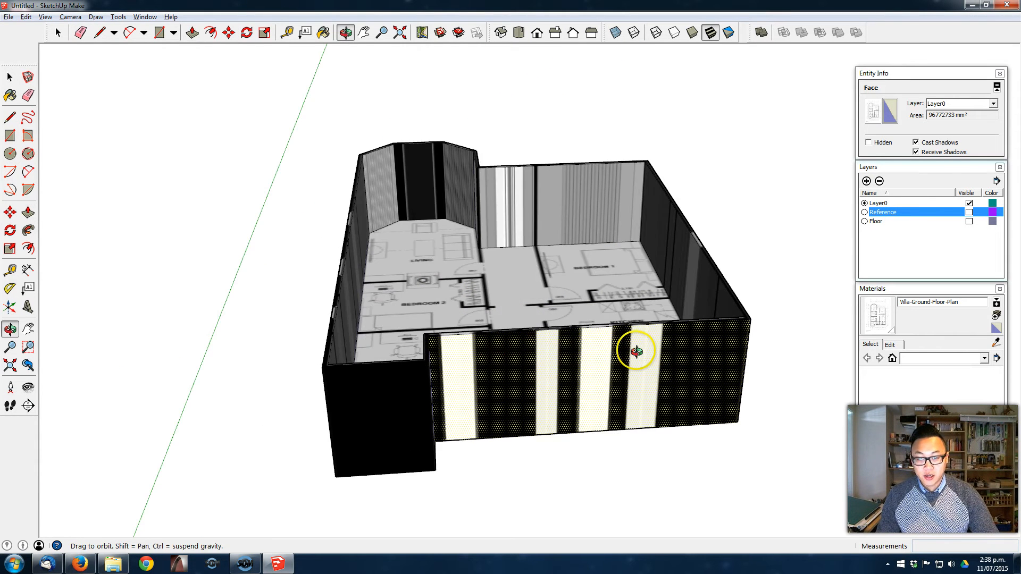
{"action": "middle_click_drag", "start_coordinate": [661, 456], "coordinate": [463, 323]}
{"action": "middle_click_drag", "start_coordinate": [365, 301], "coordinate": [453, 343]}
- Group the whole exterior wall shell with its connected geometry and create a layer named Wall - Exterior
{"action": "triple_click", "coordinate": [454, 343]}
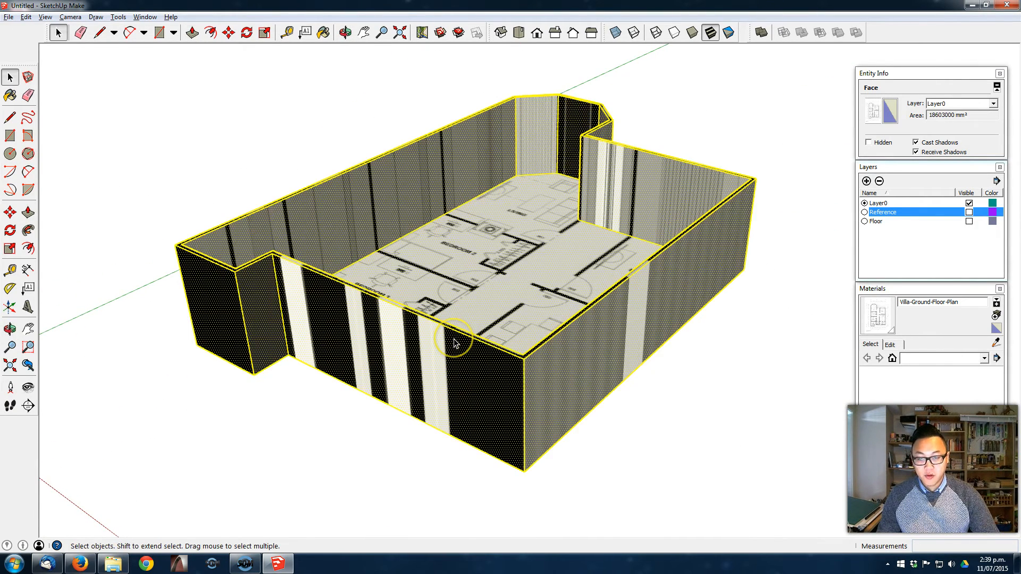
{"action": "right_click", "coordinate": [454, 340]}
{"action": "left_click", "coordinate": [526, 433]}
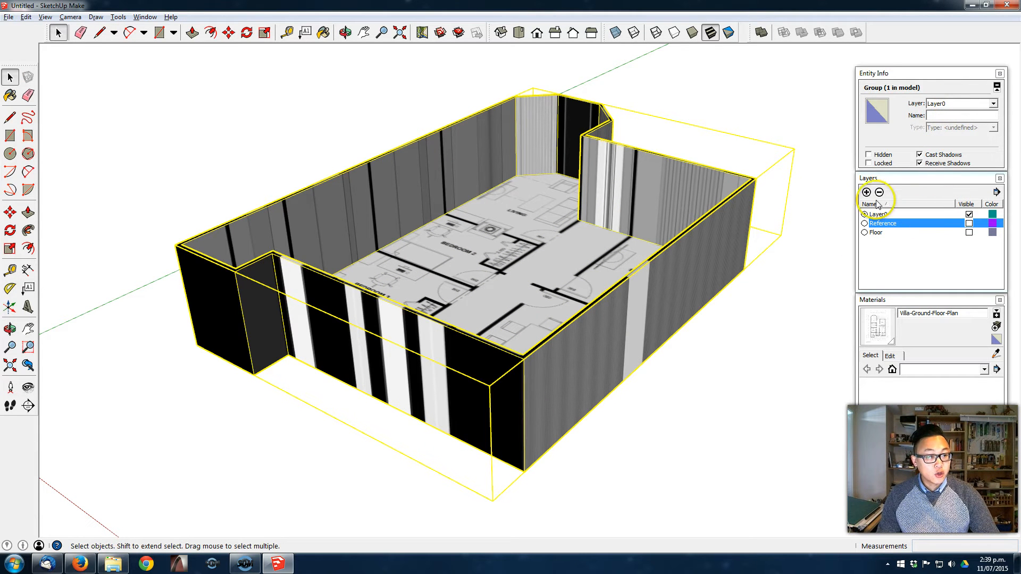
{"action": "left_click", "coordinate": [869, 195]}
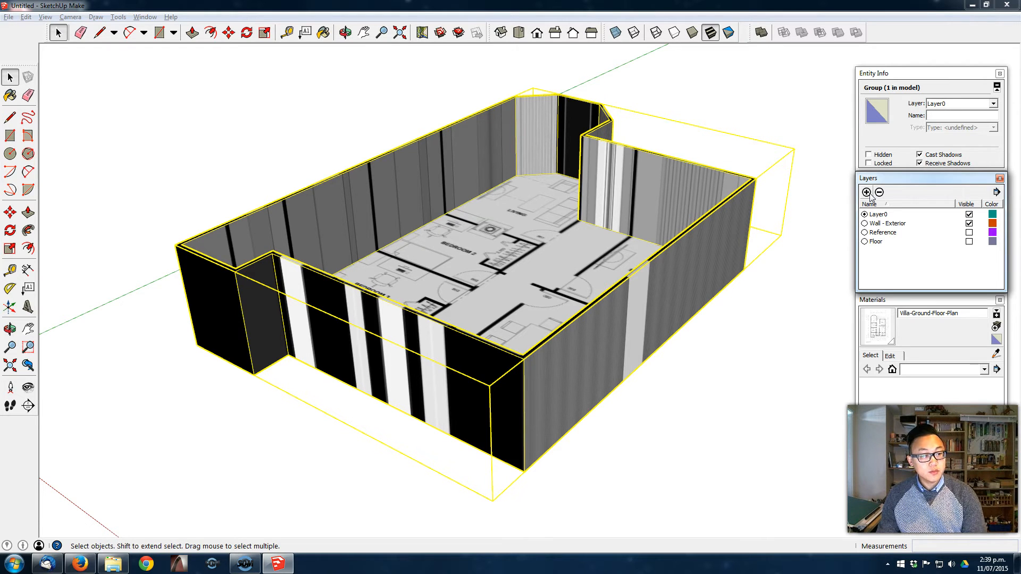
- Assign the exterior wall group to the Wall - Exterior layer
{"action": "left_click", "coordinate": [977, 104]}
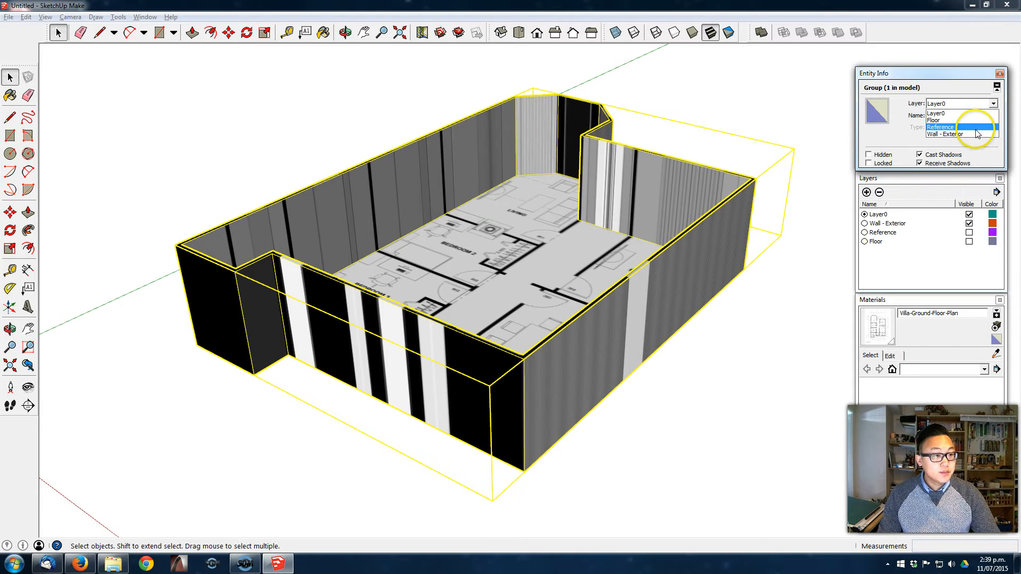
{"action": "left_click", "coordinate": [972, 134]}
{"action": "left_click", "coordinate": [703, 107]}
- Examine the floor plan's room layout inside the raised exterior walls from above and at an angle
{"action": "middle_click_drag", "start_coordinate": [579, 163], "coordinate": [410, 292]}
{"action": "key", "text": "o"}
{"action": "left_click_drag", "start_coordinate": [528, 278], "coordinate": [314, 334]}
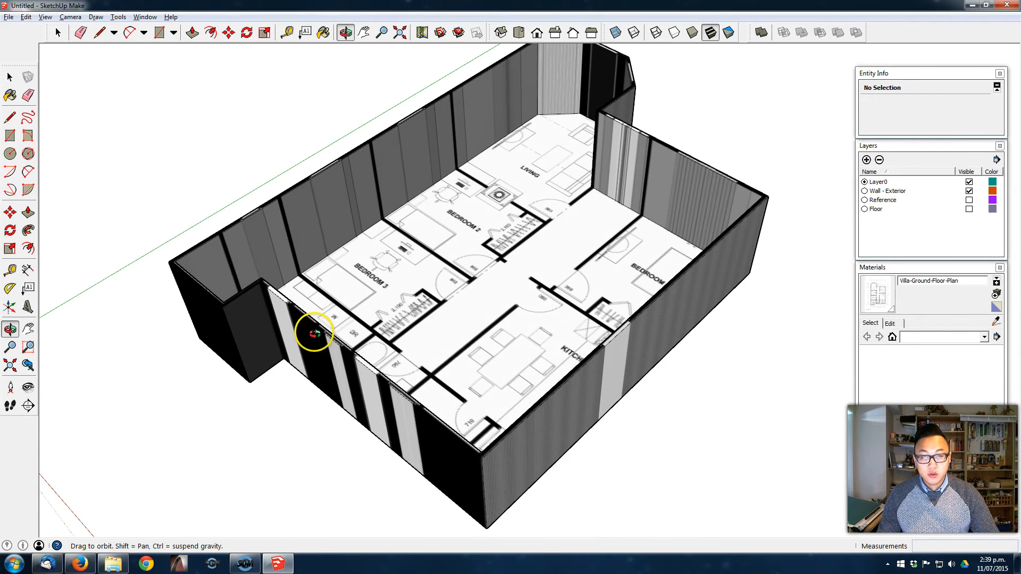
{"action": "key", "text": "space"}
{"action": "middle_click_drag", "start_coordinate": [319, 326], "coordinate": [449, 340]}
{"action": "middle_click_drag", "start_coordinate": [490, 289], "coordinate": [372, 269]}
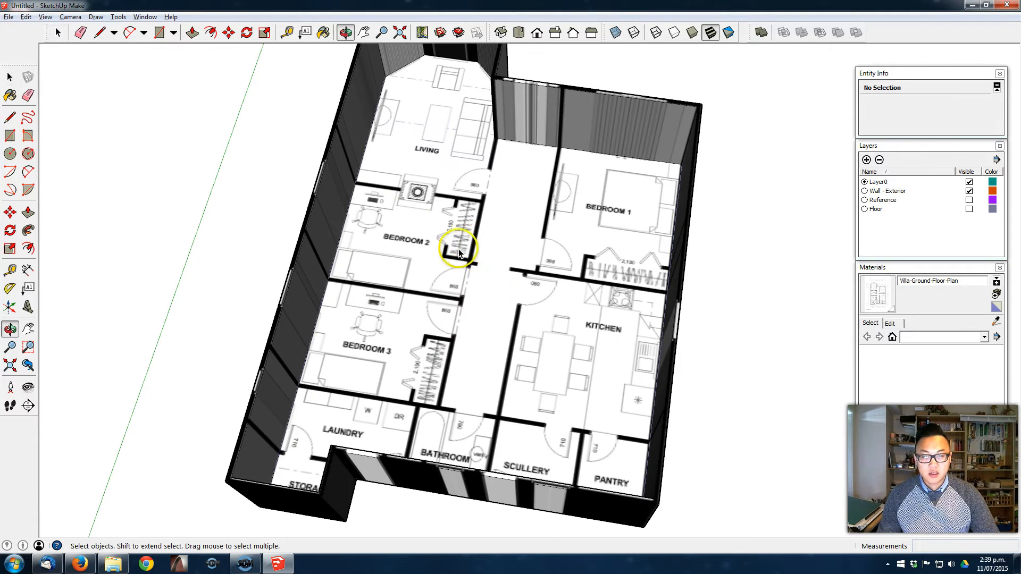
{"action": "scroll", "coordinate": [485, 348], "scroll_direction": "up", "scroll_amount": 2}
{"action": "middle_click_drag", "start_coordinate": [485, 349], "coordinate": [502, 238]}
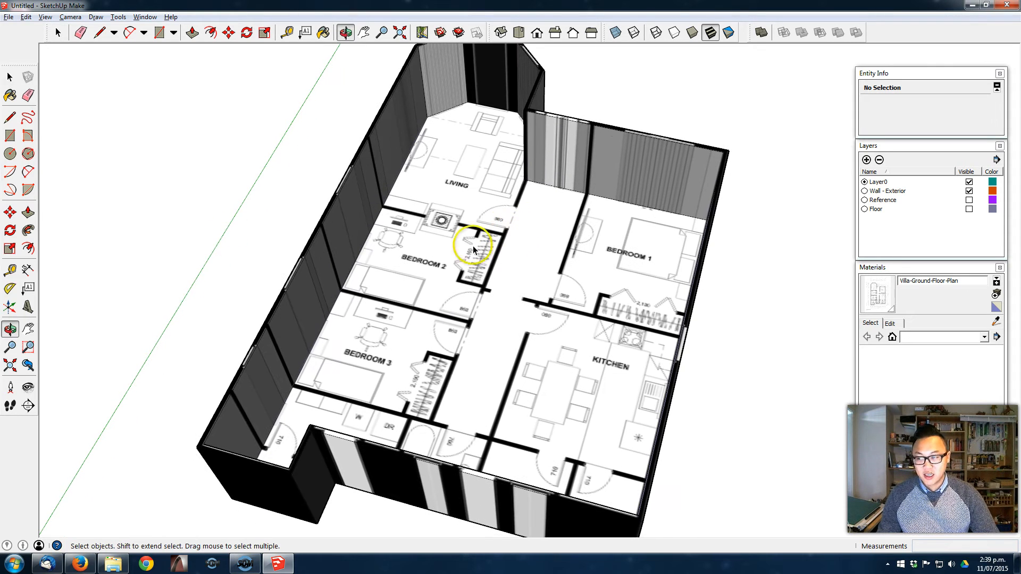
- Place parallel guides along both faces of the wall between the living room and the hallway
{"action": "left_click", "coordinate": [10, 271]}
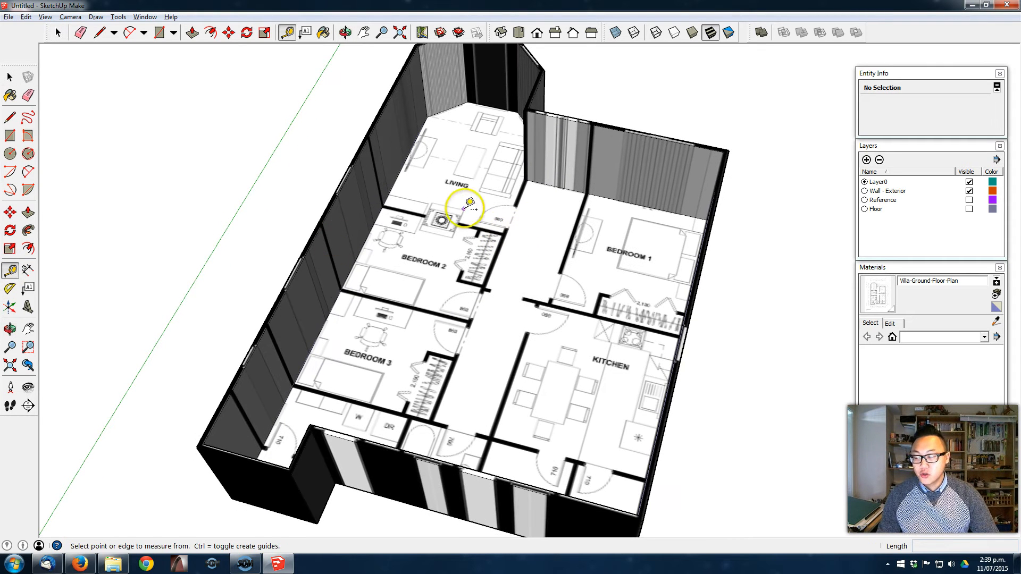
{"action": "left_click", "coordinate": [392, 187]}
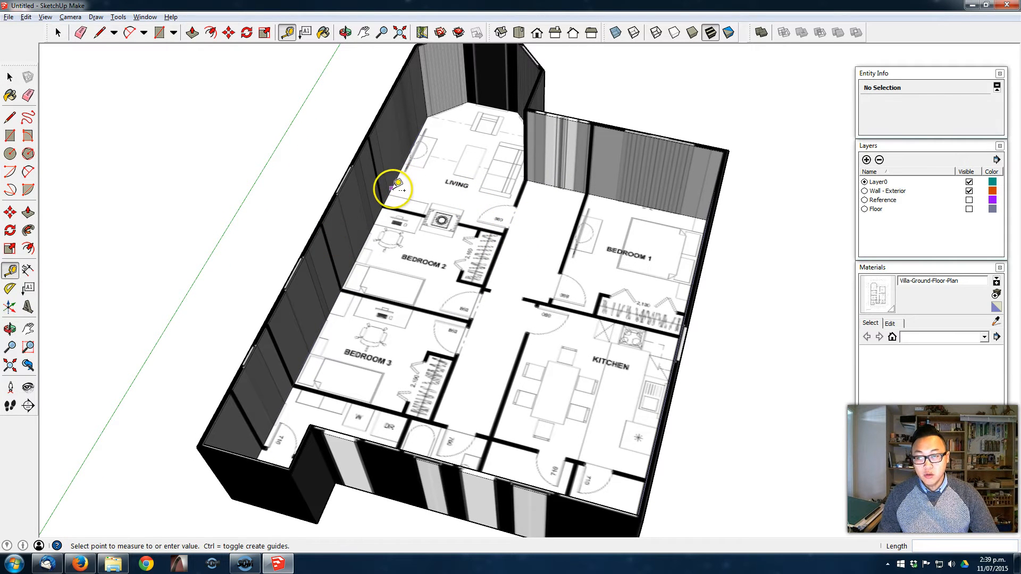
{"action": "scroll", "coordinate": [522, 171], "scroll_direction": "up", "scroll_amount": 2}
{"action": "scroll", "coordinate": [523, 171], "scroll_direction": "up", "scroll_amount": 2}
{"action": "left_click", "coordinate": [523, 173]}
{"action": "scroll", "coordinate": [522, 214], "scroll_direction": "up", "scroll_amount": 4}
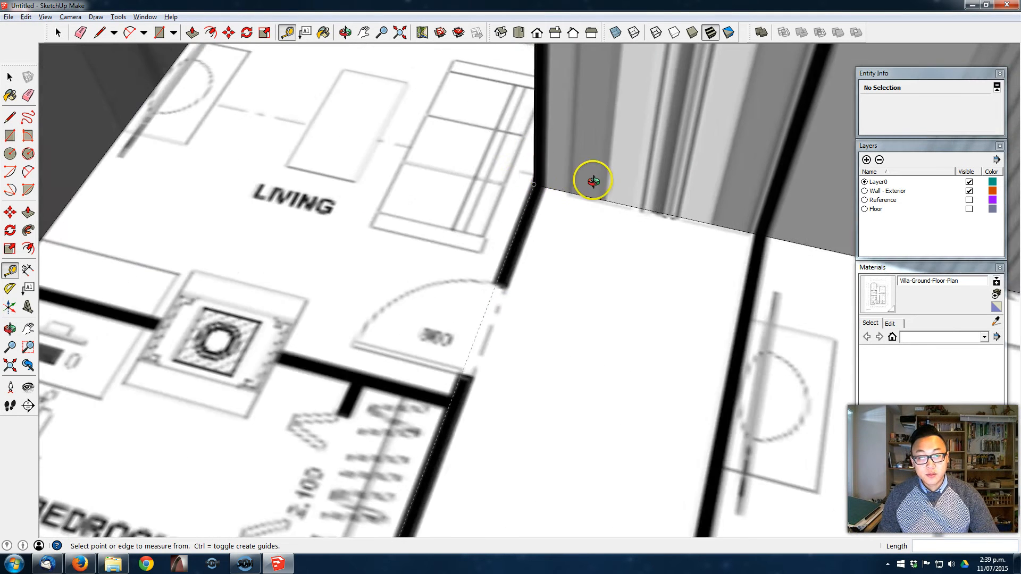
{"action": "left_click", "coordinate": [508, 220]}
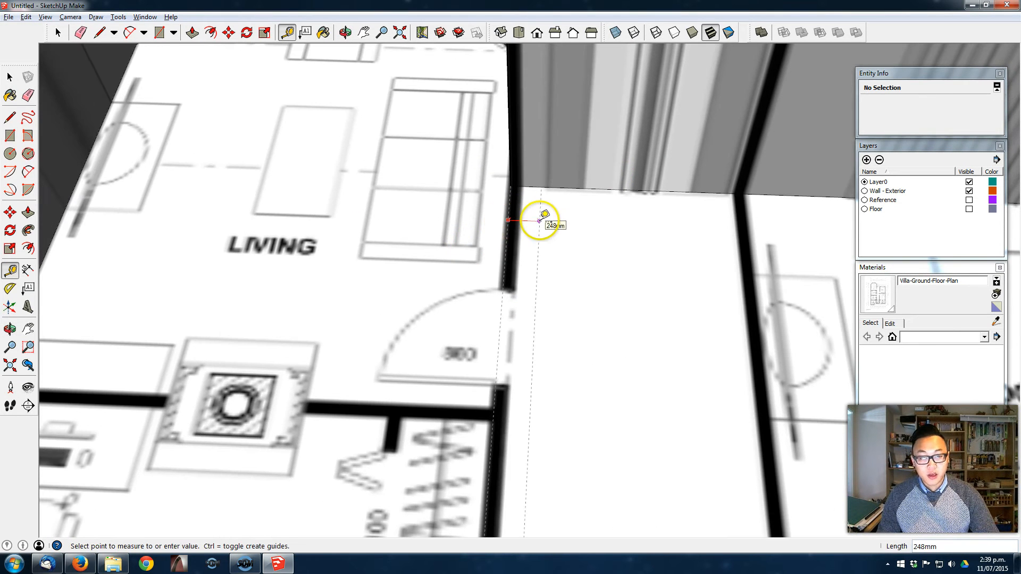
{"action": "scroll", "coordinate": [510, 296], "scroll_direction": "down", "scroll_amount": 3}
{"action": "middle_click_drag", "start_coordinate": [510, 297], "coordinate": [559, 217]}
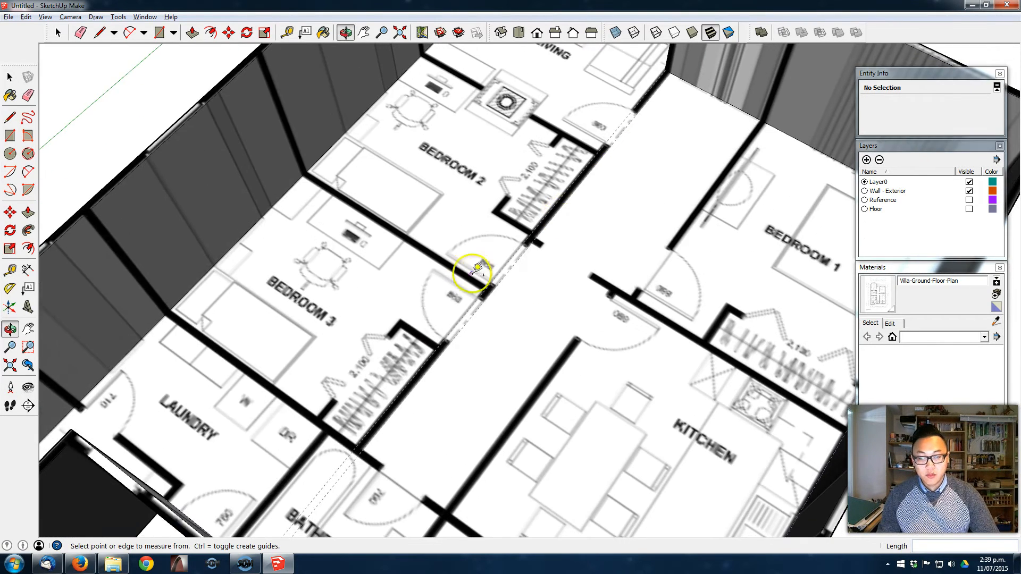
- Draw a rectangle between the guides over the long hallway wall, from the bathroom's exterior wall to the living room corner
{"action": "scroll", "coordinate": [441, 295], "scroll_direction": "down", "scroll_amount": 2}
{"action": "middle_click_drag", "start_coordinate": [424, 311], "coordinate": [426, 326]}
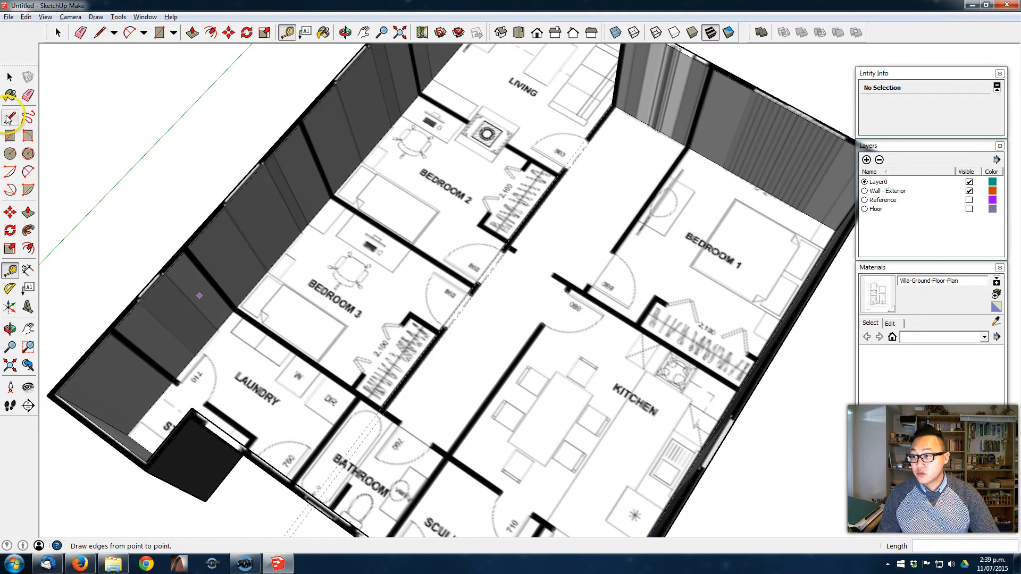
{"action": "left_click", "coordinate": [10, 136]}
{"action": "middle_click_drag", "start_coordinate": [119, 376], "coordinate": [468, 456]}
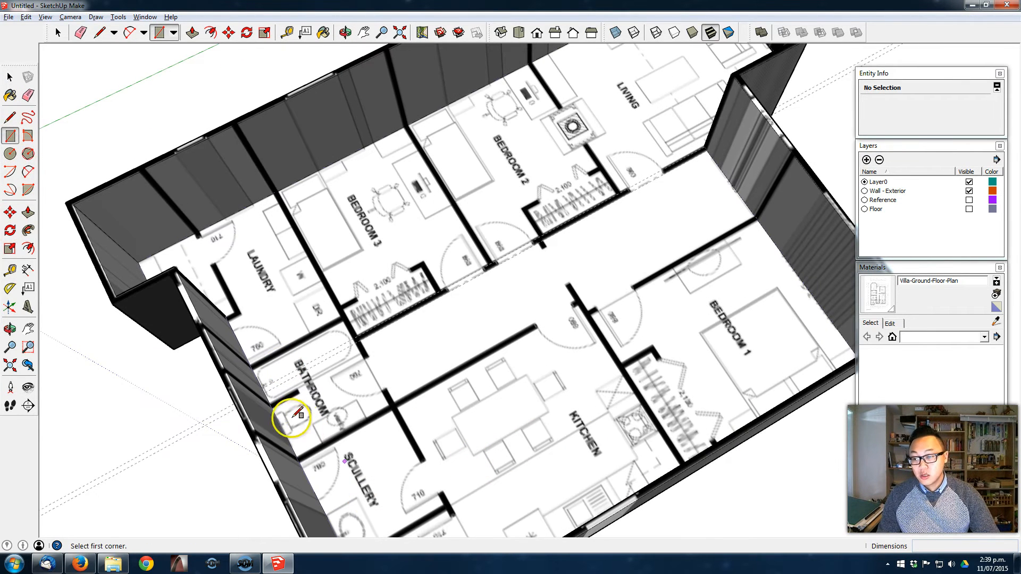
{"action": "left_click", "coordinate": [261, 387]}
{"action": "scroll", "coordinate": [670, 162], "scroll_direction": "up", "scroll_amount": 3}
{"action": "left_click", "coordinate": [694, 144]}
- Place a guide along the hallway wall of Bedroom 1, parallel to the long hallway wall
{"action": "scroll", "coordinate": [691, 144], "scroll_direction": "down", "scroll_amount": 2}
{"action": "middle_click_drag", "start_coordinate": [449, 303], "coordinate": [588, 234]}
{"action": "middle_click_drag", "start_coordinate": [389, 467], "coordinate": [431, 388]}
{"action": "scroll", "coordinate": [414, 382], "scroll_direction": "down", "scroll_amount": 2}
{"action": "middle_click_drag", "start_coordinate": [435, 340], "coordinate": [621, 266], "text": "shift"}
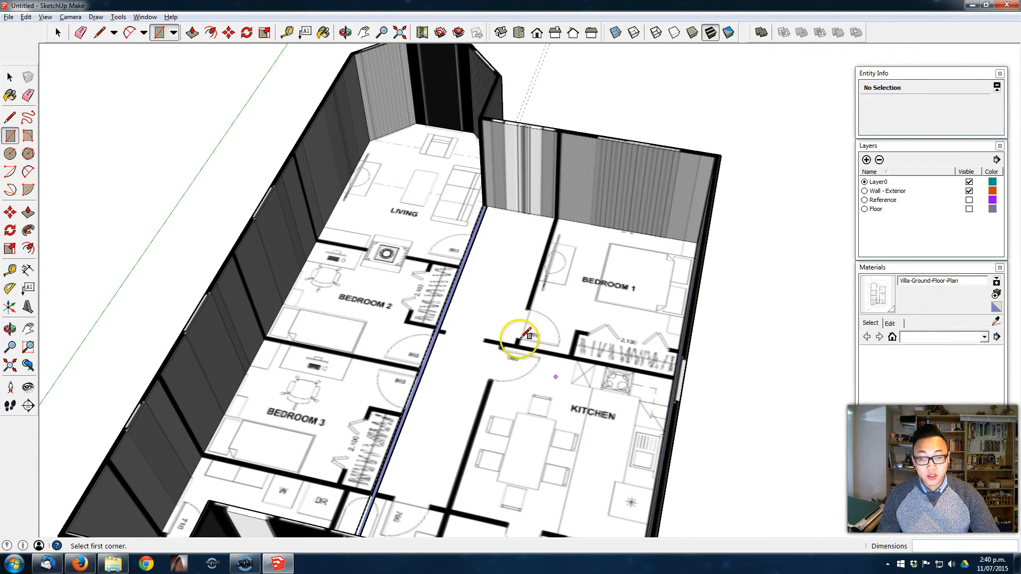
{"action": "middle_click_drag", "start_coordinate": [506, 379], "coordinate": [546, 380]}
{"action": "scroll", "coordinate": [486, 232], "scroll_direction": "up", "scroll_amount": 4}
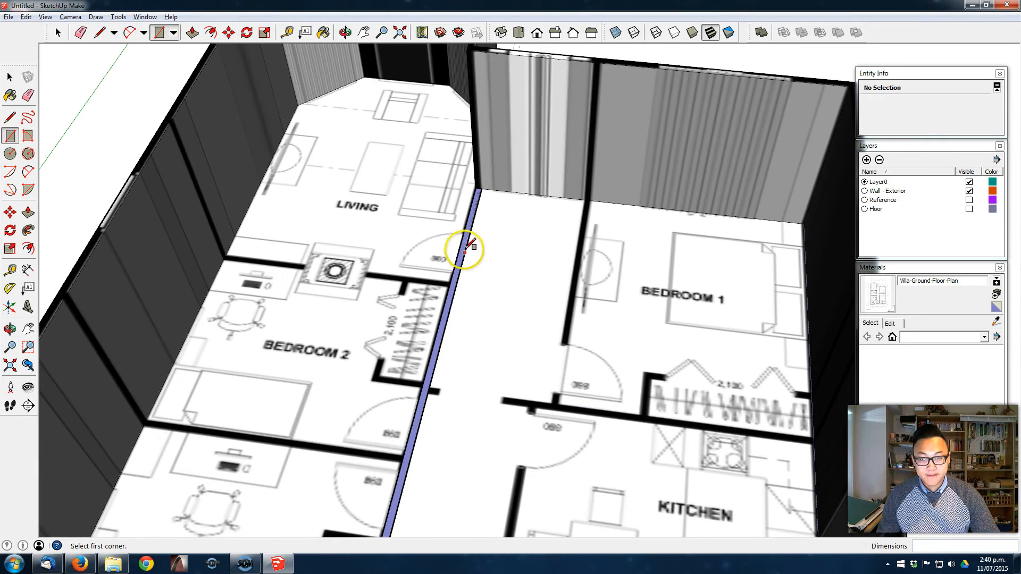
{"action": "key", "text": "t"}
{"action": "left_click", "coordinate": [466, 243]}
{"action": "left_click", "coordinate": [573, 252]}
- Draw a rectangle over the wall between the hallway and Bedroom 1
{"action": "scroll", "coordinate": [583, 155], "scroll_direction": "up", "scroll_amount": 3}
{"action": "key", "text": "r"}
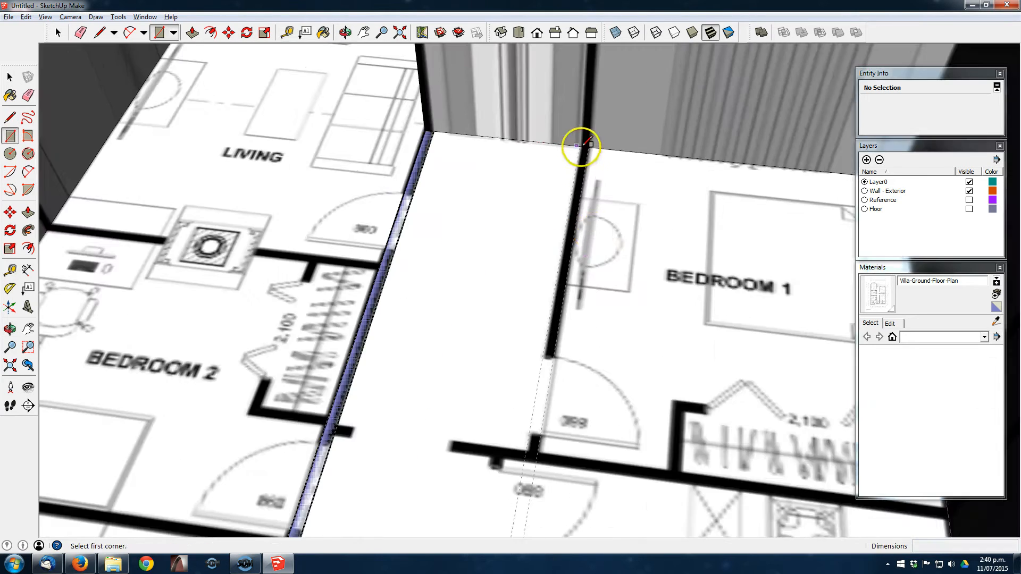
{"action": "left_click", "coordinate": [584, 151]}
{"action": "left_click", "coordinate": [540, 460]}
- Place a guide and draw a rectangle over the wall between Bedroom 1 and the kitchen
{"action": "middle_click_drag", "start_coordinate": [524, 513], "coordinate": [486, 337], "text": "shift"}
{"action": "key", "text": "t"}
{"action": "left_click", "coordinate": [373, 273]}
{"action": "key", "text": "r"}
{"action": "left_click", "coordinate": [237, 244]}
{"action": "left_click", "coordinate": [783, 362]}
- Outline the L-shaped wardrobe walls of Bedroom 1 with lines following the plan
{"action": "key", "text": "l"}
{"action": "left_click", "coordinate": [497, 351]}
{"action": "left_click", "coordinate": [497, 272]}
{"action": "left_click", "coordinate": [775, 268]}
{"action": "left_click", "coordinate": [775, 279]}
{"action": "left_click", "coordinate": [511, 283]}
{"action": "left_click", "coordinate": [511, 351]}
- Draw a rectangle over the wall between the living room and Bedroom 2
{"action": "middle_click_drag", "start_coordinate": [511, 348], "coordinate": [525, 168]}
{"action": "key", "text": "r"}
{"action": "left_click", "coordinate": [293, 141]}
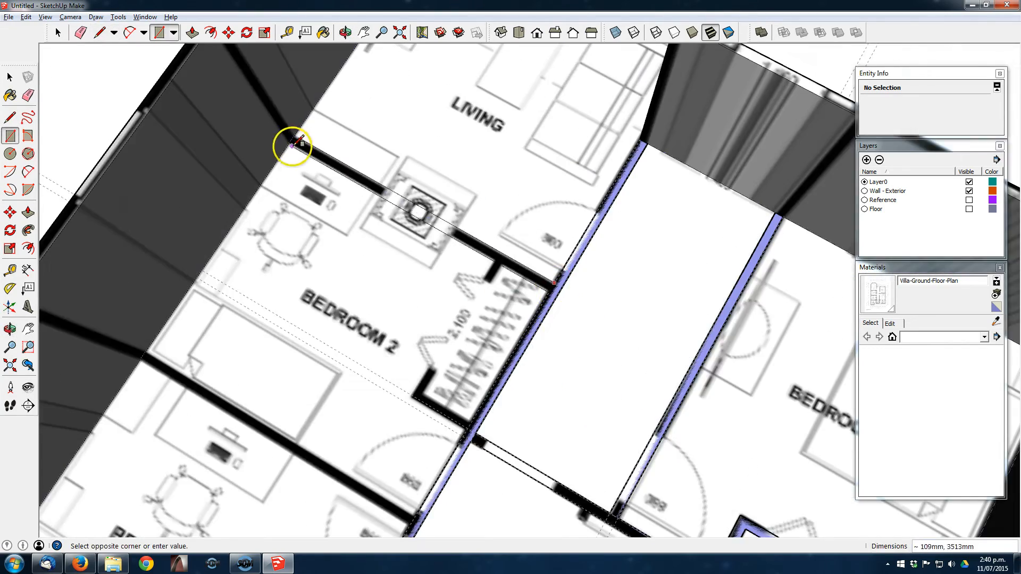
{"action": "left_click", "coordinate": [558, 277]}
- Complete the wardrobe wall outline in Bedroom 2 with lines and delete the face inside the wardrobe
{"action": "key", "text": "l"}
{"action": "left_click", "coordinate": [562, 153]}
{"action": "scroll", "coordinate": [606, 184], "scroll_direction": "down", "scroll_amount": 5}
{"action": "key", "text": "space"}
{"action": "left_click", "coordinate": [612, 176]}
{"action": "key", "text": "Delete"}
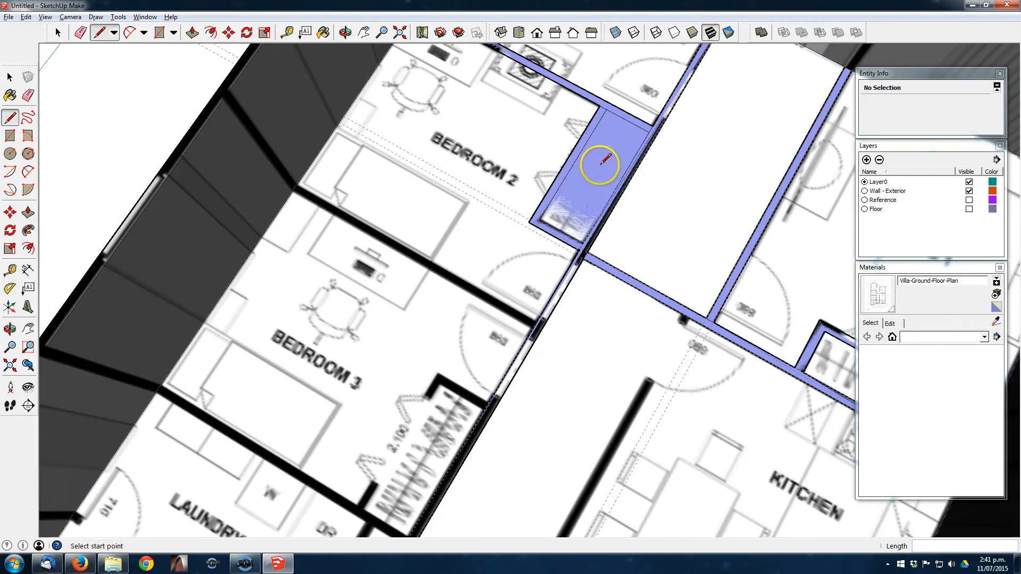
- Draw rectangles over the walls bordering Bedroom 3 and the laundry, and delete the surplus face
{"action": "key", "text": "r"}
{"action": "middle_click_drag", "start_coordinate": [541, 337], "coordinate": [734, 159]}
{"action": "left_click", "coordinate": [217, 171]}
{"action": "left_click", "coordinate": [701, 335]}
{"action": "left_click", "coordinate": [405, 431]}
{"action": "key", "text": "space"}
{"action": "left_click", "coordinate": [444, 461]}
{"action": "key", "text": "Delete"}
- Outline the L-shaped wall between the laundry and storage with lines following the plan
{"action": "key", "text": "l"}
{"action": "left_click", "coordinate": [465, 444]}
{"action": "left_click", "coordinate": [477, 428]}
{"action": "left_click", "coordinate": [246, 254]}
{"action": "left_click", "coordinate": [259, 238]}
{"action": "left_click", "coordinate": [502, 426]}
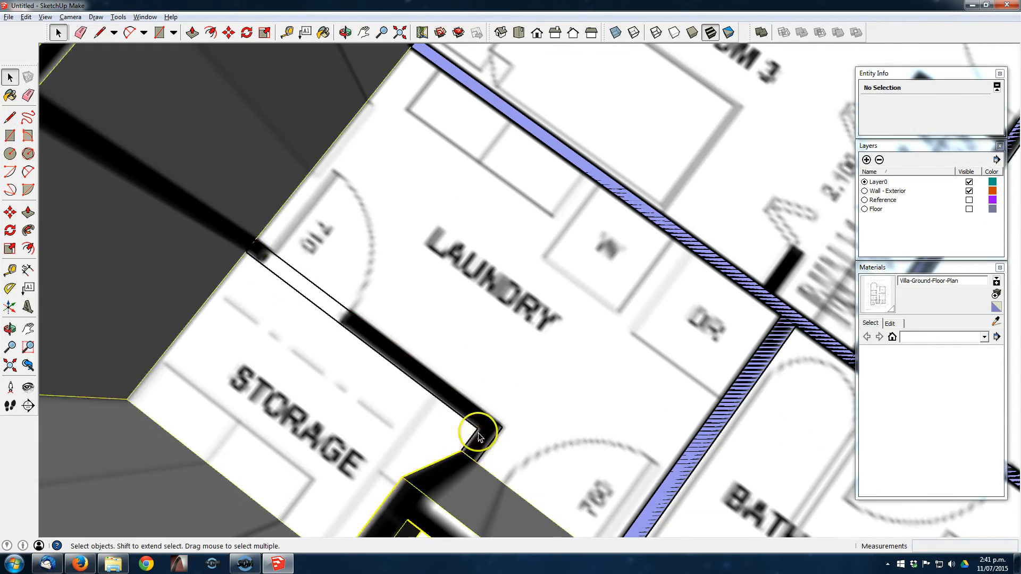
{"action": "key", "text": "space"}
{"action": "triple_click", "coordinate": [468, 407]}
{"action": "middle_click_drag", "start_coordinate": [468, 407], "coordinate": [397, 340]}
- Draw a rectangle over the short wall stub beside the bathtub in the bathroom
{"action": "left_click", "coordinate": [583, 191]}
{"action": "key", "text": "l"}
{"action": "middle_click_drag", "start_coordinate": [720, 193], "coordinate": [543, 202]}
{"action": "key", "text": "space"}
{"action": "triple_click", "coordinate": [490, 189]}
{"action": "key", "text": "r"}
{"action": "left_click", "coordinate": [533, 349]}
{"action": "left_click", "coordinate": [631, 237]}
- Draw rectangles over the kitchen's hallway wall and the wall between the bathroom and scullery
{"action": "middle_click_drag", "start_coordinate": [631, 237], "coordinate": [660, 96]}
{"action": "key", "text": "t"}
{"action": "key", "text": "r"}
{"action": "left_click", "coordinate": [581, 202]}
{"action": "left_click", "coordinate": [353, 499]}
{"action": "scroll", "coordinate": [691, 213], "scroll_direction": "up", "scroll_amount": 3}
{"action": "left_click", "coordinate": [614, 234]}
{"action": "left_click", "coordinate": [565, 291]}
- Copy the wall face between the bathroom and scullery to the wall between the scullery and pantry
{"action": "key", "text": "space"}
{"action": "left_click", "coordinate": [613, 342]}
{"action": "key", "text": "m"}
{"action": "left_click", "coordinate": [561, 409]}
{"action": "key", "text": "ctrl"}
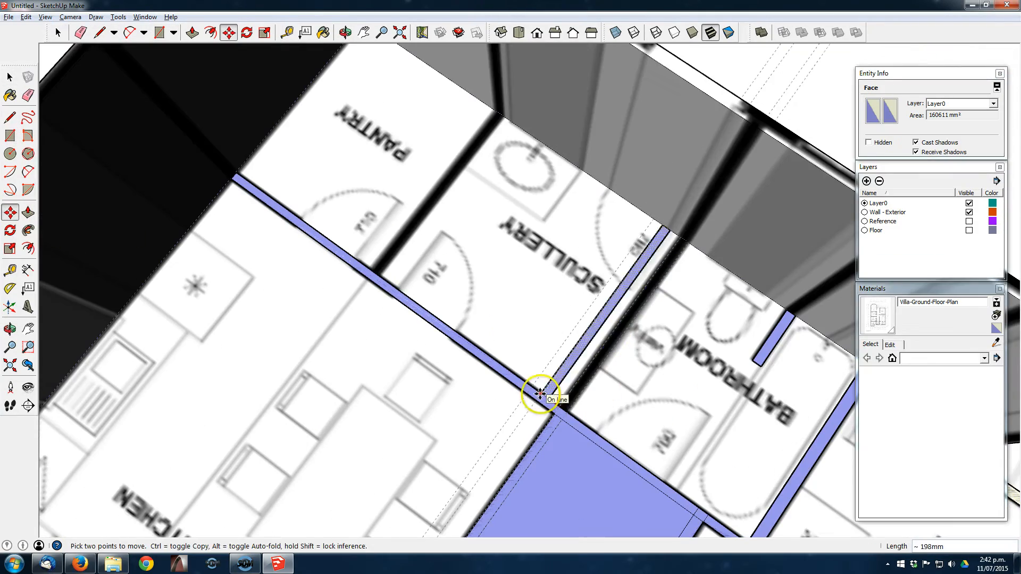
{"action": "left_click", "coordinate": [377, 270]}
{"action": "scroll", "coordinate": [378, 269], "scroll_direction": "down", "scroll_amount": 3}
- Outline the wardrobe walls of Bedroom 3 with lines following the plan
{"action": "middle_click_drag", "start_coordinate": [378, 269], "coordinate": [597, 394]}
{"action": "key", "text": "l"}
{"action": "left_click", "coordinate": [424, 292]}
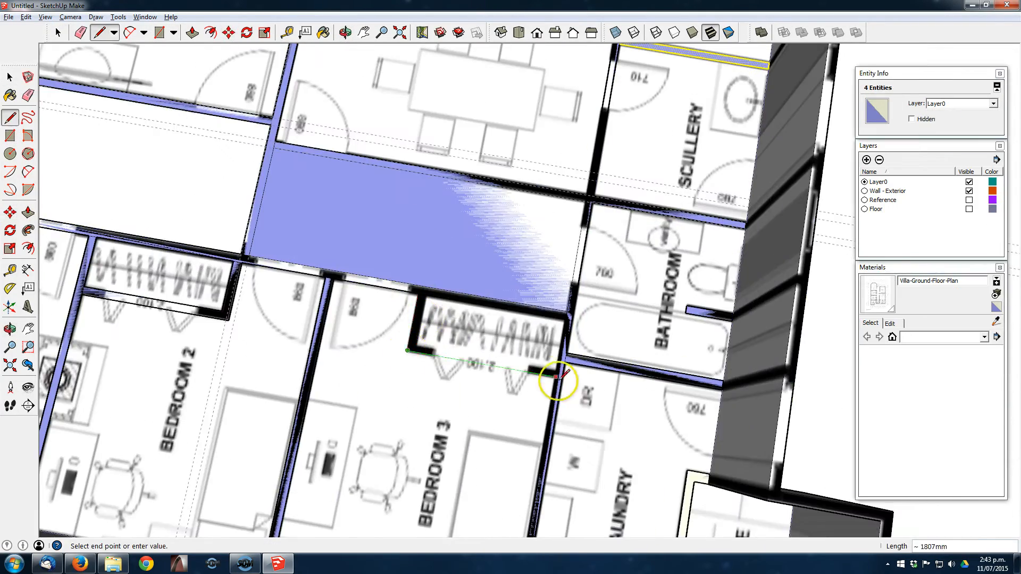
{"action": "scroll", "coordinate": [410, 349], "scroll_direction": "up", "scroll_amount": 3}
{"action": "left_click", "coordinate": [344, 332]}
{"action": "left_click", "coordinate": [347, 258]}
{"action": "mouse_move", "coordinate": [347, 257]}
{"action": "middle_mouse_down"}
{"action": "mouse_move", "coordinate": [440, 301]}
{"action": "mouse_move", "coordinate": [511, 380]}
{"action": "mouse_move", "coordinate": [447, 381]}
{"action": "middle_mouse_up"}
{"action": "key", "text": "space"}
- Hide the Wall - Exterior layer and erase the leftover guides around the interior wall outlines
{"action": "left_click", "coordinate": [969, 191]}
{"action": "middle_click_drag", "start_coordinate": [458, 292], "coordinate": [426, 277]}
{"action": "key", "text": "e"}
{"action": "left_click_drag", "start_coordinate": [426, 276], "coordinate": [427, 258]}
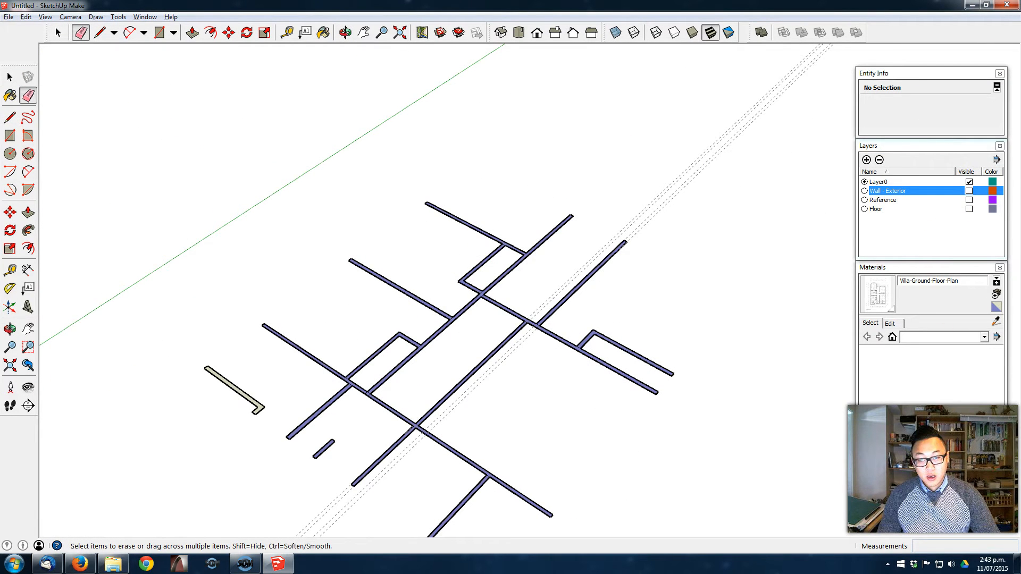
{"action": "mouse_move", "coordinate": [659, 208]}
{"action": "left_mouse_down"}
{"action": "mouse_move", "coordinate": [659, 199]}
{"action": "mouse_move", "coordinate": [647, 216]}
{"action": "left_mouse_up"}
{"action": "mouse_move", "coordinate": [647, 216]}
{"action": "middle_mouse_down"}
{"action": "mouse_move", "coordinate": [453, 310]}
{"action": "mouse_move", "coordinate": [476, 358]}
{"action": "middle_mouse_up"}
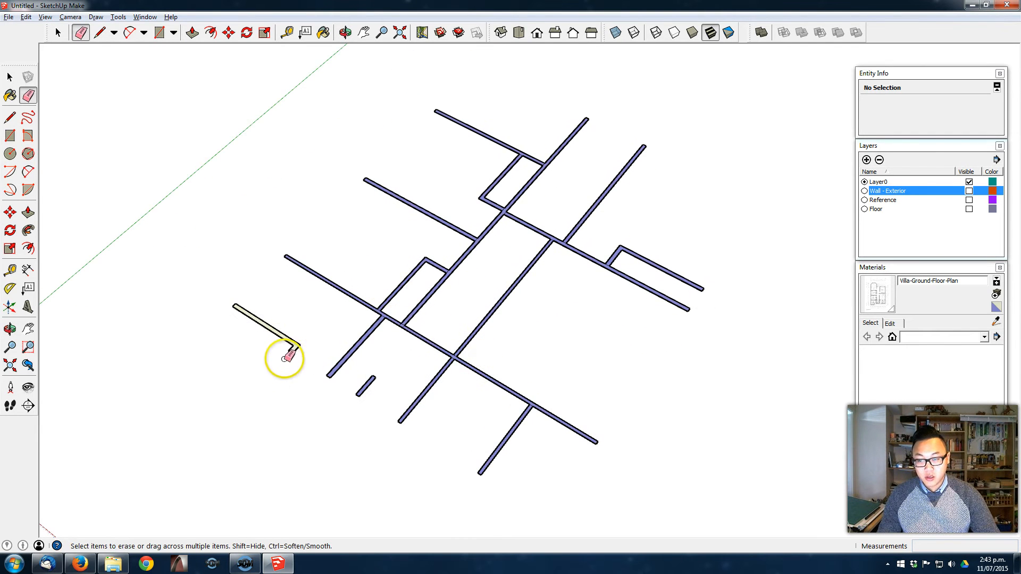
- Select all the connected interior wall outlines and reverse their faces
{"action": "scroll", "coordinate": [402, 336], "scroll_direction": "up", "scroll_amount": 3}
{"action": "mouse_move", "coordinate": [392, 335]}
{"action": "middle_mouse_down"}
{"action": "mouse_move", "coordinate": [392, 298]}
{"action": "mouse_move", "coordinate": [420, 298]}
{"action": "middle_mouse_up"}
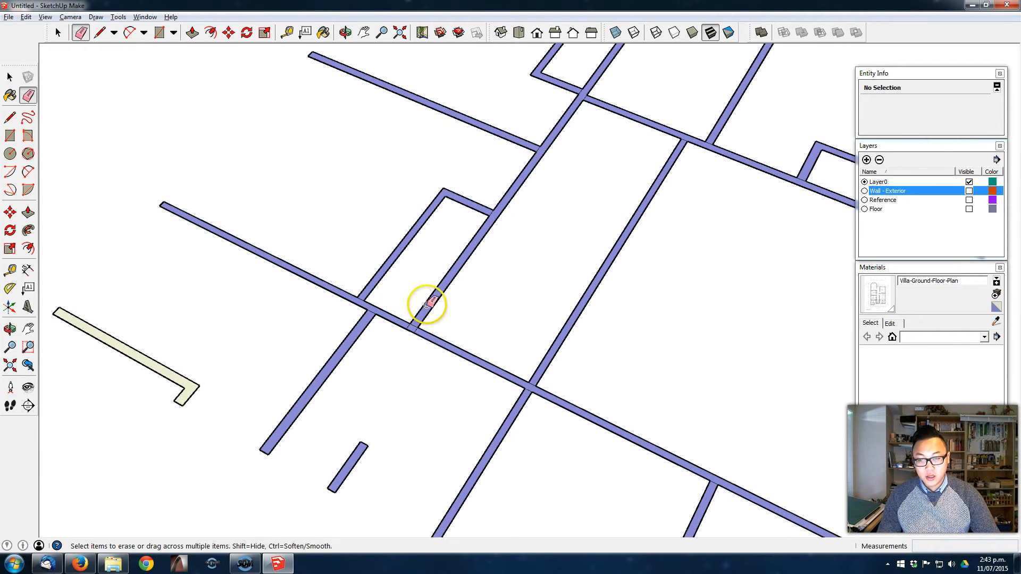
{"action": "key", "text": "space"}
{"action": "triple_click", "coordinate": [433, 300]}
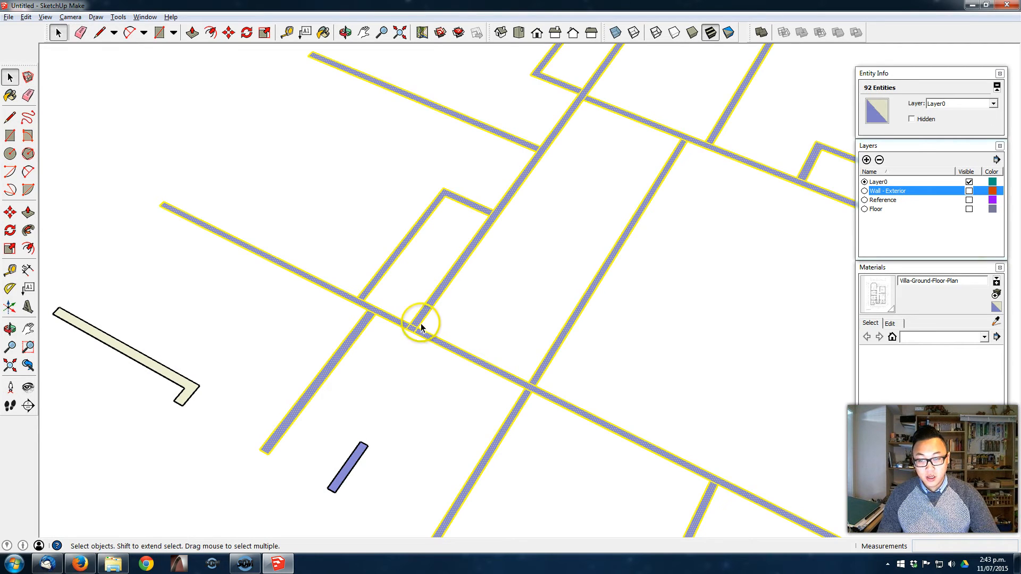
{"action": "scroll", "coordinate": [463, 255], "scroll_direction": "down", "scroll_amount": 2}
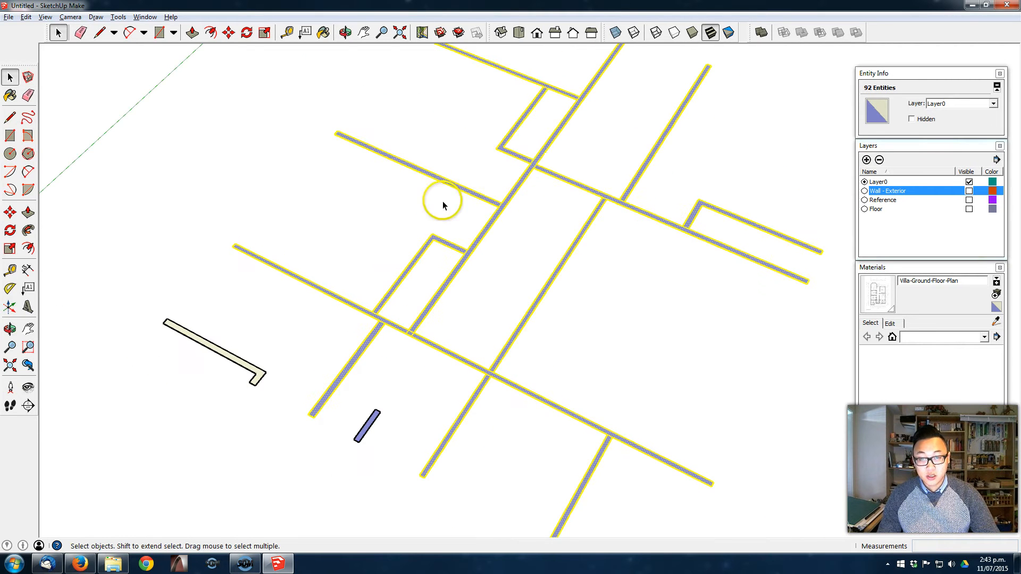
{"action": "middle_click_drag", "start_coordinate": [491, 217], "coordinate": [499, 215]}
{"action": "right_click", "coordinate": [501, 214]}
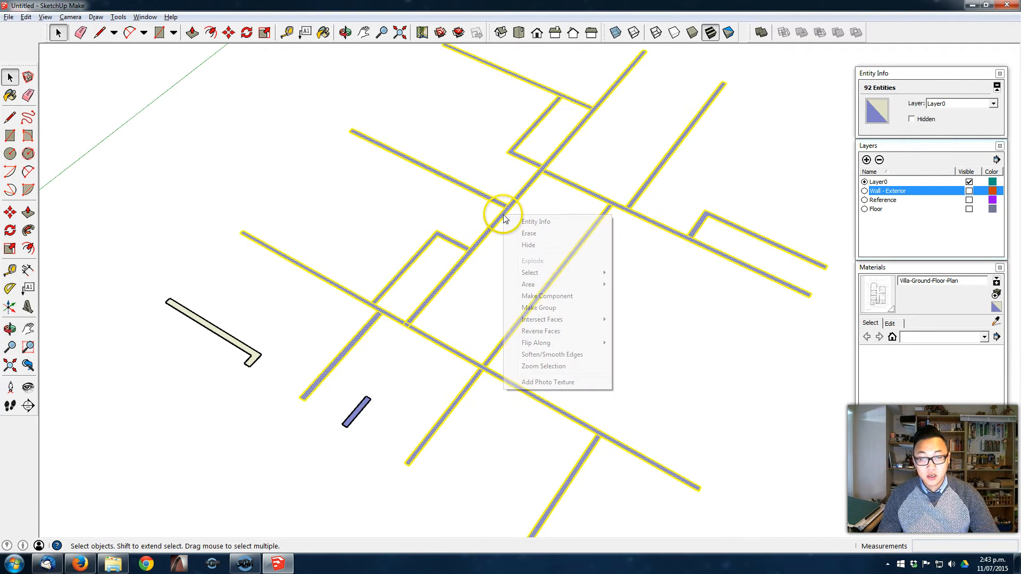
{"action": "left_click", "coordinate": [541, 331]}
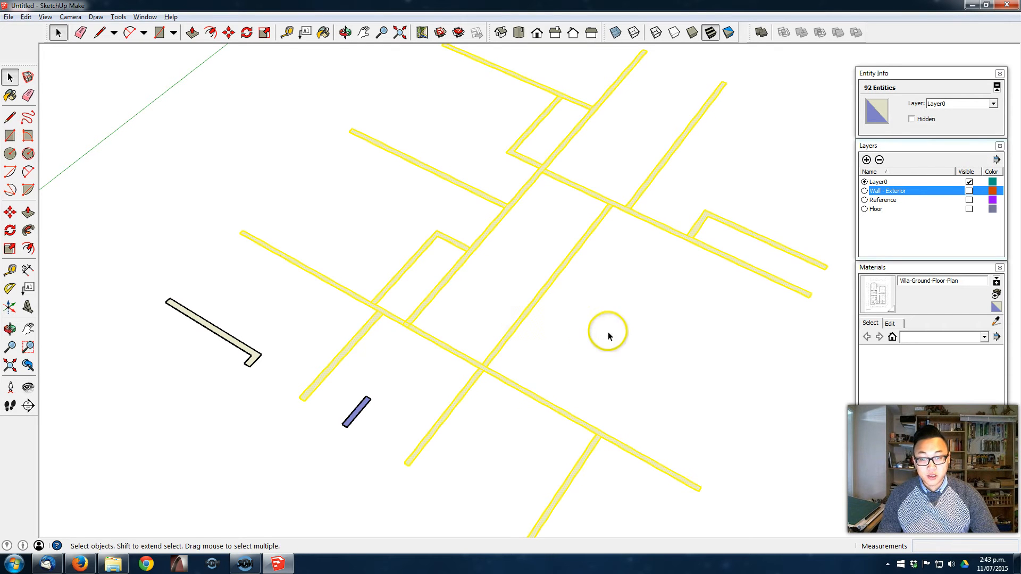
- Reverse the face of the separate short bathroom wall stub
{"action": "left_click", "coordinate": [592, 333]}
{"action": "right_click", "coordinate": [353, 413]}
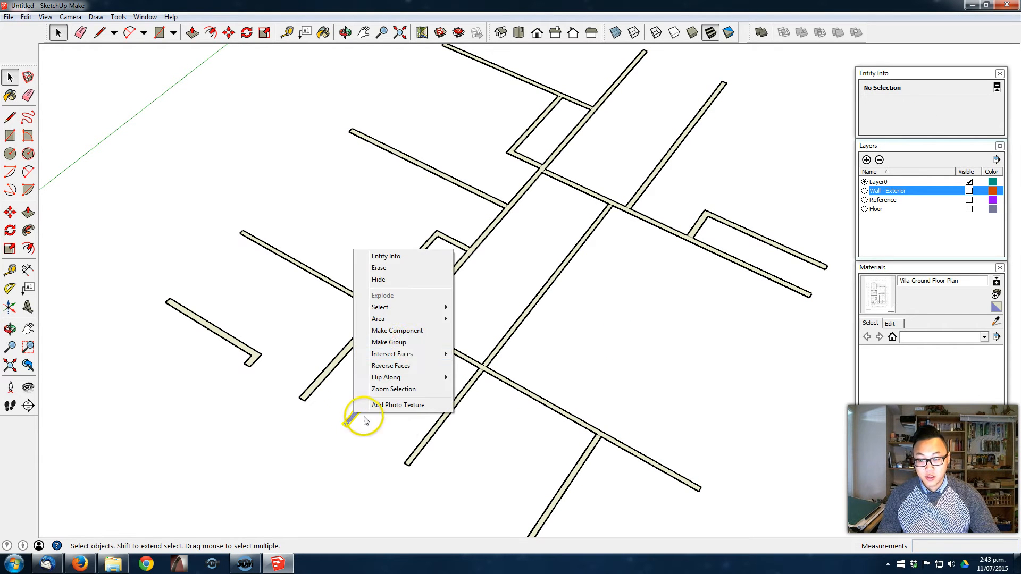
{"action": "left_click", "coordinate": [415, 366]}
{"action": "left_click", "coordinate": [519, 301]}
{"action": "middle_click_drag", "start_coordinate": [520, 301], "coordinate": [521, 349]}
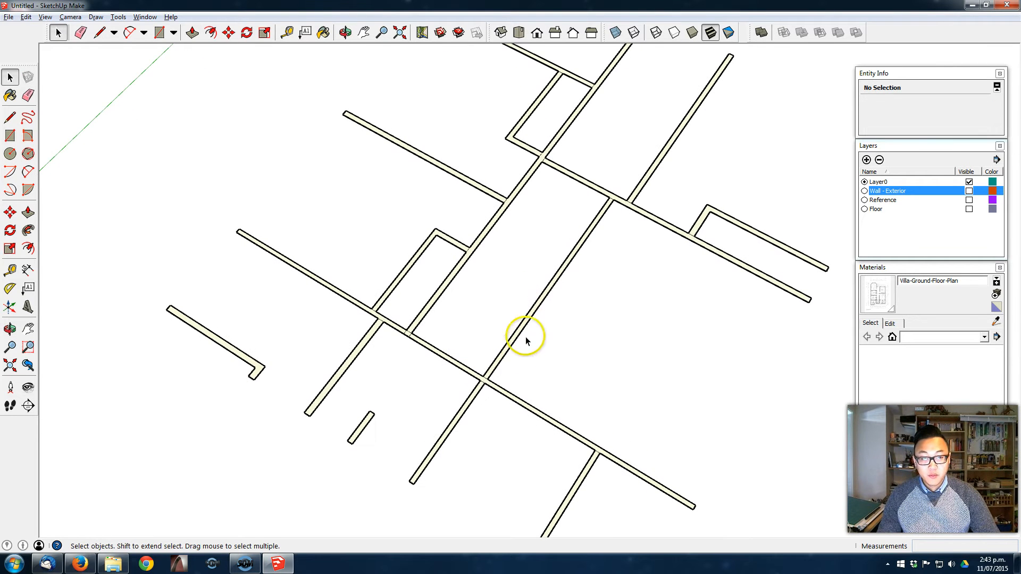
- Erase the dividing edge where Bedroom 3's wardrobe wall meets the laundry wall
{"action": "scroll", "coordinate": [362, 325], "scroll_direction": "up", "scroll_amount": 6}
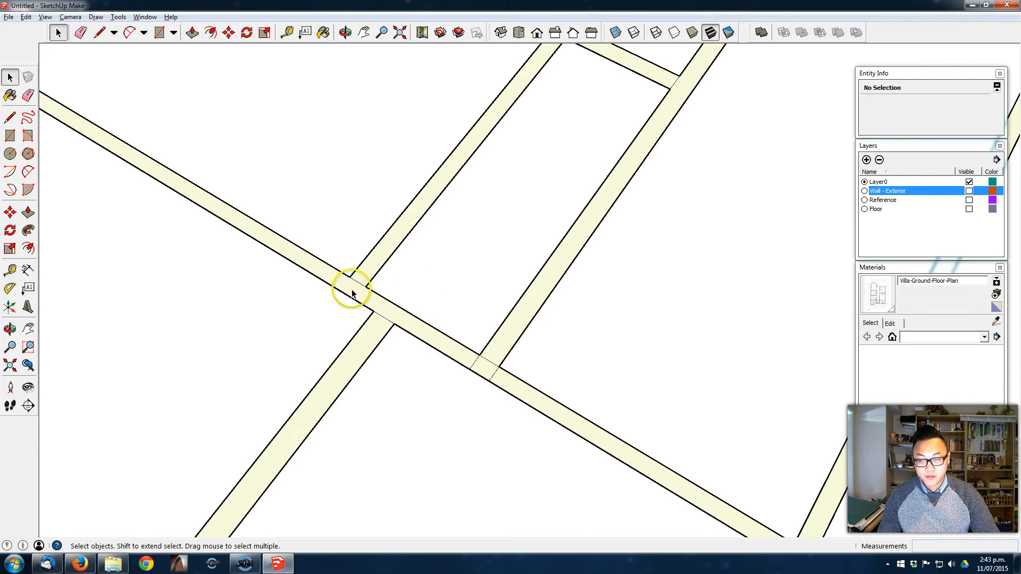
{"action": "key", "text": "e"}
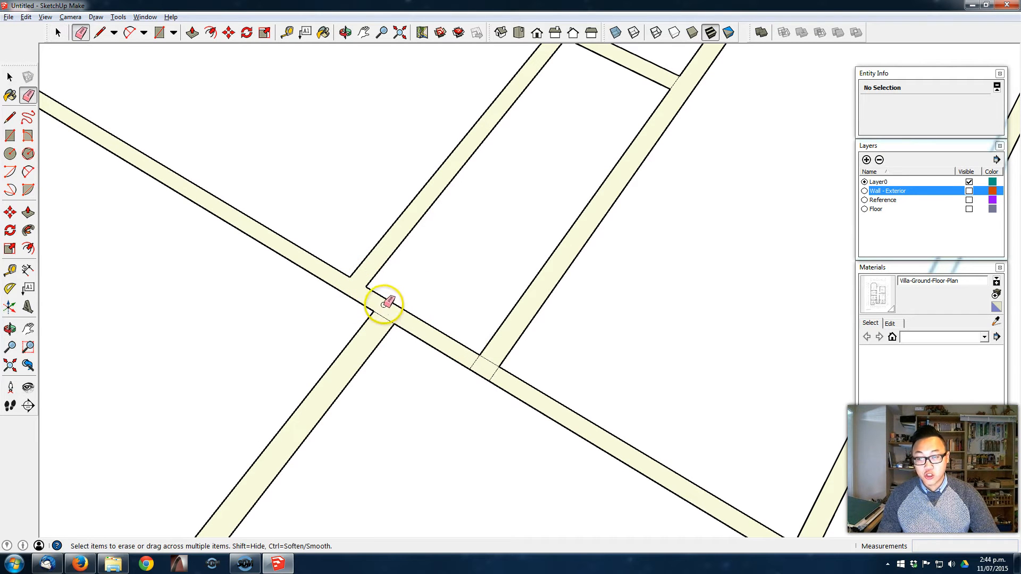
{"action": "scroll", "coordinate": [410, 302], "scroll_direction": "down", "scroll_amount": 1}
{"action": "mouse_move", "coordinate": [411, 302]}
{"action": "middle_mouse_down"}
{"action": "mouse_move", "coordinate": [394, 237]}
{"action": "mouse_move", "coordinate": [413, 219]}
{"action": "mouse_move", "coordinate": [442, 260]}
{"action": "middle_mouse_up"}
{"action": "scroll", "coordinate": [417, 231], "scroll_direction": "down", "scroll_amount": 3}
{"action": "left_click", "coordinate": [28, 212]}
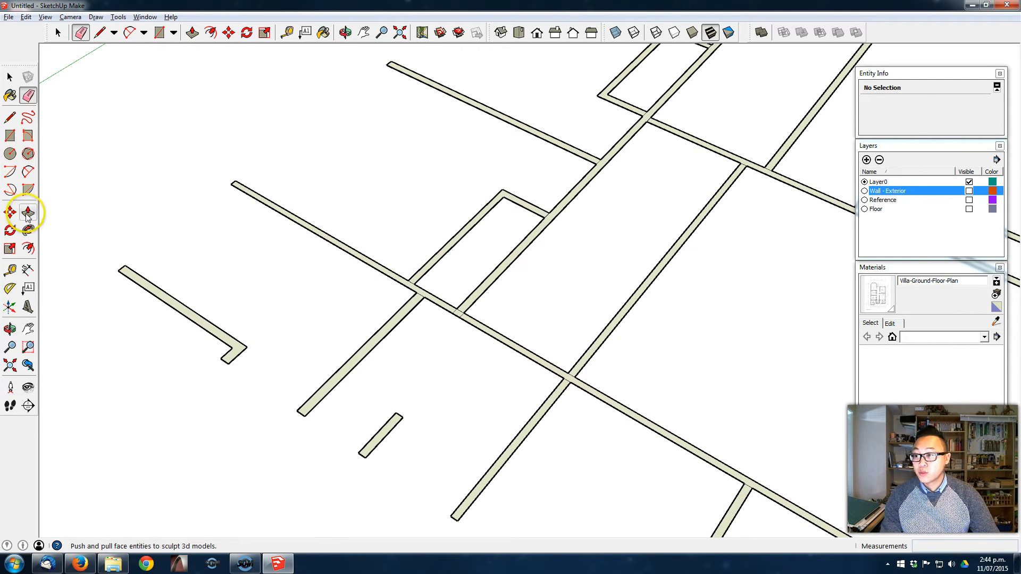
{"action": "left_click", "coordinate": [361, 264]}
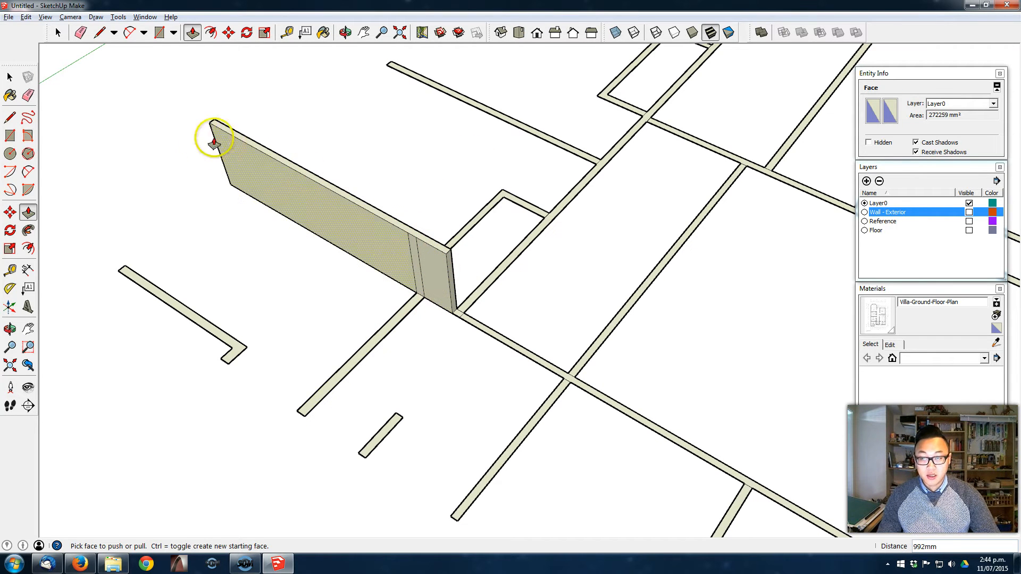
{"action": "key", "text": "ctrl+z"}
- Erase the dividing edges at the wall junctions around Bedroom 3's wardrobe and where the Bedroom 2/3 wall meets the hallway
{"action": "scroll", "coordinate": [421, 282], "scroll_direction": "up", "scroll_amount": 3}
{"action": "key", "text": "e"}
{"action": "left_click", "coordinate": [400, 276]}
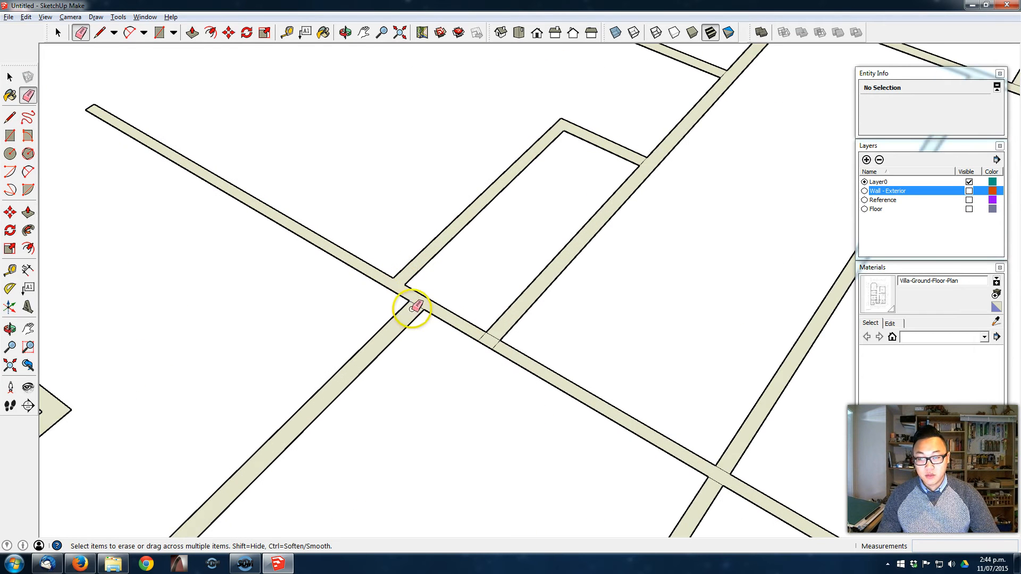
{"action": "left_click", "coordinate": [425, 311]}
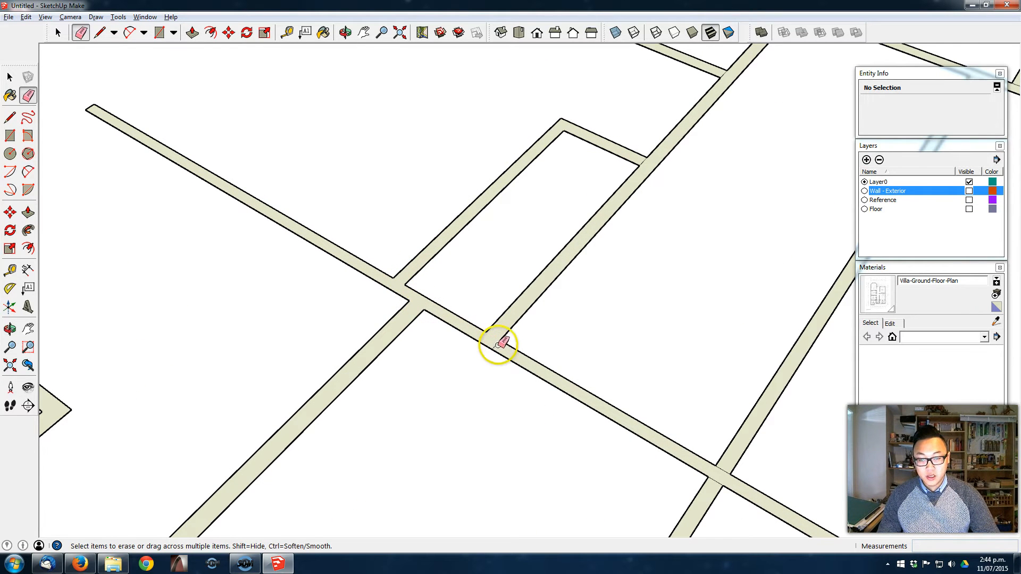
{"action": "middle_click_drag", "start_coordinate": [563, 276], "coordinate": [531, 292]}
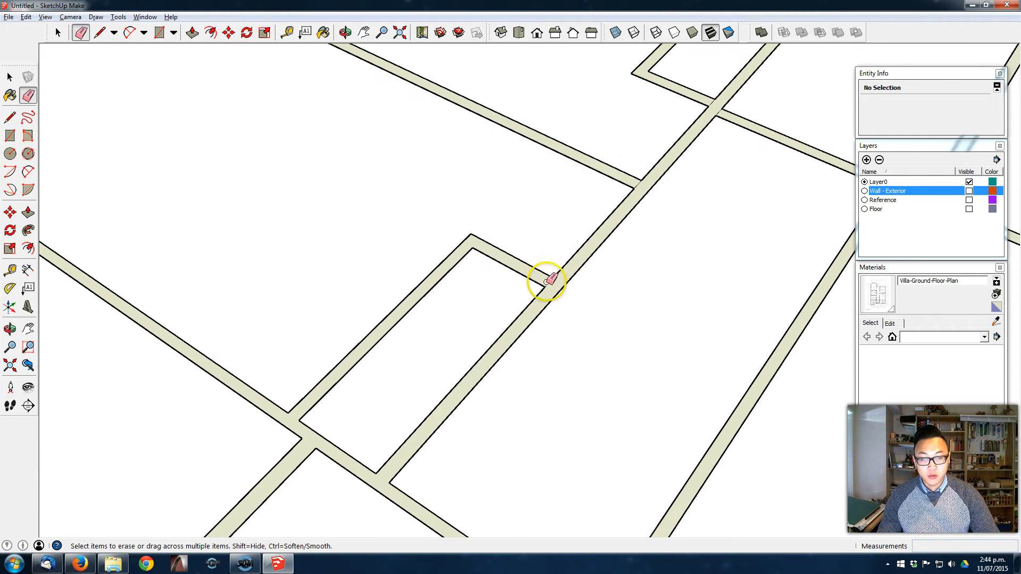
{"action": "left_click", "coordinate": [562, 275]}
{"action": "left_click", "coordinate": [638, 185]}
- Erase the dividing edges at the wall junctions around Bedroom 2's wardrobe and the hallway crossing
{"action": "middle_click_drag", "start_coordinate": [726, 121], "coordinate": [570, 347], "text": "shift"}
{"action": "left_click", "coordinate": [556, 329]}
{"action": "left_click", "coordinate": [560, 342]}
{"action": "left_click", "coordinate": [599, 173]}
{"action": "left_click", "coordinate": [669, 199]}
{"action": "middle_click_drag", "start_coordinate": [519, 315], "coordinate": [552, 270]}
{"action": "middle_click_drag", "start_coordinate": [552, 270], "coordinate": [613, 219], "text": "shift"}
- Erase the remaining dividing edges at the other interior wall junctions to merge the connected outlines into one face
{"action": "scroll", "coordinate": [451, 326], "scroll_direction": "up", "scroll_amount": 1}
{"action": "left_click", "coordinate": [451, 326]}
{"action": "left_click", "coordinate": [493, 337]}
{"action": "scroll", "coordinate": [636, 345], "scroll_direction": "down", "scroll_amount": 2}
{"action": "left_click", "coordinate": [637, 391]}
{"action": "scroll", "coordinate": [637, 390], "scroll_direction": "down", "scroll_amount": 5}
{"action": "scroll", "coordinate": [282, 342], "scroll_direction": "up", "scroll_amount": 5}
{"action": "scroll", "coordinate": [299, 326], "scroll_direction": "down", "scroll_amount": 5}
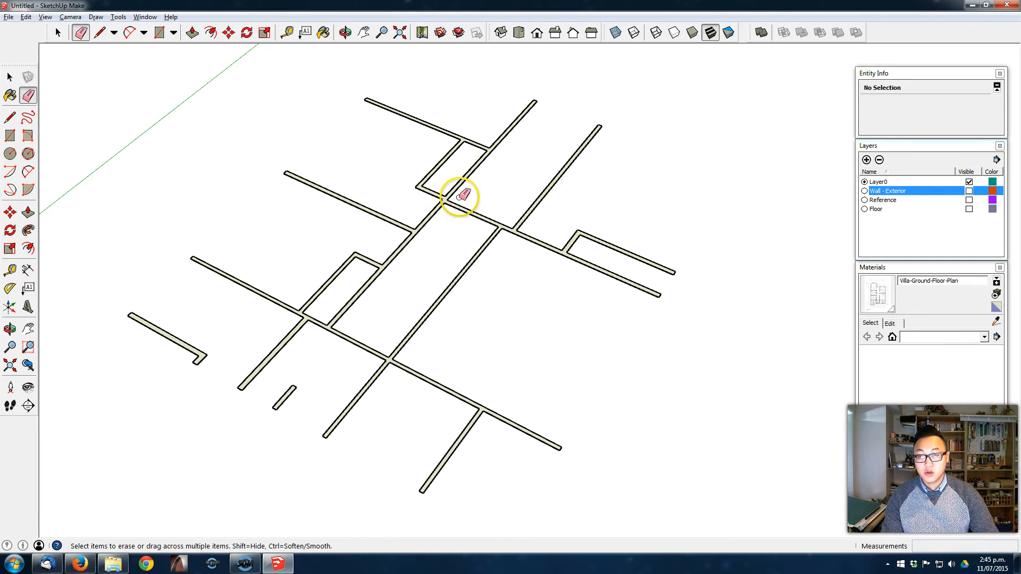
- Try extruding the merged interior wall outline to 2700 mm
{"action": "left_click", "coordinate": [28, 212]}
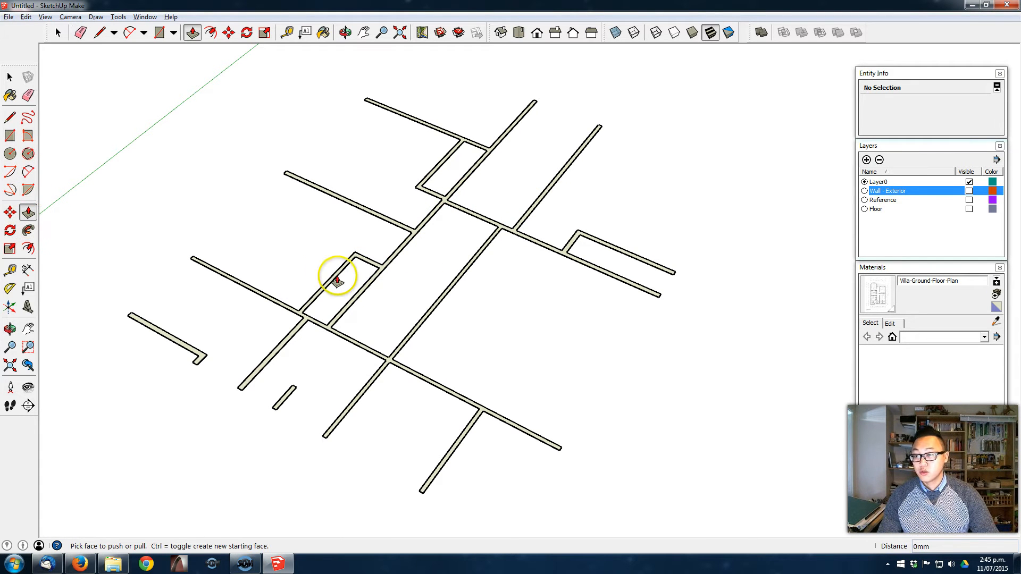
{"action": "left_click", "coordinate": [379, 260]}
{"action": "type", "text": "2700"}
{"action": "key", "text": "Return"}
{"action": "middle_click_drag", "start_coordinate": [293, 255], "coordinate": [324, 448]}
{"action": "key", "text": "ctrl+z"}
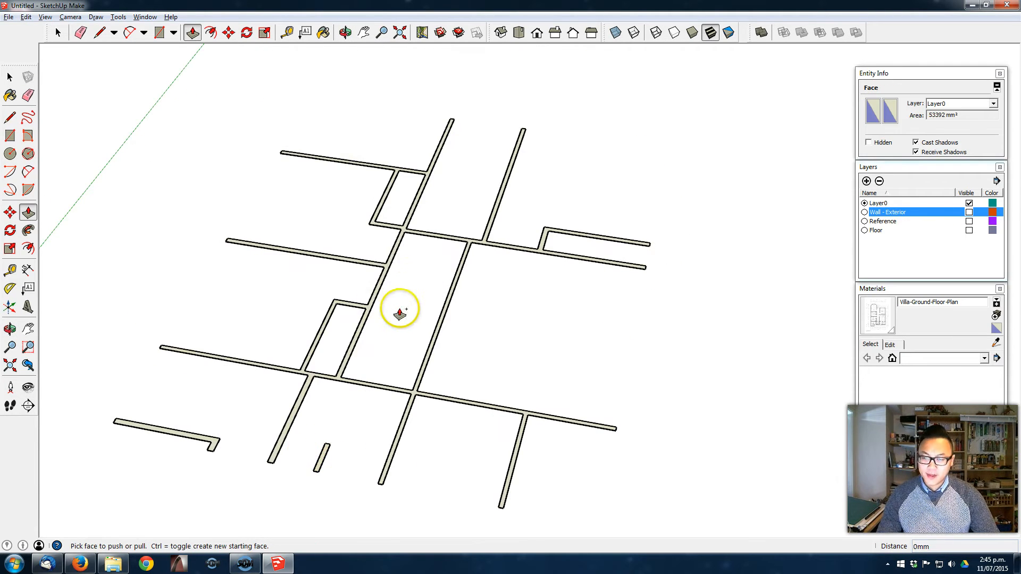
- Show the Reference layer and ready the Paint Bucket with the Villa-Ground-Floor-Plan material
{"action": "middle_click_drag", "start_coordinate": [529, 303], "coordinate": [489, 335]}
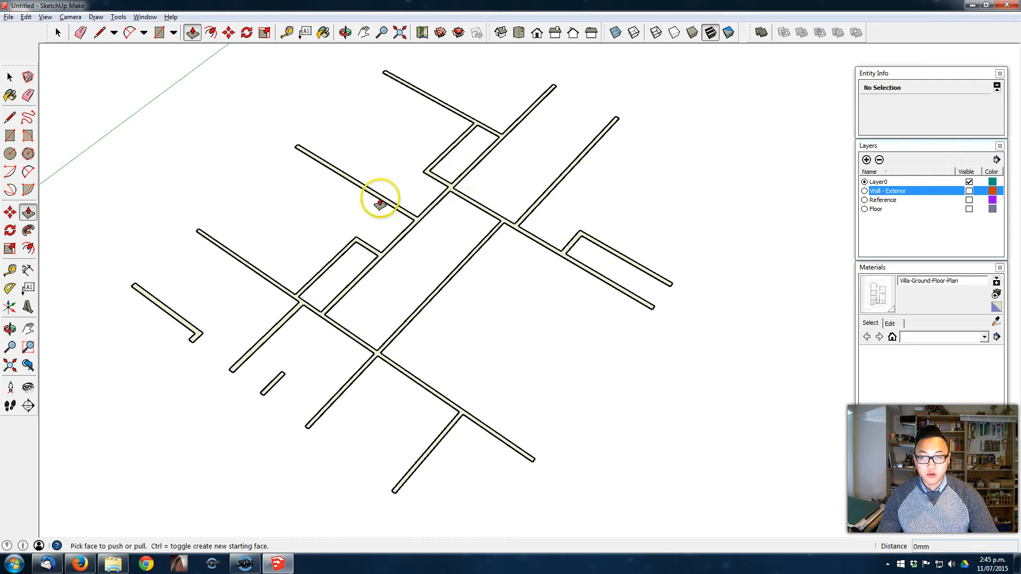
{"action": "left_click", "coordinate": [969, 200]}
{"action": "key", "text": "o"}
{"action": "left_click_drag", "start_coordinate": [628, 364], "coordinate": [583, 237]}
{"action": "key", "text": "p"}
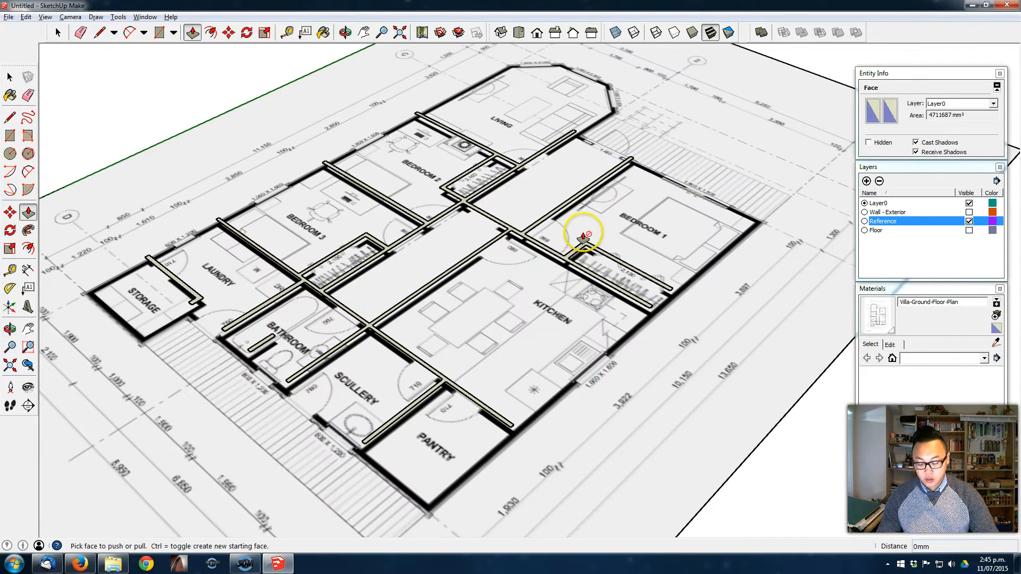
{"action": "key", "text": "b"}
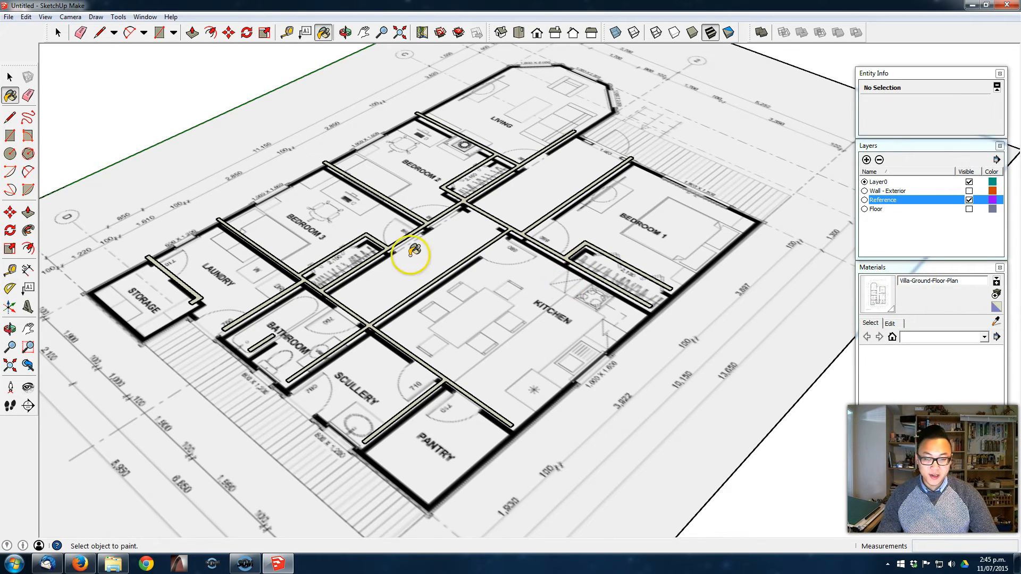
{"action": "middle_click_drag", "start_coordinate": [420, 256], "coordinate": [446, 270]}
{"action": "scroll", "coordinate": [462, 263], "scroll_direction": "up", "scroll_amount": 2}
{"action": "middle_click_drag", "start_coordinate": [572, 245], "coordinate": [608, 264]}
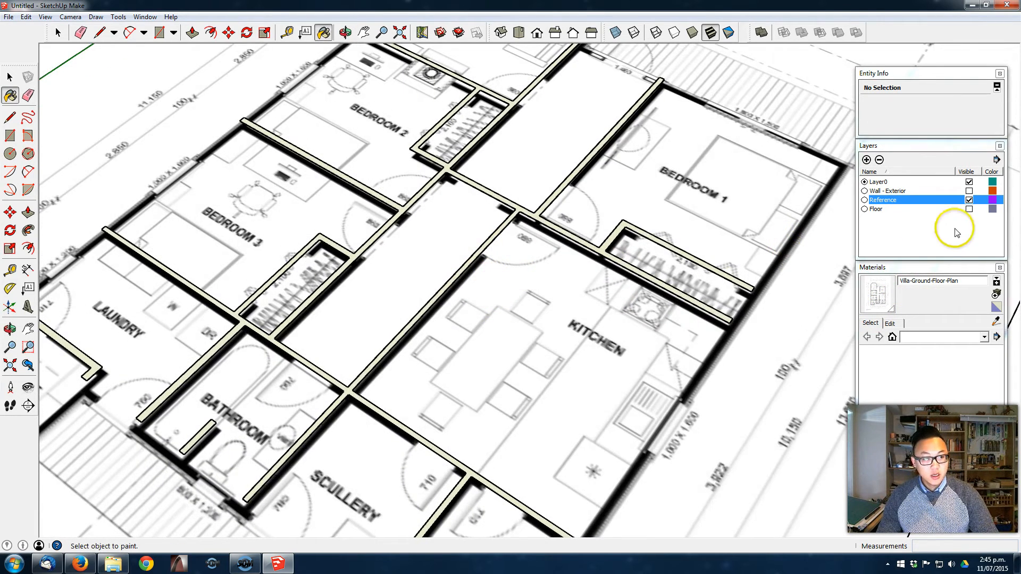
- Hide the Reference layer and paint the connected interior walls, the L-shaped storage wall and the bathroom stub with the Villa-Ground-Floor-Plan material
{"action": "left_click", "coordinate": [969, 201]}
{"action": "middle_click_drag", "start_coordinate": [519, 204], "coordinate": [326, 289]}
{"action": "middle_click_drag", "start_coordinate": [334, 335], "coordinate": [383, 221]}
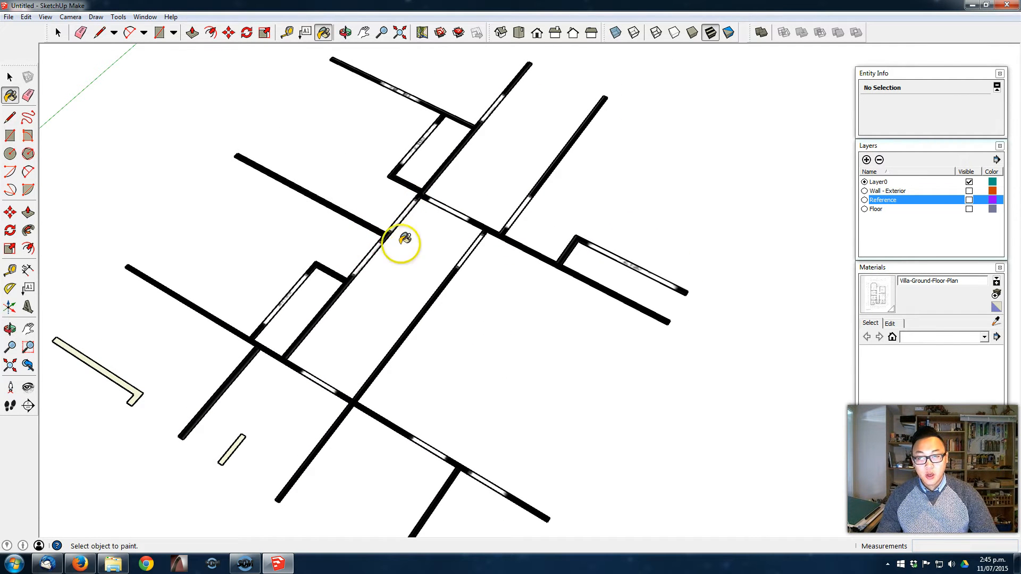
{"action": "scroll", "coordinate": [397, 266], "scroll_direction": "down", "scroll_amount": 2}
{"action": "middle_click_drag", "start_coordinate": [397, 266], "coordinate": [490, 218]}
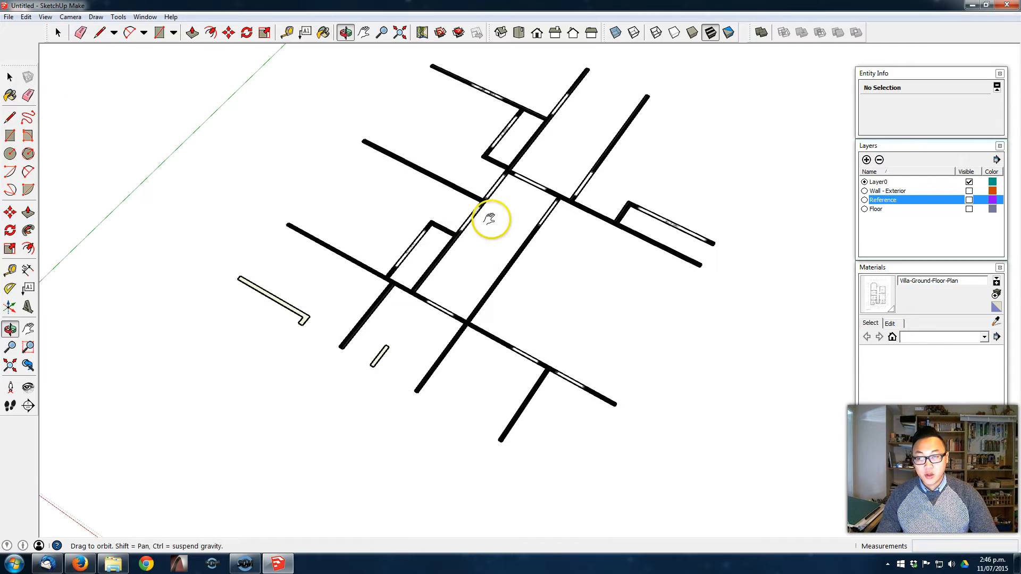
{"action": "left_click", "coordinate": [306, 317]}
{"action": "left_click", "coordinate": [381, 357]}
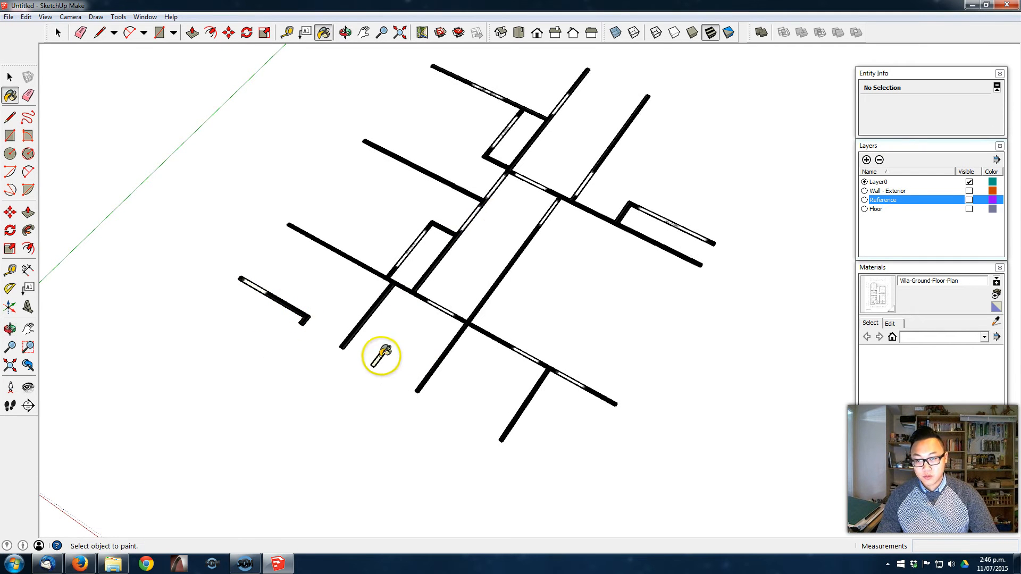
{"action": "scroll", "coordinate": [558, 290], "scroll_direction": "down", "scroll_amount": 3}
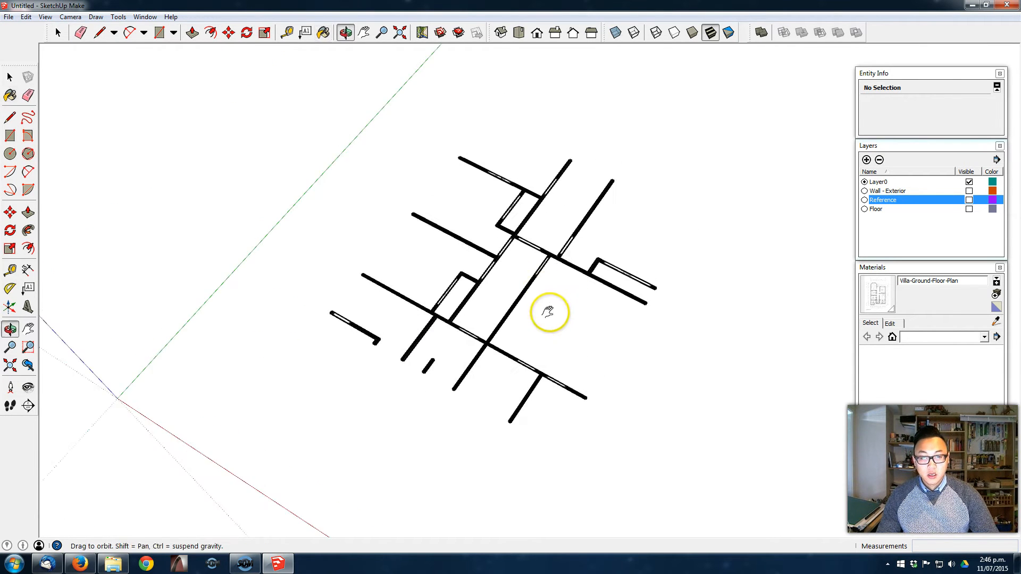
- Extrude the connected interior walls 2700 mm and repeat that height on the bathroom stub and the L-shaped storage wall
{"action": "key", "text": "p"}
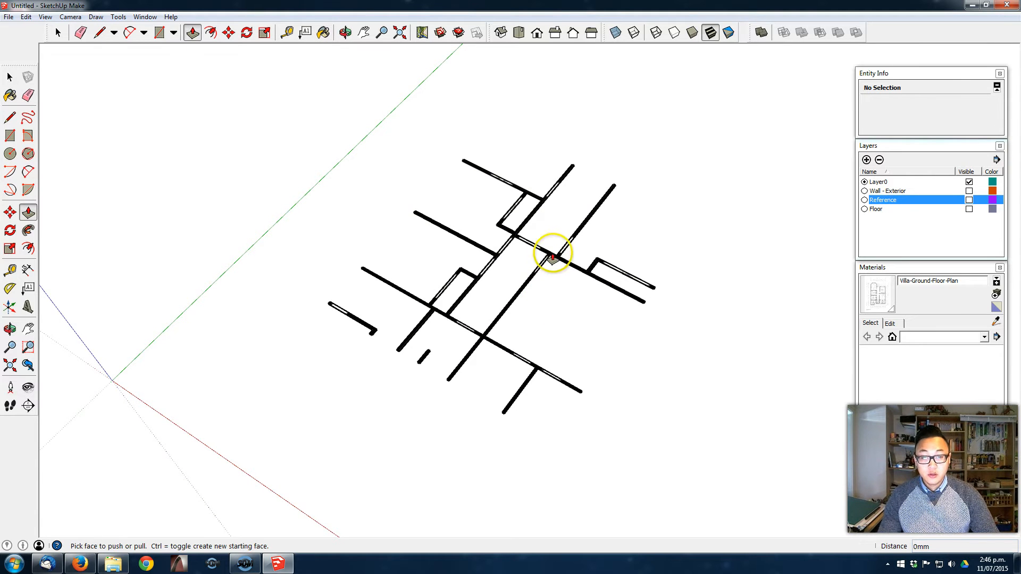
{"action": "left_click", "coordinate": [545, 248]}
{"action": "left_click_drag", "start_coordinate": [542, 255], "coordinate": [544, 234]}
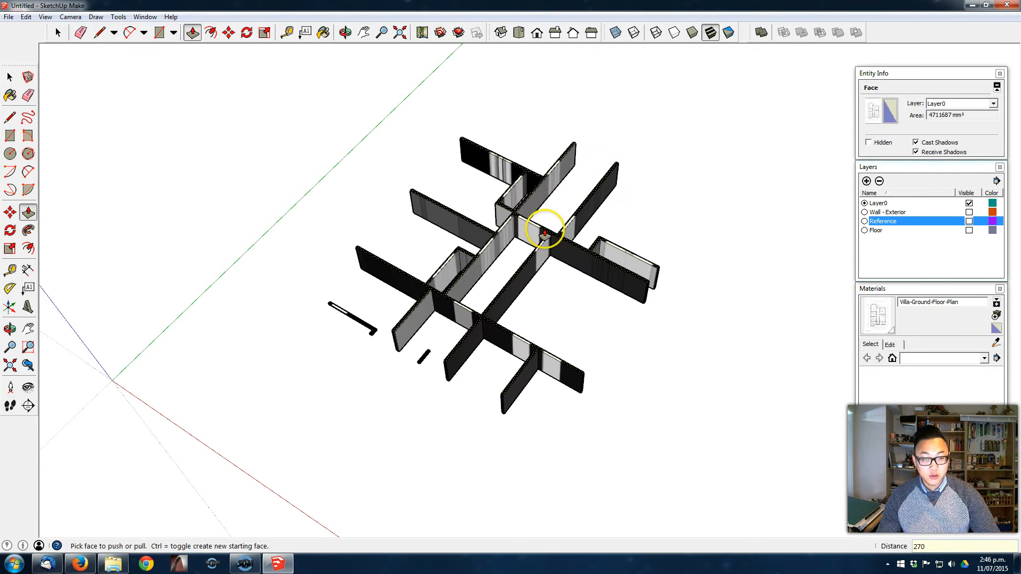
{"action": "key", "text": "Return"}
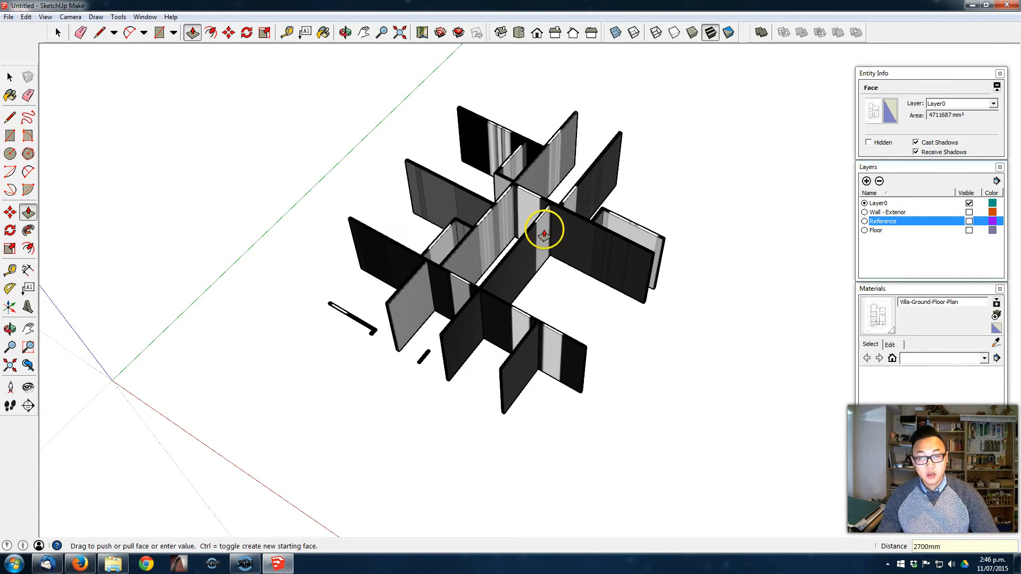
{"action": "double_click", "coordinate": [425, 356]}
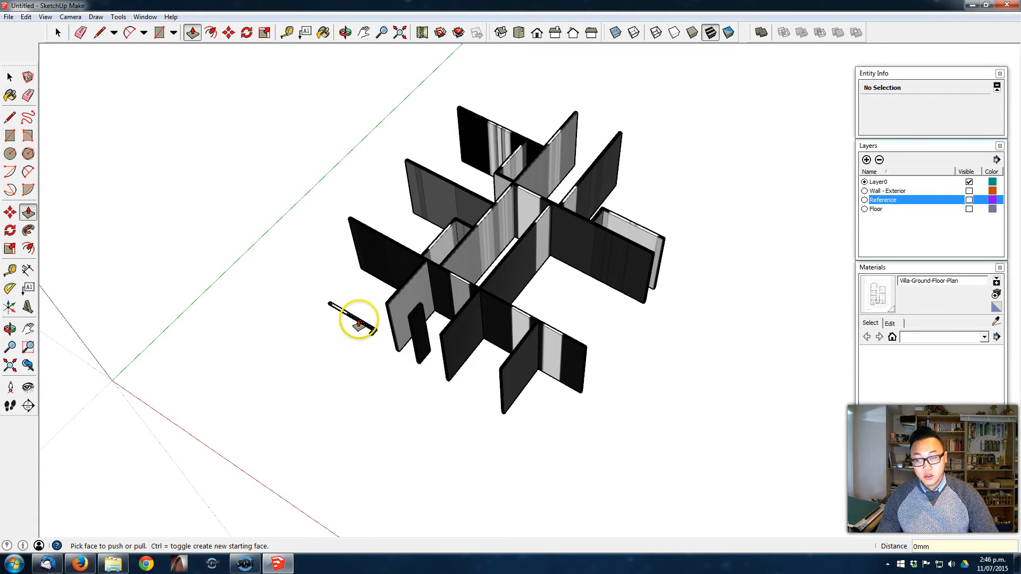
{"action": "double_click", "coordinate": [352, 319]}
{"action": "middle_click_drag", "start_coordinate": [693, 352], "coordinate": [585, 324]}
{"action": "middle_click_drag", "start_coordinate": [497, 285], "coordinate": [420, 257]}
- Select all the extruded interior walls and make them a group
{"action": "key", "text": "space"}
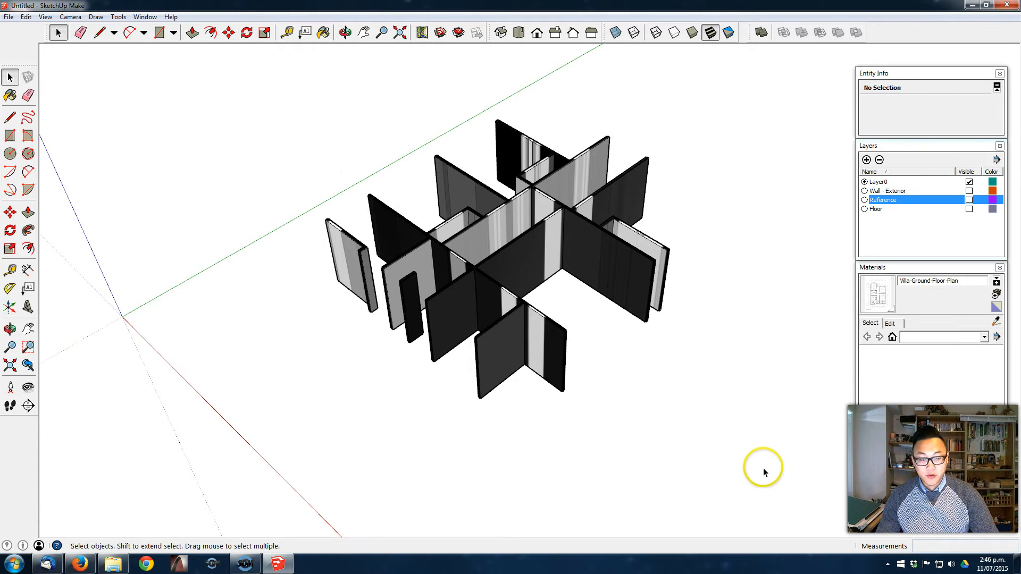
{"action": "left_click_drag", "start_coordinate": [236, 91], "coordinate": [236, 91]}
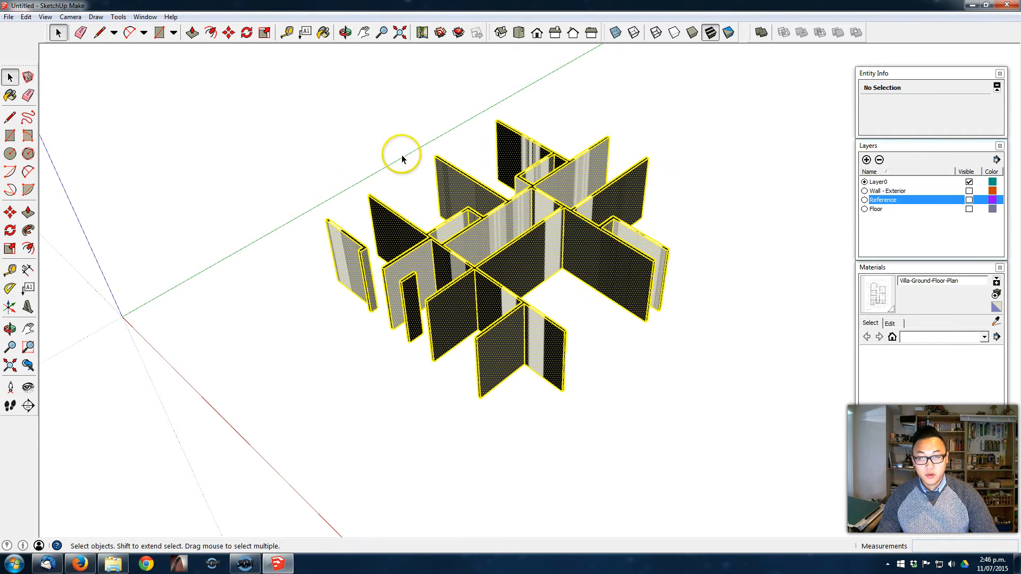
{"action": "right_click", "coordinate": [546, 250]}
{"action": "left_click", "coordinate": [605, 347]}
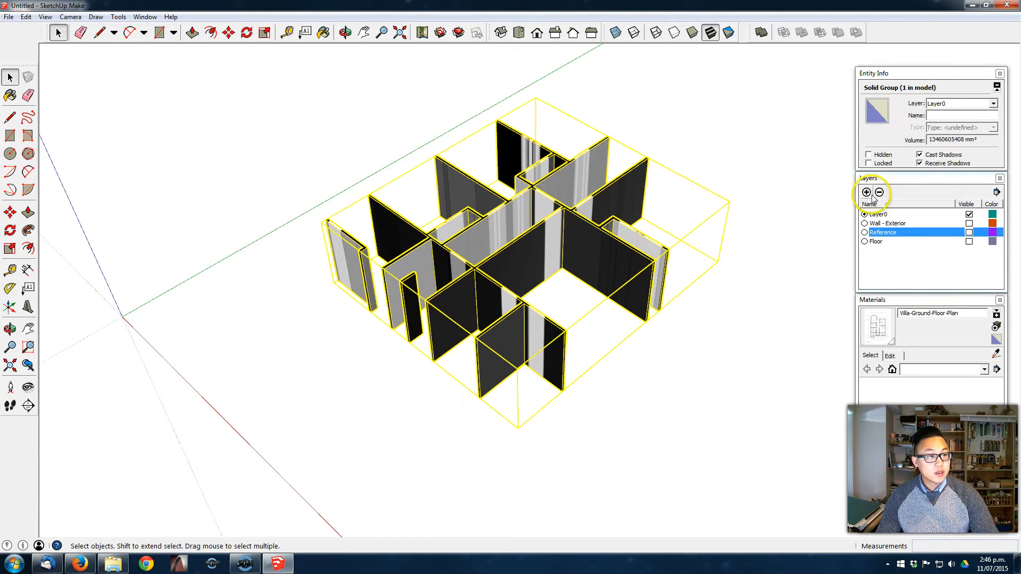
- Add a layer named Wall - Interior and assign the interior wall group to it
{"action": "left_click", "coordinate": [867, 193]}
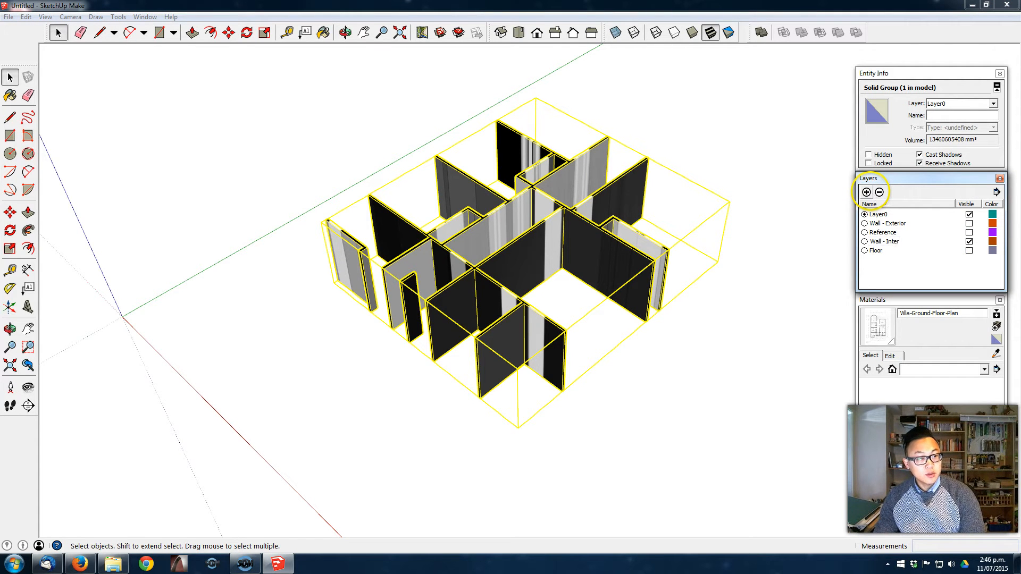
{"action": "left_click", "coordinate": [966, 104]}
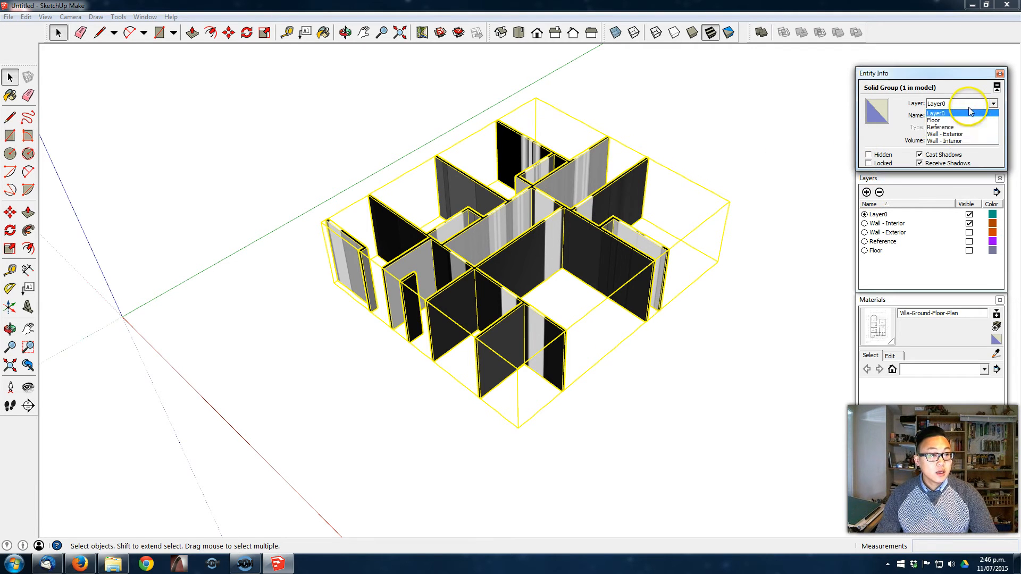
{"action": "left_click", "coordinate": [970, 142]}
{"action": "left_click", "coordinate": [782, 164]}
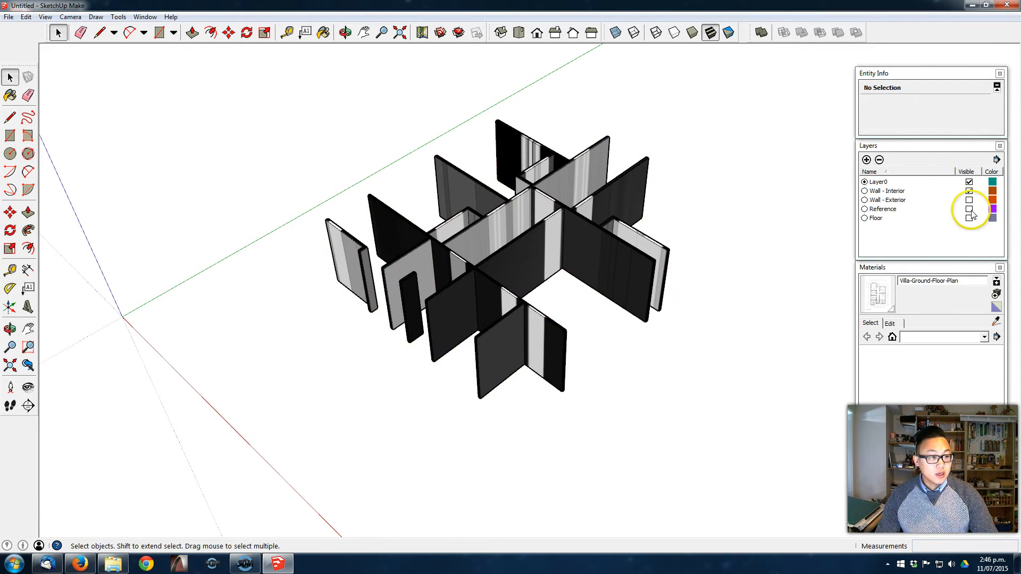
- Show the Wall - Exterior and Floor layers and inspect the floor surface inside the rooms
{"action": "left_click", "coordinate": [969, 200]}
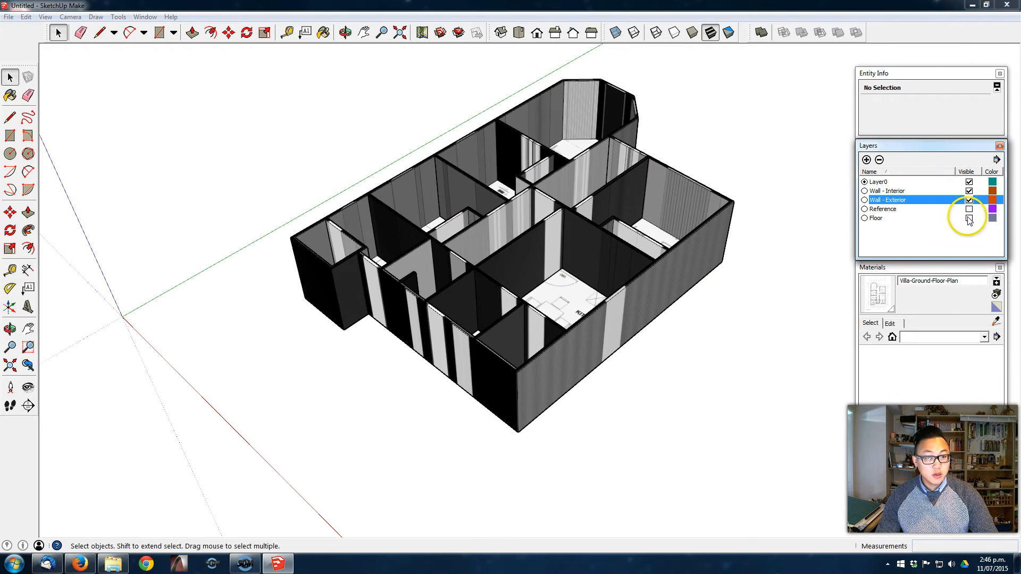
{"action": "left_click", "coordinate": [969, 219]}
{"action": "middle_click_drag", "start_coordinate": [586, 246], "coordinate": [362, 261]}
{"action": "middle_click_drag", "start_coordinate": [609, 324], "coordinate": [848, 388]}
{"action": "middle_click_drag", "start_coordinate": [569, 148], "coordinate": [720, 198]}
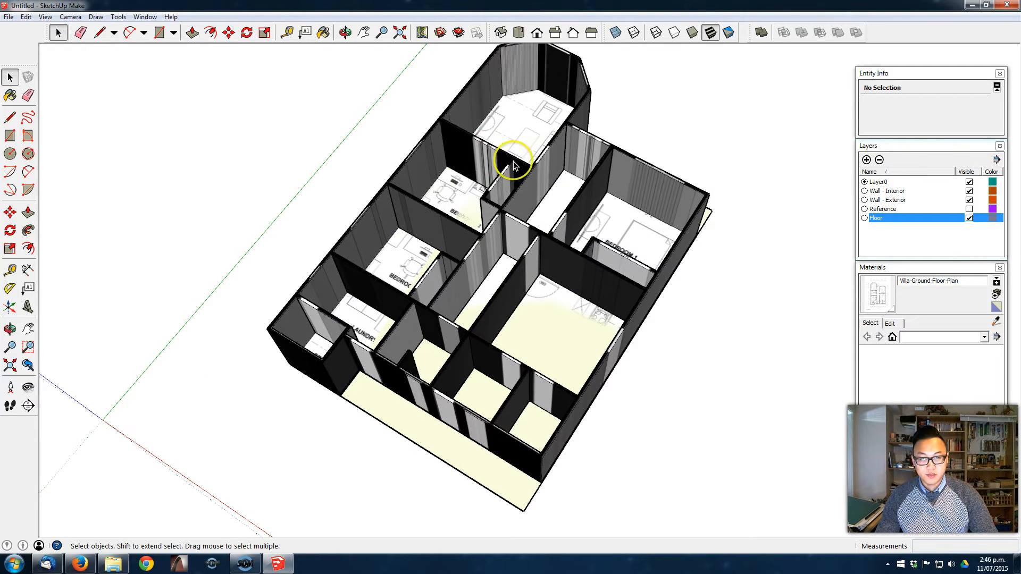
{"action": "middle_click_drag", "start_coordinate": [483, 179], "coordinate": [448, 172]}
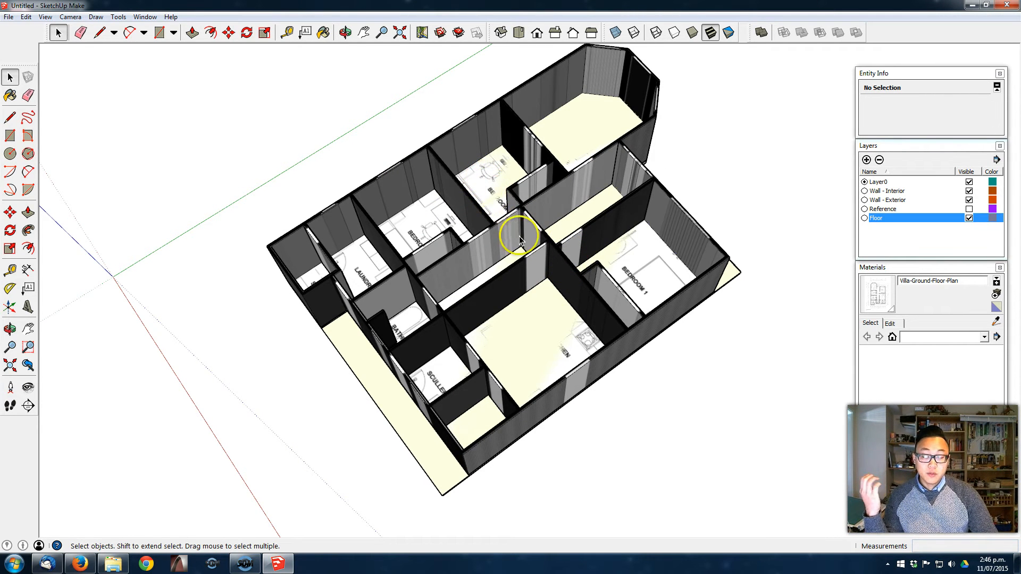
{"action": "middle_click_drag", "start_coordinate": [513, 222], "coordinate": [611, 170]}
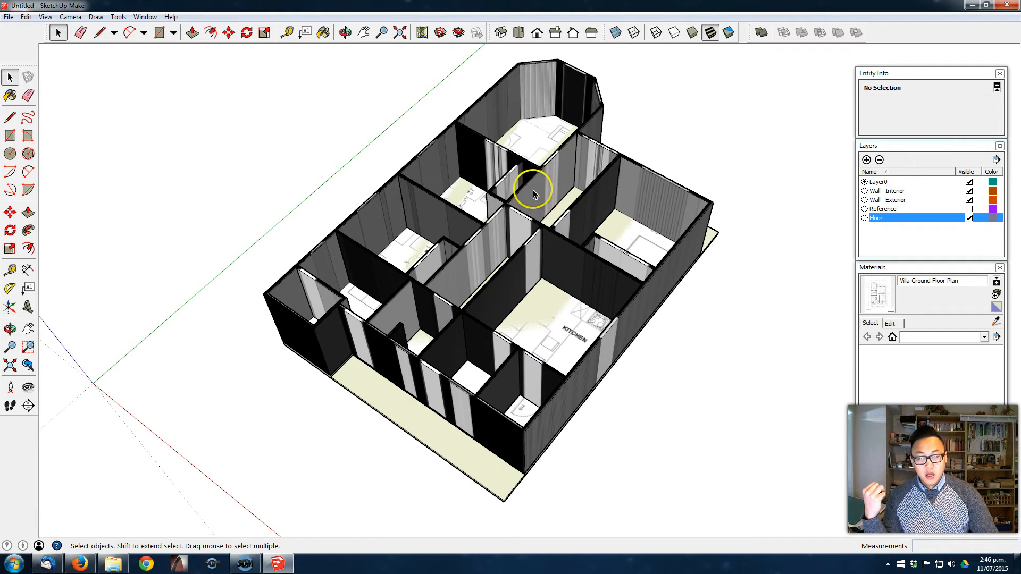
- Hide the Floor layer and delete the leftover floor plan image face lying between the walls
{"action": "left_click", "coordinate": [969, 218]}
{"action": "middle_click_drag", "start_coordinate": [599, 303], "coordinate": [548, 415]}
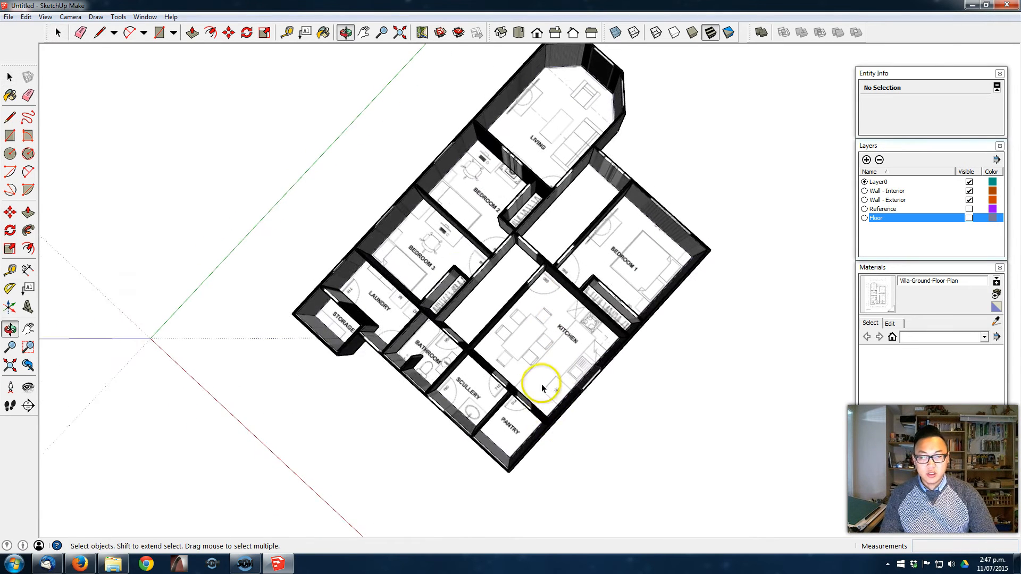
{"action": "left_click", "coordinate": [487, 202]}
{"action": "key", "text": "Delete"}
- Show the Floor layer and hide the Wall - Interior and Wall - Exterior layers
{"action": "middle_click_drag", "start_coordinate": [570, 101], "coordinate": [589, 50]}
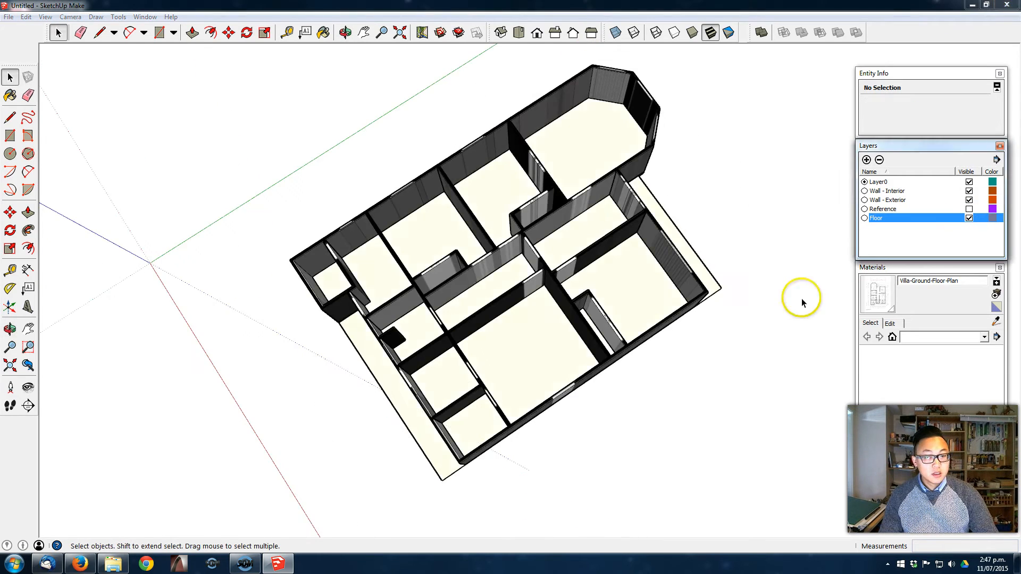
{"action": "middle_click_drag", "start_coordinate": [802, 297], "coordinate": [736, 296]}
{"action": "middle_click_drag", "start_coordinate": [669, 364], "coordinate": [579, 333]}
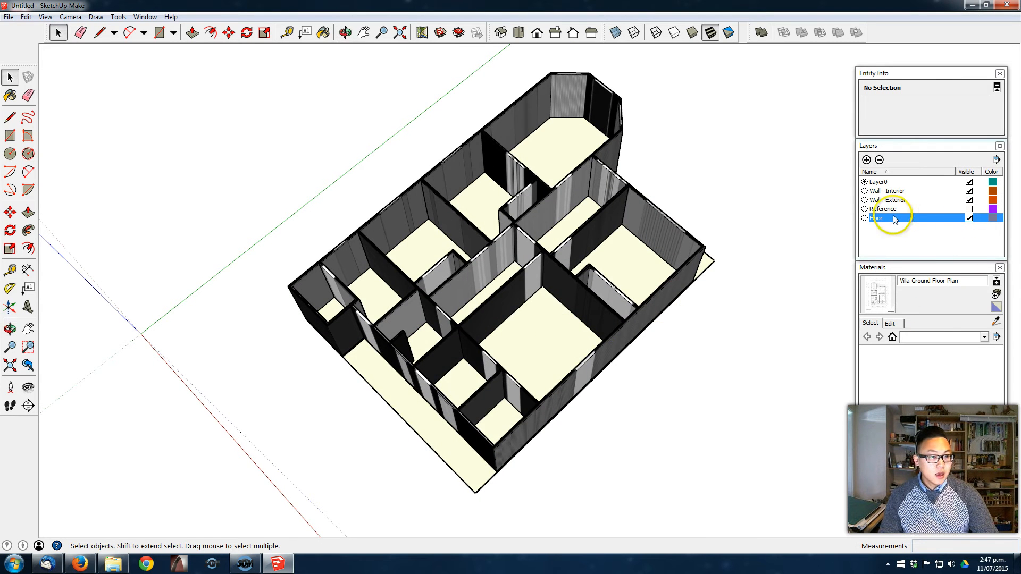
{"action": "left_click", "coordinate": [969, 191]}
{"action": "left_click", "coordinate": [969, 200]}
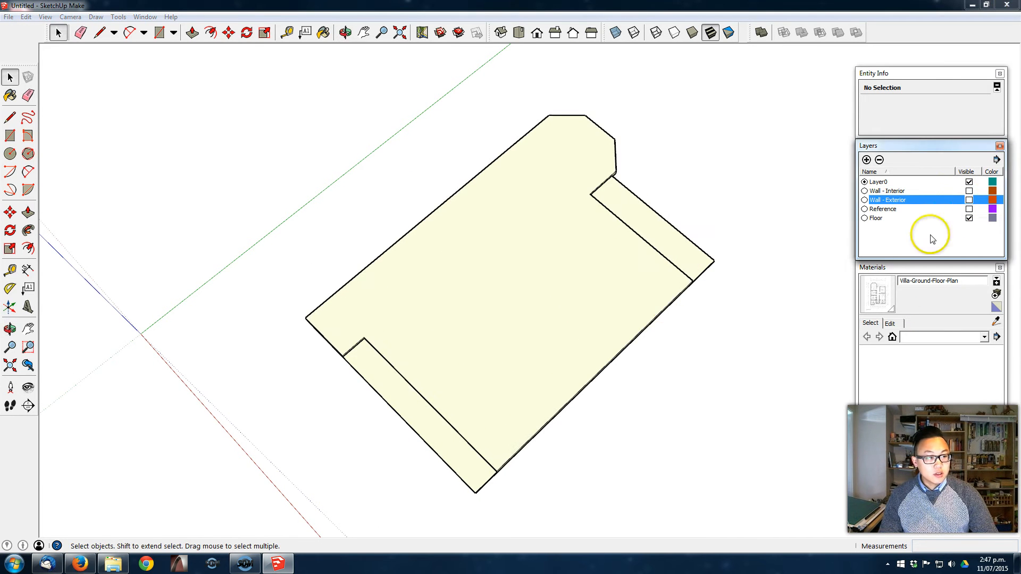
- Paint the main floor slab inside its group with the Villa-Ground-Floor-Plan material, and show both wall layers again
{"action": "double_click", "coordinate": [475, 339]}
{"action": "key", "text": "b"}
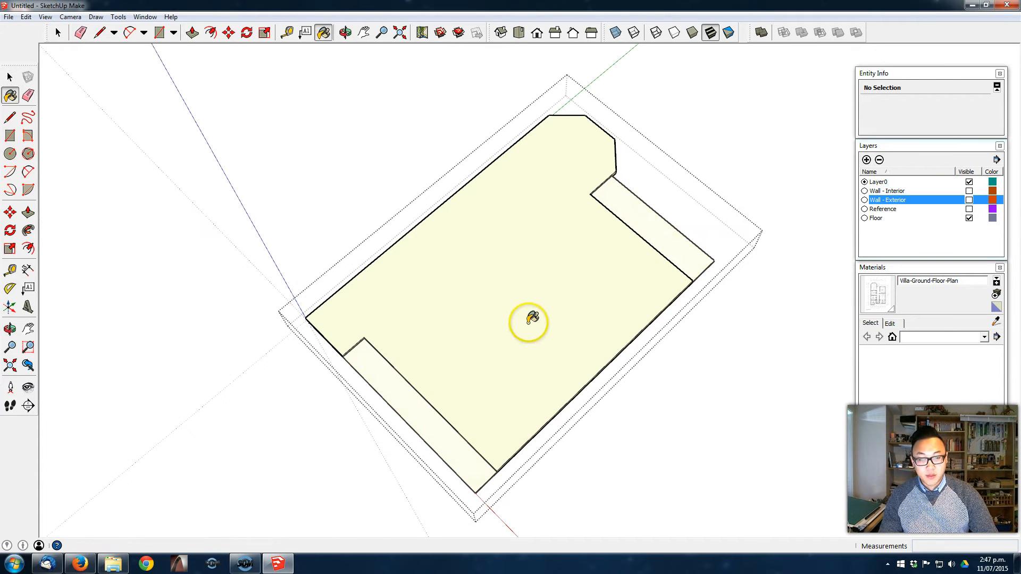
{"action": "left_click", "coordinate": [519, 279]}
{"action": "key", "text": "space"}
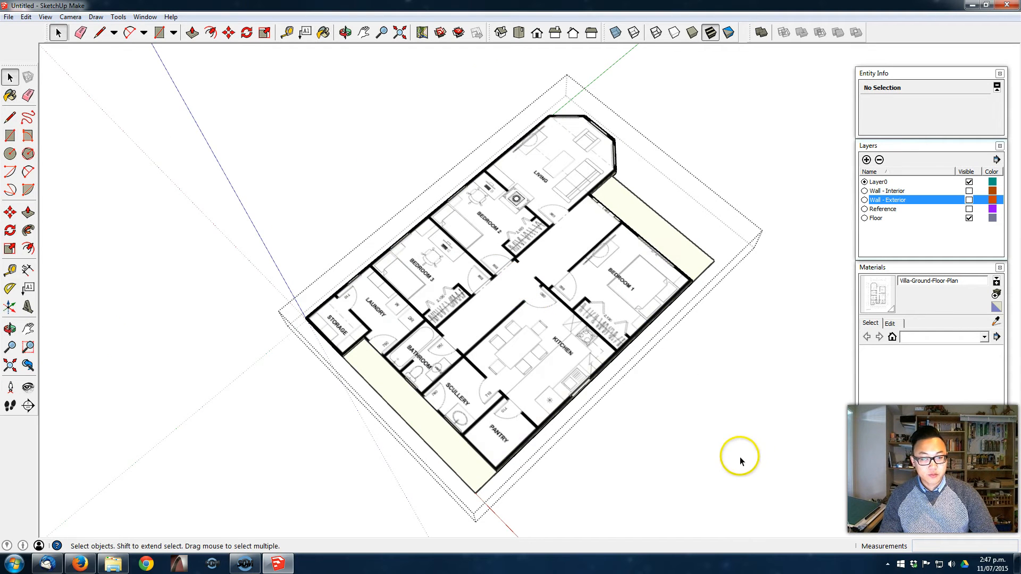
{"action": "left_click", "coordinate": [739, 458]}
{"action": "left_click", "coordinate": [970, 201]}
{"action": "left_click", "coordinate": [970, 191]}
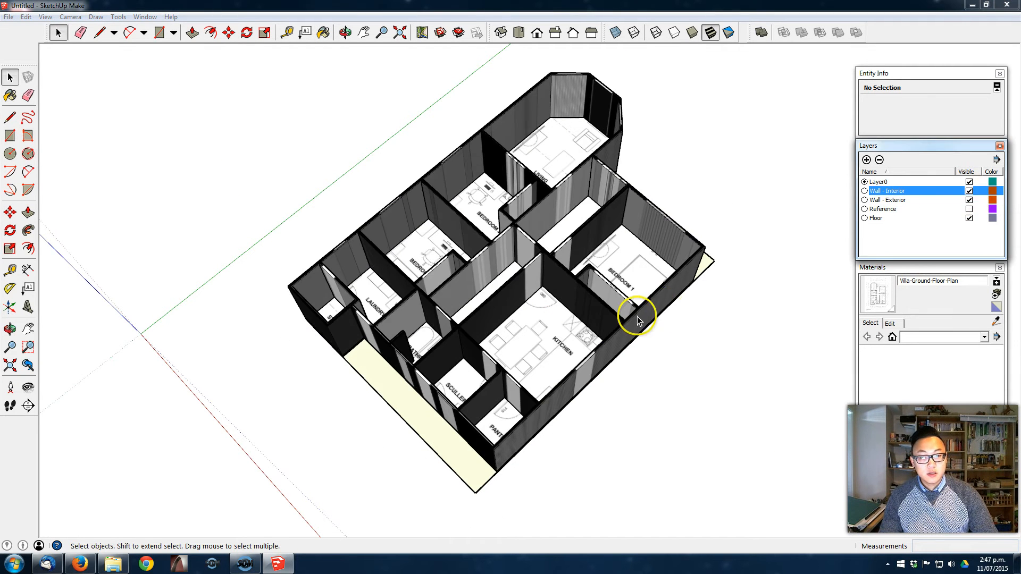
- Paint the rear veranda slab inside its group with the Villa-Ground-Floor-Plan material
{"action": "key", "text": "Escape"}
{"action": "middle_click_drag", "start_coordinate": [705, 437], "coordinate": [697, 500]}
{"action": "middle_click_drag", "start_coordinate": [680, 381], "coordinate": [797, 234]}
{"action": "double_click", "coordinate": [477, 471]}
{"action": "triple_click", "coordinate": [477, 468]}
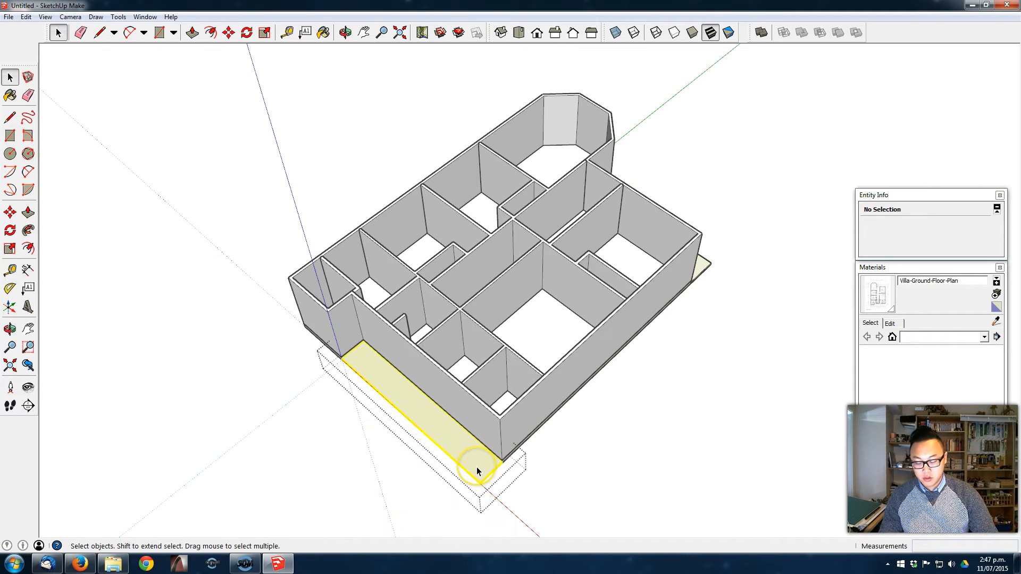
{"action": "key", "text": "Escape"}
{"action": "double_click", "coordinate": [464, 441]}
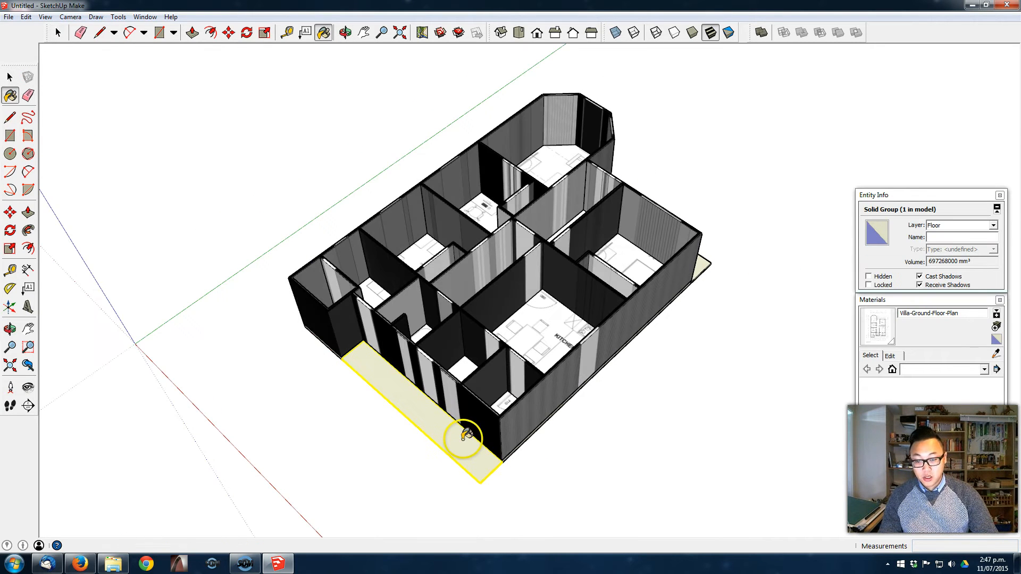
- Paint the front veranda slab beside the bay window with the Villa-Ground-Floor-Plan material, inside its group
{"action": "key", "text": "Escape"}
{"action": "mouse_move", "coordinate": [707, 303]}
{"action": "middle_mouse_down"}
{"action": "mouse_move", "coordinate": [520, 353]}
{"action": "mouse_move", "coordinate": [418, 410]}
{"action": "mouse_move", "coordinate": [655, 378]}
{"action": "middle_mouse_up"}
{"action": "double_click", "coordinate": [655, 377]}
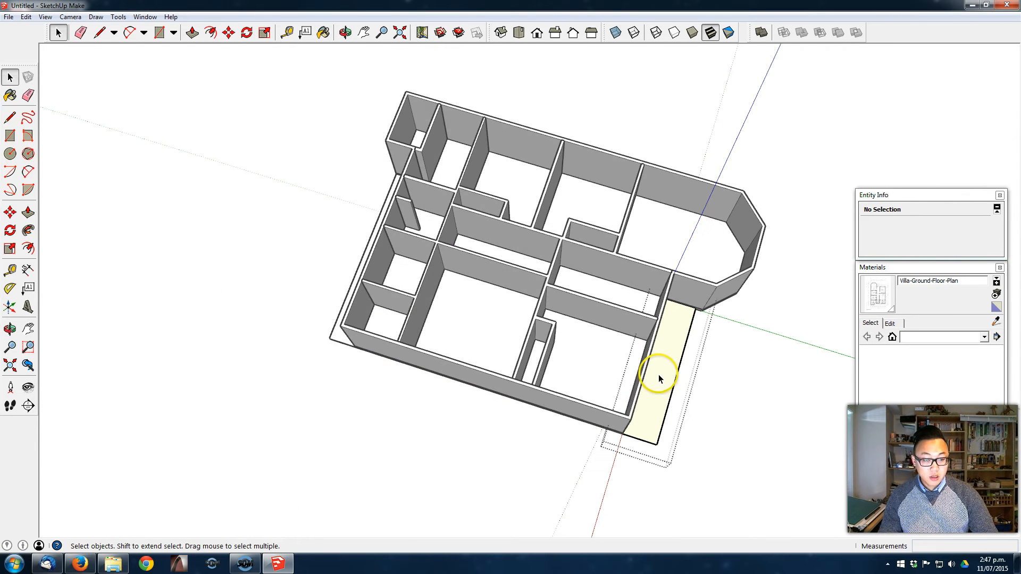
{"action": "key", "text": "b"}
{"action": "left_click", "coordinate": [662, 367]}
{"action": "key", "text": "space"}
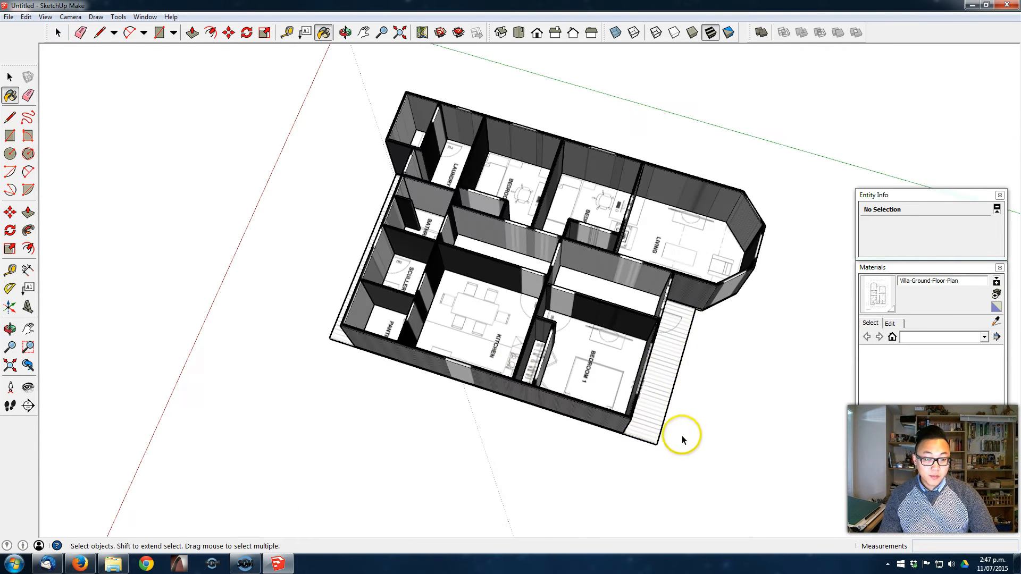
- Switch to the reference renders and examine the veranda posts and railings in VIZ_0012.png and VIZ_0013.png
{"action": "mouse_move", "coordinate": [683, 433]}
{"action": "middle_mouse_down"}
{"action": "mouse_move", "coordinate": [249, 256]}
{"action": "mouse_move", "coordinate": [477, 302]}
{"action": "mouse_move", "coordinate": [298, 282]}
{"action": "middle_mouse_up"}
{"action": "middle_click_drag", "start_coordinate": [504, 289], "coordinate": [491, 235]}
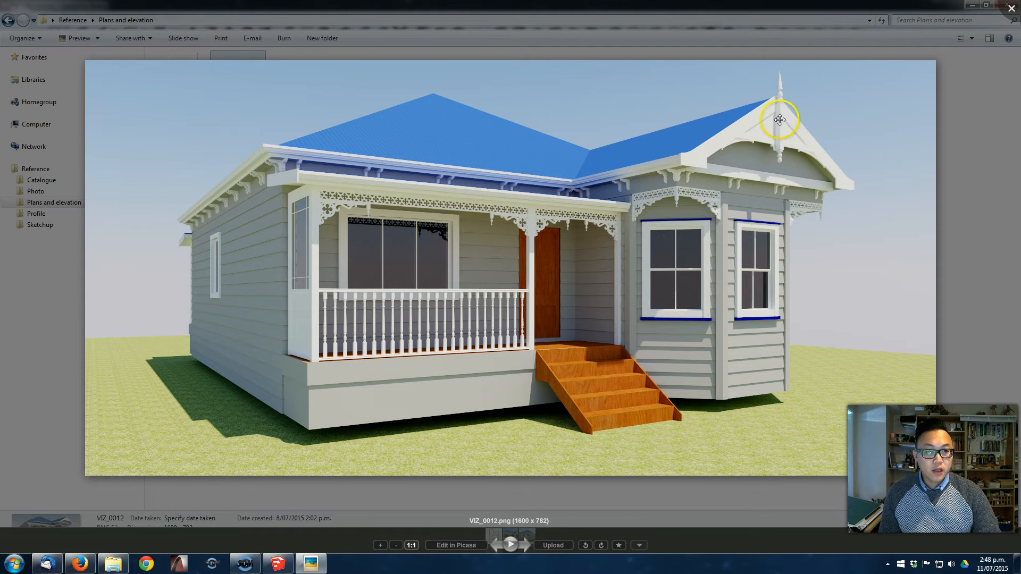
{"action": "key", "text": "Right"}
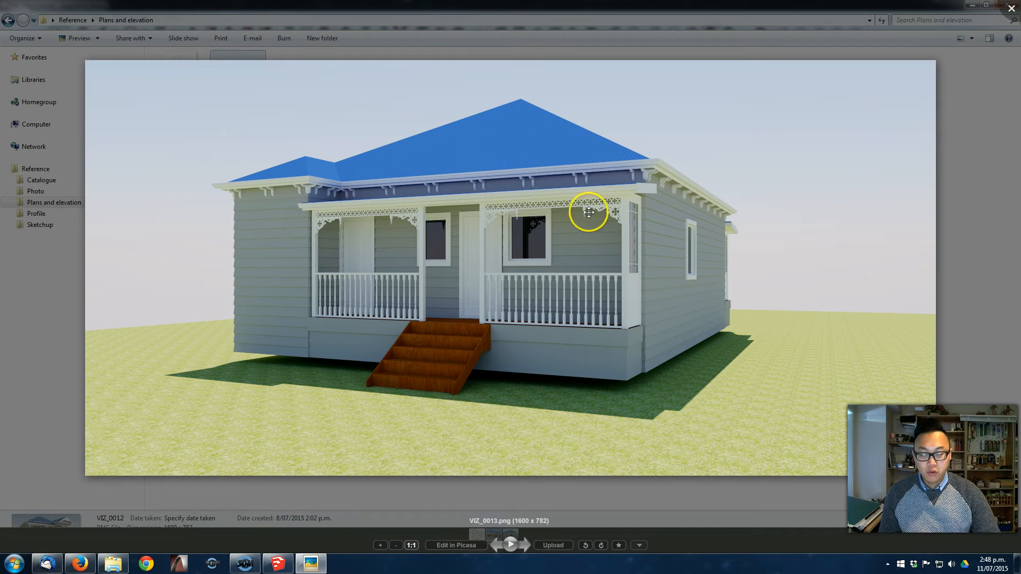
{"action": "key", "text": "Left"}
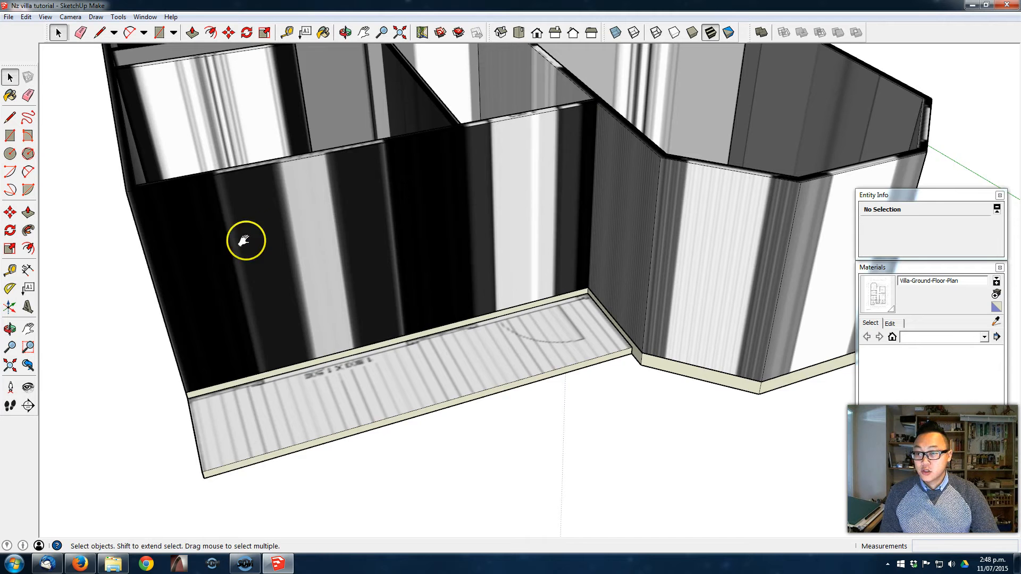
- Draw a 90 x 90 mm rectangle on the front veranda slab near its outer corner
{"action": "middle_click_drag", "start_coordinate": [226, 248], "coordinate": [283, 228], "text": "shift"}
{"action": "left_click", "coordinate": [9, 136]}
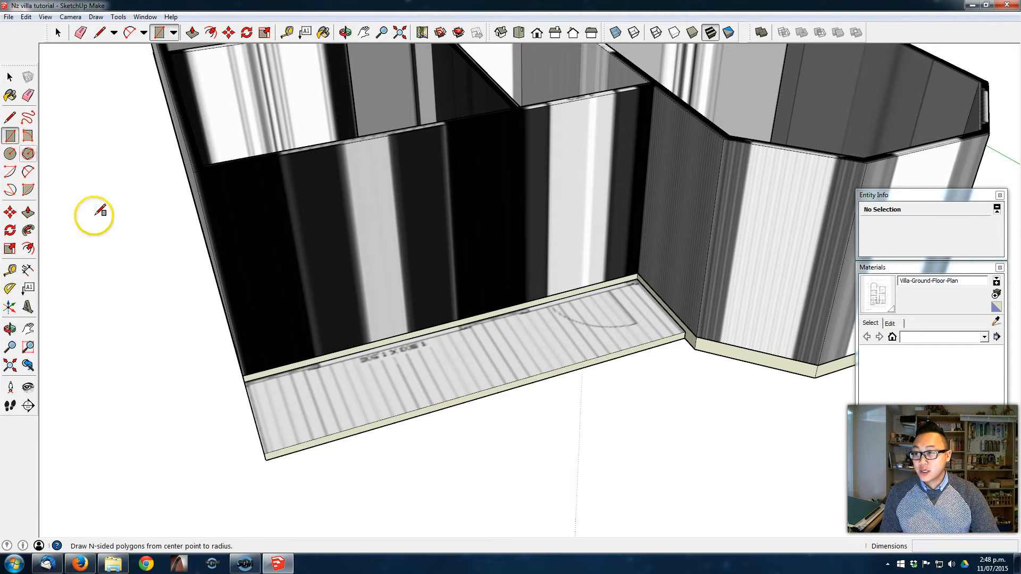
{"action": "scroll", "coordinate": [287, 418], "scroll_direction": "up", "scroll_amount": 2}
{"action": "left_click", "coordinate": [281, 424]}
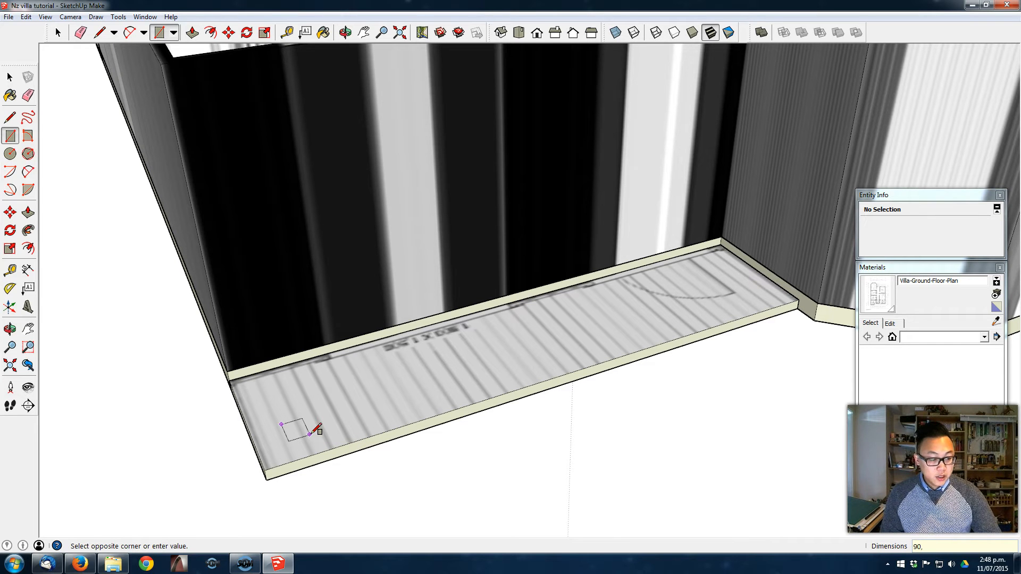
{"action": "key", "text": "Return"}
- Push/Pull the small square on the front veranda up to a 2100 mm high post
{"action": "middle_click_drag", "start_coordinate": [268, 405], "coordinate": [319, 447]}
{"action": "scroll", "coordinate": [319, 446], "scroll_direction": "down", "scroll_amount": 3}
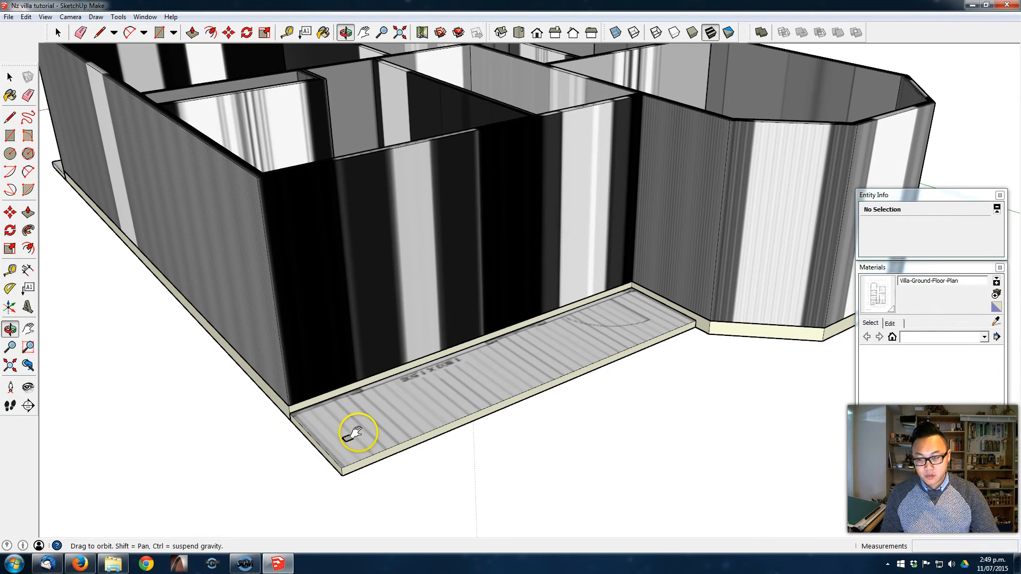
{"action": "key", "text": "p"}
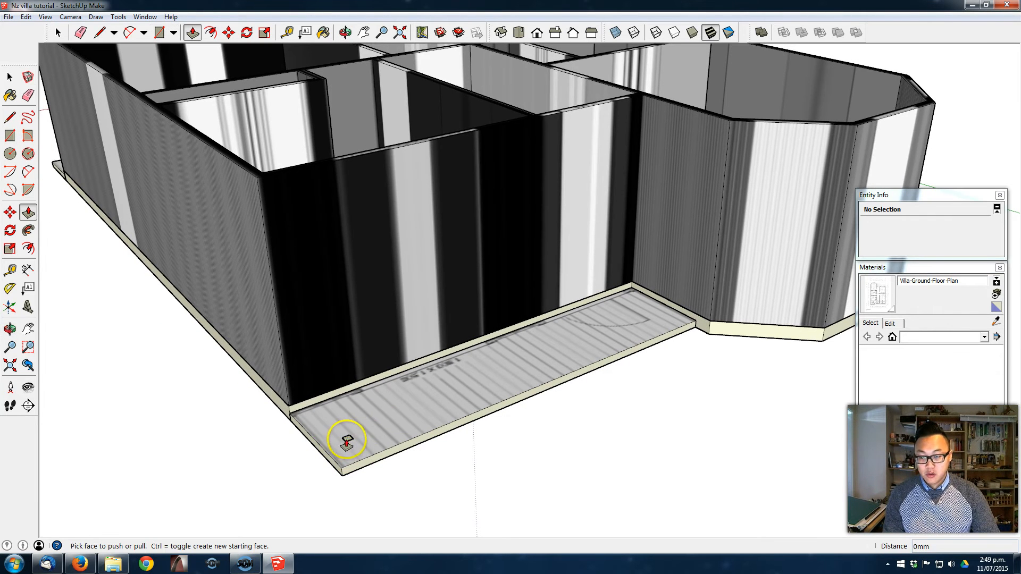
{"action": "left_click", "coordinate": [346, 438]}
{"action": "left_click", "coordinate": [337, 351]}
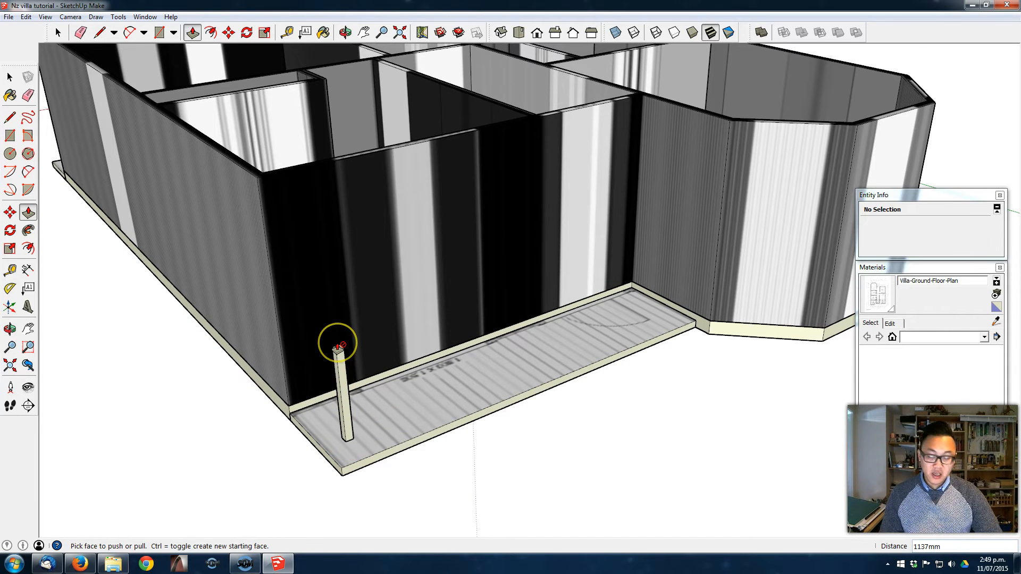
{"action": "key", "text": "Return"}
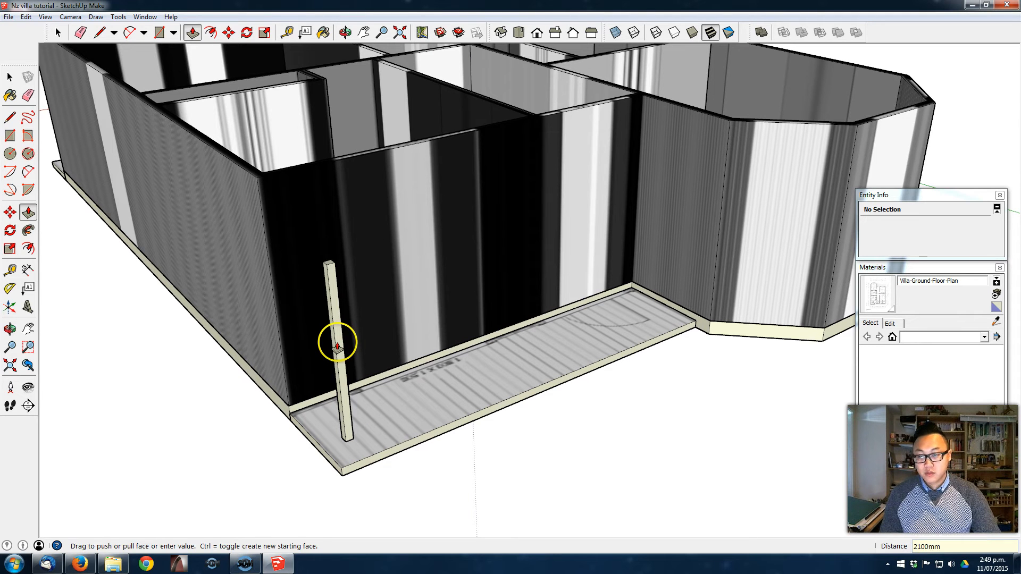
- Make the whole post a component named Front Post
{"action": "key", "text": "space"}
{"action": "triple_click", "coordinate": [338, 347]}
{"action": "right_click", "coordinate": [339, 347]}
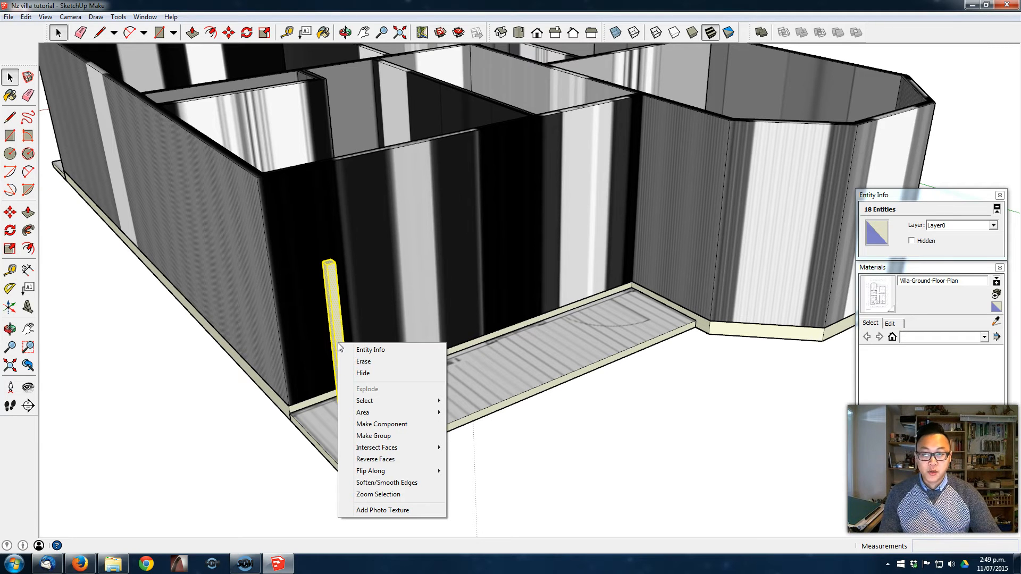
{"action": "left_click", "coordinate": [406, 424]}
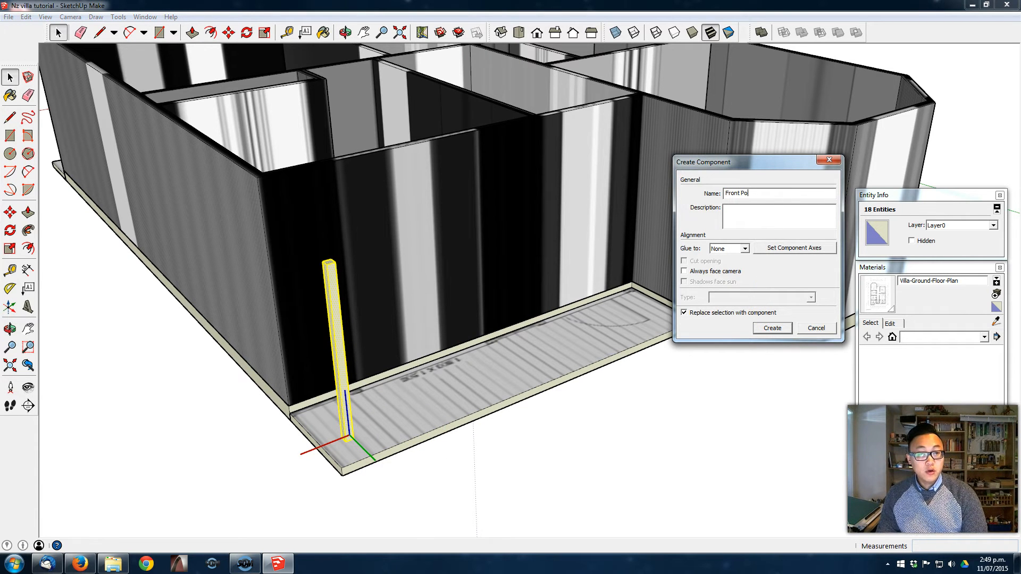
{"action": "left_click", "coordinate": [772, 328]}
- Move the Front Post by its base corner onto the outer corner of the front veranda slab
{"action": "scroll", "coordinate": [335, 424], "scroll_direction": "up", "scroll_amount": 3}
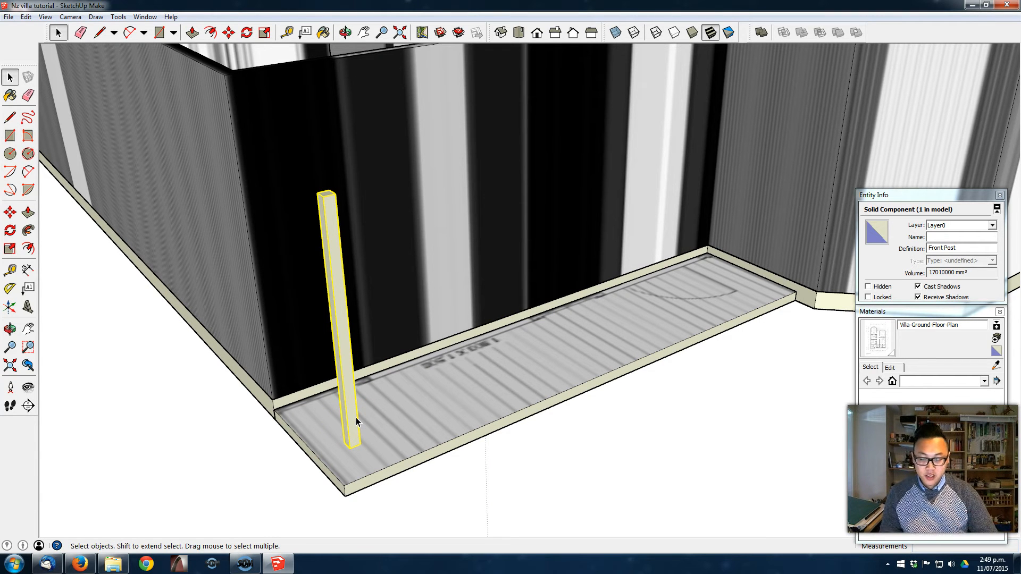
{"action": "key", "text": "m"}
{"action": "left_click", "coordinate": [349, 449]}
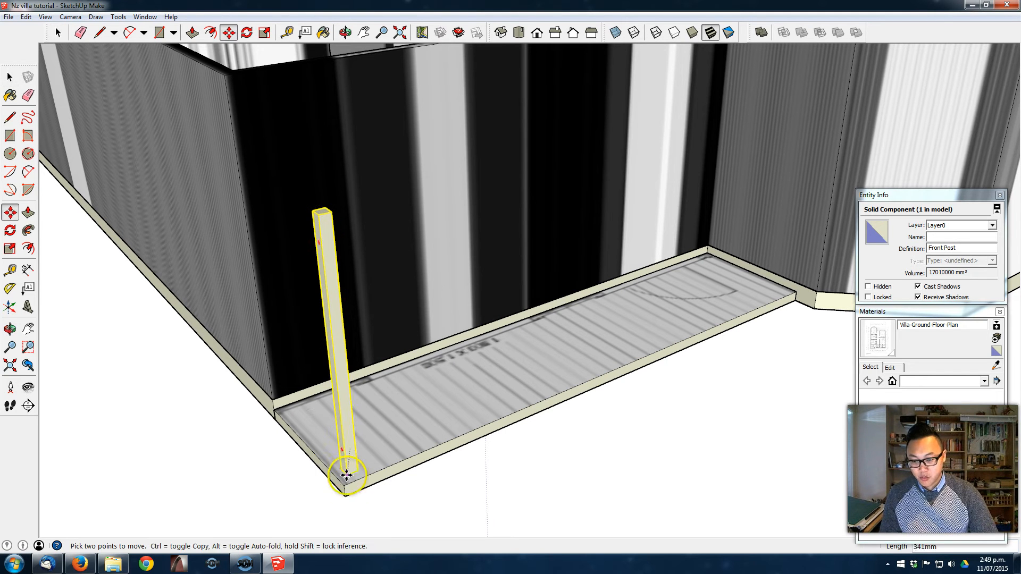
{"action": "left_click", "coordinate": [346, 488]}
- Offset the Front Post 50 mm inward from the outer corner of the veranda slab
{"action": "left_click", "coordinate": [345, 486]}
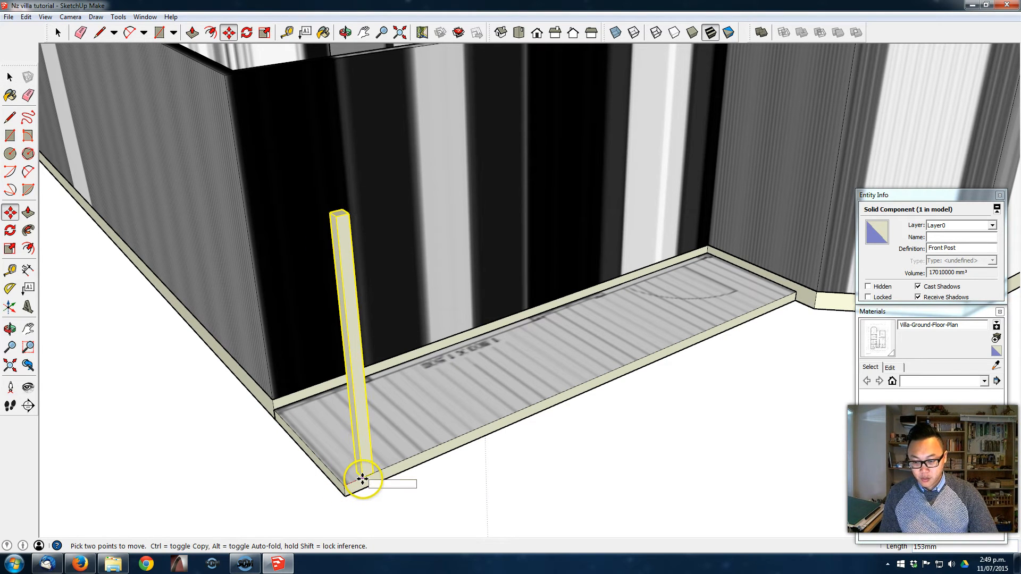
{"action": "scroll", "coordinate": [358, 481], "scroll_direction": "up", "scroll_amount": 2}
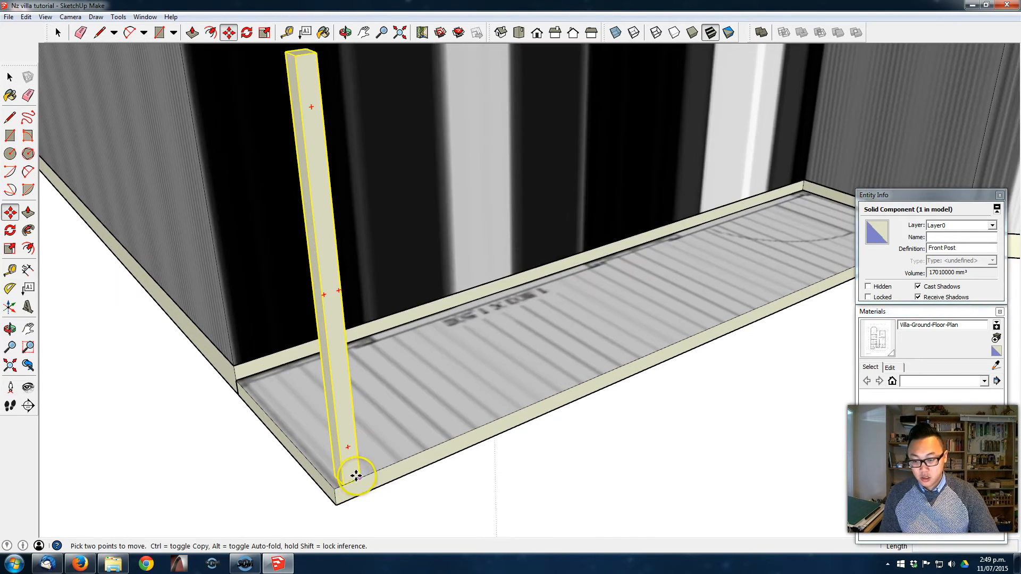
{"action": "type", "text": "50"}
{"action": "key", "text": "Return"}
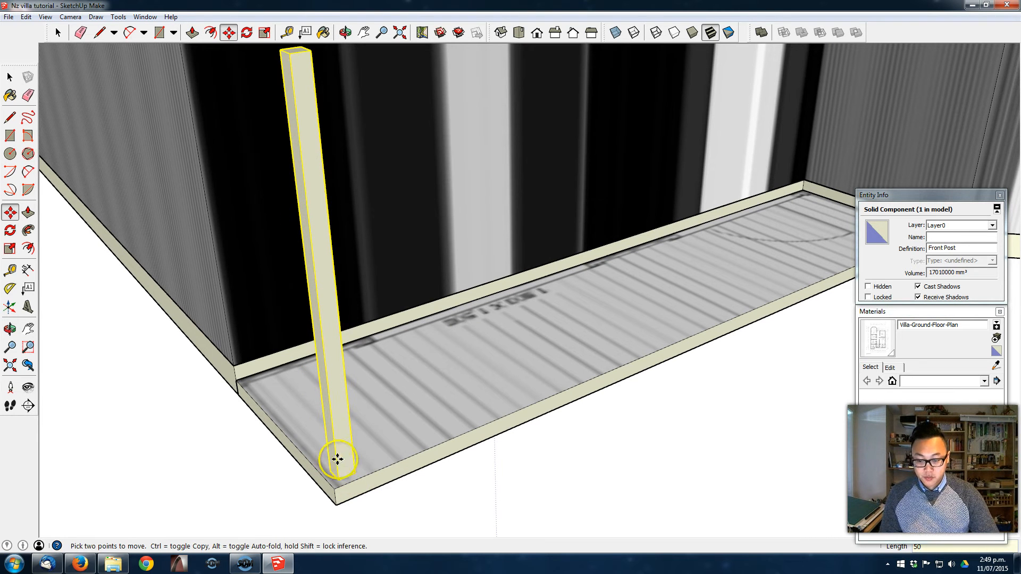
- Copy the Front Post 3500 mm along the veranda's front edge, and collapse Materials and move Entity Info clear of the measurement value
{"action": "key", "text": "ctrl"}
{"action": "left_click", "coordinate": [354, 477]}
{"action": "middle_click_drag", "start_coordinate": [597, 369], "coordinate": [445, 409]}
{"action": "scroll", "coordinate": [595, 394], "scroll_direction": "down", "scroll_amount": 3}
{"action": "middle_click_drag", "start_coordinate": [747, 374], "coordinate": [470, 365]}
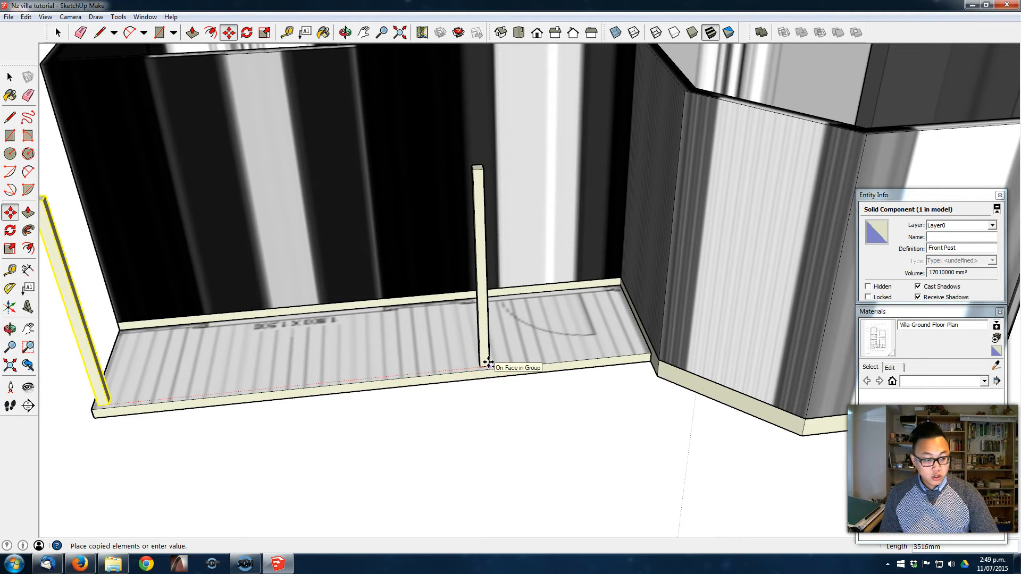
{"action": "left_click", "coordinate": [488, 363]}
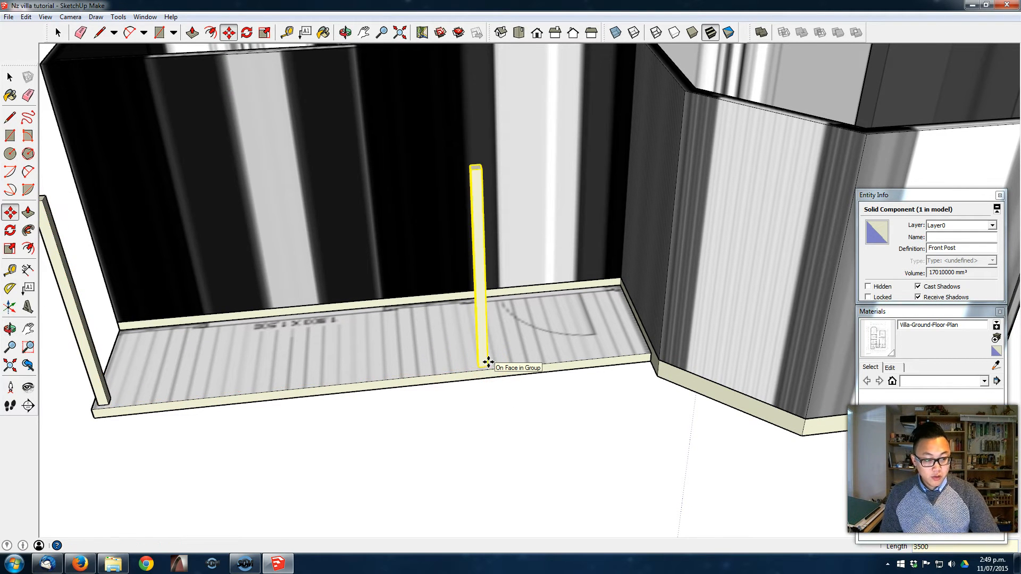
{"action": "left_click", "coordinate": [915, 312]}
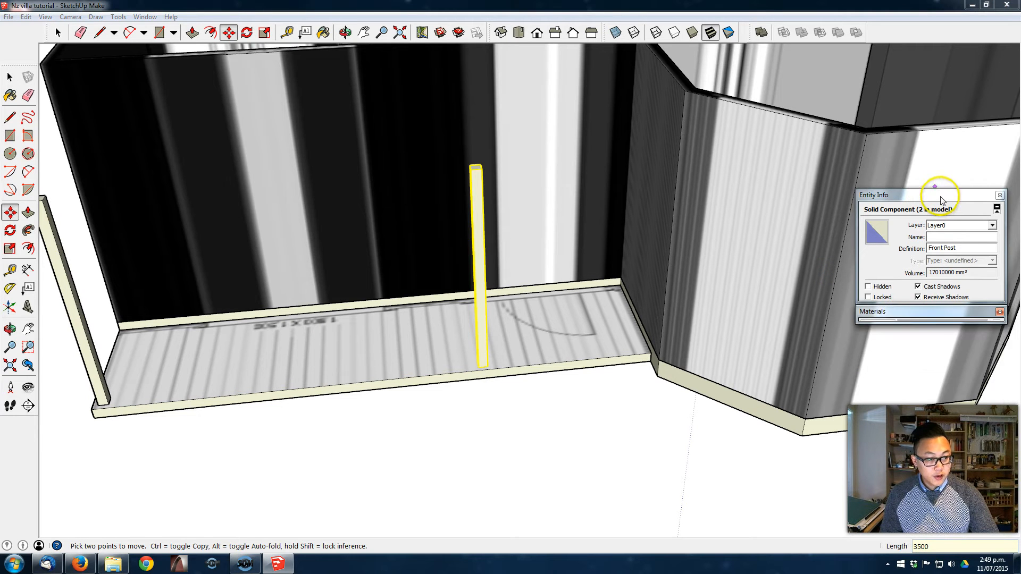
{"action": "left_click_drag", "start_coordinate": [940, 195], "coordinate": [953, 89]}
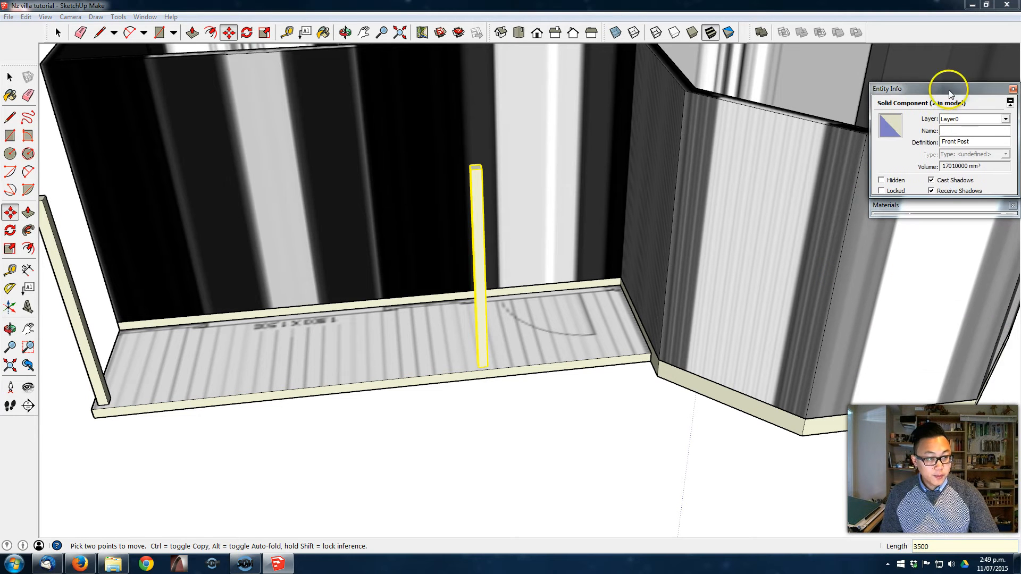
{"action": "key", "text": "ctrl"}
{"action": "left_click", "coordinate": [485, 365]}
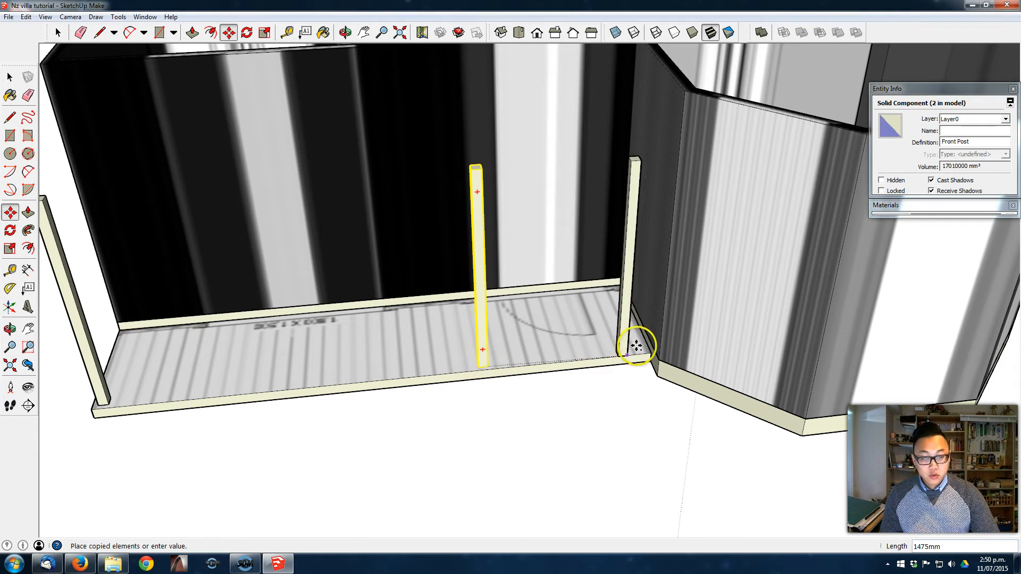
{"action": "left_click", "coordinate": [10, 212]}
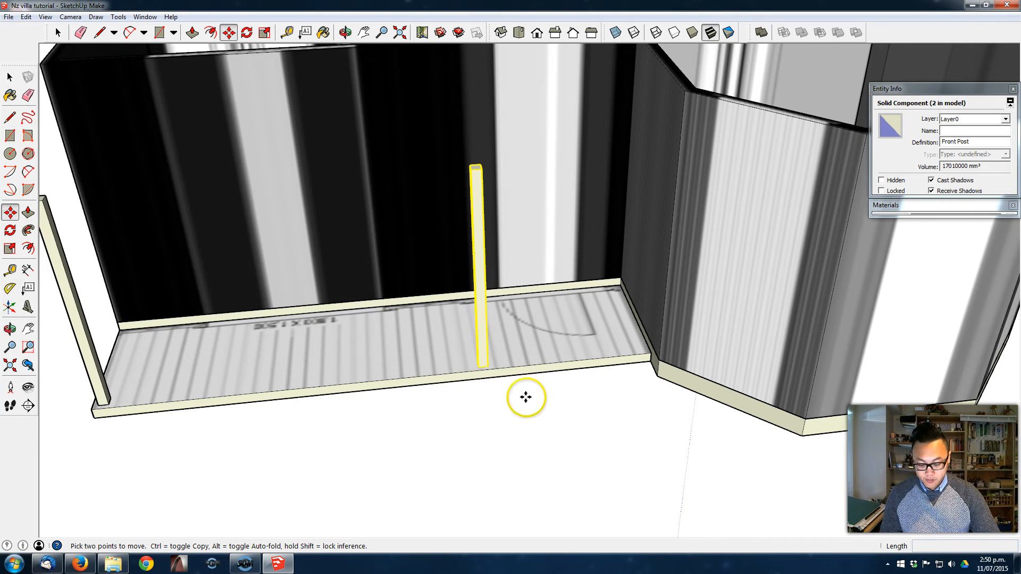
- Copy the second Front Post along the veranda's front edge towards the bay window
{"action": "scroll", "coordinate": [488, 364], "scroll_direction": "up", "scroll_amount": 2}
{"action": "left_click", "coordinate": [488, 364]}
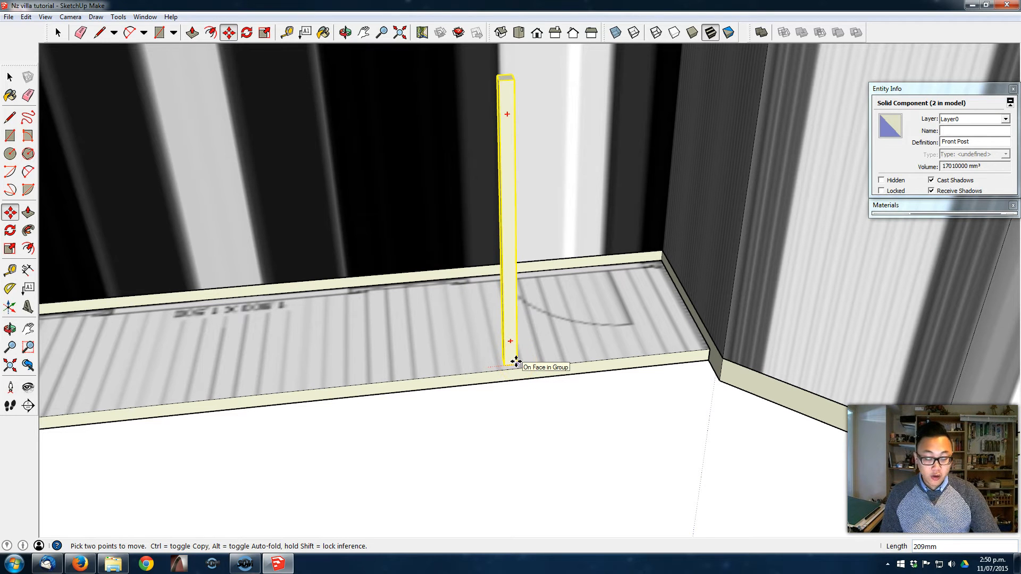
{"action": "key", "text": "ctrl"}
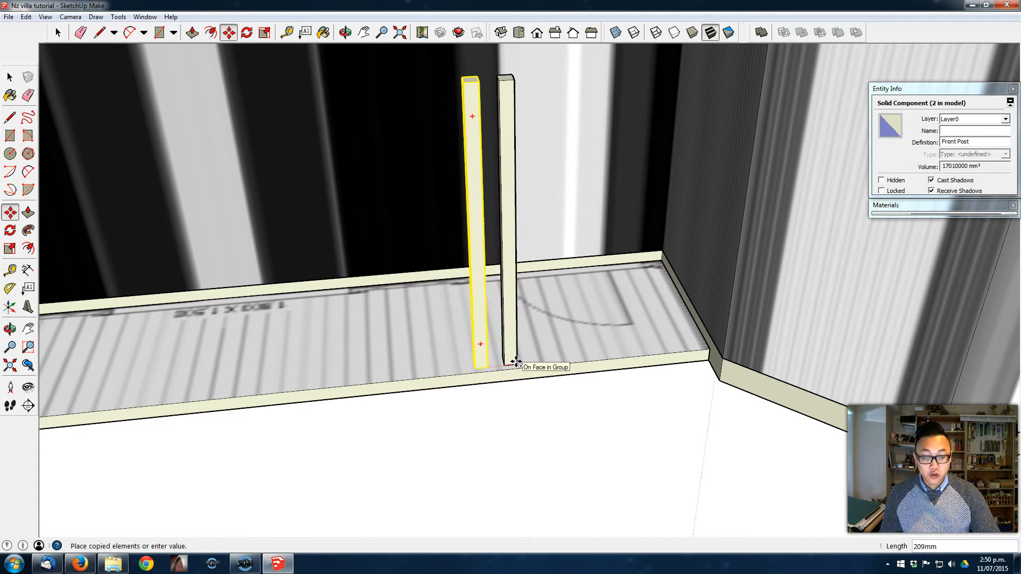
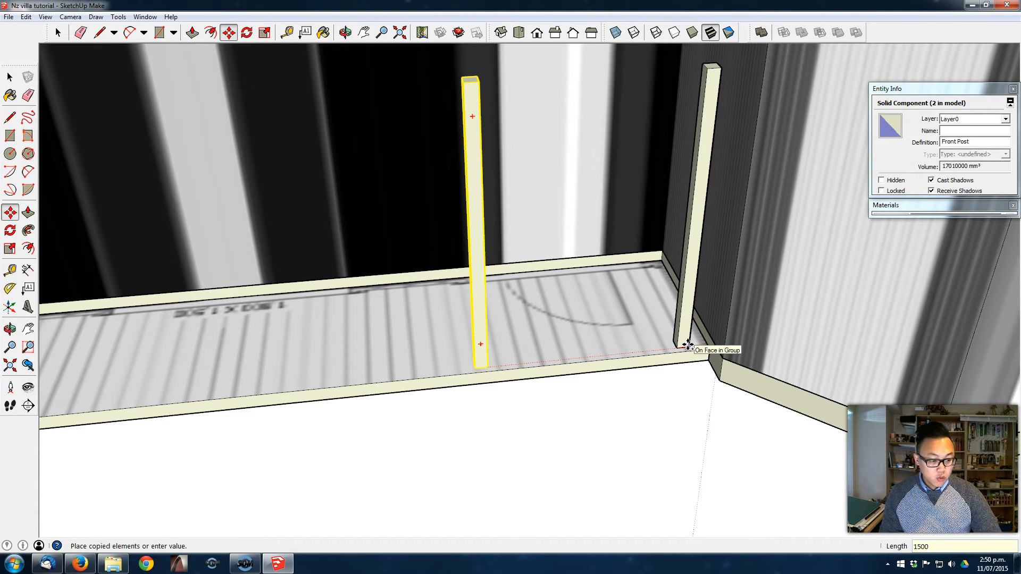
- Place the copied Front Post 1500 mm from the second post along the veranda's front edge
{"action": "left_click", "coordinate": [688, 346]}
{"action": "middle_click_drag", "start_coordinate": [650, 376], "coordinate": [630, 336]}
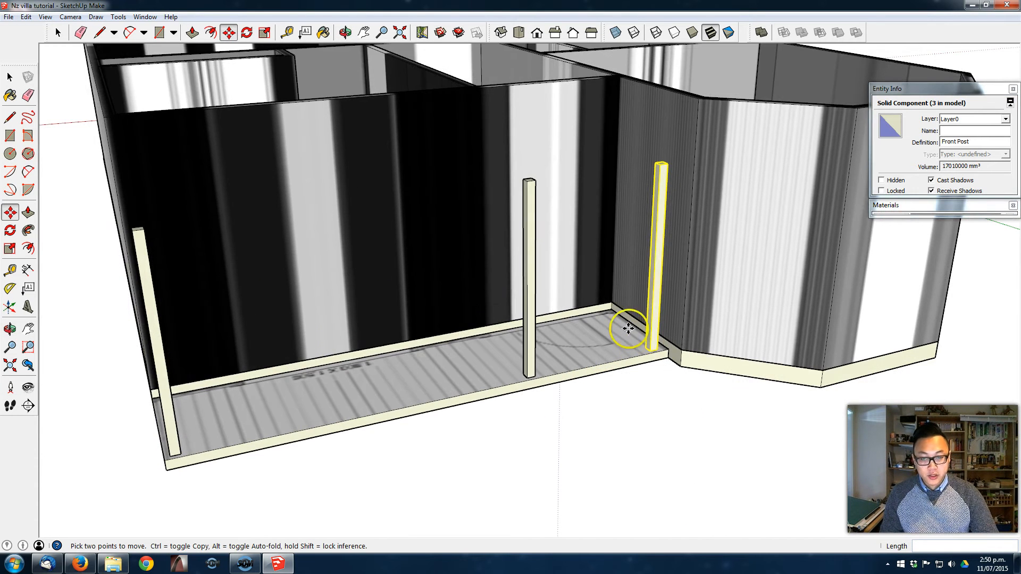
{"action": "middle_click_drag", "start_coordinate": [304, 358], "coordinate": [593, 342]}
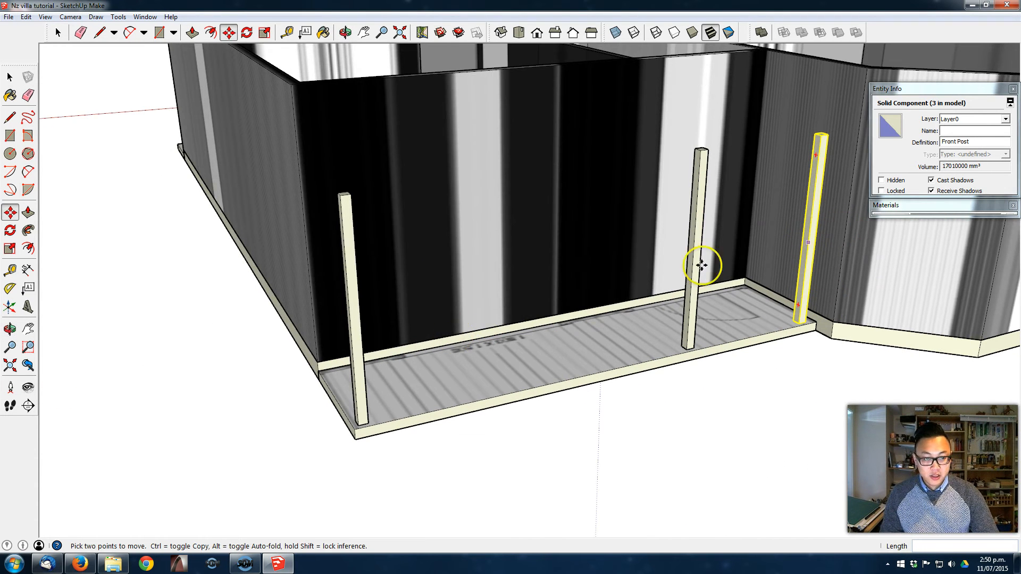
- Open the corner Front Post component, draw a trial line across its front face, undo the line and close the component
{"action": "key", "text": "space"}
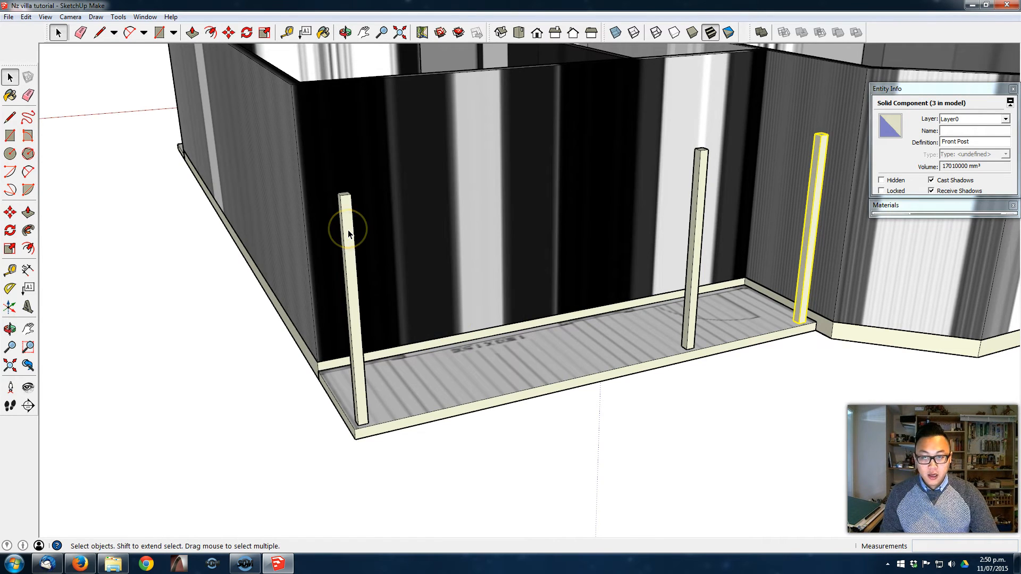
{"action": "double_click", "coordinate": [348, 235]}
{"action": "triple_click", "coordinate": [349, 234]}
{"action": "middle_click_drag", "start_coordinate": [350, 234], "coordinate": [394, 282]}
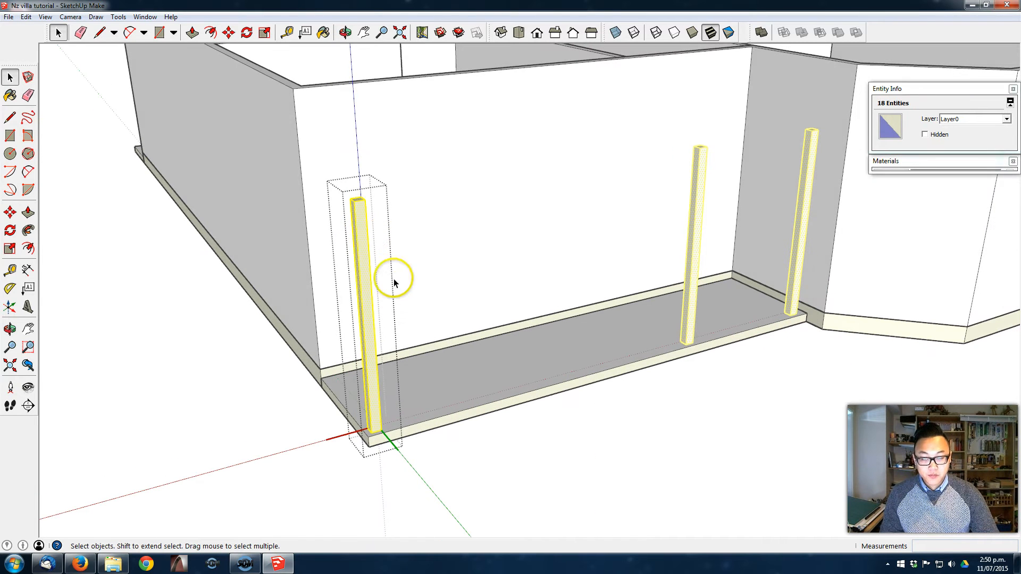
{"action": "left_click", "coordinate": [359, 227]}
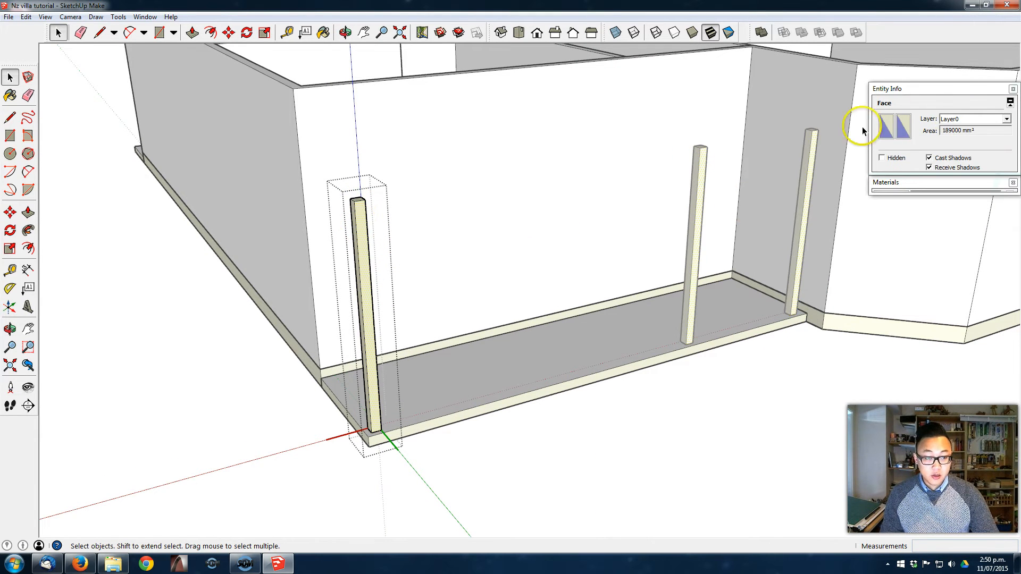
{"action": "scroll", "coordinate": [388, 244], "scroll_direction": "up", "scroll_amount": 2}
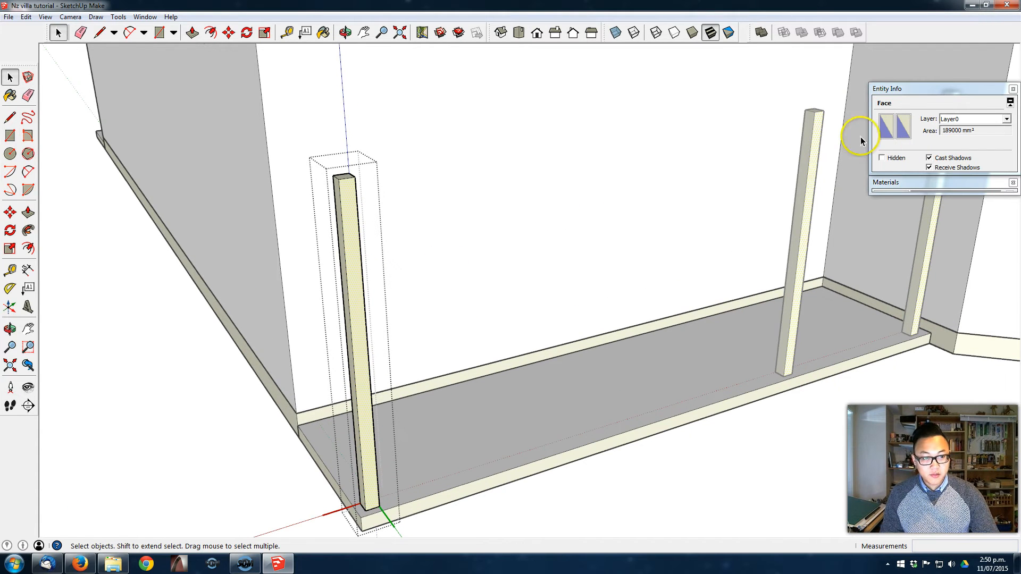
{"action": "left_click", "coordinate": [343, 181]}
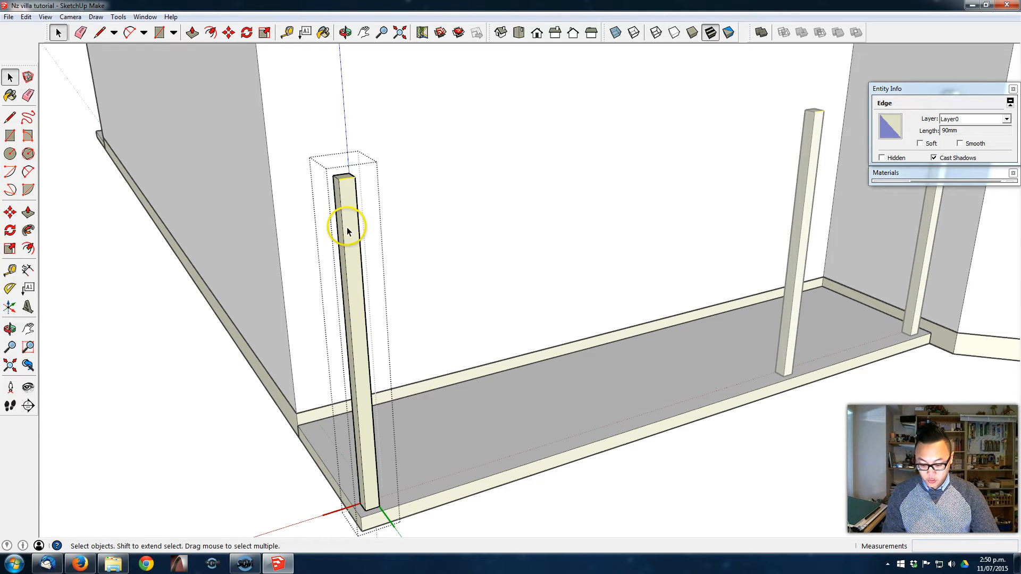
{"action": "key", "text": "l"}
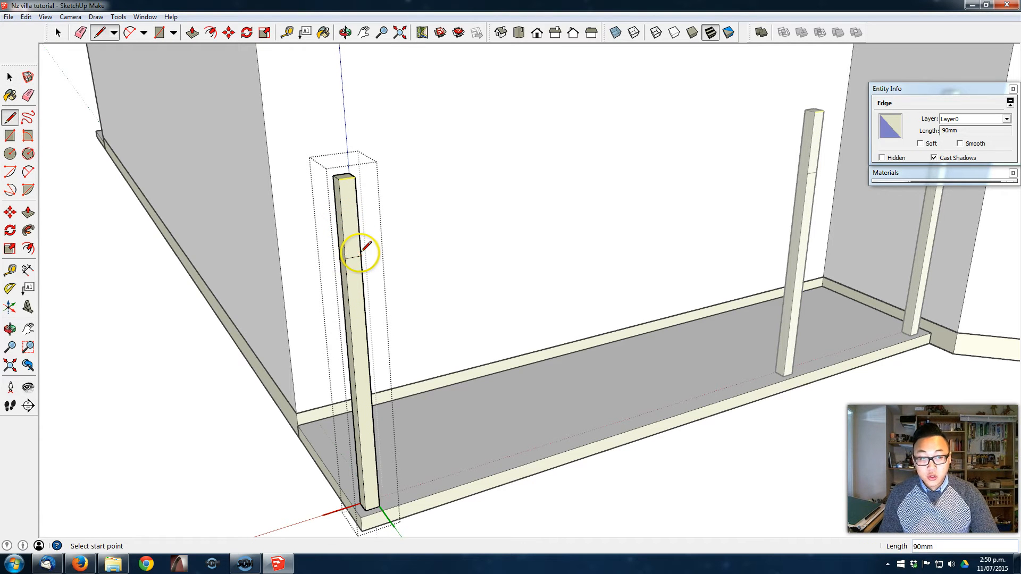
{"action": "scroll", "coordinate": [808, 235], "scroll_direction": "down", "scroll_amount": 5}
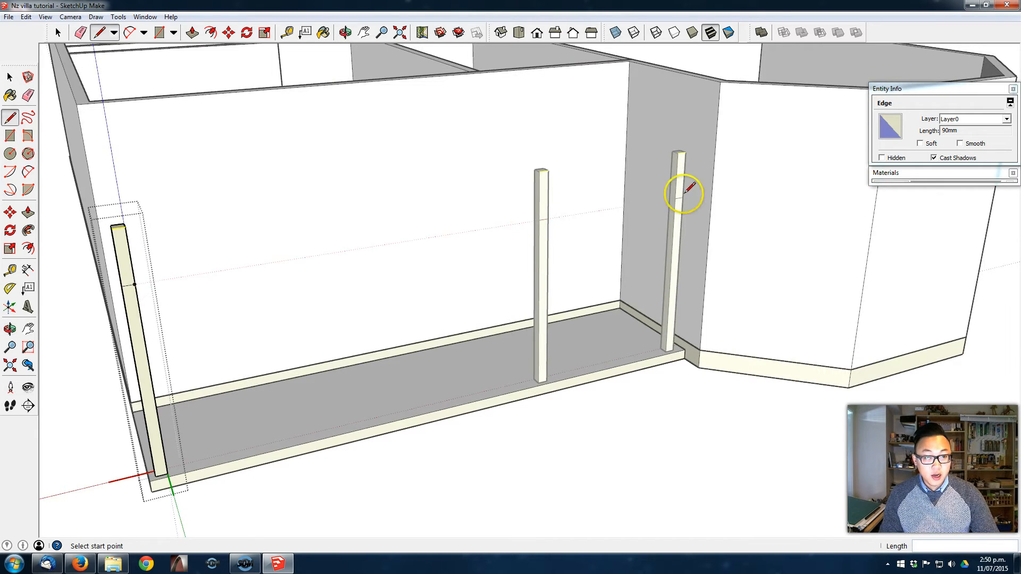
{"action": "middle_click_drag", "start_coordinate": [360, 257], "coordinate": [410, 247]}
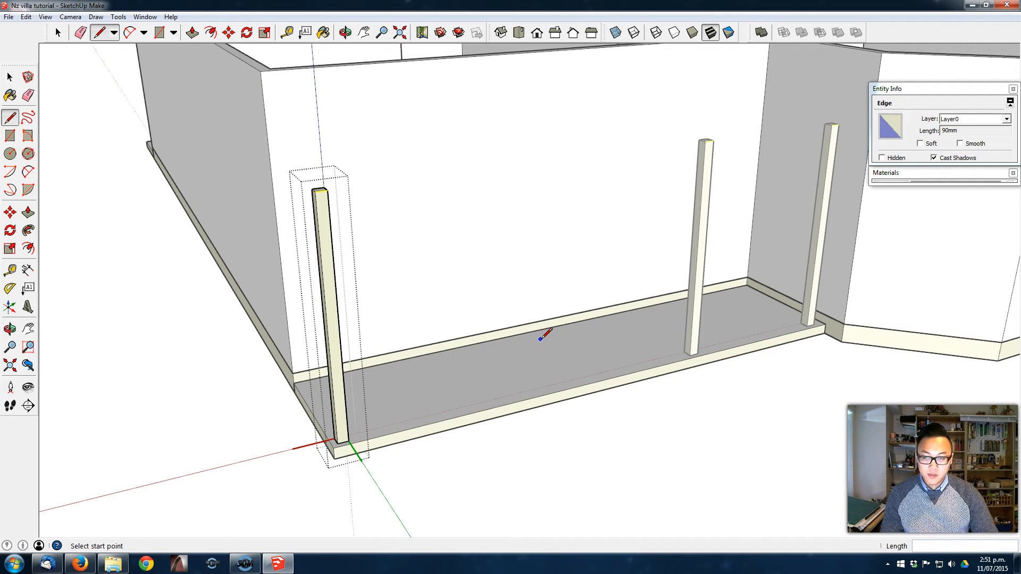
{"action": "key", "text": "space"}
{"action": "left_click", "coordinate": [577, 484]}
- Copy the corner Front Post 1000 mm along the veranda's short side towards the house wall
{"action": "middle_click_drag", "start_coordinate": [490, 415], "coordinate": [606, 362]}
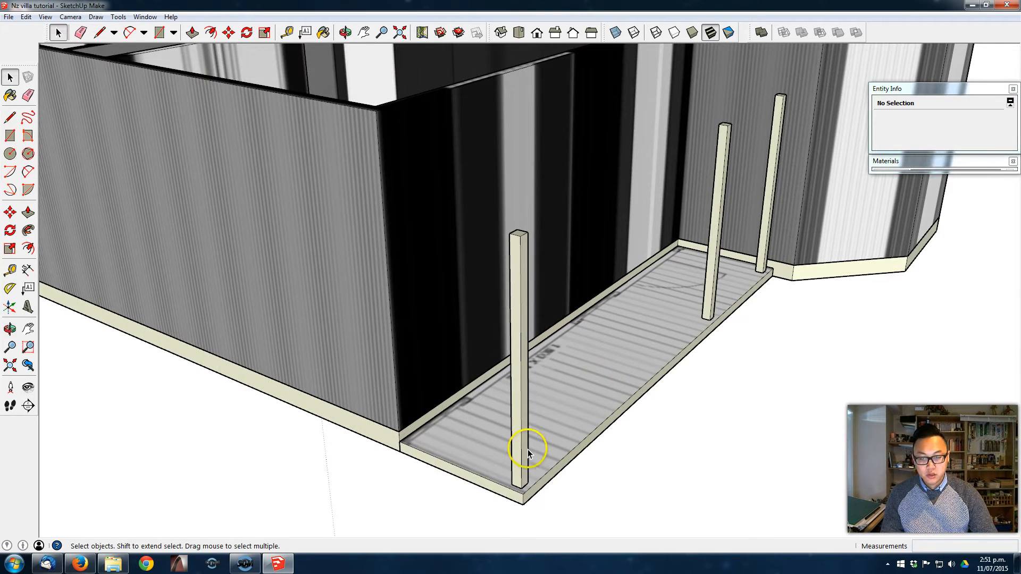
{"action": "scroll", "coordinate": [531, 452], "scroll_direction": "up", "scroll_amount": 2}
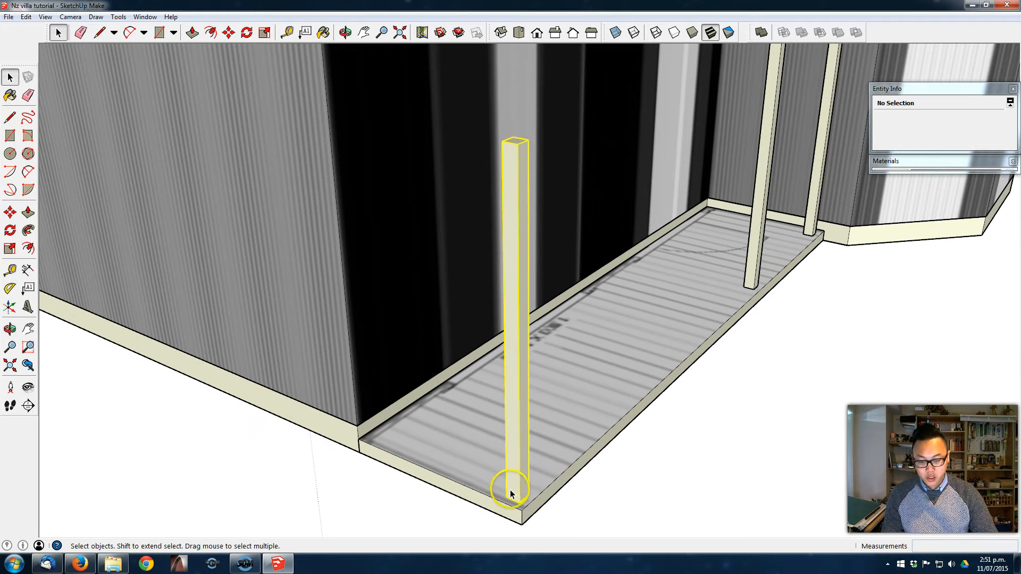
{"action": "left_click", "coordinate": [510, 490]}
{"action": "scroll", "coordinate": [509, 488], "scroll_direction": "up", "scroll_amount": 1}
{"action": "key", "text": "m"}
{"action": "left_click", "coordinate": [507, 493]}
{"action": "key", "text": "ctrl"}
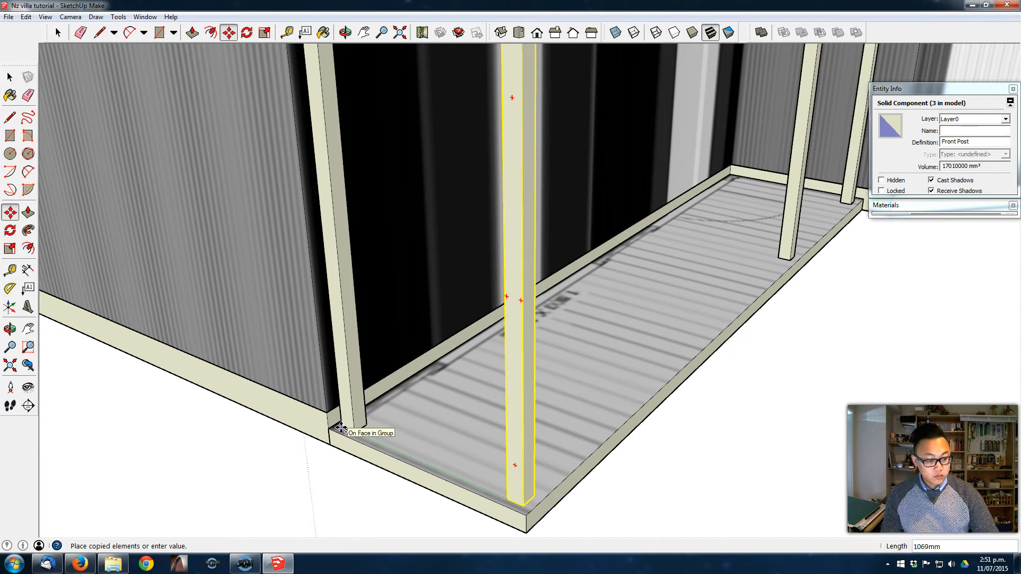
{"action": "left_click", "coordinate": [340, 429]}
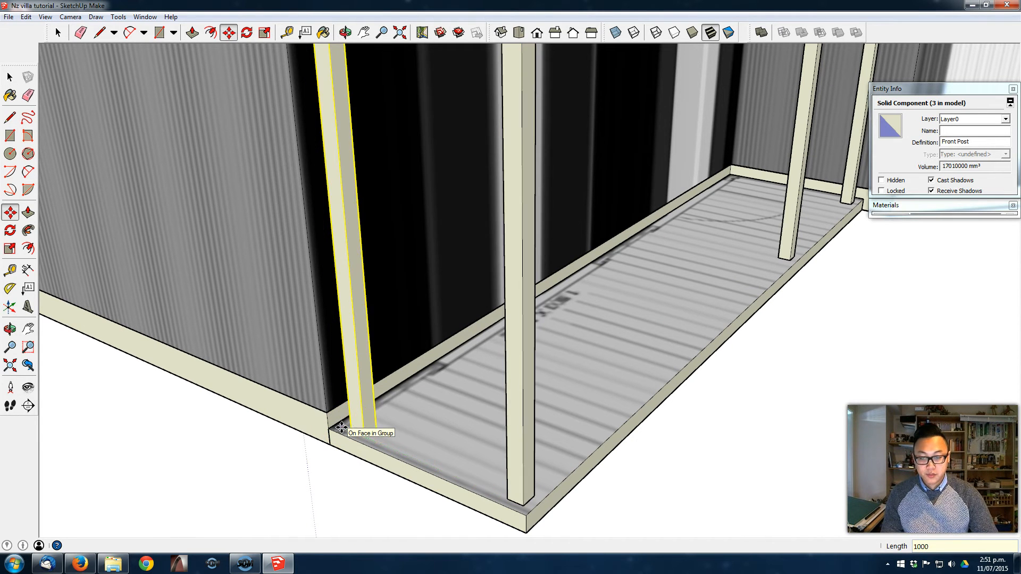
{"action": "scroll", "coordinate": [589, 303], "scroll_direction": "down", "scroll_amount": 5}
{"action": "middle_click_drag", "start_coordinate": [599, 304], "coordinate": [559, 375], "text": "shift"}
{"action": "key", "text": "space"}
{"action": "left_click", "coordinate": [553, 406]}
- Draw a narrow rectangle over the front posts' tops, from the outer corner post to the post beside the bay window
{"action": "scroll", "coordinate": [394, 335], "scroll_direction": "up", "scroll_amount": 2}
{"action": "key", "text": "r"}
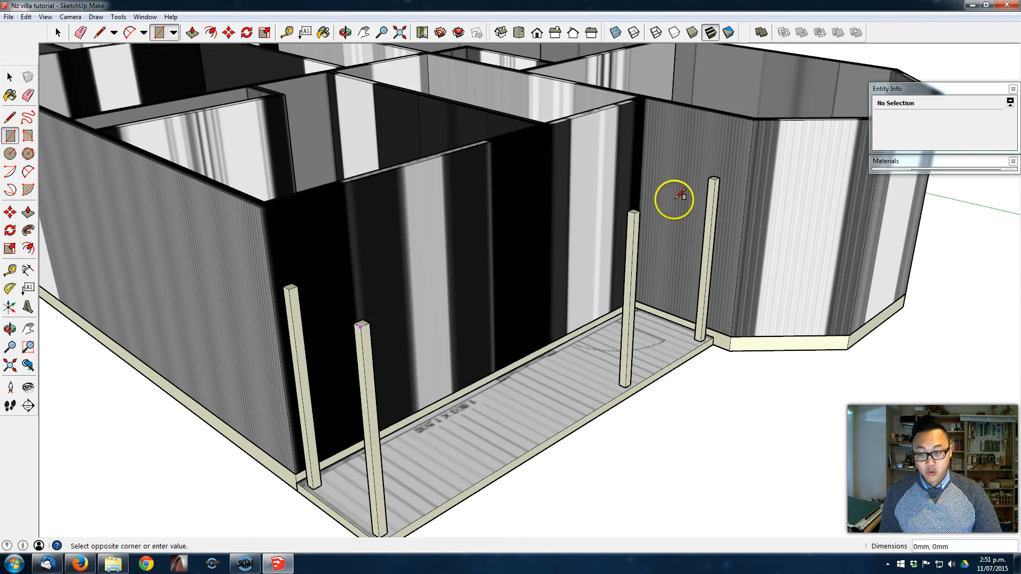
{"action": "scroll", "coordinate": [640, 220], "scroll_direction": "up", "scroll_amount": 6}
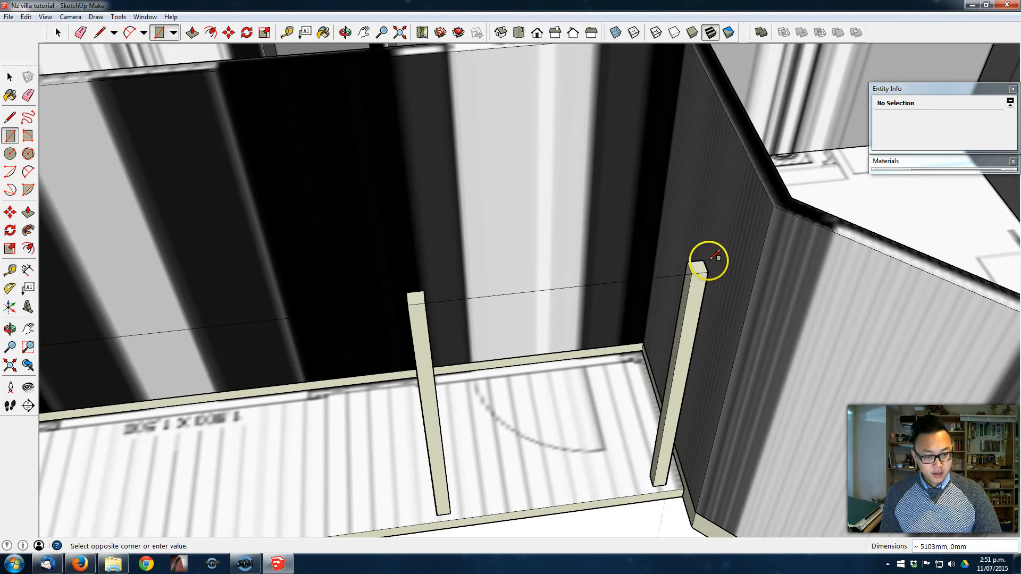
{"action": "middle_click_drag", "start_coordinate": [705, 259], "coordinate": [540, 218]}
- Extrude the narrow rectangle upward into a 90 mm high veranda beam
{"action": "key", "text": "p"}
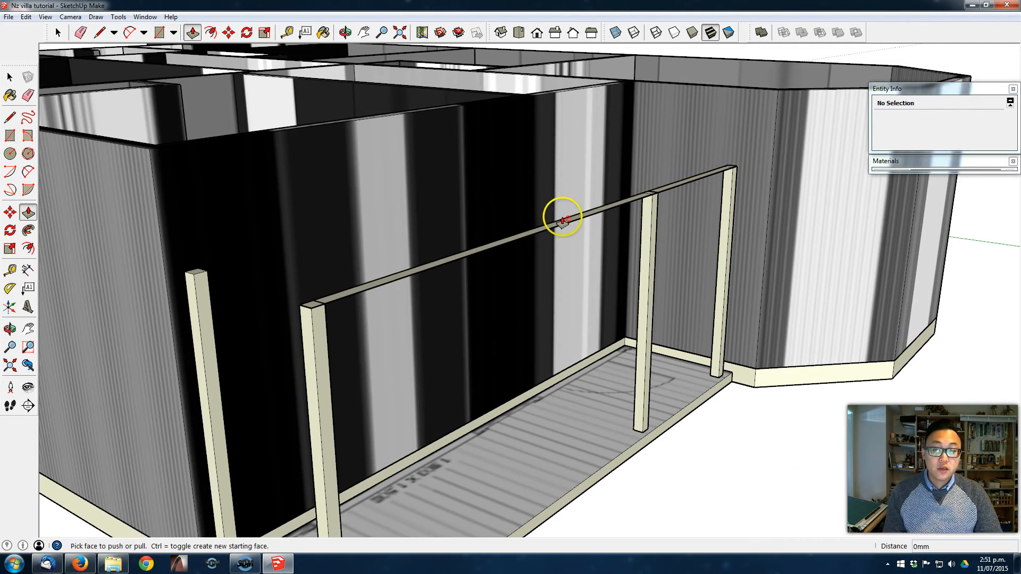
{"action": "left_click", "coordinate": [563, 223]}
{"action": "left_click", "coordinate": [565, 208]}
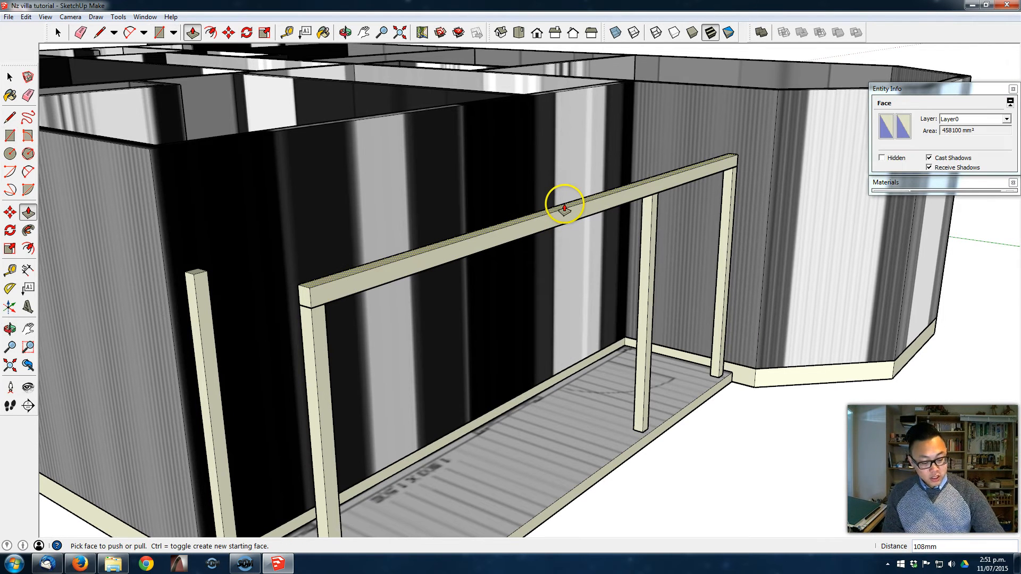
{"action": "left_click", "coordinate": [564, 208]}
{"action": "left_click", "coordinate": [564, 209]}
{"action": "key", "text": "space"}
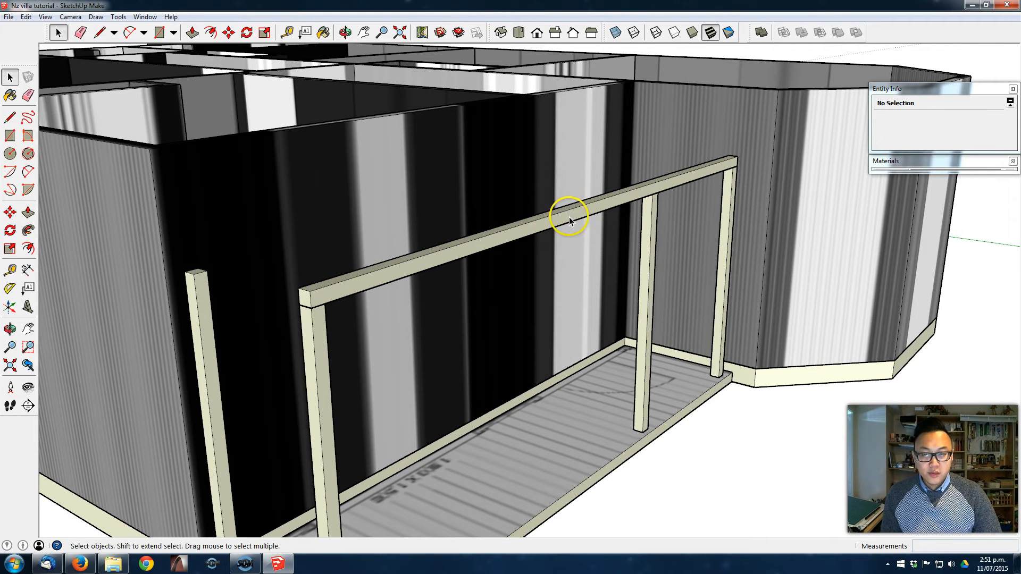
- Group all the geometry of the veranda beam
{"action": "middle_click_drag", "start_coordinate": [570, 217], "coordinate": [507, 276]}
{"action": "triple_click", "coordinate": [507, 275]}
{"action": "right_click", "coordinate": [506, 276]}
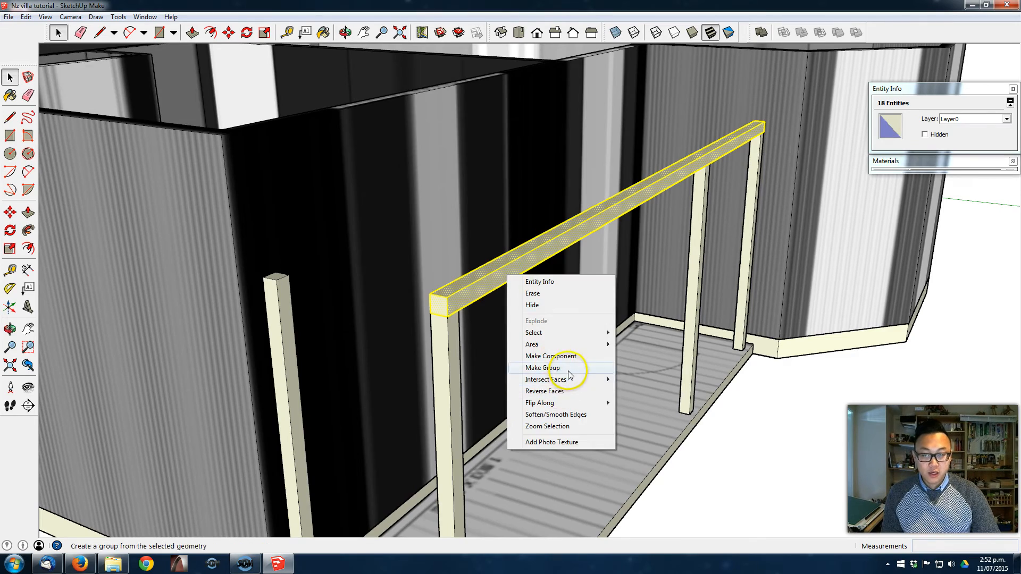
{"action": "left_click", "coordinate": [558, 368]}
- Draw a 5090 x 1090 mm veranda roof rectangle from the wall-side post's top corner to the bay-window end of the beam
{"action": "middle_click_drag", "start_coordinate": [760, 435], "coordinate": [691, 380]}
{"action": "middle_click_drag", "start_coordinate": [695, 198], "coordinate": [586, 231]}
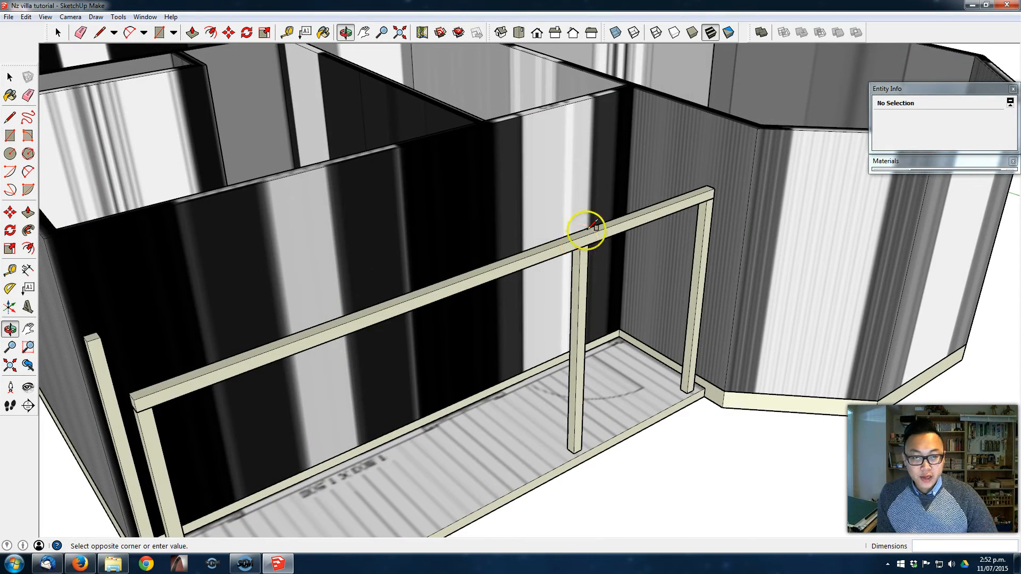
{"action": "left_click", "coordinate": [713, 198]}
{"action": "middle_click_drag", "start_coordinate": [511, 244], "coordinate": [344, 310]}
{"action": "middle_click_drag", "start_coordinate": [244, 363], "coordinate": [296, 346]}
- Extrude the roof rectangle 90 mm thick and extend its front face outward past the beam as an overhang
{"action": "key", "text": "p"}
{"action": "left_click", "coordinate": [296, 346]}
{"action": "left_click", "coordinate": [294, 341]}
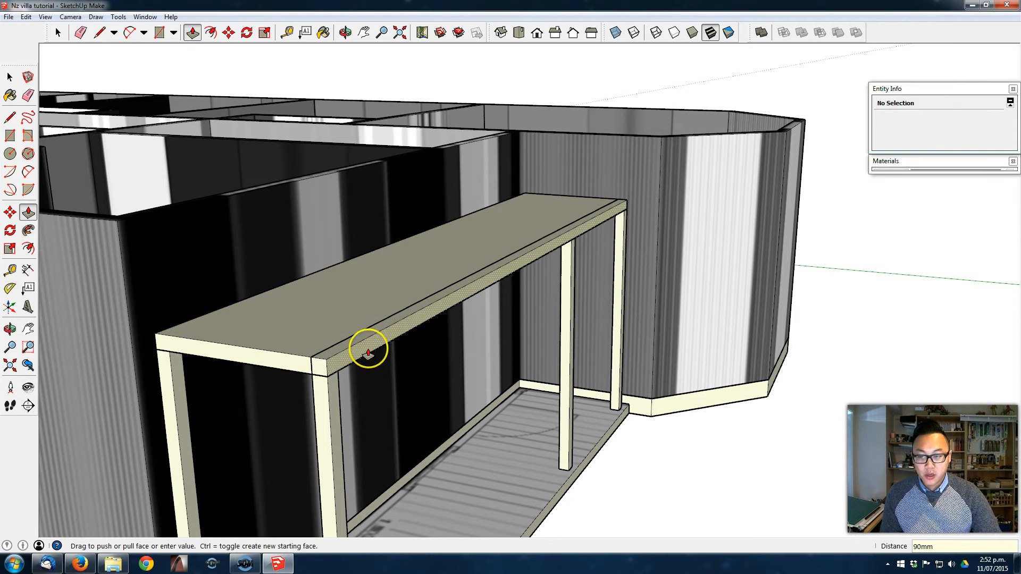
{"action": "left_click", "coordinate": [368, 354]}
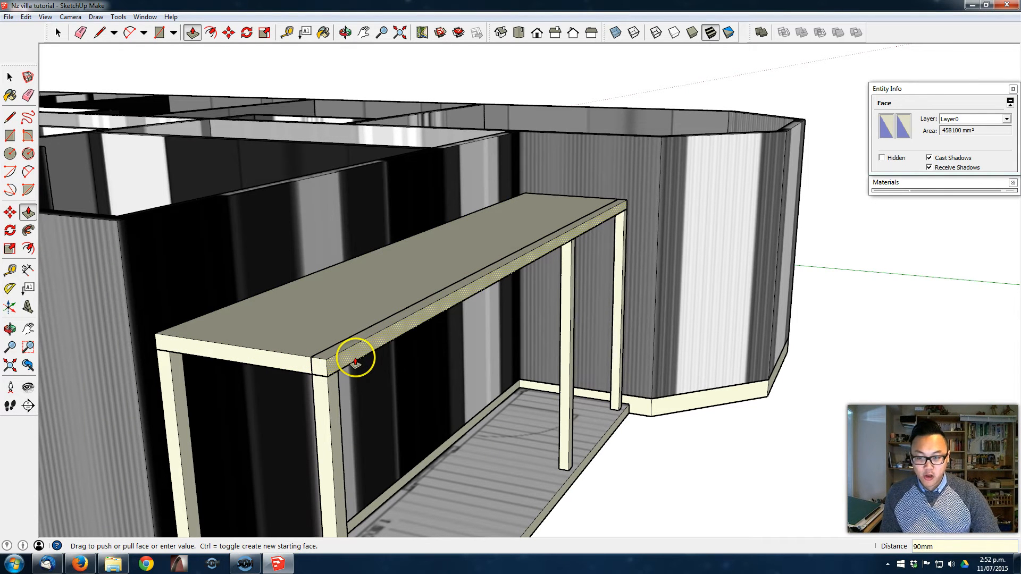
{"action": "left_click", "coordinate": [380, 370]}
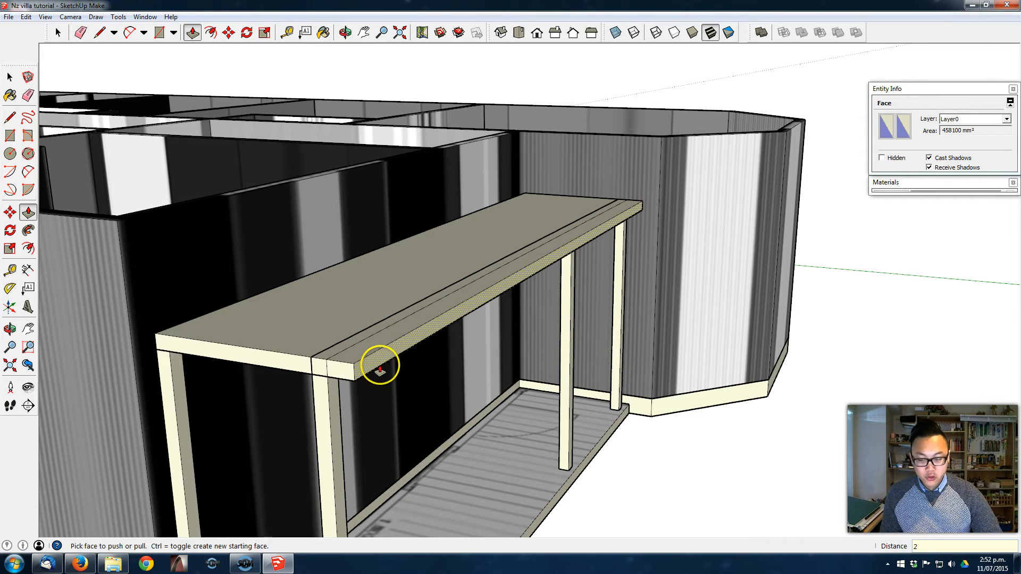
- Group all the geometry of the veranda roof slab
{"action": "middle_click_drag", "start_coordinate": [381, 364], "coordinate": [439, 333]}
{"action": "triple_click", "coordinate": [439, 331]}
{"action": "right_click", "coordinate": [438, 330]}
{"action": "left_click", "coordinate": [506, 417]}
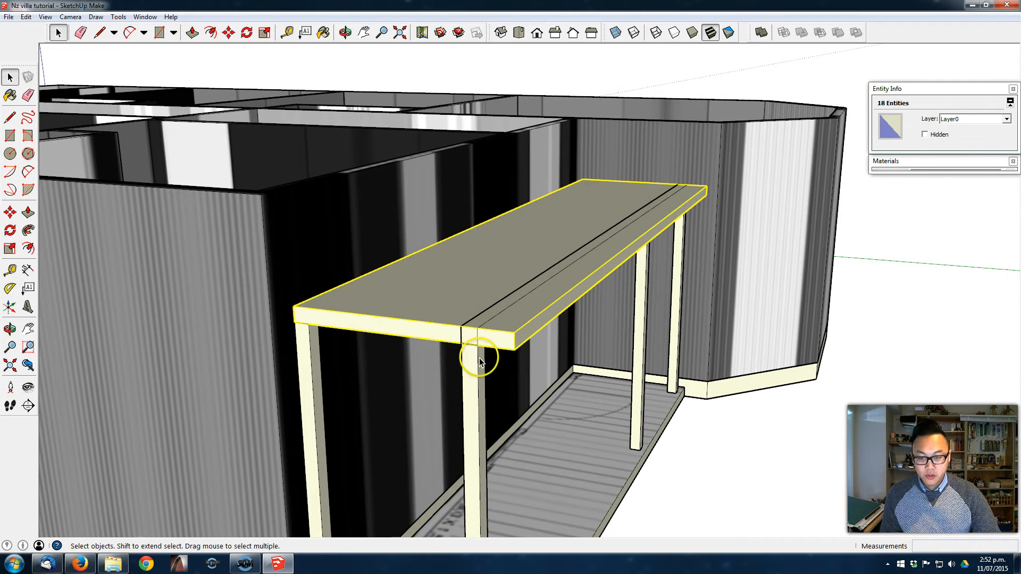
- Move the veranda roof slab up 90 mm so its underside rests on top of the beam
{"action": "scroll", "coordinate": [469, 346], "scroll_direction": "up", "scroll_amount": 2}
{"action": "scroll", "coordinate": [469, 346], "scroll_direction": "down", "scroll_amount": 2}
{"action": "scroll", "coordinate": [438, 335], "scroll_direction": "up", "scroll_amount": 2}
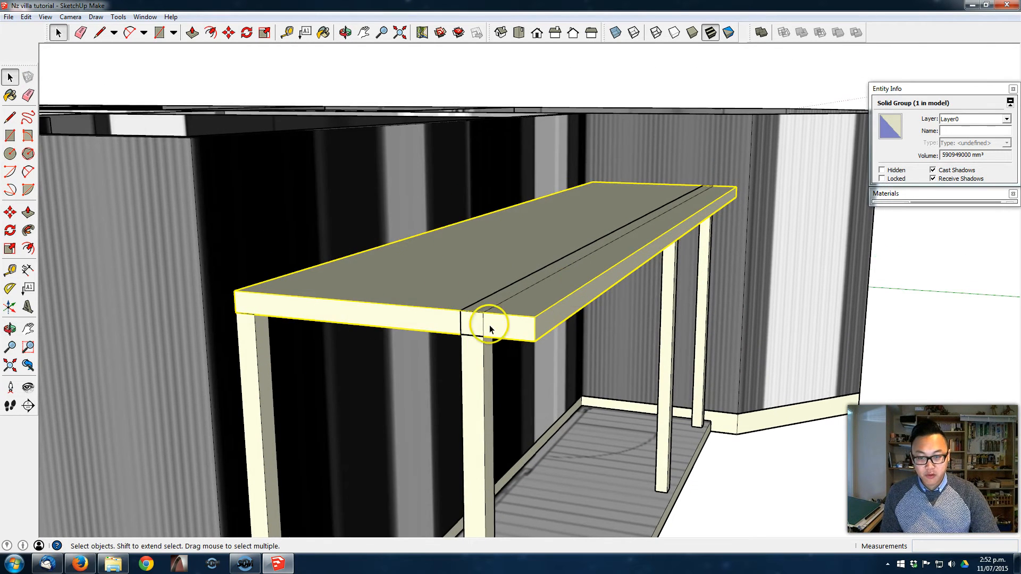
{"action": "scroll", "coordinate": [514, 302], "scroll_direction": "down", "scroll_amount": 2}
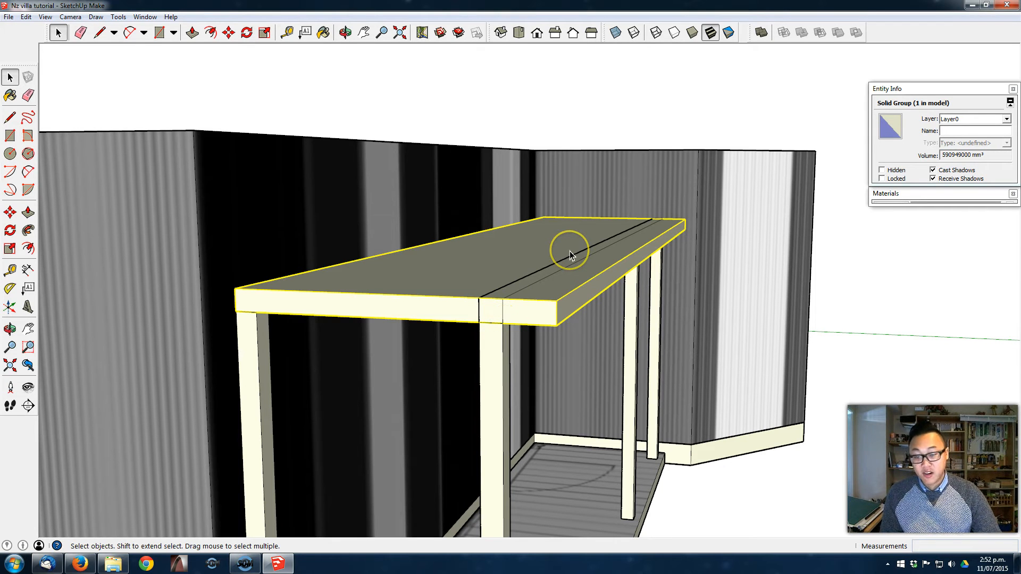
{"action": "middle_click_drag", "start_coordinate": [504, 270], "coordinate": [534, 316]}
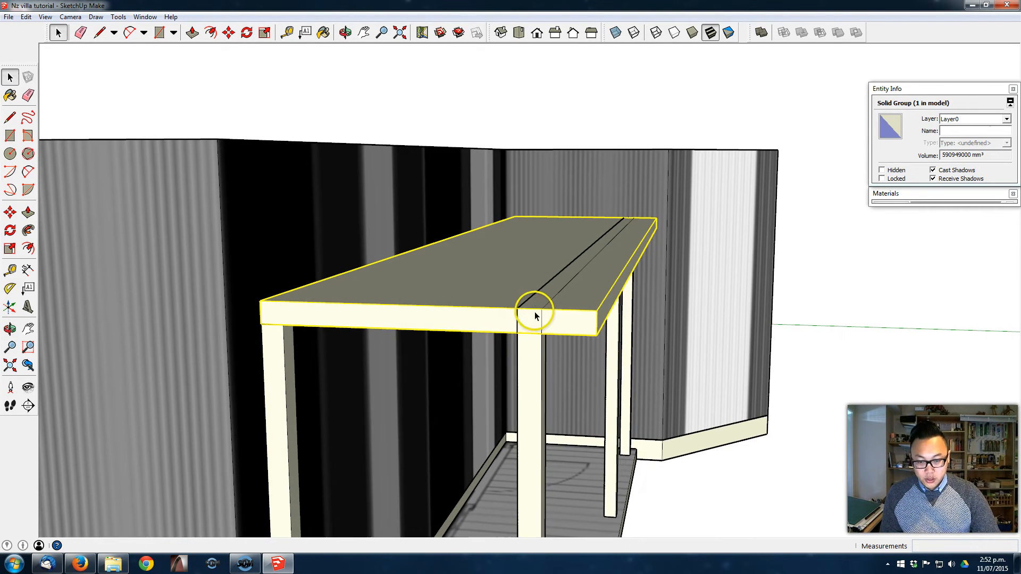
{"action": "scroll", "coordinate": [524, 337], "scroll_direction": "up", "scroll_amount": 1}
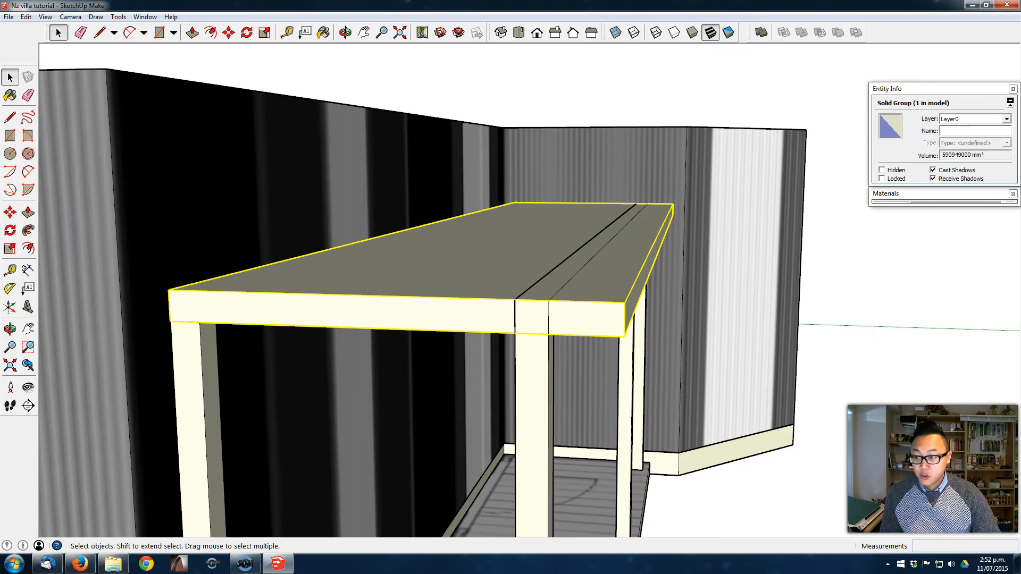
{"action": "left_click", "coordinate": [10, 212]}
{"action": "left_click", "coordinate": [513, 328]}
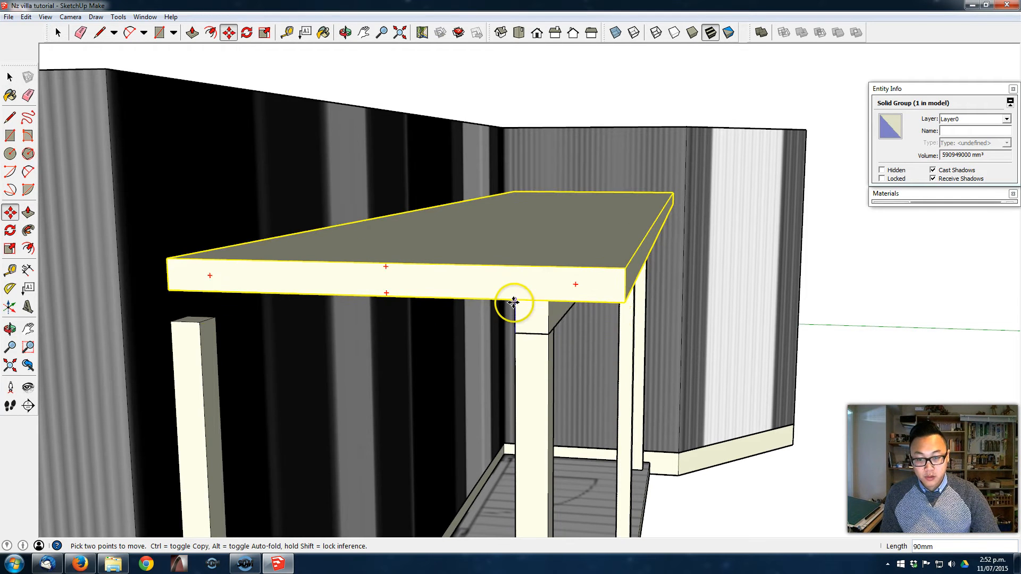
{"action": "left_click", "coordinate": [514, 302]}
- Rotate the veranda roof slab about the beam's top inner corner so it slopes up towards the house wall
{"action": "middle_click_drag", "start_coordinate": [520, 315], "coordinate": [504, 294]}
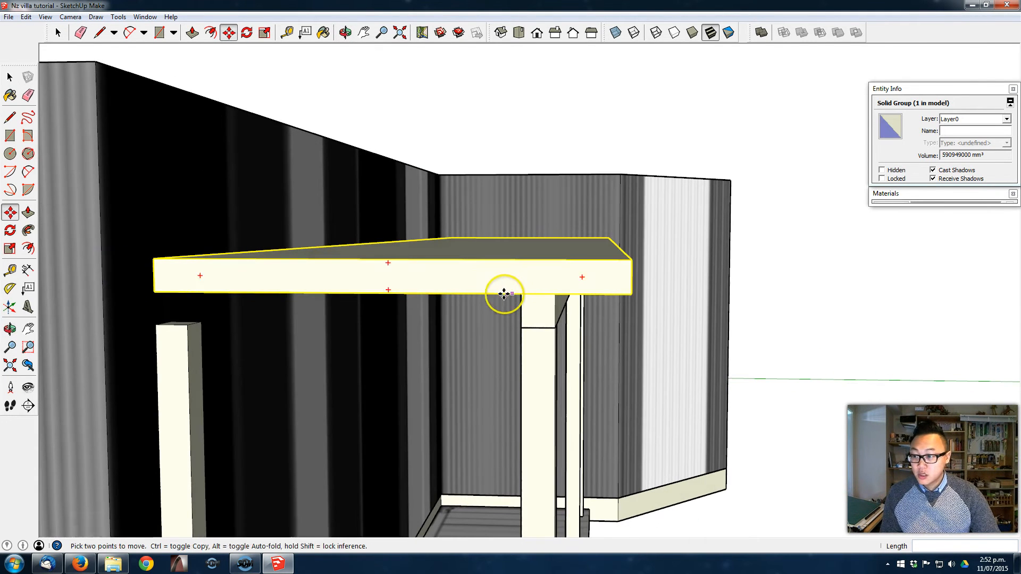
{"action": "left_click", "coordinate": [10, 230]}
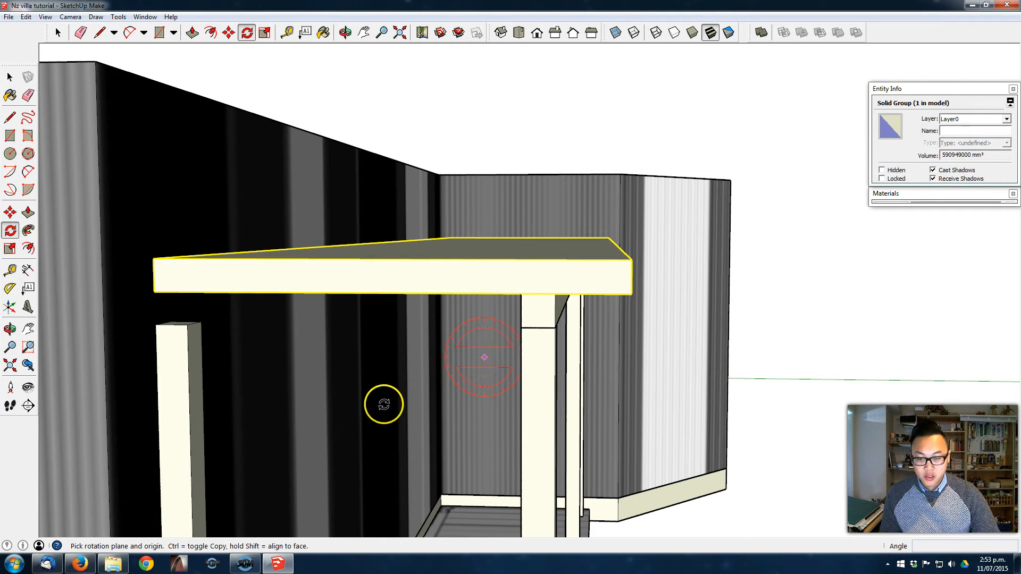
{"action": "middle_click_drag", "start_coordinate": [319, 398], "coordinate": [354, 360]}
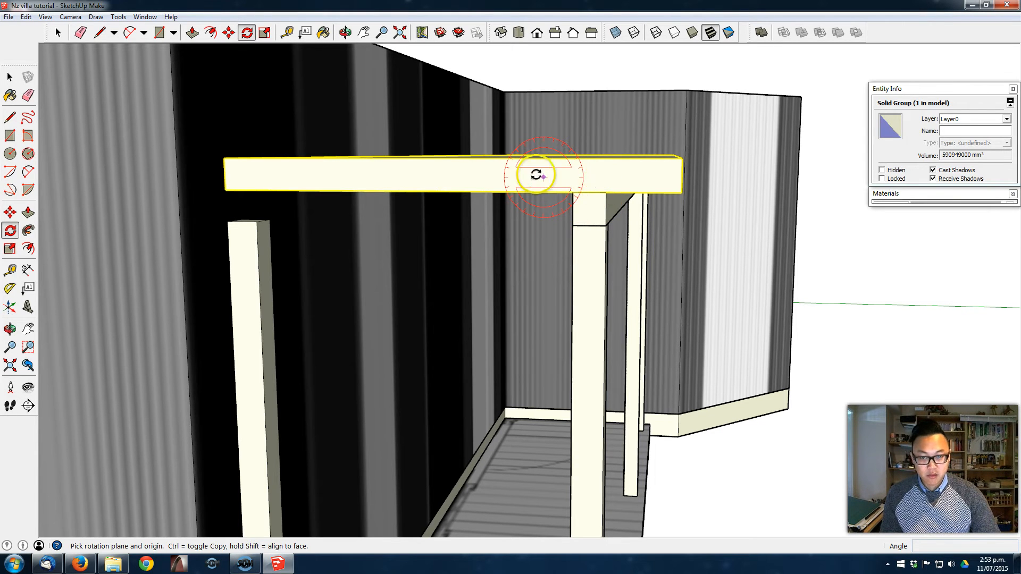
{"action": "middle_click_drag", "start_coordinate": [559, 176], "coordinate": [572, 227]}
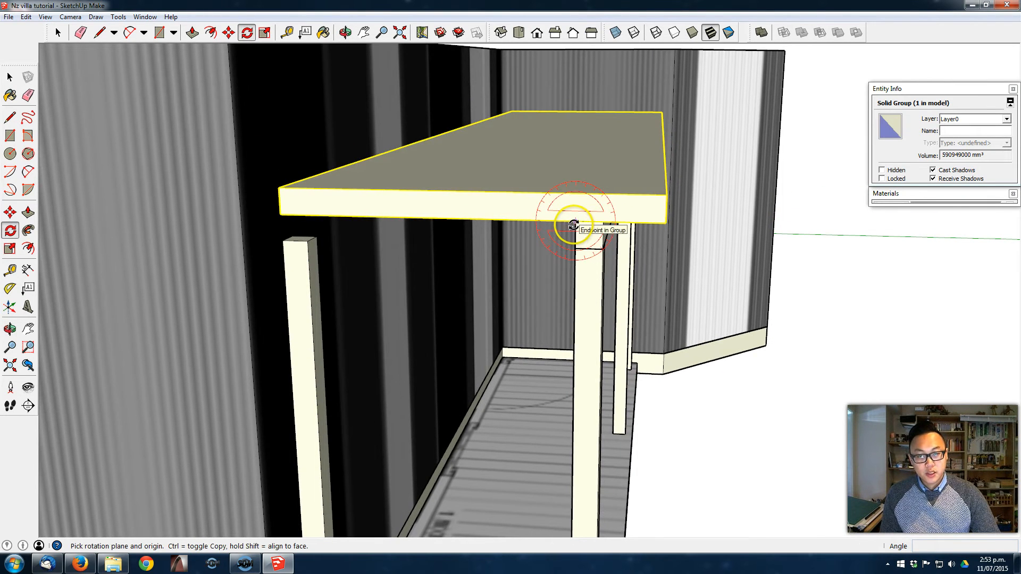
{"action": "left_click", "coordinate": [575, 220]}
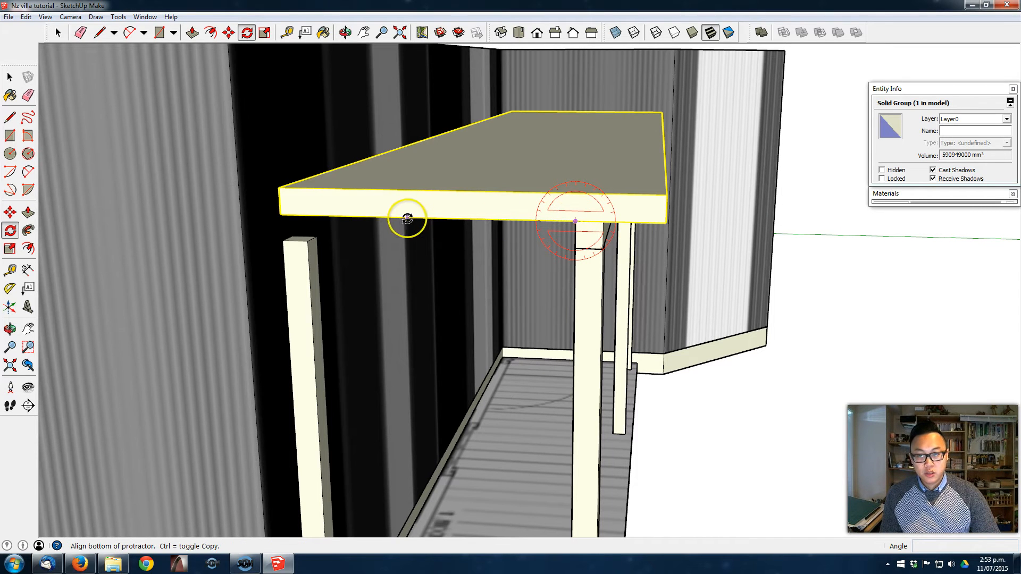
{"action": "left_click", "coordinate": [389, 220]}
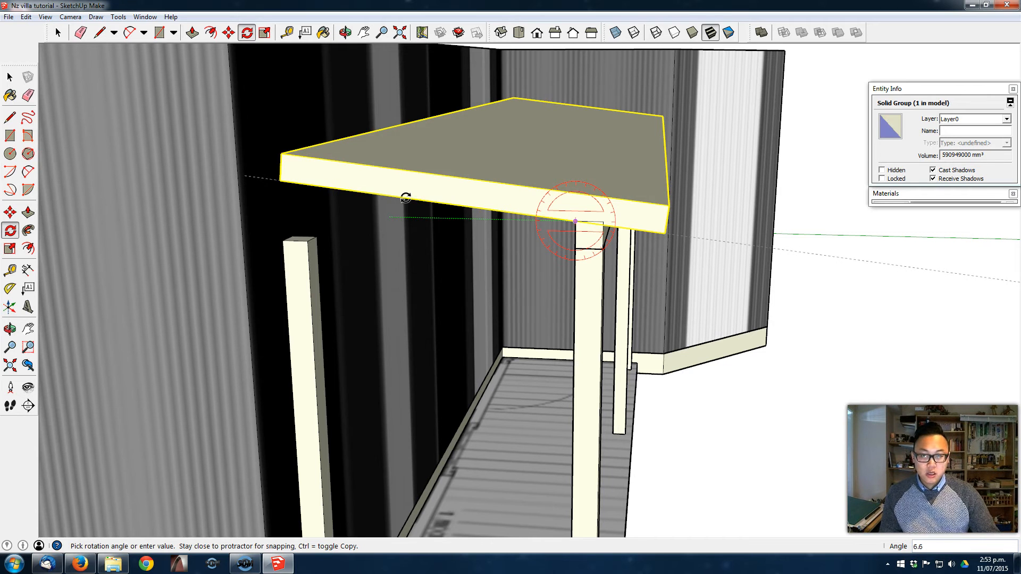
{"action": "left_click", "coordinate": [472, 159]}
{"action": "middle_click_drag", "start_coordinate": [580, 223], "coordinate": [559, 250]}
- Inside the roof group, push/pull the slab's wall-side end face until it meets the house wall
{"action": "key", "text": "space"}
{"action": "middle_click_drag", "start_coordinate": [418, 184], "coordinate": [559, 212]}
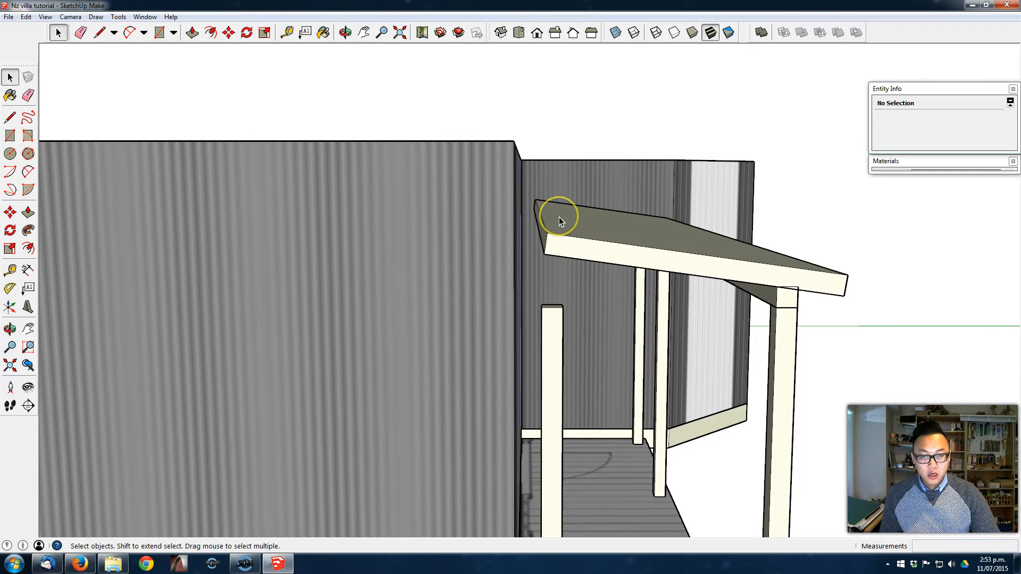
{"action": "triple_click", "coordinate": [559, 217]}
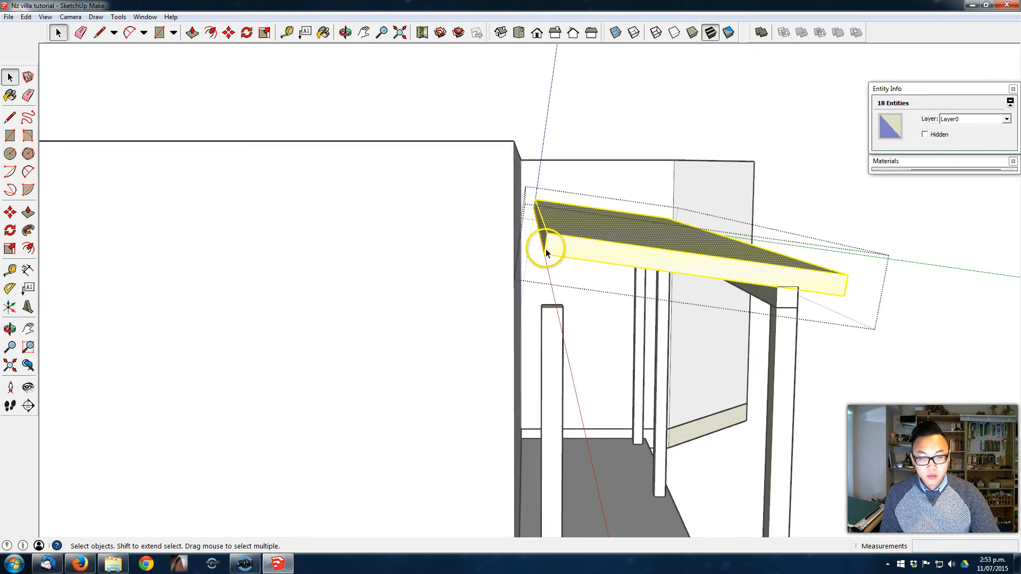
{"action": "scroll", "coordinate": [546, 242], "scroll_direction": "up", "scroll_amount": 1}
{"action": "left_click", "coordinate": [543, 234]}
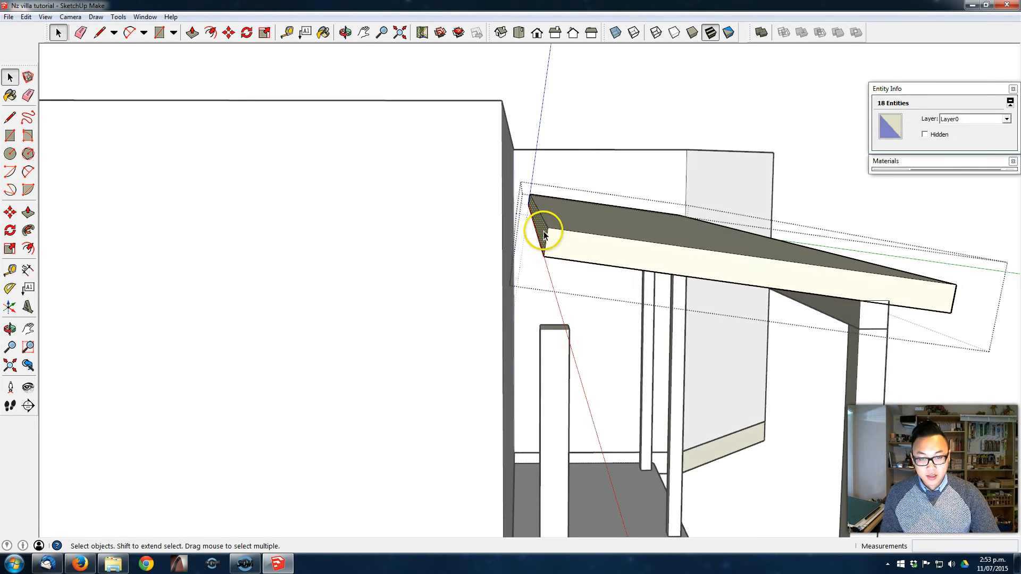
{"action": "key", "text": "p"}
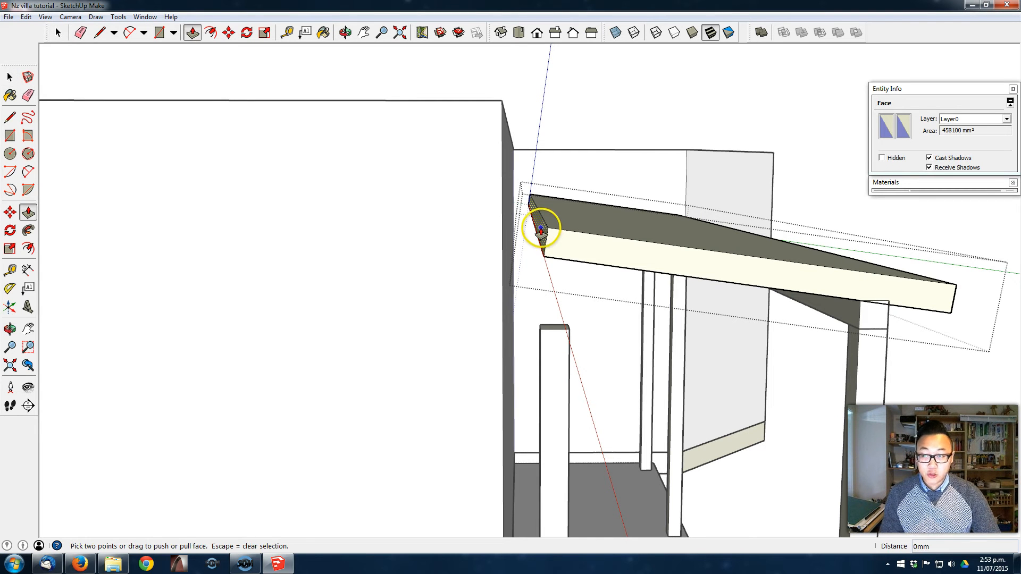
{"action": "left_click", "coordinate": [541, 229]}
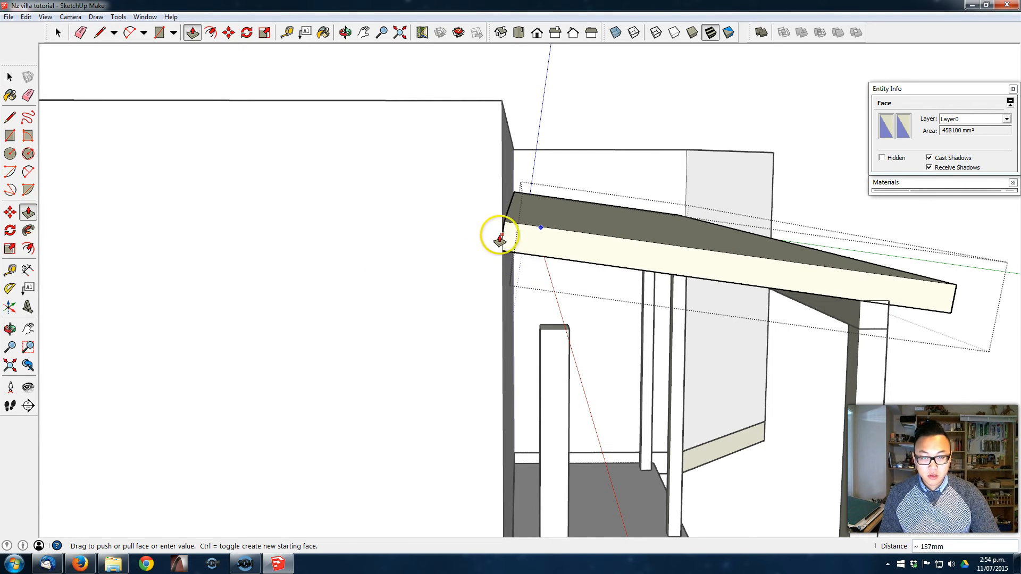
{"action": "left_click", "coordinate": [501, 101]}
{"action": "middle_click_drag", "start_coordinate": [588, 169], "coordinate": [542, 202]}
{"action": "key", "text": "space"}
{"action": "key", "text": "Escape"}
- Add a new layer named "Roof - Veranda", with the veranda roof slab selected
{"action": "middle_click_drag", "start_coordinate": [498, 298], "coordinate": [330, 346]}
{"action": "scroll", "coordinate": [617, 346], "scroll_direction": "down", "scroll_amount": 1}
{"action": "scroll", "coordinate": [618, 346], "scroll_direction": "down", "scroll_amount": 1}
{"action": "middle_click_drag", "start_coordinate": [618, 346], "coordinate": [447, 309]}
{"action": "left_click", "coordinate": [518, 297]}
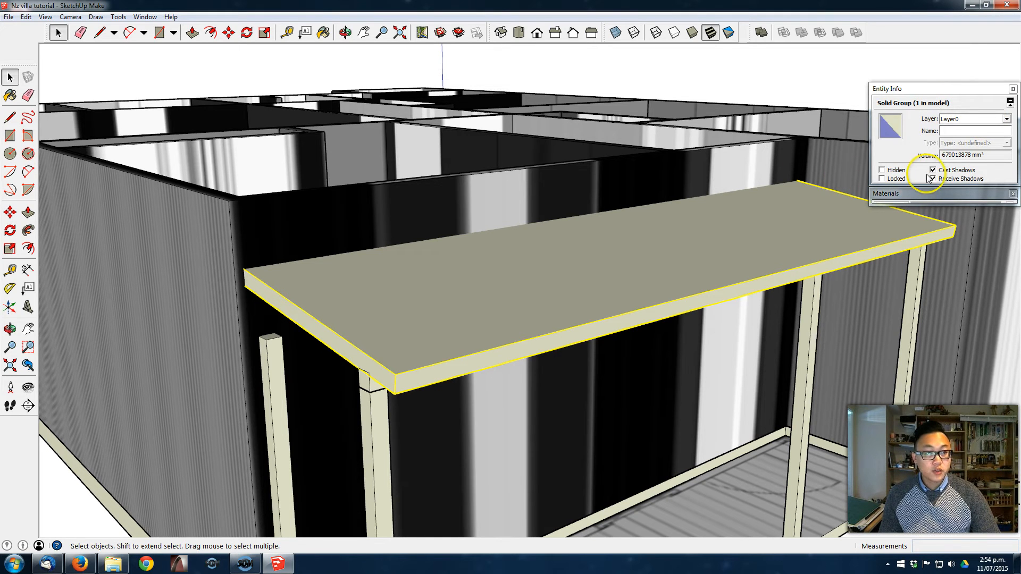
{"action": "left_click", "coordinate": [134, 16]}
{"action": "left_click", "coordinate": [186, 97]}
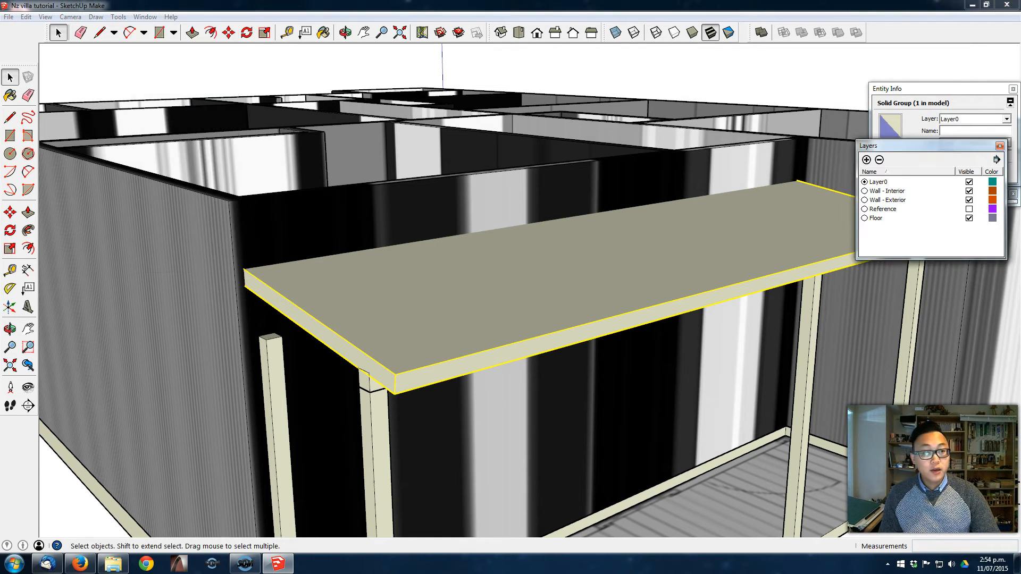
{"action": "left_click_drag", "start_coordinate": [934, 146], "coordinate": [937, 224]}
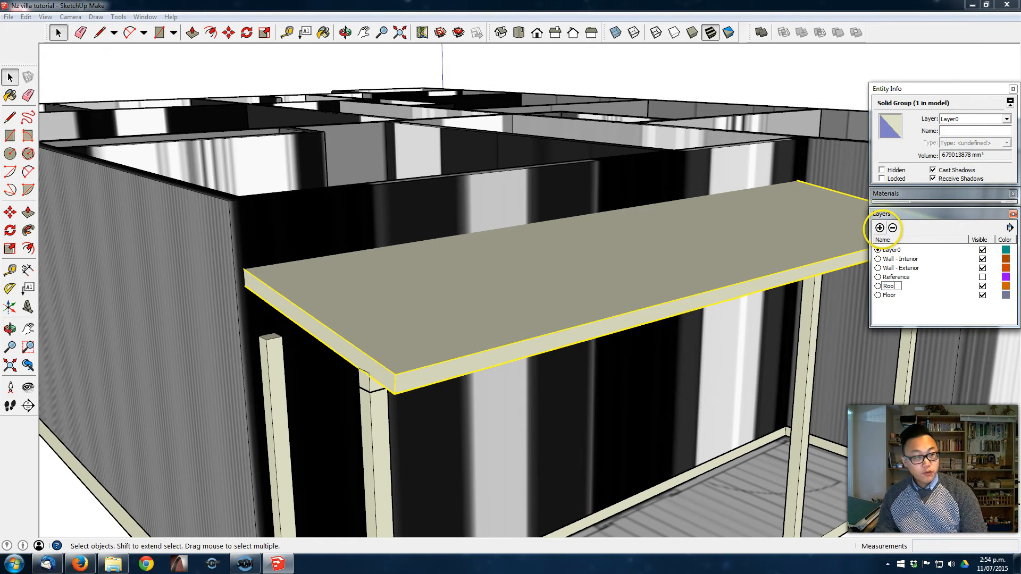
{"action": "middle_click_drag", "start_coordinate": [553, 287], "coordinate": [537, 234]}
{"action": "double_click", "coordinate": [889, 277]}
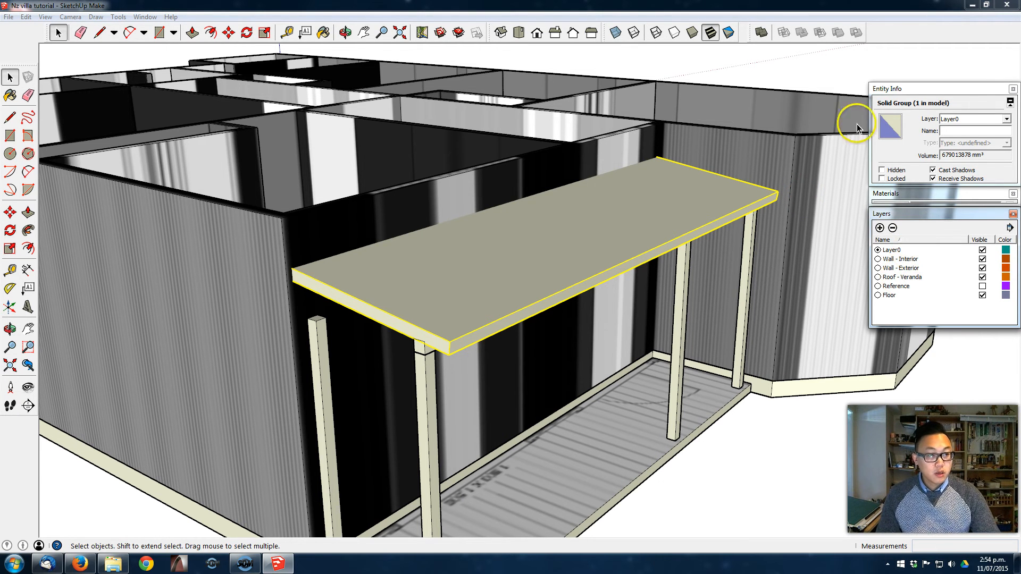
- Assign the selected roof slab to the Roof - Veranda layer and hide that layer
{"action": "left_click", "coordinate": [968, 118]}
{"action": "left_click", "coordinate": [958, 149]}
{"action": "mouse_move", "coordinate": [585, 234]}
{"action": "middle_mouse_down"}
{"action": "mouse_move", "coordinate": [597, 246]}
{"action": "mouse_move", "coordinate": [579, 228]}
{"action": "middle_mouse_up"}
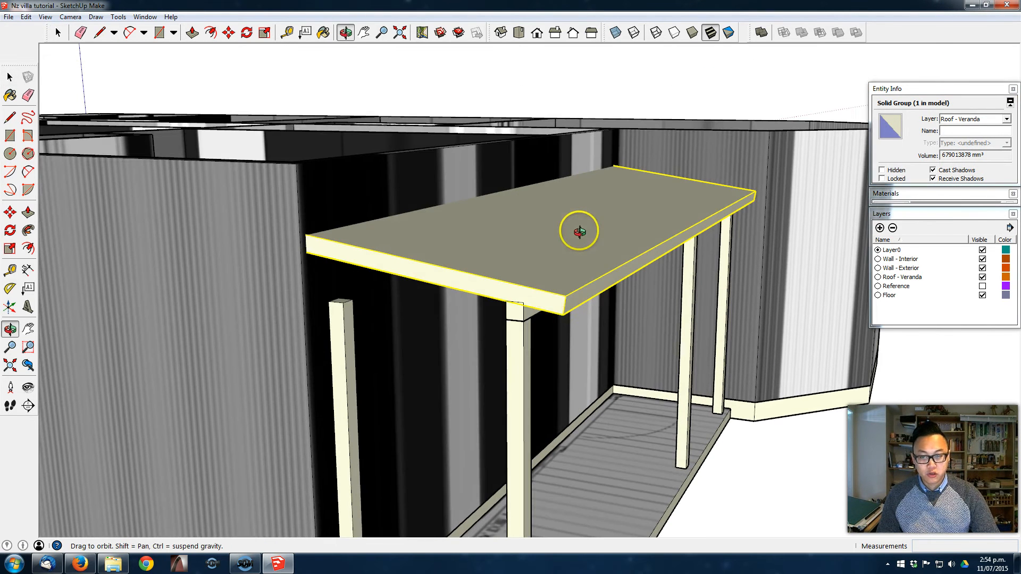
{"action": "left_click", "coordinate": [983, 277]}
{"action": "middle_click_drag", "start_coordinate": [684, 296], "coordinate": [597, 289]}
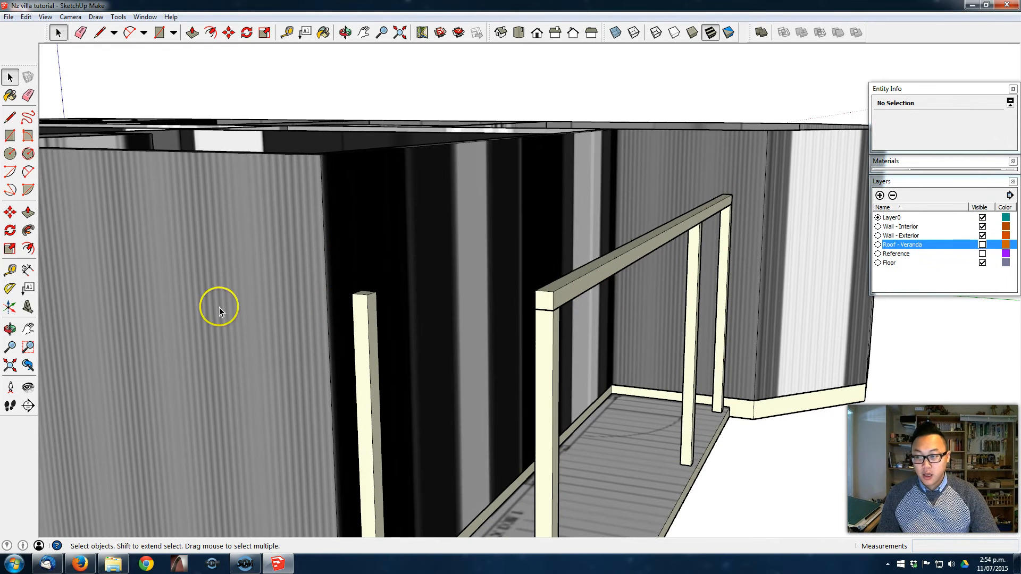
- Create an 8-degree protractor guide from the beam's top inner corner, rising towards the house wall
{"action": "left_click", "coordinate": [11, 292]}
{"action": "middle_click_drag", "start_coordinate": [567, 287], "coordinate": [594, 301]}
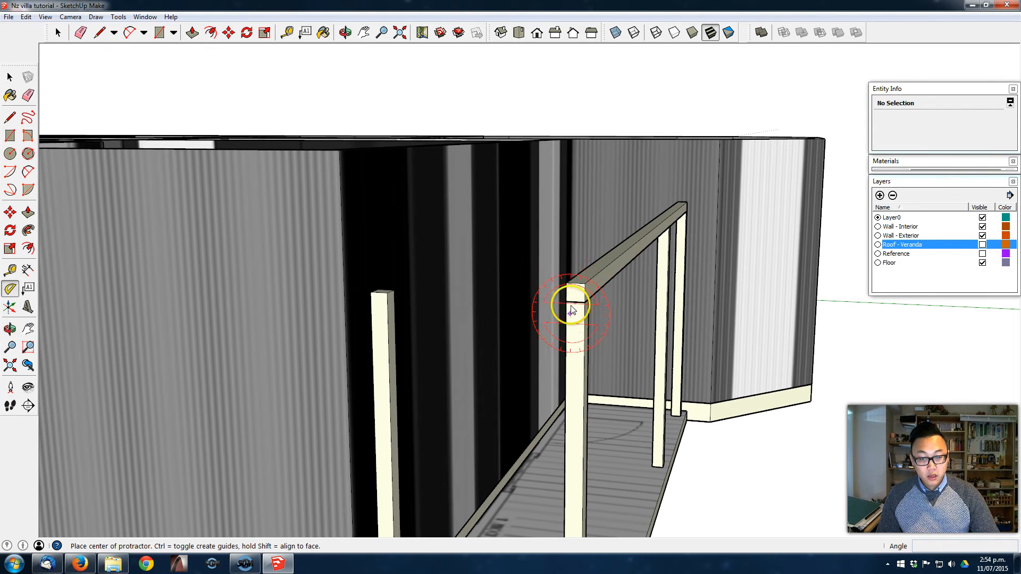
{"action": "left_click", "coordinate": [567, 284]}
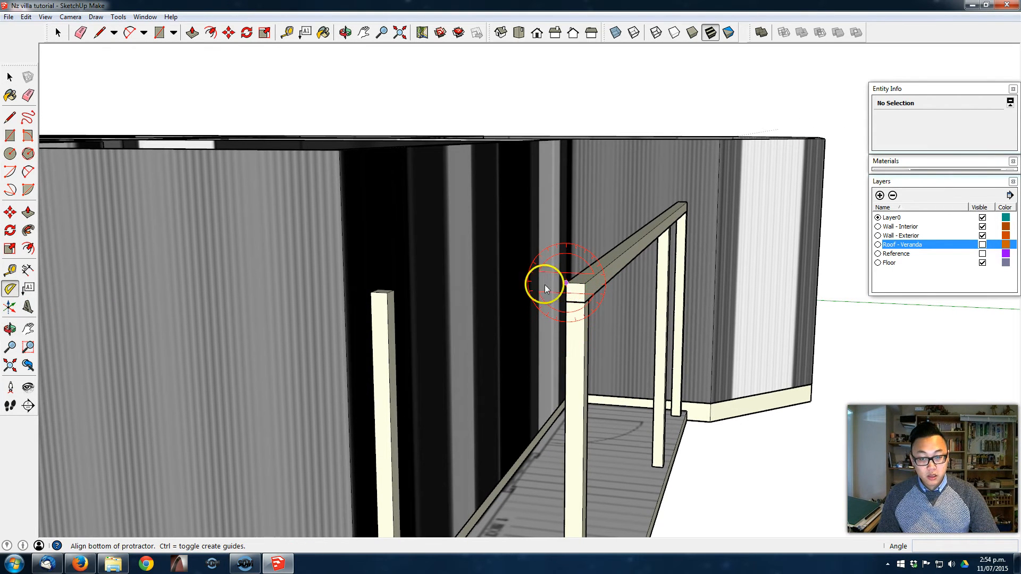
{"action": "left_click", "coordinate": [491, 283]}
{"action": "type", "text": "8"}
{"action": "key", "text": "Return"}
- Copy the sloping guide straight up along the blue axis to mark the top of the roof
{"action": "scroll", "coordinate": [597, 305], "scroll_direction": "up", "scroll_amount": 3}
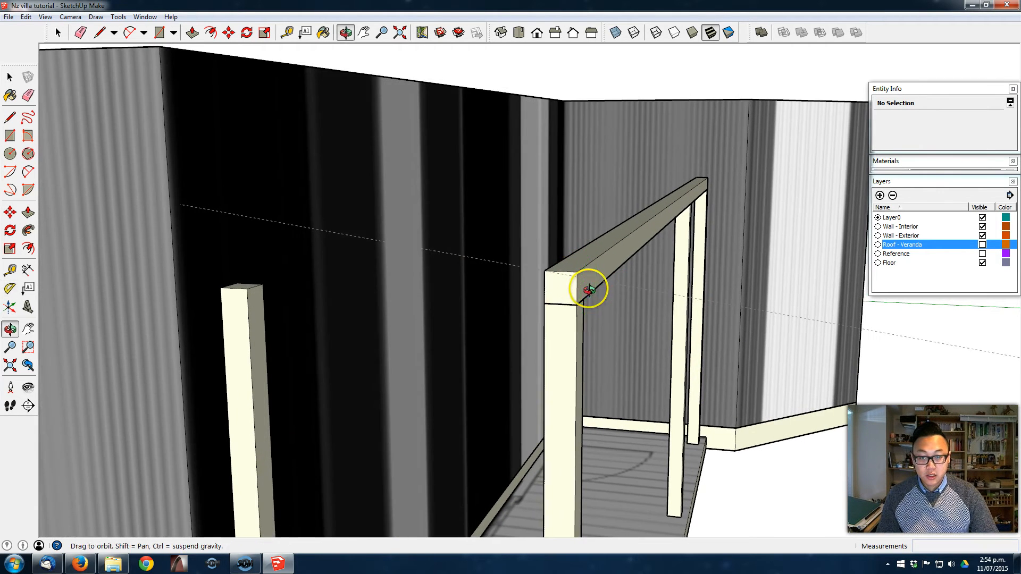
{"action": "key", "text": "space"}
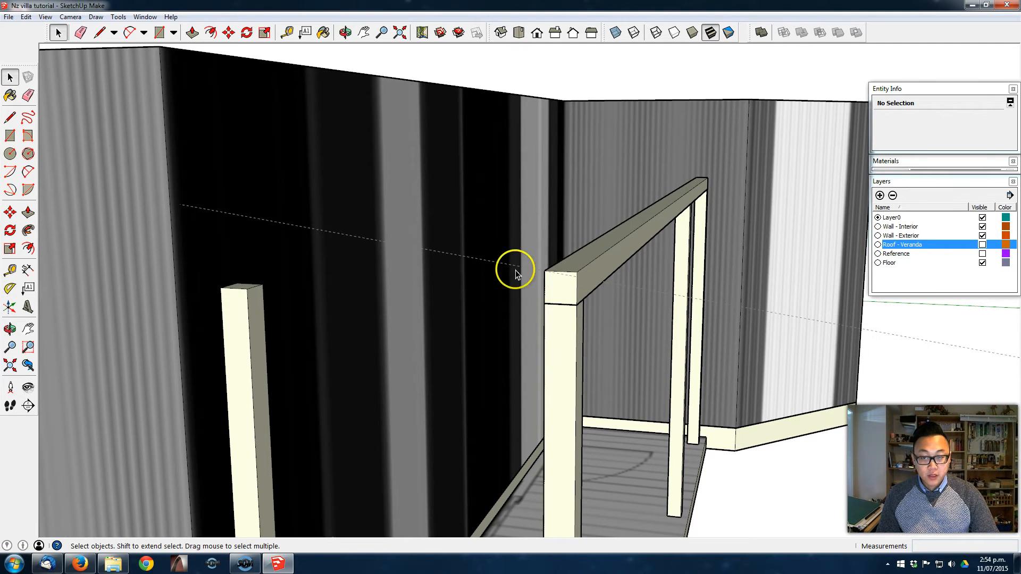
{"action": "left_click", "coordinate": [488, 272]}
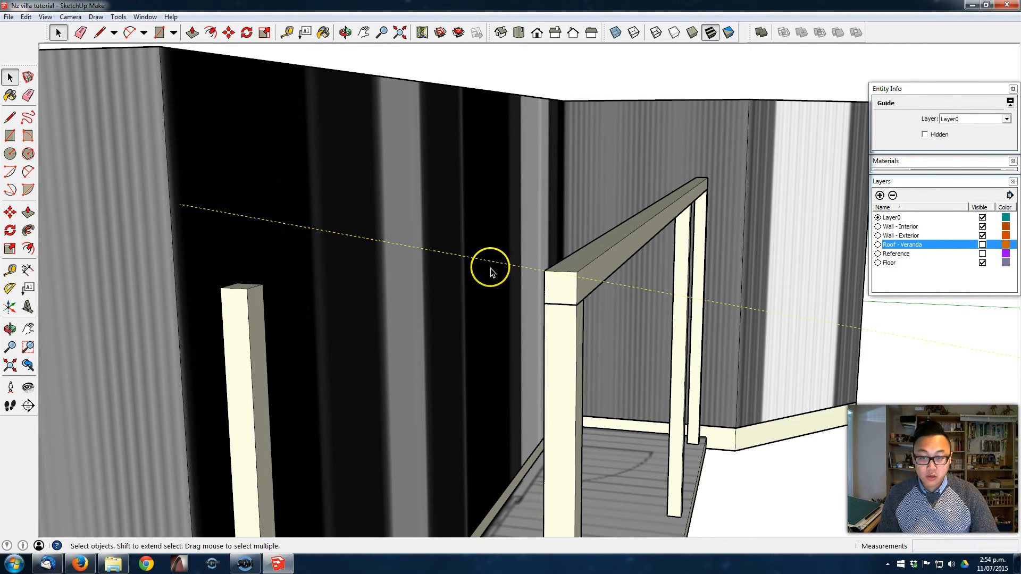
{"action": "key", "text": "m"}
{"action": "left_click", "coordinate": [500, 262]}
{"action": "key", "text": "ctrl"}
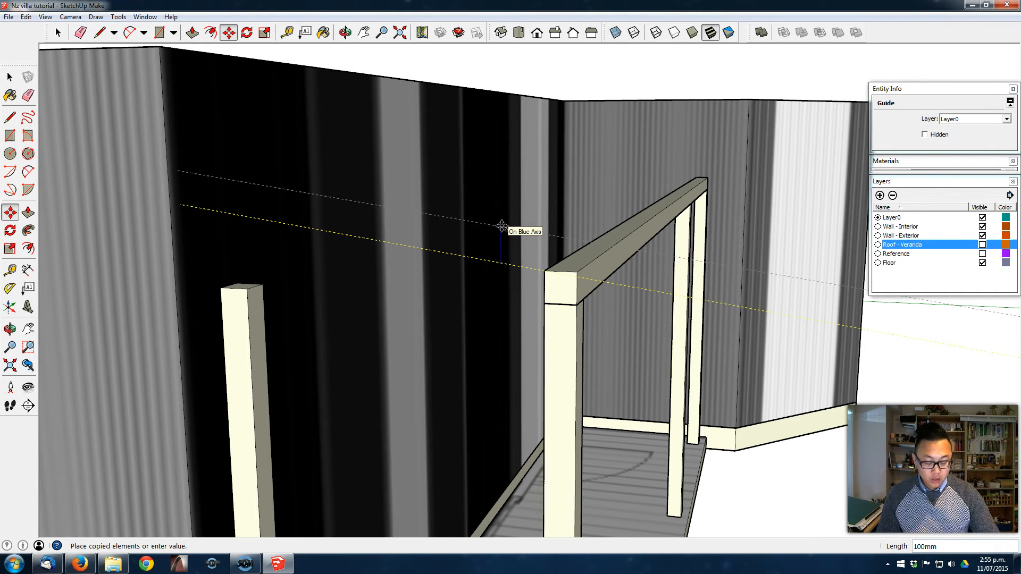
{"action": "key", "text": "Return"}
- Place a vertical tape-measure guide out from the beam end's outer edge to mark the roof overhang
{"action": "middle_click_drag", "start_coordinate": [565, 262], "coordinate": [504, 230]}
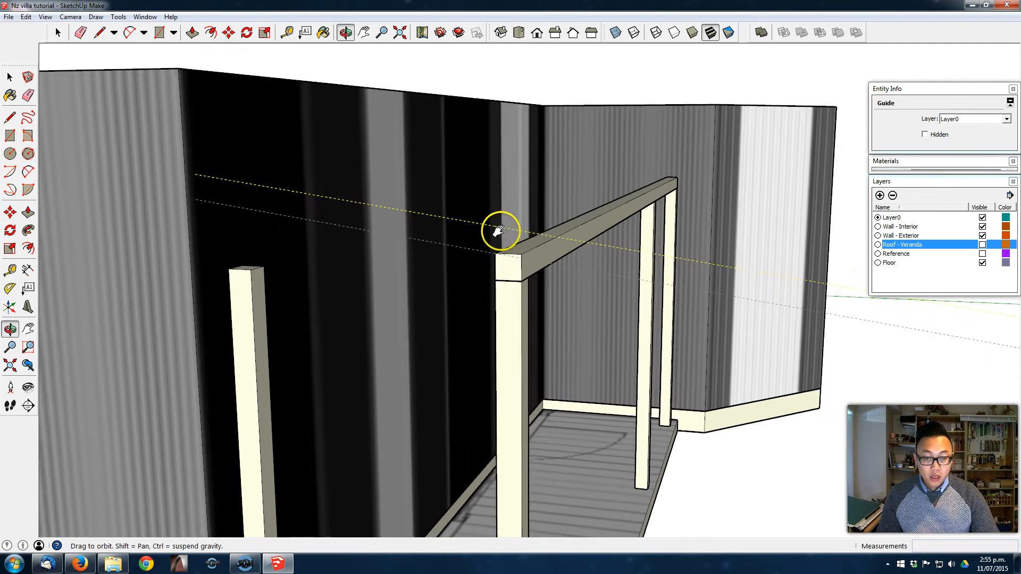
{"action": "middle_click_drag", "start_coordinate": [579, 257], "coordinate": [633, 257]}
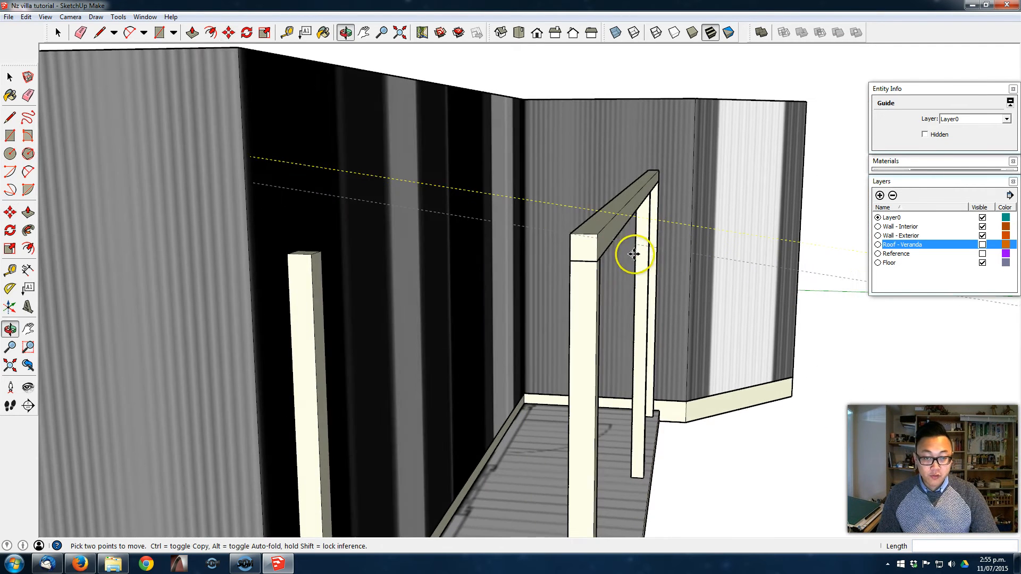
{"action": "middle_click_drag", "start_coordinate": [686, 237], "coordinate": [611, 251]}
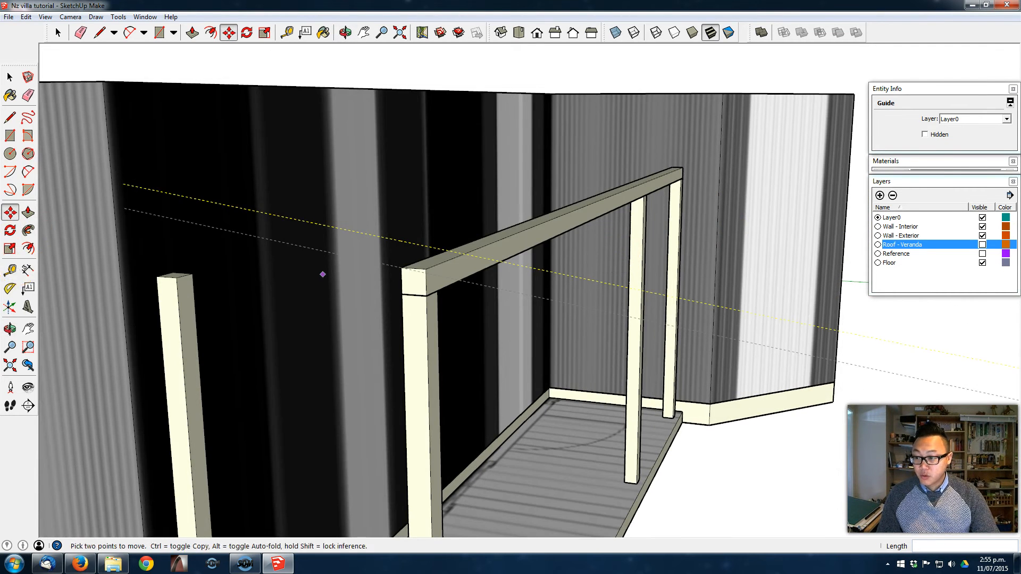
{"action": "left_click", "coordinate": [9, 270]}
{"action": "middle_click_drag", "start_coordinate": [404, 240], "coordinate": [539, 245]}
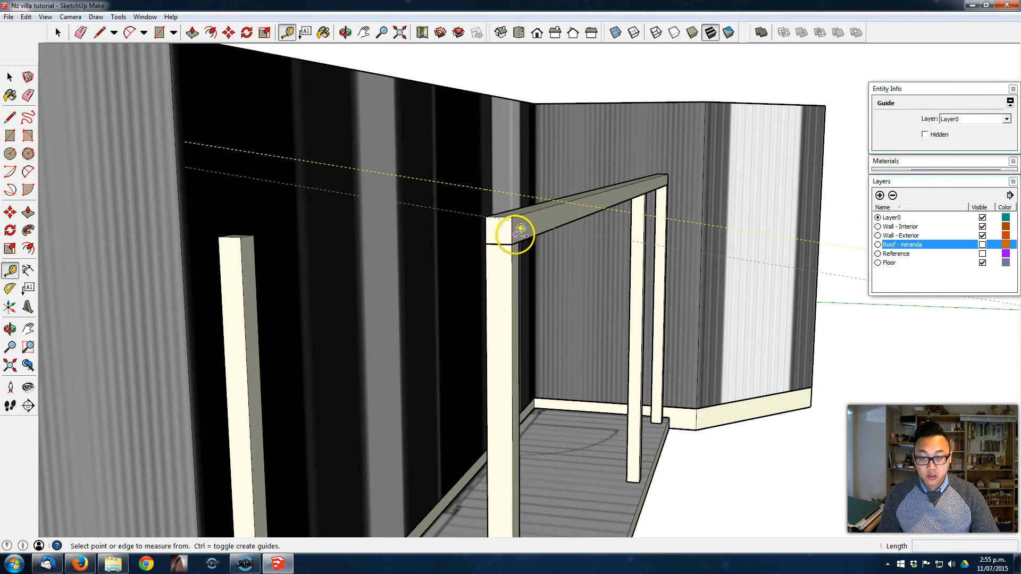
{"action": "left_click", "coordinate": [511, 231]}
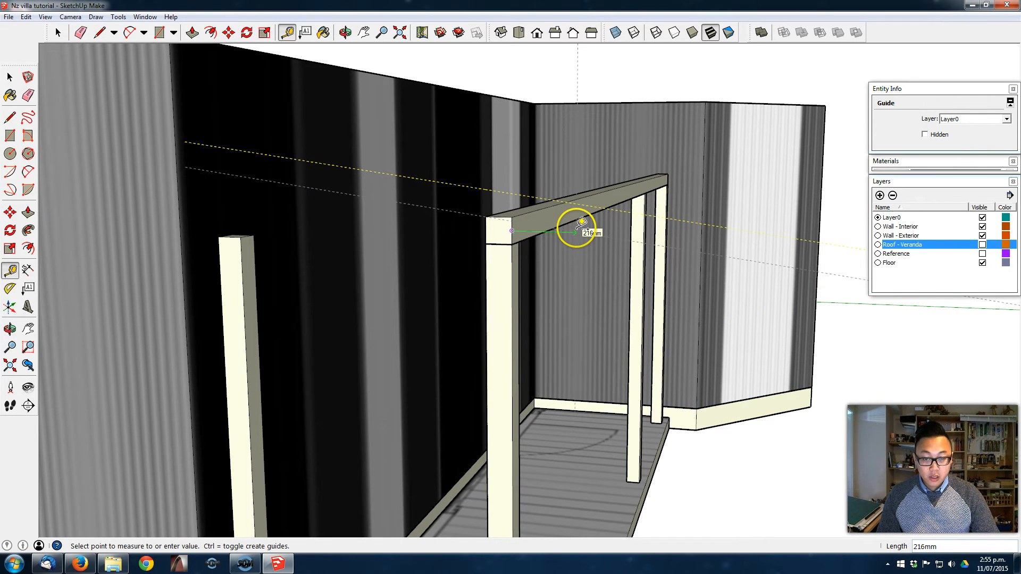
{"action": "middle_click_drag", "start_coordinate": [586, 228], "coordinate": [615, 303]}
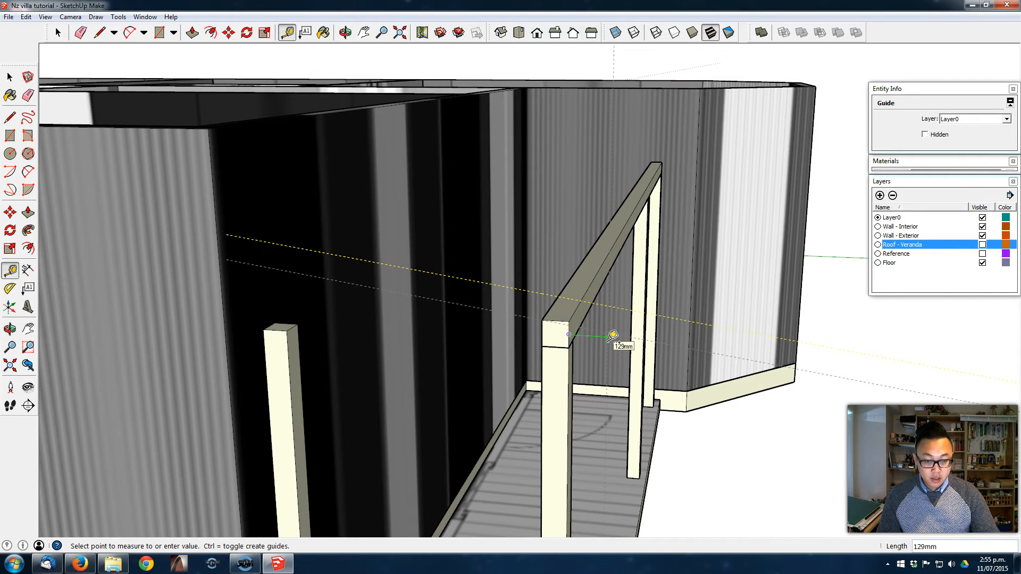
{"action": "middle_click_drag", "start_coordinate": [613, 335], "coordinate": [532, 258]}
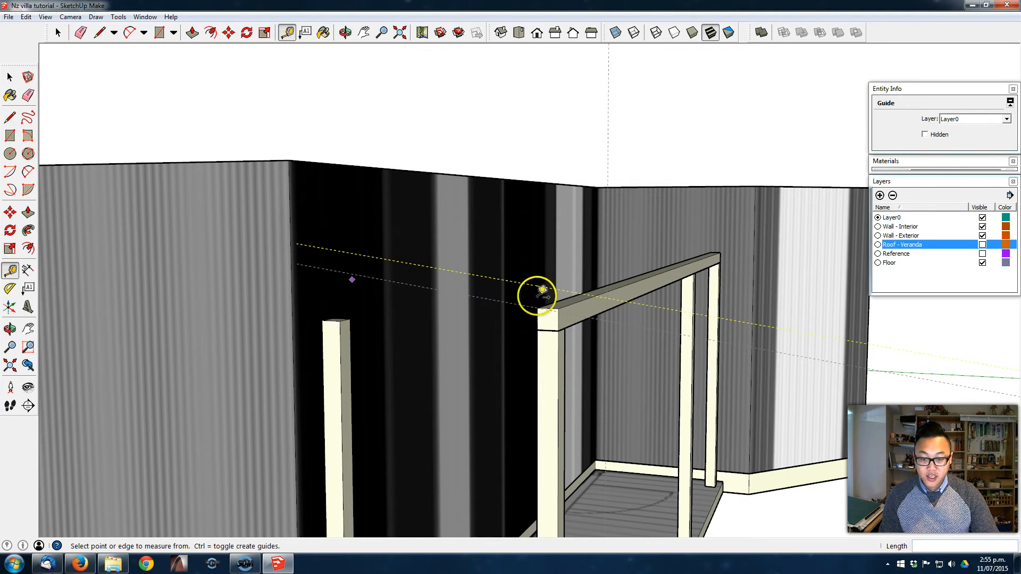
- Draw the closed sloping roof profile along the two angled guides, from the house wall to the vertical overhang guide
{"action": "left_click", "coordinate": [10, 117]}
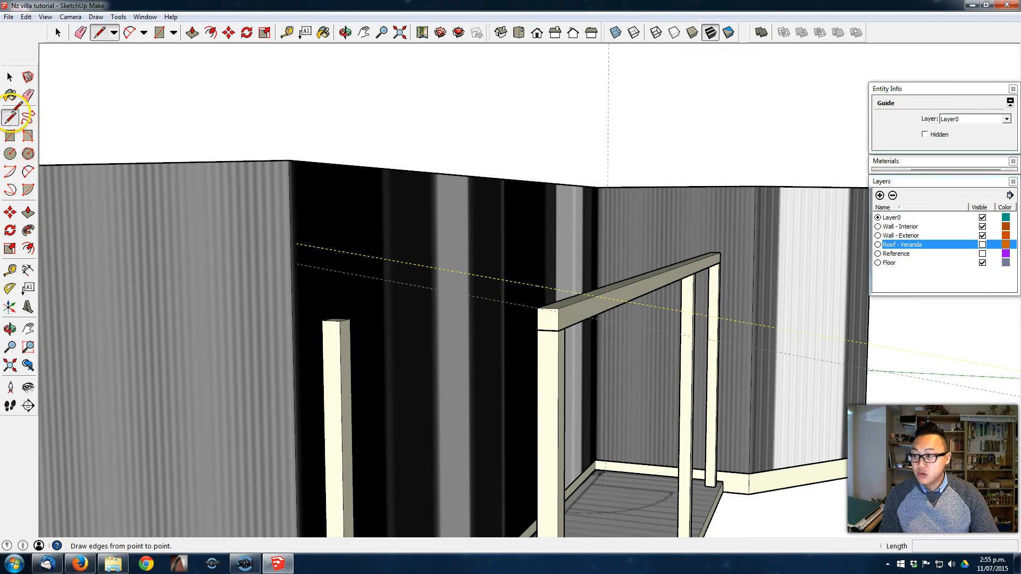
{"action": "left_click", "coordinate": [297, 243]}
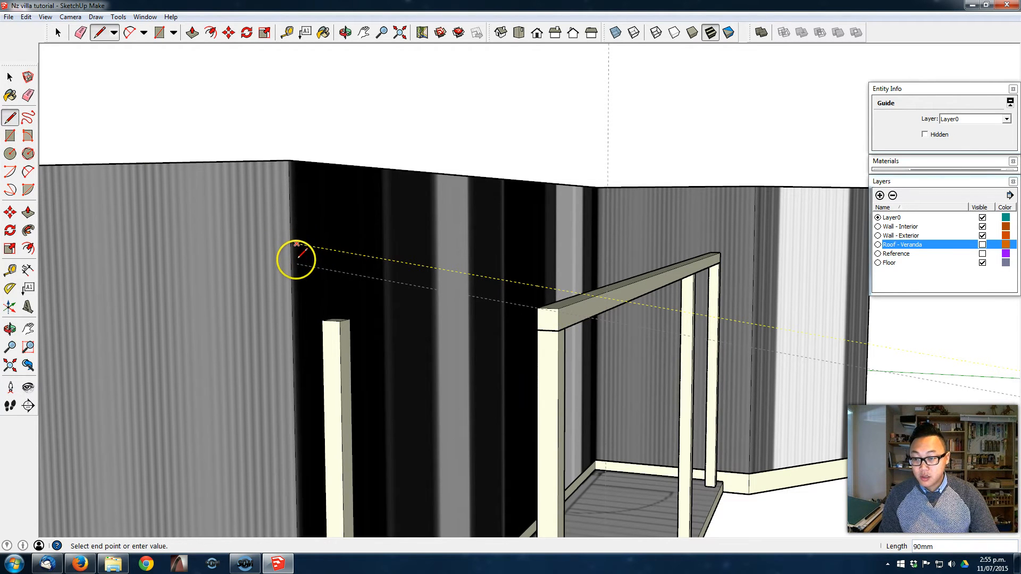
{"action": "left_click", "coordinate": [606, 320]}
{"action": "left_click", "coordinate": [606, 298]}
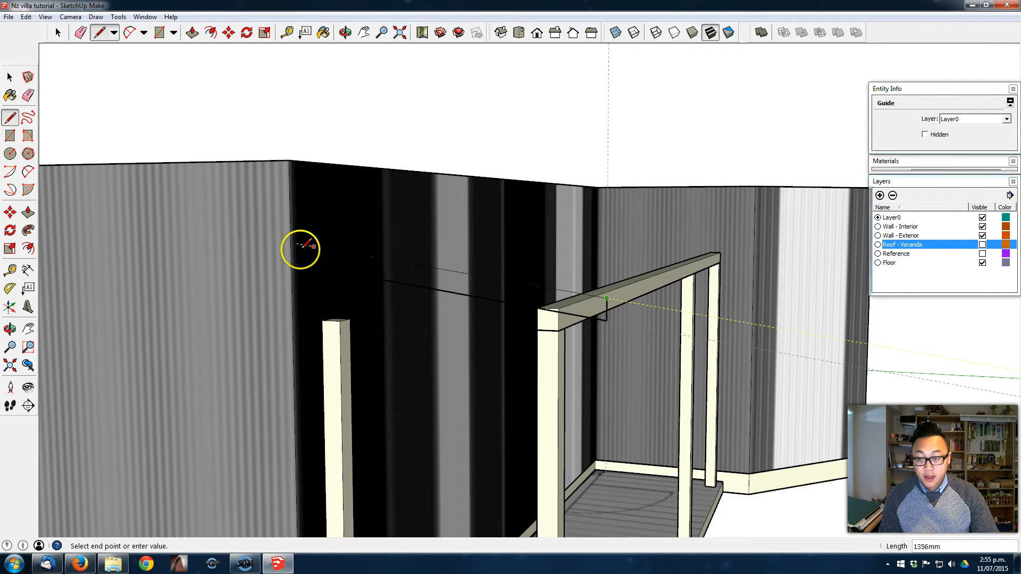
{"action": "left_click", "coordinate": [296, 244]}
{"action": "middle_click_drag", "start_coordinate": [474, 280], "coordinate": [447, 315]}
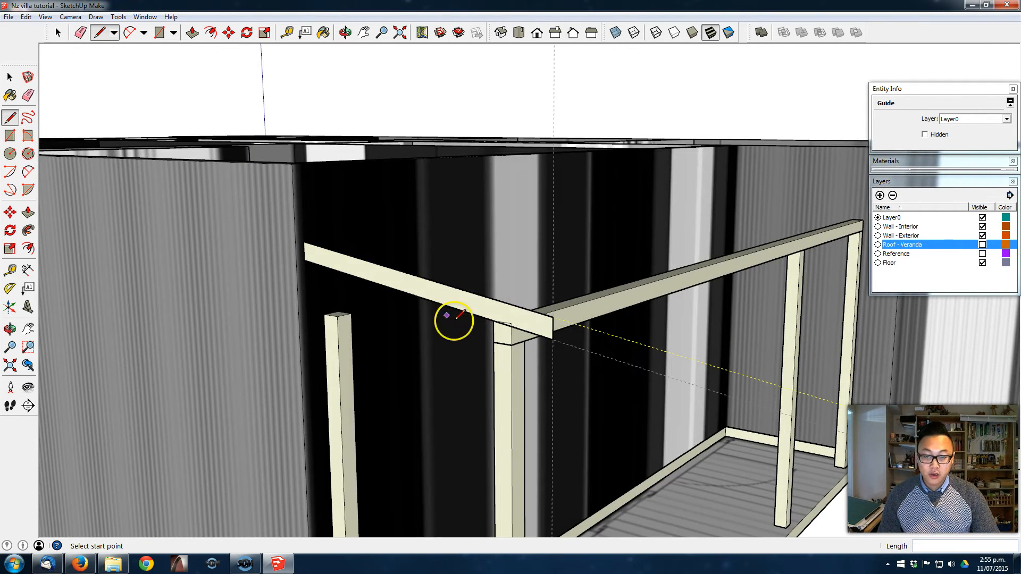
{"action": "middle_click_drag", "start_coordinate": [601, 376], "coordinate": [459, 322]}
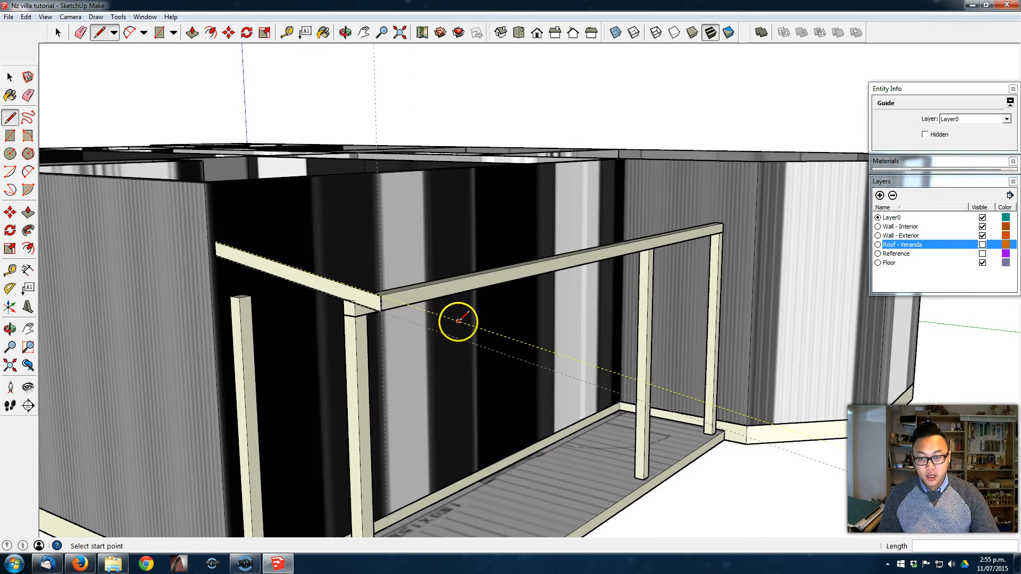
- Extrude the sloping roof profile about 5209 mm along the veranda, past the far end post
{"action": "left_click", "coordinate": [28, 212]}
{"action": "left_click", "coordinate": [519, 268]}
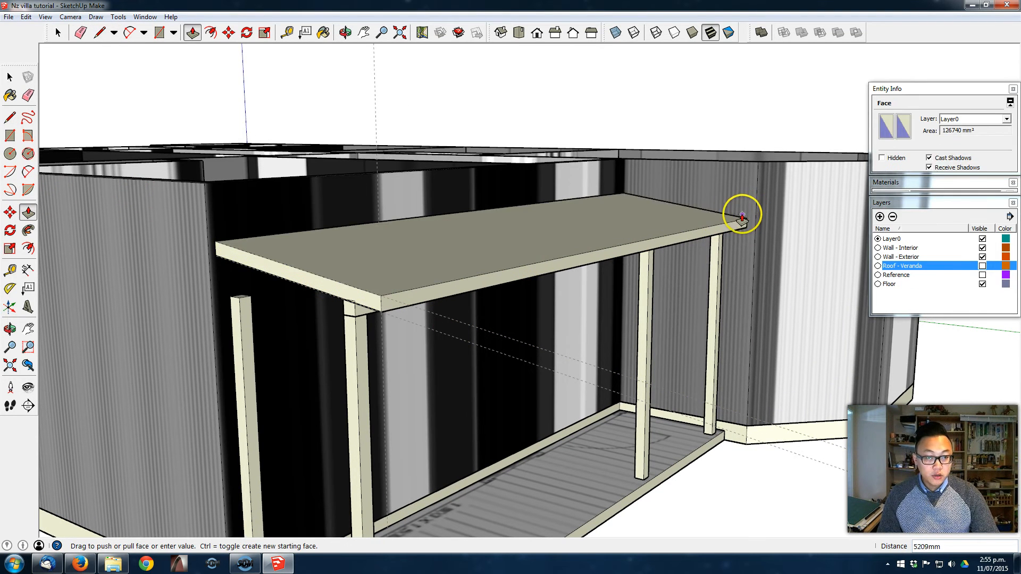
{"action": "left_click", "coordinate": [746, 202]}
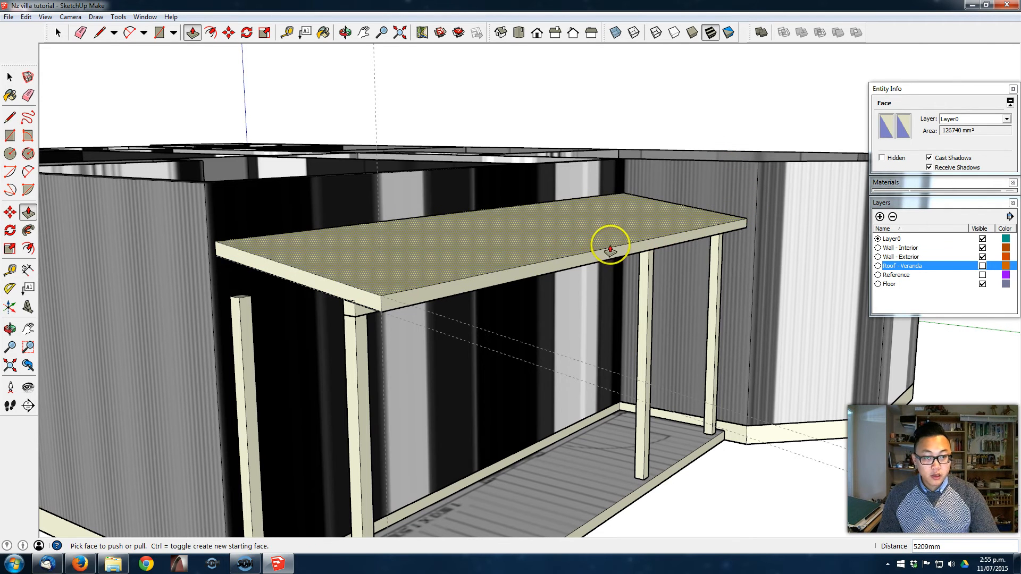
- Group all the connected faces and edges of the extruded veranda roof
{"action": "key", "text": "space"}
{"action": "triple_click", "coordinate": [382, 269]}
{"action": "right_click", "coordinate": [462, 246]}
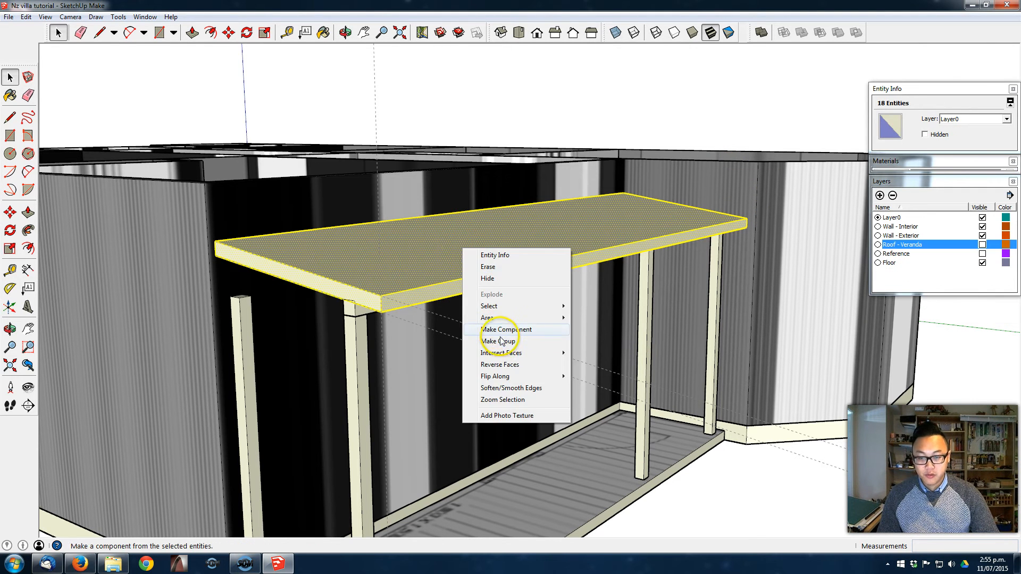
{"action": "left_click", "coordinate": [502, 341]}
- Erase the leftover roof construction guides and make the Roof - Veranda layer visible
{"action": "scroll", "coordinate": [417, 324], "scroll_direction": "down", "scroll_amount": 2}
{"action": "key", "text": "e"}
{"action": "key", "text": "Escape"}
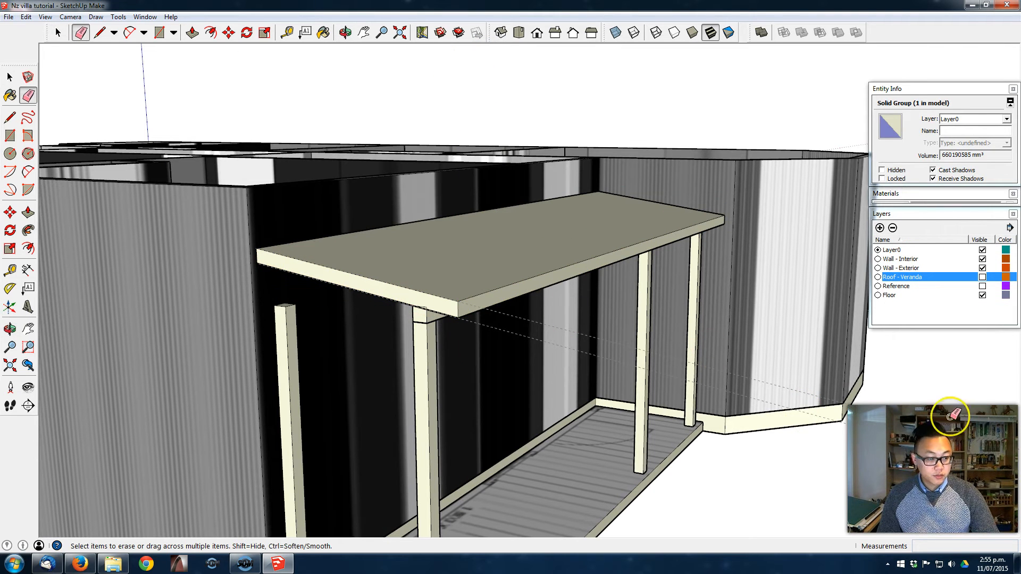
{"action": "left_click", "coordinate": [931, 448]}
{"action": "mouse_move", "coordinate": [659, 407]}
{"action": "middle_mouse_down"}
{"action": "mouse_move", "coordinate": [737, 419]}
{"action": "mouse_move", "coordinate": [150, 418]}
{"action": "middle_mouse_up"}
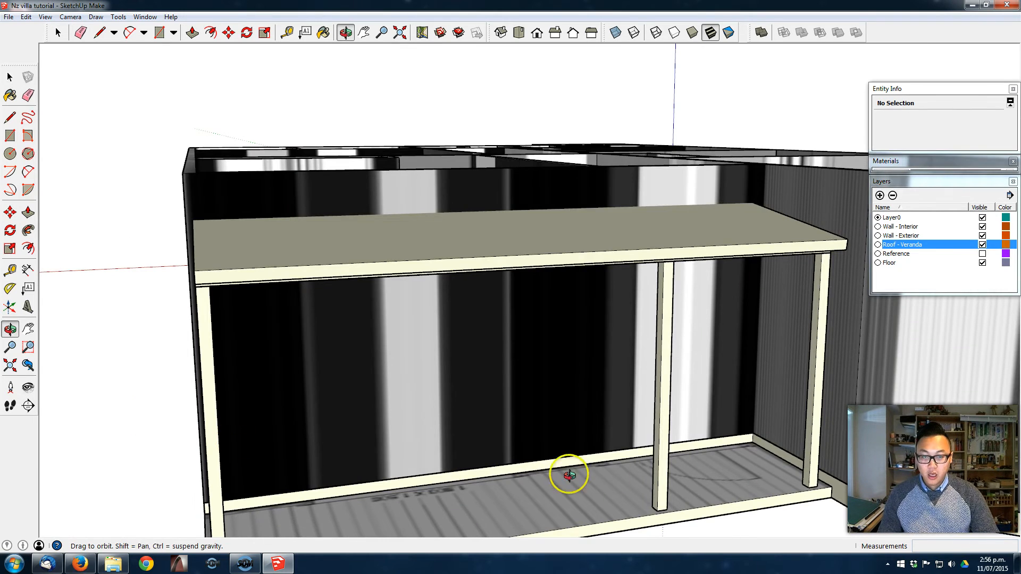
{"action": "key", "text": "space"}
{"action": "middle_click_drag", "start_coordinate": [325, 355], "coordinate": [553, 282]}
{"action": "scroll", "coordinate": [514, 372], "scroll_direction": "down", "scroll_amount": 5}
{"action": "middle_click_drag", "start_coordinate": [454, 403], "coordinate": [540, 360]}
{"action": "key", "text": "r"}
{"action": "scroll", "coordinate": [456, 494], "scroll_direction": "up", "scroll_amount": 2}
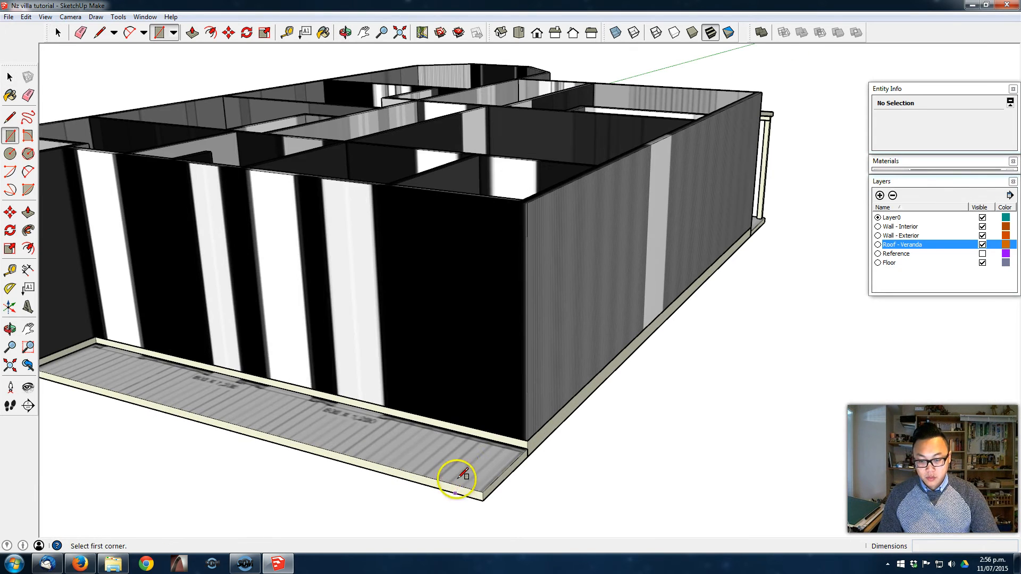
{"action": "left_click", "coordinate": [497, 463]}
{"action": "key", "text": "Escape"}
{"action": "key", "text": "space"}
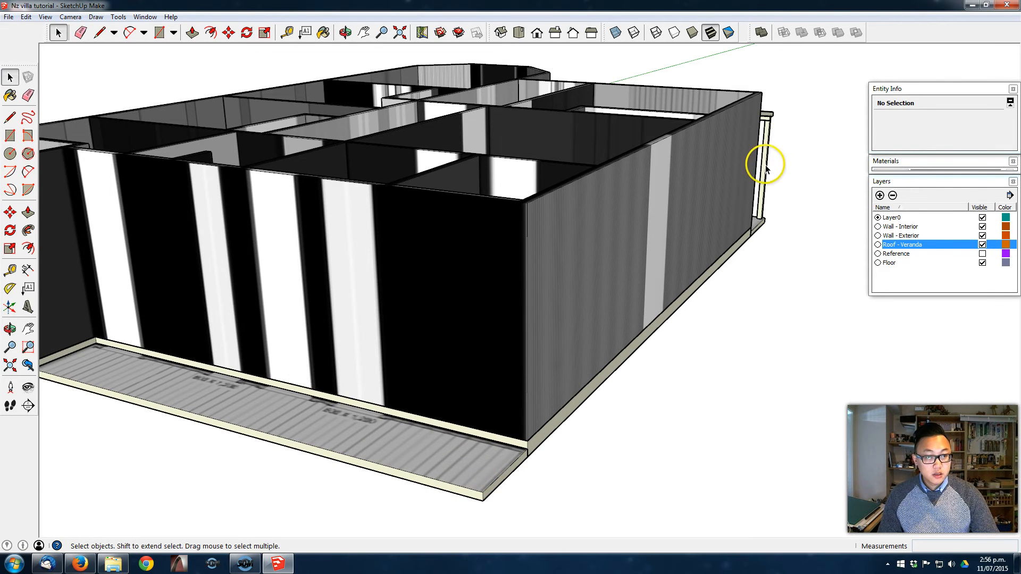
- Copy the finished veranda's Front Post component, from its base corner, to the outer corner of the other veranda's floor
{"action": "middle_click_drag", "start_coordinate": [783, 203], "coordinate": [683, 287]}
{"action": "left_click", "coordinate": [682, 286]}
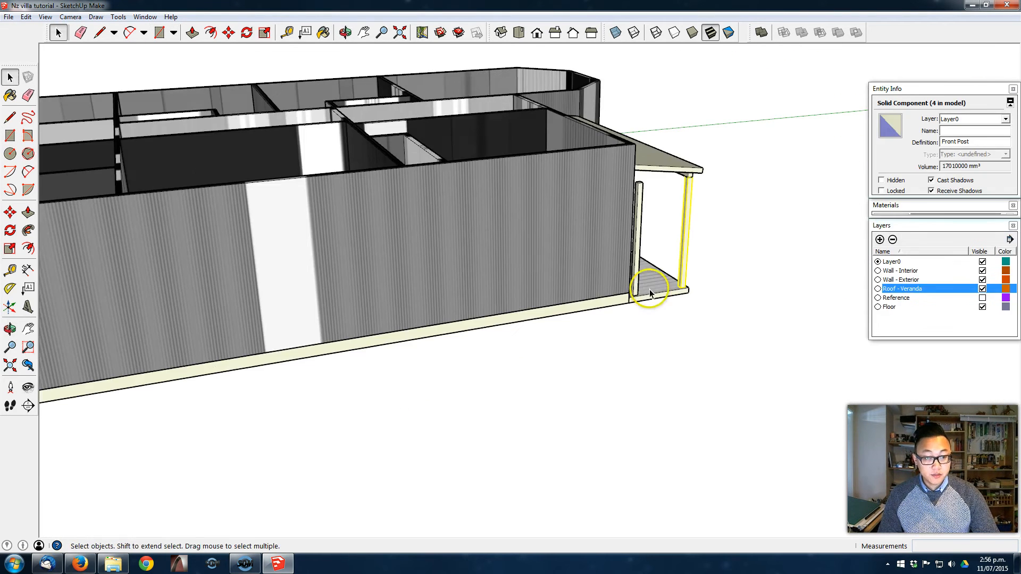
{"action": "key", "text": "m"}
{"action": "left_click", "coordinate": [680, 285]}
{"action": "key", "text": "ctrl"}
{"action": "middle_click_drag", "start_coordinate": [351, 323], "coordinate": [798, 293]}
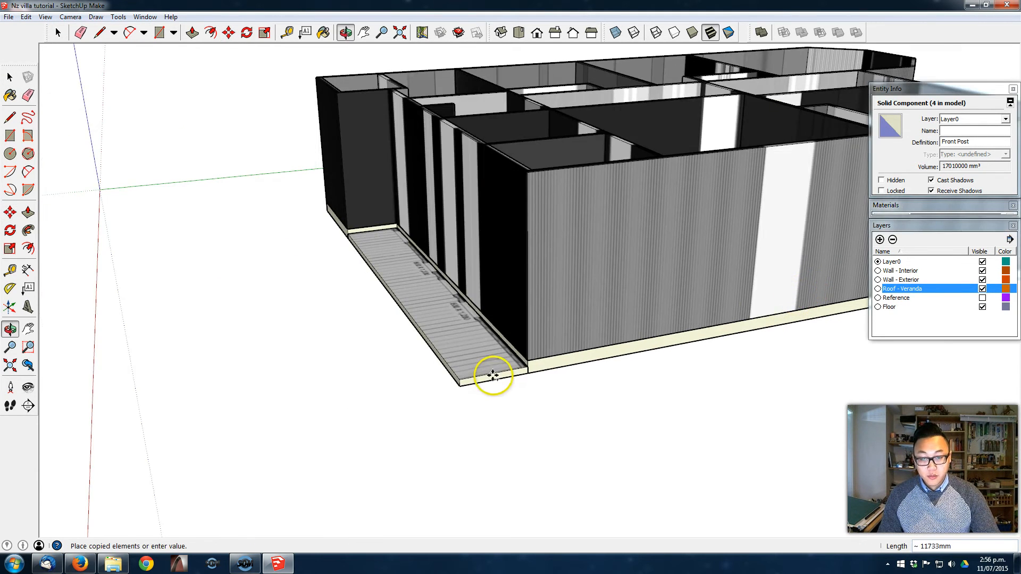
{"action": "scroll", "coordinate": [494, 376], "scroll_direction": "up", "scroll_amount": 3}
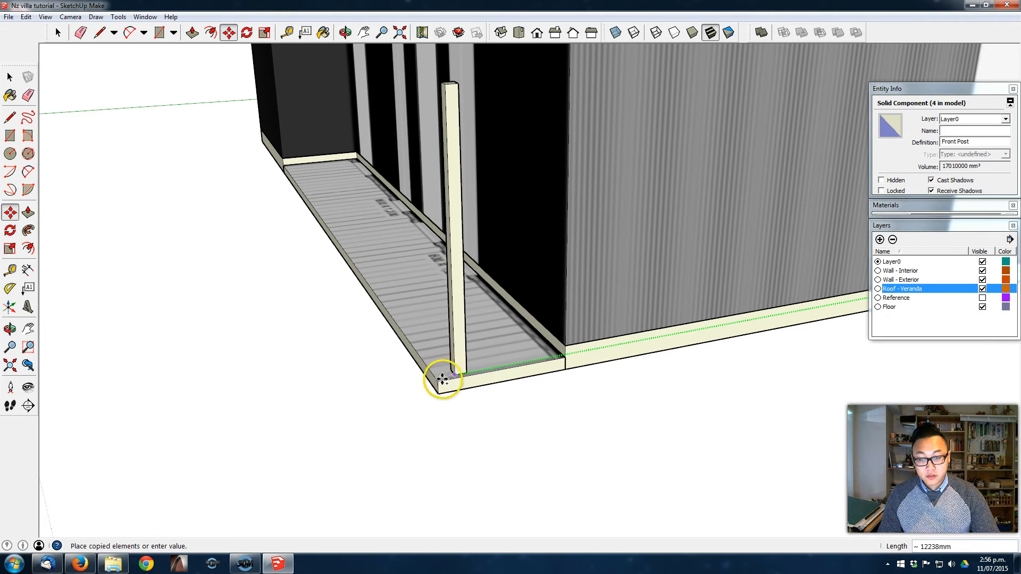
{"action": "left_click", "coordinate": [446, 376]}
- Adjust the copied post's position at the veranda floor's outer corner by moving it in 50 mm from the edge
{"action": "scroll", "coordinate": [441, 376], "scroll_direction": "up", "scroll_amount": 3}
{"action": "middle_click_drag", "start_coordinate": [438, 377], "coordinate": [423, 394]}
{"action": "left_click", "coordinate": [435, 392]}
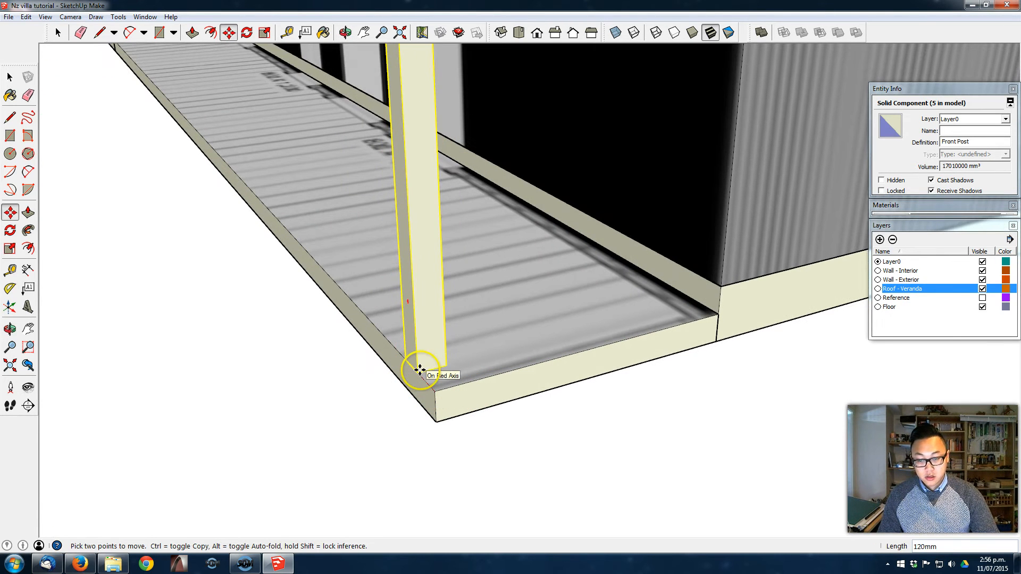
{"action": "type", "text": "50"}
{"action": "key", "text": "Return"}
{"action": "left_click", "coordinate": [418, 369]}
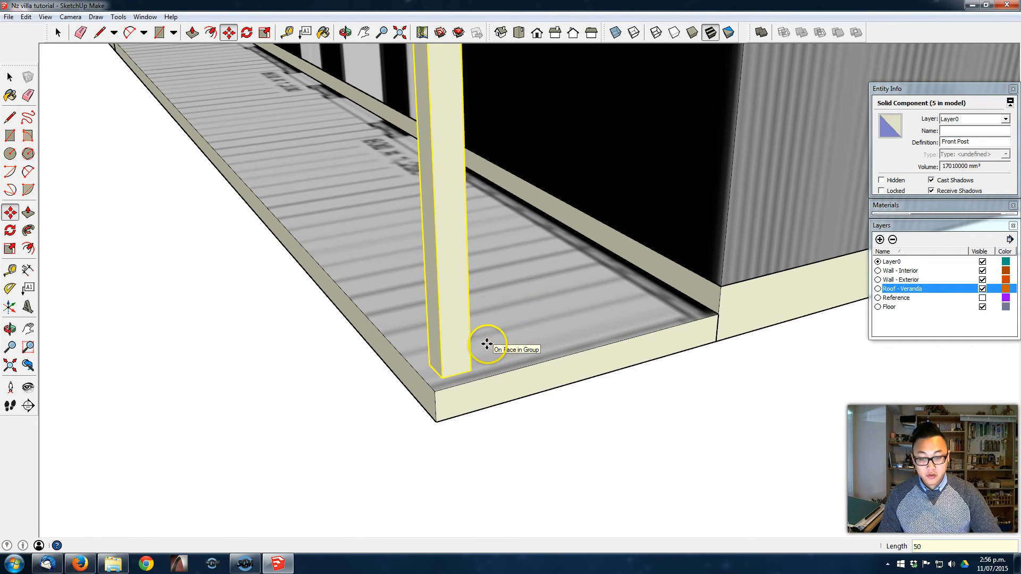
{"action": "left_click", "coordinate": [447, 358]}
- Copy the corner post 6500 mm along the veranda edge, towards the projecting wall
{"action": "middle_click_drag", "start_coordinate": [447, 358], "coordinate": [787, 371]}
{"action": "scroll", "coordinate": [759, 366], "scroll_direction": "down", "scroll_amount": 1}
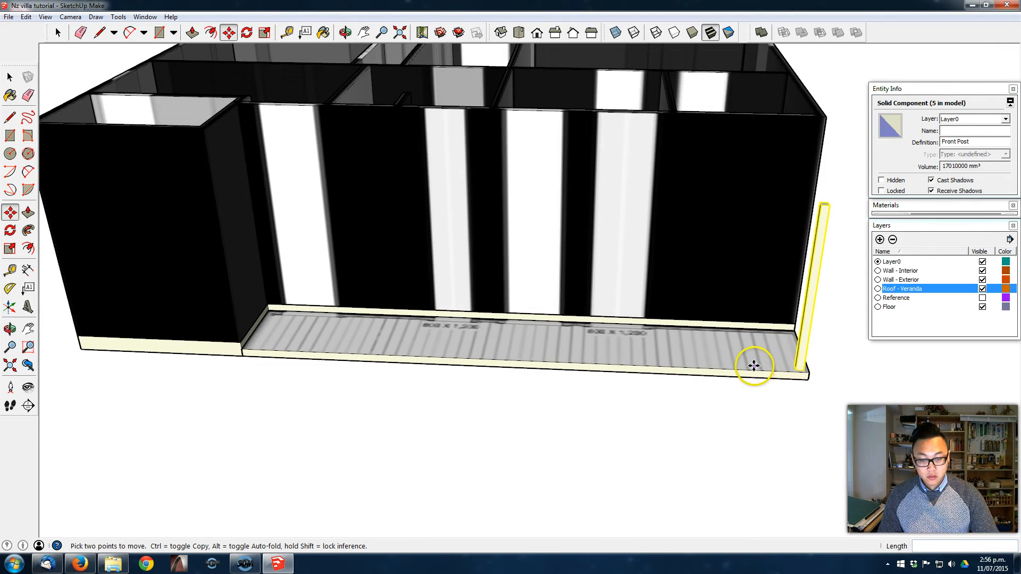
{"action": "scroll", "coordinate": [806, 365], "scroll_direction": "up", "scroll_amount": 2}
{"action": "left_click", "coordinate": [806, 364]}
{"action": "key", "text": "ctrl"}
{"action": "scroll", "coordinate": [437, 361], "scroll_direction": "down", "scroll_amount": 2}
{"action": "middle_click_drag", "start_coordinate": [307, 320], "coordinate": [357, 325], "text": "shift"}
{"action": "scroll", "coordinate": [372, 327], "scroll_direction": "down", "scroll_amount": 3}
{"action": "scroll", "coordinate": [343, 340], "scroll_direction": "up", "scroll_amount": 3}
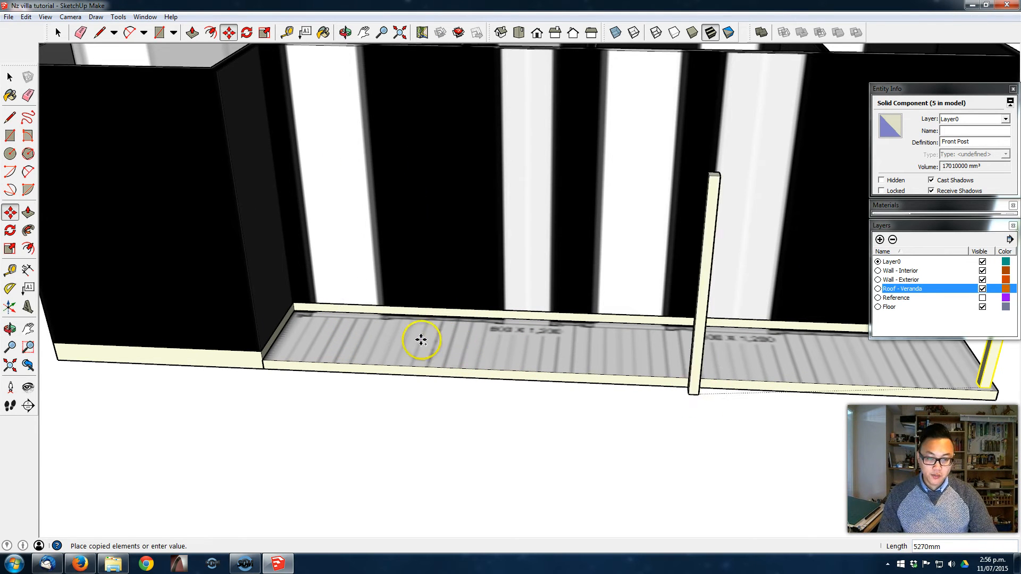
{"action": "scroll", "coordinate": [428, 340], "scroll_direction": "down", "scroll_amount": 2}
{"action": "middle_click_drag", "start_coordinate": [434, 346], "coordinate": [349, 381], "text": "shift"}
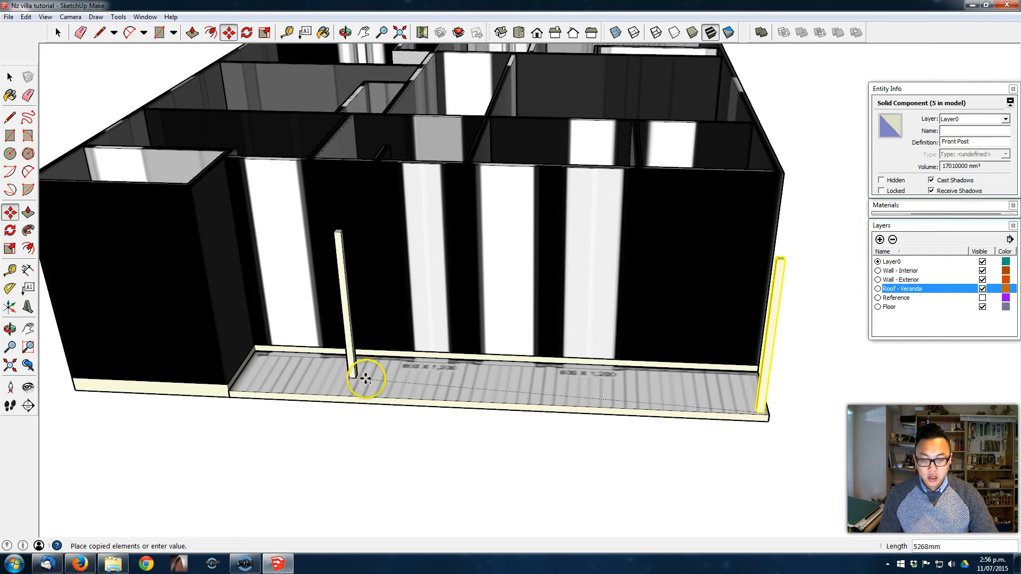
{"action": "scroll", "coordinate": [266, 385], "scroll_direction": "up", "scroll_amount": 2}
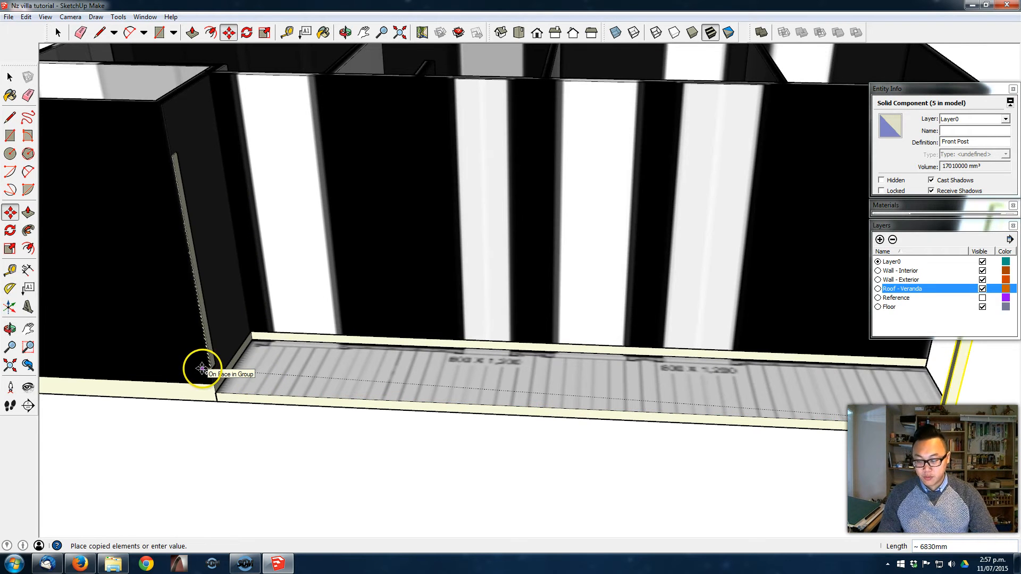
{"action": "scroll", "coordinate": [240, 382], "scroll_direction": "up", "scroll_amount": 2}
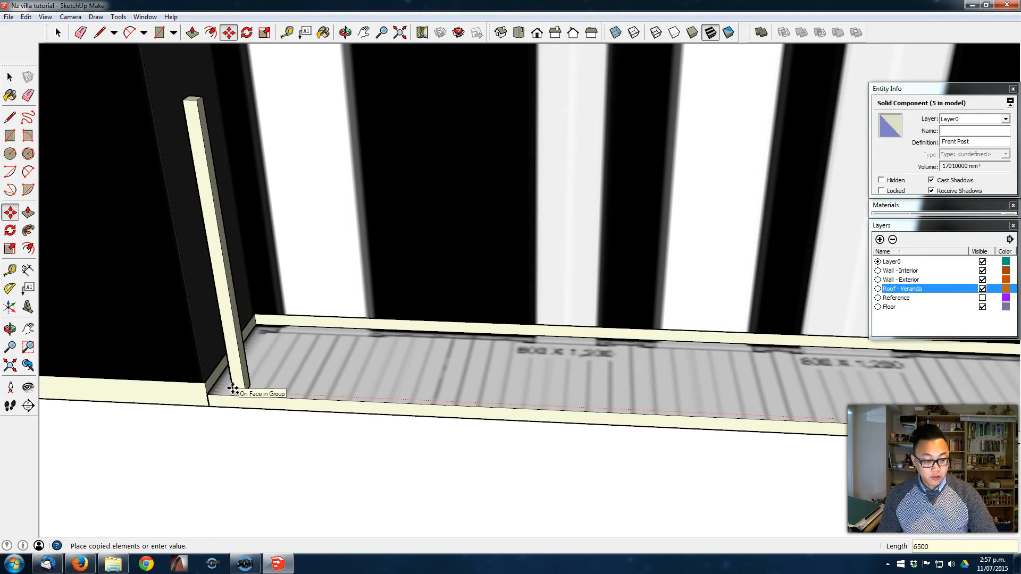
{"action": "key", "text": "Return"}
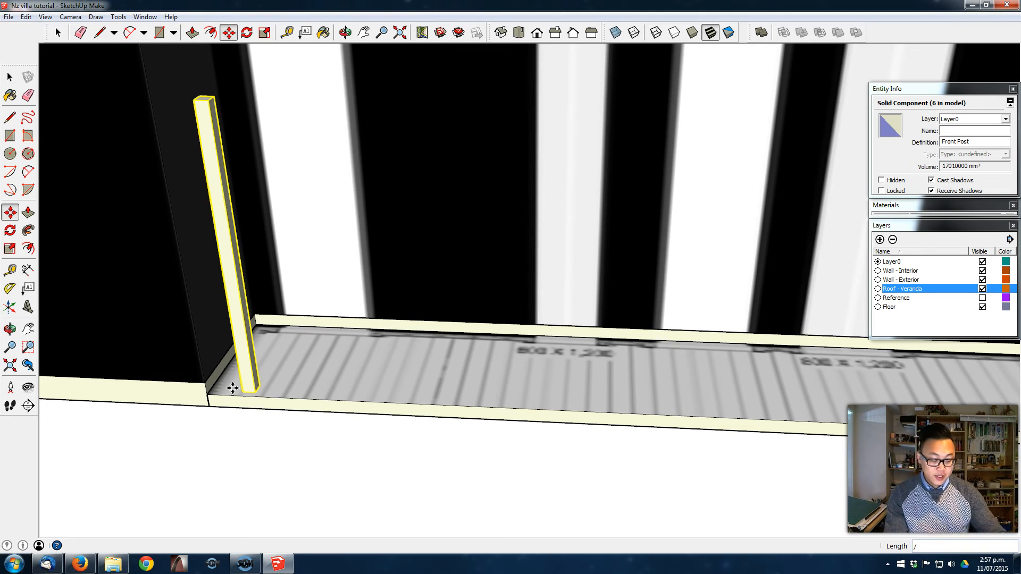
- Divide the copy distance by 3 to space intermediate posts evenly between the two end posts
{"action": "type", "text": "3"}
{"action": "key", "text": "Return"}
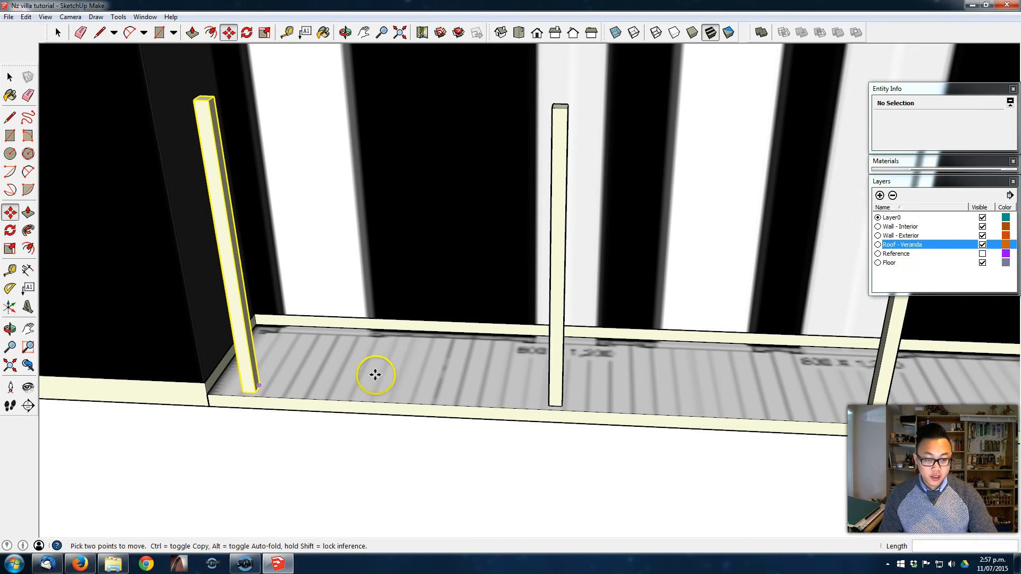
{"action": "scroll", "coordinate": [595, 362], "scroll_direction": "down", "scroll_amount": 10}
{"action": "middle_click_drag", "start_coordinate": [539, 251], "coordinate": [476, 358]}
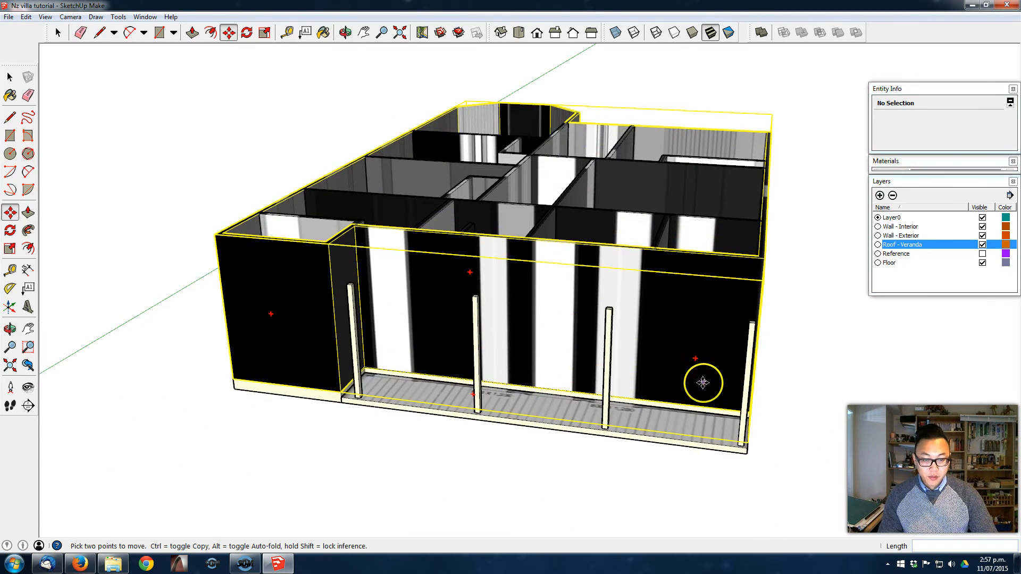
{"action": "key", "text": "space"}
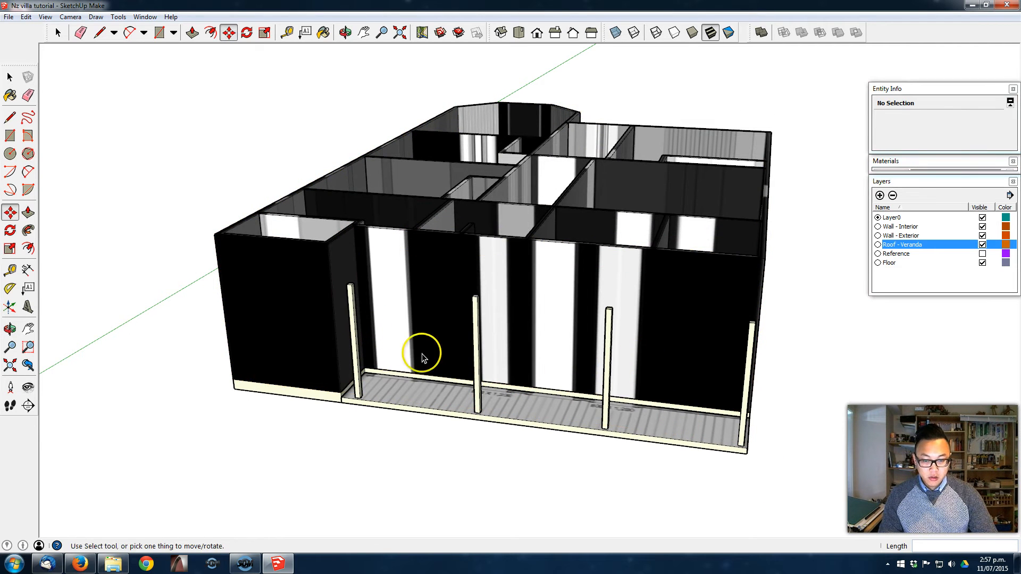
- Edit the Front Post component and push its top face down about 332 mm to shorten all four posts
{"action": "middle_click_drag", "start_coordinate": [748, 429], "coordinate": [688, 283]}
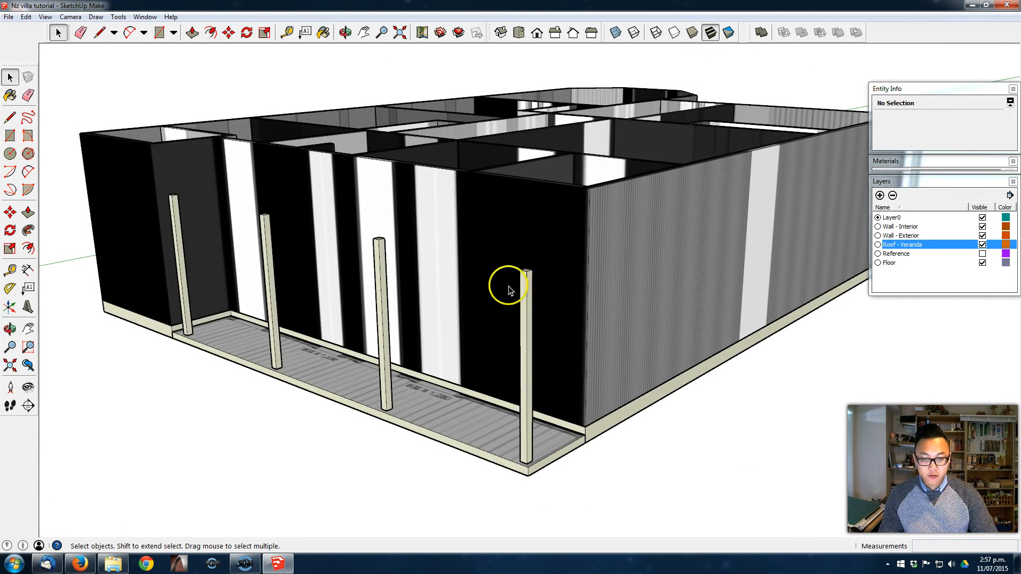
{"action": "double_click", "coordinate": [524, 276]}
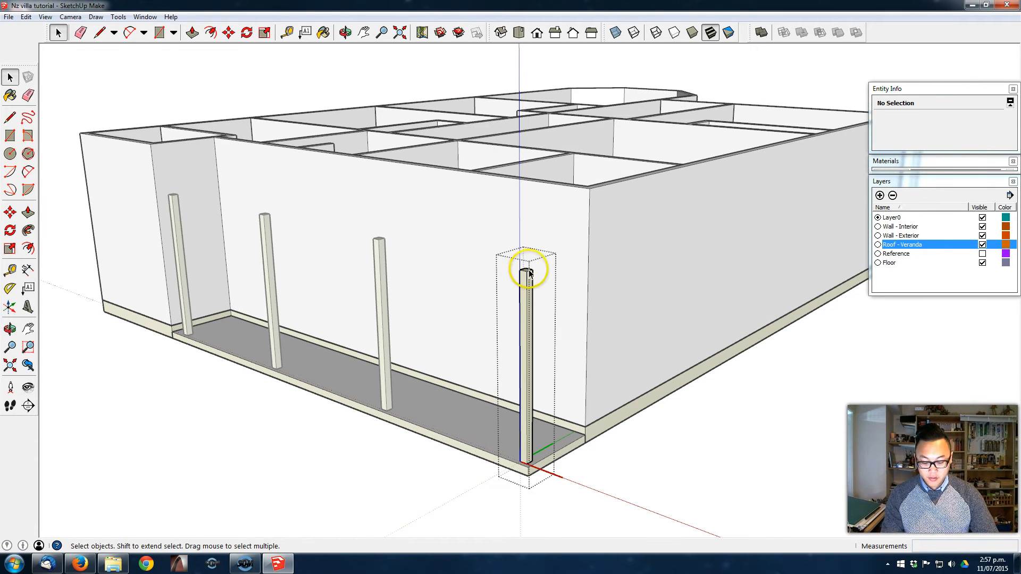
{"action": "key", "text": "p"}
{"action": "left_click", "coordinate": [526, 273]}
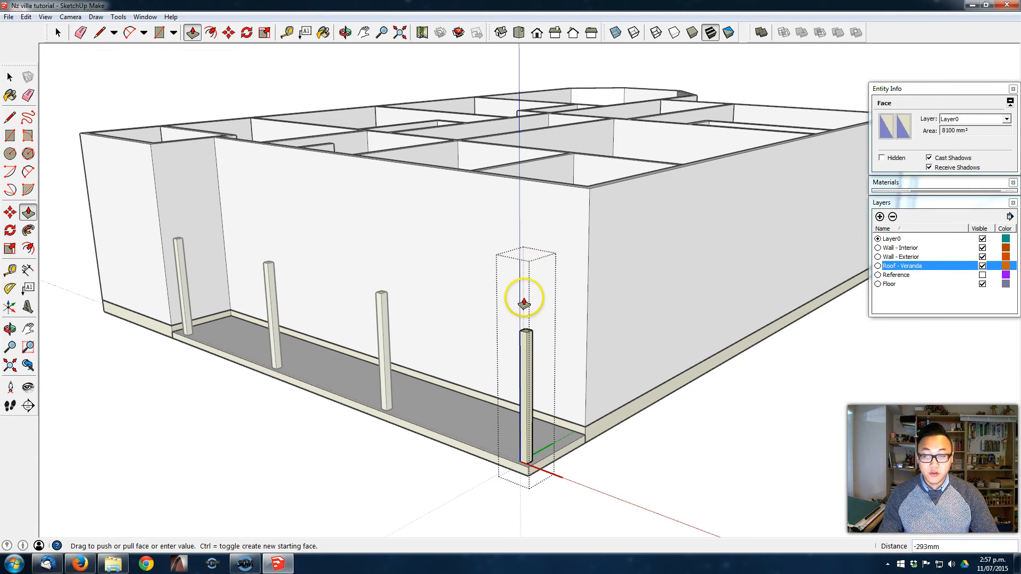
{"action": "left_click", "coordinate": [514, 308]}
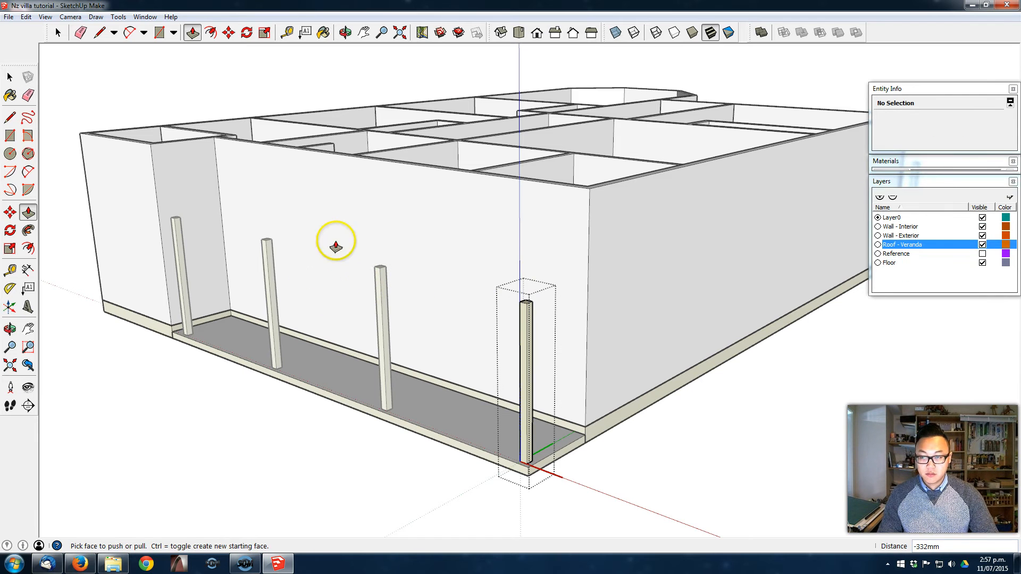
{"action": "key", "text": "space"}
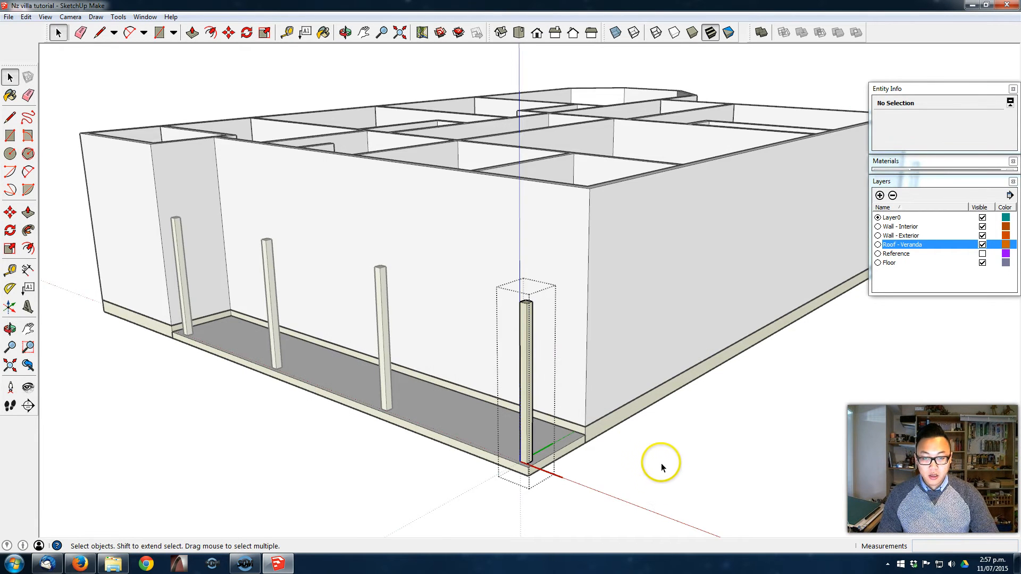
- Draw a 6500 by 90 mm rectangle along the tops of the four posts as the beam base
{"action": "scroll", "coordinate": [289, 189], "scroll_direction": "up", "scroll_amount": 4}
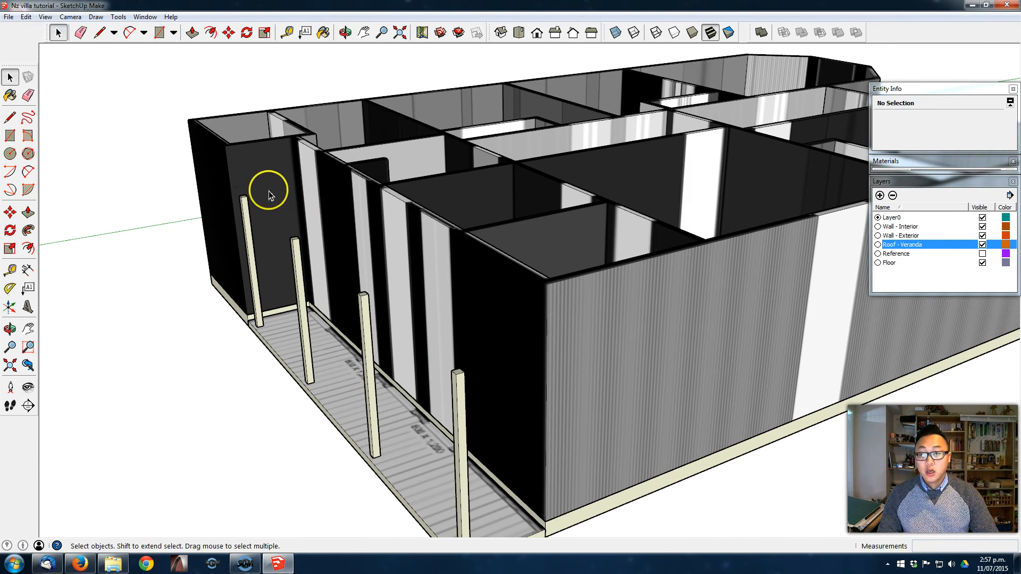
{"action": "key", "text": "r"}
{"action": "left_click", "coordinate": [242, 197]}
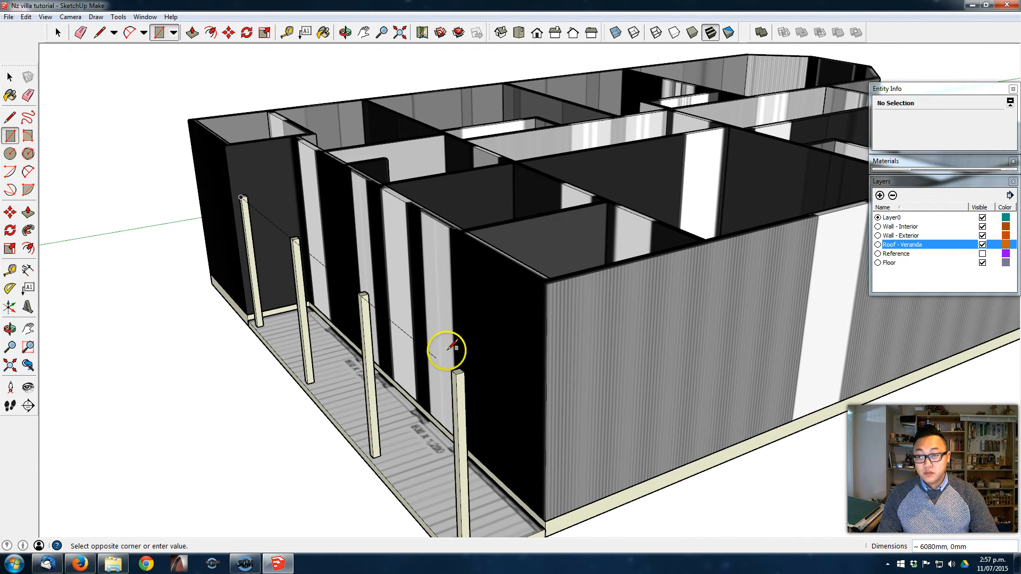
{"action": "scroll", "coordinate": [477, 366], "scroll_direction": "up", "scroll_amount": 2}
{"action": "type", "text": "6500,90"}
{"action": "key", "text": "Return"}
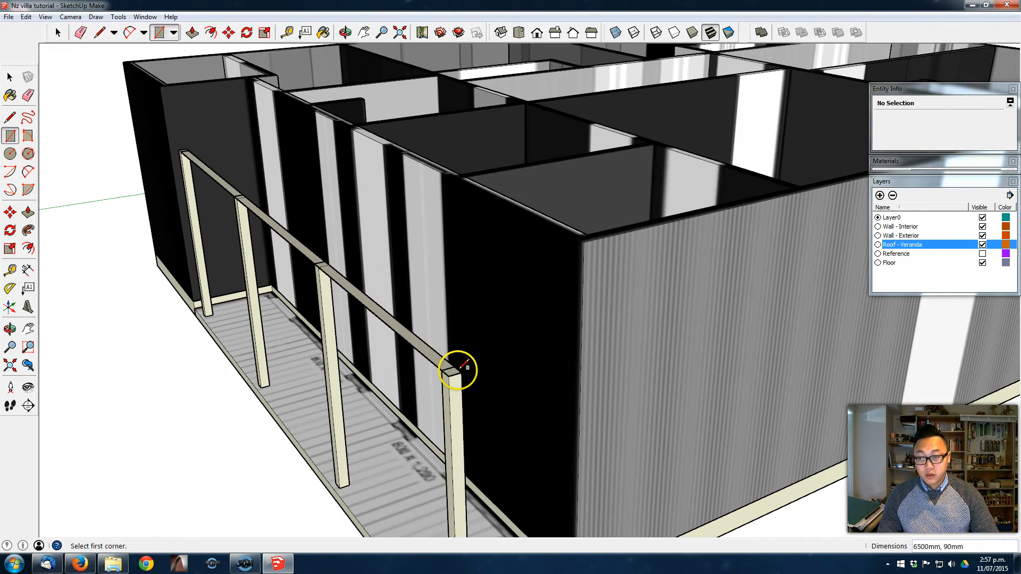
- Move the beam rectangle's short end edge across the post nearest the projecting wall to that post's outer edge
{"action": "middle_click_drag", "start_coordinate": [264, 276], "coordinate": [577, 373]}
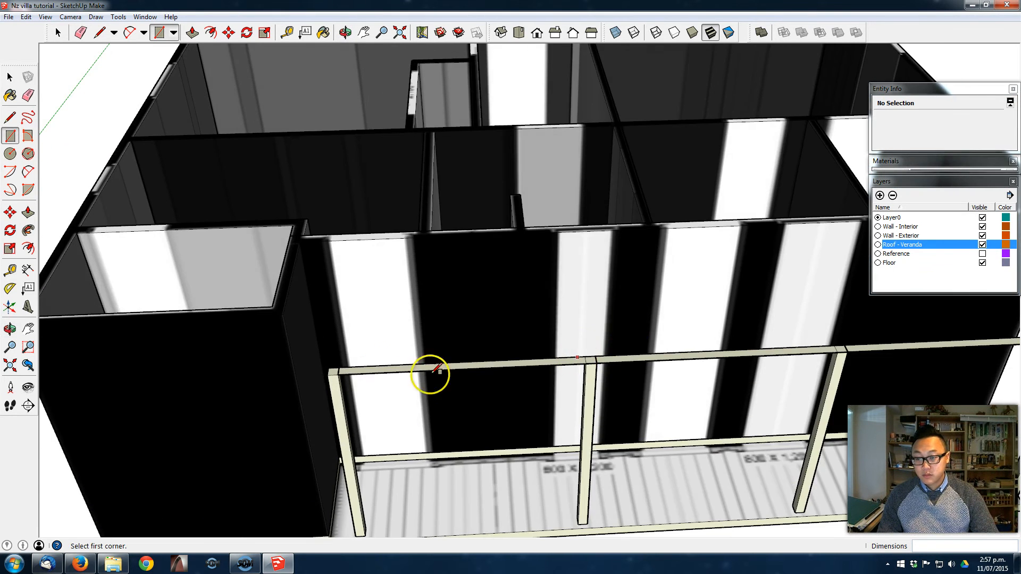
{"action": "scroll", "coordinate": [362, 374], "scroll_direction": "up", "scroll_amount": 3}
{"action": "scroll", "coordinate": [338, 380], "scroll_direction": "up", "scroll_amount": 3}
{"action": "middle_click_drag", "start_coordinate": [322, 349], "coordinate": [407, 329], "text": "shift"}
{"action": "key", "text": "space"}
{"action": "left_click", "coordinate": [397, 322]}
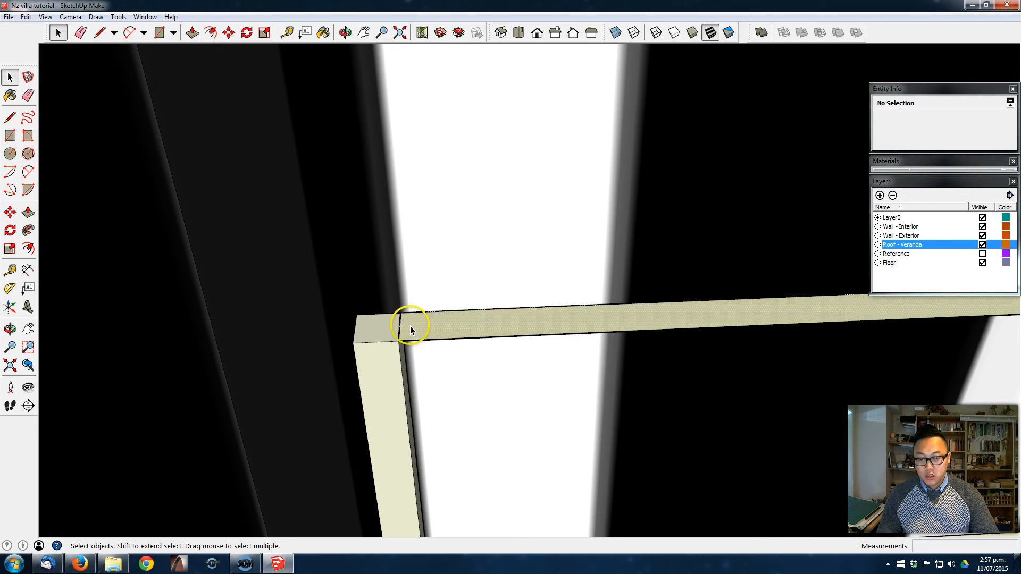
{"action": "left_click", "coordinate": [400, 326]}
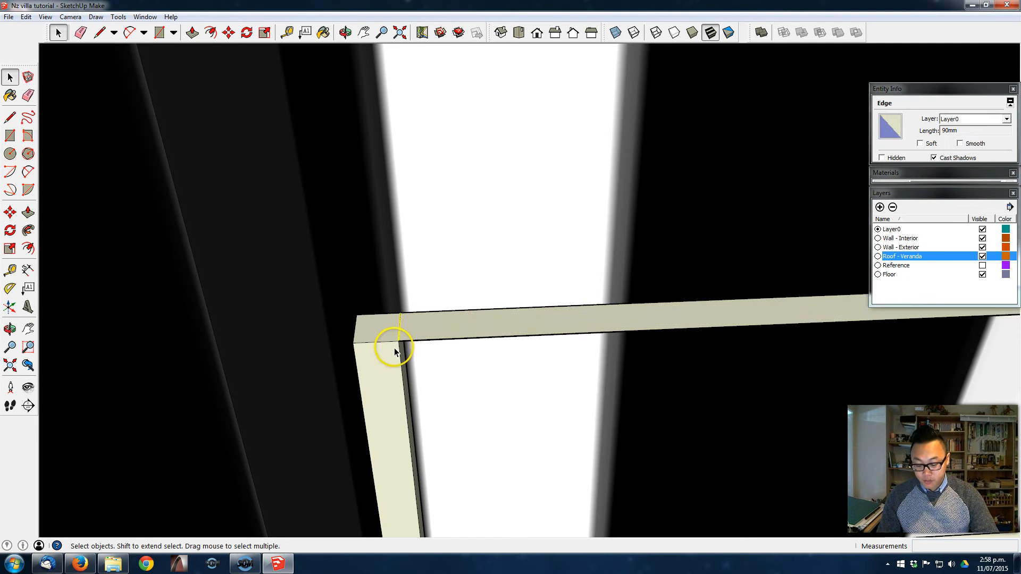
{"action": "key", "text": "m"}
{"action": "left_click", "coordinate": [394, 338]}
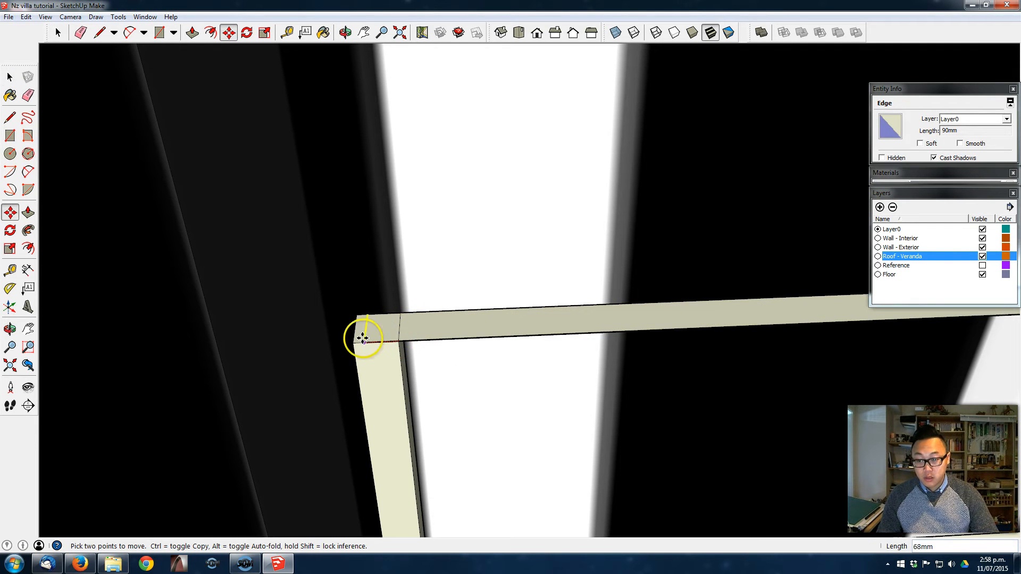
{"action": "left_click", "coordinate": [354, 338]}
- Extend the beam rectangle's end edge beyond the post, towards the projecting part of the house
{"action": "middle_click_drag", "start_coordinate": [420, 328], "coordinate": [354, 328]}
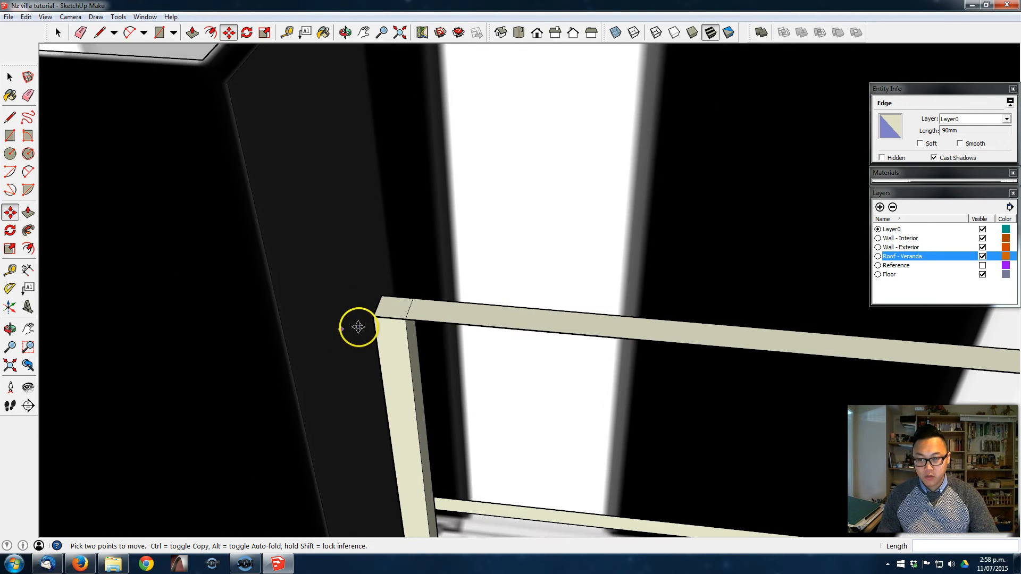
{"action": "left_click", "coordinate": [371, 317]}
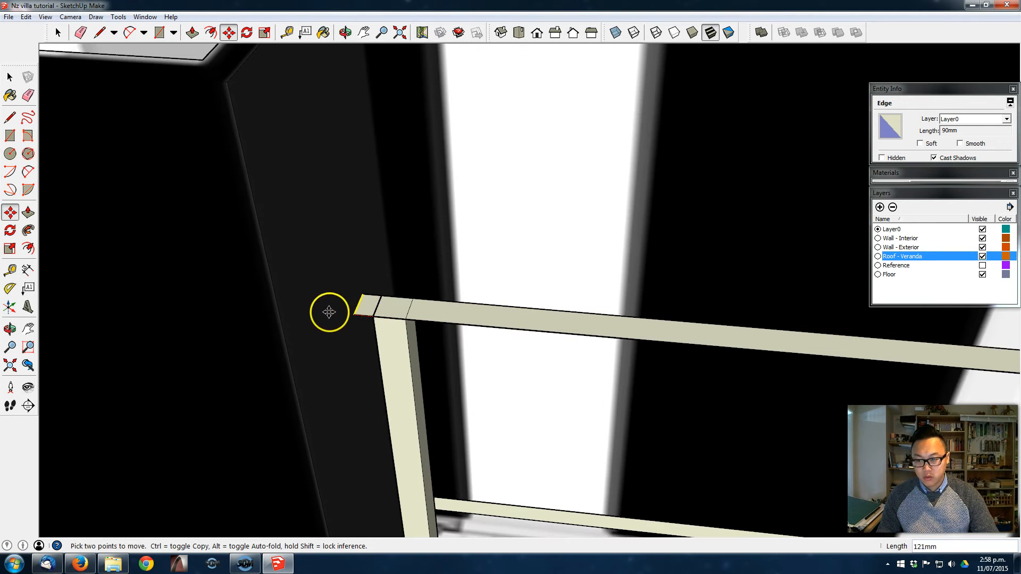
{"action": "middle_click_drag", "start_coordinate": [488, 314], "coordinate": [299, 283]}
{"action": "scroll", "coordinate": [315, 223], "scroll_direction": "down", "scroll_amount": 3}
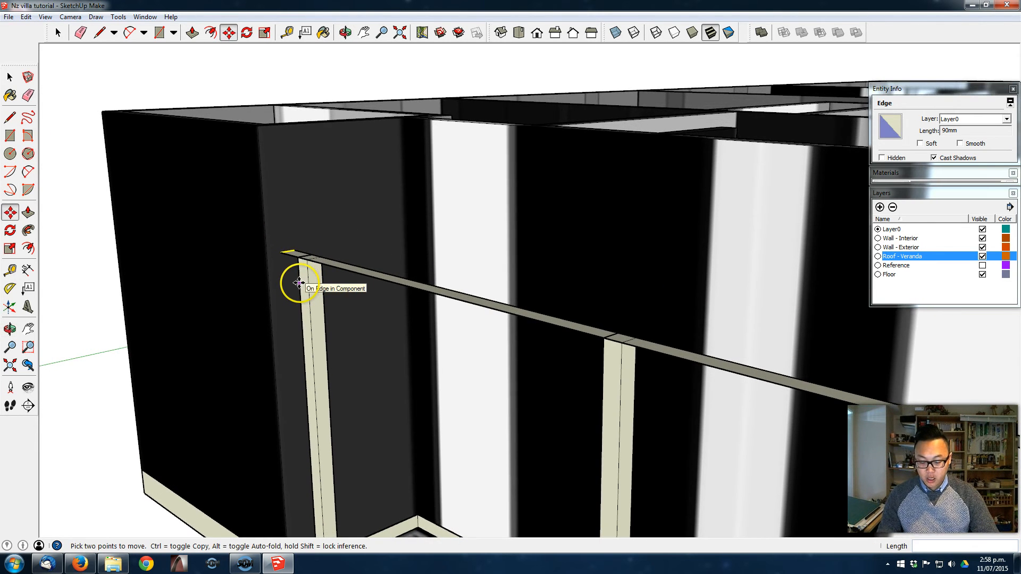
- Pull the beam rectangle up into a solid beam above the posts and make it a group
{"action": "key", "text": "p"}
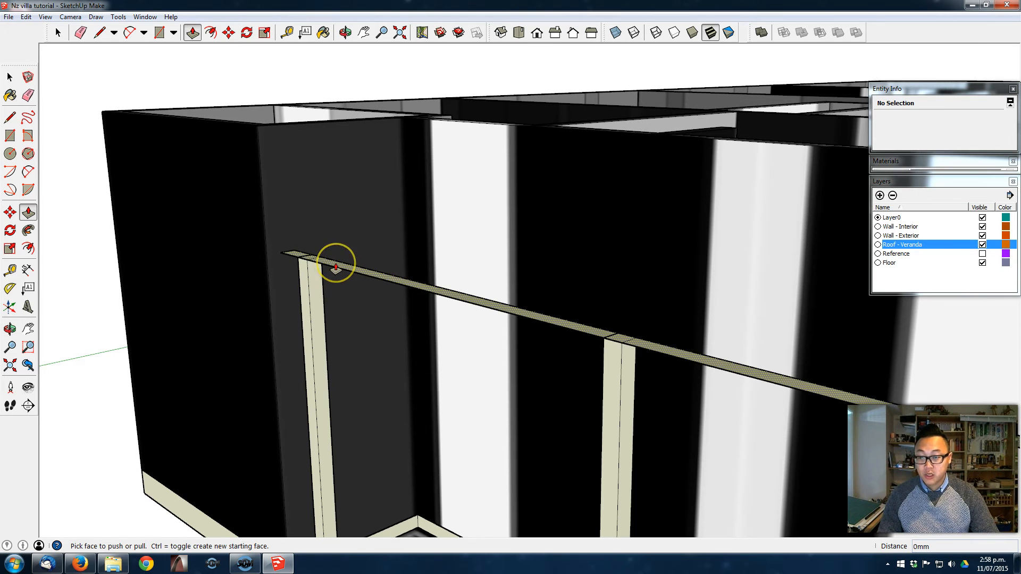
{"action": "left_click", "coordinate": [335, 269]}
{"action": "left_click", "coordinate": [336, 235]}
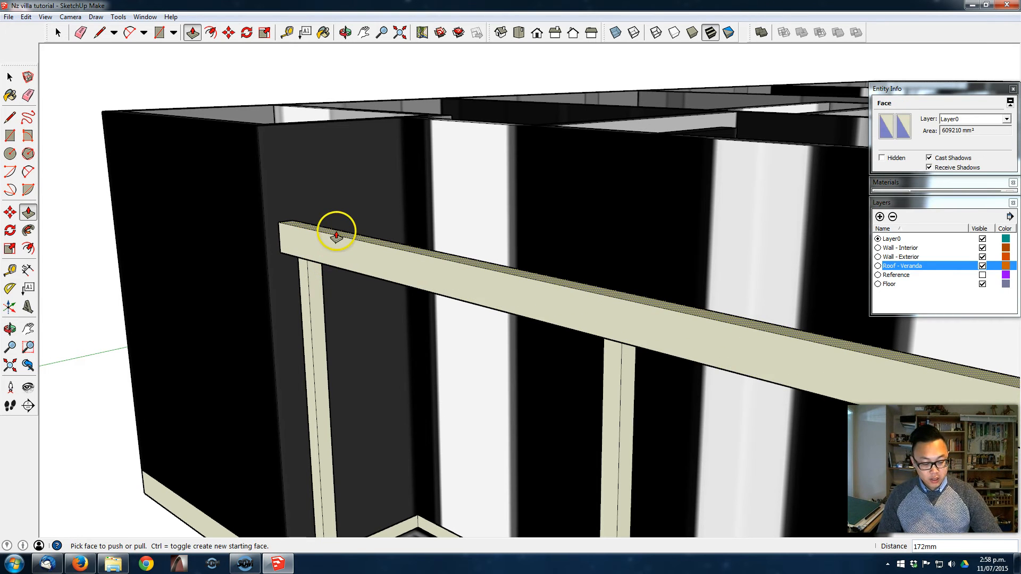
{"action": "key", "text": "ctrl+z"}
{"action": "key", "text": "space"}
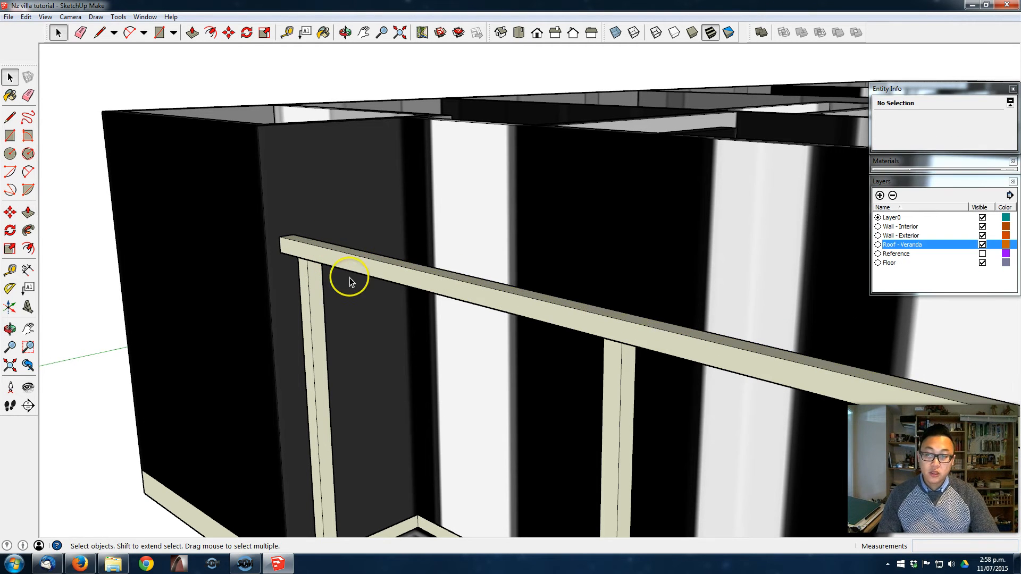
{"action": "triple_click", "coordinate": [361, 267]}
{"action": "right_click", "coordinate": [362, 267]}
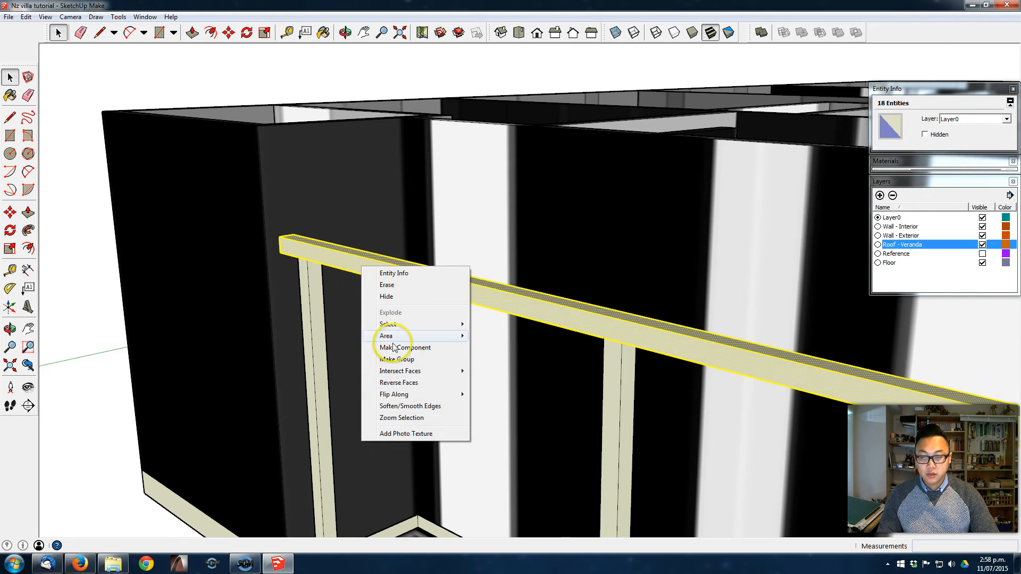
{"action": "left_click", "coordinate": [408, 360]}
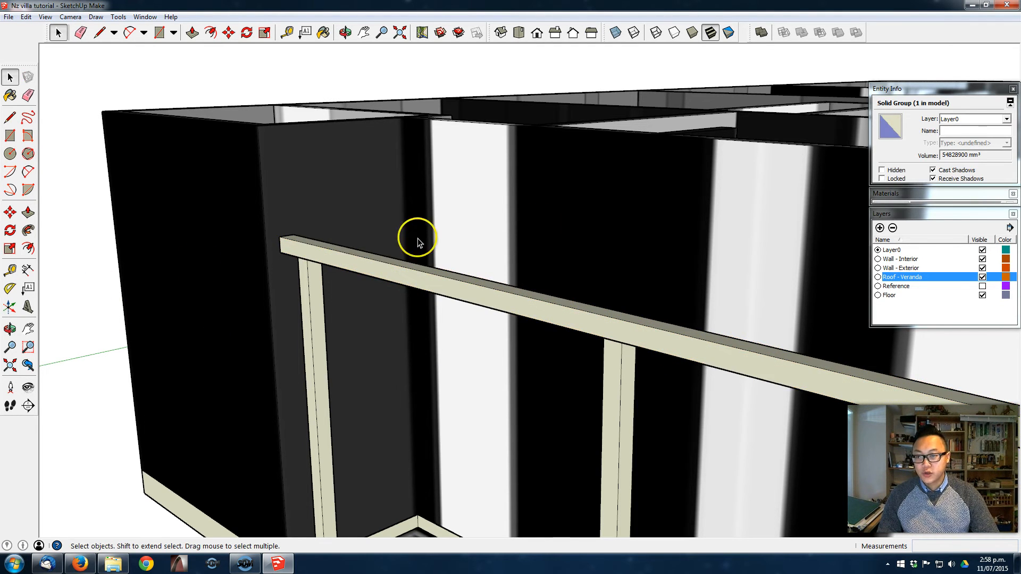
- Place an angled guide for the roof slope at the open end face of the veranda beam with the Protractor
{"action": "scroll", "coordinate": [521, 242], "scroll_direction": "down", "scroll_amount": 3}
{"action": "middle_click_drag", "start_coordinate": [522, 242], "coordinate": [468, 248]}
{"action": "middle_click_drag", "start_coordinate": [615, 430], "coordinate": [472, 350]}
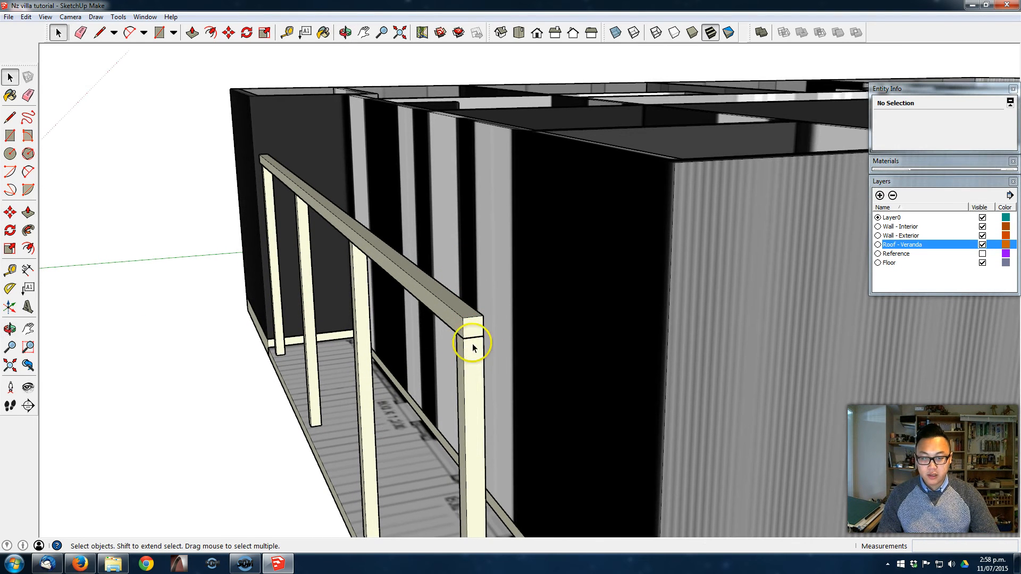
{"action": "middle_click_drag", "start_coordinate": [405, 242], "coordinate": [507, 282]}
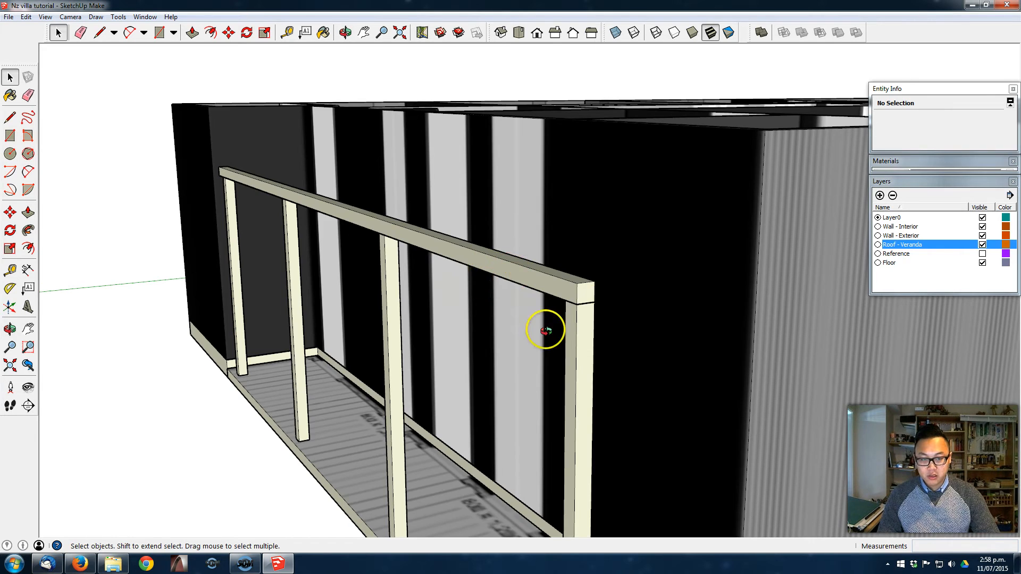
{"action": "middle_click_drag", "start_coordinate": [526, 335], "coordinate": [521, 295]}
{"action": "middle_click_drag", "start_coordinate": [485, 333], "coordinate": [658, 337]}
{"action": "middle_click_drag", "start_coordinate": [515, 356], "coordinate": [479, 310]}
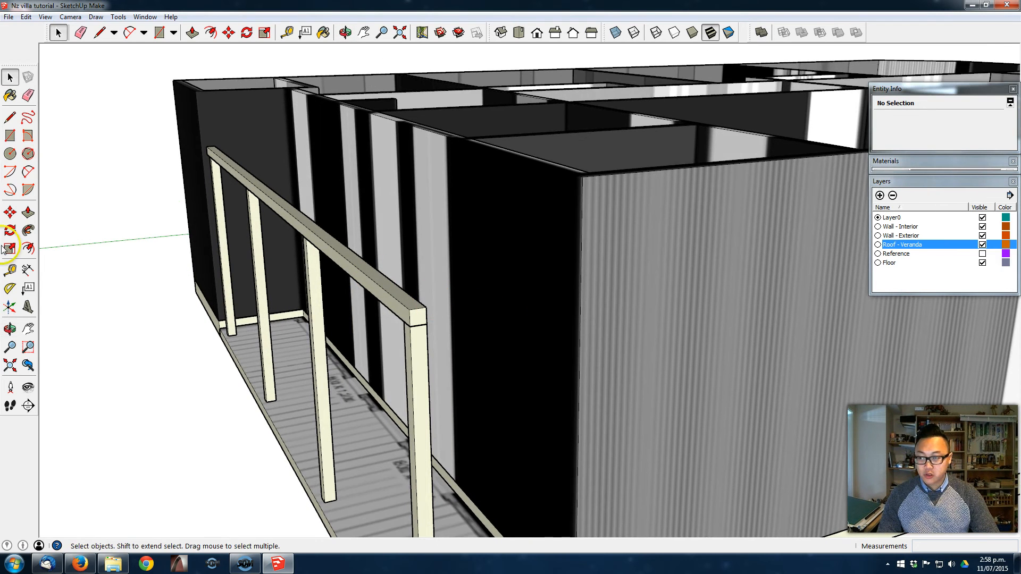
{"action": "left_click", "coordinate": [10, 289]}
{"action": "scroll", "coordinate": [417, 309], "scroll_direction": "up", "scroll_amount": 3}
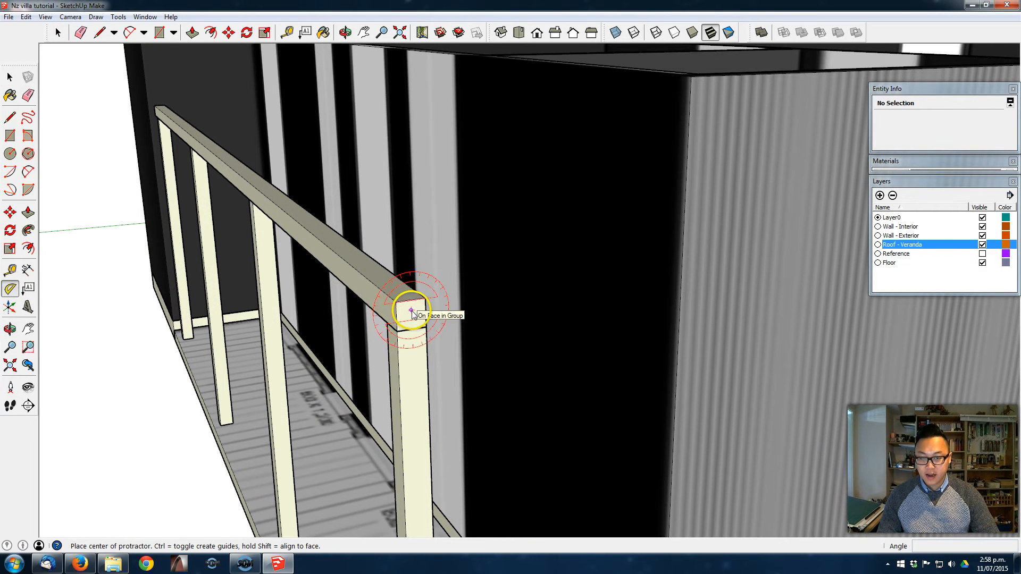
{"action": "left_click", "coordinate": [411, 310]}
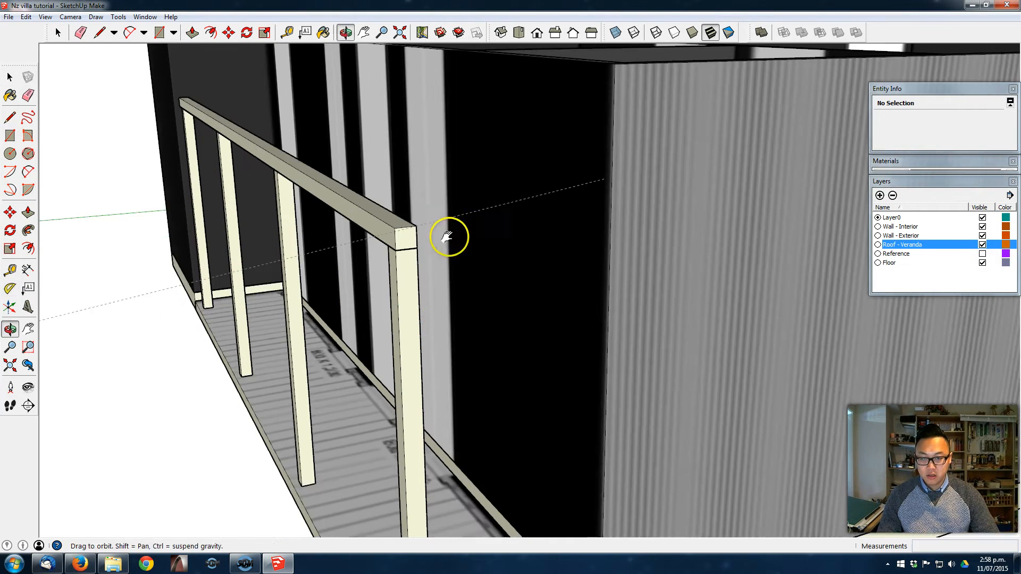
- Copy the slope guide 90 mm upward and add a guide parallel to the beam for the roof overhang
{"action": "key", "text": "m"}
{"action": "left_click", "coordinate": [433, 222]}
{"action": "key", "text": "ctrl"}
{"action": "type", "text": "90"}
{"action": "key", "text": "Return"}
{"action": "key", "text": "t"}
{"action": "left_click", "coordinate": [330, 276]}
{"action": "middle_click_drag", "start_coordinate": [425, 228], "coordinate": [202, 302]}
{"action": "type", "text": "2"}
- Draw the 90 mm thick sloping roof profile on the guides and turn it into a grouped roof slab spanning the veranda
{"action": "key", "text": "l"}
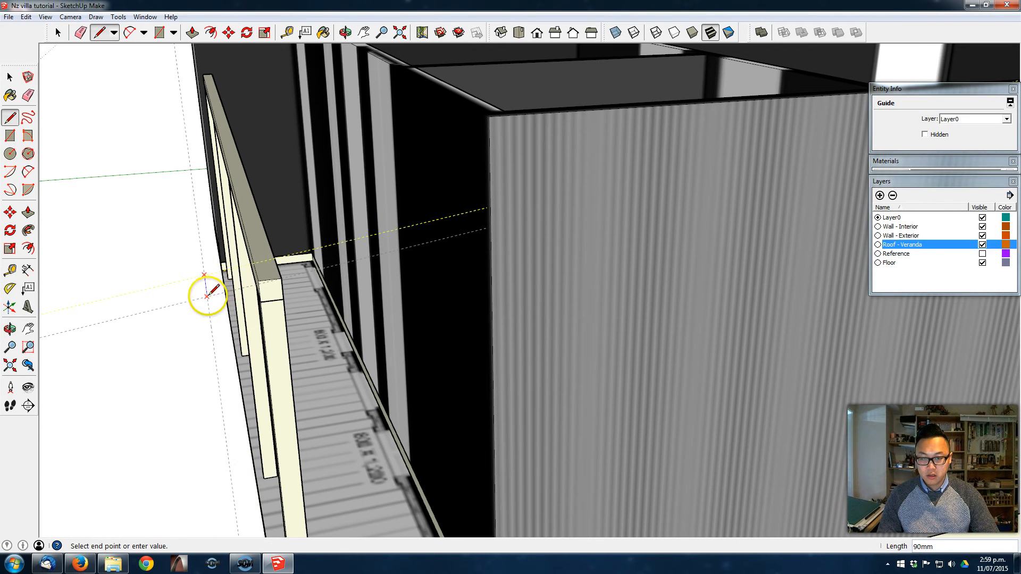
{"action": "left_click", "coordinate": [210, 293]}
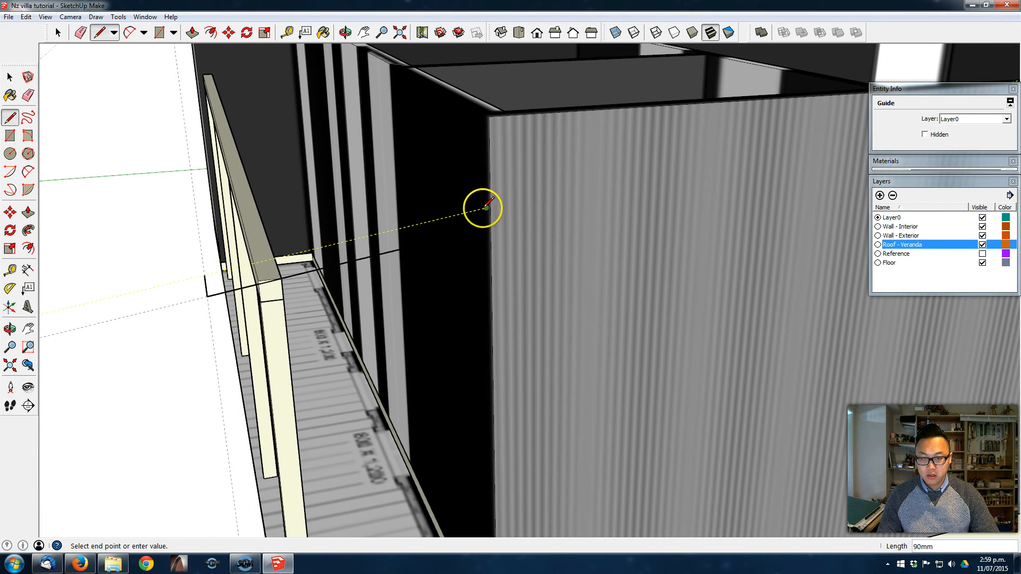
{"action": "right_click", "coordinate": [406, 358]}
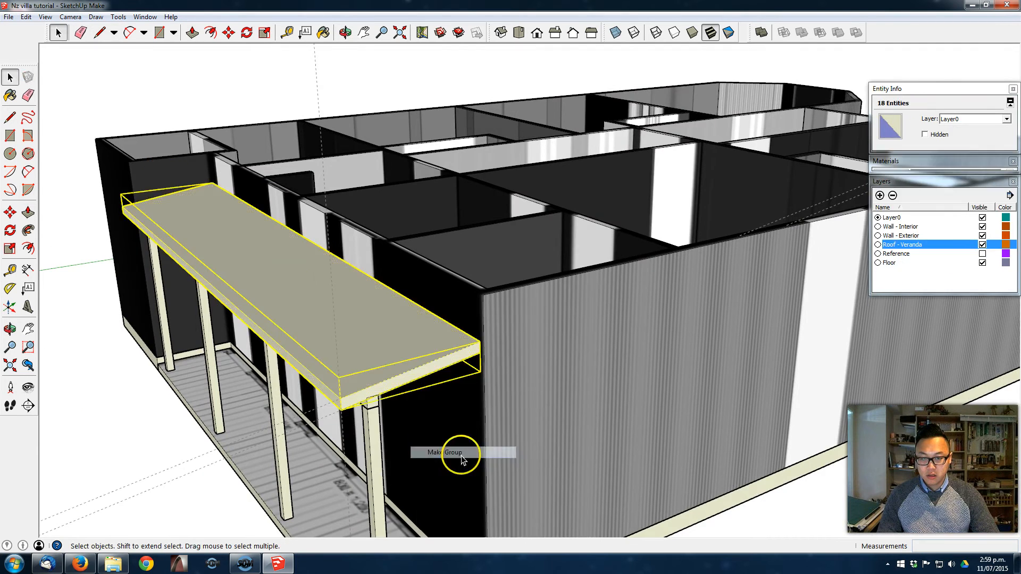
{"action": "left_click", "coordinate": [474, 454]}
- Erase the construction guides left around the new veranda roof
{"action": "key", "text": "e"}
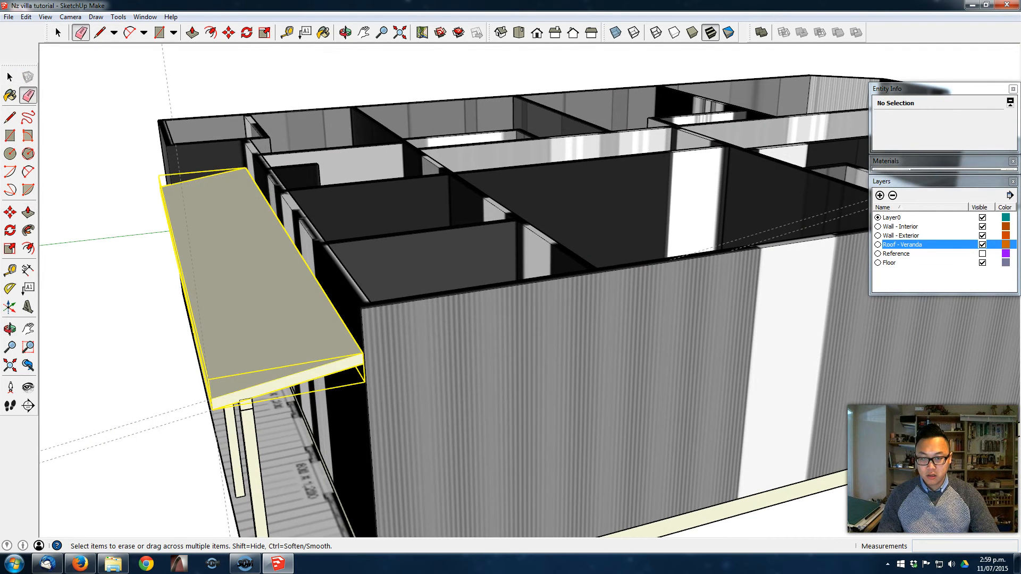
{"action": "left_click", "coordinate": [124, 426]}
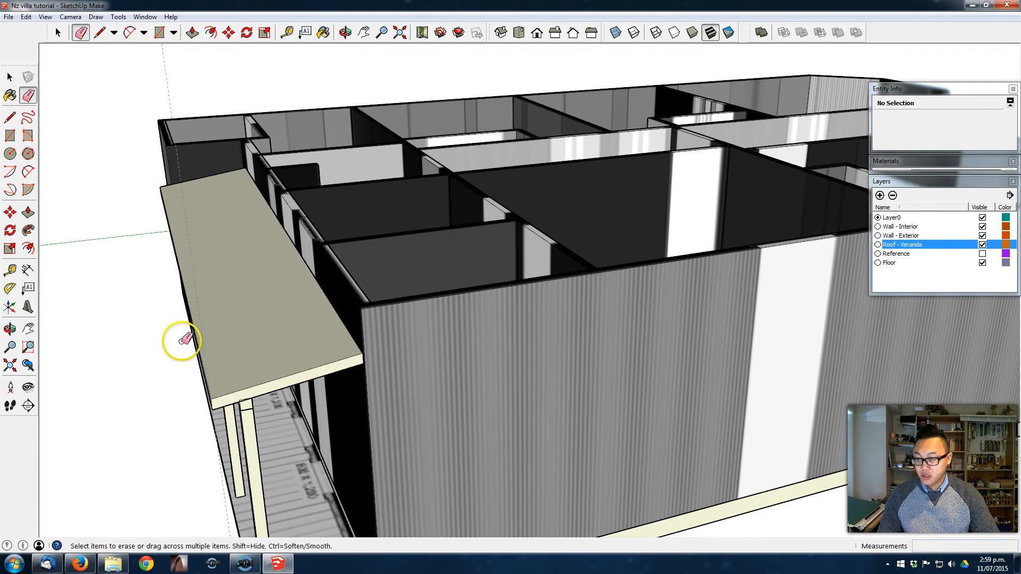
{"action": "left_click", "coordinate": [25, 98]}
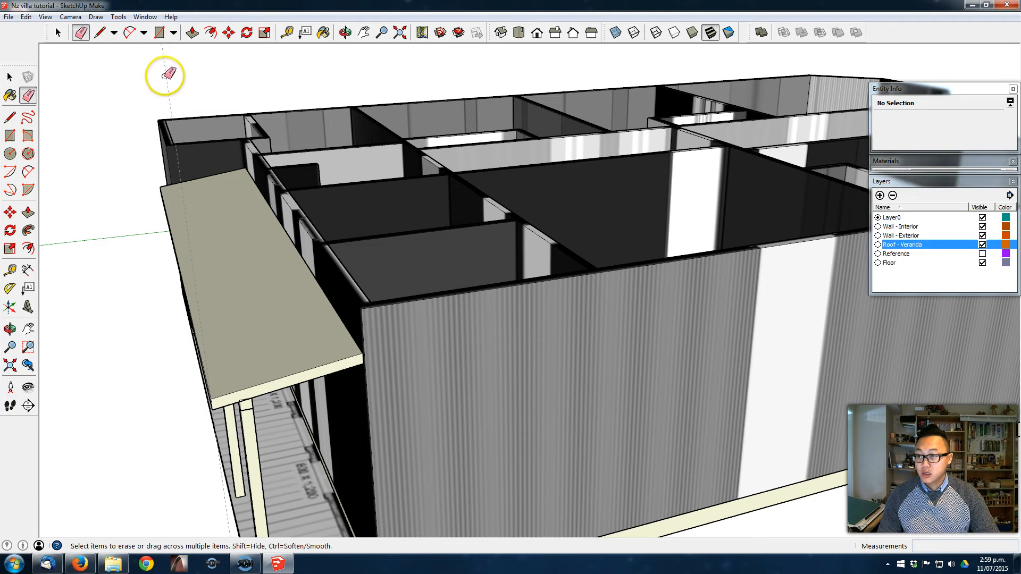
{"action": "left_click_drag", "start_coordinate": [347, 316], "coordinate": [347, 346]}
- Create a layer named Roof - Porch and assign the new veranda roof group to it
{"action": "key", "text": "space"}
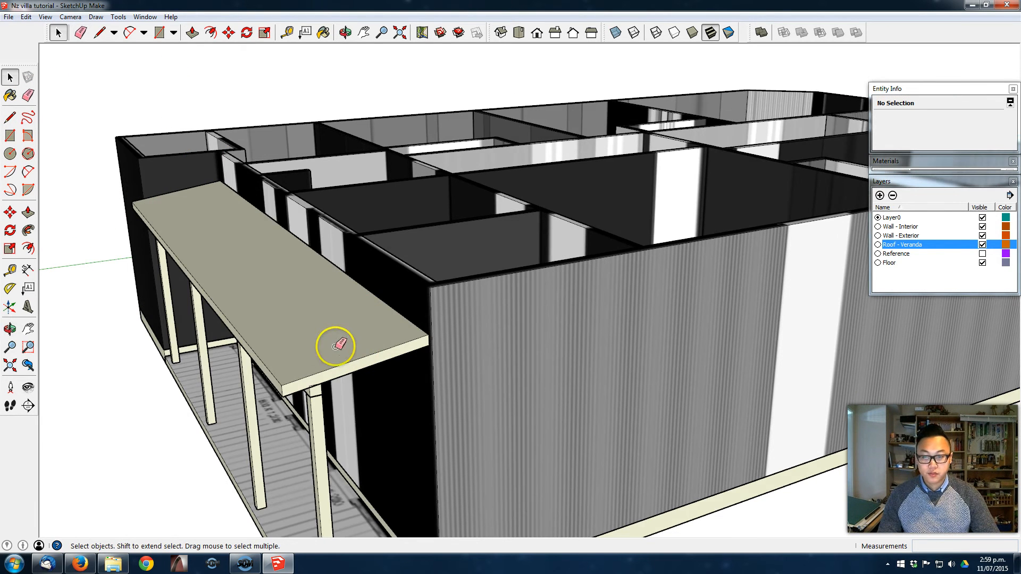
{"action": "left_click", "coordinate": [303, 312]}
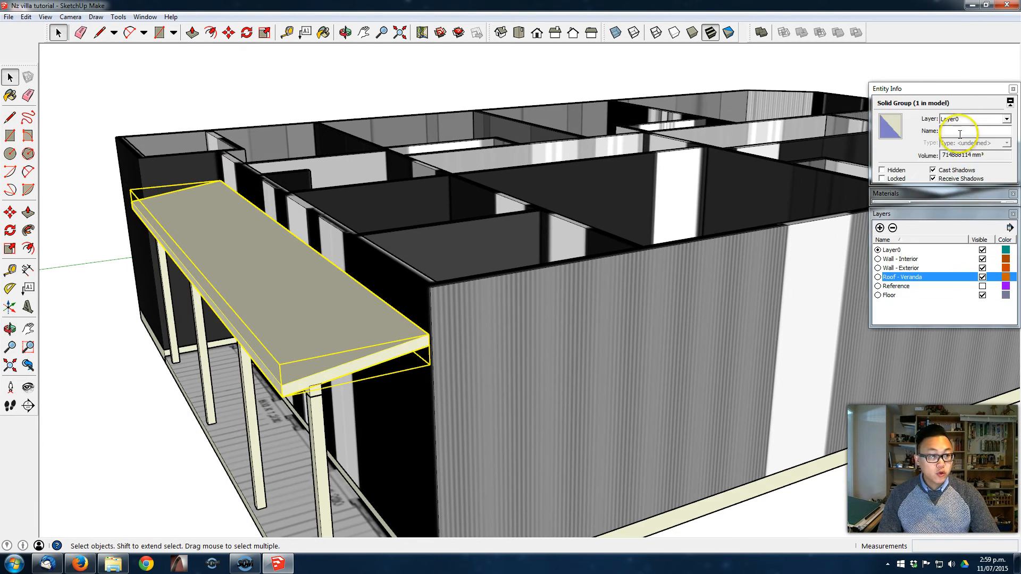
{"action": "left_click", "coordinate": [880, 228]}
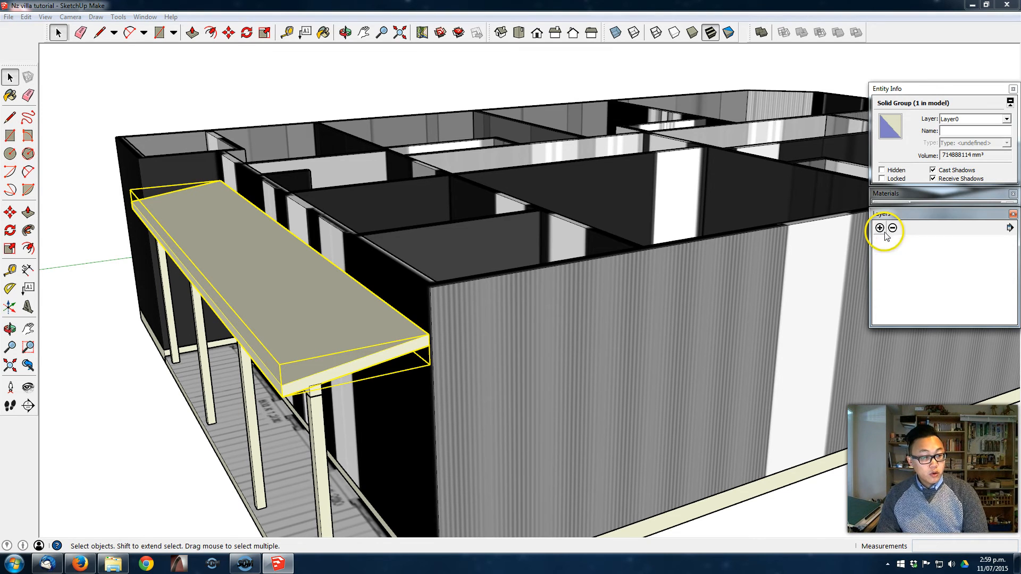
{"action": "left_click", "coordinate": [1007, 119]}
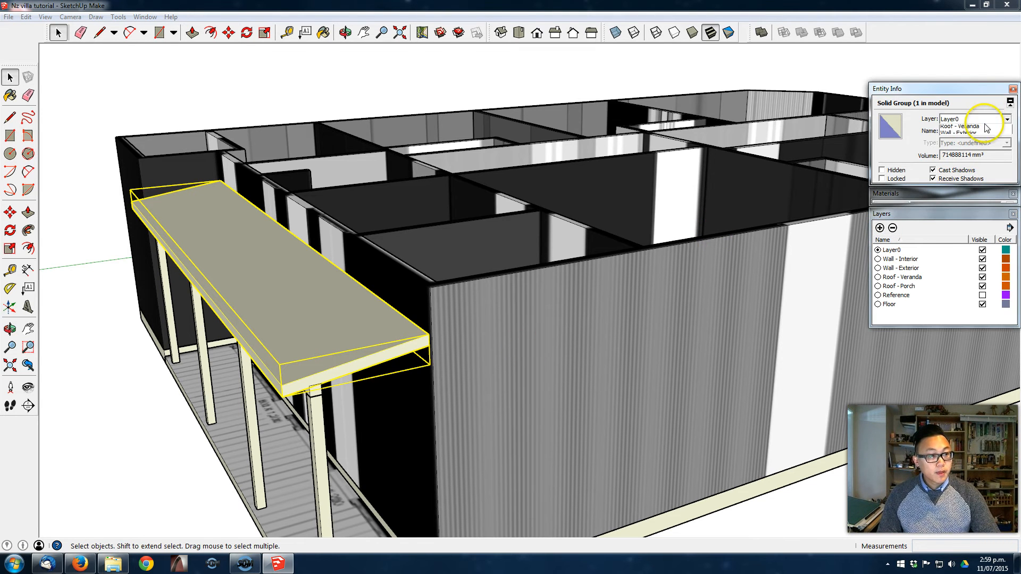
{"action": "left_click", "coordinate": [981, 153]}
{"action": "left_click", "coordinate": [924, 490]}
- Draw a large rectangle across the wall tops, from the corner by the second veranda to the opposite exterior wall, as the roof base
{"action": "middle_click_drag", "start_coordinate": [923, 490], "coordinate": [353, 312]}
{"action": "scroll", "coordinate": [625, 380], "scroll_direction": "down", "scroll_amount": 3}
{"action": "middle_click_drag", "start_coordinate": [783, 299], "coordinate": [599, 269]}
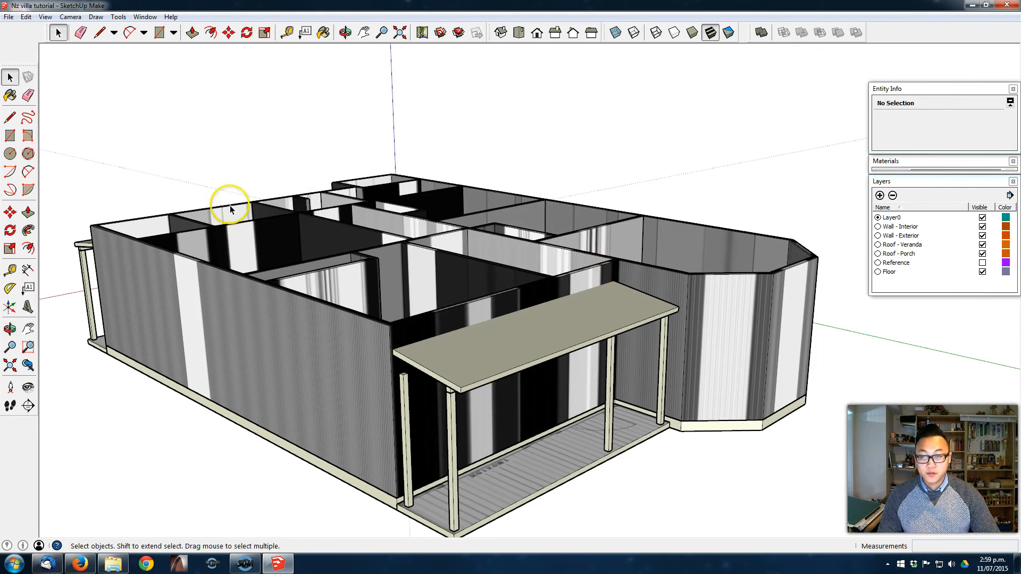
{"action": "scroll", "coordinate": [568, 234], "scroll_direction": "up", "scroll_amount": 3}
{"action": "scroll", "coordinate": [514, 319], "scroll_direction": "down", "scroll_amount": 2}
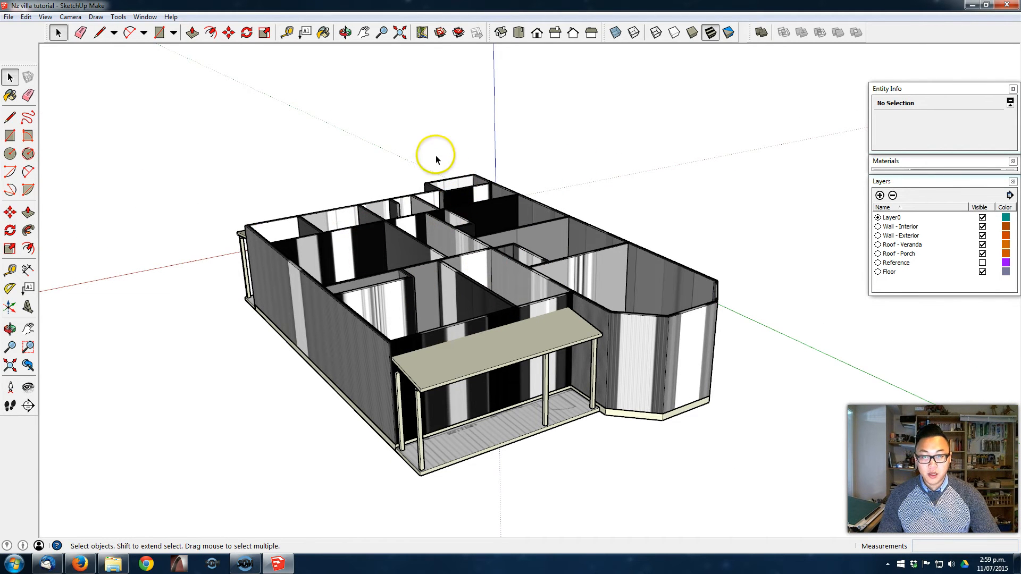
{"action": "middle_click_drag", "start_coordinate": [668, 339], "coordinate": [686, 312]}
{"action": "scroll", "coordinate": [521, 301], "scroll_direction": "up", "scroll_amount": 2}
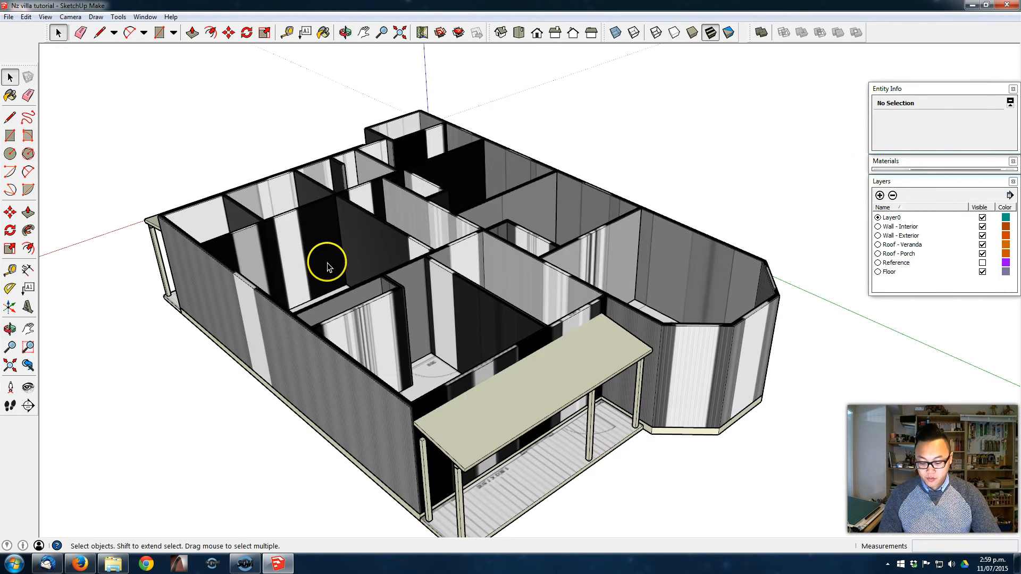
{"action": "left_click", "coordinate": [10, 135]}
{"action": "scroll", "coordinate": [158, 213], "scroll_direction": "up", "scroll_amount": 3}
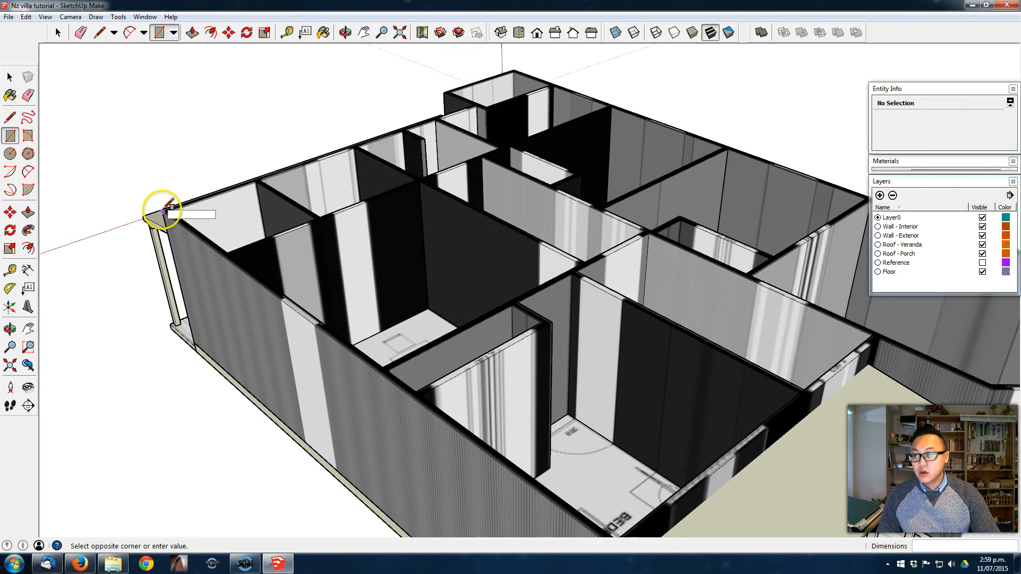
{"action": "middle_click_drag", "start_coordinate": [540, 245], "coordinate": [448, 292]}
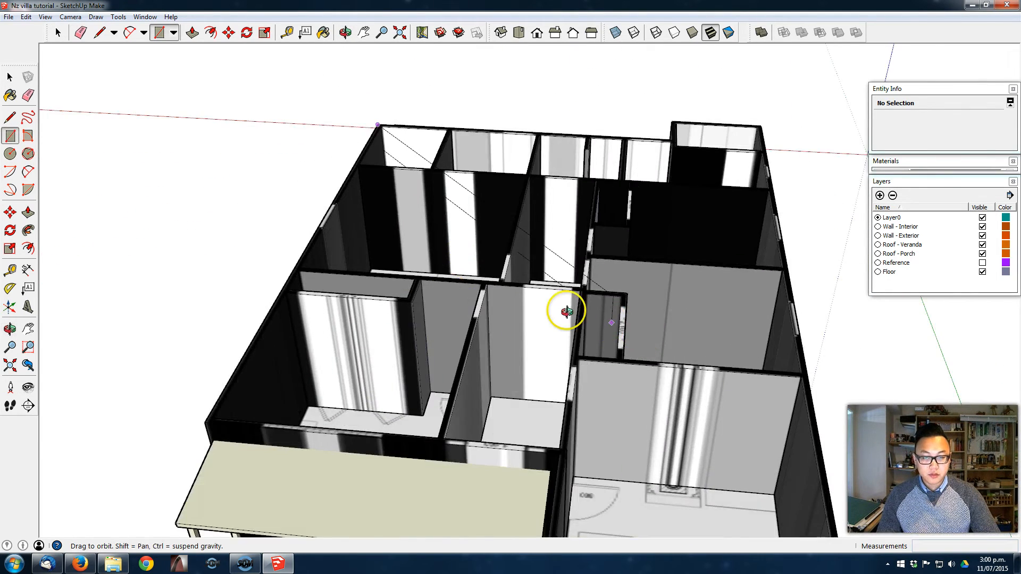
{"action": "middle_click_drag", "start_coordinate": [584, 318], "coordinate": [456, 263]}
{"action": "left_click", "coordinate": [622, 358]}
{"action": "middle_click_drag", "start_coordinate": [622, 358], "coordinate": [426, 346]}
- Move the roof base's edge facing the front veranda outward about 1074 mm to the outer corner of the house
{"action": "key", "text": "space"}
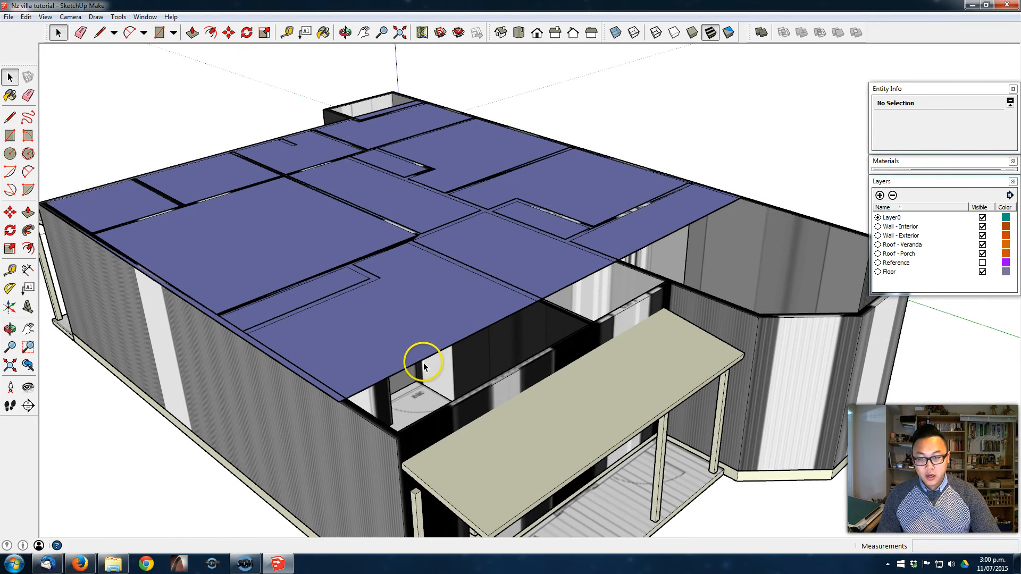
{"action": "left_click", "coordinate": [424, 358]}
{"action": "left_click", "coordinate": [426, 358]}
{"action": "middle_click_drag", "start_coordinate": [424, 381], "coordinate": [417, 302], "text": "shift"}
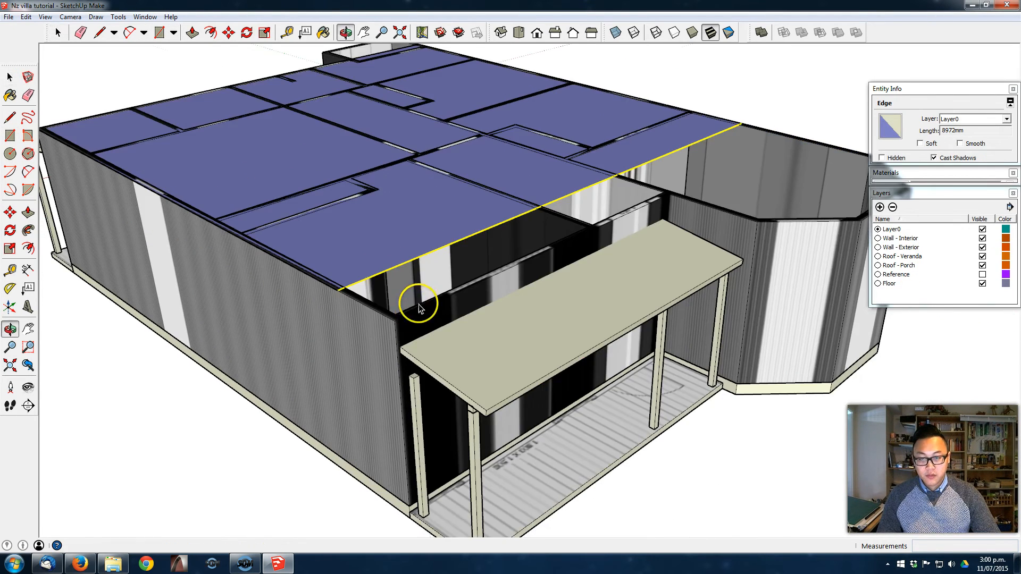
{"action": "scroll", "coordinate": [386, 283], "scroll_direction": "up", "scroll_amount": 2}
{"action": "key", "text": "m"}
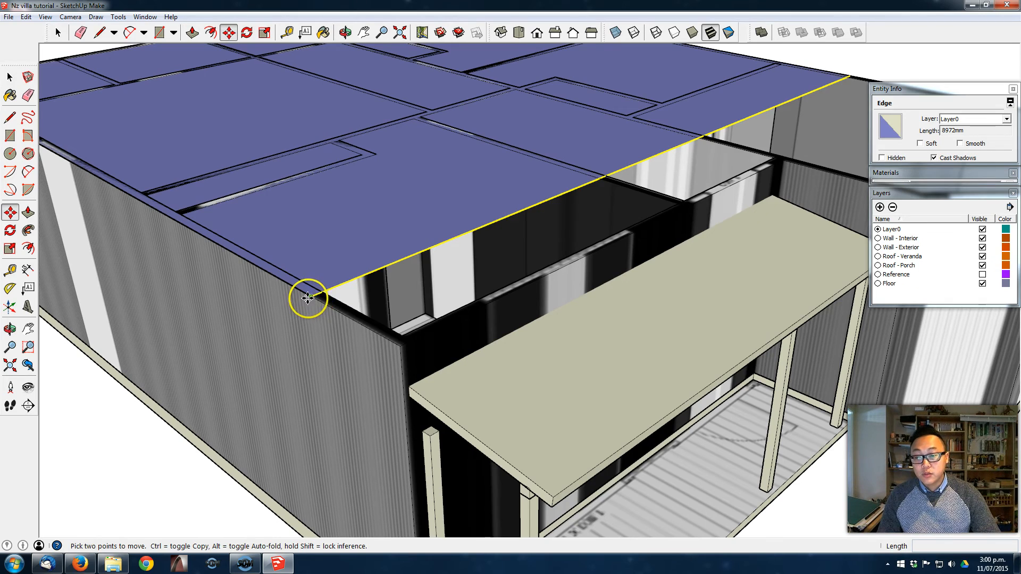
{"action": "left_click", "coordinate": [308, 298]}
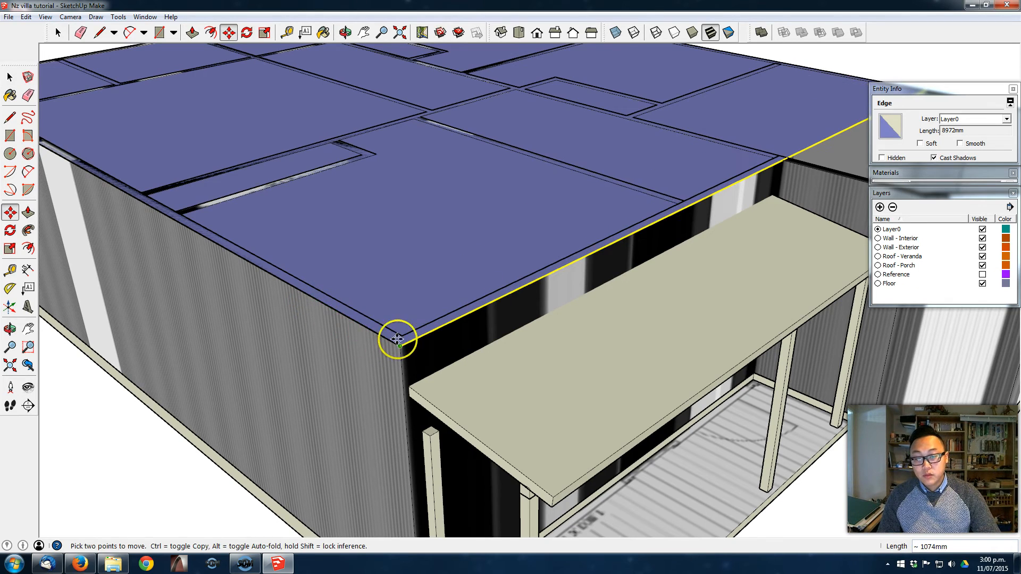
- Extend the roof base over the projecting section beside the second veranda by tracing its outer wall corners, and erase the dividing edge
{"action": "scroll", "coordinate": [395, 347], "scroll_direction": "down", "scroll_amount": 5}
{"action": "middle_click_drag", "start_coordinate": [645, 107], "coordinate": [543, 518]}
{"action": "scroll", "coordinate": [592, 265], "scroll_direction": "down", "scroll_amount": 1}
{"action": "middle_click_drag", "start_coordinate": [592, 264], "coordinate": [184, 318], "text": "shift"}
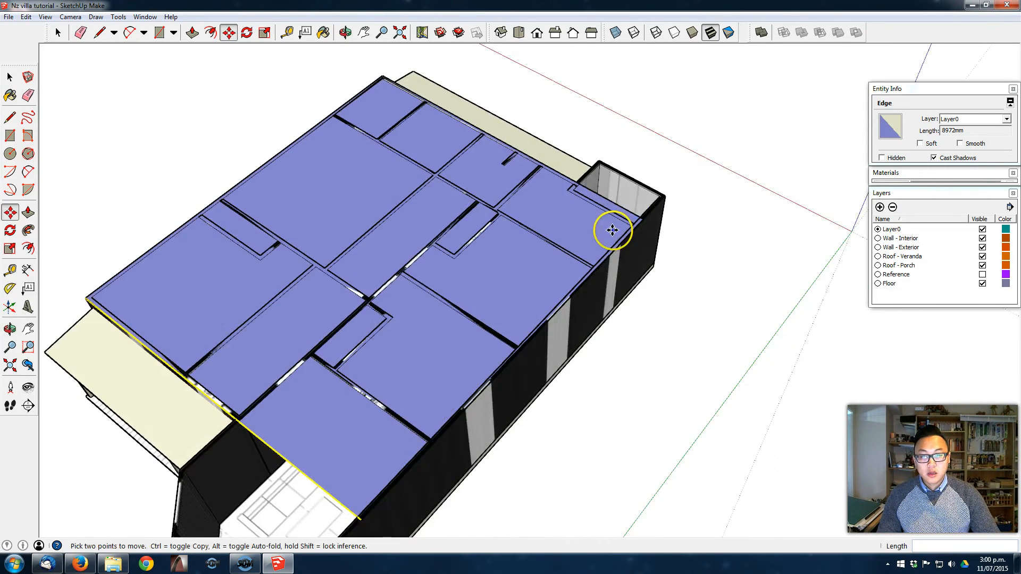
{"action": "middle_click_drag", "start_coordinate": [613, 230], "coordinate": [530, 231]}
{"action": "scroll", "coordinate": [652, 171], "scroll_direction": "up", "scroll_amount": 4}
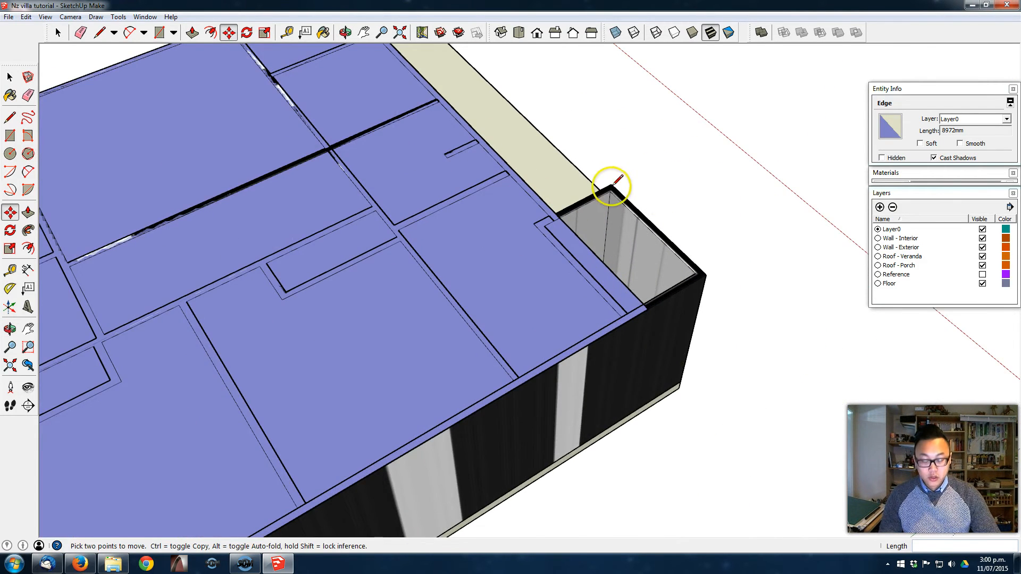
{"action": "key", "text": "l"}
{"action": "scroll", "coordinate": [601, 186], "scroll_direction": "up", "scroll_amount": 2}
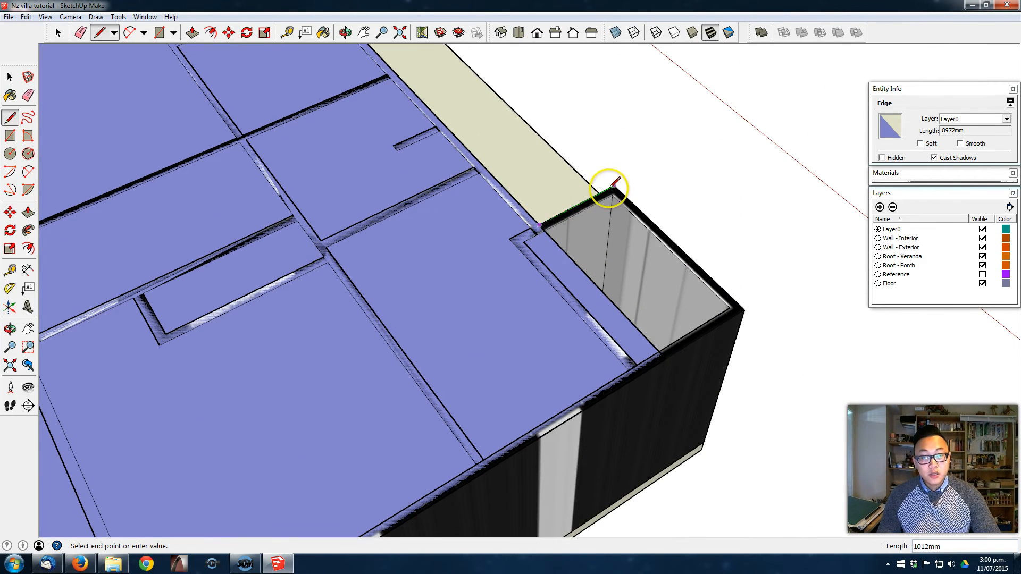
{"action": "left_click", "coordinate": [614, 186]}
{"action": "left_click", "coordinate": [743, 308]}
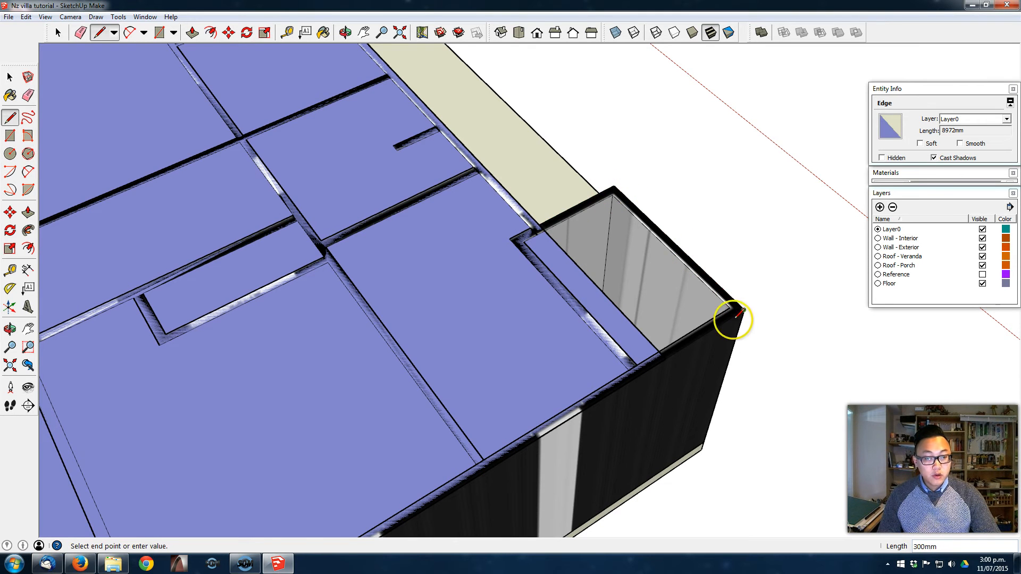
{"action": "left_click", "coordinate": [663, 357]}
{"action": "key", "text": "e"}
{"action": "left_click", "coordinate": [639, 330]}
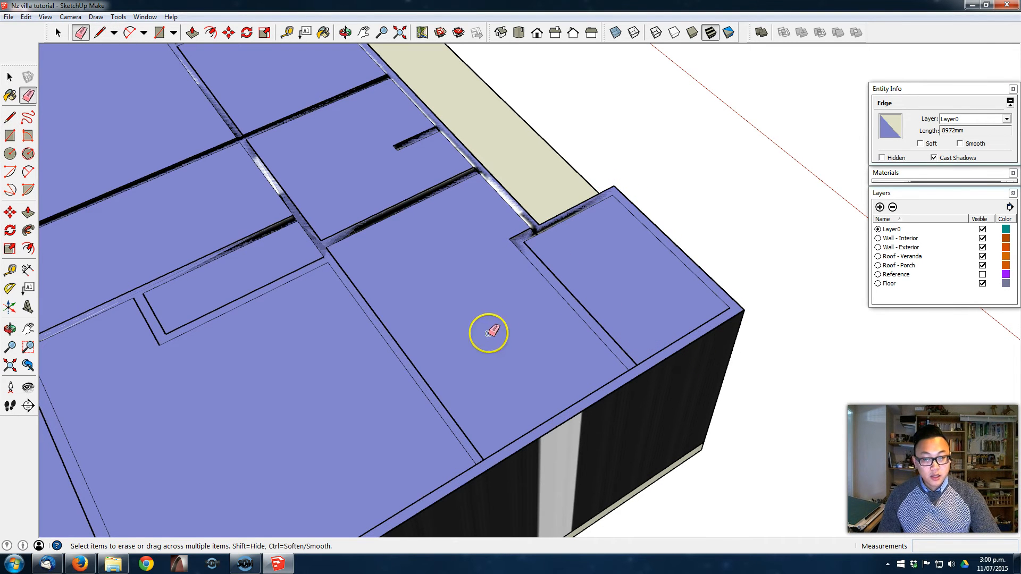
{"action": "mouse_move", "coordinate": [548, 287]}
{"action": "middle_mouse_down"}
{"action": "mouse_move", "coordinate": [682, 254]}
{"action": "mouse_move", "coordinate": [658, 196]}
{"action": "middle_mouse_up"}
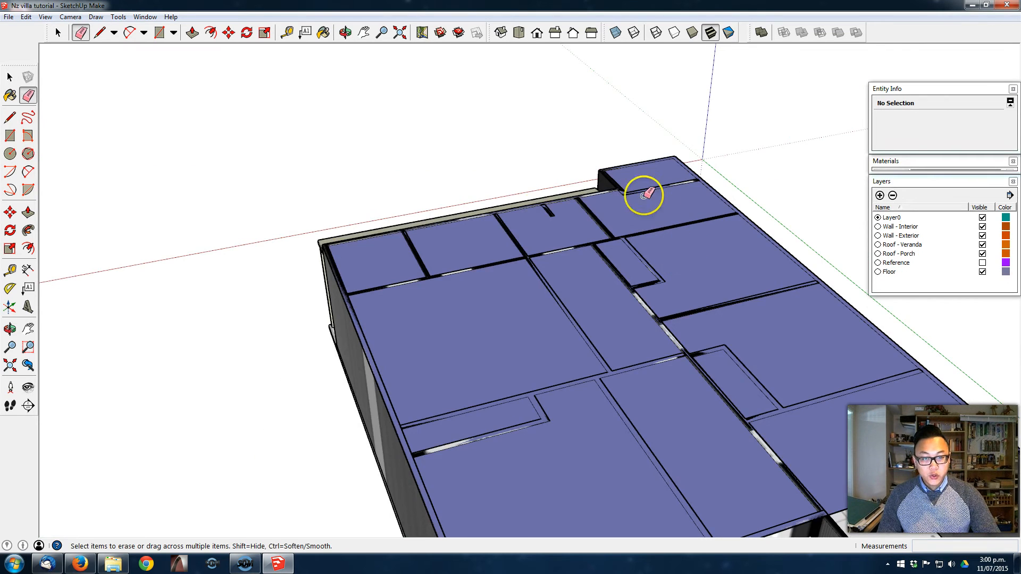
{"action": "middle_click_drag", "start_coordinate": [684, 417], "coordinate": [647, 297]}
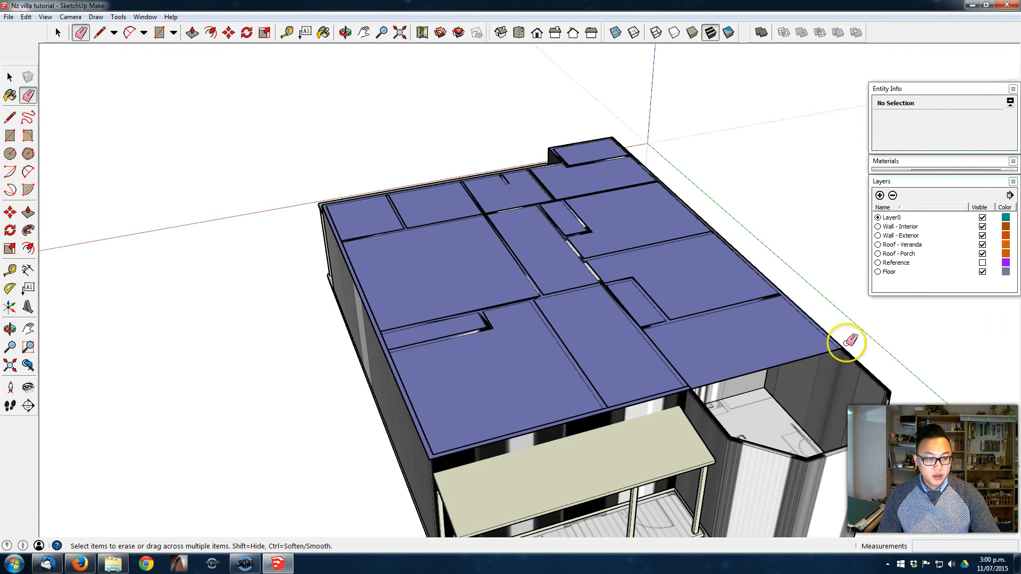
{"action": "middle_click_drag", "start_coordinate": [770, 319], "coordinate": [759, 310]}
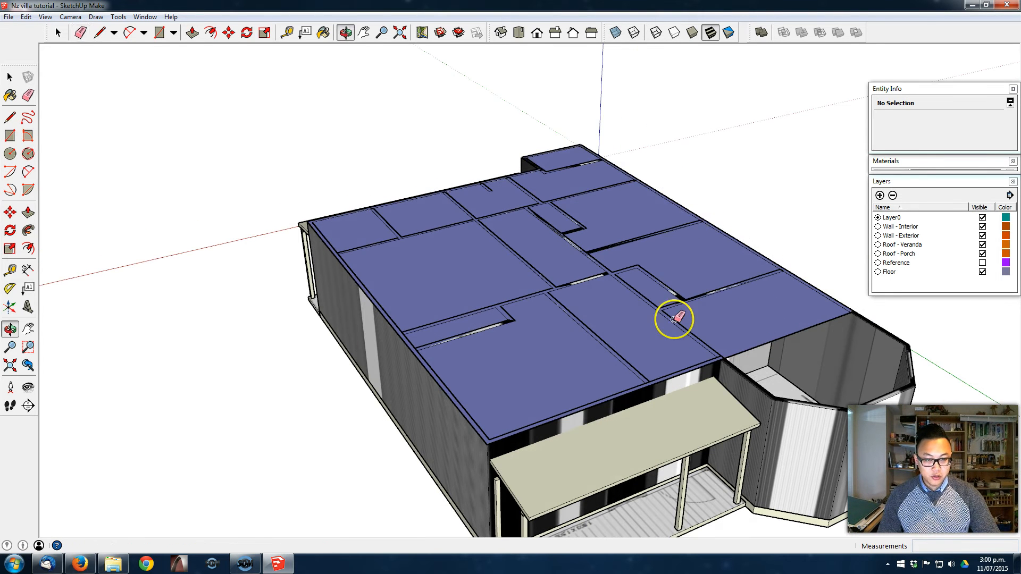
- Offset the outline of the main roof base outward by 200 mm to form the eaves overhang
{"action": "middle_click_drag", "start_coordinate": [527, 242], "coordinate": [551, 237]}
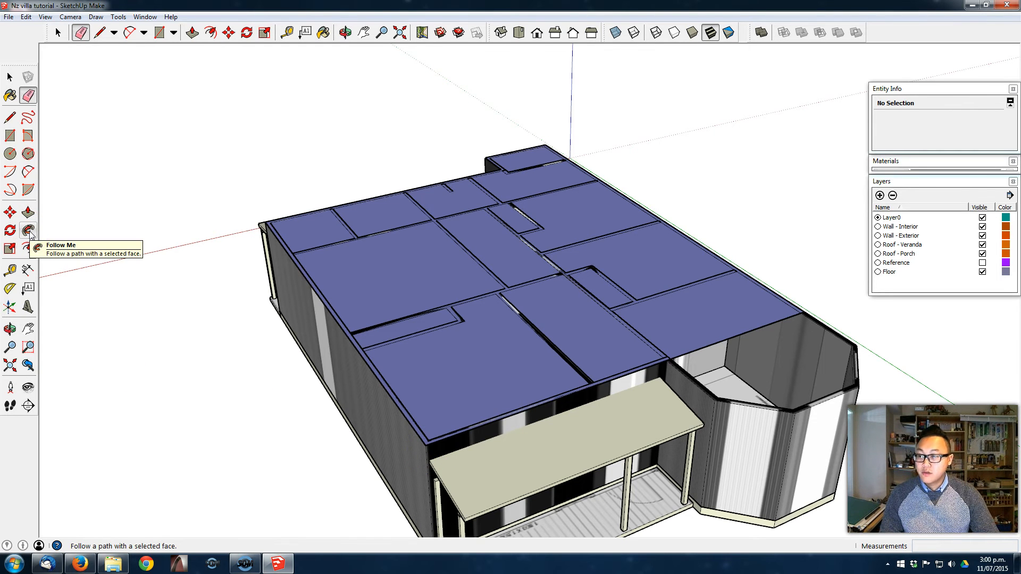
{"action": "middle_click_drag", "start_coordinate": [588, 336], "coordinate": [593, 325]}
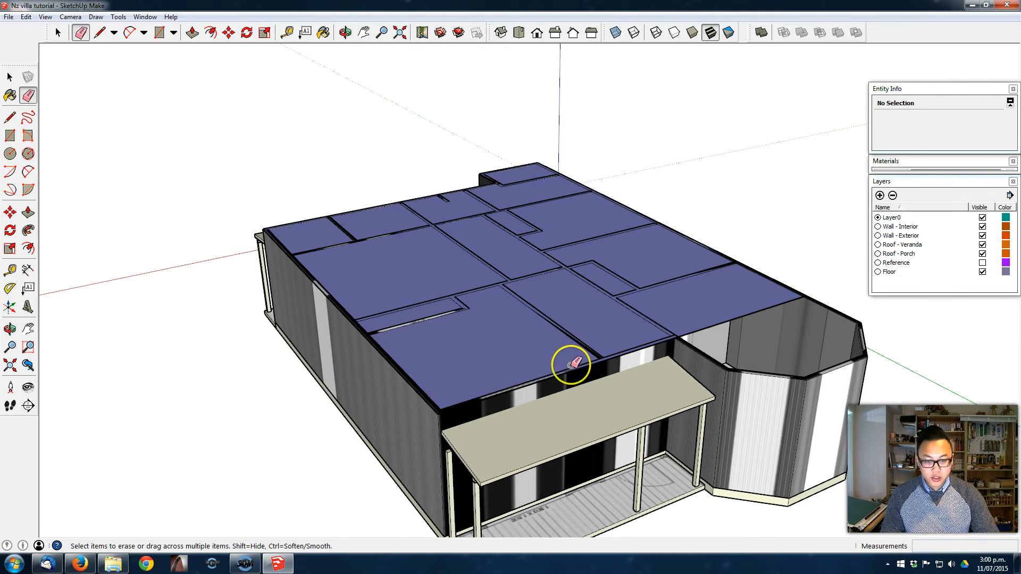
{"action": "scroll", "coordinate": [531, 362], "scroll_direction": "up", "scroll_amount": 2}
{"action": "mouse_move", "coordinate": [452, 342]}
{"action": "middle_mouse_down"}
{"action": "mouse_move", "coordinate": [493, 317]}
{"action": "mouse_move", "coordinate": [465, 337]}
{"action": "middle_mouse_up"}
{"action": "key", "text": "space"}
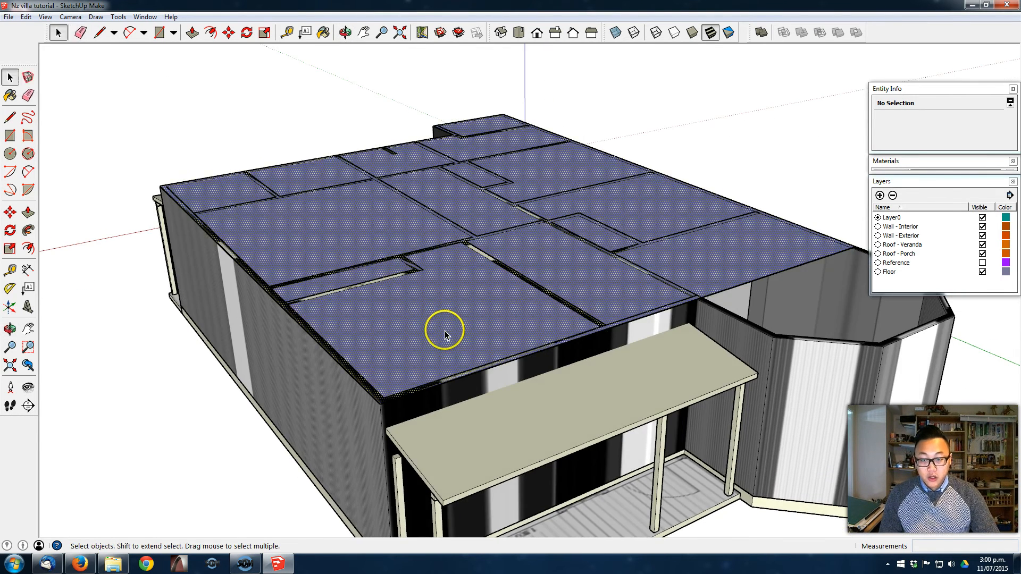
{"action": "left_click", "coordinate": [444, 331]}
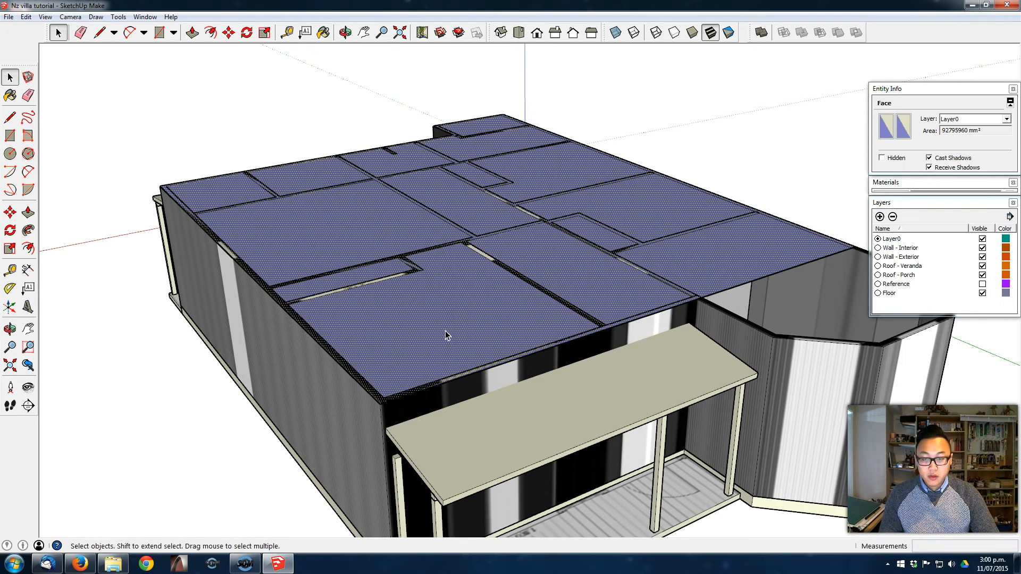
{"action": "middle_click_drag", "start_coordinate": [390, 330], "coordinate": [307, 337]}
{"action": "left_click", "coordinate": [28, 248]}
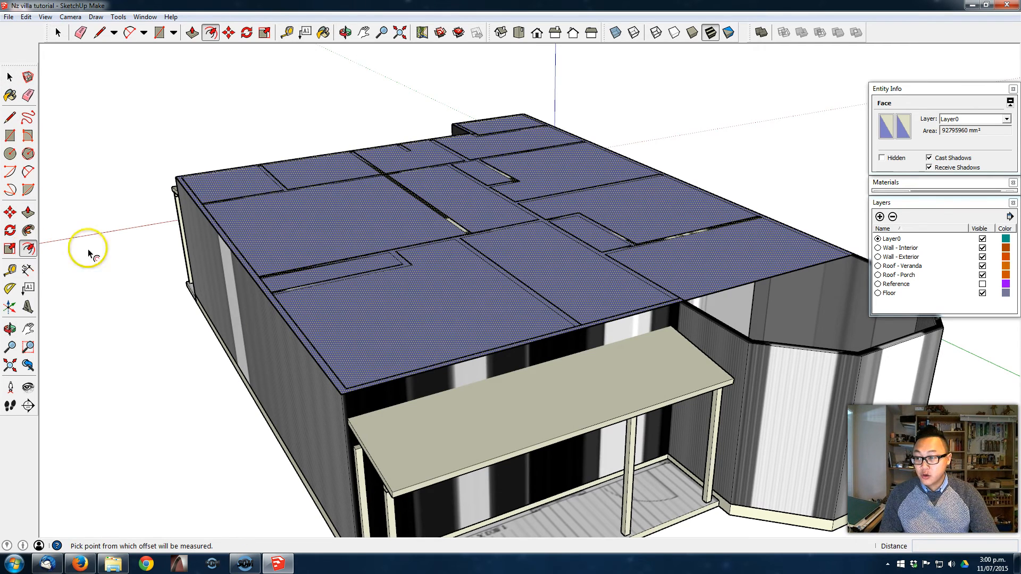
{"action": "left_click", "coordinate": [219, 233]}
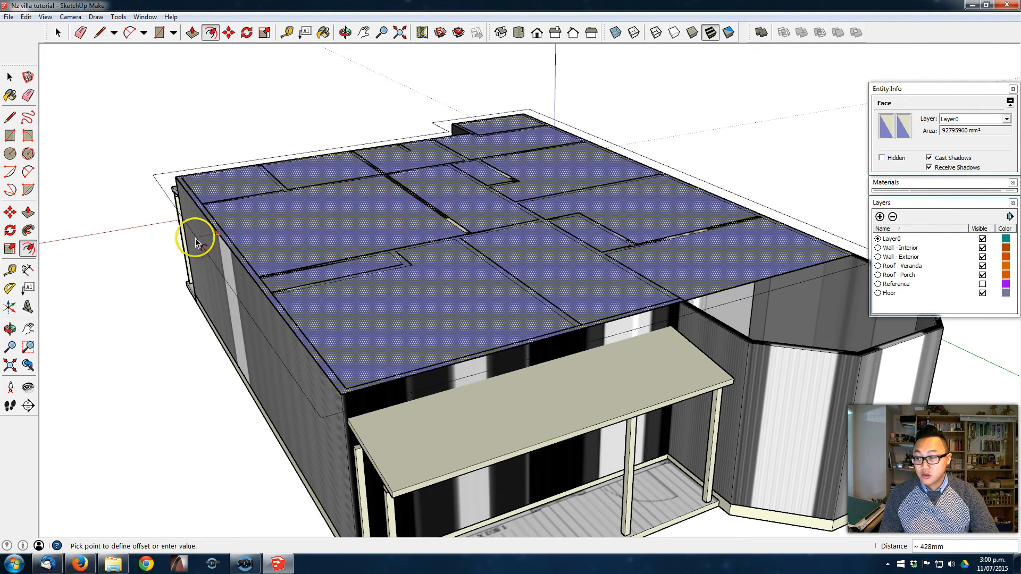
{"action": "type", "text": "200"}
{"action": "key", "text": "Return"}
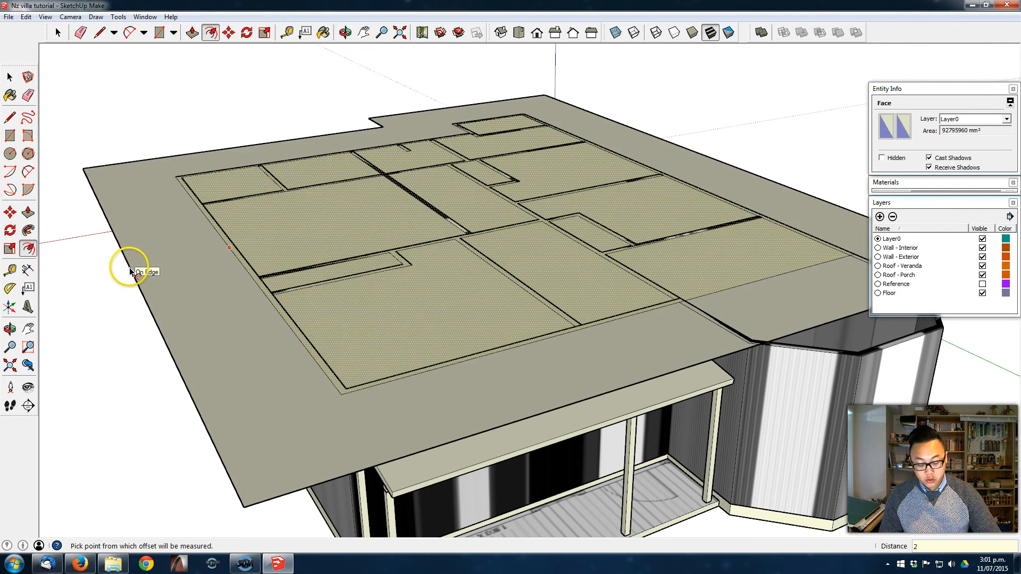
- Hide the Wall - Exterior and Wall - Interior layers beneath the roof base
{"action": "scroll", "coordinate": [336, 397], "scroll_direction": "up", "scroll_amount": 5}
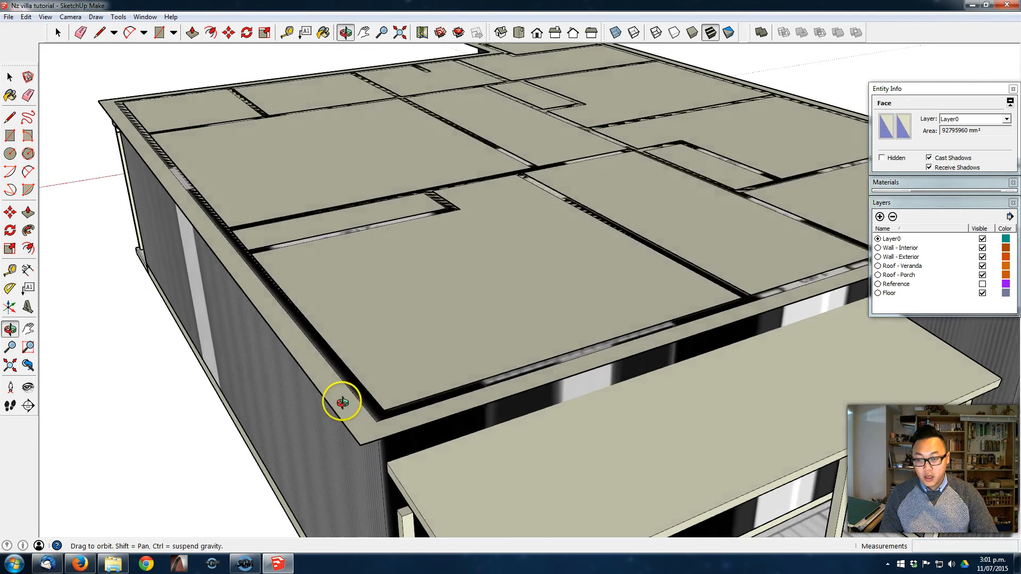
{"action": "key", "text": "space"}
{"action": "left_click", "coordinate": [369, 414]}
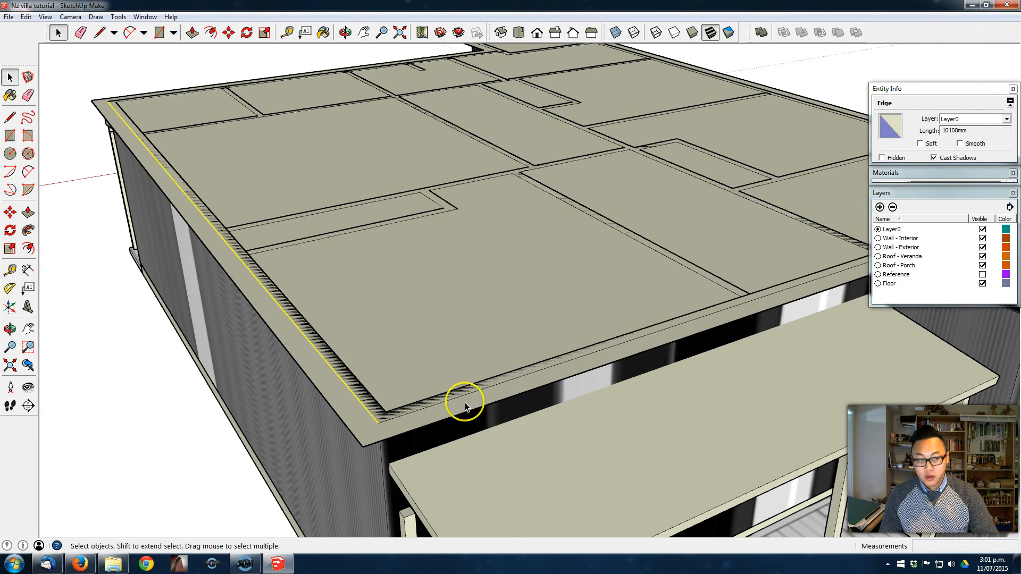
{"action": "left_click", "coordinate": [983, 247]}
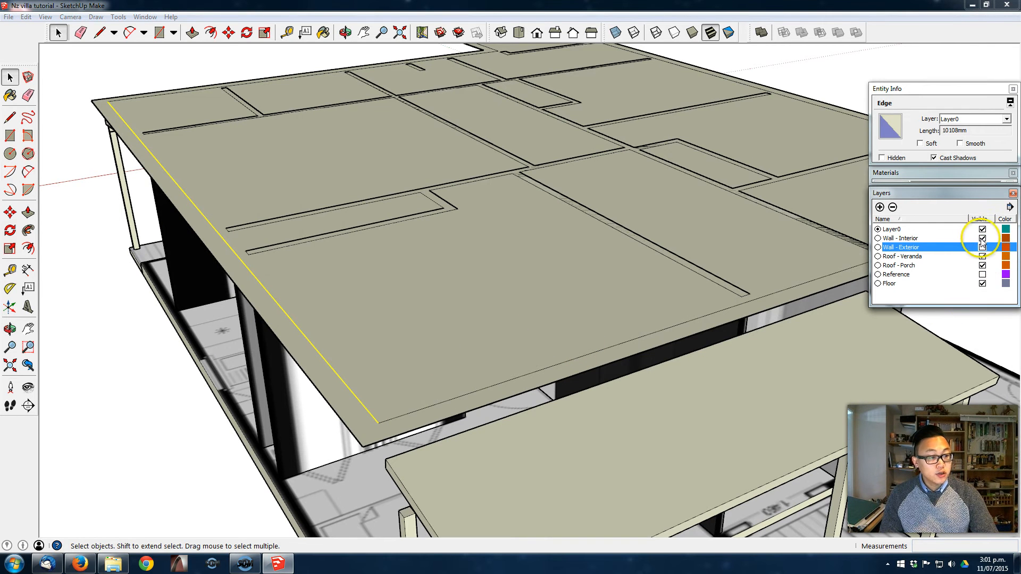
{"action": "left_click", "coordinate": [982, 238]}
{"action": "middle_click_drag", "start_coordinate": [380, 331], "coordinate": [484, 194]}
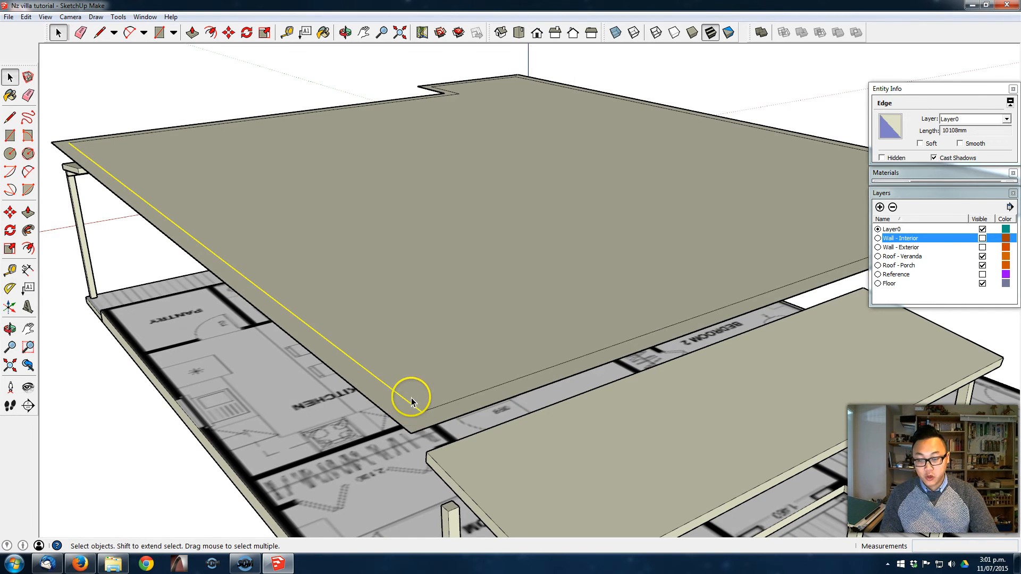
- Erase all edges of the original inner outline on the roof base, merging it with the 200 mm overhang into one face
{"action": "scroll", "coordinate": [409, 420], "scroll_direction": "up", "scroll_amount": 1}
{"action": "scroll", "coordinate": [408, 421], "scroll_direction": "down", "scroll_amount": 1}
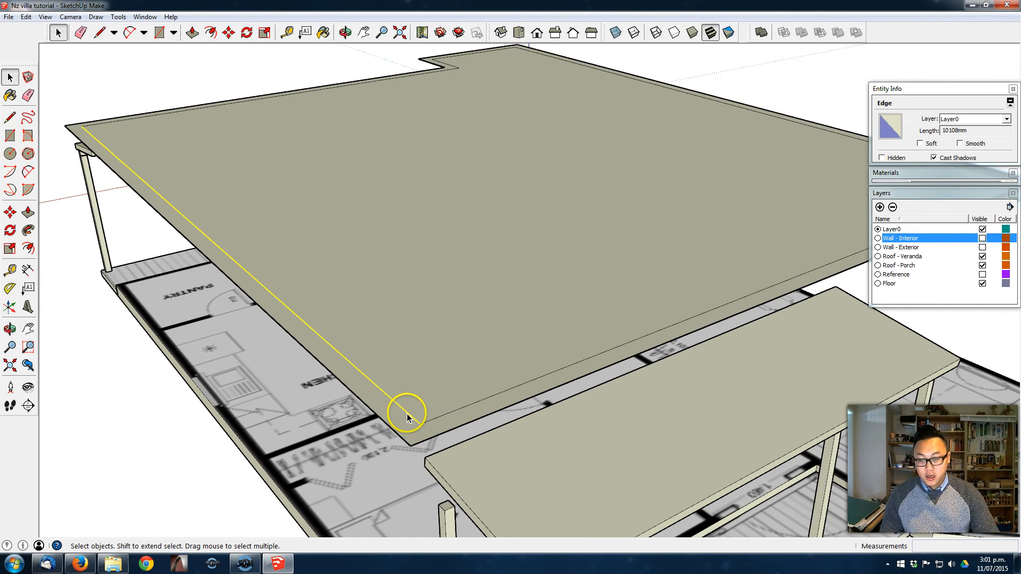
{"action": "key", "text": "e"}
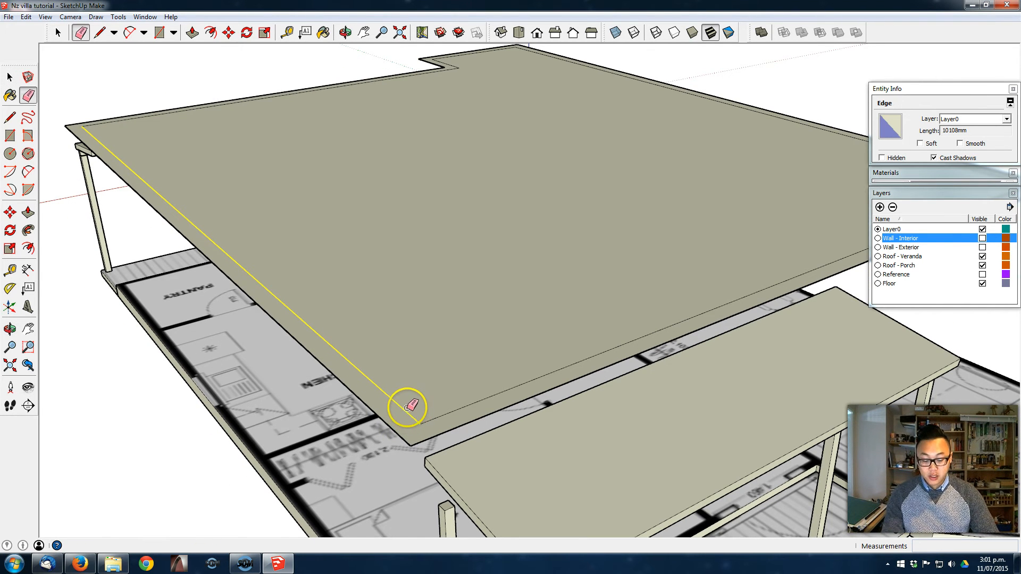
{"action": "left_click", "coordinate": [408, 408]}
{"action": "key", "text": "space"}
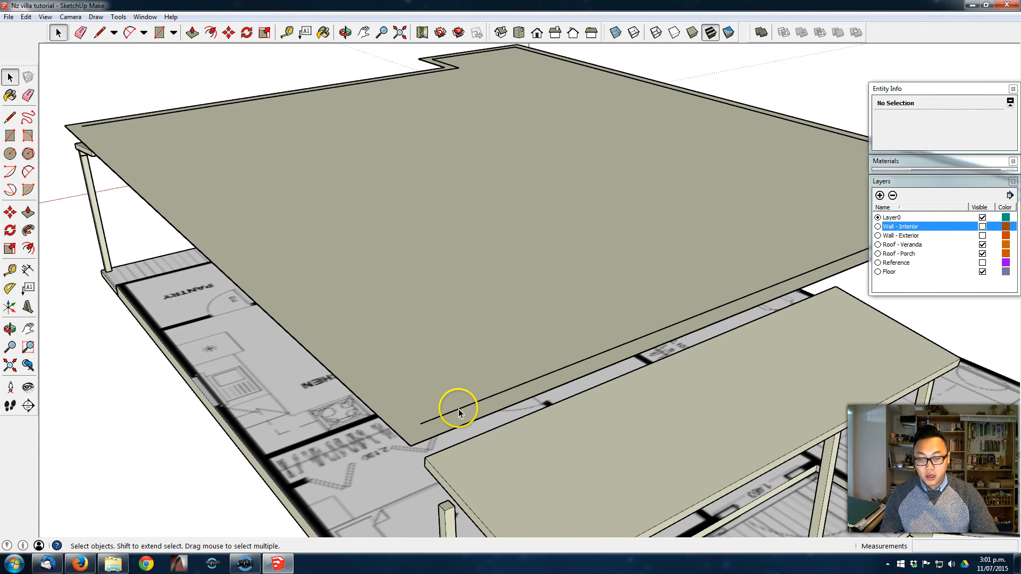
{"action": "scroll", "coordinate": [391, 139], "scroll_direction": "down", "scroll_amount": 2}
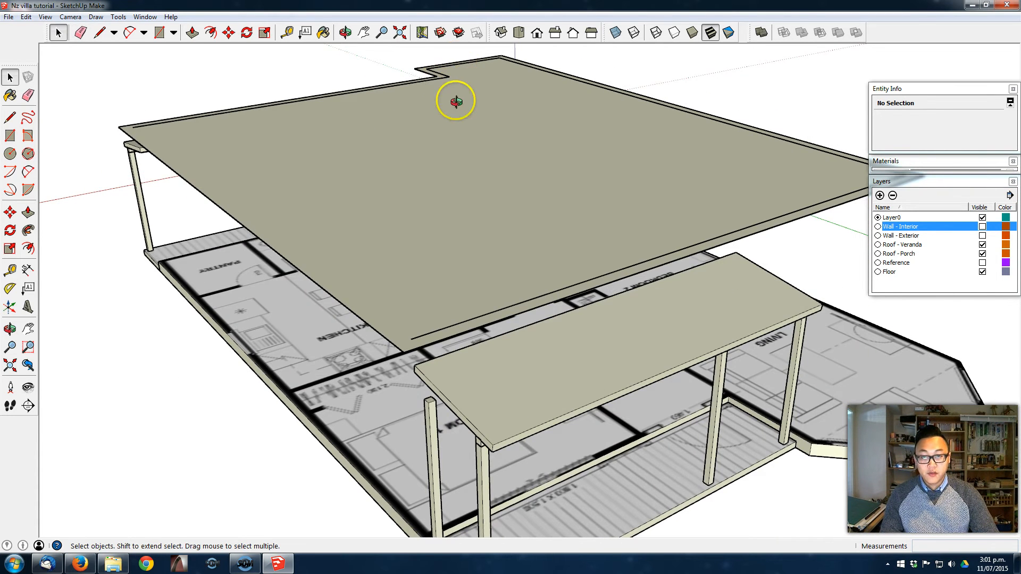
{"action": "scroll", "coordinate": [433, 69], "scroll_direction": "up", "scroll_amount": 1}
{"action": "left_click", "coordinate": [521, 369]}
{"action": "scroll", "coordinate": [467, 330], "scroll_direction": "down", "scroll_amount": 2}
{"action": "scroll", "coordinate": [461, 353], "scroll_direction": "up", "scroll_amount": 1}
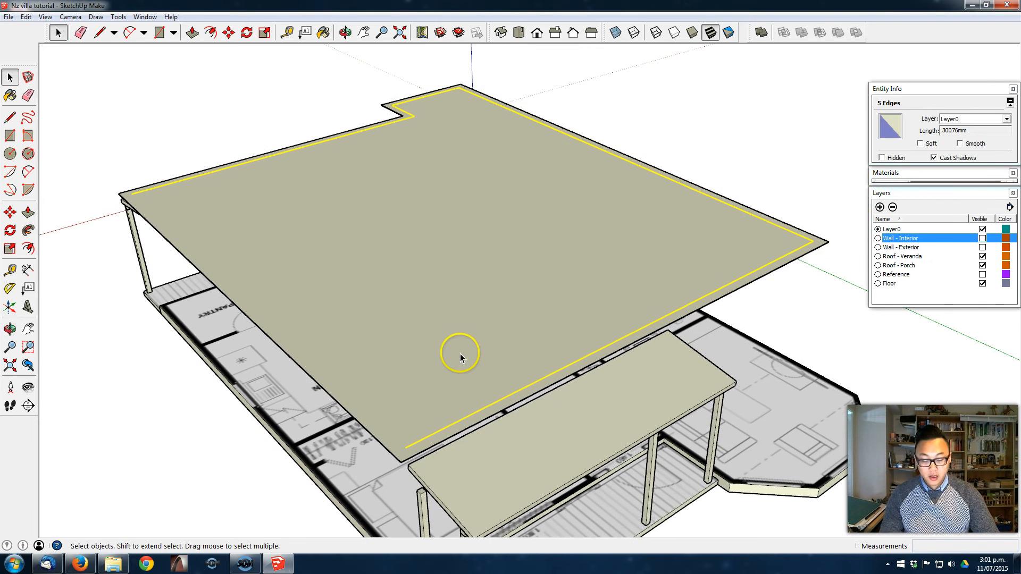
{"action": "key", "text": "Escape"}
{"action": "middle_click_drag", "start_coordinate": [474, 352], "coordinate": [392, 331]}
{"action": "middle_click_drag", "start_coordinate": [659, 228], "coordinate": [468, 80]}
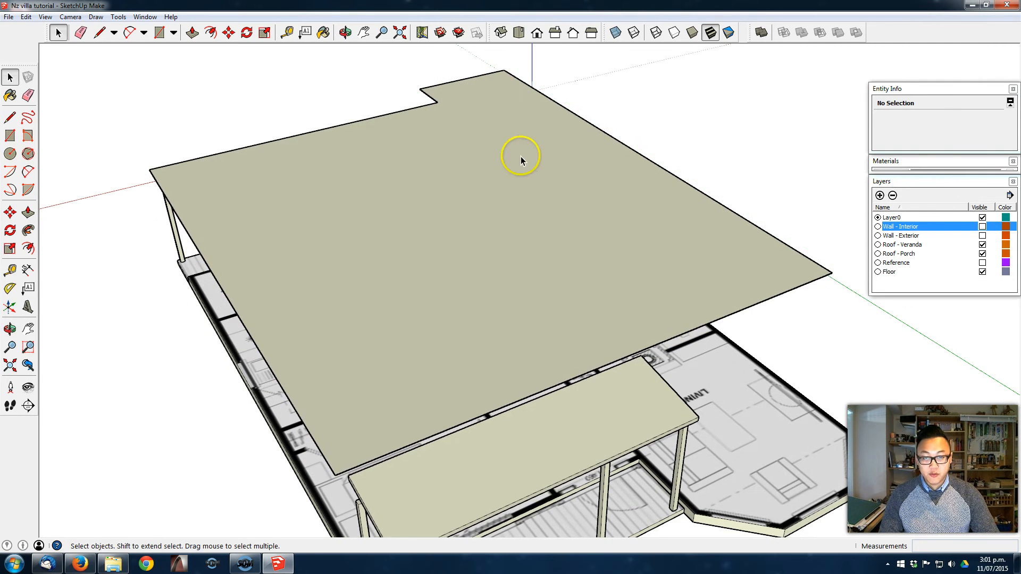
- Show the Wall - Exterior layer and create an angled protractor guide from the roof base's front corner, aligned to its front edge
{"action": "scroll", "coordinate": [520, 234], "scroll_direction": "down", "scroll_amount": 2}
{"action": "middle_click_drag", "start_coordinate": [541, 262], "coordinate": [564, 261]}
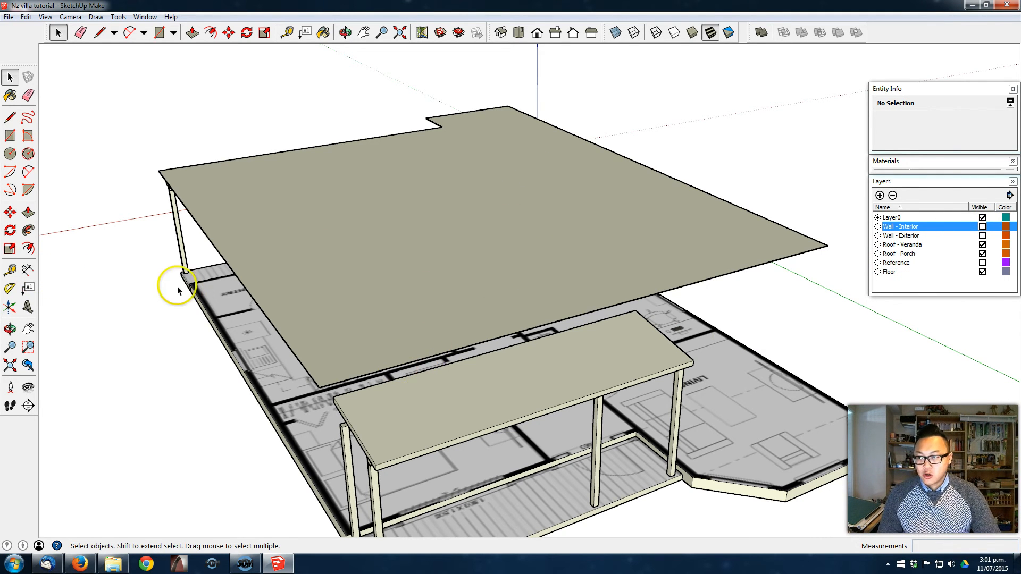
{"action": "left_click", "coordinate": [9, 288]}
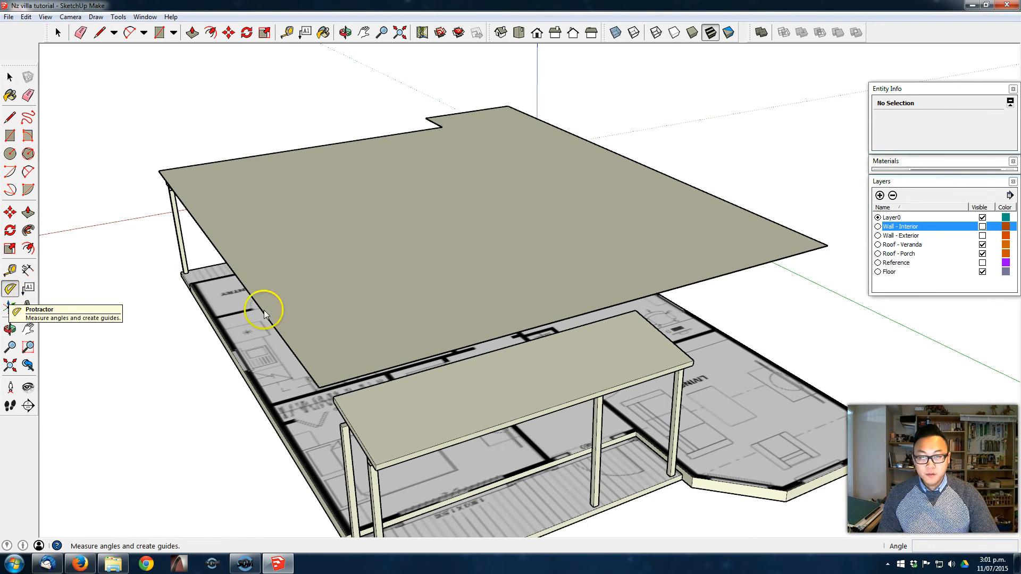
{"action": "middle_click_drag", "start_coordinate": [510, 292], "coordinate": [496, 289]}
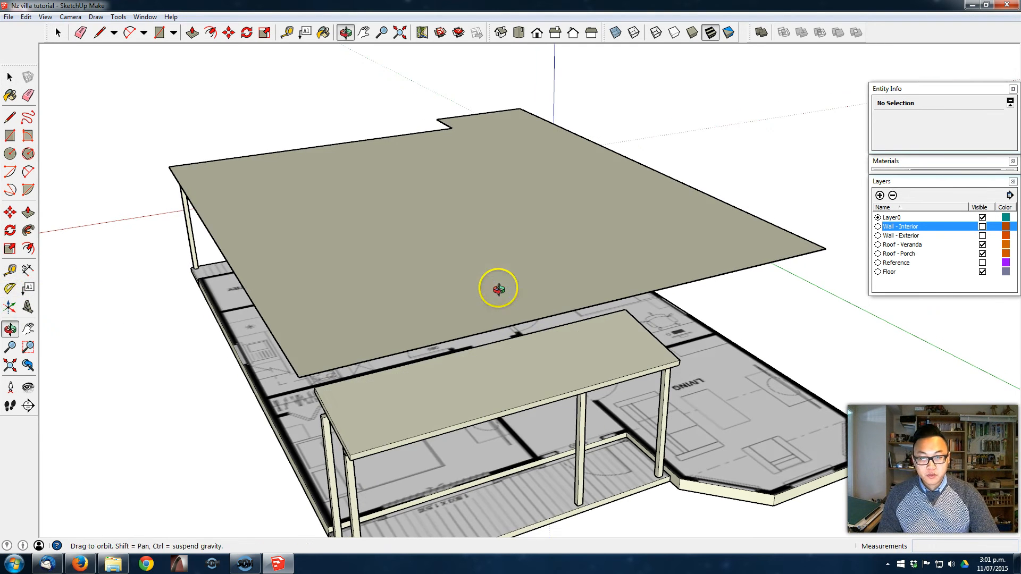
{"action": "left_click", "coordinate": [982, 236]}
{"action": "middle_click_drag", "start_coordinate": [556, 384], "coordinate": [459, 416]}
{"action": "scroll", "coordinate": [425, 356], "scroll_direction": "up", "scroll_amount": 3}
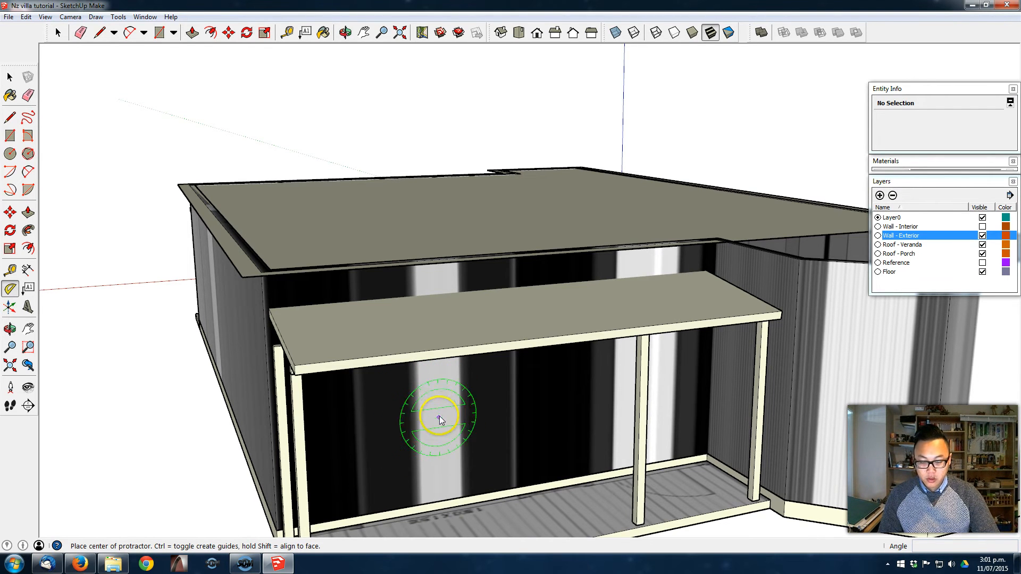
{"action": "left_click_drag", "start_coordinate": [321, 367], "coordinate": [257, 304]}
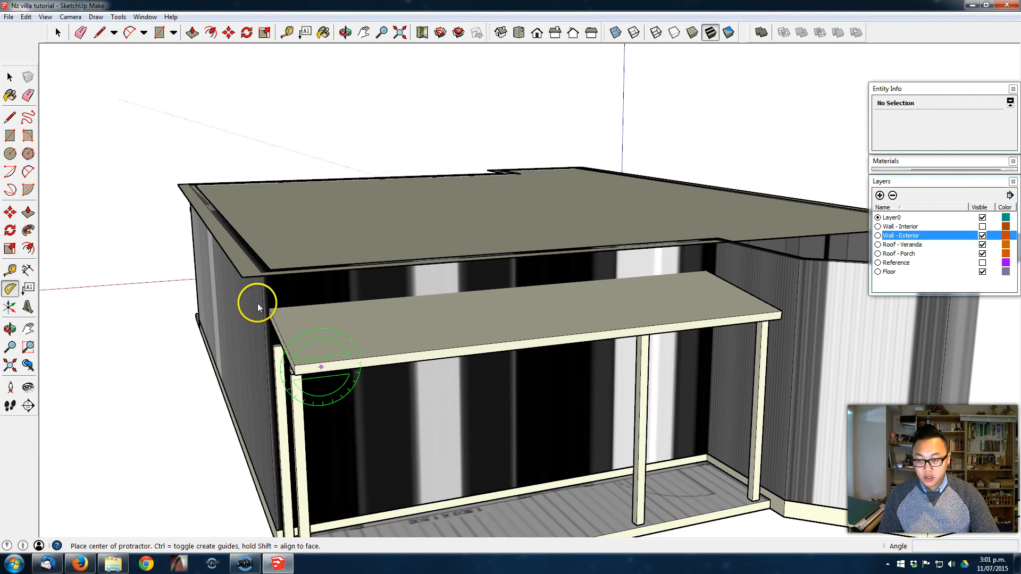
{"action": "left_click", "coordinate": [243, 278]}
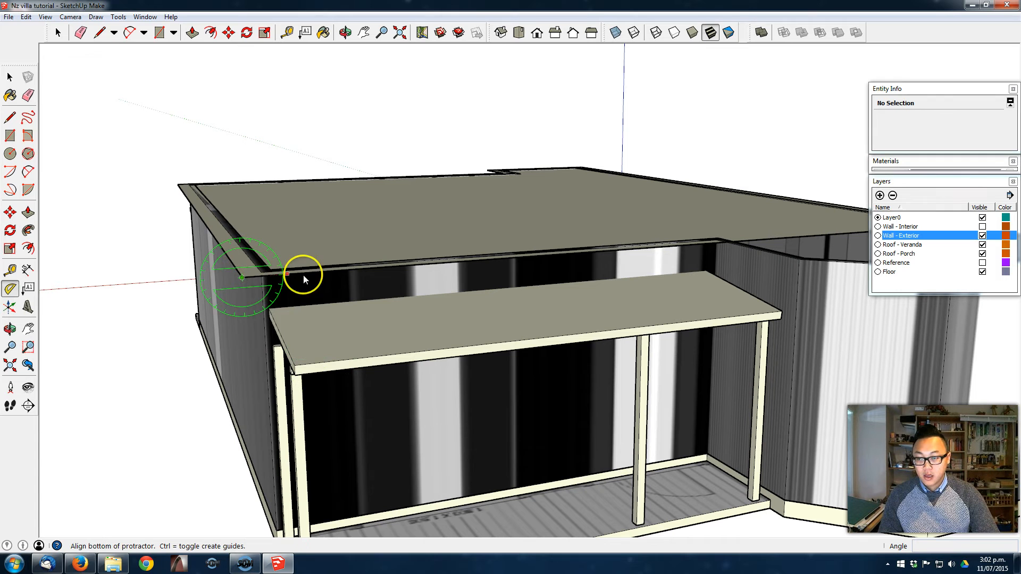
{"action": "left_click", "coordinate": [362, 267]}
{"action": "key", "text": "Escape"}
{"action": "middle_click_drag", "start_coordinate": [787, 165], "coordinate": [642, 296]}
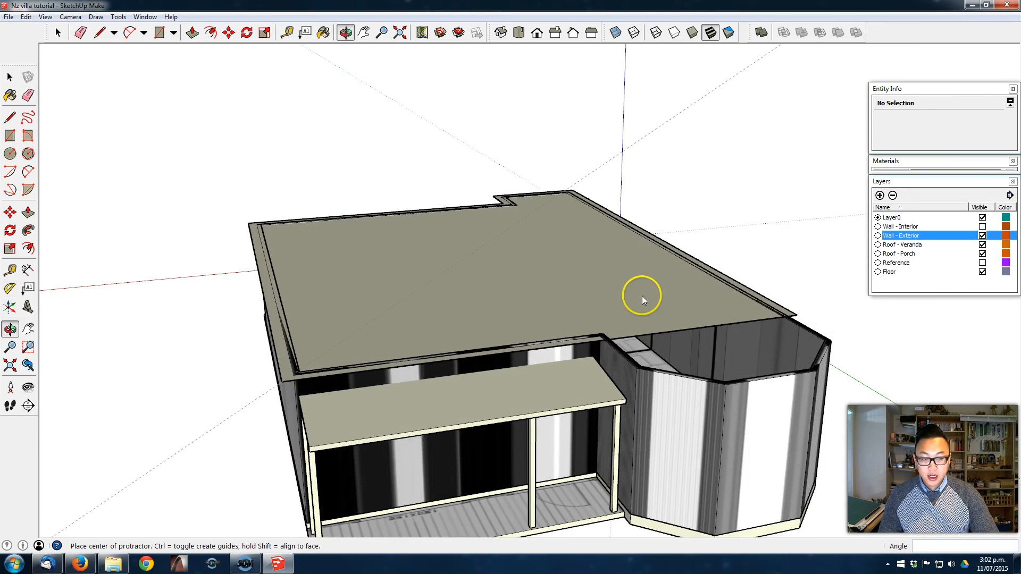
- Draw a vertical triangular roof profile from the front edge's midpoint up to the angled guide and down to the corner, and erase the guide
{"action": "left_click", "coordinate": [9, 117]}
{"action": "middle_click_drag", "start_coordinate": [507, 264], "coordinate": [508, 353]}
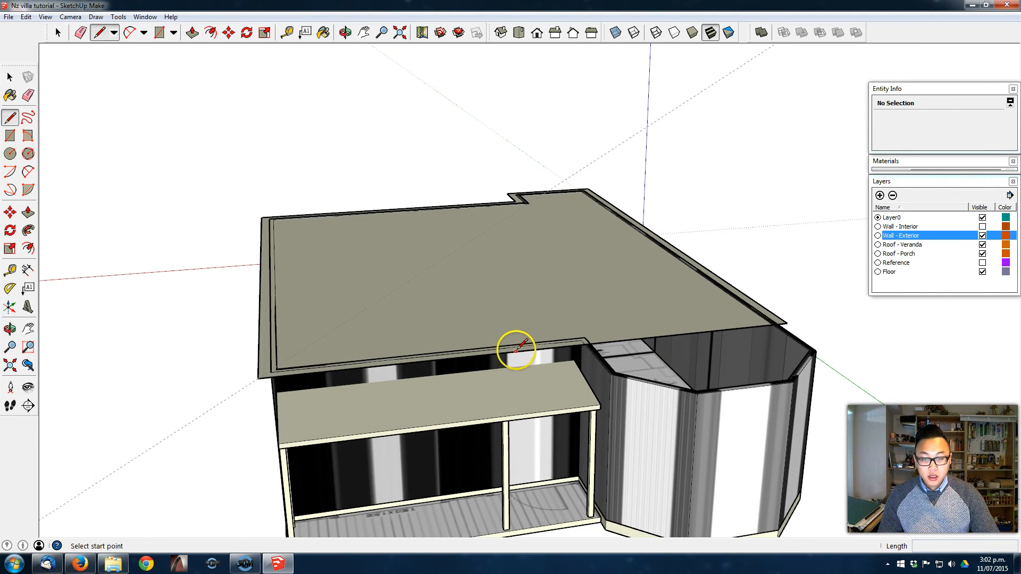
{"action": "left_click", "coordinate": [542, 349]}
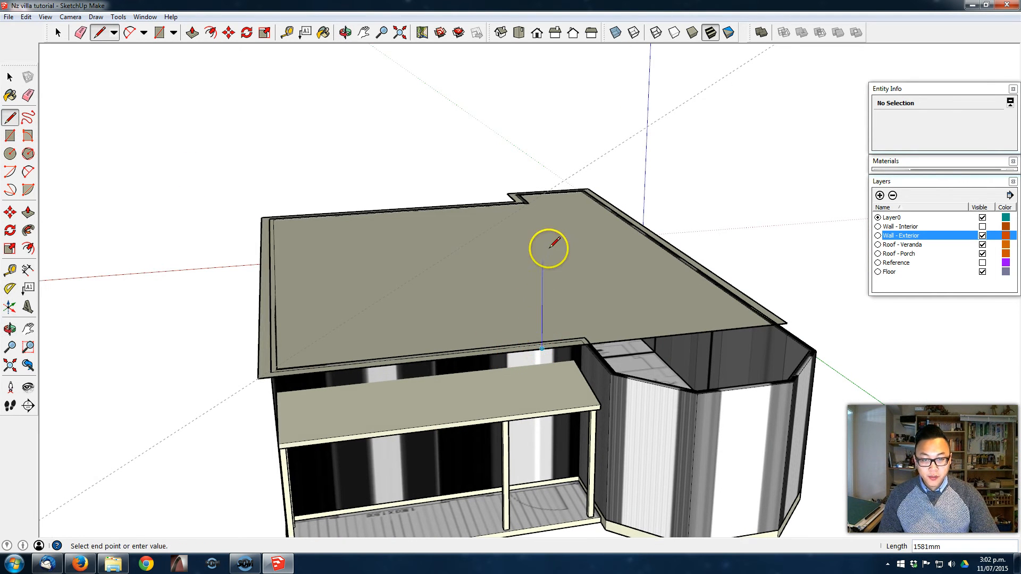
{"action": "left_click", "coordinate": [542, 194]}
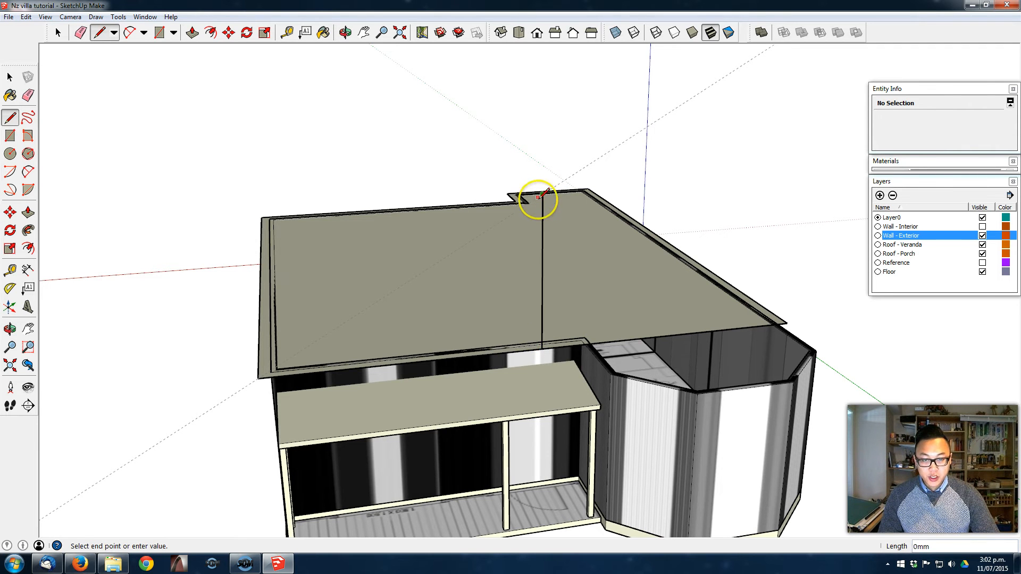
{"action": "left_click", "coordinate": [259, 378]}
{"action": "middle_click_drag", "start_coordinate": [450, 314], "coordinate": [492, 313]}
{"action": "key", "text": "e"}
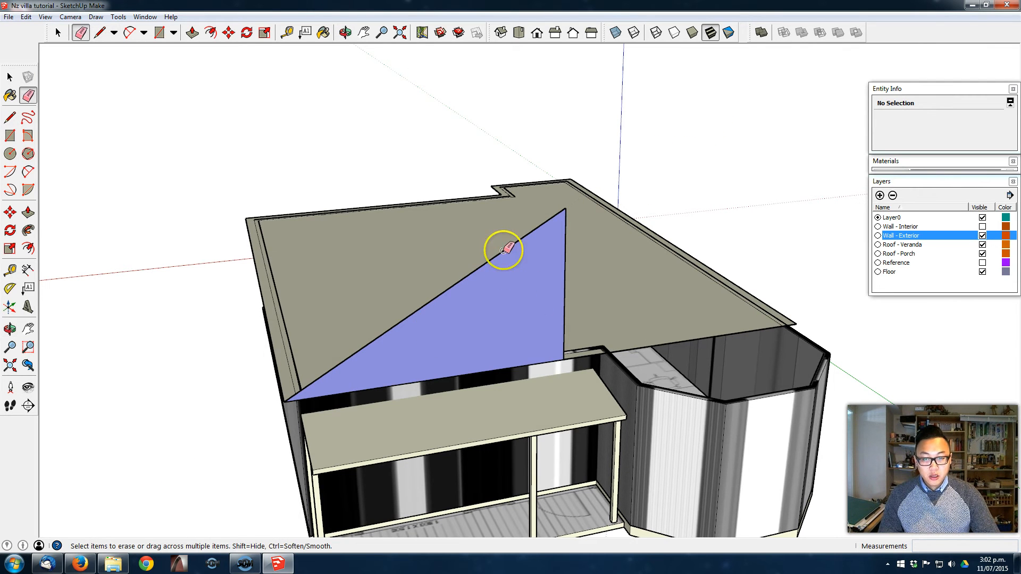
{"action": "mouse_move", "coordinate": [538, 223]}
{"action": "middle_mouse_down"}
{"action": "mouse_move", "coordinate": [538, 273]}
{"action": "mouse_move", "coordinate": [578, 242]}
{"action": "mouse_move", "coordinate": [647, 255]}
{"action": "mouse_move", "coordinate": [675, 238]}
{"action": "mouse_move", "coordinate": [630, 233]}
{"action": "middle_mouse_up"}
{"action": "key", "text": "space"}
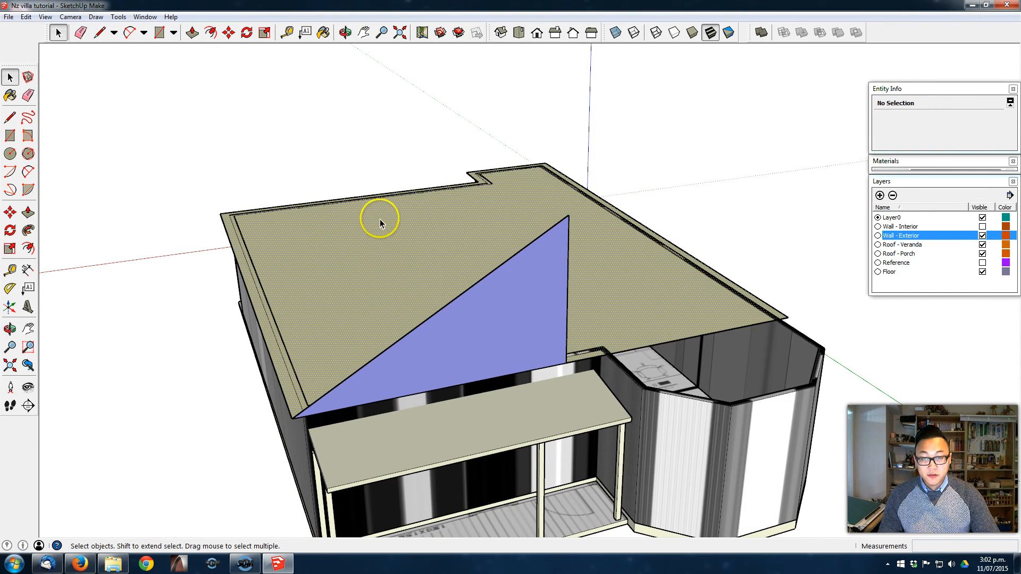
- Sweep the triangular profile around the roof base's perimeter with Follow Me to form the hipped main roof
{"action": "left_click", "coordinate": [479, 185]}
{"action": "left_click", "coordinate": [27, 231]}
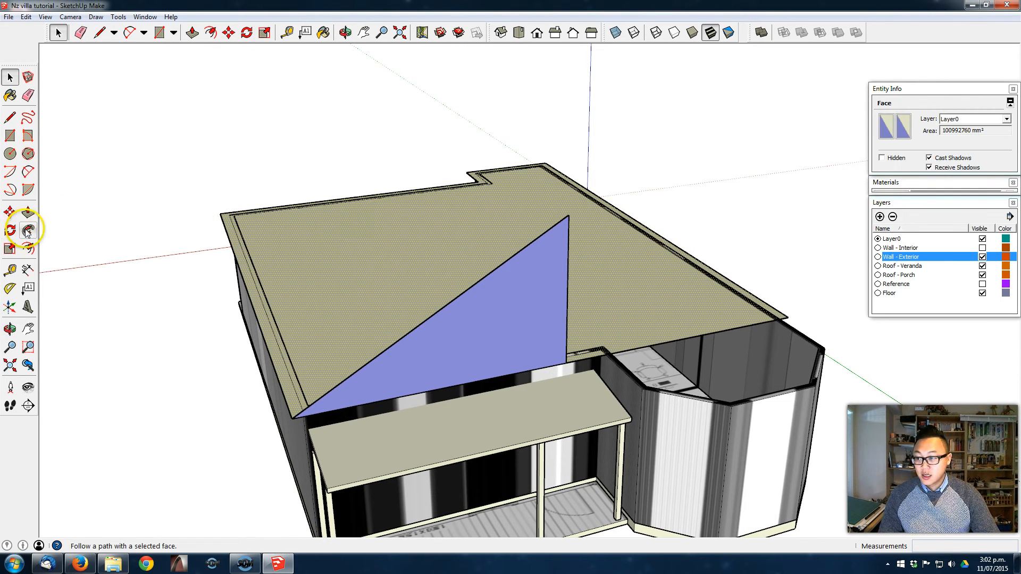
{"action": "left_click", "coordinate": [27, 231]}
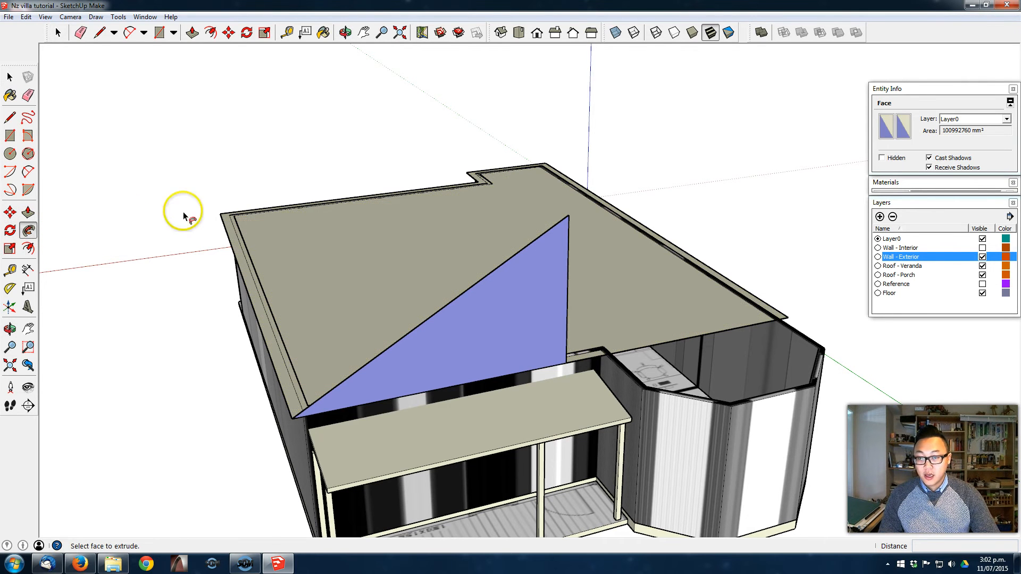
{"action": "left_click", "coordinate": [518, 297]}
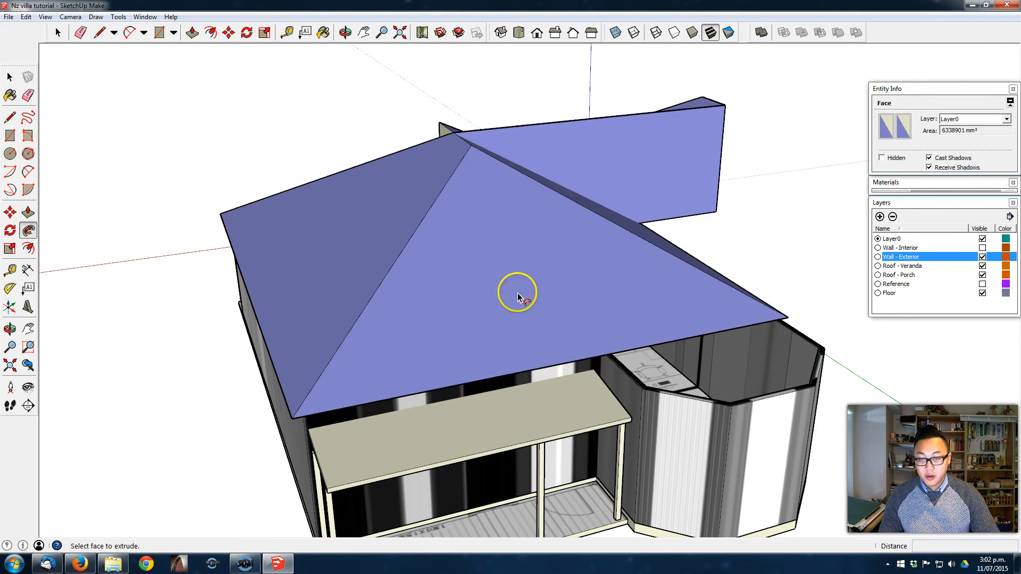
{"action": "middle_click_drag", "start_coordinate": [583, 255], "coordinate": [866, 319]}
{"action": "middle_click_drag", "start_coordinate": [600, 310], "coordinate": [440, 264]}
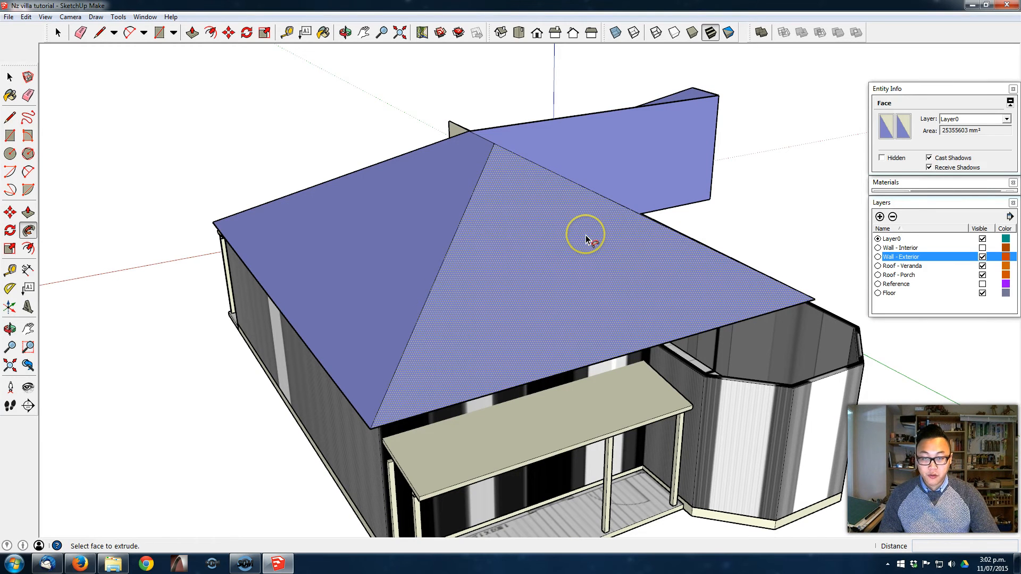
- Select all the connected geometry of the hipped main roof and reverse its faces
{"action": "middle_click_drag", "start_coordinate": [566, 237], "coordinate": [554, 312]}
{"action": "key", "text": "space"}
{"action": "triple_click", "coordinate": [554, 311]}
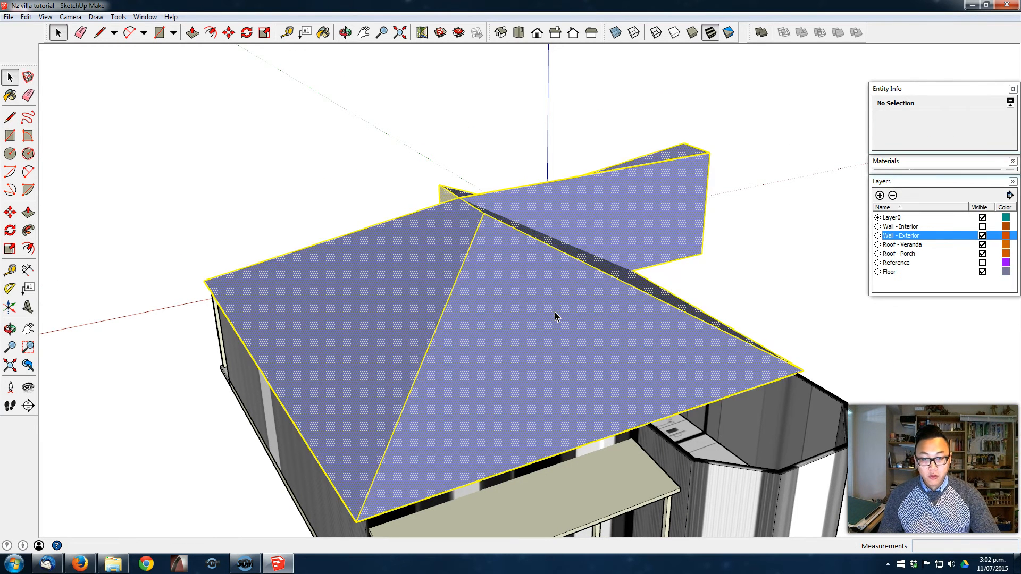
{"action": "right_click", "coordinate": [555, 312]}
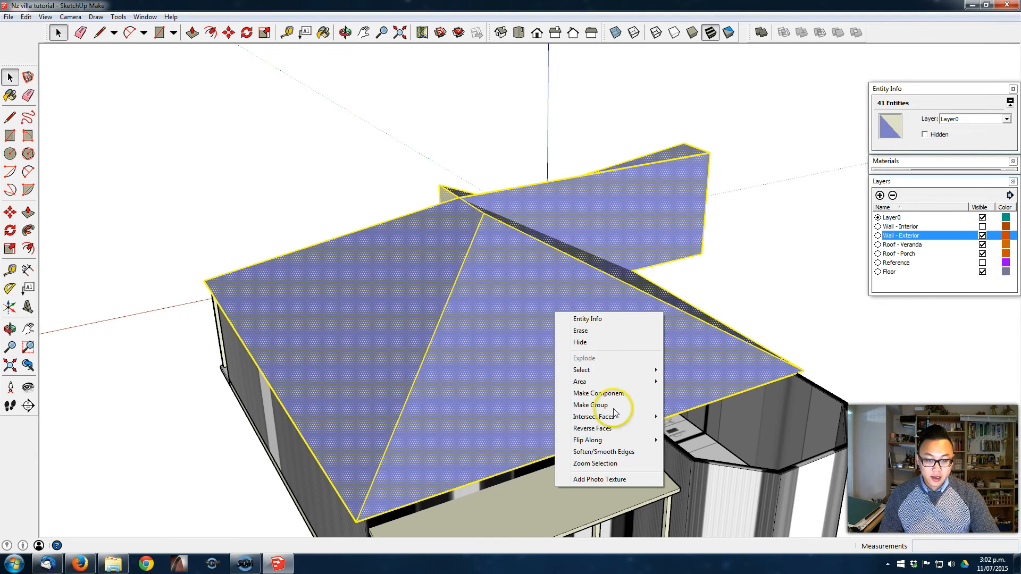
{"action": "left_click", "coordinate": [621, 428]}
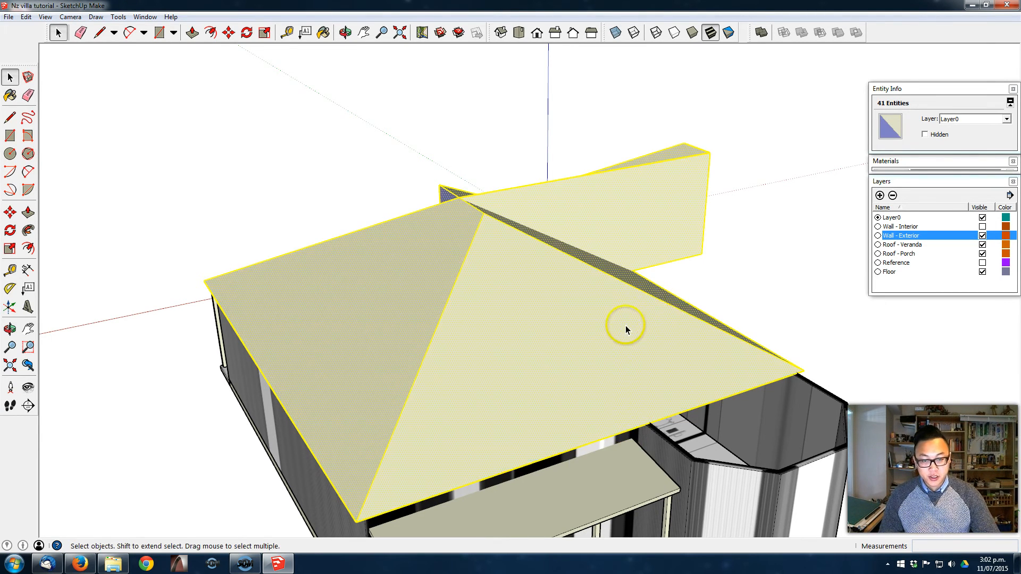
- Try to erase the edges of the surplus faces projecting from the hipped roof, and undo the erasure
{"action": "middle_click_drag", "start_coordinate": [682, 295], "coordinate": [404, 312]}
{"action": "left_click_drag", "start_coordinate": [261, 330], "coordinate": [121, 358]}
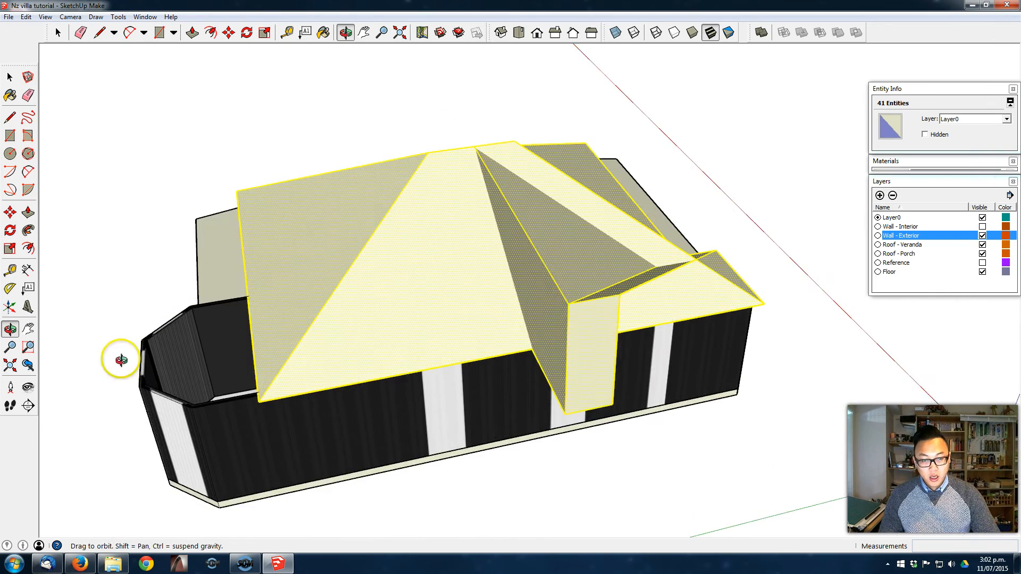
{"action": "left_click_drag", "start_coordinate": [675, 324], "coordinate": [671, 302]}
{"action": "key", "text": "space"}
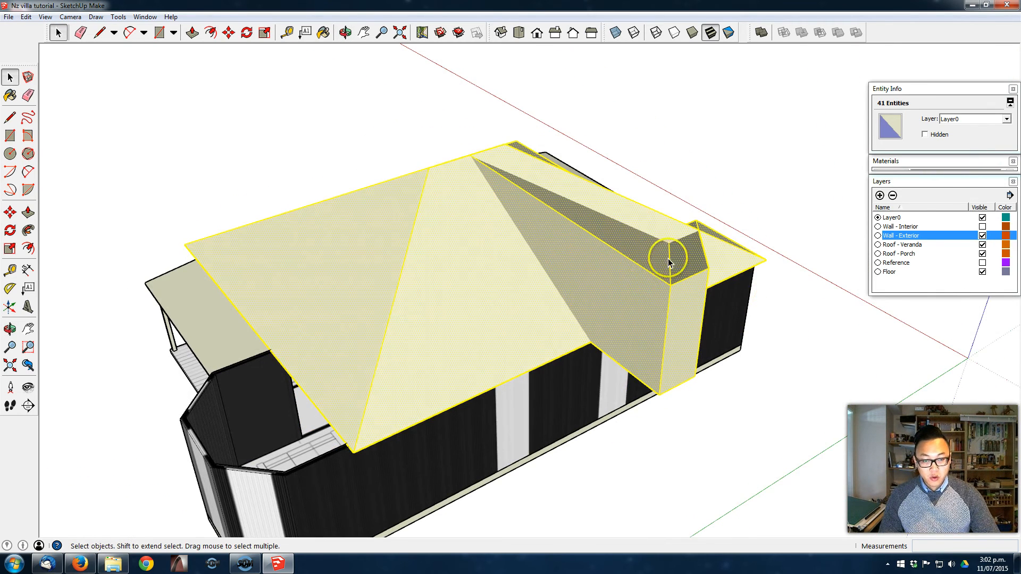
{"action": "middle_click_drag", "start_coordinate": [430, 224], "coordinate": [812, 278]}
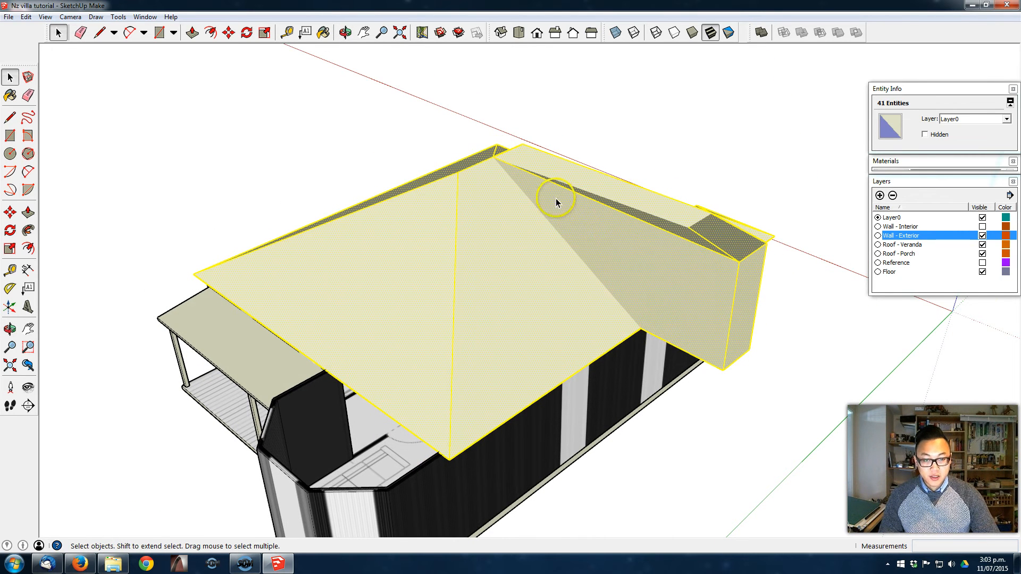
{"action": "middle_click_drag", "start_coordinate": [734, 266], "coordinate": [741, 216]}
{"action": "left_click", "coordinate": [642, 272]}
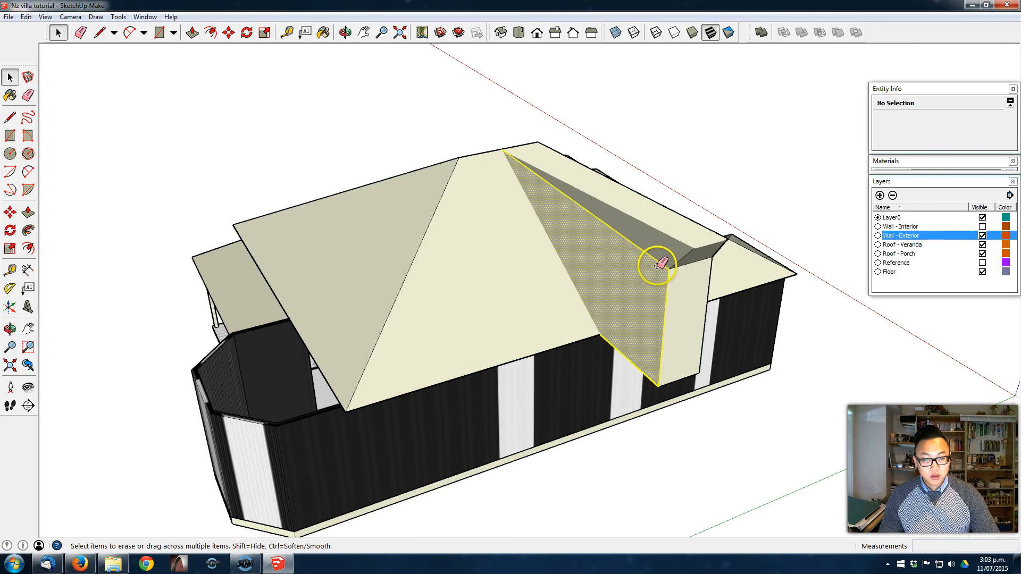
{"action": "key", "text": "e"}
{"action": "left_click", "coordinate": [667, 262]}
{"action": "middle_click_drag", "start_coordinate": [660, 265], "coordinate": [594, 222]}
{"action": "middle_click_drag", "start_coordinate": [522, 199], "coordinate": [574, 181]}
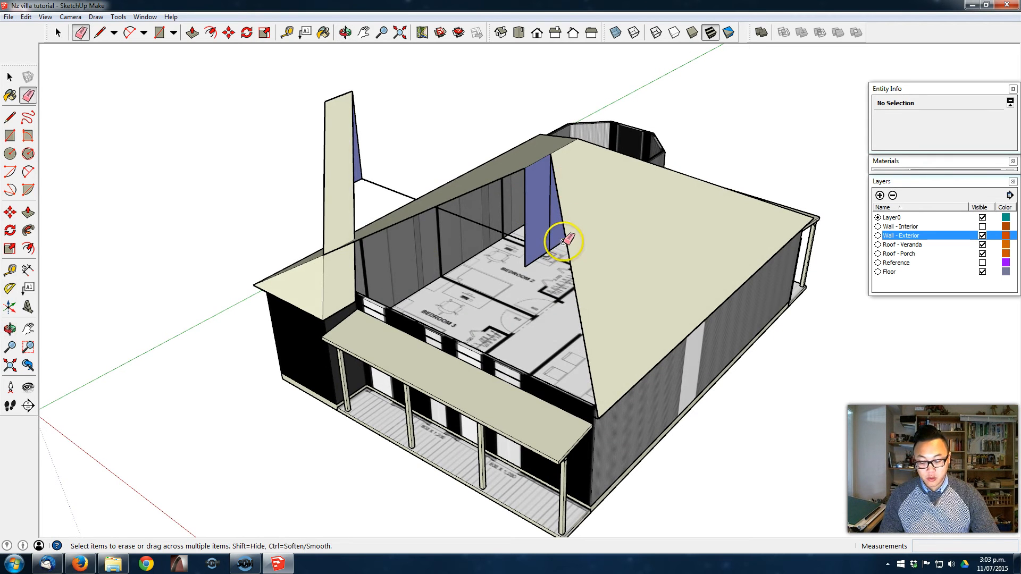
{"action": "key", "text": "ctrl+z"}
{"action": "mouse_move", "coordinate": [542, 236]}
{"action": "middle_mouse_down"}
{"action": "mouse_move", "coordinate": [2, 239]}
{"action": "mouse_move", "coordinate": [433, 266]}
{"action": "middle_mouse_up"}
- Select the whole hipped roof and intersect its faces with the model
{"action": "key", "text": "space"}
{"action": "left_click", "coordinate": [531, 242]}
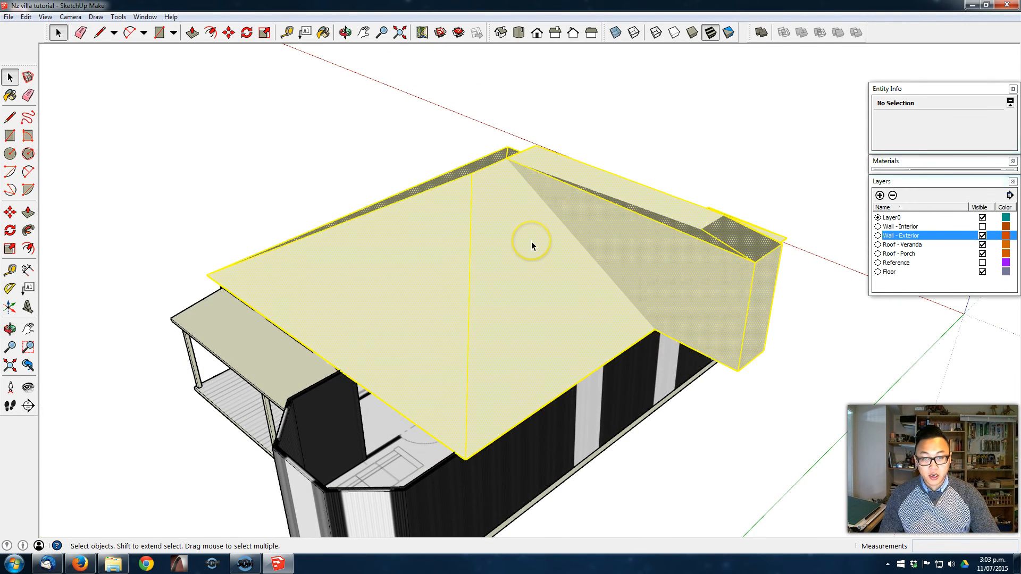
{"action": "right_click", "coordinate": [532, 242]}
{"action": "mouse_move", "coordinate": [600, 347]}
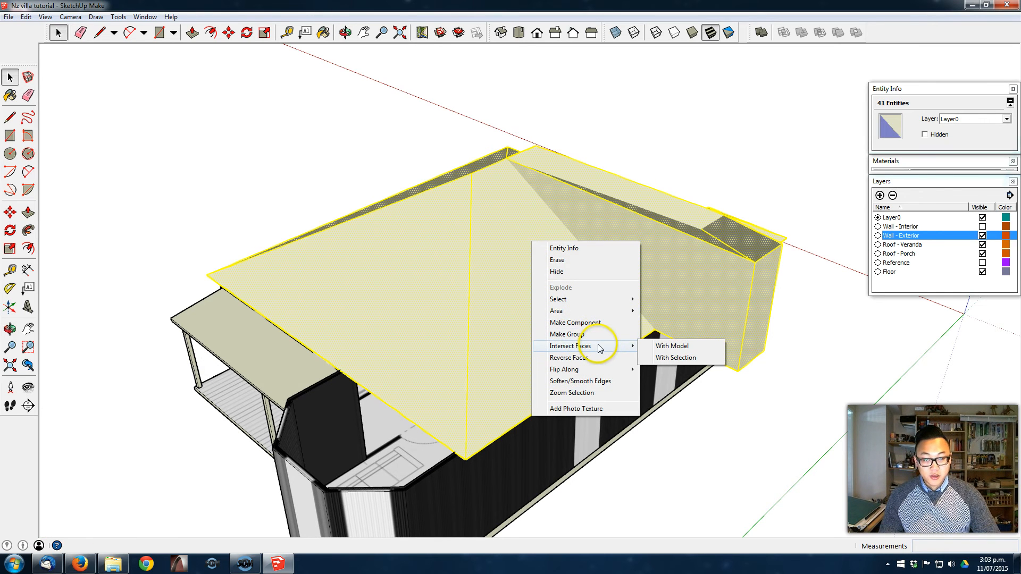
{"action": "left_click", "coordinate": [670, 346]}
- Remove the surplus faces that project beyond the hipped roof's slopes
{"action": "middle_click_drag", "start_coordinate": [586, 205], "coordinate": [512, 178]}
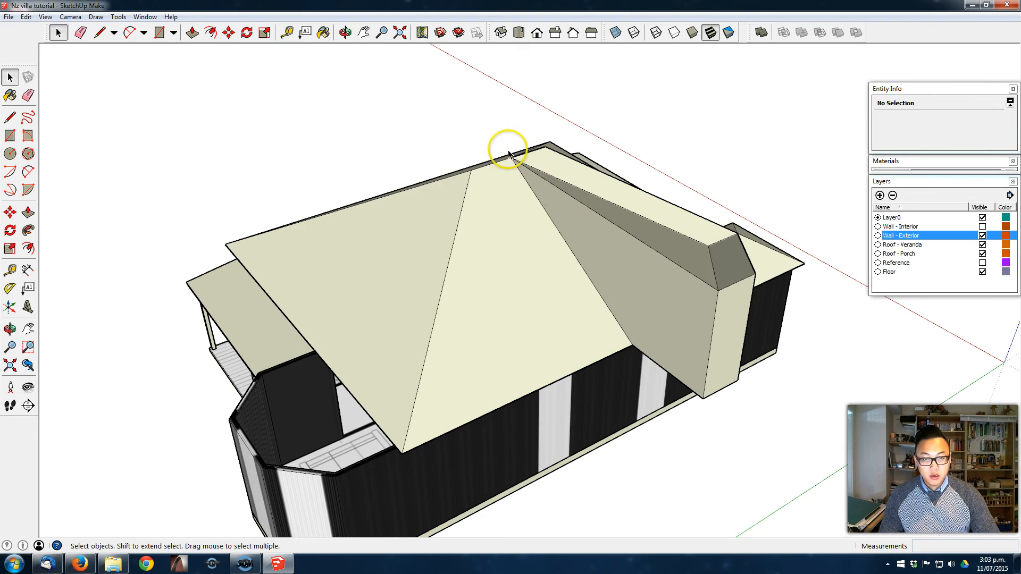
{"action": "middle_click_drag", "start_coordinate": [662, 261], "coordinate": [700, 264]}
{"action": "left_click", "coordinate": [720, 255]}
{"action": "key", "text": "e"}
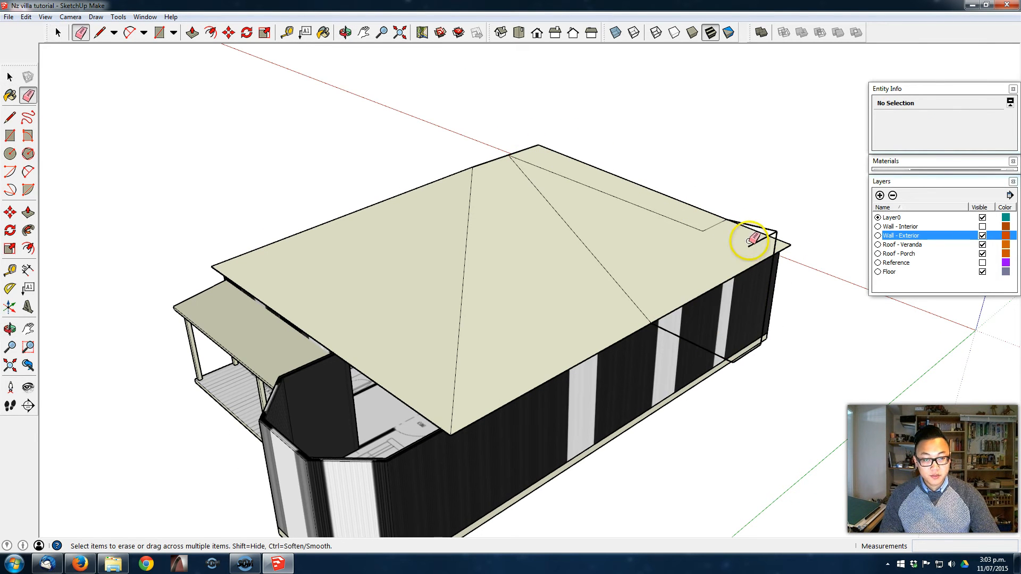
{"action": "middle_click_drag", "start_coordinate": [69, 269], "coordinate": [599, 250]}
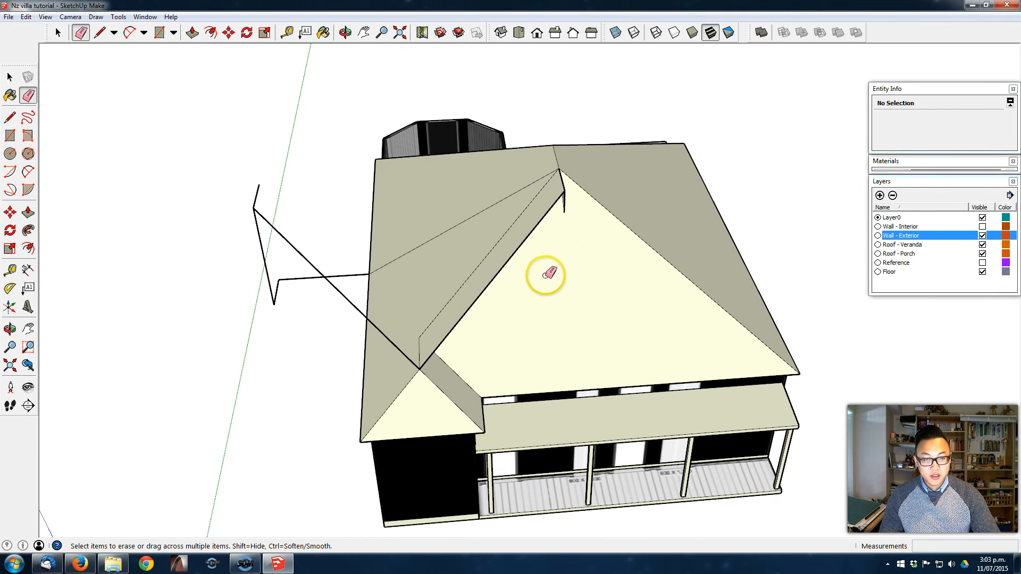
{"action": "mouse_move", "coordinate": [410, 274]}
{"action": "middle_mouse_down"}
{"action": "mouse_move", "coordinate": [448, 237]}
{"action": "mouse_move", "coordinate": [771, 236]}
{"action": "mouse_move", "coordinate": [760, 239]}
{"action": "middle_mouse_up"}
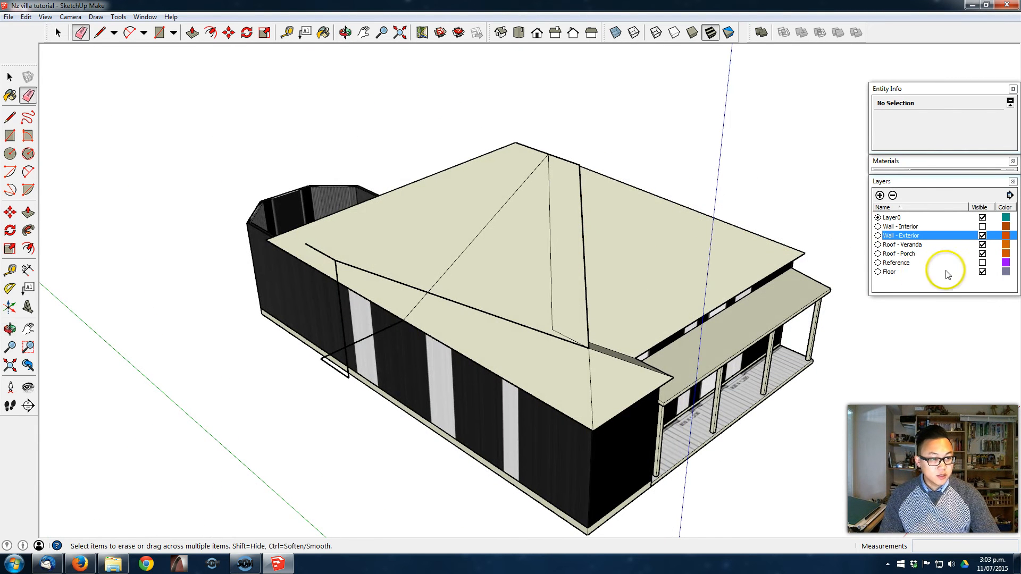
- Hide the Wall - Exterior, Roof - Veranda, Roof - Porch and Floor layers to isolate the main roof
{"action": "left_click", "coordinate": [982, 235]}
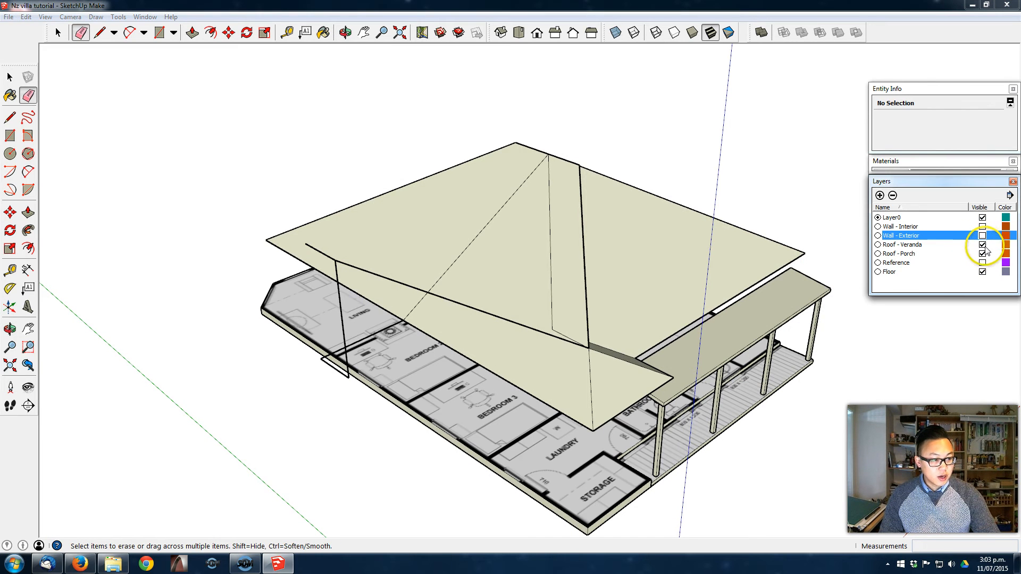
{"action": "left_click", "coordinate": [982, 244]}
{"action": "left_click", "coordinate": [982, 254]}
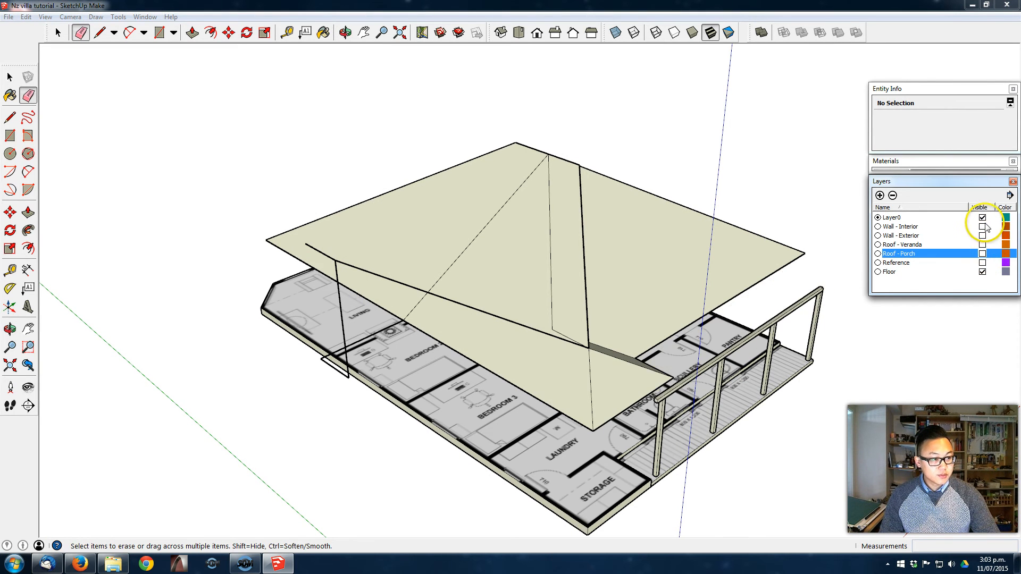
{"action": "mouse_move", "coordinate": [488, 337]}
{"action": "middle_mouse_down"}
{"action": "mouse_move", "coordinate": [649, 221]}
{"action": "mouse_move", "coordinate": [556, 264]}
{"action": "middle_mouse_up"}
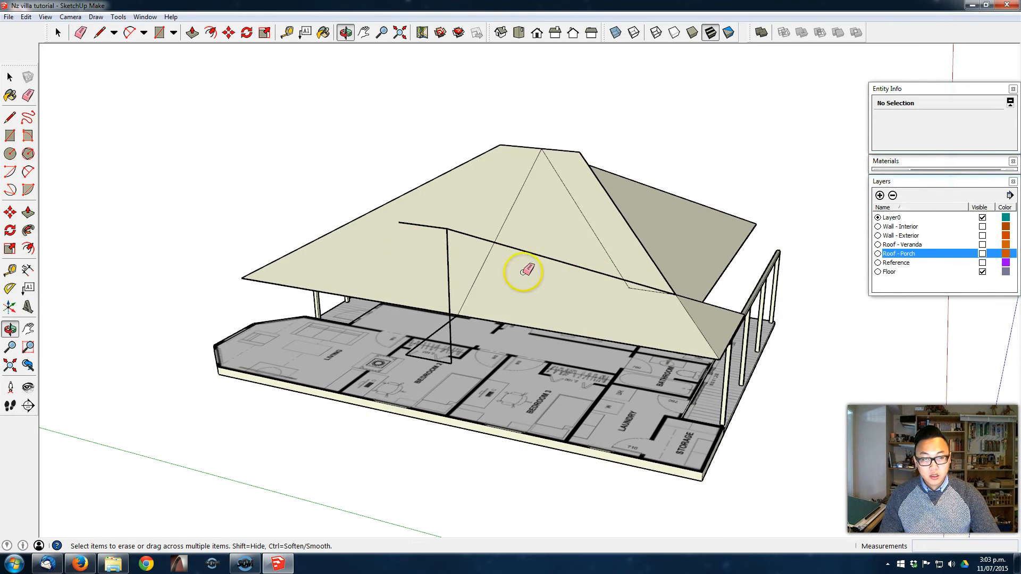
{"action": "left_click", "coordinate": [982, 272]}
- Erase the stray edges left around and on the hipped roof, keeping only its outline, ridge and hip lines
{"action": "middle_click_drag", "start_coordinate": [494, 313], "coordinate": [512, 228]}
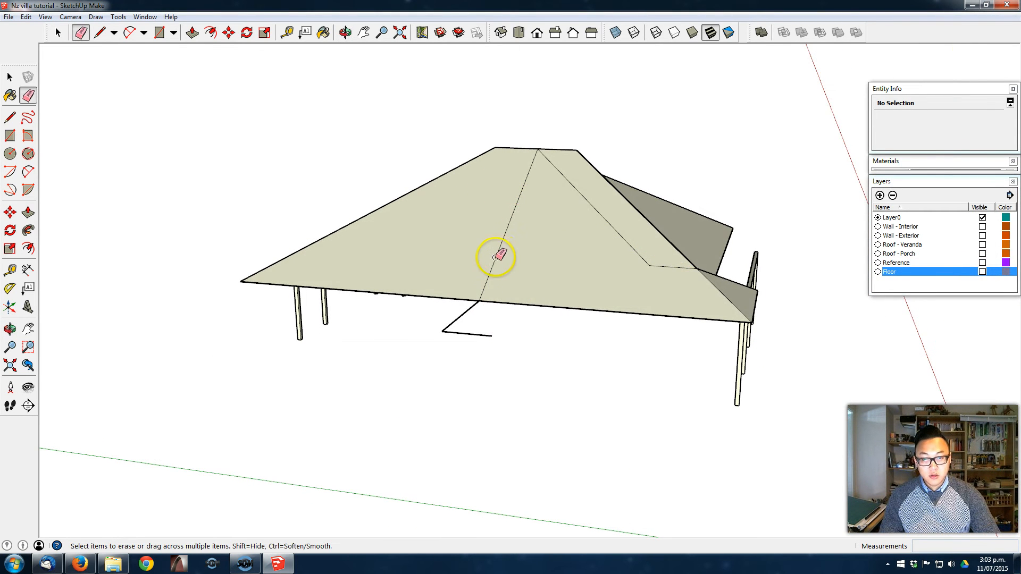
{"action": "left_click", "coordinate": [461, 315]}
{"action": "left_click", "coordinate": [480, 336]}
{"action": "middle_click_drag", "start_coordinate": [581, 227], "coordinate": [559, 308]}
{"action": "mouse_move", "coordinate": [604, 182]}
{"action": "middle_mouse_down"}
{"action": "mouse_move", "coordinate": [182, 307]}
{"action": "mouse_move", "coordinate": [519, 212]}
{"action": "middle_mouse_up"}
{"action": "middle_click_drag", "start_coordinate": [310, 296], "coordinate": [529, 274]}
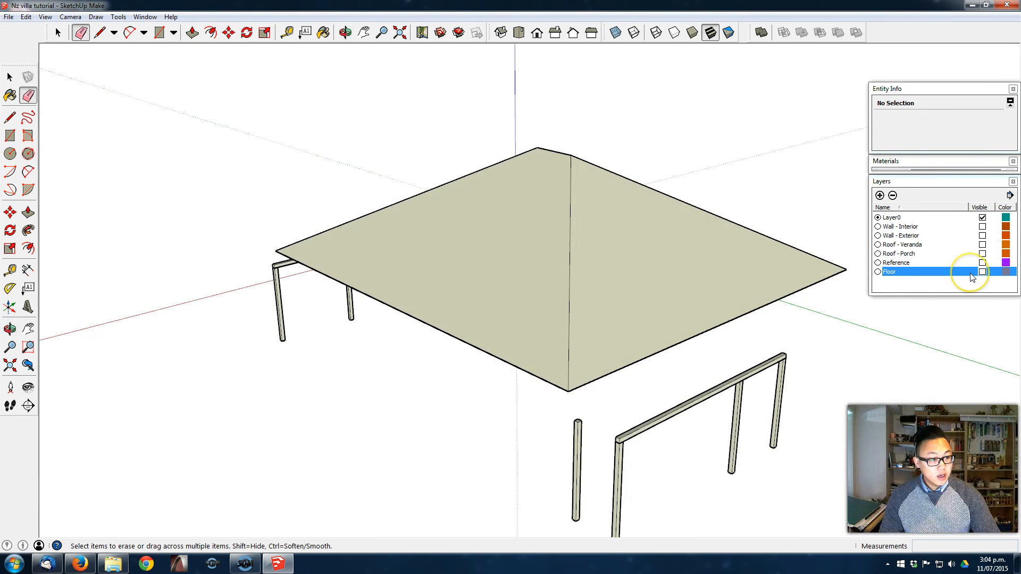
- Show the Wall - Interior, Wall - Exterior and Floor layers
{"action": "left_click", "coordinate": [982, 226]}
{"action": "left_click", "coordinate": [982, 236]}
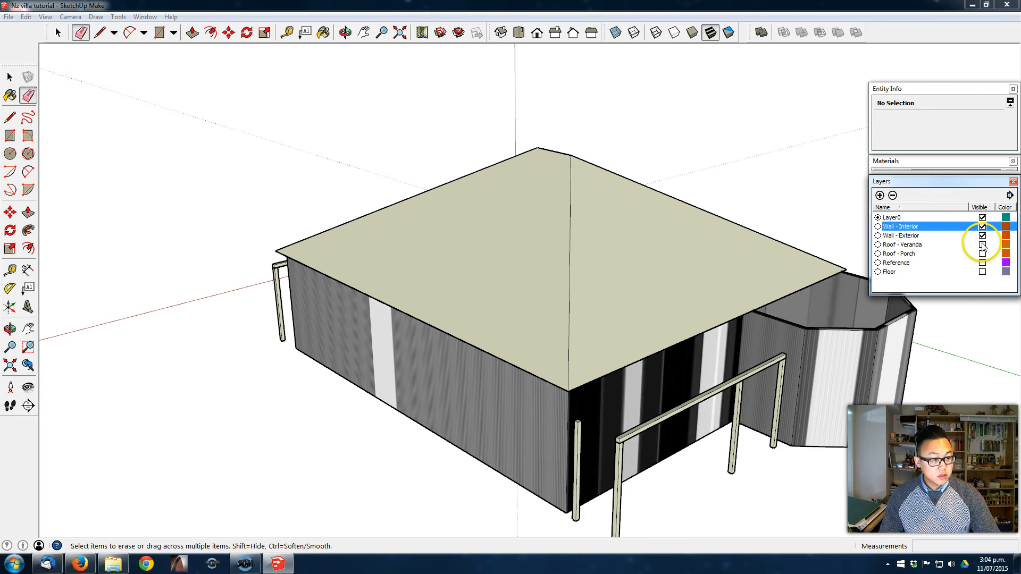
{"action": "left_click", "coordinate": [982, 271]}
- Group the whole hipped roof and assign it to a new layer named Roof - Main
{"action": "middle_click_drag", "start_coordinate": [663, 365], "coordinate": [540, 320]}
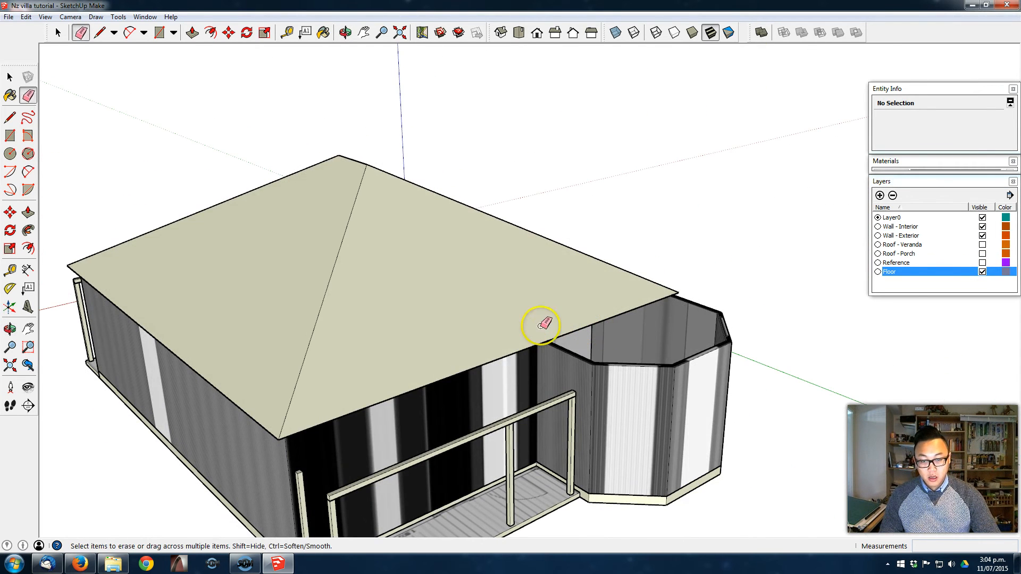
{"action": "left_click", "coordinate": [484, 314]}
{"action": "right_click", "coordinate": [485, 313]}
{"action": "left_click", "coordinate": [538, 408]}
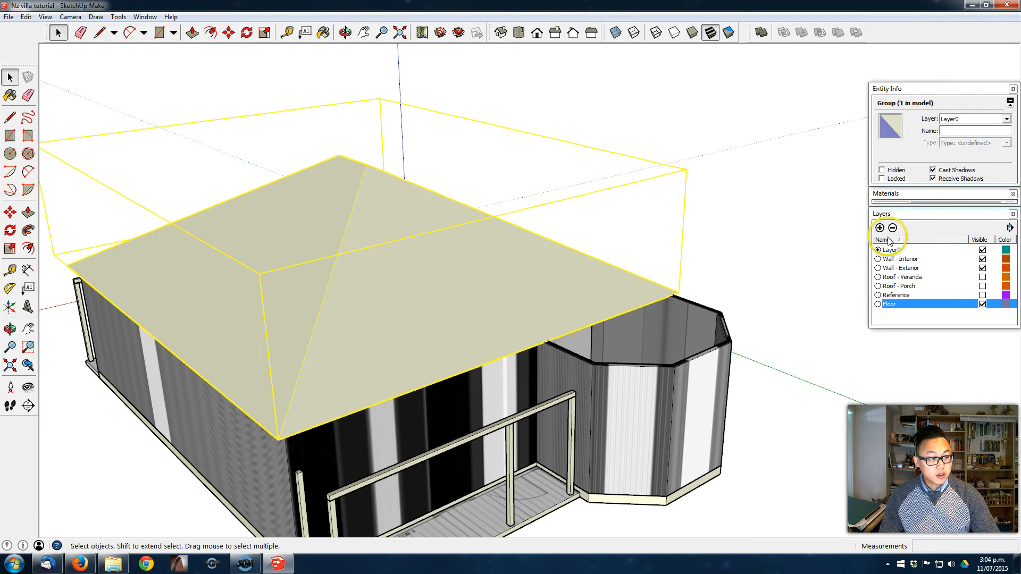
{"action": "left_click", "coordinate": [881, 229]}
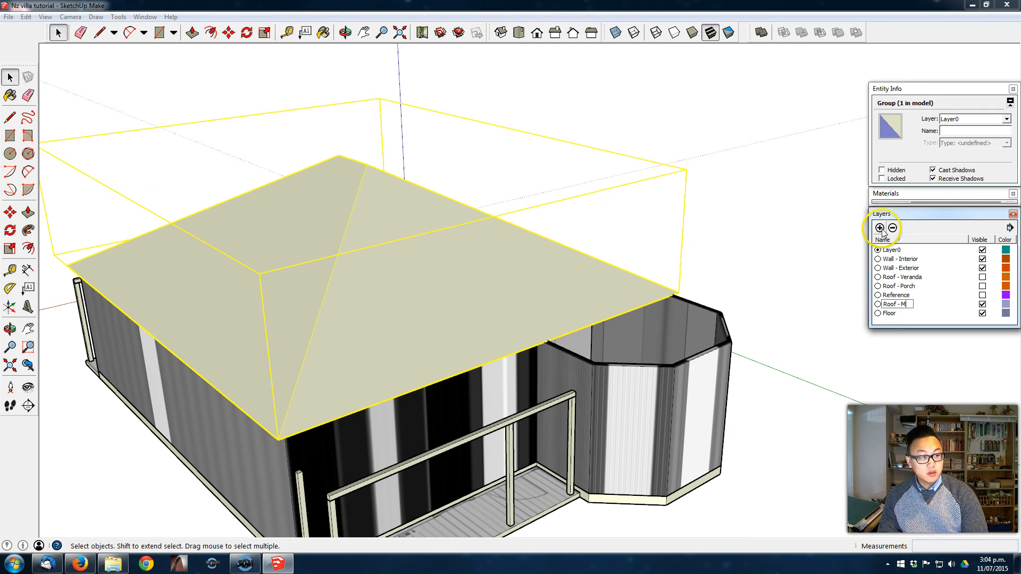
{"action": "left_click", "coordinate": [982, 118]}
{"action": "left_click", "coordinate": [977, 150]}
{"action": "left_click", "coordinate": [759, 189]}
- Hide the Roof - Main layer to expose the tops of the walls
{"action": "middle_click_drag", "start_coordinate": [716, 247], "coordinate": [534, 416]}
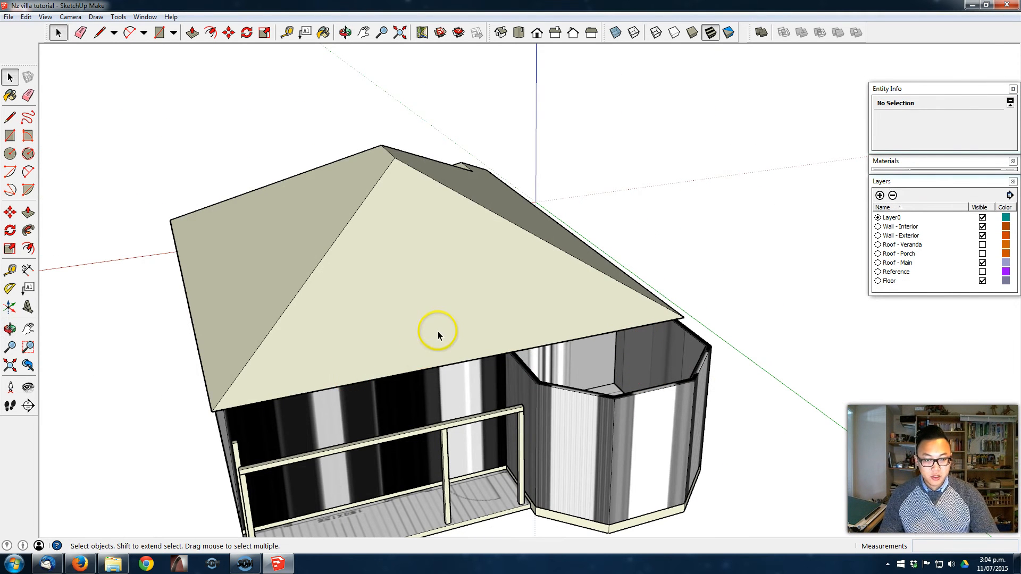
{"action": "middle_click_drag", "start_coordinate": [387, 262], "coordinate": [787, 282]}
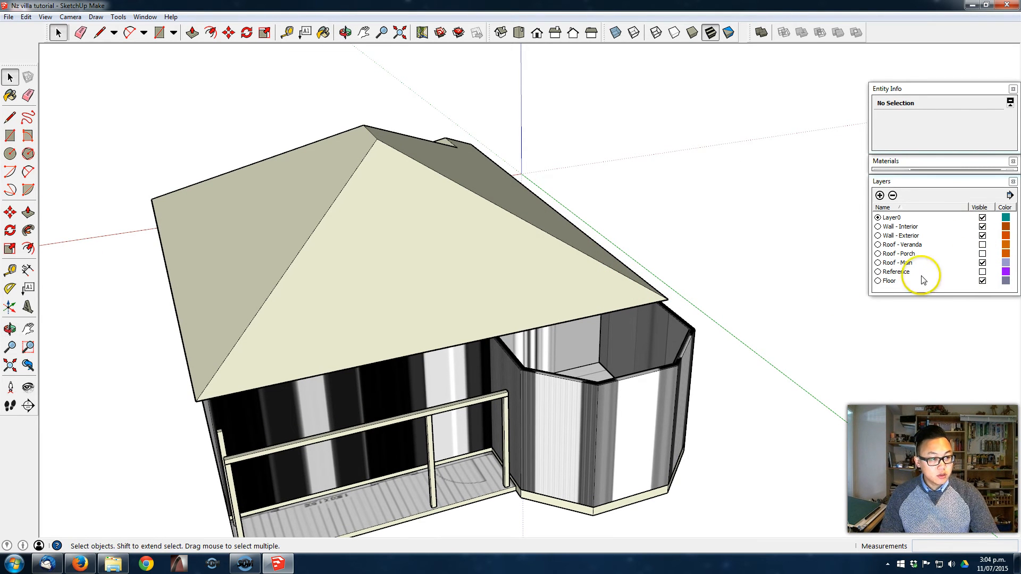
{"action": "left_click", "coordinate": [982, 265]}
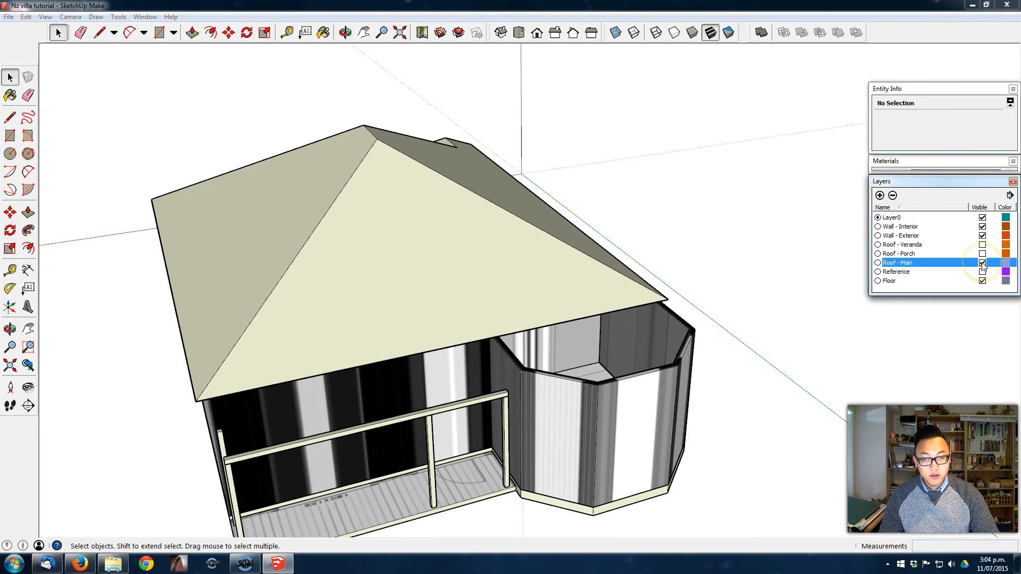
{"action": "left_click", "coordinate": [982, 262]}
- Draw a rectangular roof base over the living room's bay with lines, about 2500 mm deep, from the wall corner beside the veranda
{"action": "mouse_move", "coordinate": [611, 342]}
{"action": "middle_mouse_down"}
{"action": "mouse_move", "coordinate": [627, 383]}
{"action": "mouse_move", "coordinate": [597, 365]}
{"action": "mouse_move", "coordinate": [613, 357]}
{"action": "middle_mouse_up"}
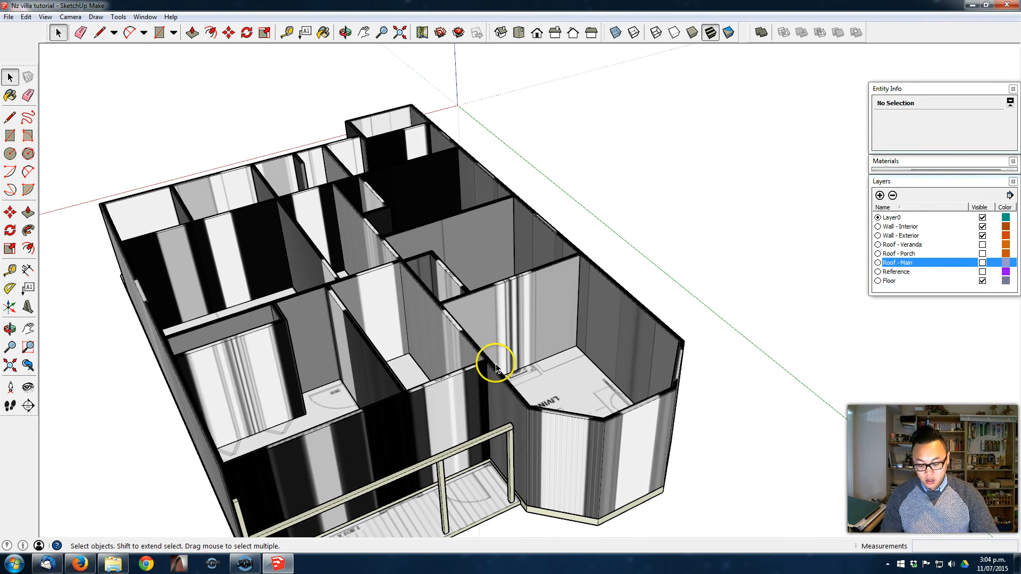
{"action": "key", "text": "l"}
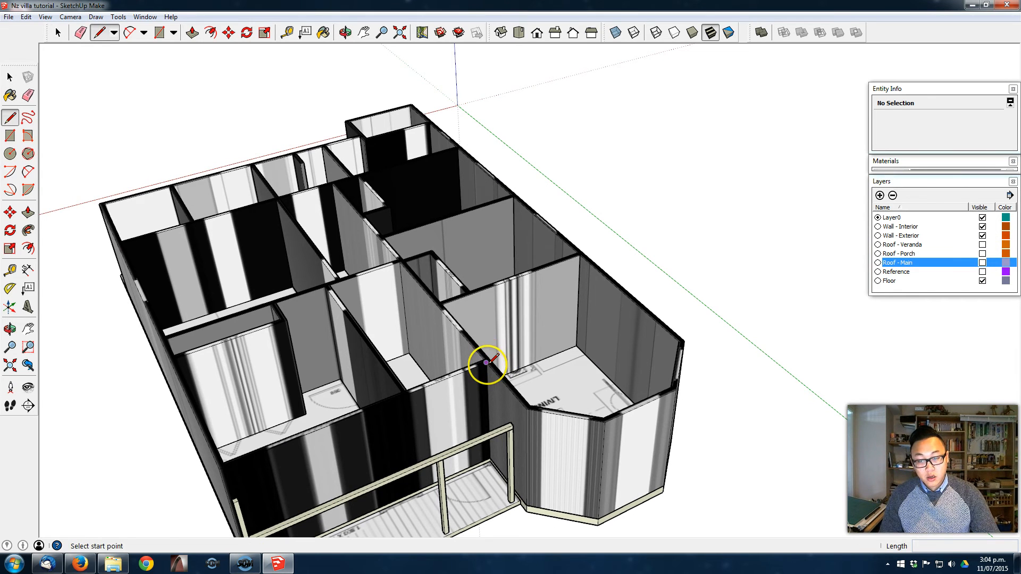
{"action": "left_click", "coordinate": [486, 363]}
{"action": "left_click", "coordinate": [638, 301]}
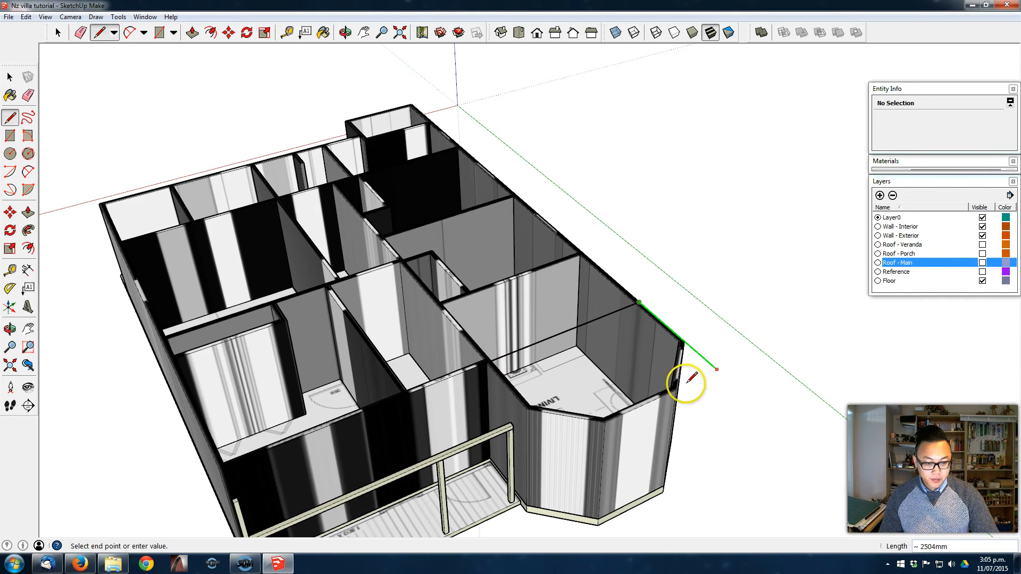
{"action": "left_click", "coordinate": [676, 391]}
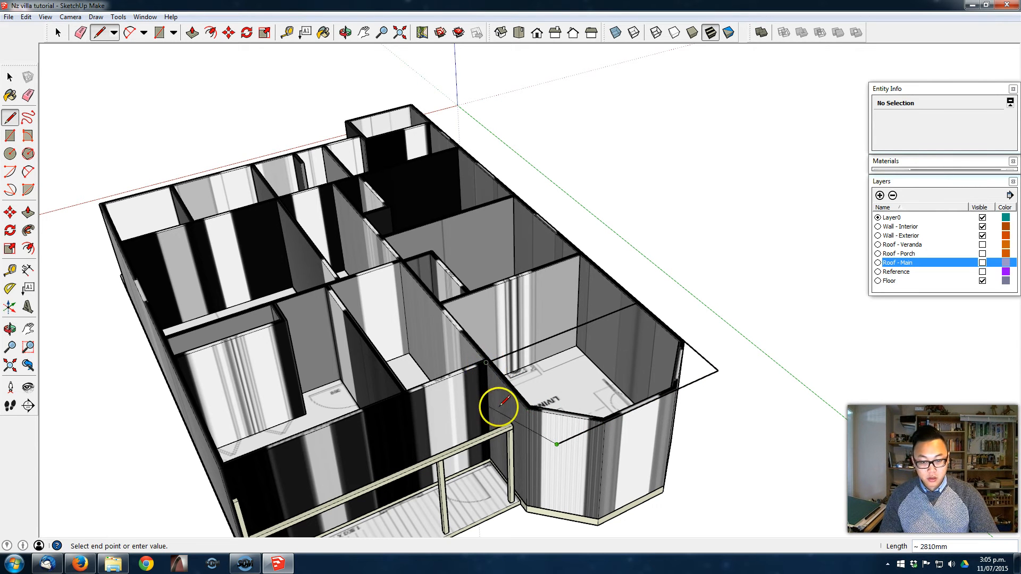
{"action": "left_click", "coordinate": [489, 364]}
{"action": "middle_click_drag", "start_coordinate": [663, 384], "coordinate": [645, 358]}
{"action": "scroll", "coordinate": [702, 355], "scroll_direction": "up", "scroll_amount": 2}
{"action": "scroll", "coordinate": [686, 365], "scroll_direction": "up", "scroll_amount": 2}
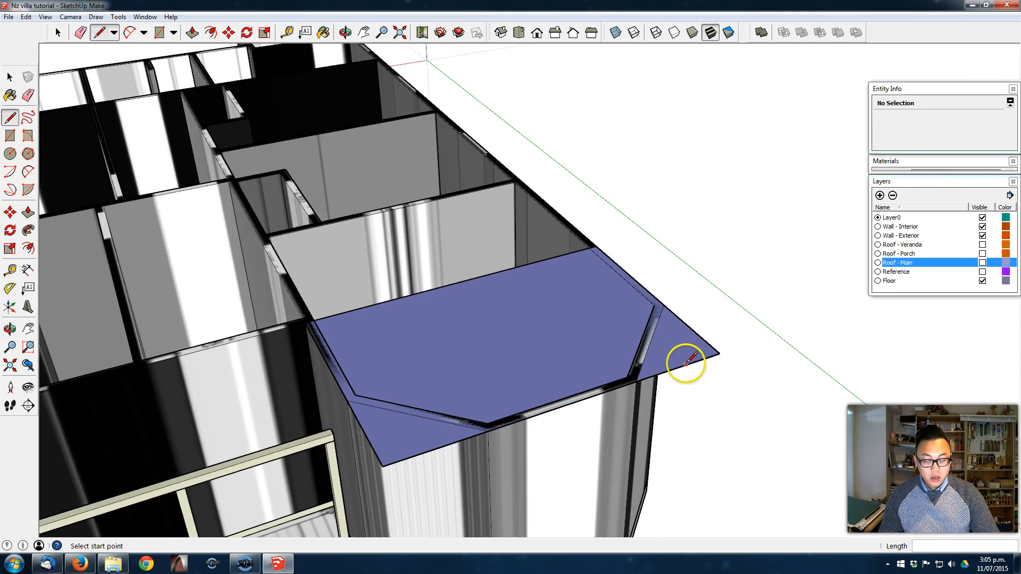
{"action": "middle_click_drag", "start_coordinate": [706, 304], "coordinate": [719, 322]}
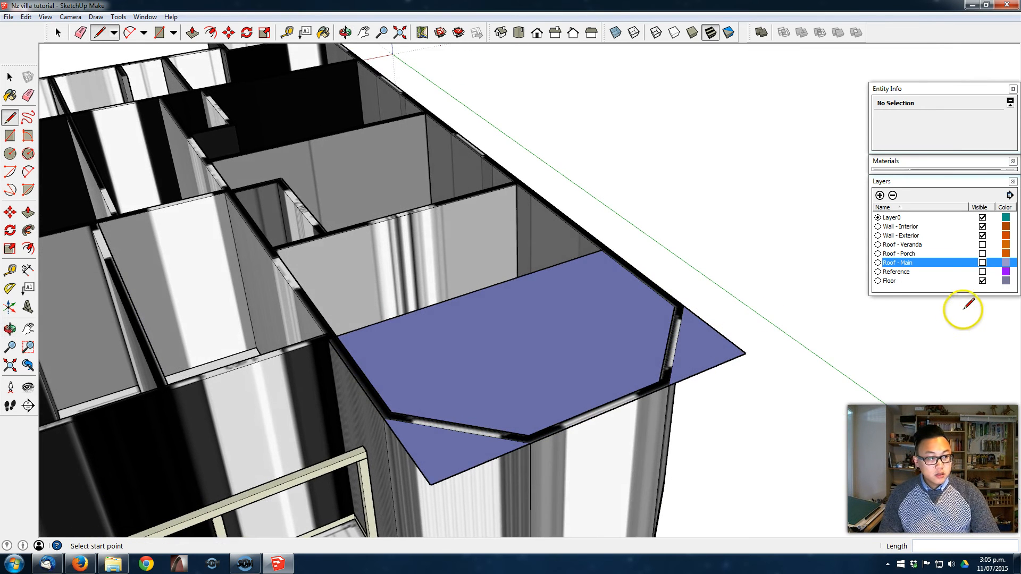
- Select the bay's roof base with its edges, compare it against the displayed main roof, and hide Roof - Main again
{"action": "left_click", "coordinate": [982, 262]}
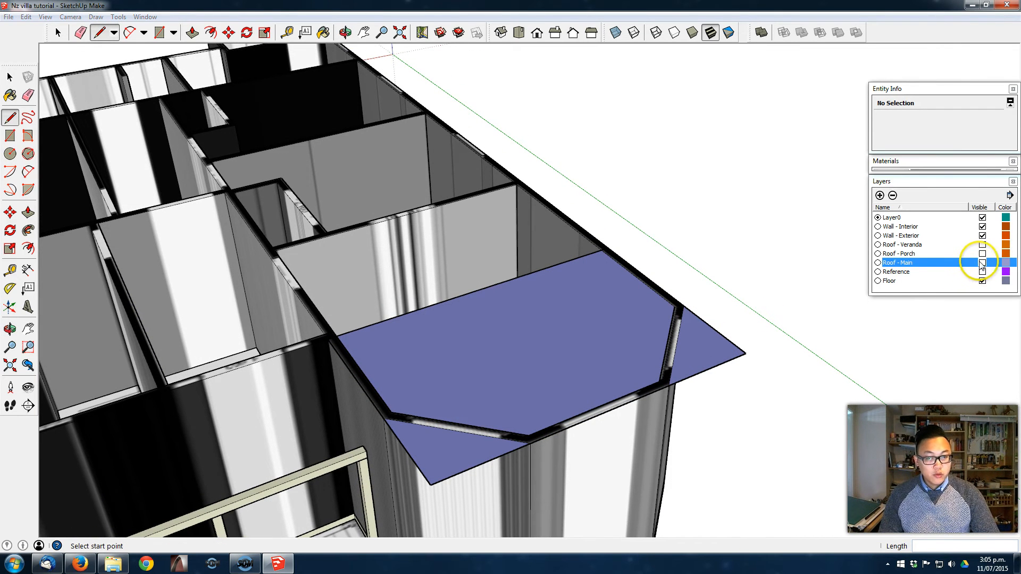
{"action": "key", "text": "space"}
{"action": "double_click", "coordinate": [582, 327]}
{"action": "middle_click_drag", "start_coordinate": [602, 258], "coordinate": [493, 289]}
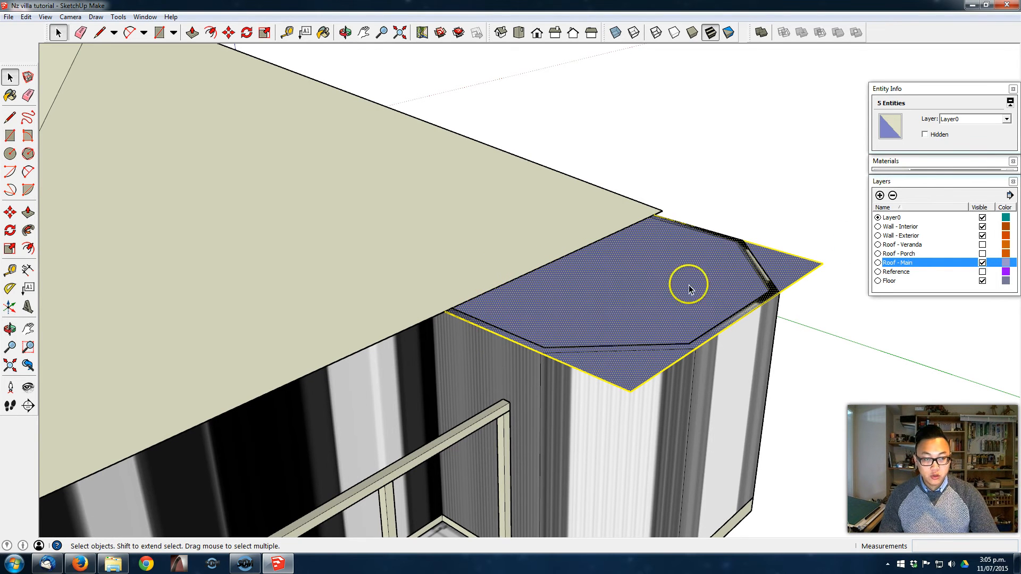
{"action": "left_click", "coordinate": [983, 262]}
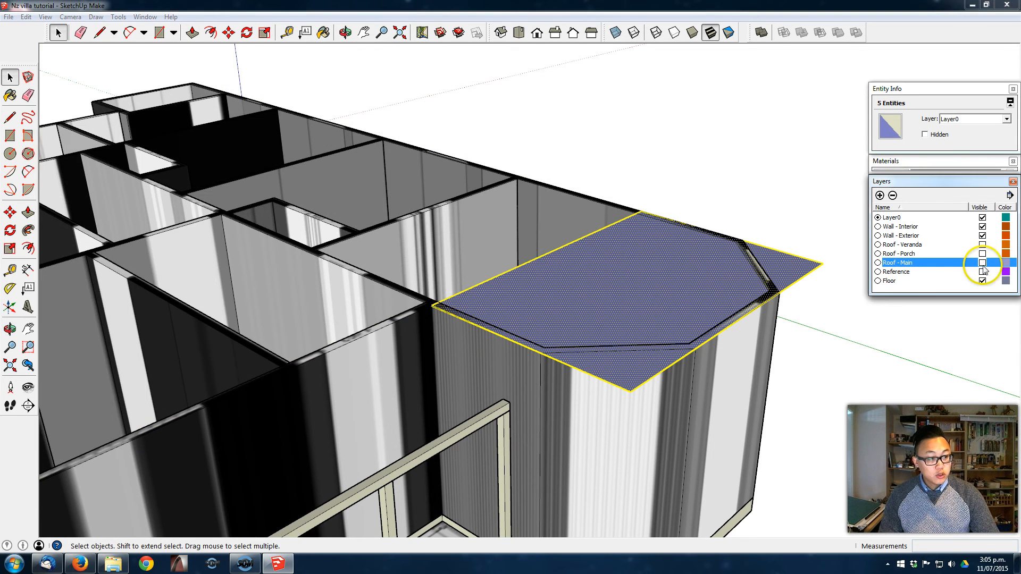
- Move the inner edge of the bay's roof base 200 mm towards the front of the bay
{"action": "left_click", "coordinate": [565, 246]}
{"action": "key", "text": "m"}
{"action": "left_click", "coordinate": [564, 246]}
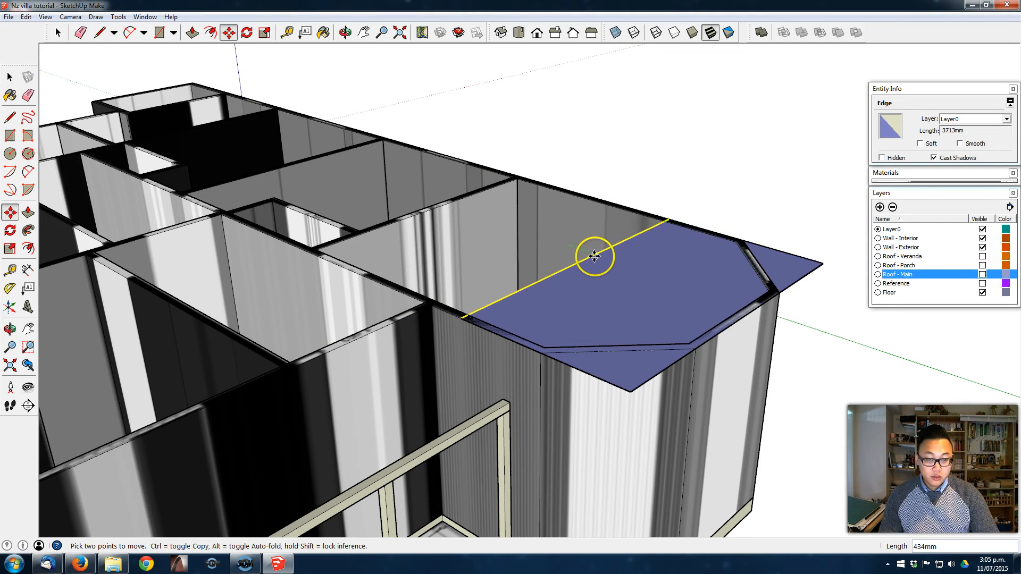
{"action": "type", "text": "200"}
{"action": "key", "text": "Return"}
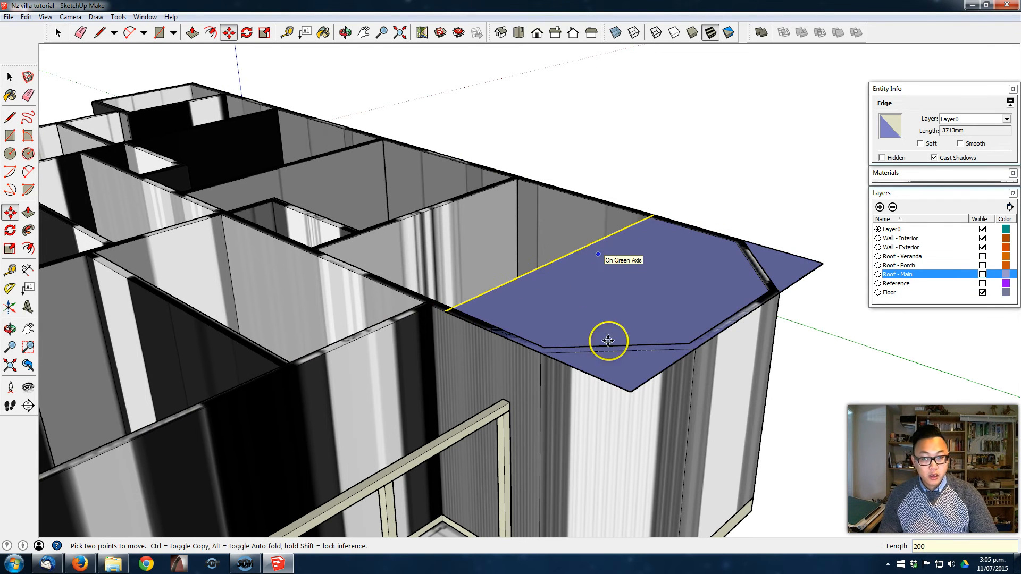
- Move the bay roof base's side edge opposite the veranda 200 mm outwards along the red axis
{"action": "middle_click_drag", "start_coordinate": [597, 288], "coordinate": [595, 393]}
{"action": "key", "text": "space"}
{"action": "left_click", "coordinate": [839, 306]}
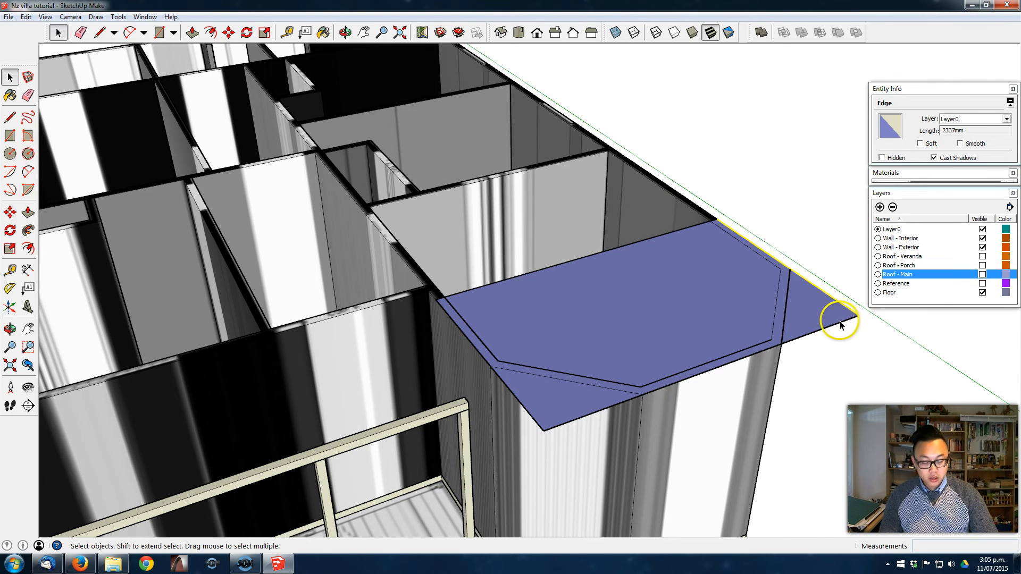
{"action": "key", "text": "m"}
{"action": "left_click", "coordinate": [800, 267]}
{"action": "left_click_drag", "start_coordinate": [801, 280], "coordinate": [812, 273]}
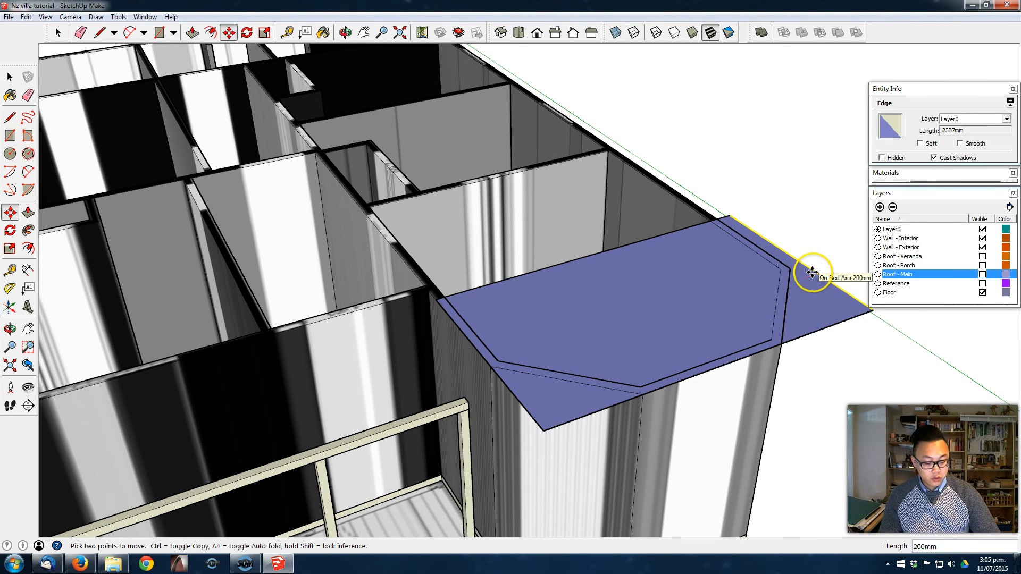
{"action": "key", "text": "Return"}
- Move the front edge of the bay's roof base 200 mm outwards along the green axis
{"action": "key", "text": "space"}
{"action": "left_click", "coordinate": [838, 328]}
{"action": "key", "text": "m"}
{"action": "left_click_drag", "start_coordinate": [828, 326], "coordinate": [876, 355]}
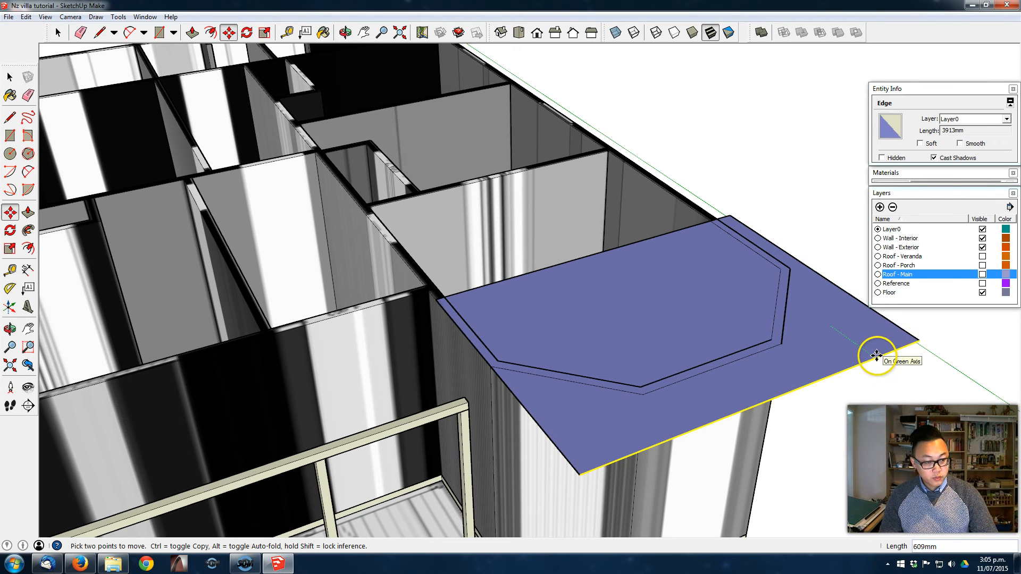
{"action": "type", "text": "200"}
{"action": "key", "text": "Return"}
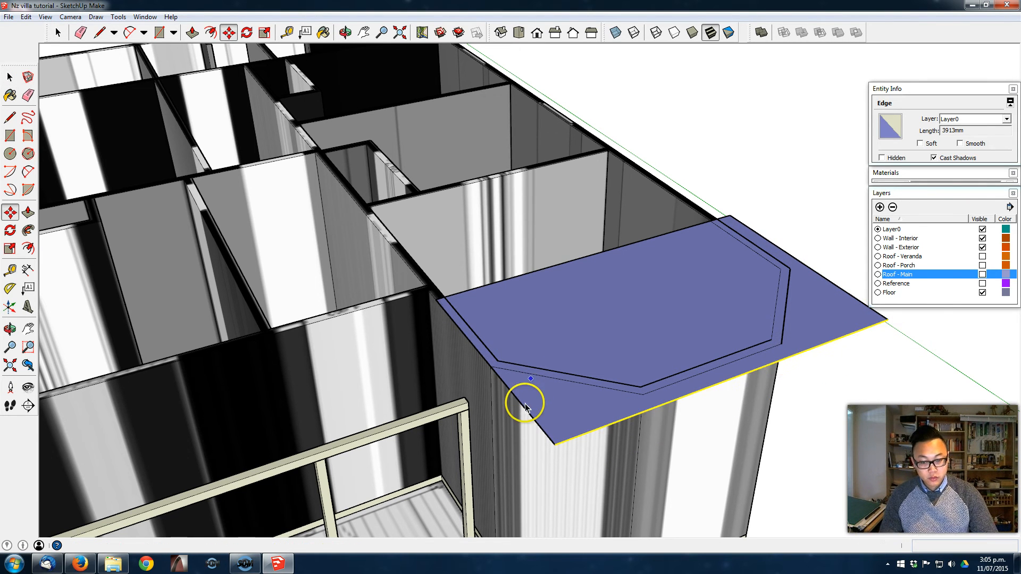
- Move the veranda-side edge of the bay's roof base 200 mm outwards along the red axis
{"action": "key", "text": "space"}
{"action": "left_click", "coordinate": [525, 409]}
{"action": "key", "text": "m"}
{"action": "left_click_drag", "start_coordinate": [519, 412], "coordinate": [497, 420]}
{"action": "type", "text": "200"}
{"action": "key", "text": "Return"}
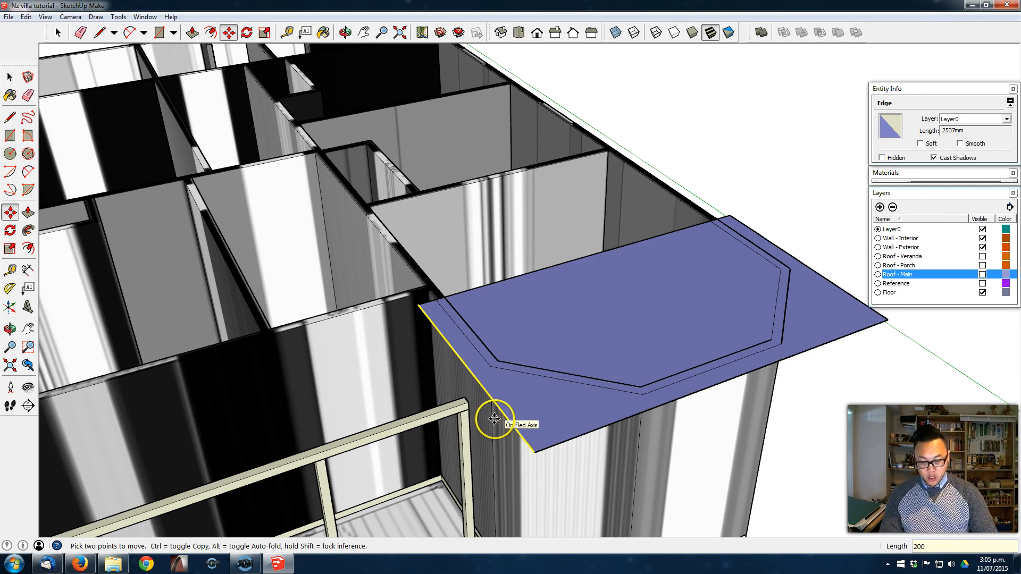
- Draw a centre line across the bay's roof base between the midpoints of its inner and front edges
{"action": "scroll", "coordinate": [584, 326], "scroll_direction": "down", "scroll_amount": 3}
{"action": "middle_click_drag", "start_coordinate": [588, 321], "coordinate": [560, 338], "text": "shift"}
{"action": "key", "text": "space"}
{"action": "left_click", "coordinate": [752, 266]}
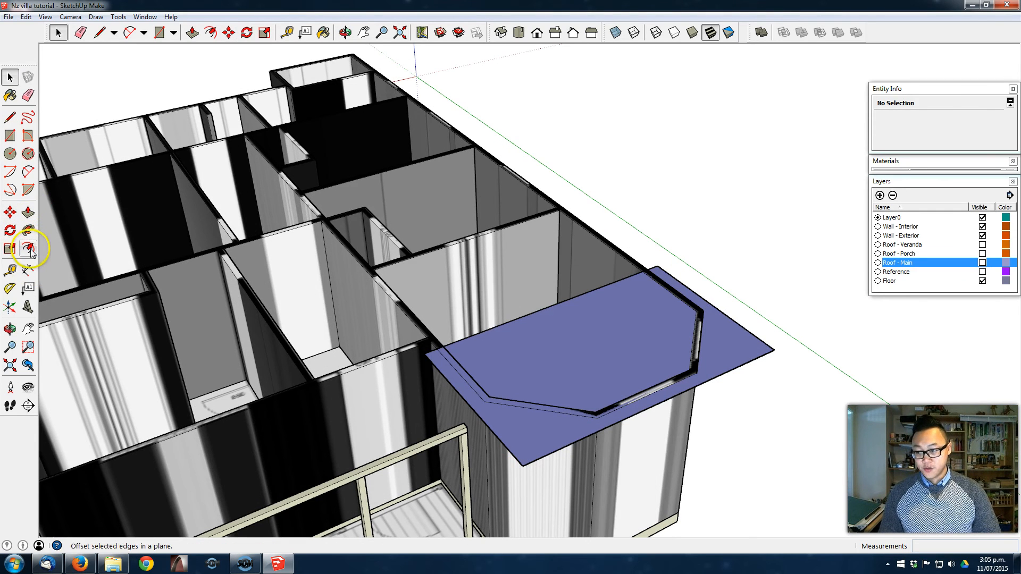
{"action": "middle_click_drag", "start_coordinate": [707, 301], "coordinate": [547, 301]}
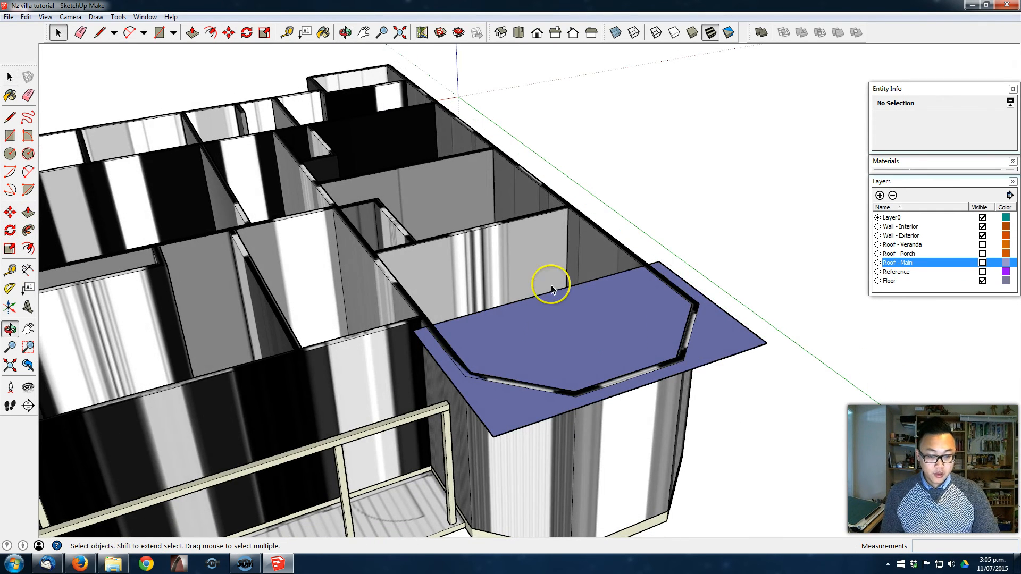
{"action": "middle_click_drag", "start_coordinate": [691, 343], "coordinate": [649, 367]}
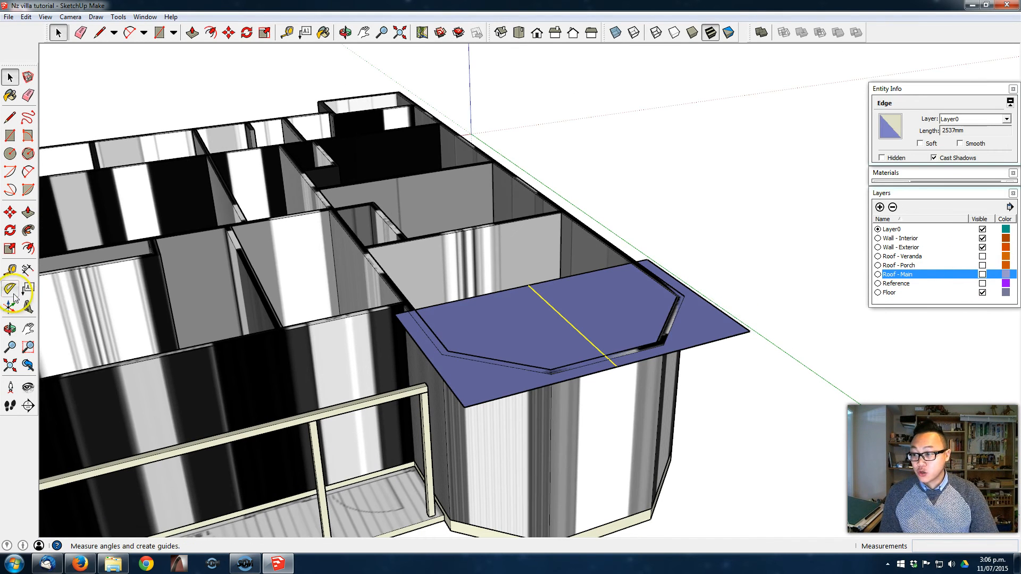
- Create a 30-degree protractor guide rising from the roof base's veranda-side front corner, in the vertical plane of its front edge
{"action": "left_click", "coordinate": [11, 289]}
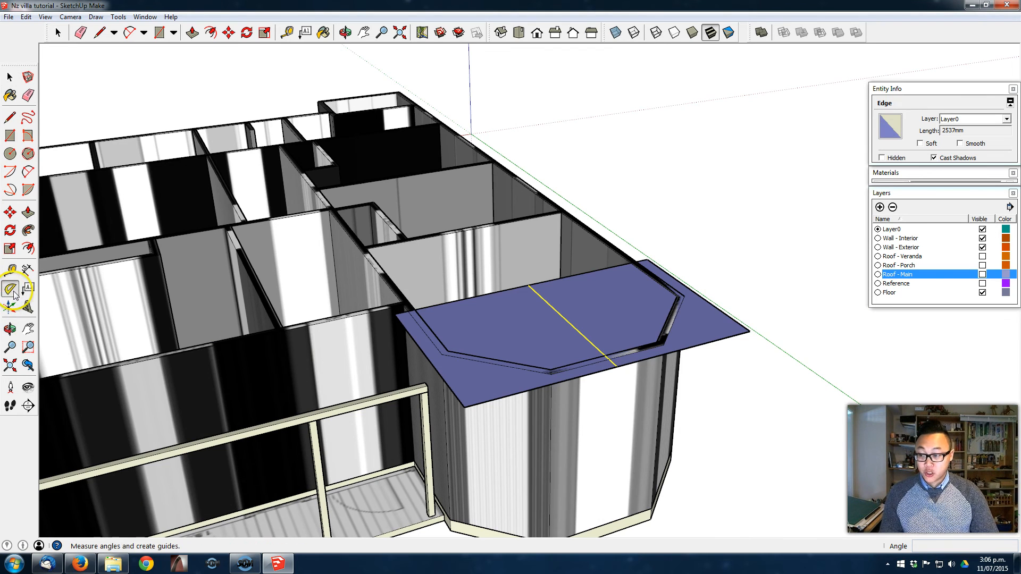
{"action": "middle_click_drag", "start_coordinate": [278, 359], "coordinate": [270, 327]}
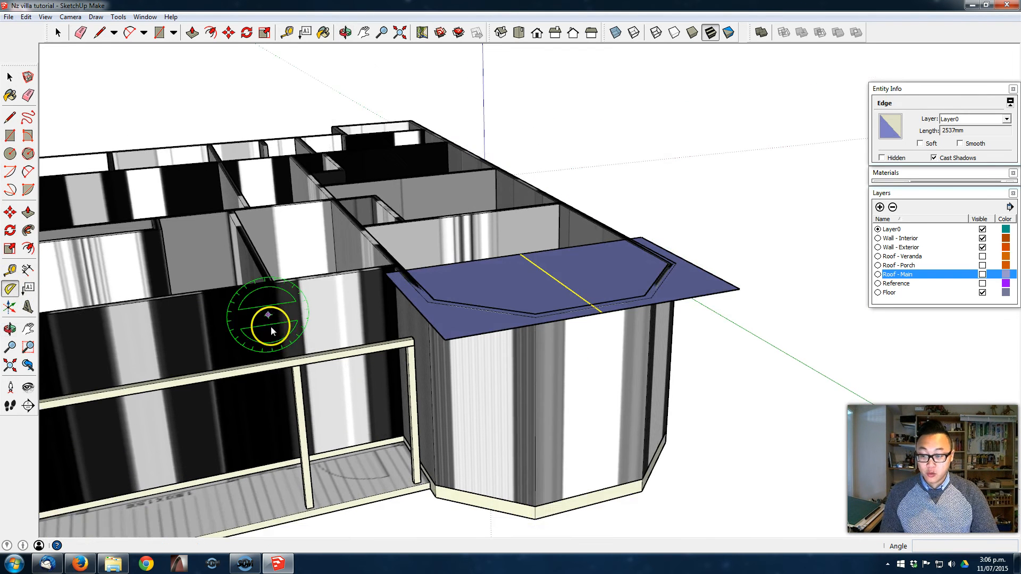
{"action": "left_click", "coordinate": [445, 338]}
{"action": "left_click", "coordinate": [479, 334]}
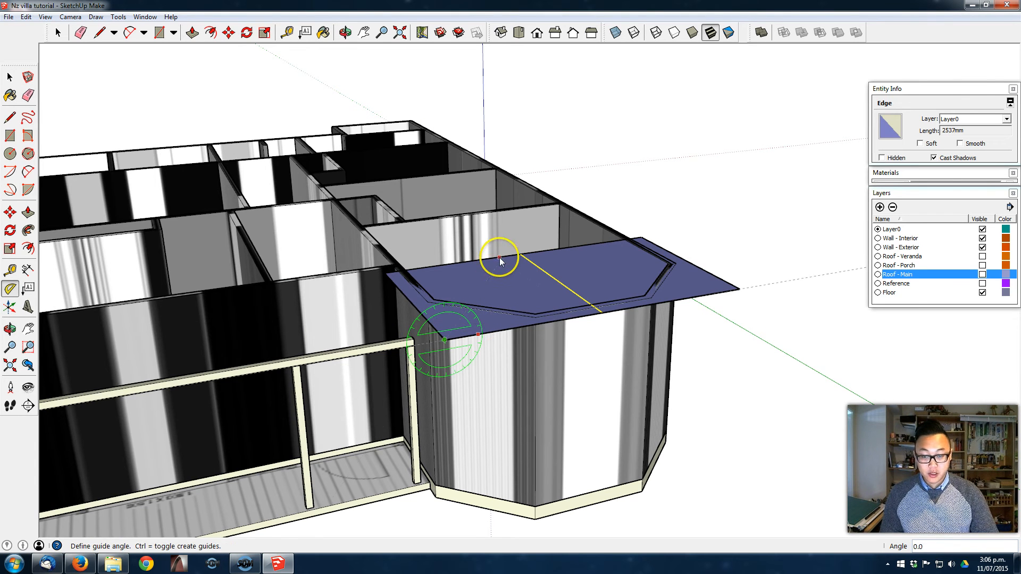
{"action": "type", "text": "30"}
{"action": "key", "text": "Return"}
- Draw the bay's triangular gable with a vertical line from the front edge's midpoint to the guide and sloping lines to both corners
{"action": "key", "text": "l"}
{"action": "left_click", "coordinate": [603, 312]}
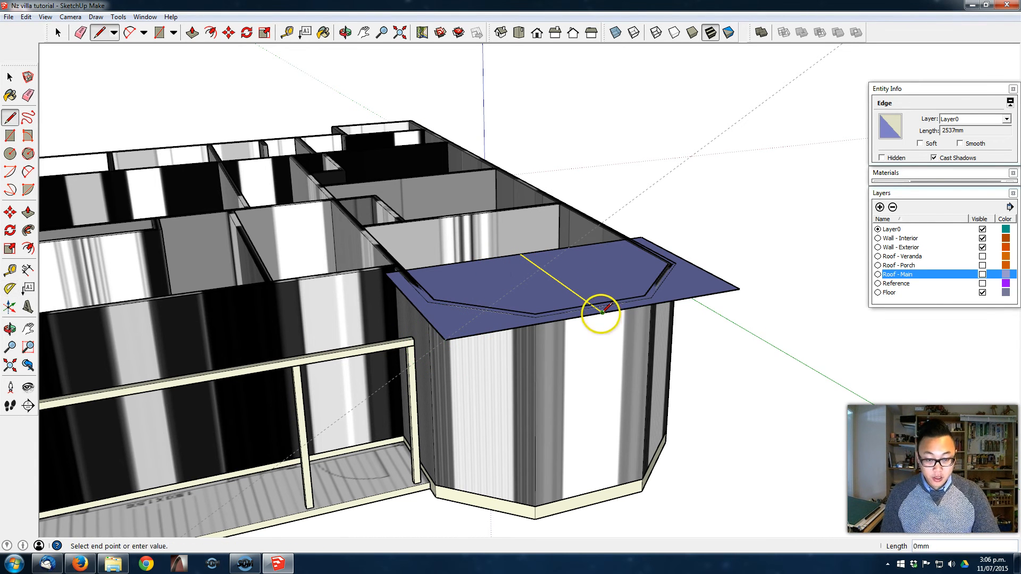
{"action": "left_click", "coordinate": [605, 220]}
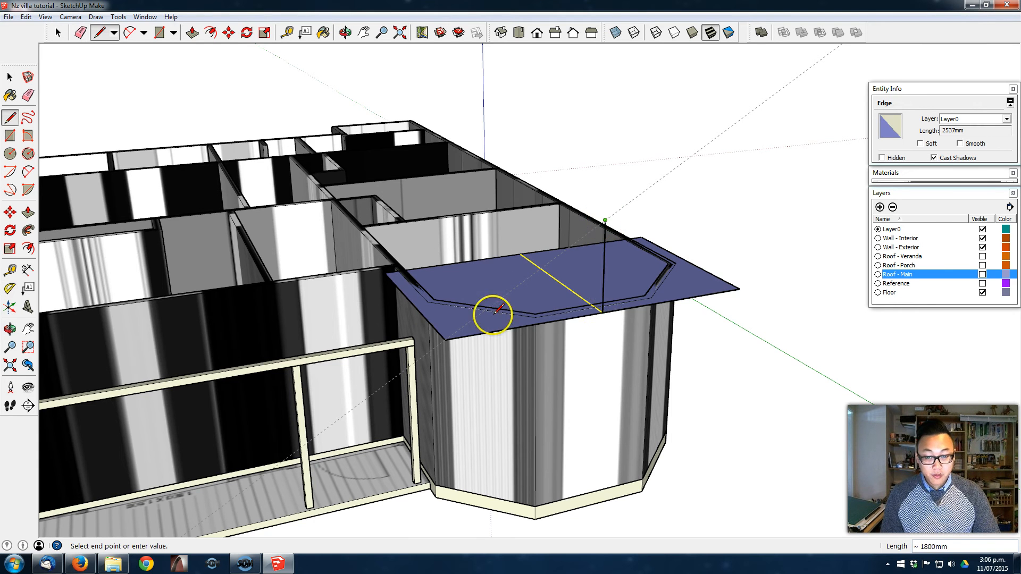
{"action": "left_click", "coordinate": [446, 339]}
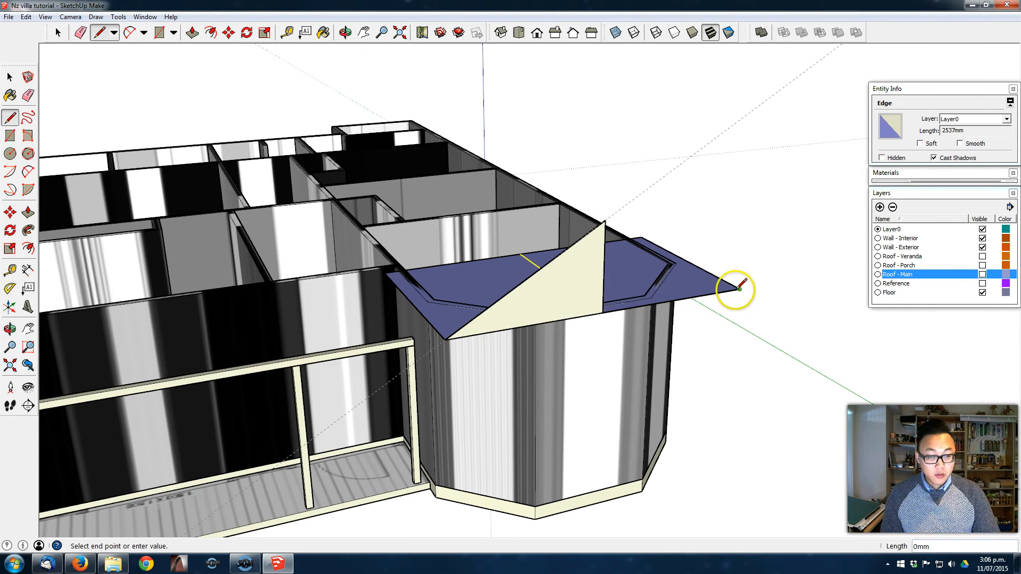
{"action": "left_click", "coordinate": [605, 219]}
- Erase the gable's vertical centre line and push/pull the triangular face back to the inner edge of the base
{"action": "mouse_move", "coordinate": [606, 237]}
{"action": "middle_mouse_down"}
{"action": "mouse_move", "coordinate": [593, 303]}
{"action": "mouse_move", "coordinate": [563, 296]}
{"action": "middle_mouse_up"}
{"action": "key", "text": "e"}
{"action": "left_click", "coordinate": [642, 307]}
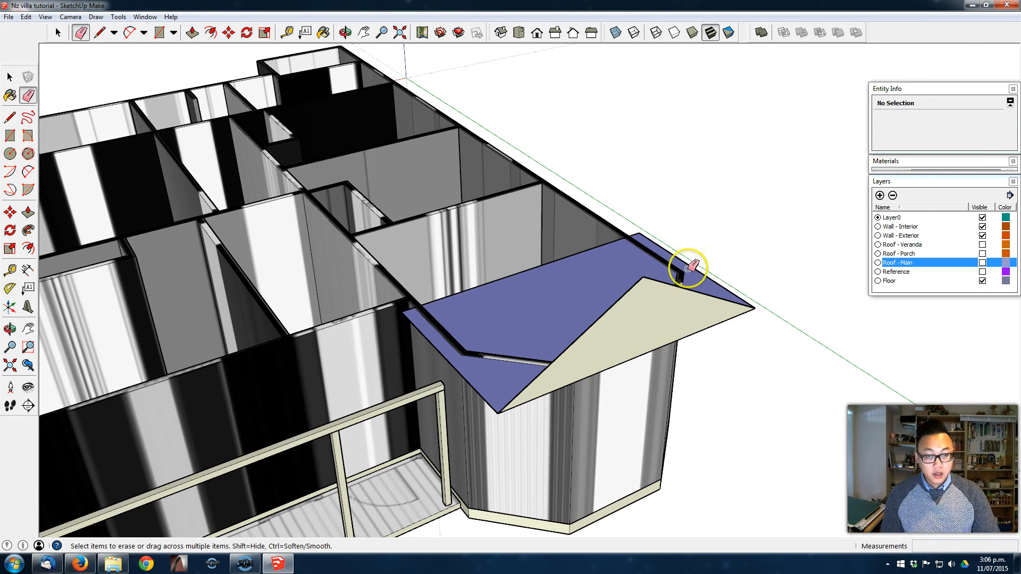
{"action": "key", "text": "p"}
{"action": "left_click_drag", "start_coordinate": [617, 313], "coordinate": [401, 314]}
{"action": "middle_click_drag", "start_coordinate": [661, 308], "coordinate": [516, 313]}
{"action": "key", "text": "space"}
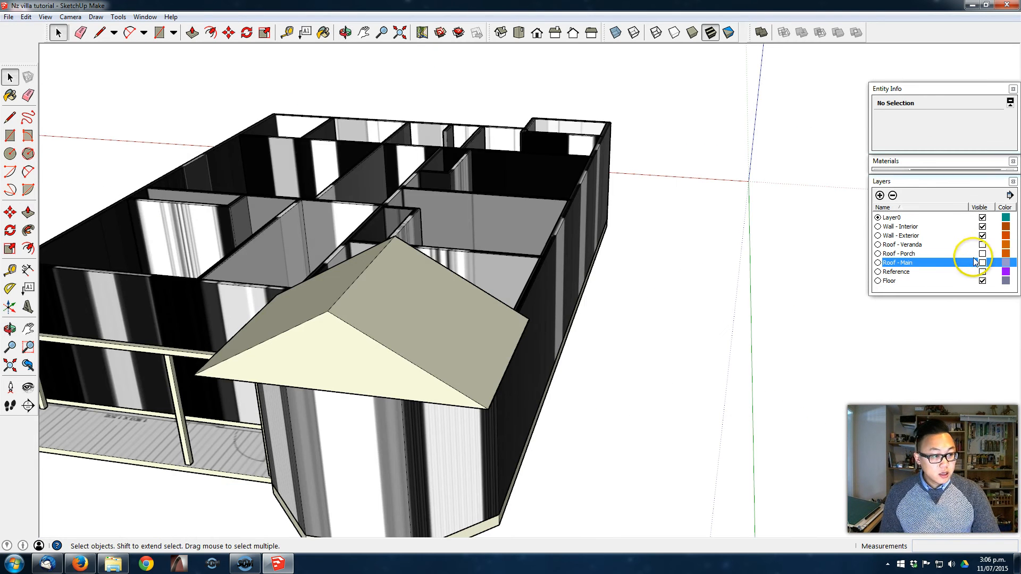
- Show the Roof - Main layer and push/pull the bay roof's rear triangular face into the main roof
{"action": "left_click", "coordinate": [982, 263]}
{"action": "middle_click_drag", "start_coordinate": [626, 285], "coordinate": [261, 415]}
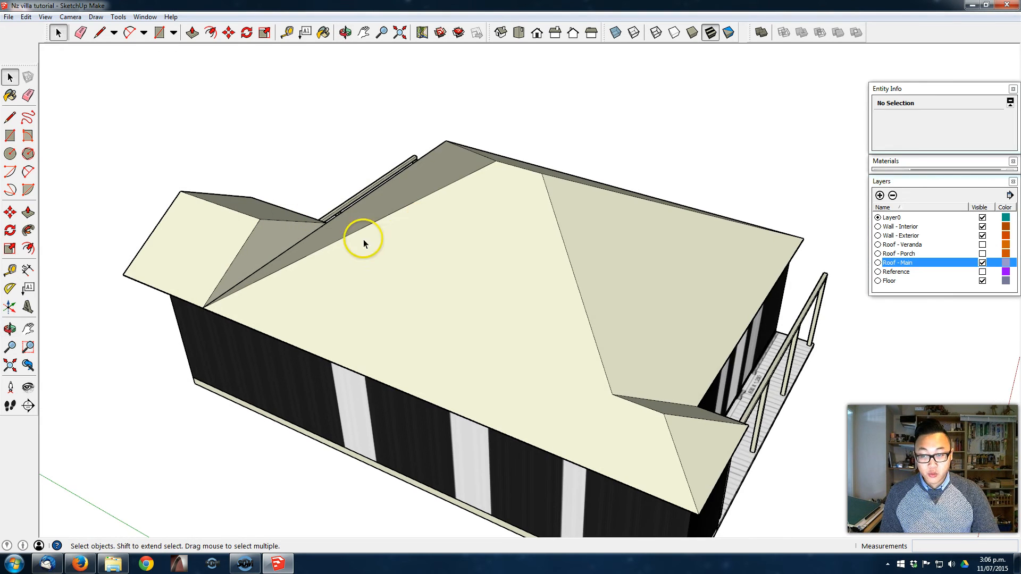
{"action": "scroll", "coordinate": [262, 251], "scroll_direction": "up", "scroll_amount": 2}
{"action": "left_click", "coordinate": [251, 242]}
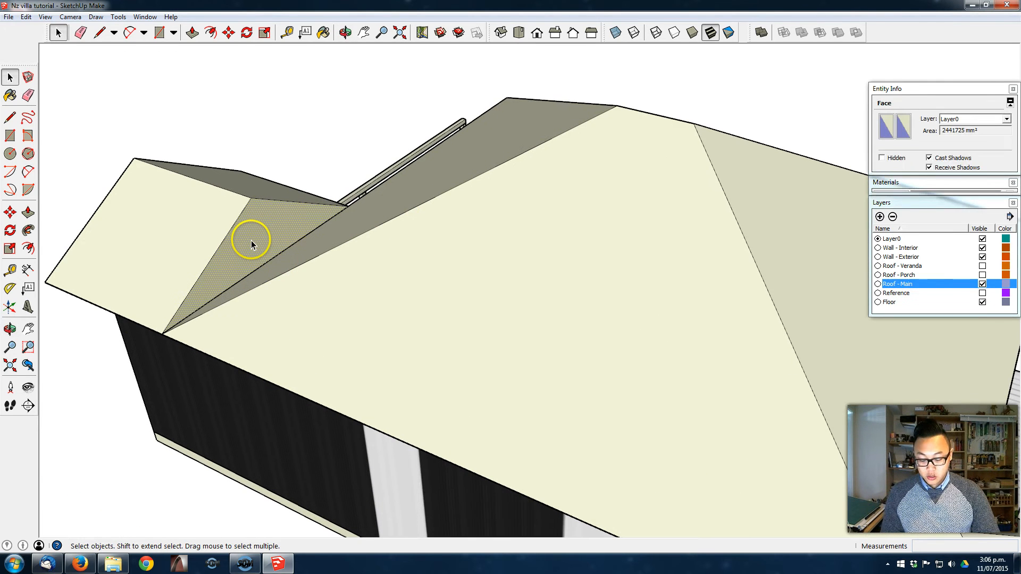
{"action": "key", "text": "p"}
{"action": "left_click_drag", "start_coordinate": [255, 230], "coordinate": [369, 246]}
{"action": "middle_click_drag", "start_coordinate": [369, 246], "coordinate": [611, 255]}
- Explode the main roof group so its faces can merge with the bay roof
{"action": "scroll", "coordinate": [626, 252], "scroll_direction": "down", "scroll_amount": 3}
{"action": "middle_click_drag", "start_coordinate": [630, 244], "coordinate": [513, 297]}
{"action": "key", "text": "space"}
{"action": "left_click", "coordinate": [476, 229]}
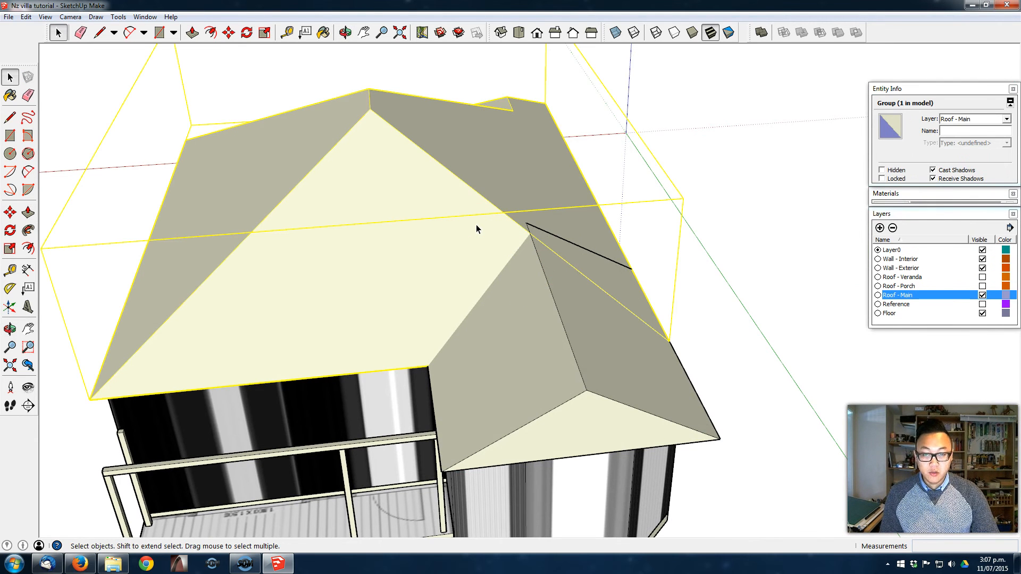
{"action": "right_click", "coordinate": [477, 229]}
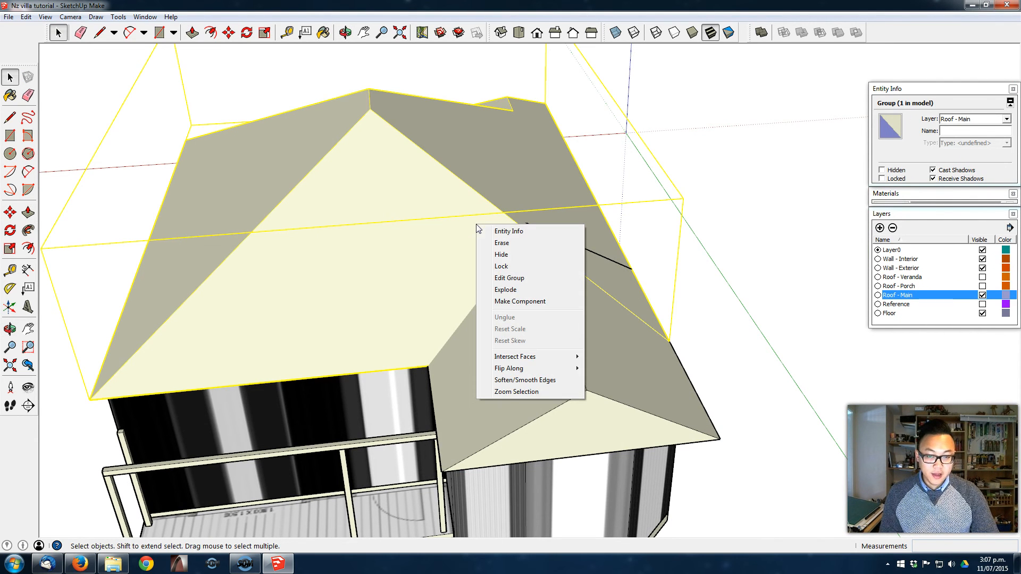
{"action": "left_click", "coordinate": [534, 289]}
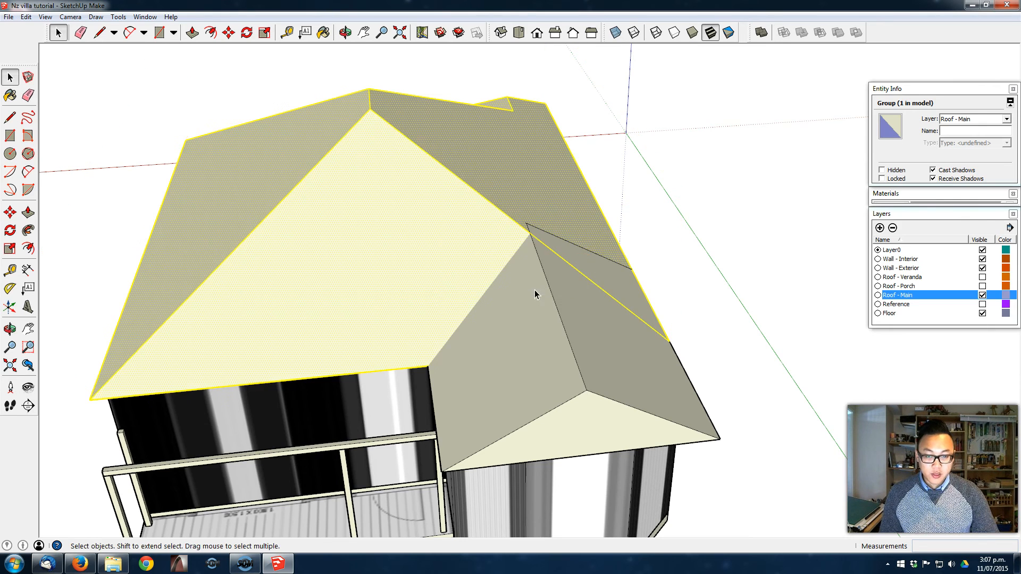
{"action": "middle_click_drag", "start_coordinate": [592, 256], "coordinate": [502, 270]}
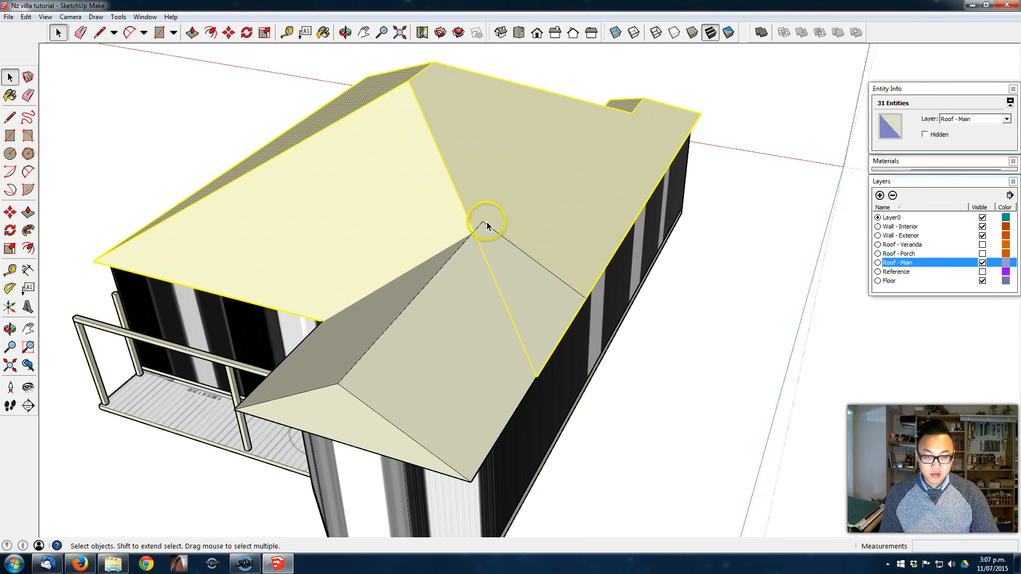
{"action": "middle_click_drag", "start_coordinate": [555, 270], "coordinate": [477, 270]}
- Hide the Wall - Exterior, Wall - Interior and Floor layers to isolate the roof
{"action": "left_click", "coordinate": [422, 283]}
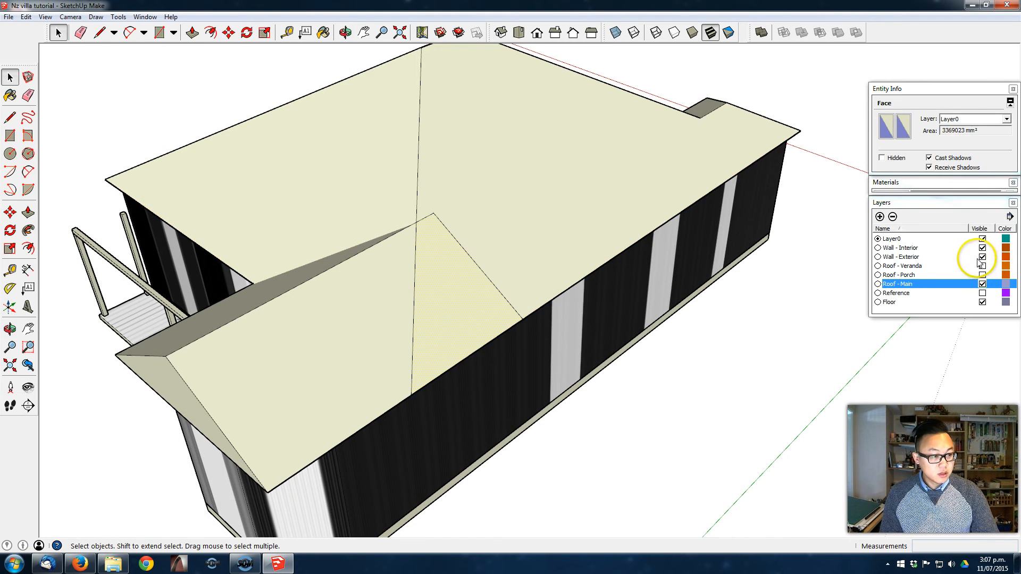
{"action": "left_click", "coordinate": [982, 256]}
{"action": "left_click", "coordinate": [983, 248]}
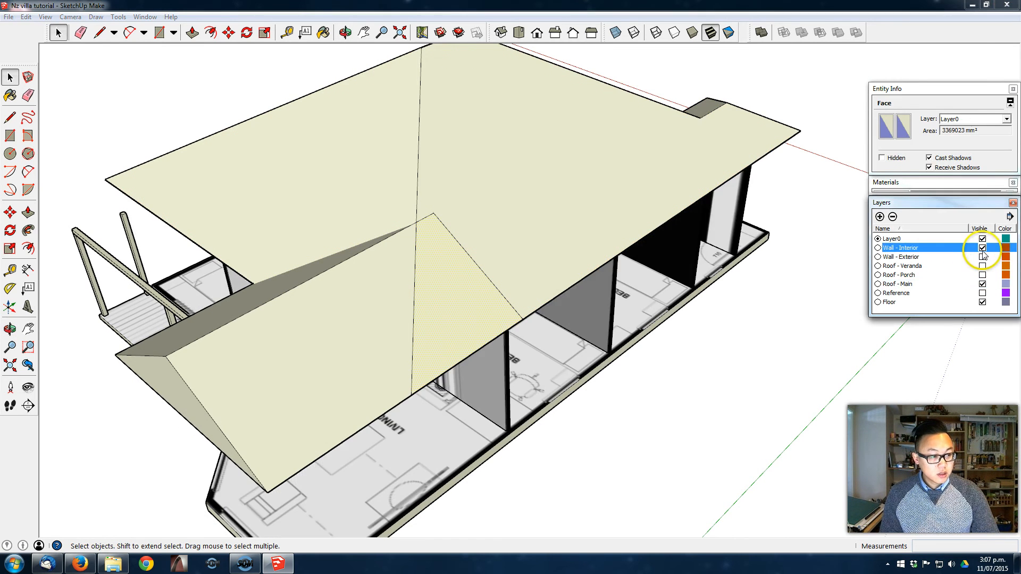
{"action": "left_click", "coordinate": [983, 302]}
- Try to erase the bay roof's excess edges over the main roof's slope and undo the erasure
{"action": "key", "text": "e"}
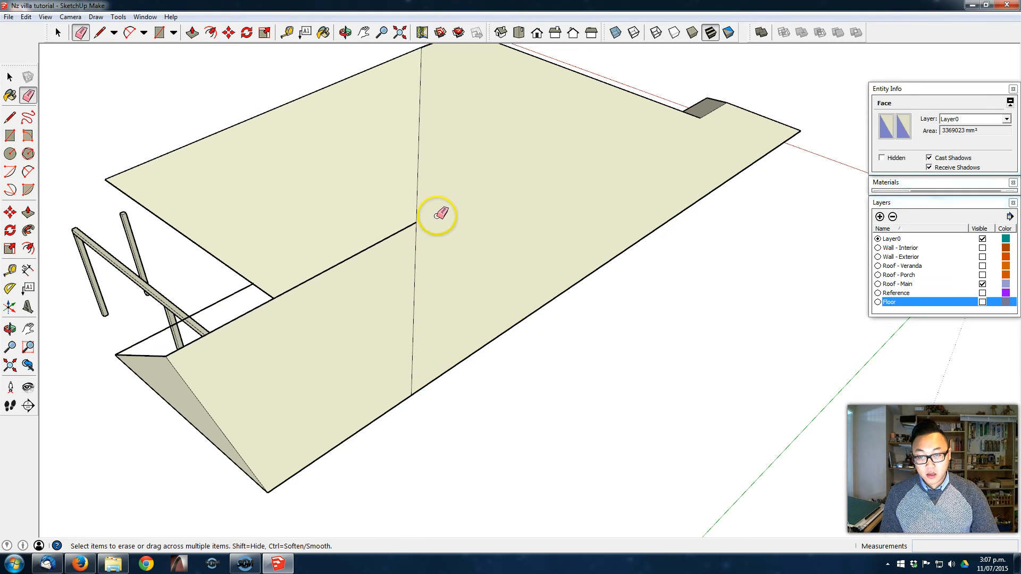
{"action": "left_click_drag", "start_coordinate": [440, 209], "coordinate": [427, 239]}
{"action": "key", "text": "ctrl+z"}
- Select all the connected geometry of the main and bay roofs and intersect its faces with the model
{"action": "mouse_move", "coordinate": [489, 283]}
{"action": "middle_mouse_down"}
{"action": "mouse_move", "coordinate": [810, 307]}
{"action": "mouse_move", "coordinate": [688, 298]}
{"action": "middle_mouse_up"}
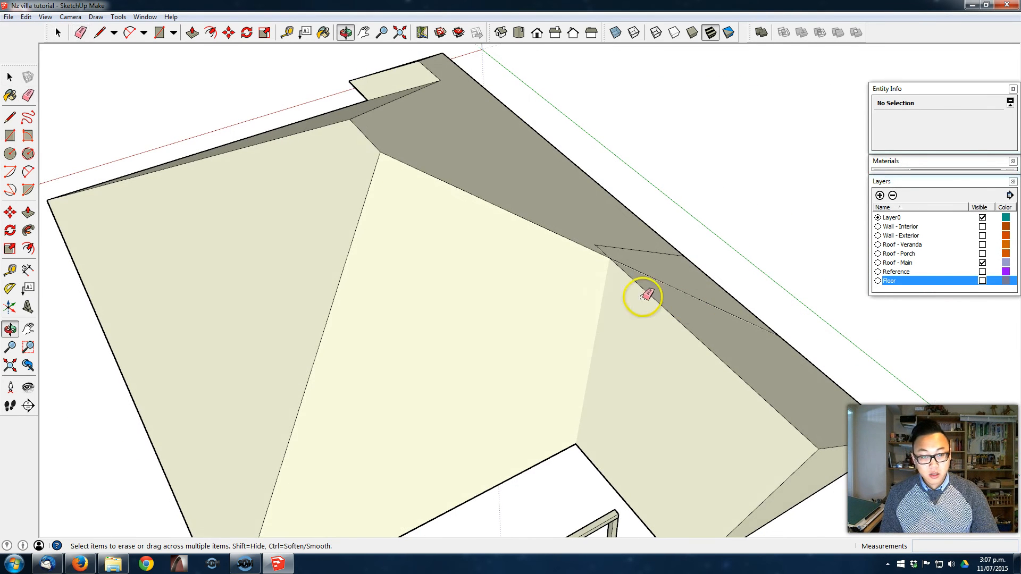
{"action": "mouse_move", "coordinate": [610, 365]}
{"action": "middle_mouse_down"}
{"action": "mouse_move", "coordinate": [620, 258]}
{"action": "mouse_move", "coordinate": [590, 337]}
{"action": "mouse_move", "coordinate": [588, 310]}
{"action": "mouse_move", "coordinate": [583, 317]}
{"action": "mouse_move", "coordinate": [609, 198]}
{"action": "mouse_move", "coordinate": [529, 355]}
{"action": "mouse_move", "coordinate": [549, 298]}
{"action": "middle_mouse_up"}
{"action": "scroll", "coordinate": [552, 290], "scroll_direction": "down", "scroll_amount": 4}
{"action": "key", "text": "space"}
{"action": "triple_click", "coordinate": [605, 251]}
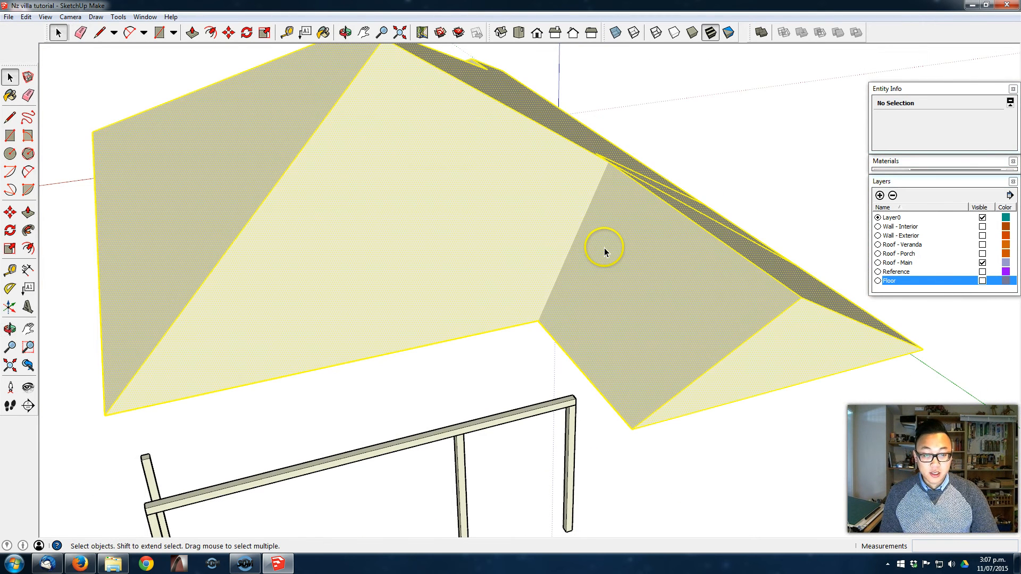
{"action": "right_click", "coordinate": [604, 250]}
{"action": "mouse_move", "coordinate": [674, 356]}
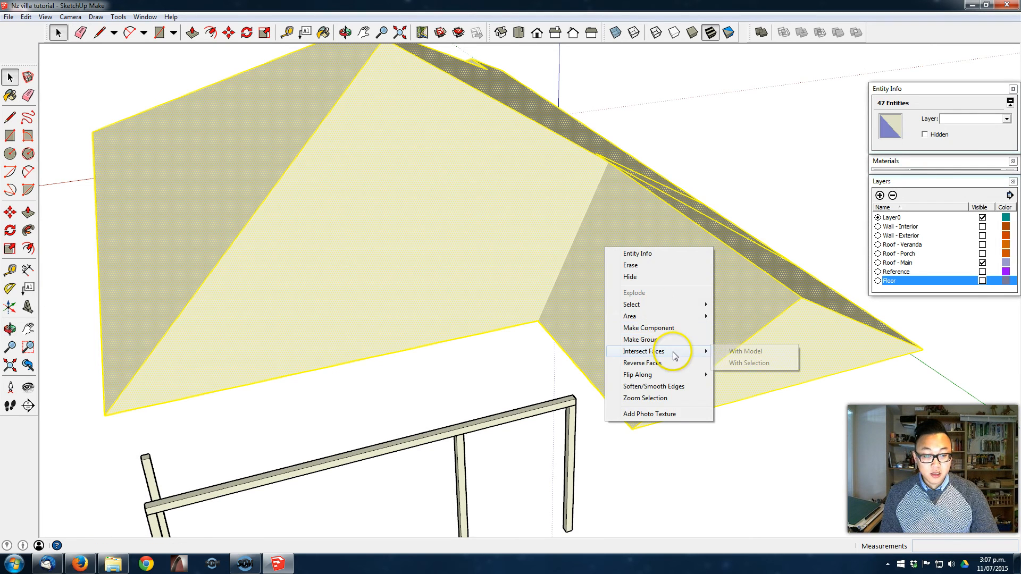
{"action": "left_click", "coordinate": [737, 351]}
- Erase the bay roof's leftover diagonal edges on the main roof's side slope
{"action": "mouse_move", "coordinate": [676, 189]}
{"action": "middle_mouse_down"}
{"action": "mouse_move", "coordinate": [299, 274]}
{"action": "mouse_move", "coordinate": [563, 267]}
{"action": "middle_mouse_up"}
{"action": "key", "text": "e"}
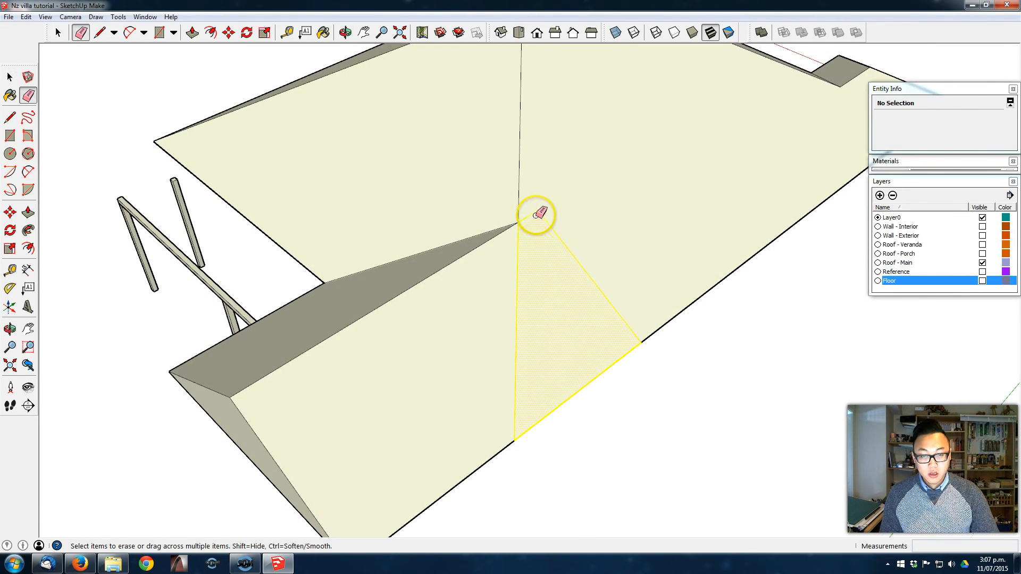
{"action": "left_click", "coordinate": [577, 262]}
- Erase the stray leftover edges on the underside of the roof where the bay roof meets the main roof
{"action": "mouse_move", "coordinate": [534, 340]}
{"action": "left_mouse_down"}
{"action": "mouse_move", "coordinate": [514, 353]}
{"action": "mouse_move", "coordinate": [524, 358]}
{"action": "left_mouse_up"}
{"action": "mouse_move", "coordinate": [524, 358]}
{"action": "middle_mouse_down"}
{"action": "mouse_move", "coordinate": [541, 164]}
{"action": "mouse_move", "coordinate": [588, 65]}
{"action": "middle_mouse_up"}
{"action": "left_click", "coordinate": [458, 172]}
{"action": "middle_click_drag", "start_coordinate": [462, 133], "coordinate": [470, 171]}
{"action": "left_click", "coordinate": [493, 150]}
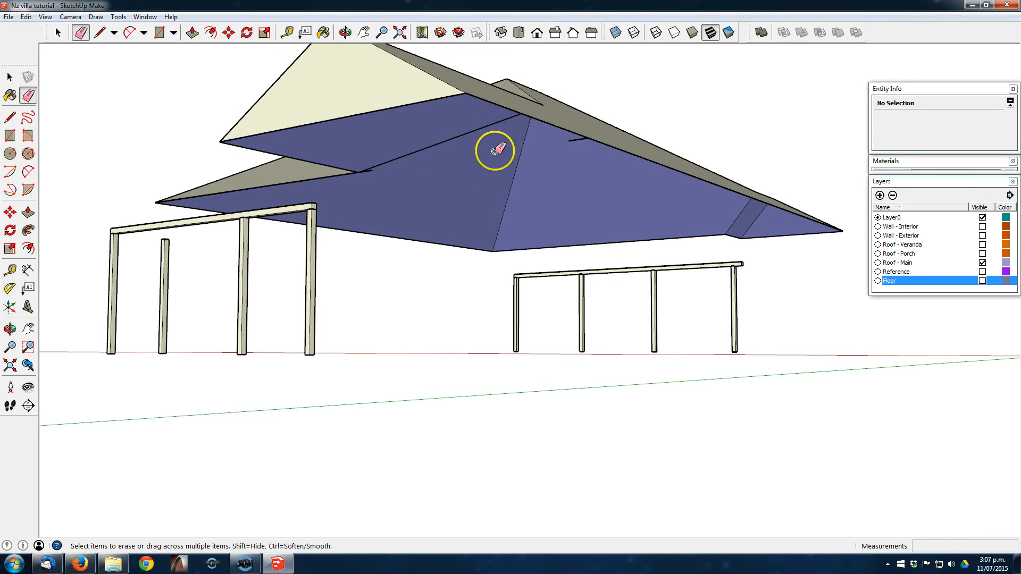
{"action": "middle_click_drag", "start_coordinate": [581, 137], "coordinate": [707, 148]}
- Draw a line between the bay gable's two lower corners to close the underside of the roof with a face
{"action": "mouse_move", "coordinate": [234, 169]}
{"action": "middle_mouse_down"}
{"action": "mouse_move", "coordinate": [343, 224]}
{"action": "mouse_move", "coordinate": [549, 196]}
{"action": "mouse_move", "coordinate": [528, 148]}
{"action": "mouse_move", "coordinate": [466, 108]}
{"action": "middle_mouse_up"}
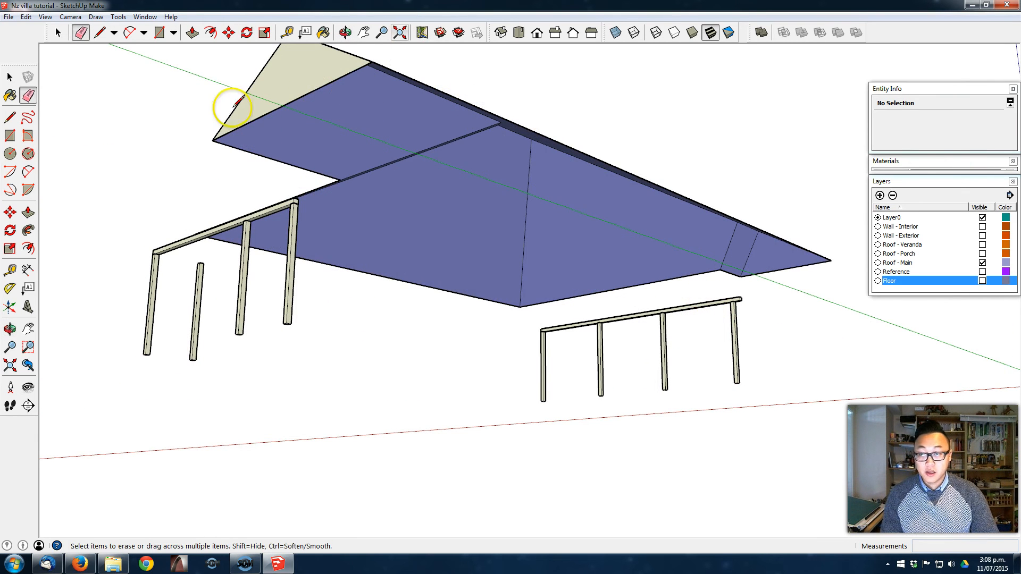
{"action": "key", "text": "l"}
{"action": "left_click", "coordinate": [212, 140]}
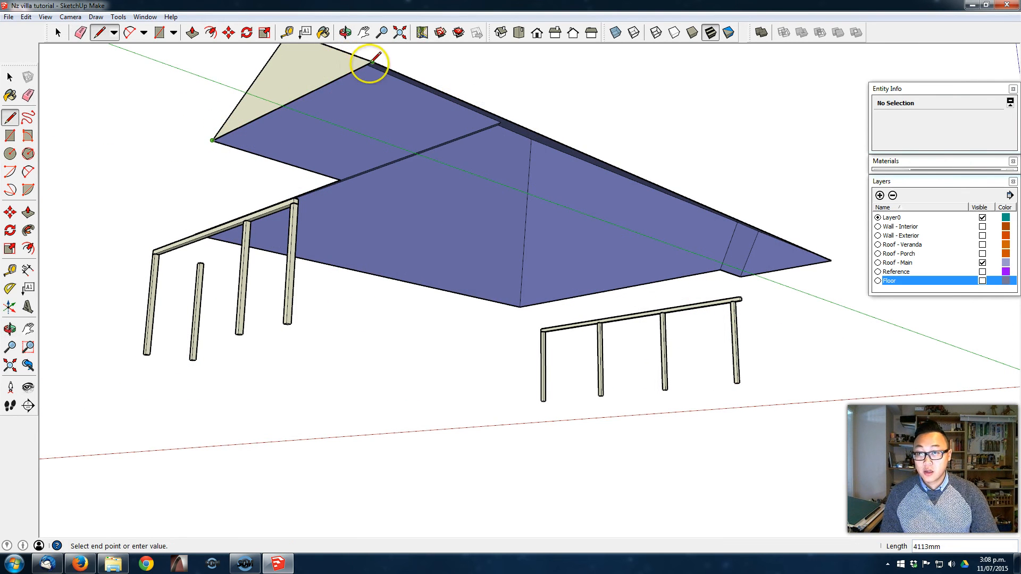
{"action": "left_click", "coordinate": [372, 61]}
{"action": "middle_click_drag", "start_coordinate": [519, 156], "coordinate": [612, 197]}
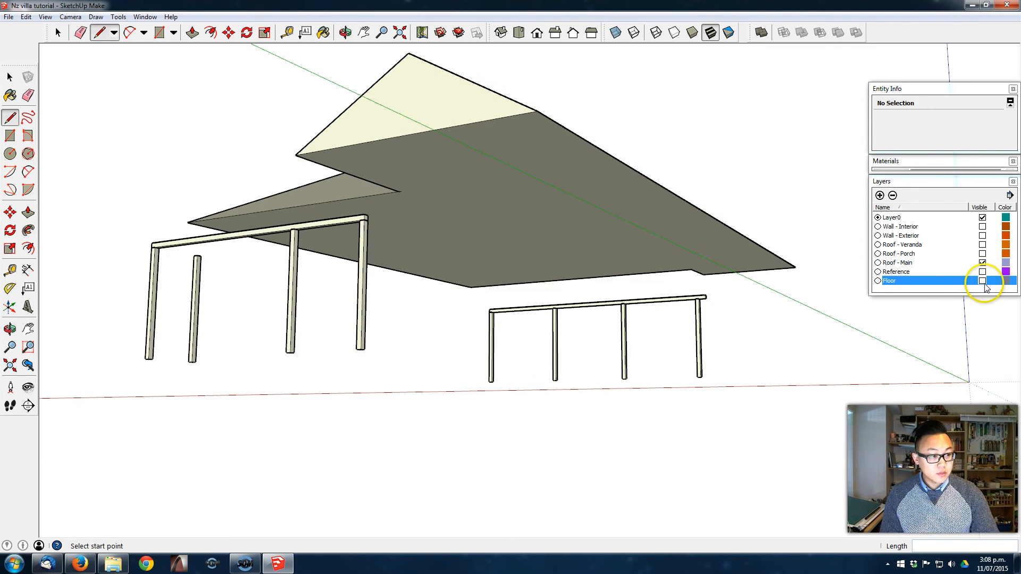
- Show the Wall - Exterior layer and bring the roof into view above the exterior walls
{"action": "left_click", "coordinate": [982, 235]}
{"action": "middle_click_drag", "start_coordinate": [612, 239], "coordinate": [400, 193]}
{"action": "key", "text": "space"}
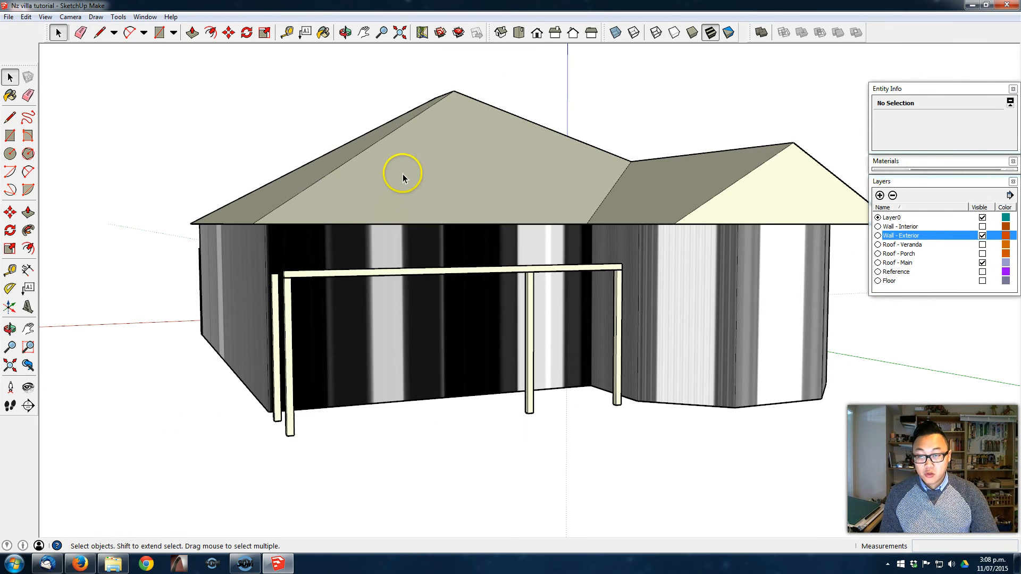
- Group all the connected geometry of the merged roof and assign the group to the Roof - Main layer
{"action": "triple_click", "coordinate": [403, 174]}
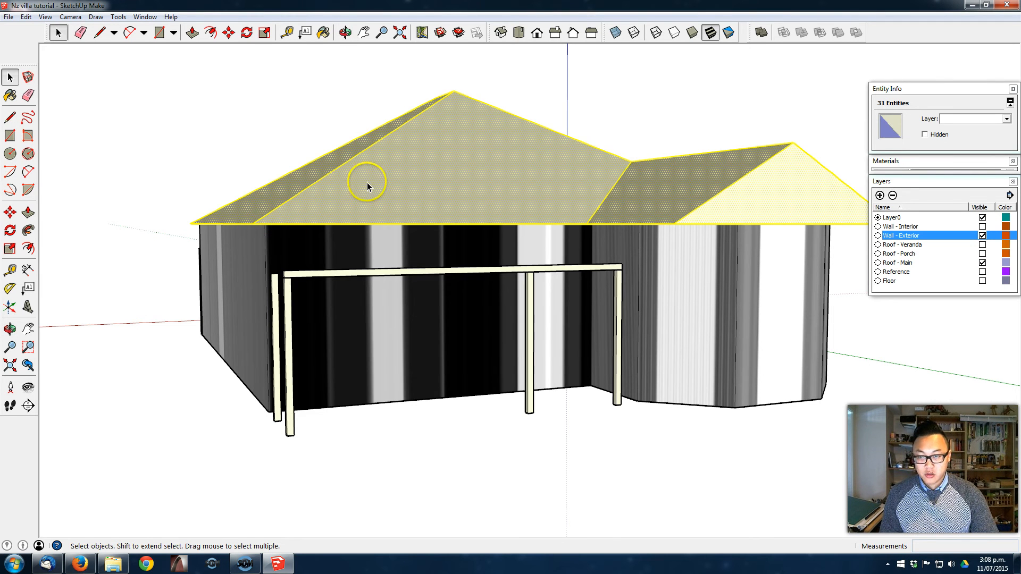
{"action": "middle_click_drag", "start_coordinate": [567, 146], "coordinate": [549, 187]}
{"action": "right_click", "coordinate": [432, 221]}
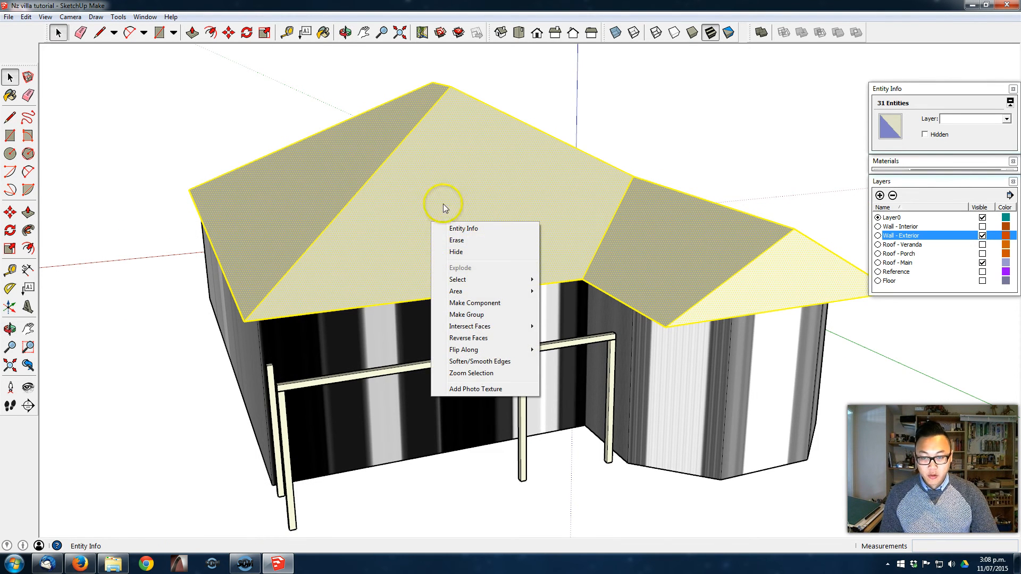
{"action": "left_click", "coordinate": [484, 314]}
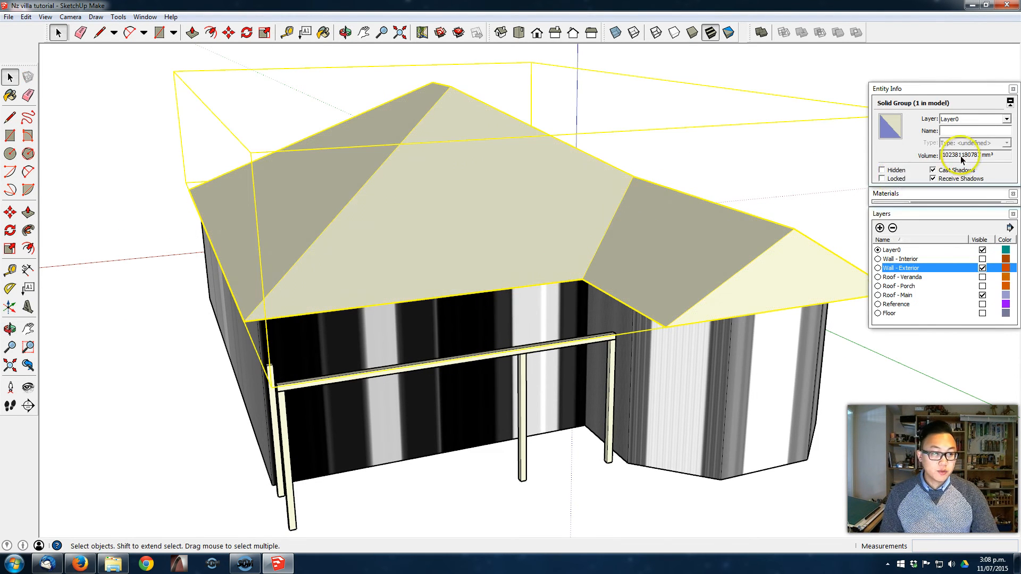
{"action": "left_click", "coordinate": [982, 118]}
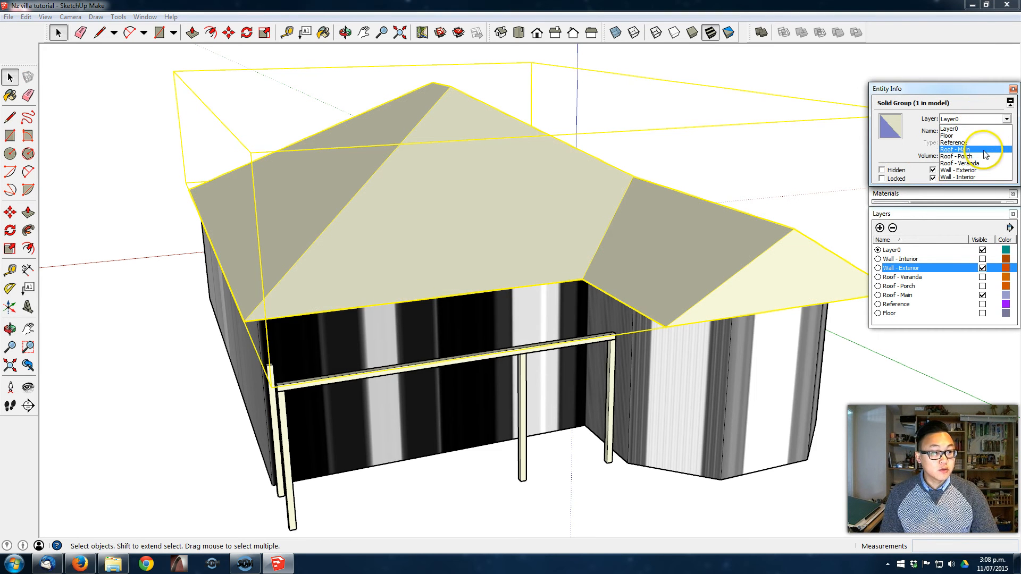
{"action": "left_click", "coordinate": [983, 150]}
- Move the roof group straight up along the blue axis above the exterior walls
{"action": "middle_click_drag", "start_coordinate": [556, 278], "coordinate": [591, 247]}
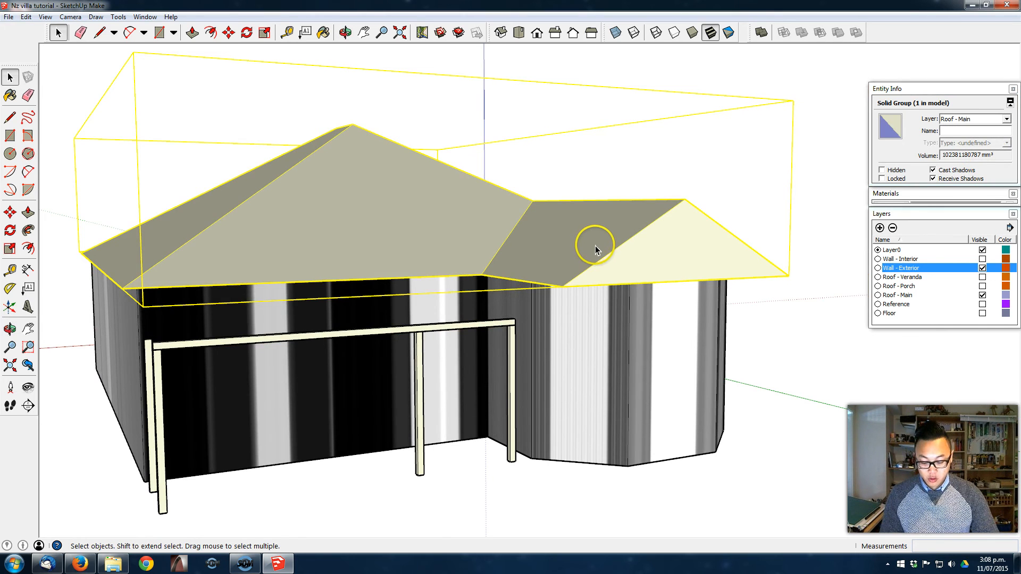
{"action": "key", "text": "m"}
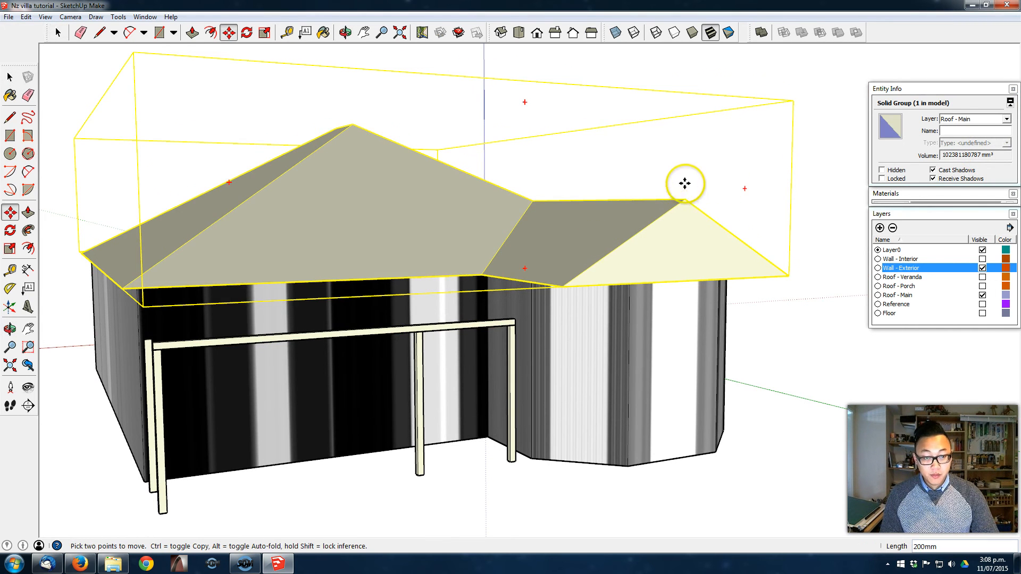
{"action": "left_click", "coordinate": [685, 187]}
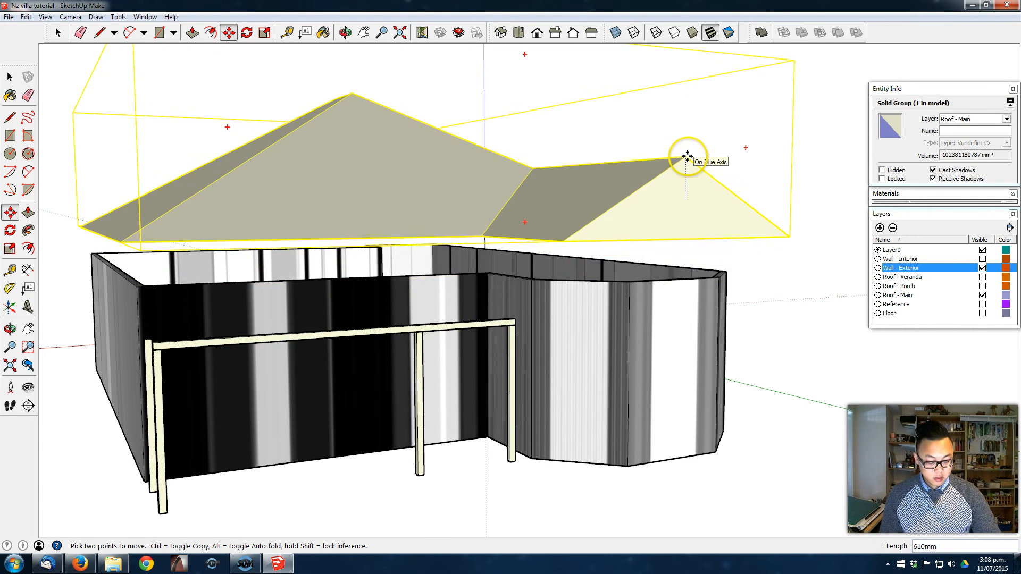
{"action": "key", "text": "Return"}
- Open the roof group for editing and extrude its underside face 200 mm downward to form the fascia
{"action": "mouse_move", "coordinate": [627, 189]}
{"action": "middle_mouse_down"}
{"action": "mouse_move", "coordinate": [618, 146]}
{"action": "mouse_move", "coordinate": [610, 197]}
{"action": "middle_mouse_up"}
{"action": "key", "text": "space"}
{"action": "double_click", "coordinate": [560, 207]}
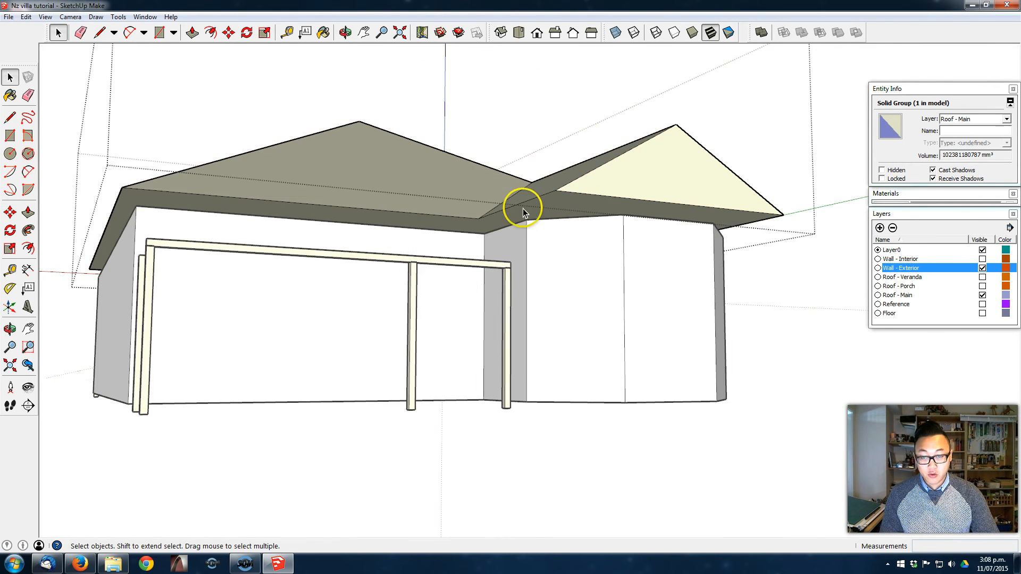
{"action": "scroll", "coordinate": [524, 199], "scroll_direction": "up", "scroll_amount": 3}
{"action": "left_click", "coordinate": [29, 212]}
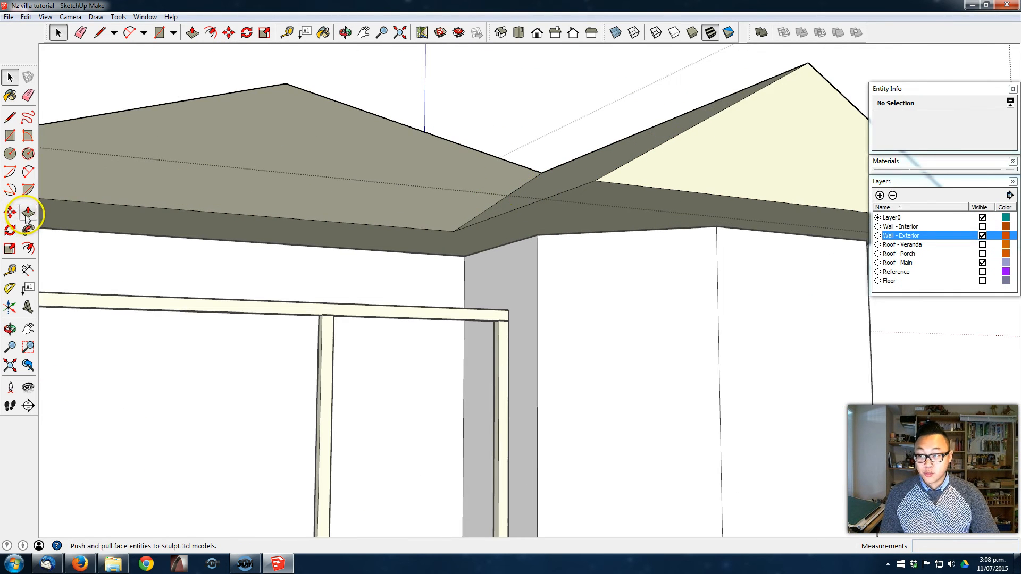
{"action": "left_click", "coordinate": [601, 209]}
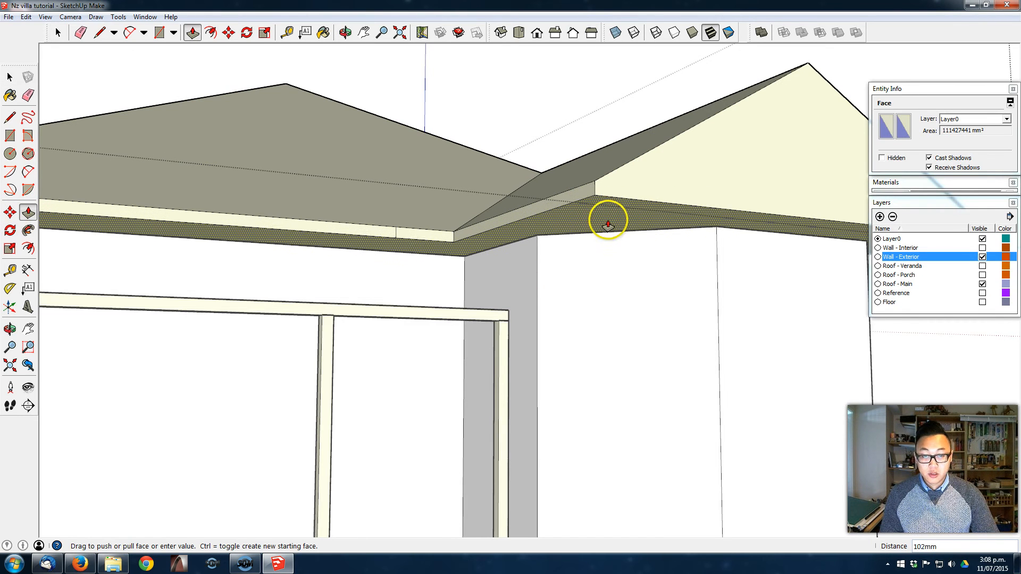
{"action": "left_click", "coordinate": [609, 225]}
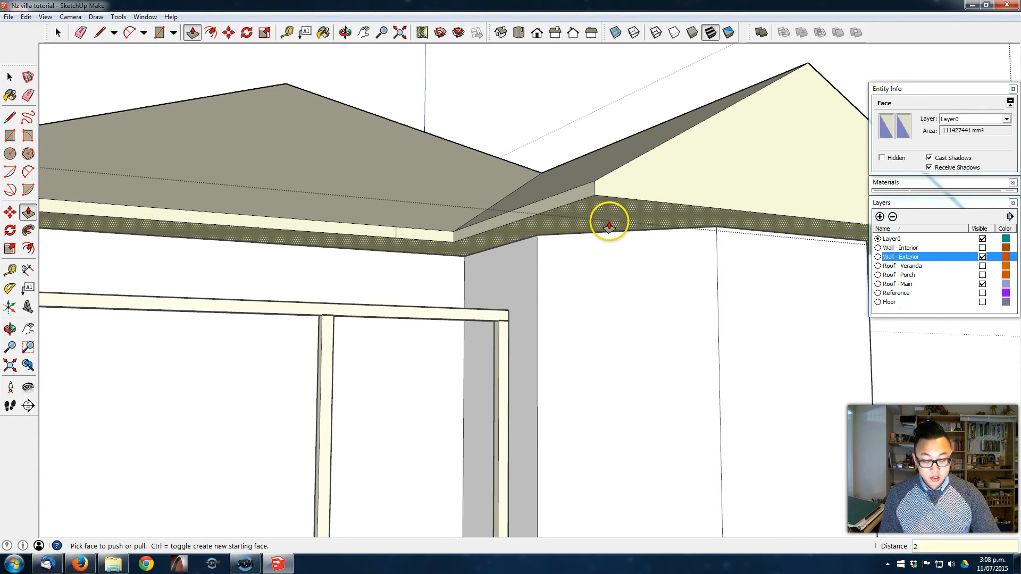
{"action": "key", "text": "Return"}
- Erase the stray vertical edge on the fascia beside the inner corner with the bay roof and leave the roof group
{"action": "middle_click_drag", "start_coordinate": [507, 206], "coordinate": [601, 278]}
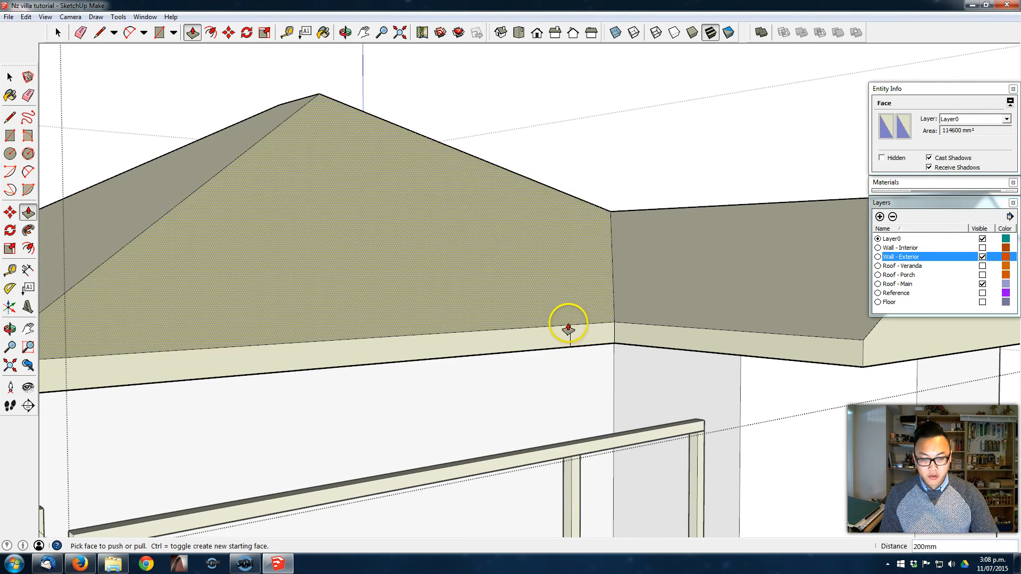
{"action": "scroll", "coordinate": [589, 330], "scroll_direction": "up", "scroll_amount": 2}
{"action": "key", "text": "e"}
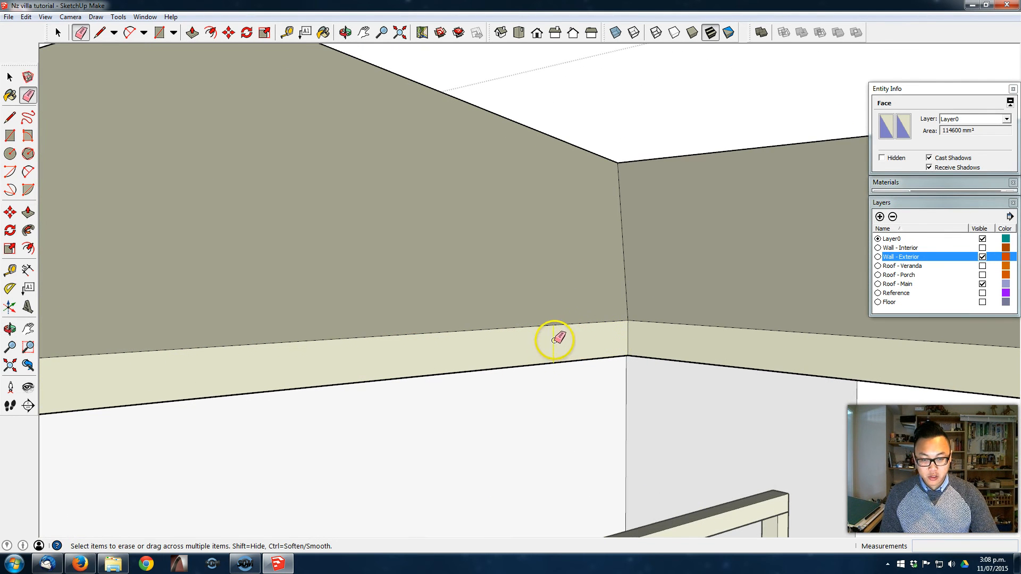
{"action": "middle_click_drag", "start_coordinate": [547, 337], "coordinate": [677, 342]}
{"action": "scroll", "coordinate": [480, 328], "scroll_direction": "down", "scroll_amount": 5}
{"action": "key", "text": "space"}
{"action": "scroll", "coordinate": [475, 327], "scroll_direction": "down", "scroll_amount": 4}
{"action": "middle_click_drag", "start_coordinate": [769, 363], "coordinate": [1018, 357]}
- Show the Roof - Porch, Roof - Veranda and Floor layers and inspect the assembled villa from several sides
{"action": "mouse_move", "coordinate": [505, 374]}
{"action": "middle_mouse_down"}
{"action": "mouse_move", "coordinate": [759, 359]}
{"action": "mouse_move", "coordinate": [497, 381]}
{"action": "middle_mouse_up"}
{"action": "left_click", "coordinate": [984, 255]}
{"action": "left_click", "coordinate": [983, 245]}
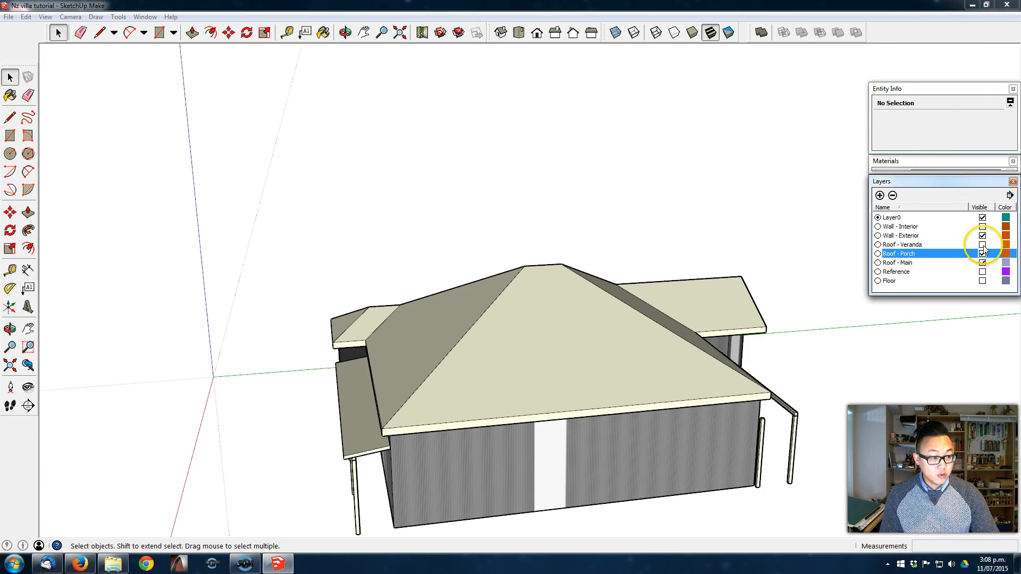
{"action": "middle_click_drag", "start_coordinate": [590, 386], "coordinate": [131, 351]}
{"action": "middle_click_drag", "start_coordinate": [344, 339], "coordinate": [854, 255]}
{"action": "left_click", "coordinate": [981, 282]}
{"action": "left_click", "coordinate": [982, 281]}
{"action": "middle_click_drag", "start_coordinate": [583, 417], "coordinate": [563, 335]}
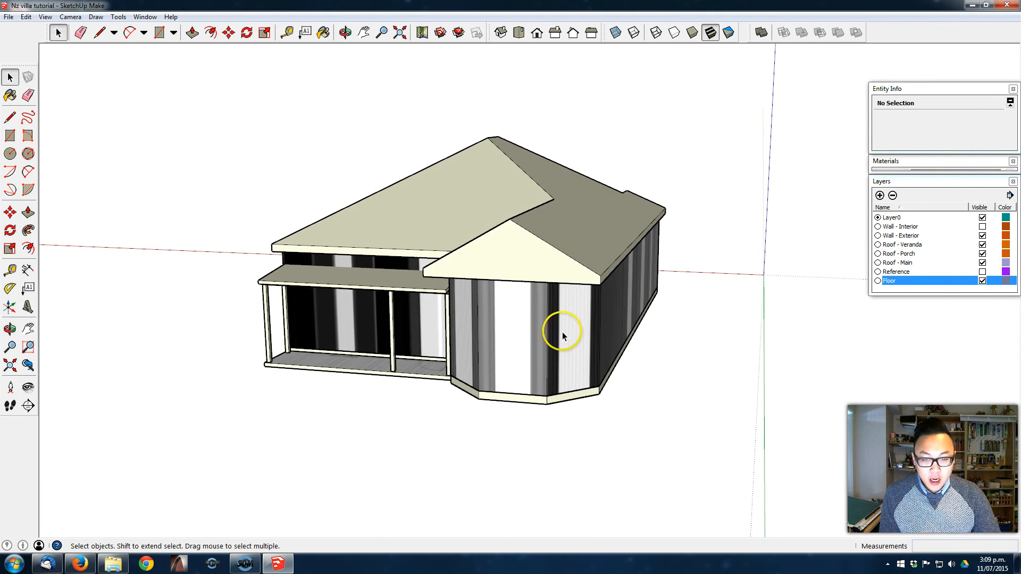
- Hide the Roof - Veranda, Roof - Porch, Roof - Main and Floor layers
{"action": "left_click", "coordinate": [982, 245]}
{"action": "left_click", "coordinate": [982, 254]}
{"action": "left_click", "coordinate": [982, 263]}
{"action": "middle_click_drag", "start_coordinate": [454, 326], "coordinate": [671, 338]}
{"action": "middle_click_drag", "start_coordinate": [678, 379], "coordinate": [634, 337]}
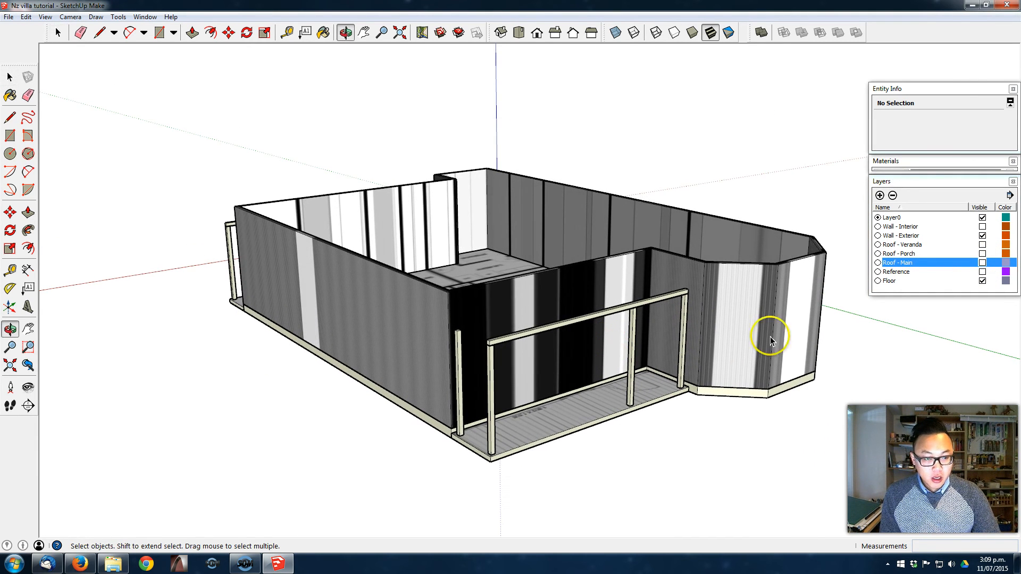
{"action": "left_click", "coordinate": [982, 281]}
{"action": "middle_click_drag", "start_coordinate": [581, 355], "coordinate": [628, 378]}
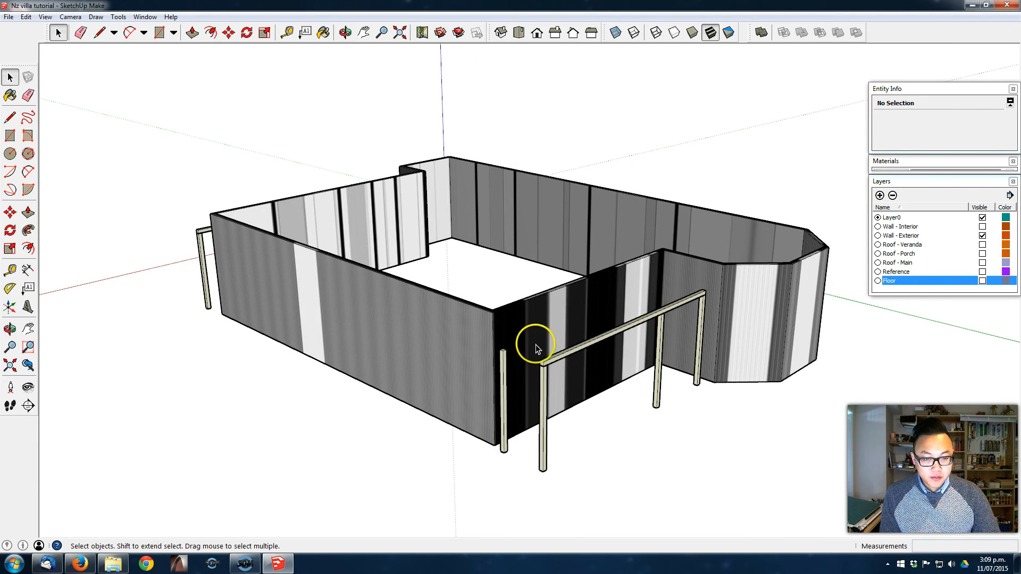
- Add a new layer named Post and beam
{"action": "left_click", "coordinate": [881, 189]}
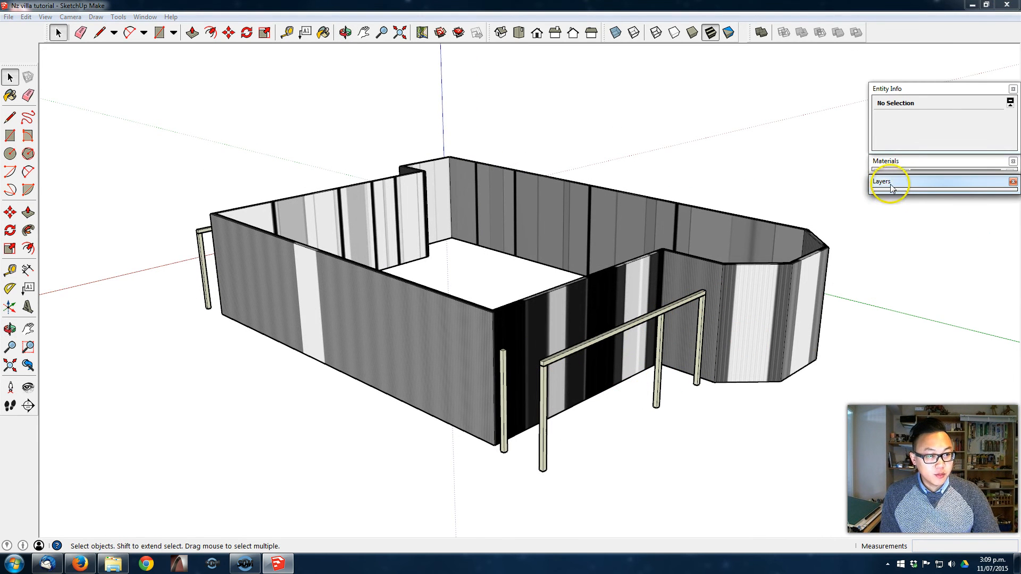
{"action": "left_click", "coordinate": [890, 188]}
{"action": "left_click", "coordinate": [879, 196]}
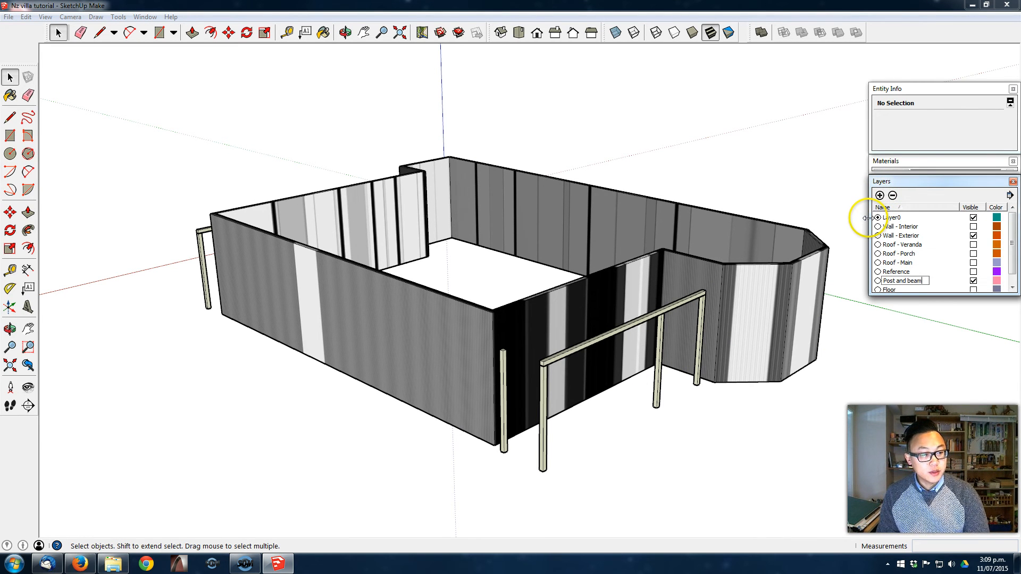
{"action": "key", "text": "Return"}
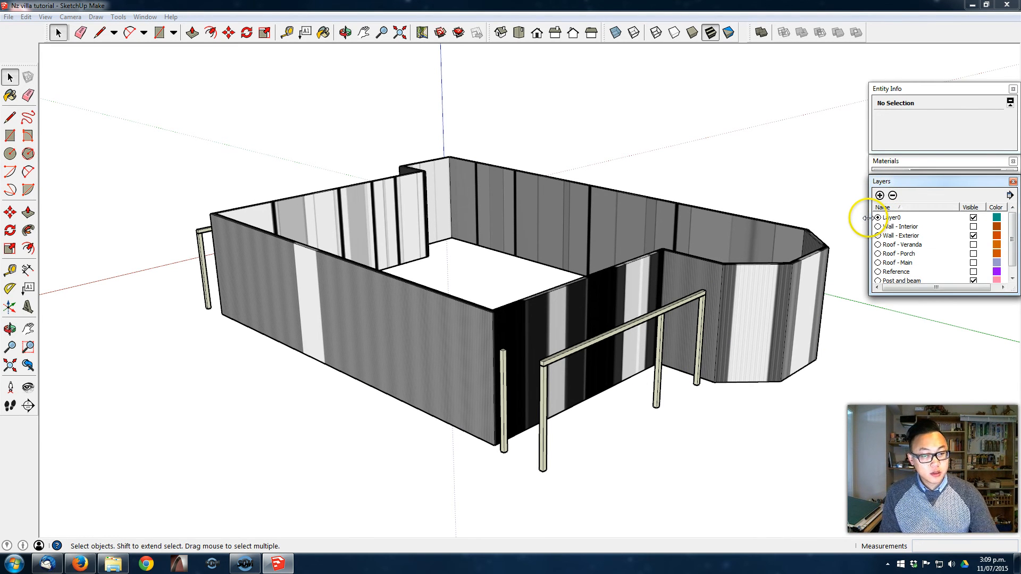
- Select all the posts and beams on both sides of the house and combine them into one group
{"action": "left_click", "coordinate": [589, 345]}
{"action": "left_click", "coordinate": [545, 375], "text": "shift"}
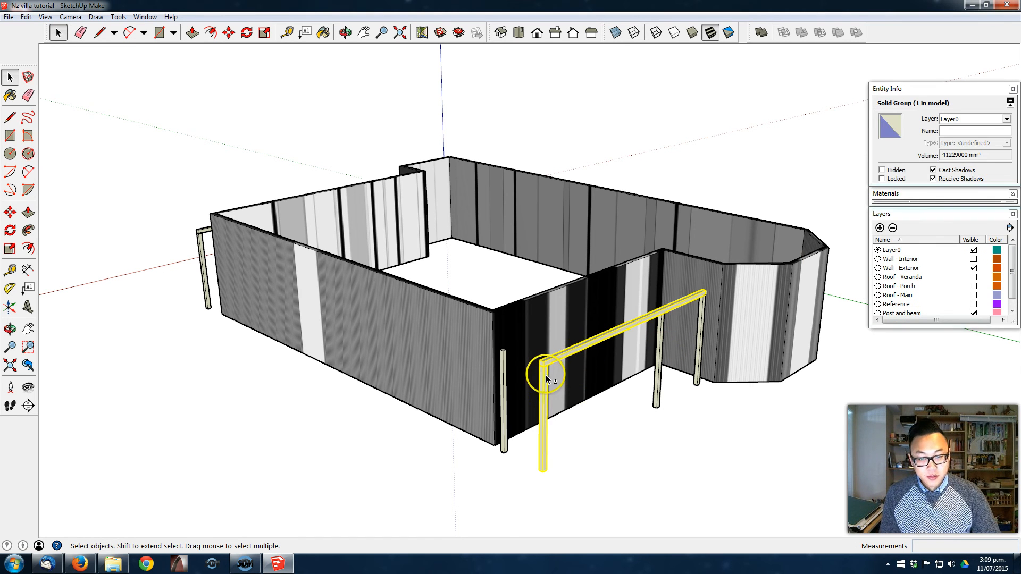
{"action": "left_click", "coordinate": [503, 365], "text": "shift"}
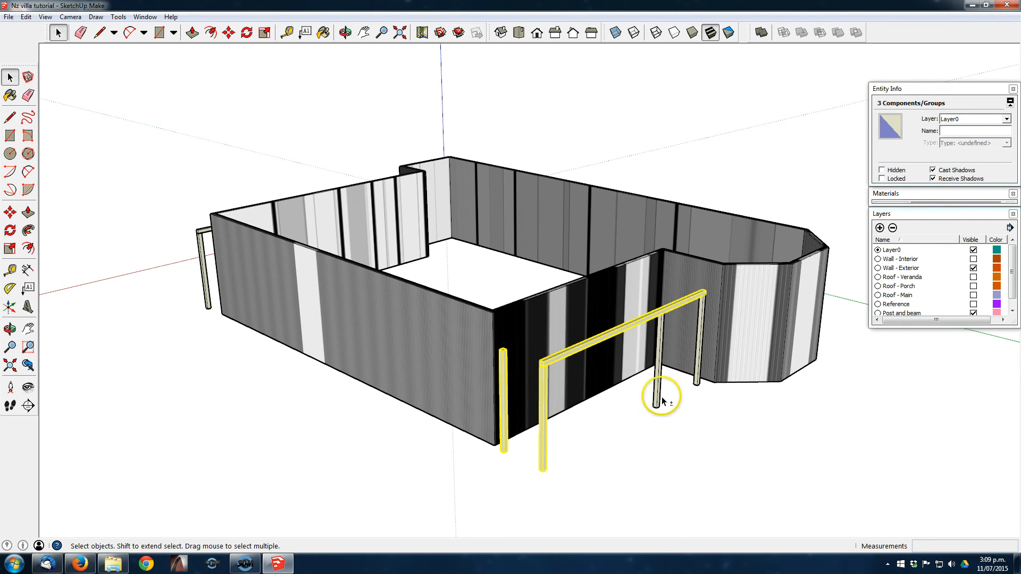
{"action": "middle_click_drag", "start_coordinate": [656, 404], "coordinate": [640, 403]}
{"action": "left_click", "coordinate": [640, 402], "text": "shift"}
{"action": "left_click", "coordinate": [686, 391], "text": "shift"}
{"action": "middle_click_drag", "start_coordinate": [123, 420], "coordinate": [362, 436]}
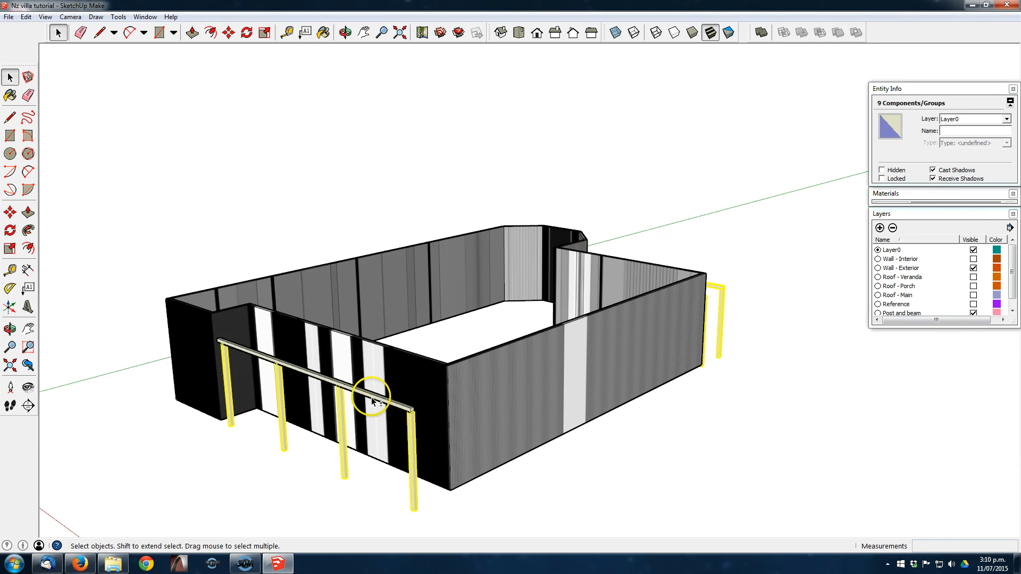
{"action": "left_click", "coordinate": [373, 396], "text": "shift"}
{"action": "right_click", "coordinate": [374, 398]}
{"action": "left_click", "coordinate": [434, 290]}
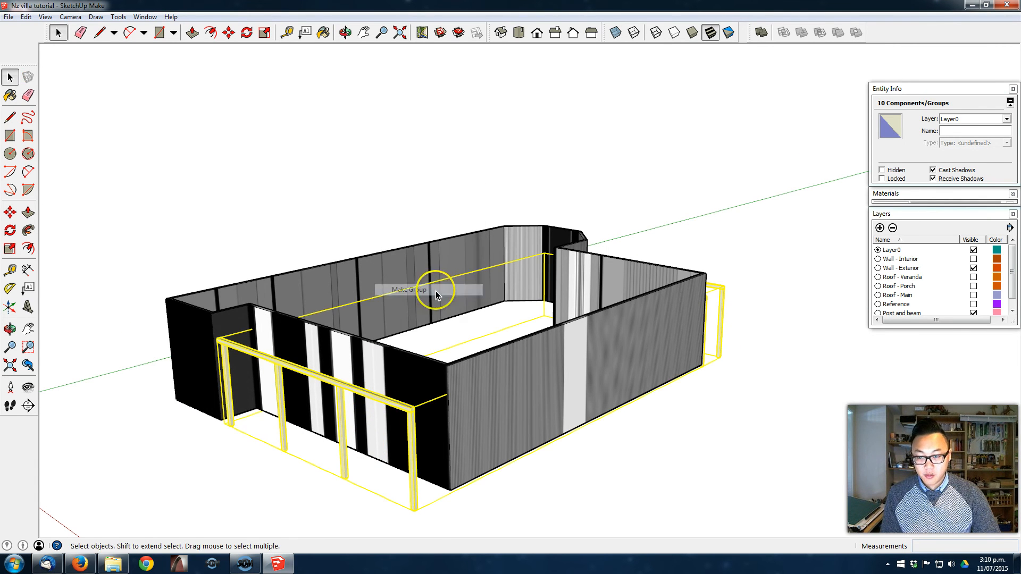
- Assign the group of posts and beams to the Post and beam layer and hide that layer
{"action": "middle_click_drag", "start_coordinate": [718, 199], "coordinate": [604, 223]}
{"action": "left_click", "coordinate": [998, 120]}
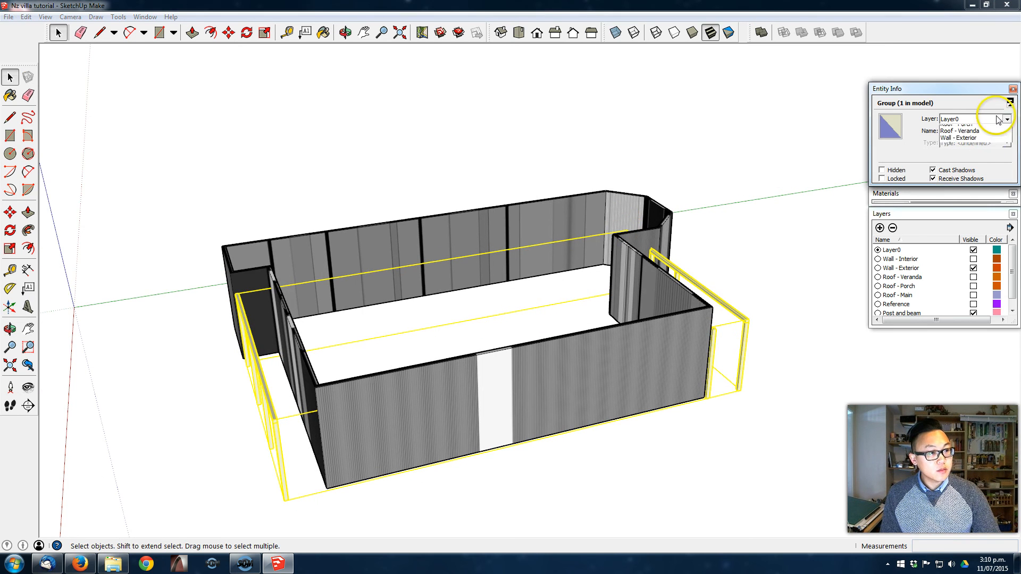
{"action": "left_click", "coordinate": [982, 140]}
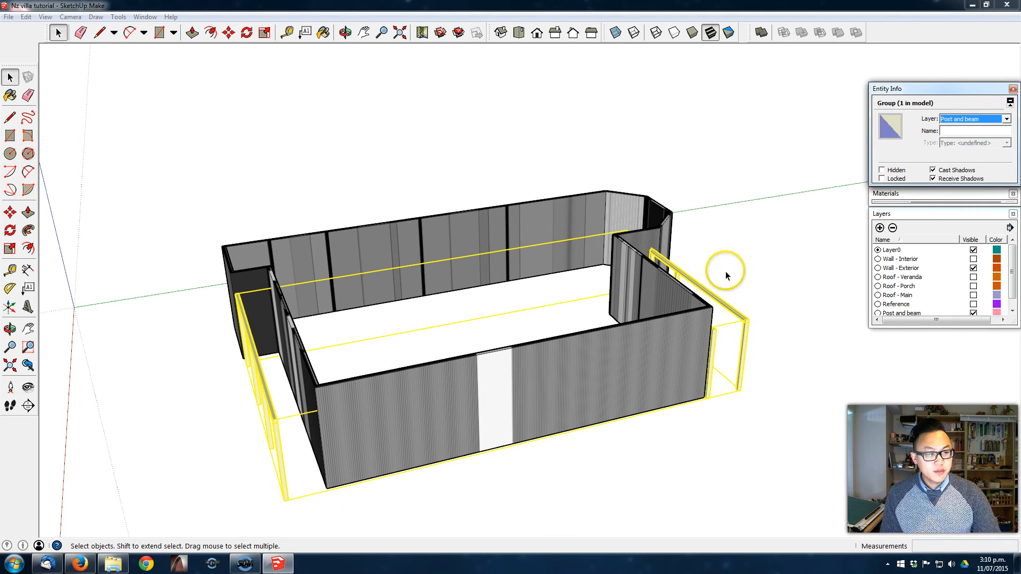
{"action": "middle_click_drag", "start_coordinate": [708, 276], "coordinate": [446, 326]}
{"action": "left_click", "coordinate": [851, 392]}
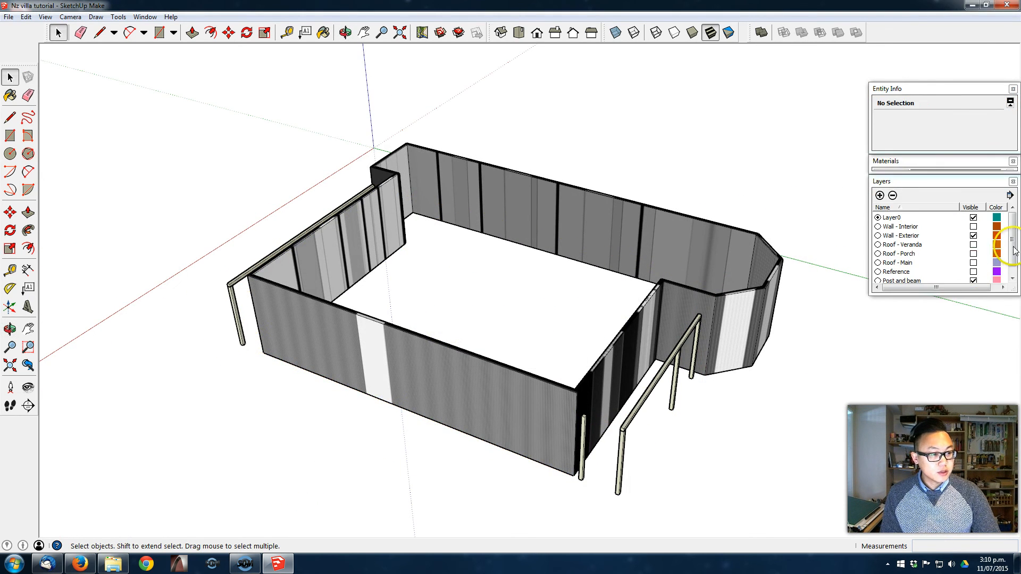
{"action": "left_click", "coordinate": [973, 280]}
- Place two horizontal guides on the long exterior wall beside the bay, 1000 mm and 2100 mm above its bottom edge
{"action": "middle_click_drag", "start_coordinate": [630, 388], "coordinate": [807, 312]}
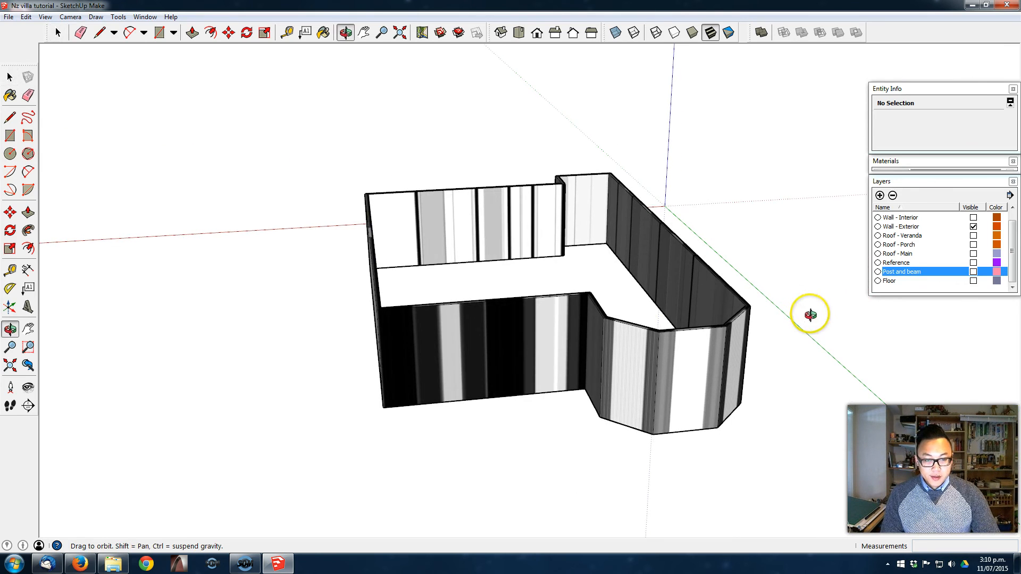
{"action": "middle_click_drag", "start_coordinate": [625, 372], "coordinate": [496, 358]}
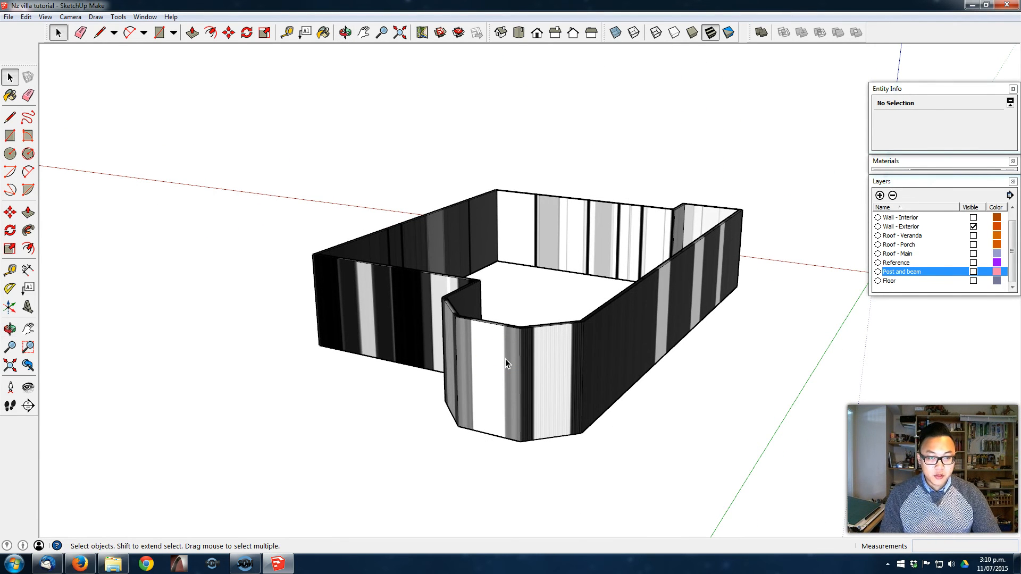
{"action": "middle_click_drag", "start_coordinate": [357, 368], "coordinate": [473, 312]}
{"action": "middle_click_drag", "start_coordinate": [690, 292], "coordinate": [658, 364]}
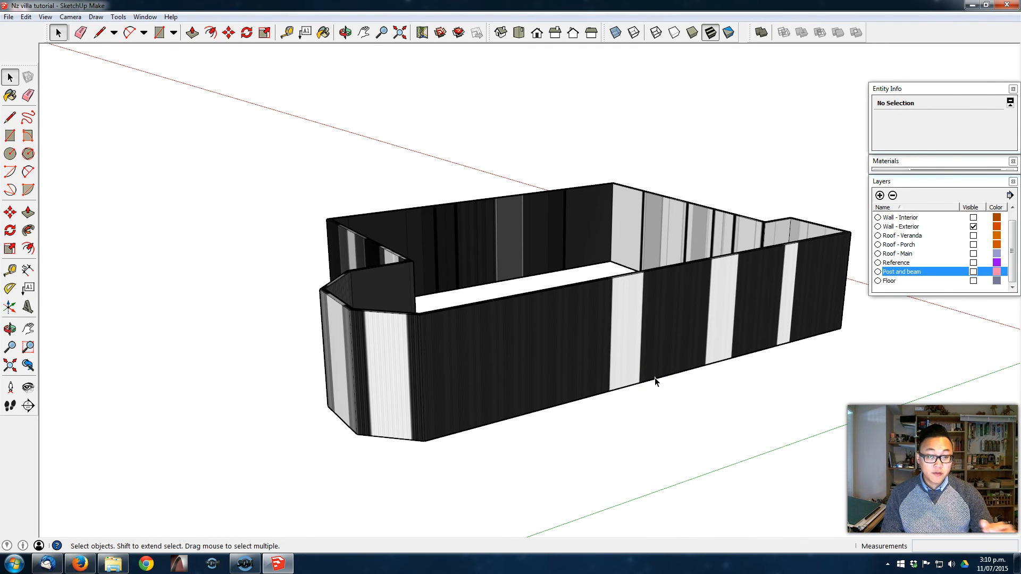
{"action": "scroll", "coordinate": [655, 378], "scroll_direction": "up", "scroll_amount": 3}
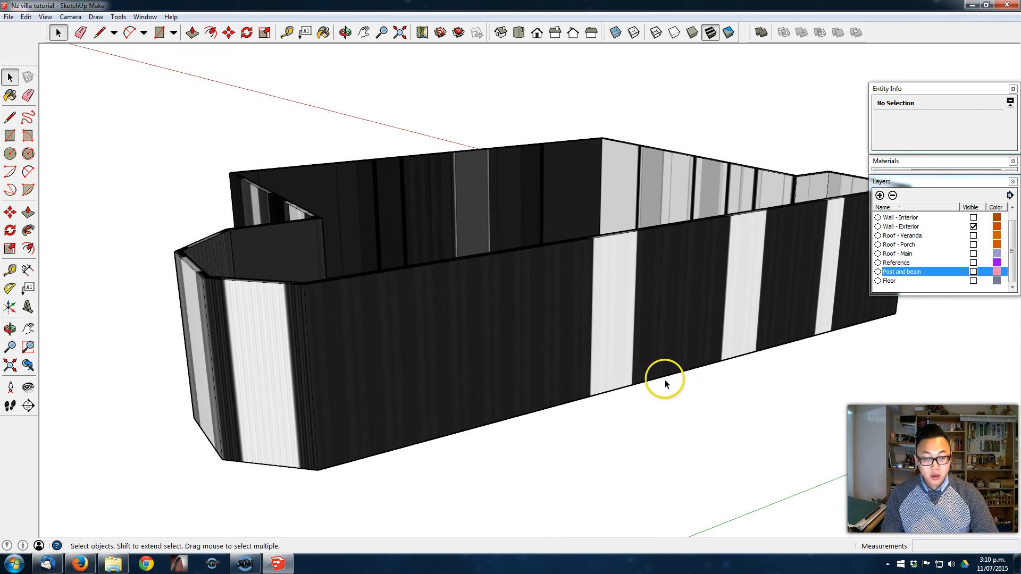
{"action": "middle_click_drag", "start_coordinate": [565, 336], "coordinate": [539, 353], "text": "shift"}
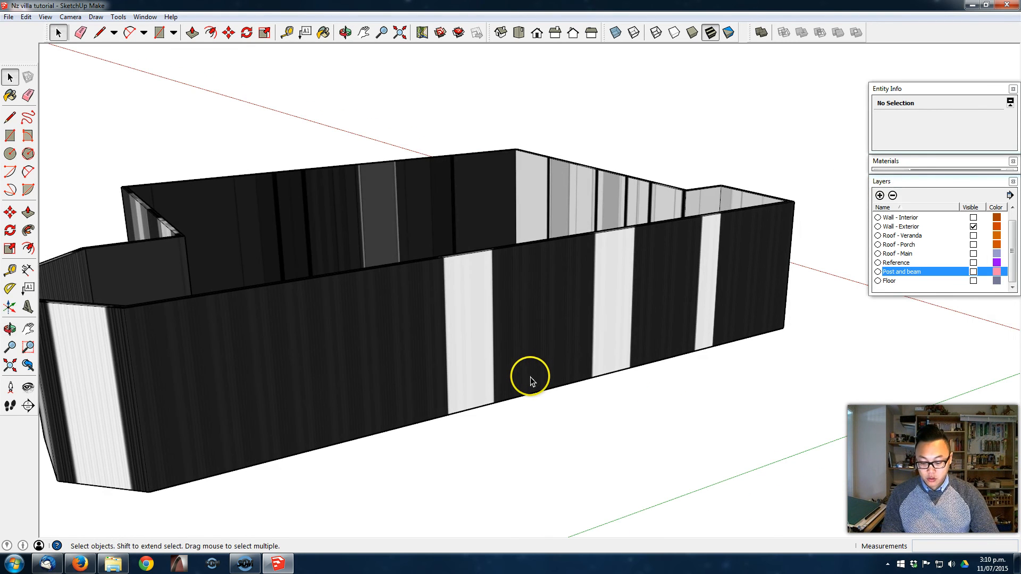
{"action": "key", "text": "t"}
{"action": "left_click", "coordinate": [538, 391]}
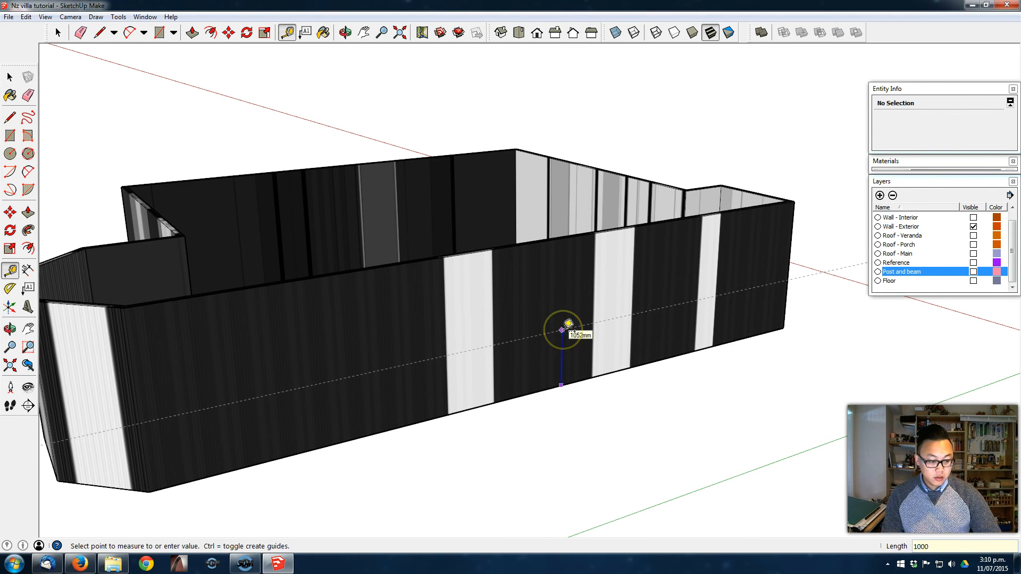
{"action": "middle_click_drag", "start_coordinate": [563, 324], "coordinate": [543, 337]}
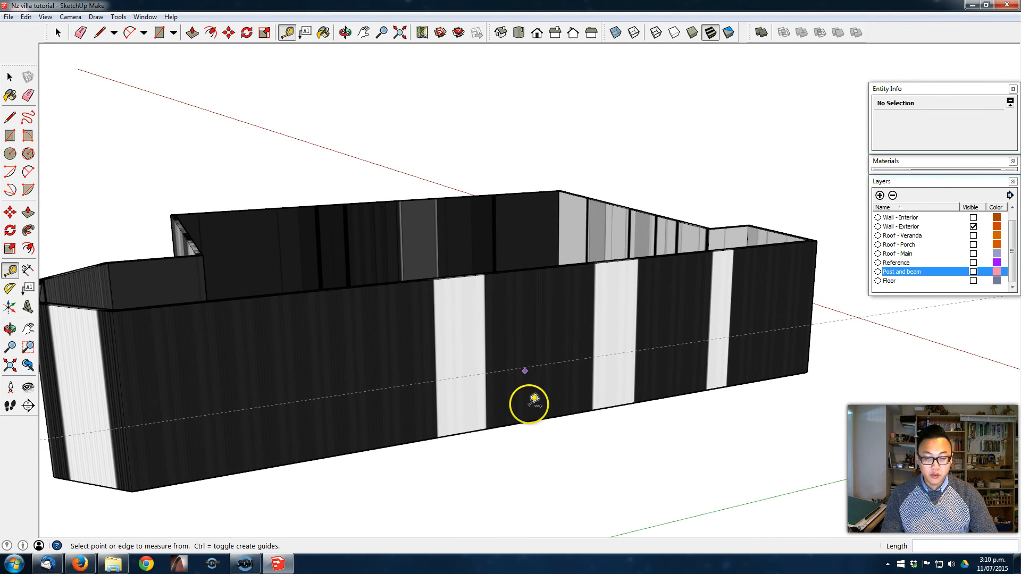
{"action": "left_click", "coordinate": [525, 421]}
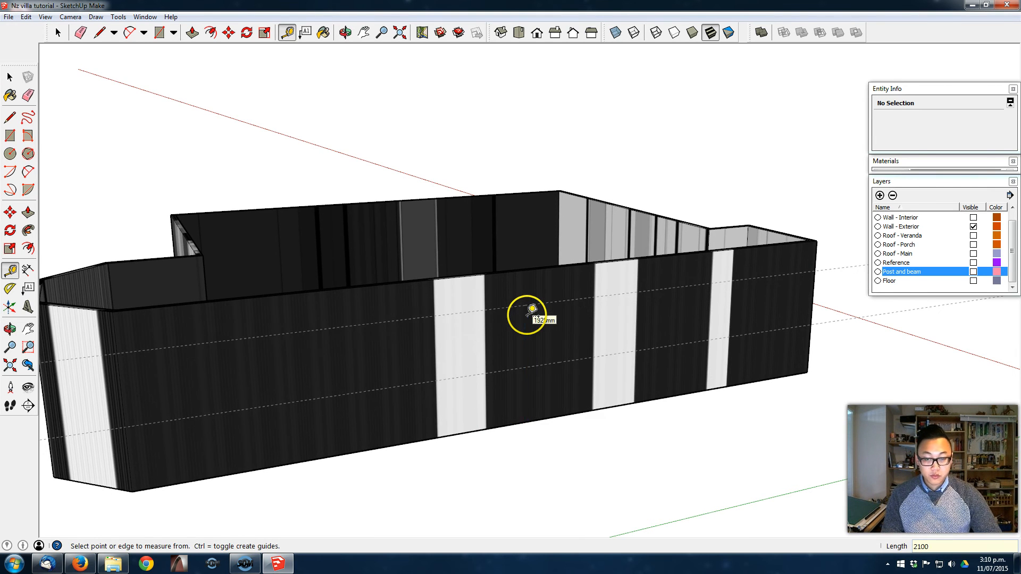
- Open the exterior wall group and draw a window rectangle between the two guides on the light strip nearest the bay
{"action": "key", "text": "space"}
{"action": "middle_click_drag", "start_coordinate": [531, 308], "coordinate": [531, 345]}
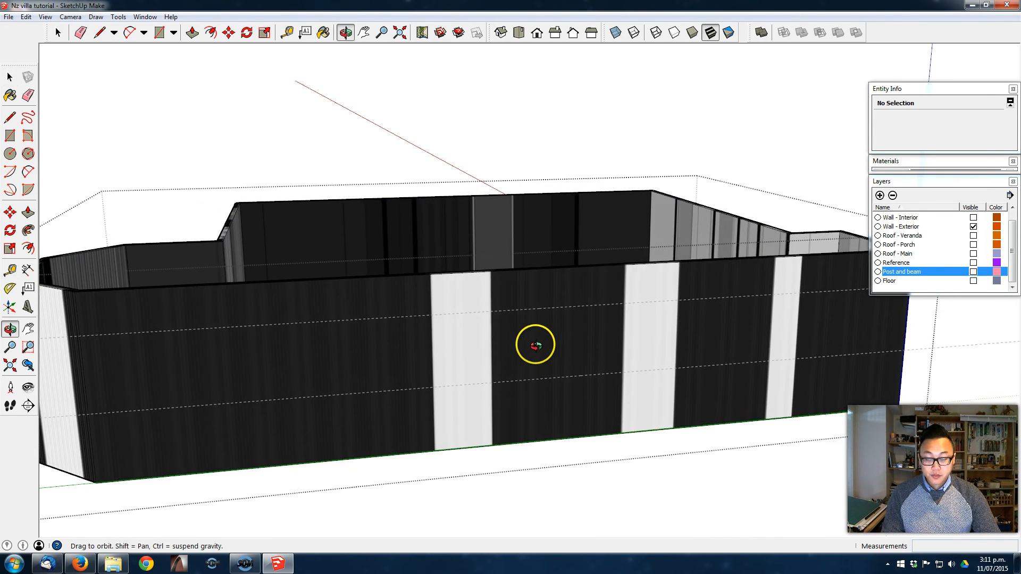
{"action": "left_click", "coordinate": [10, 136]}
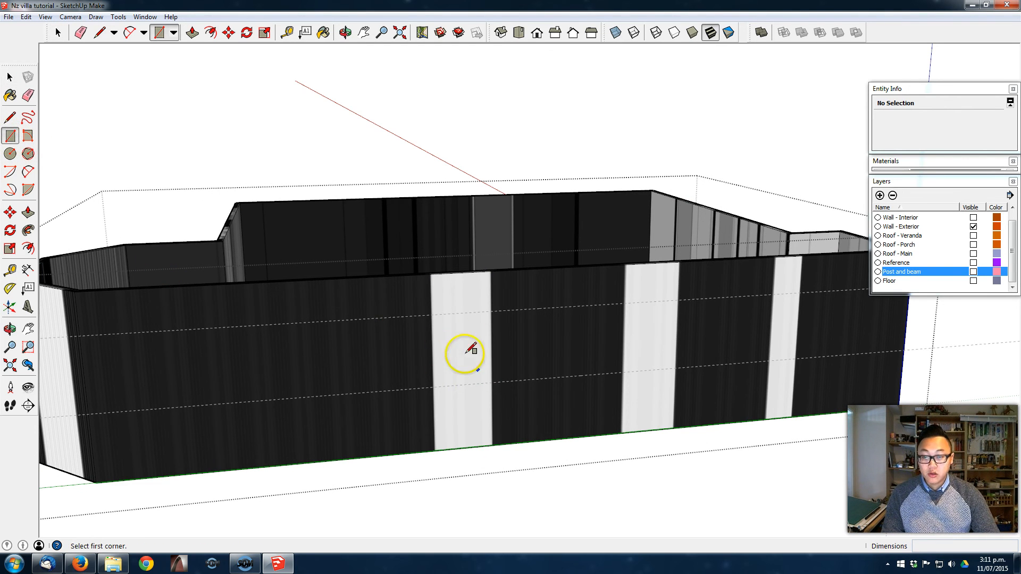
{"action": "left_click", "coordinate": [430, 314]}
{"action": "scroll", "coordinate": [476, 375], "scroll_direction": "up", "scroll_amount": 2}
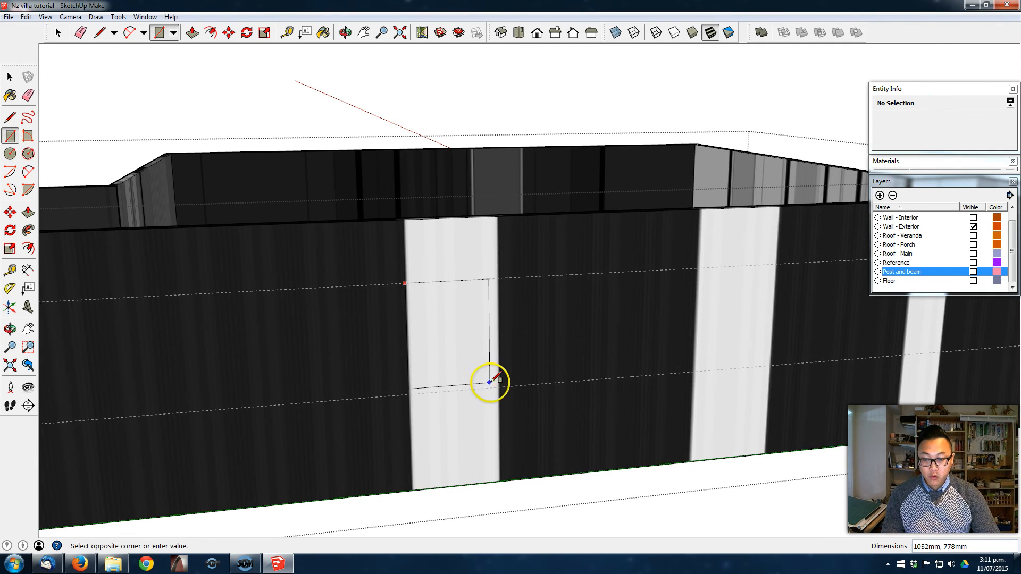
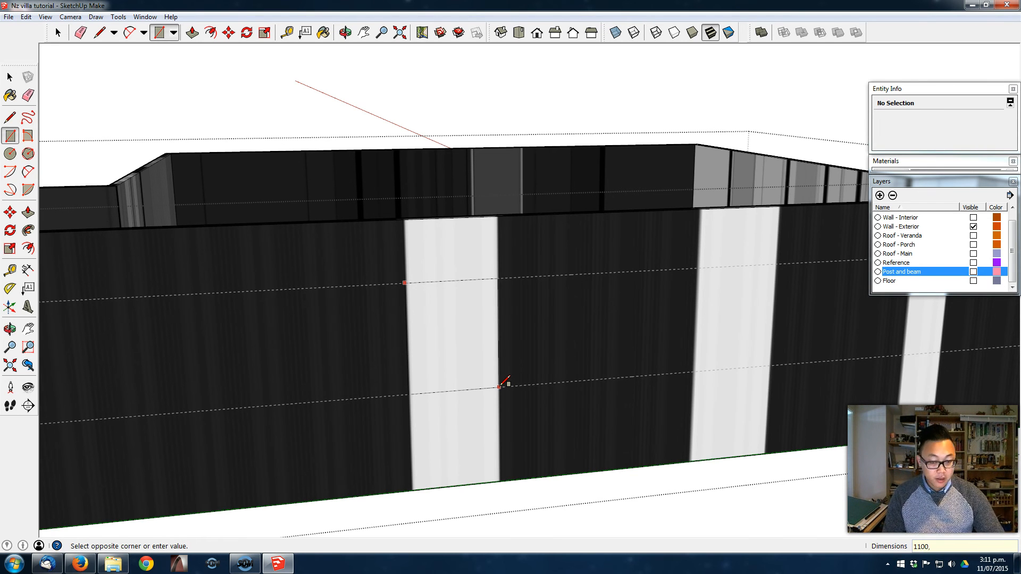
- Copy the window rectangle's face along the guides onto the neighbouring light strip of the same wall
{"action": "scroll", "coordinate": [452, 313], "scroll_direction": "up", "scroll_amount": 3}
{"action": "key", "text": "space"}
{"action": "left_click", "coordinate": [437, 330]}
{"action": "middle_click_drag", "start_coordinate": [438, 328], "coordinate": [380, 280]}
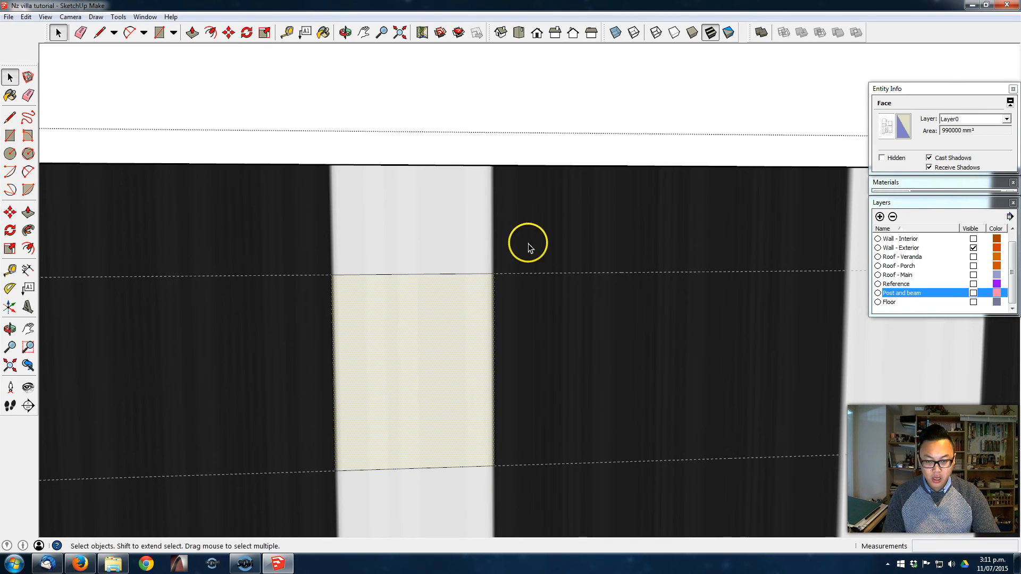
{"action": "scroll", "coordinate": [470, 320], "scroll_direction": "down", "scroll_amount": 2}
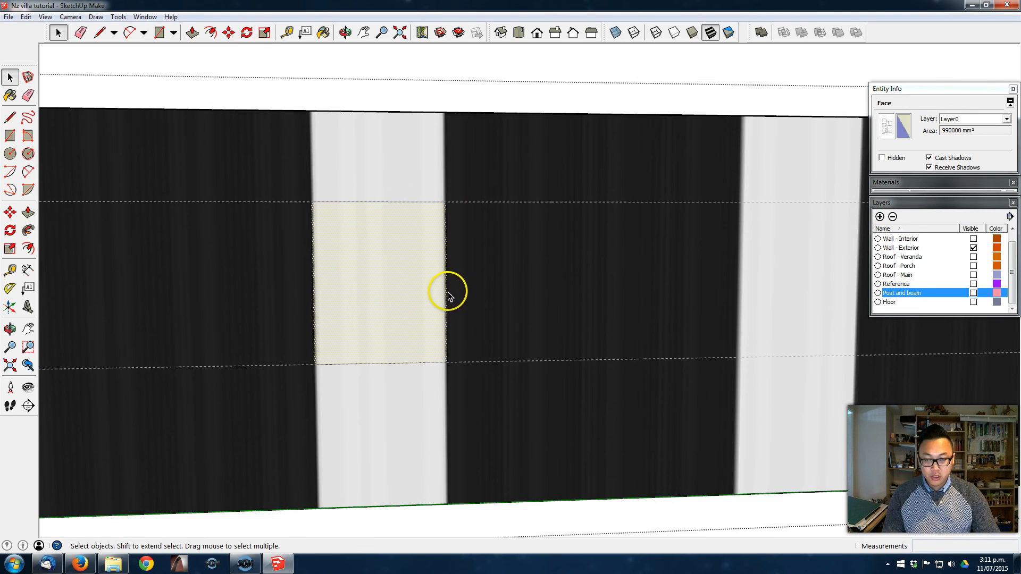
{"action": "scroll", "coordinate": [447, 291], "scroll_direction": "down", "scroll_amount": 2}
{"action": "middle_click_drag", "start_coordinate": [579, 277], "coordinate": [474, 314]}
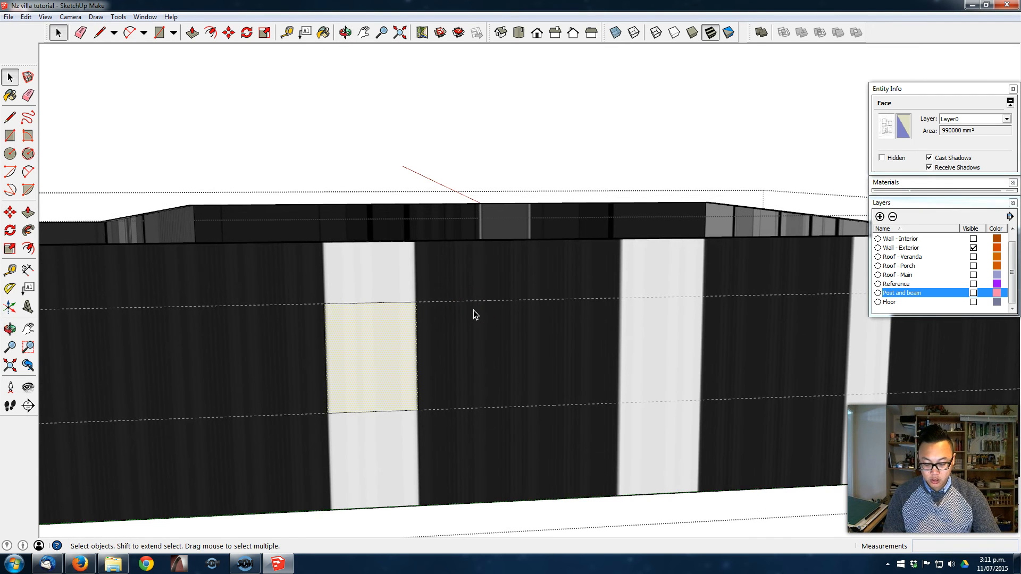
{"action": "key", "text": "m"}
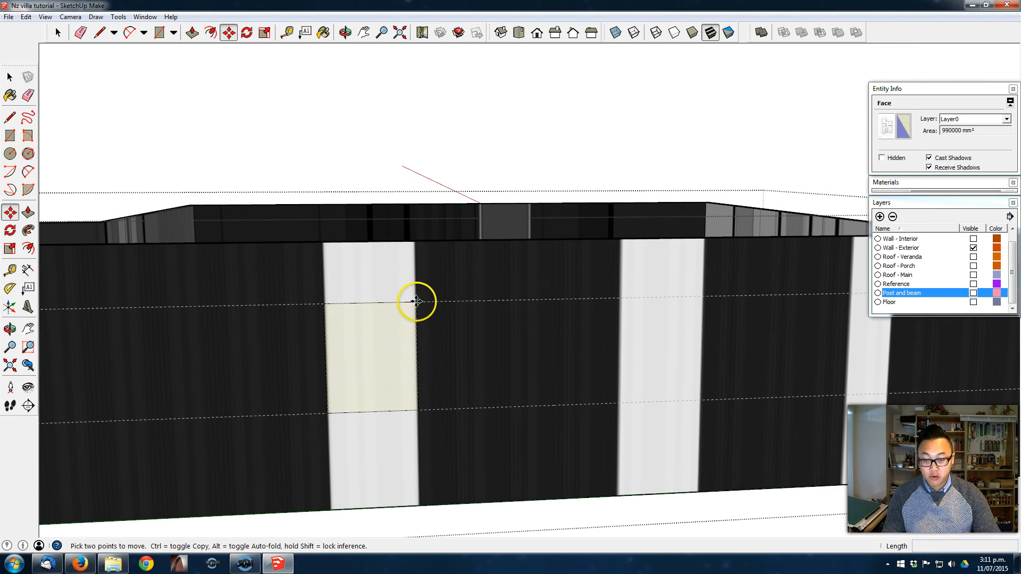
{"action": "left_click", "coordinate": [416, 301]}
{"action": "key", "text": "ctrl"}
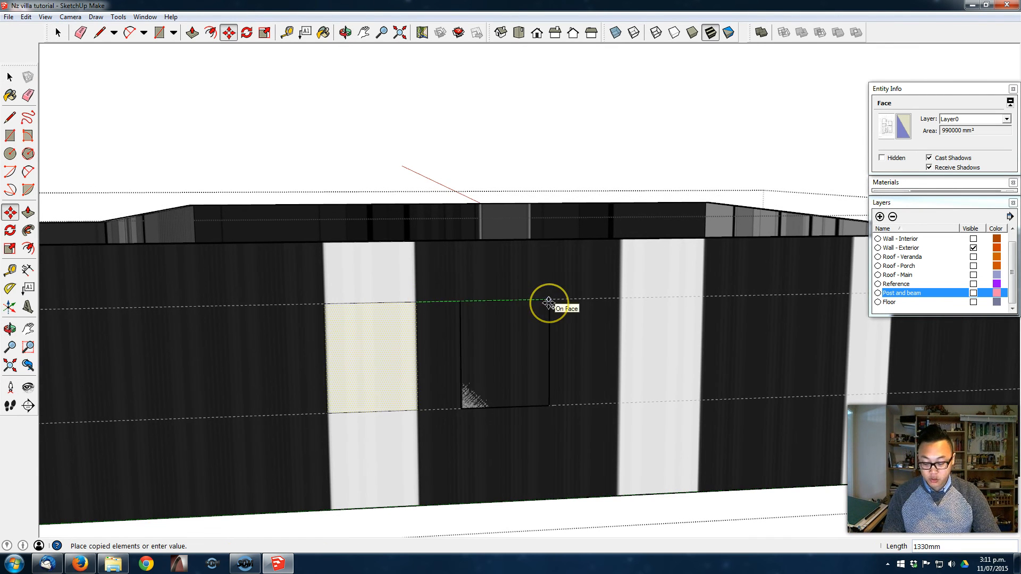
{"action": "left_click", "coordinate": [704, 293]}
{"action": "middle_click_drag", "start_coordinate": [531, 317], "coordinate": [481, 260]}
{"action": "scroll", "coordinate": [615, 406], "scroll_direction": "up", "scroll_amount": 3}
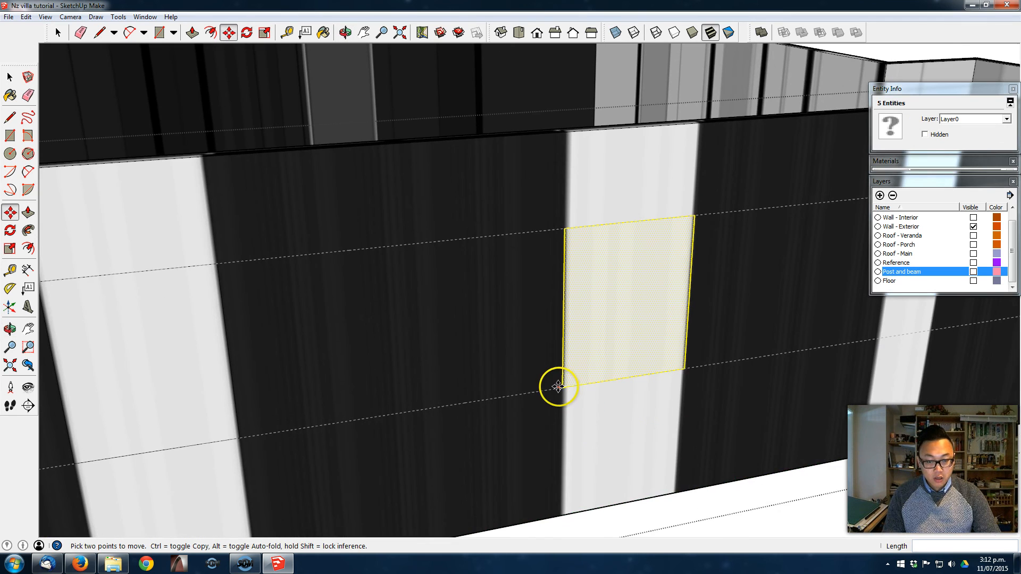
{"action": "left_click", "coordinate": [561, 386]}
{"action": "scroll", "coordinate": [561, 387], "scroll_direction": "up", "scroll_amount": 3}
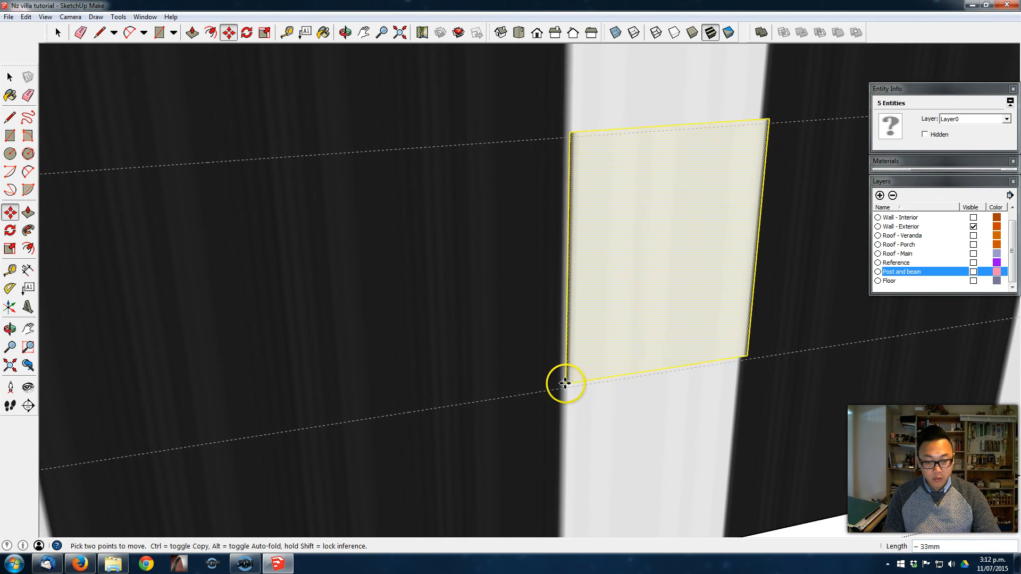
{"action": "key", "text": "Escape"}
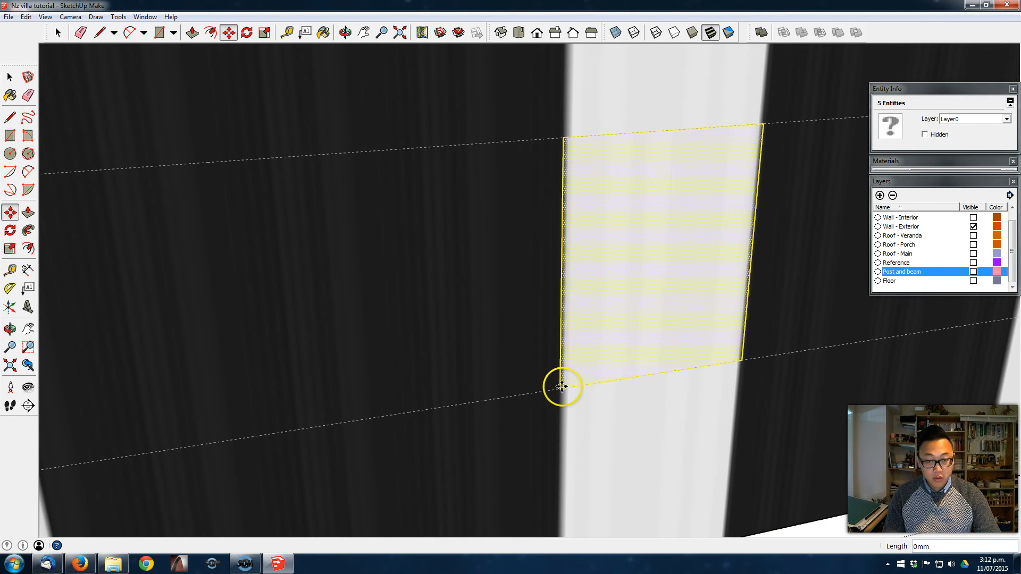
{"action": "scroll", "coordinate": [552, 365], "scroll_direction": "down", "scroll_amount": 4}
- Push both window rectangles 100 mm through the long exterior wall to cut two openings
{"action": "middle_click_drag", "start_coordinate": [551, 365], "coordinate": [406, 364]}
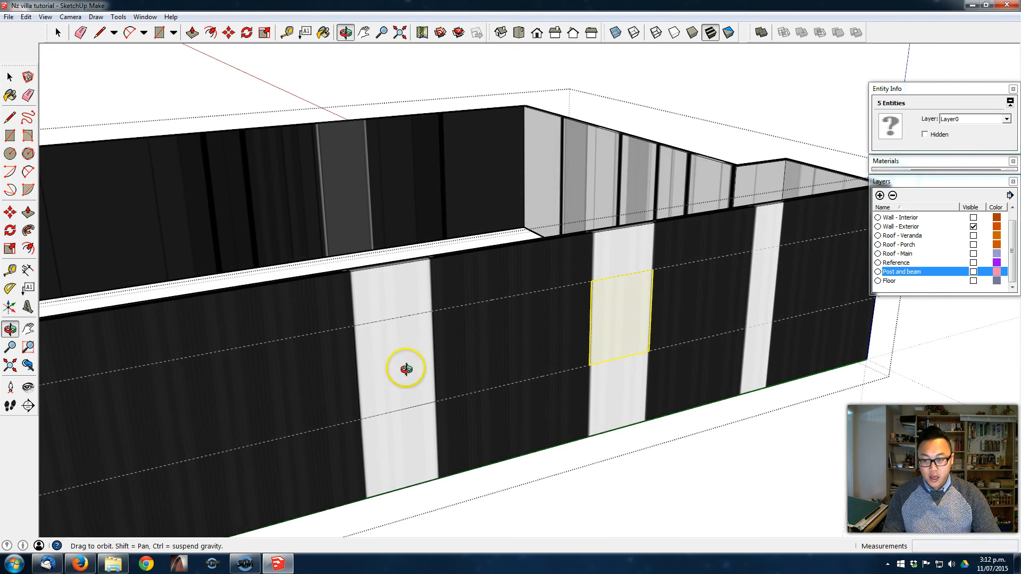
{"action": "left_click", "coordinate": [28, 212]}
{"action": "key", "text": "space"}
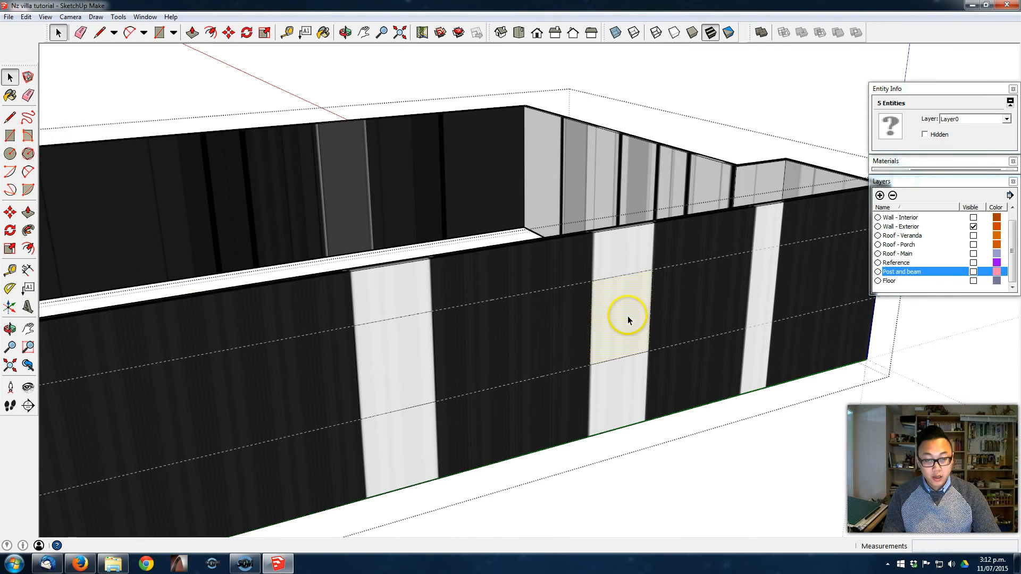
{"action": "left_click", "coordinate": [628, 315]}
{"action": "left_click", "coordinate": [28, 214]}
{"action": "middle_click_drag", "start_coordinate": [668, 292], "coordinate": [598, 383]}
{"action": "left_click_drag", "start_coordinate": [597, 383], "coordinate": [599, 319]}
{"action": "middle_click_drag", "start_coordinate": [599, 319], "coordinate": [475, 371]}
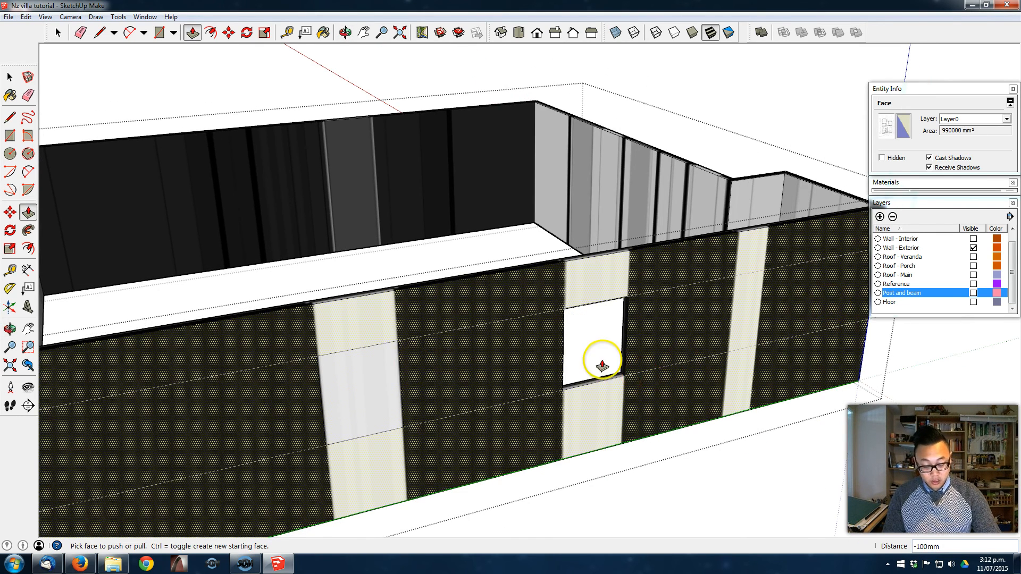
{"action": "left_click", "coordinate": [387, 404]}
{"action": "left_click", "coordinate": [406, 394]}
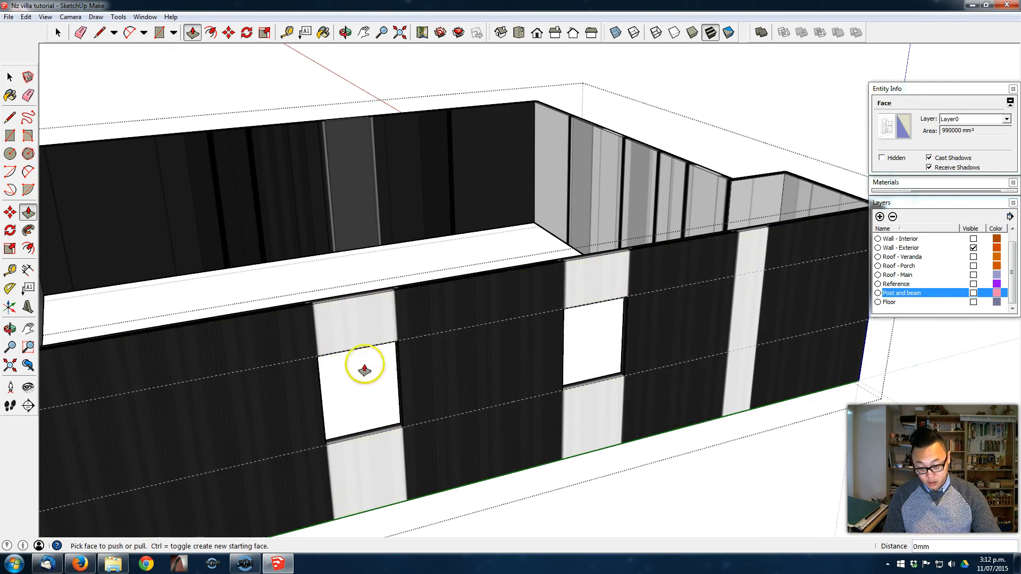
- Close the wall group and draw a 1100 by 500 mm window rectangle between the guides on the narrow light strip
{"action": "middle_click_drag", "start_coordinate": [530, 343], "coordinate": [454, 338]}
{"action": "key", "text": "space"}
{"action": "key", "text": "Escape"}
{"action": "mouse_move", "coordinate": [321, 357]}
{"action": "middle_mouse_down"}
{"action": "mouse_move", "coordinate": [520, 317]}
{"action": "mouse_move", "coordinate": [292, 344]}
{"action": "middle_mouse_up"}
{"action": "mouse_move", "coordinate": [469, 326]}
{"action": "middle_mouse_down"}
{"action": "mouse_move", "coordinate": [712, 311]}
{"action": "mouse_move", "coordinate": [574, 320]}
{"action": "middle_mouse_up"}
{"action": "key", "text": "e"}
{"action": "scroll", "coordinate": [551, 319], "scroll_direction": "up", "scroll_amount": 4}
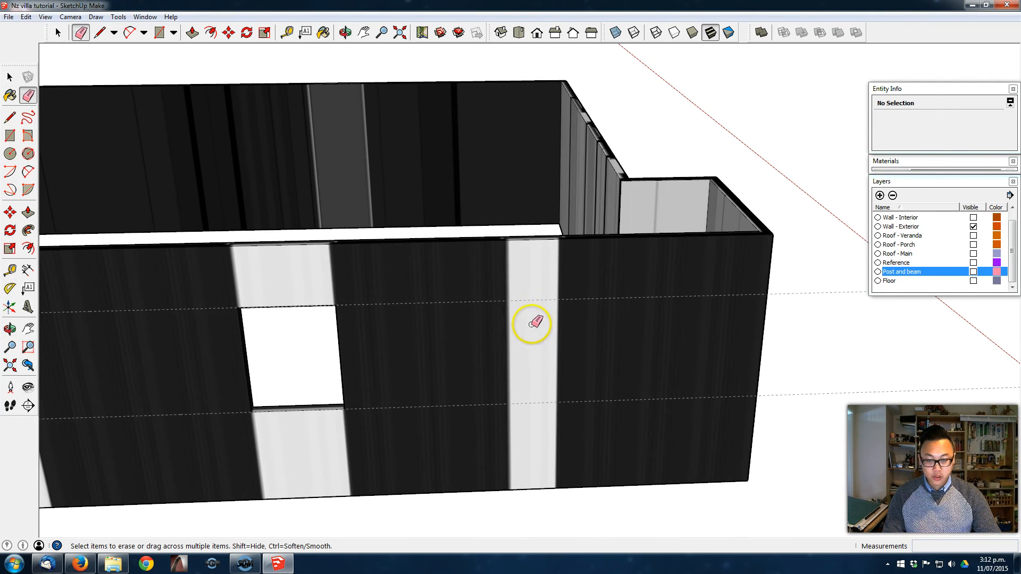
{"action": "key", "text": "r"}
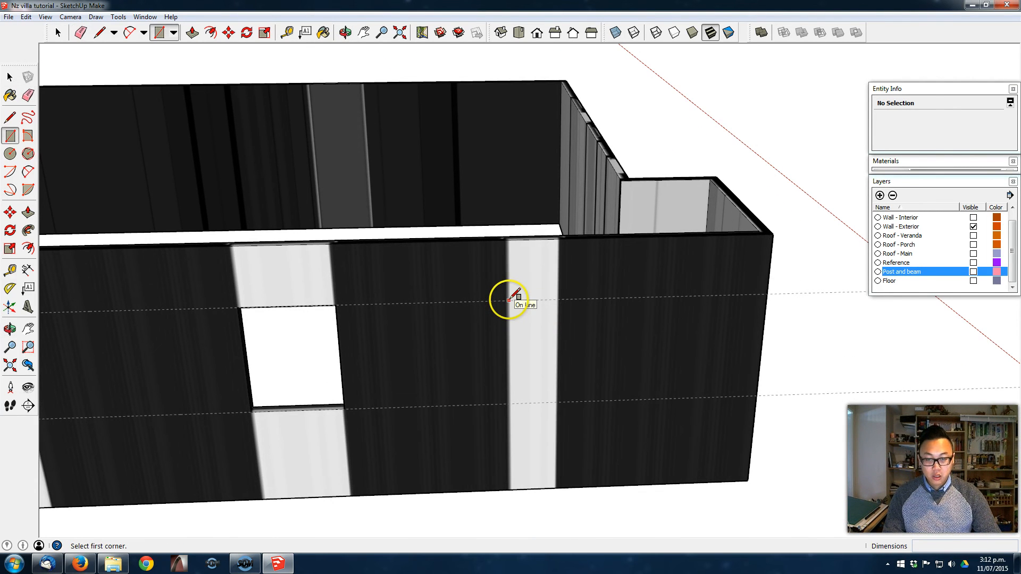
{"action": "left_click", "coordinate": [507, 301]}
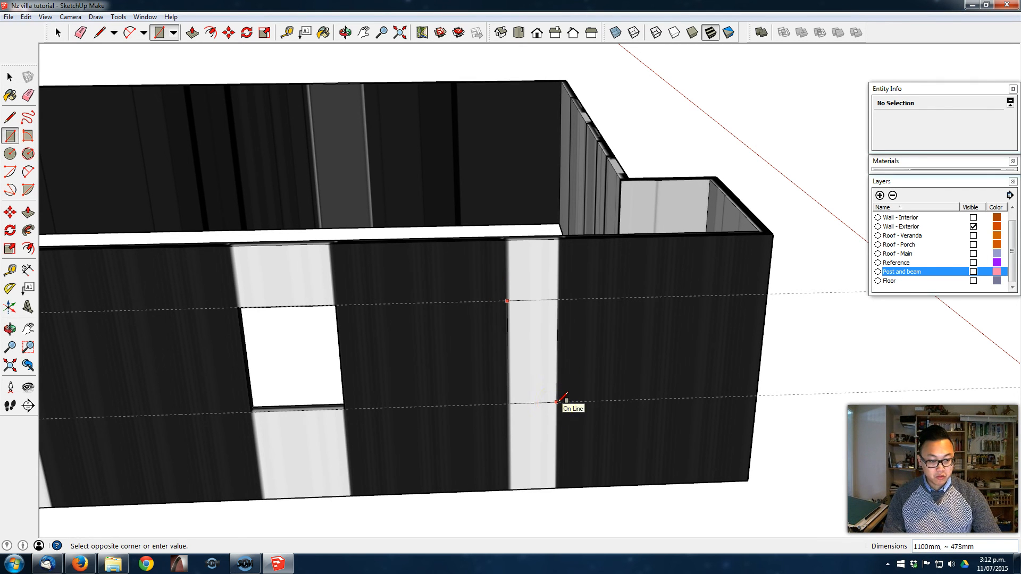
{"action": "type", "text": "1100,5"}
{"action": "key", "text": "Return"}
- Select the narrow window rectangle drawn outside the wall group together with its edges and delete it
{"action": "scroll", "coordinate": [533, 397], "scroll_direction": "up", "scroll_amount": 3}
{"action": "key", "text": "space"}
{"action": "left_click", "coordinate": [635, 281]}
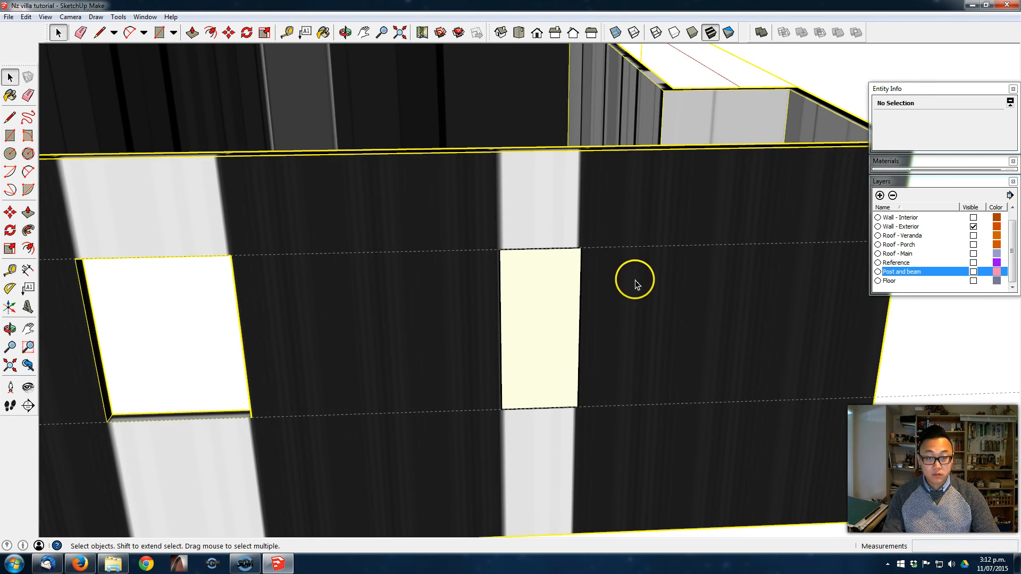
{"action": "double_click", "coordinate": [538, 309]}
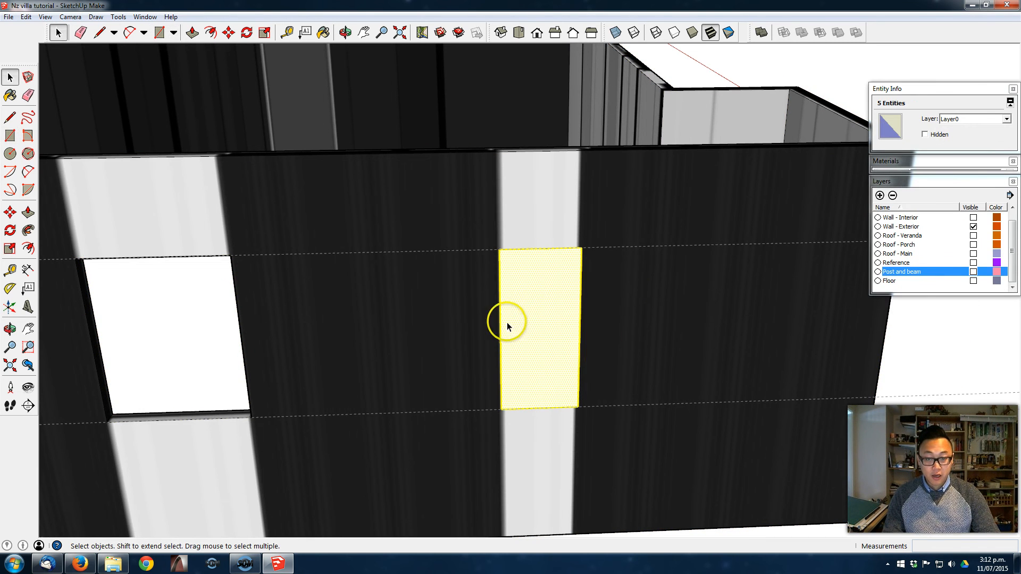
{"action": "scroll", "coordinate": [512, 333], "scroll_direction": "up", "scroll_amount": 2}
{"action": "middle_click_drag", "start_coordinate": [511, 333], "coordinate": [533, 313]}
{"action": "left_click", "coordinate": [643, 267]}
{"action": "left_click", "coordinate": [990, 387]}
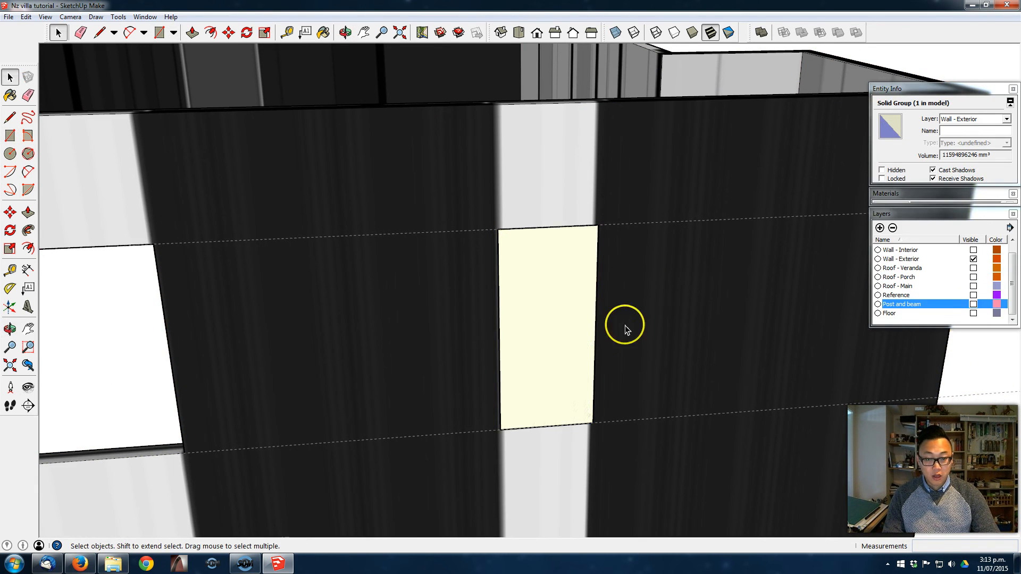
{"action": "middle_click_drag", "start_coordinate": [561, 230], "coordinate": [593, 289]}
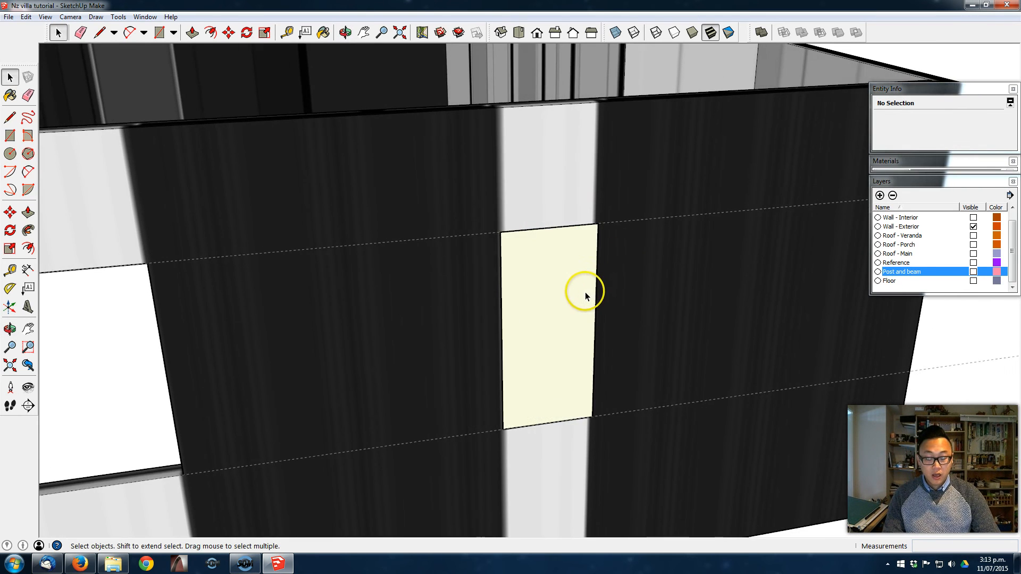
{"action": "scroll", "coordinate": [583, 289], "scroll_direction": "down", "scroll_amount": 3}
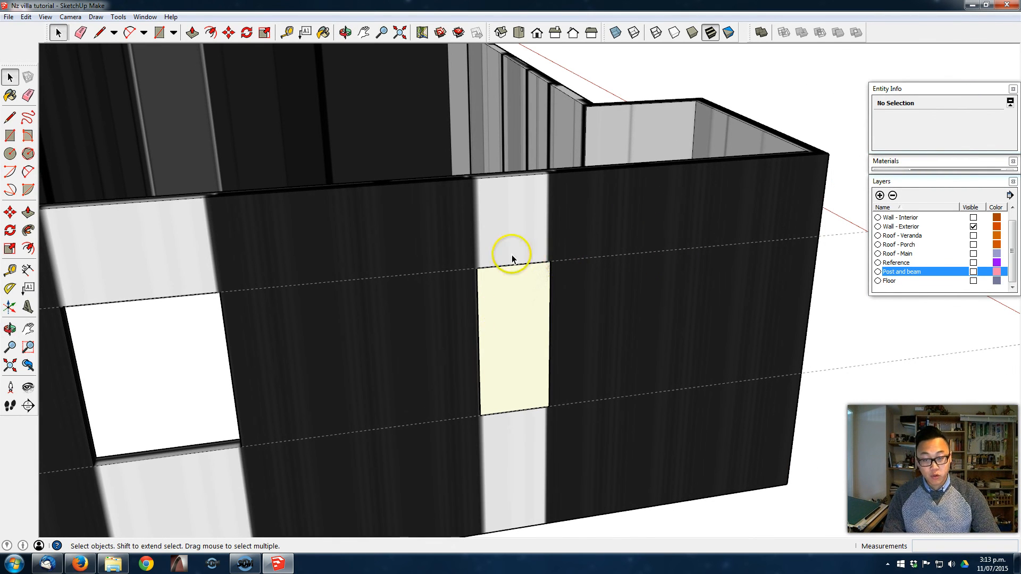
{"action": "left_click", "coordinate": [526, 296]}
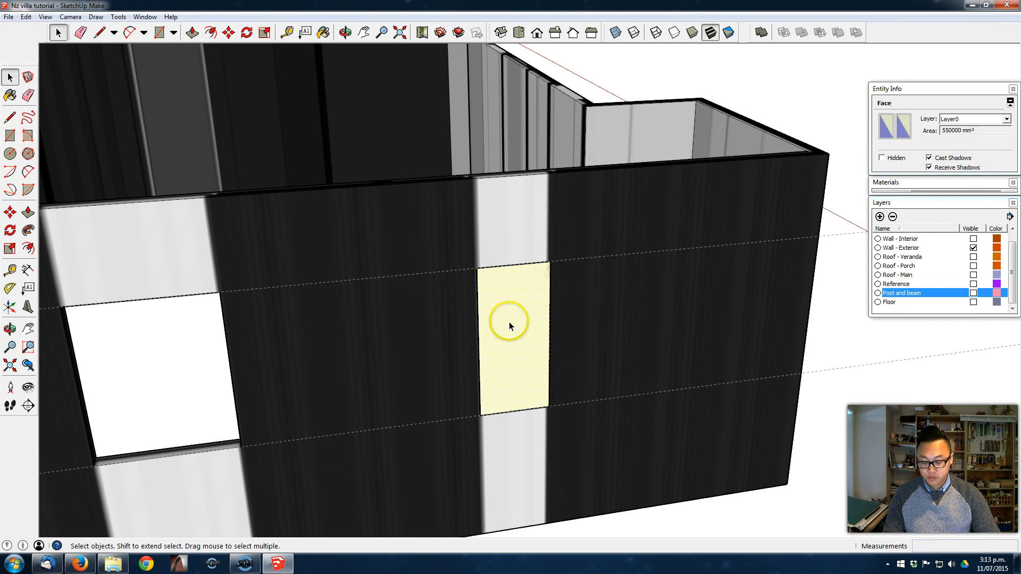
{"action": "double_click", "coordinate": [511, 318]}
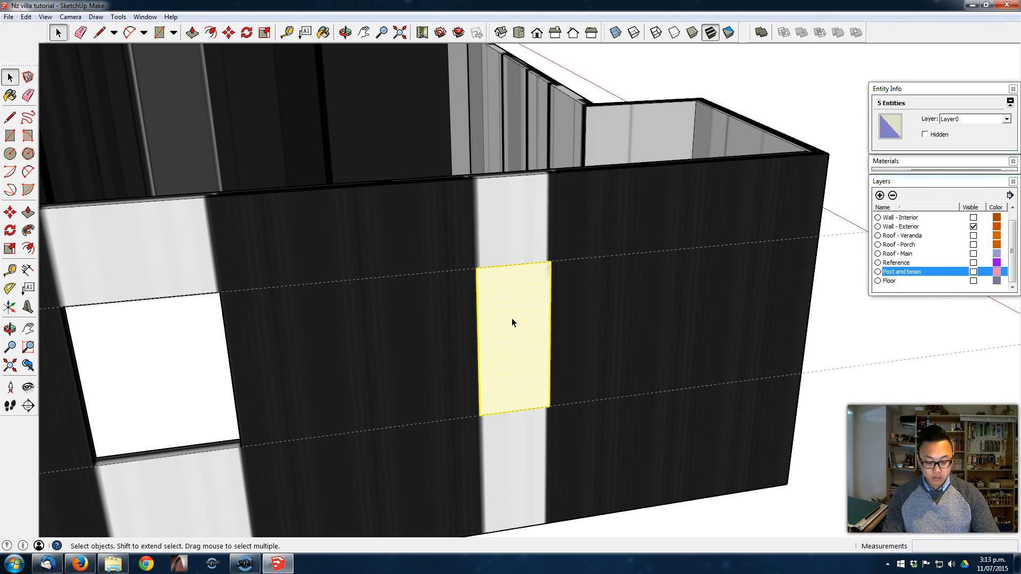
{"action": "key", "text": "Delete"}
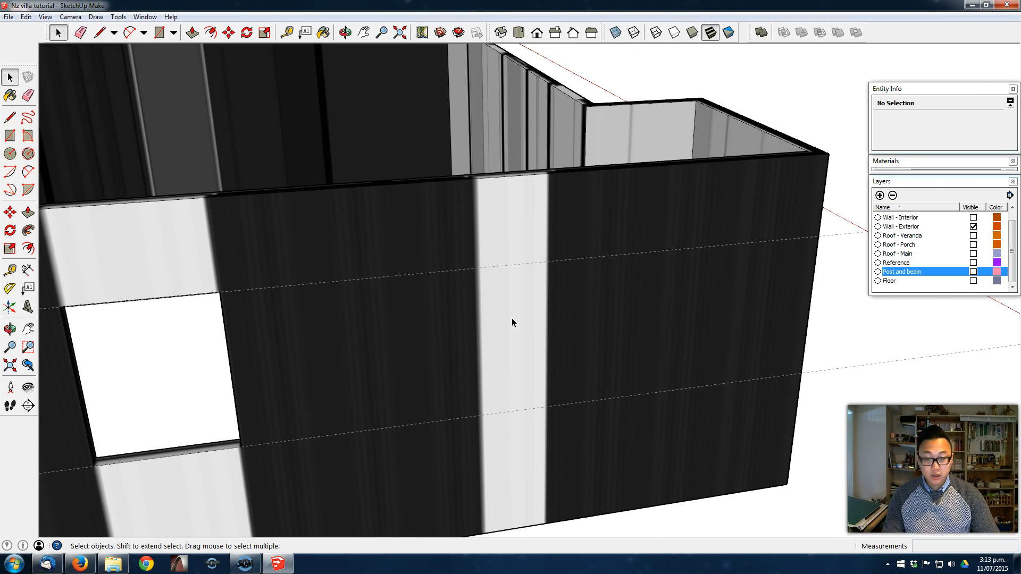
- Open the exterior wall group and redraw the 1100 by 500 mm window rectangle between the guides on the narrow strip
{"action": "triple_click", "coordinate": [512, 318]}
{"action": "left_click", "coordinate": [580, 294]}
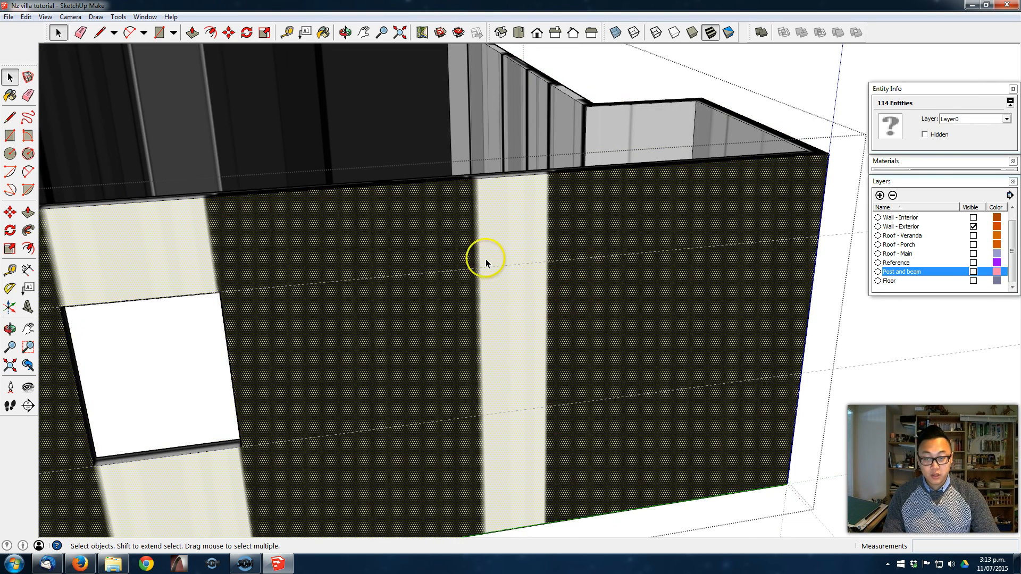
{"action": "key", "text": "r"}
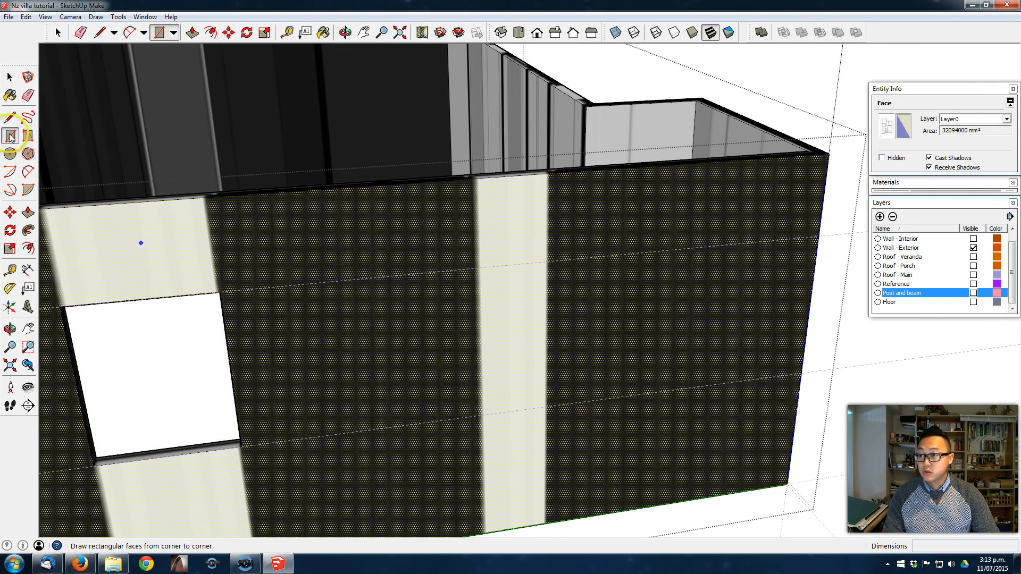
{"action": "left_click", "coordinate": [478, 268]}
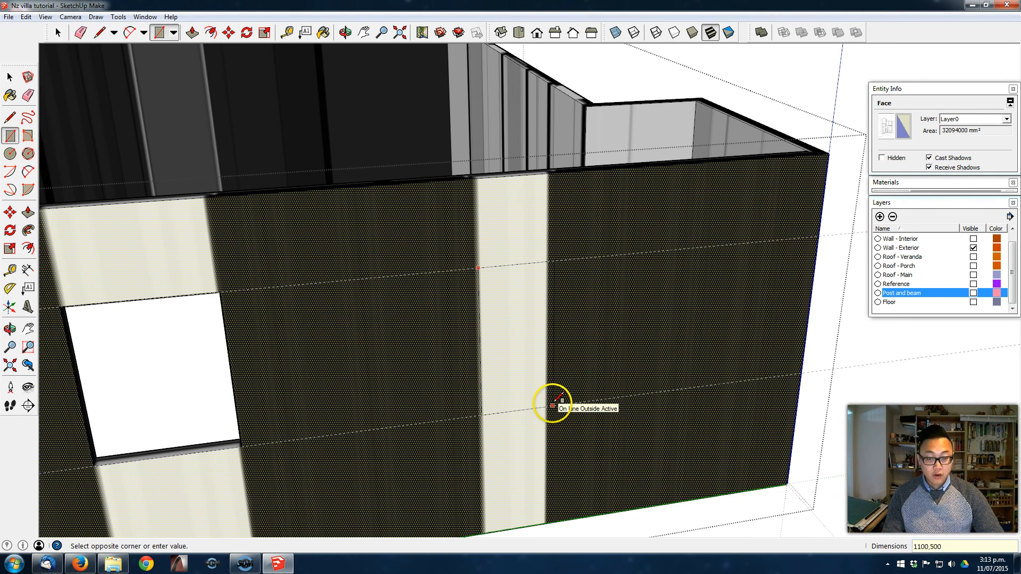
{"action": "key", "text": "space"}
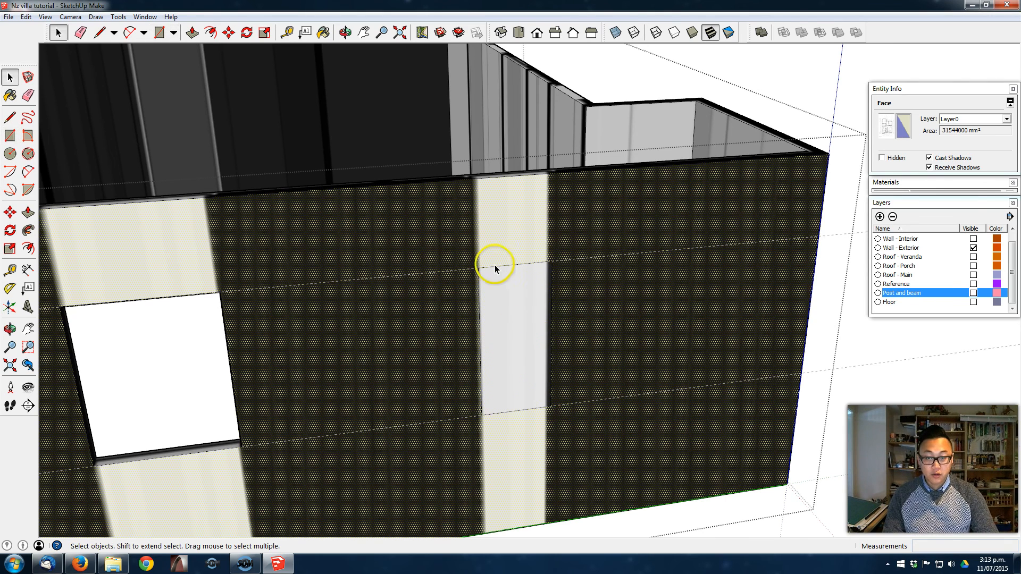
- Push the narrow window rectangle through the wall thickness to cut the third opening
{"action": "scroll", "coordinate": [483, 297], "scroll_direction": "up", "scroll_amount": 2}
{"action": "middle_click_drag", "start_coordinate": [504, 264], "coordinate": [536, 247]}
{"action": "mouse_move", "coordinate": [508, 357]}
{"action": "middle_mouse_down"}
{"action": "mouse_move", "coordinate": [538, 354]}
{"action": "mouse_move", "coordinate": [563, 314]}
{"action": "middle_mouse_up"}
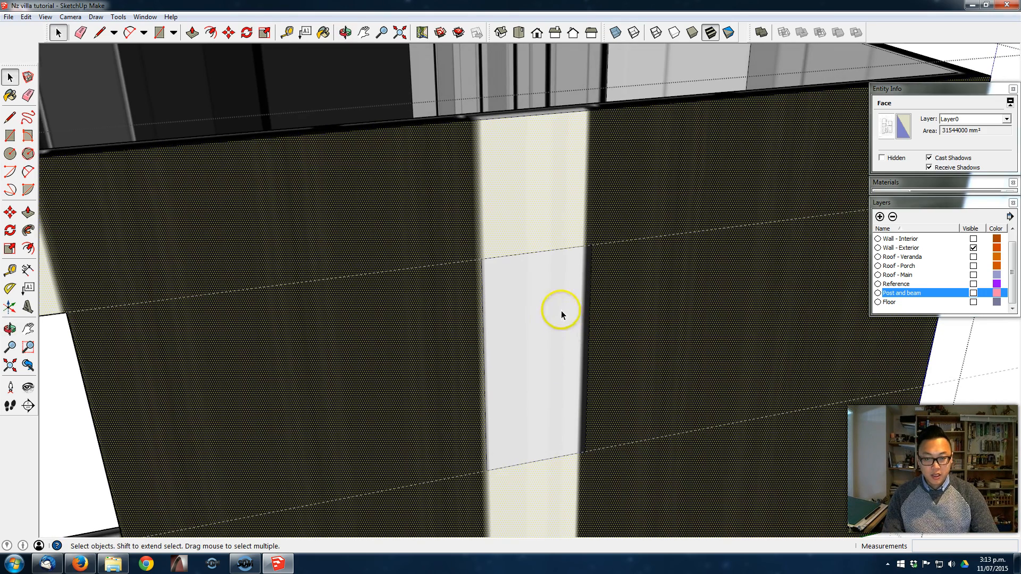
{"action": "scroll", "coordinate": [576, 307], "scroll_direction": "down", "scroll_amount": 3}
{"action": "left_click", "coordinate": [550, 327]}
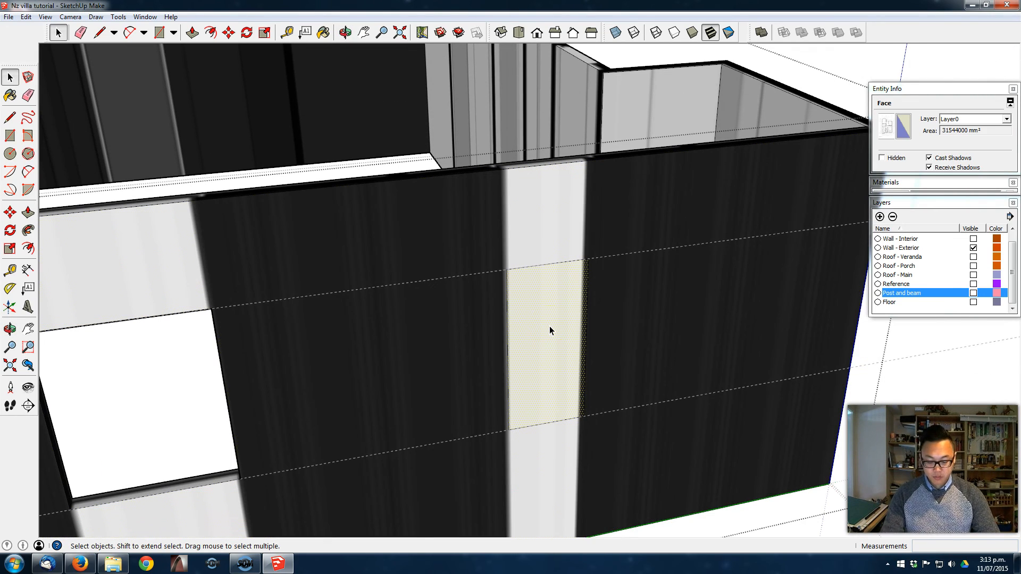
{"action": "key", "text": "p"}
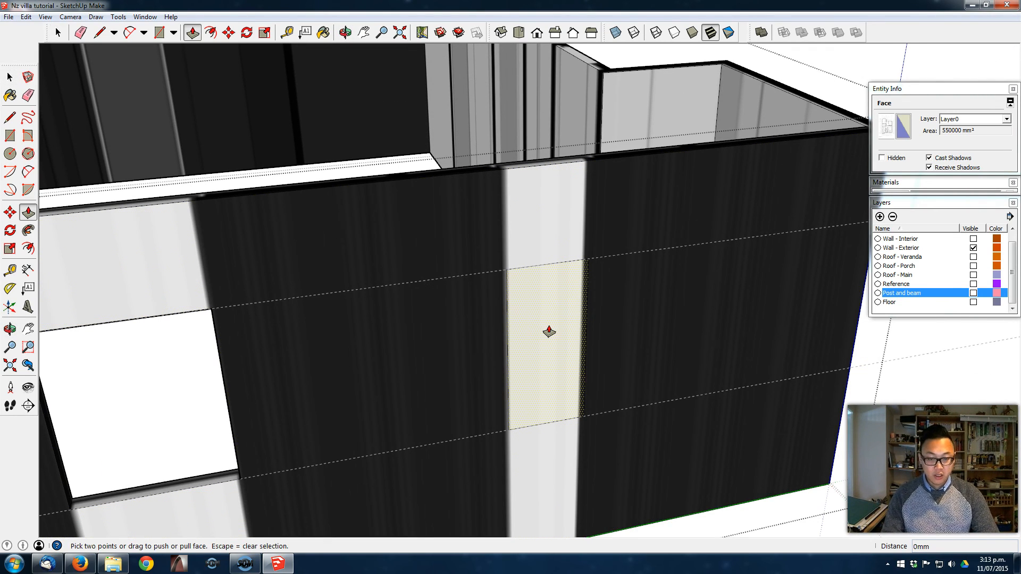
{"action": "double_click", "coordinate": [549, 332]}
{"action": "middle_click_drag", "start_coordinate": [569, 319], "coordinate": [708, 281]}
- Close the wall group and erase the two horizontal guides running along the long wall
{"action": "key", "text": "e"}
{"action": "scroll", "coordinate": [814, 300], "scroll_direction": "down", "scroll_amount": 2}
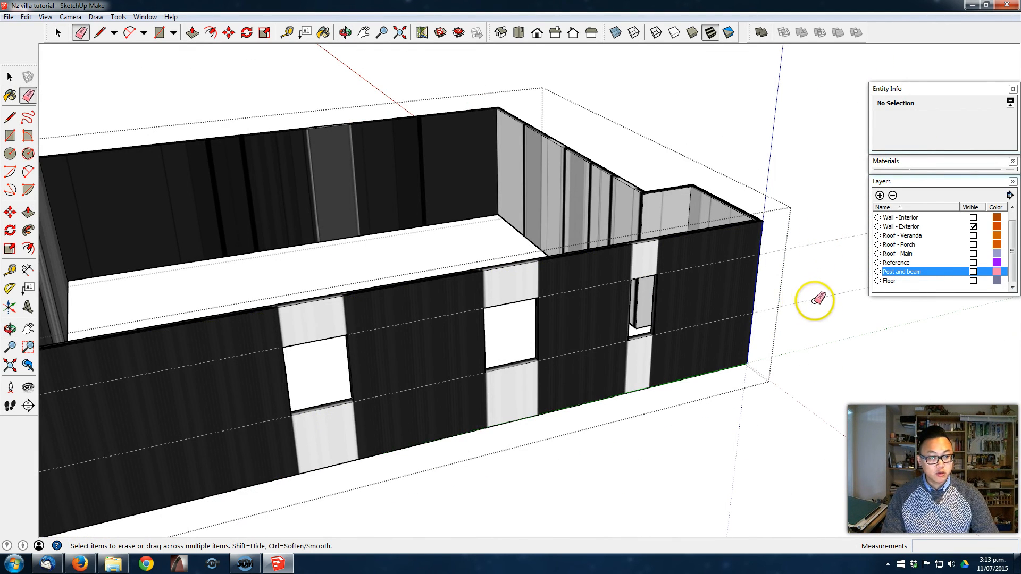
{"action": "key", "text": "space"}
{"action": "left_click", "coordinate": [807, 258]}
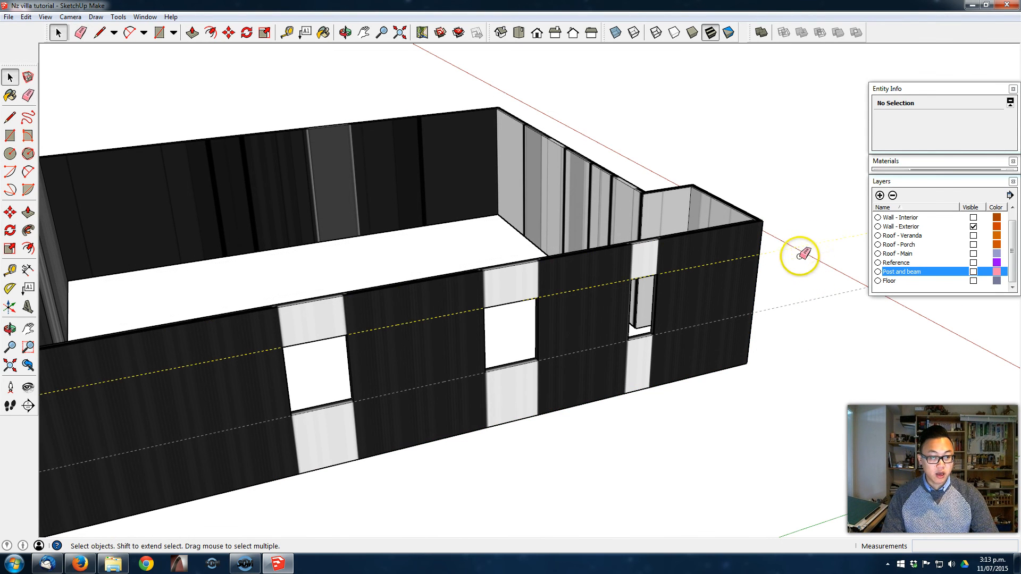
{"action": "key", "text": "e"}
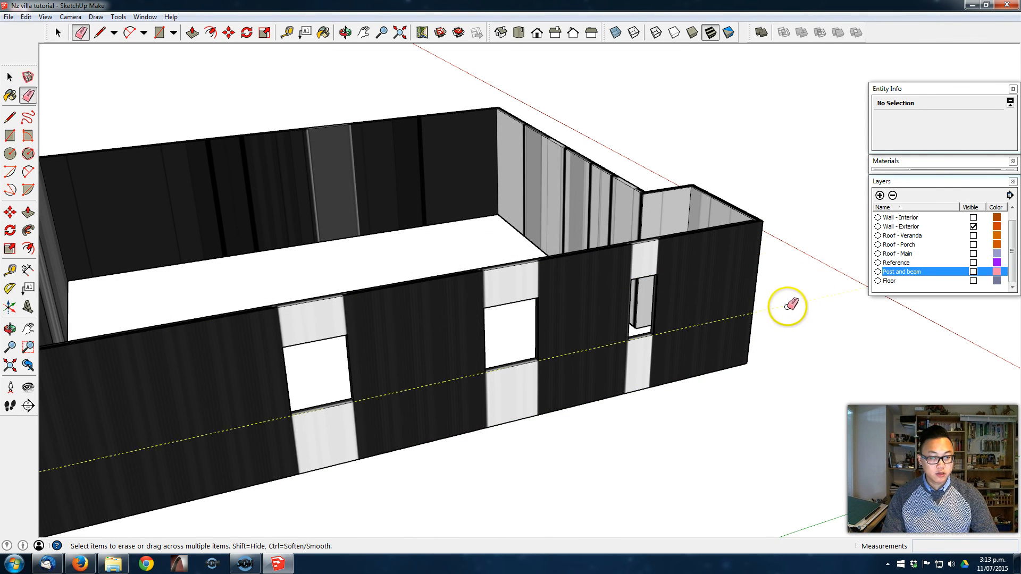
- Place horizontal guides 1000 mm above the bottom edges of the bay's front and the remaining exterior walls
{"action": "middle_click_drag", "start_coordinate": [704, 358], "coordinate": [526, 478]}
{"action": "key", "text": "t"}
{"action": "left_click", "coordinate": [470, 467]}
{"action": "type", "text": "1000"}
{"action": "key", "text": "Return"}
{"action": "left_click", "coordinate": [526, 476]}
{"action": "type", "text": "1000"}
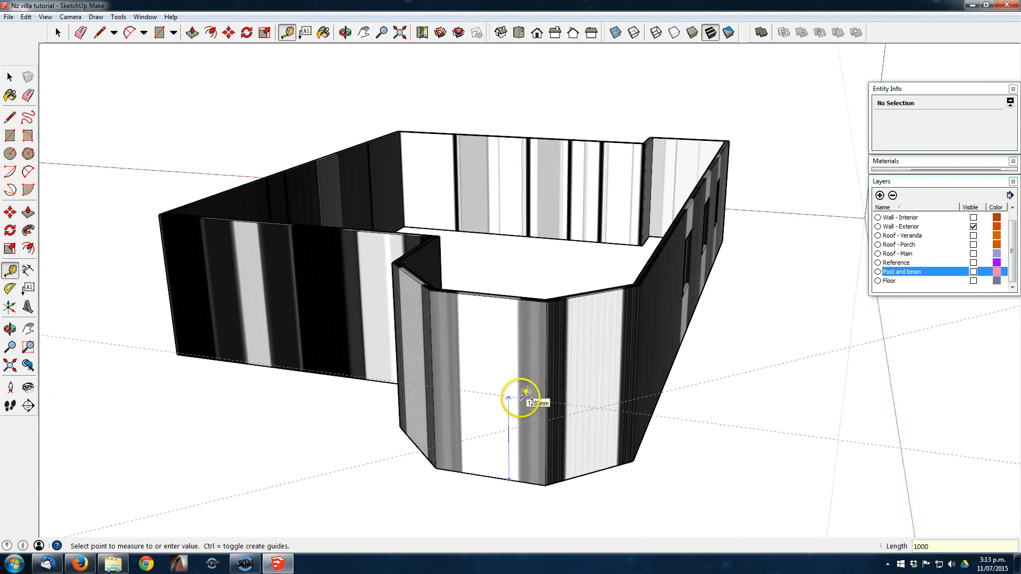
{"action": "key", "text": "Return"}
{"action": "middle_click_drag", "start_coordinate": [522, 398], "coordinate": [611, 406]}
{"action": "left_click", "coordinate": [637, 437]}
{"action": "middle_click_drag", "start_coordinate": [433, 383], "coordinate": [360, 438]}
{"action": "middle_click_drag", "start_coordinate": [367, 371], "coordinate": [588, 453]}
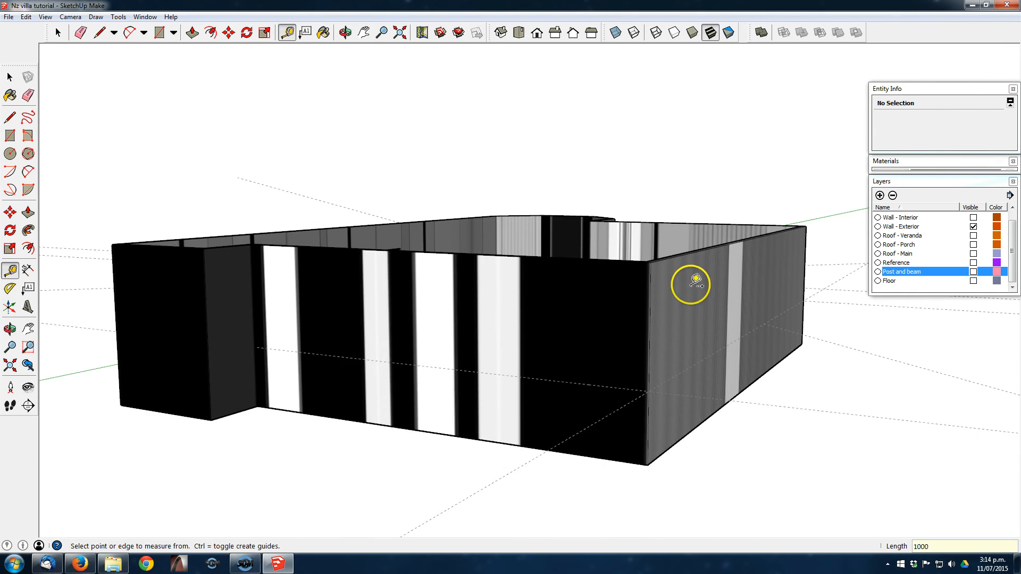
- Copy the five horizontal guides around the bay and remaining exterior walls vertically upward to mark the window heads
{"action": "middle_click_drag", "start_coordinate": [592, 406], "coordinate": [389, 375]}
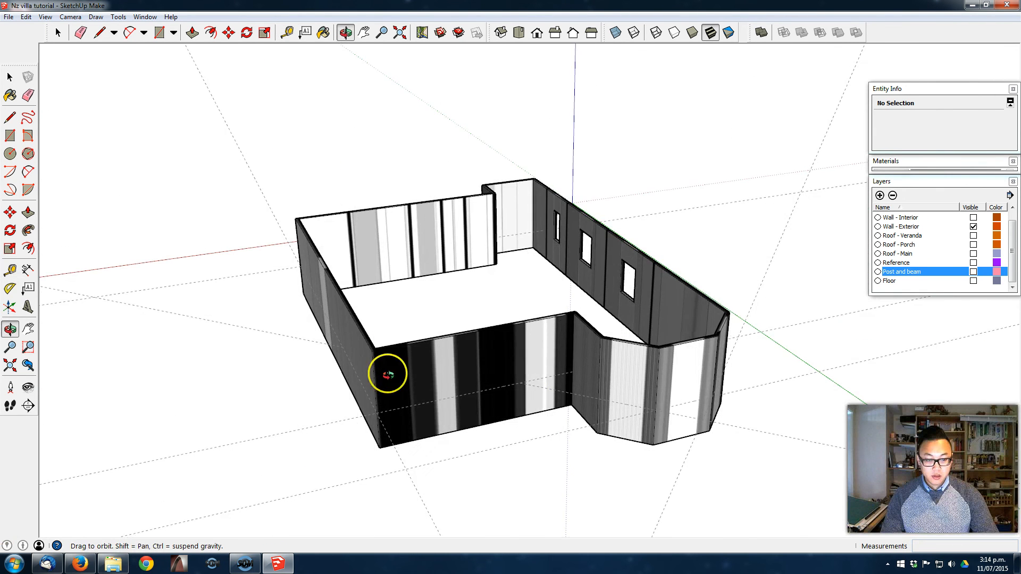
{"action": "middle_click_drag", "start_coordinate": [784, 347], "coordinate": [783, 411]}
{"action": "key", "text": "space"}
{"action": "left_click_drag", "start_coordinate": [795, 415], "coordinate": [659, 493]}
{"action": "middle_click_drag", "start_coordinate": [507, 442], "coordinate": [616, 388]}
{"action": "scroll", "coordinate": [314, 437], "scroll_direction": "up", "scroll_amount": 3}
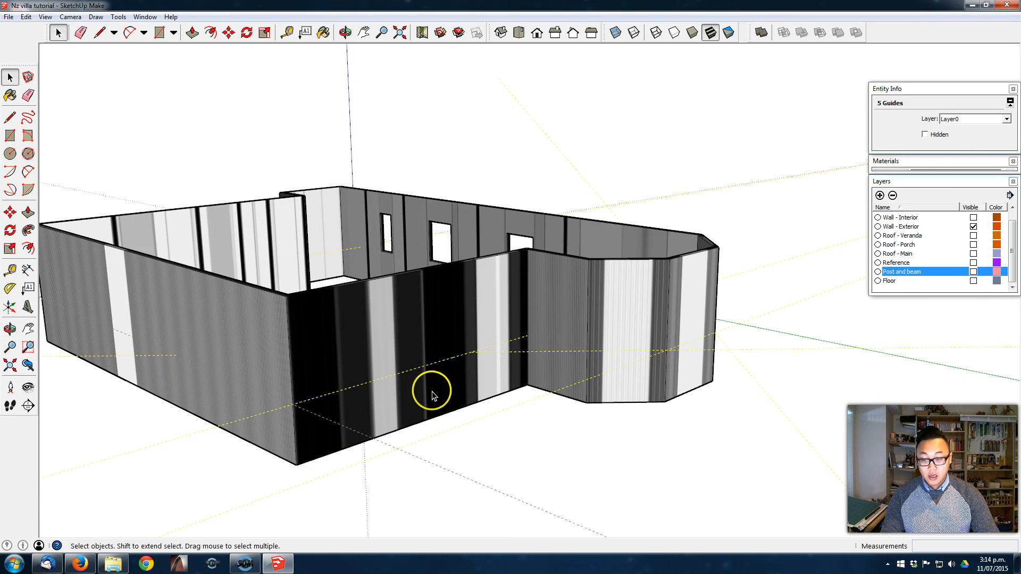
{"action": "key", "text": "m"}
{"action": "key", "text": "ctrl"}
{"action": "left_click", "coordinate": [442, 357]}
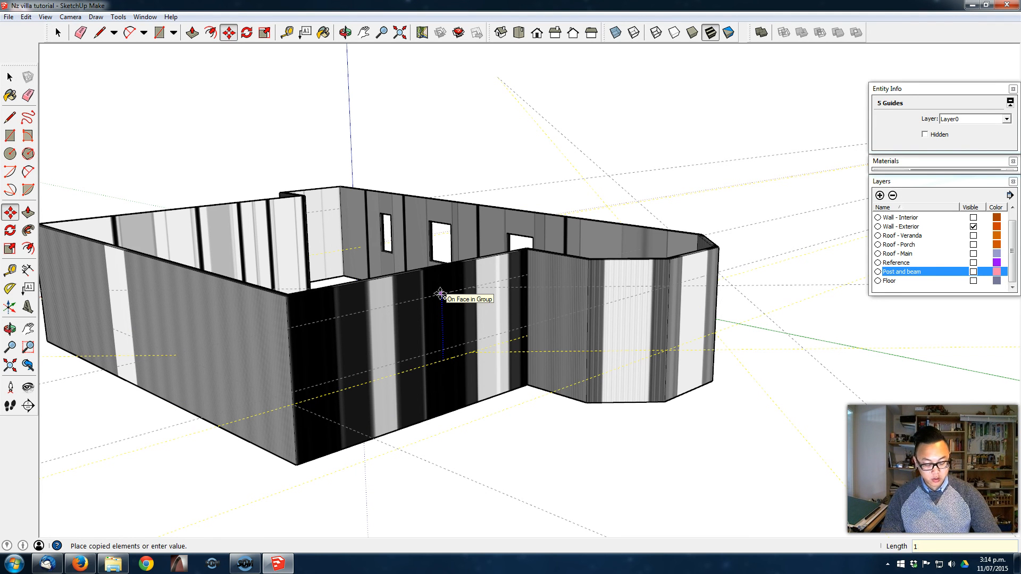
{"action": "key", "text": "Return"}
- Try to draw a 900 by 1100 mm window rectangle between the guides on the bay's angled wall nearest the long wall
{"action": "middle_click_drag", "start_coordinate": [570, 268], "coordinate": [137, 335]}
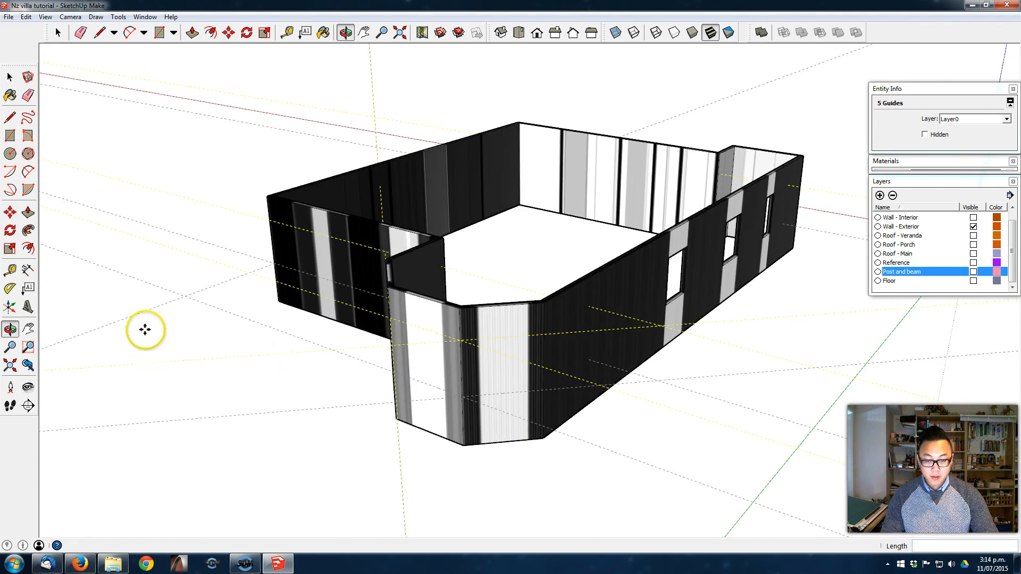
{"action": "scroll", "coordinate": [502, 381], "scroll_direction": "up", "scroll_amount": 5}
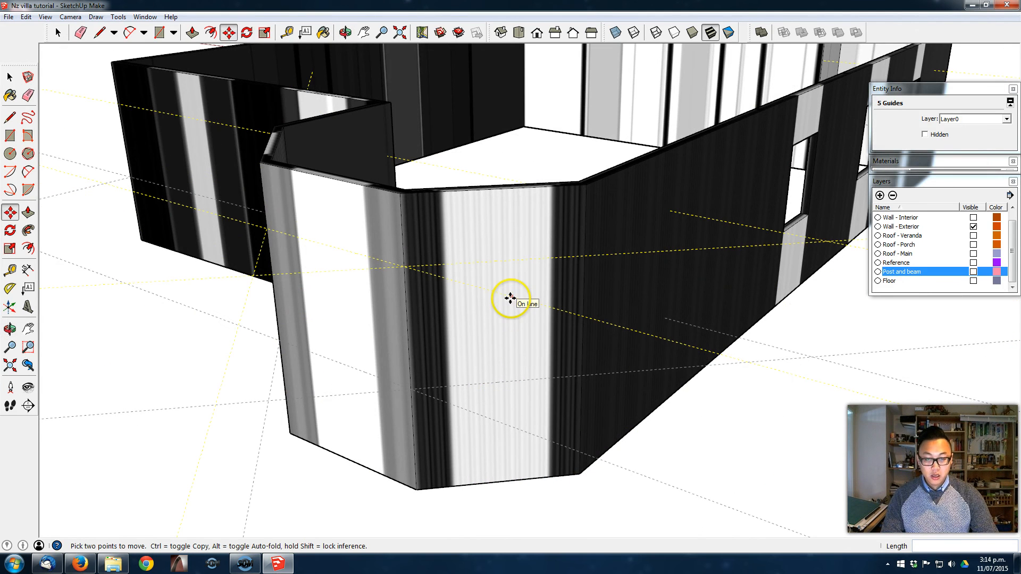
{"action": "key", "text": "r"}
{"action": "left_click", "coordinate": [444, 264]}
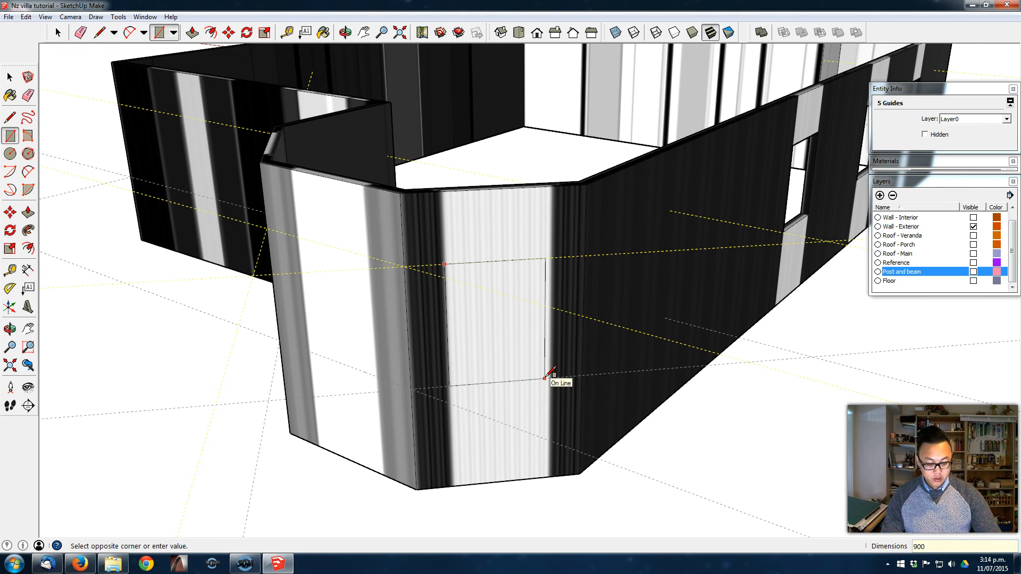
{"action": "type", "text": "900,1100"}
{"action": "key", "text": "Return"}
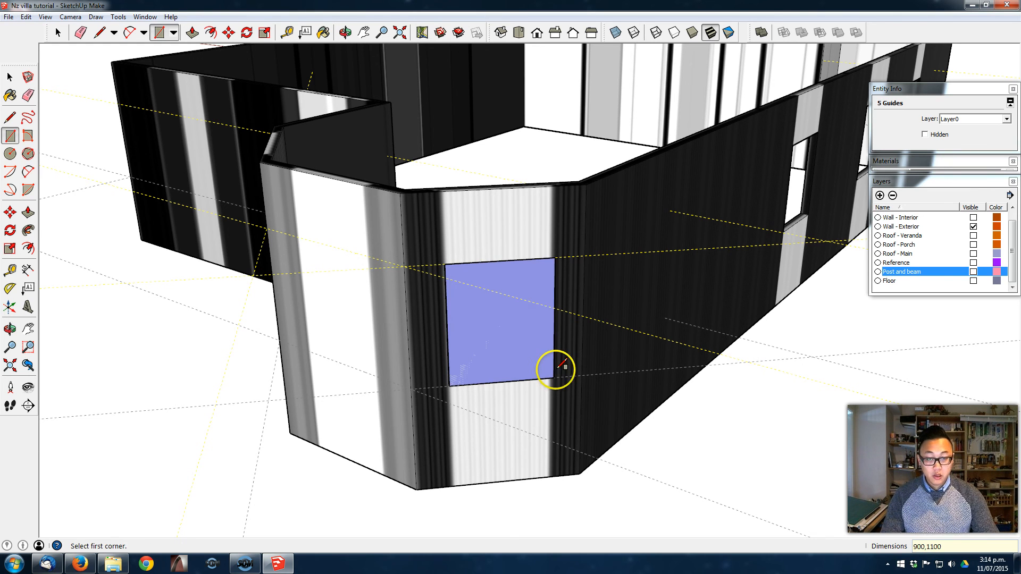
{"action": "key", "text": "space"}
- Open the exterior wall group and draw the 900 by 1100 mm window rectangle on the bay's angled wall inside it
{"action": "triple_click", "coordinate": [485, 209]}
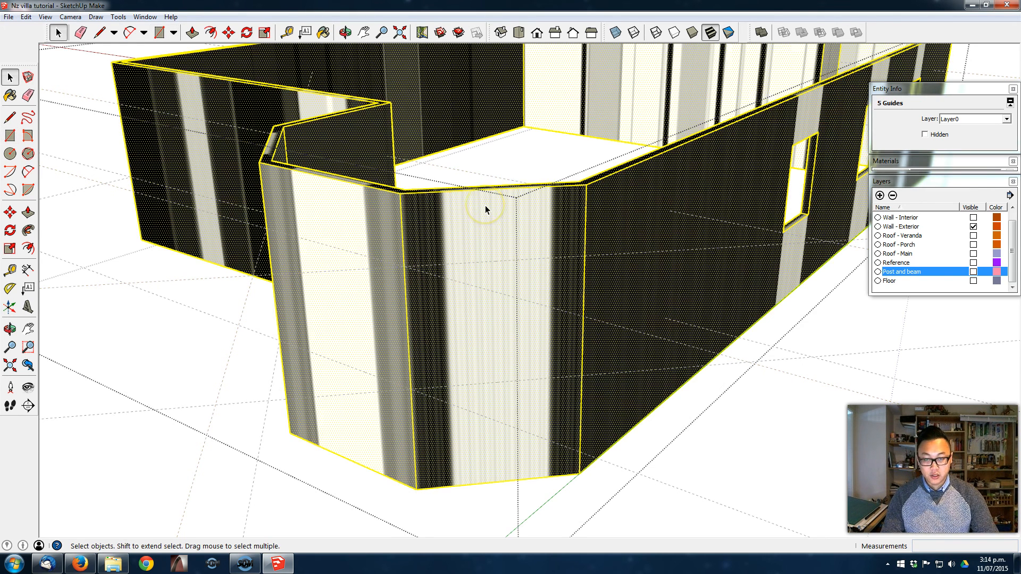
{"action": "key", "text": "r"}
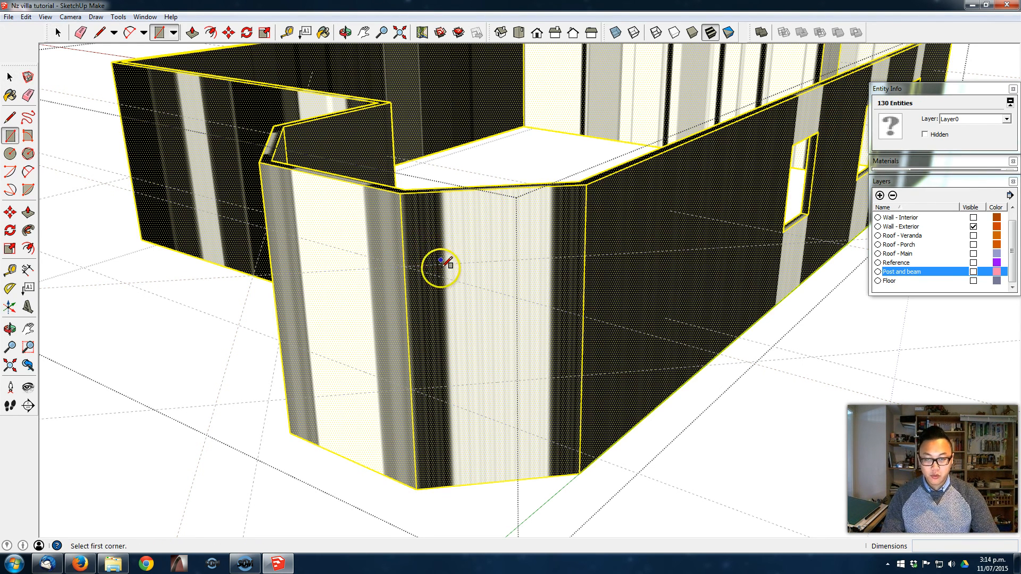
{"action": "left_click", "coordinate": [444, 264]}
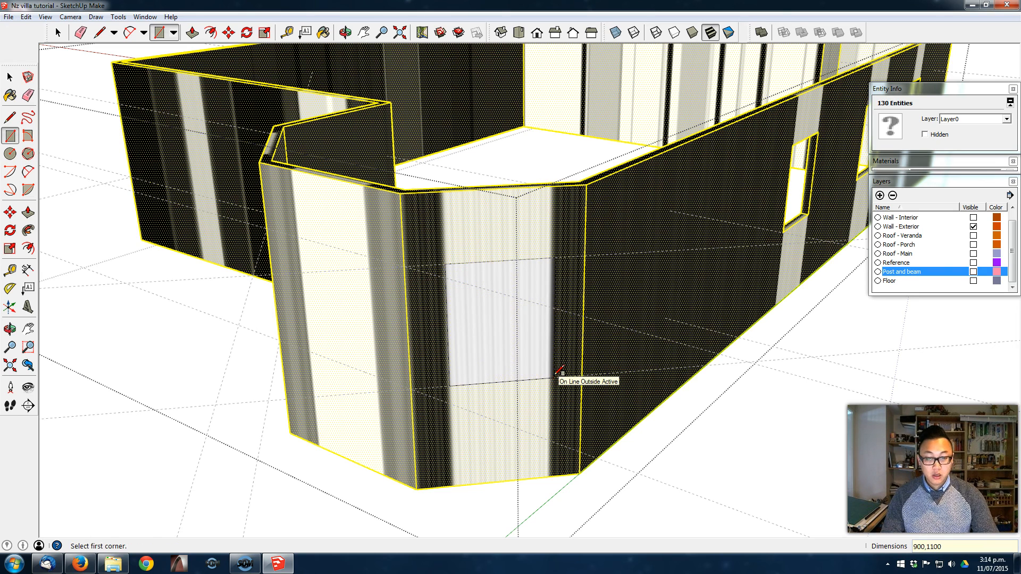
{"action": "key", "text": "space"}
{"action": "left_click", "coordinate": [515, 282]}
{"action": "middle_click_drag", "start_coordinate": [516, 282], "coordinate": [624, 248]}
- Draw a window rectangle between the guides on the bay's front wall and shift it sideways along the upper guide
{"action": "key", "text": "m"}
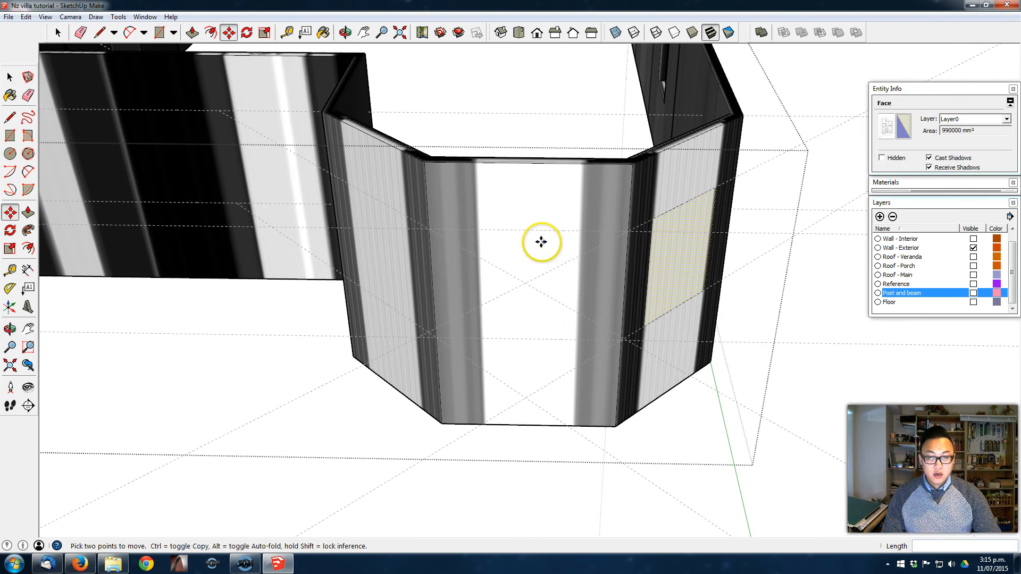
{"action": "key", "text": "r"}
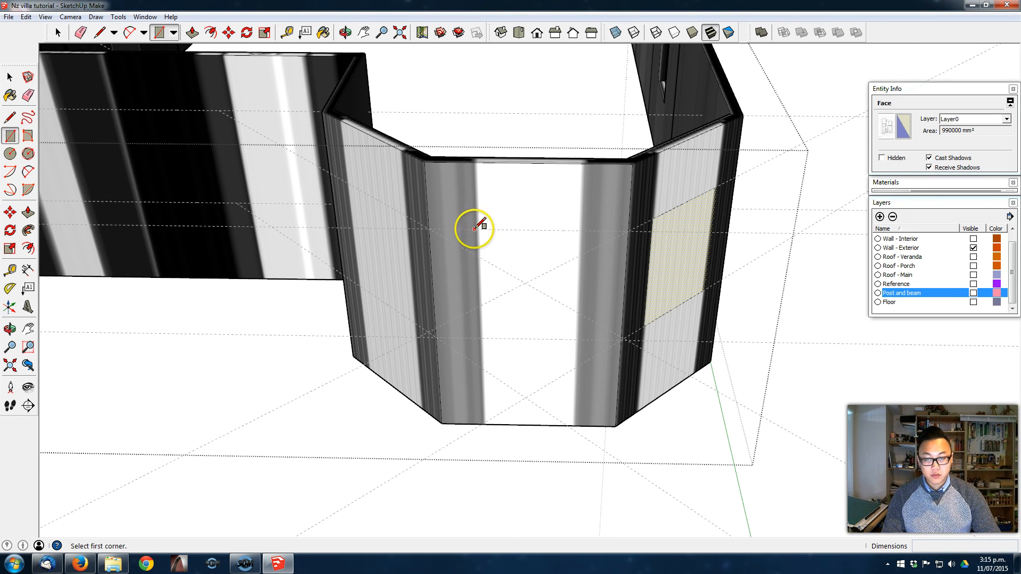
{"action": "left_click", "coordinate": [469, 230]}
{"action": "key", "text": "Return"}
{"action": "key", "text": "m"}
{"action": "left_click", "coordinate": [521, 229]}
{"action": "left_click", "coordinate": [528, 230]}
- Draw a 900 by 1100 mm window rectangle between the guides on the bay's other angled wall
{"action": "middle_click_drag", "start_coordinate": [479, 237], "coordinate": [569, 231]}
{"action": "key", "text": "r"}
{"action": "left_click", "coordinate": [407, 225]}
{"action": "type", "text": "900,1100"}
{"action": "key", "text": "Return"}
- Place a vertical guide at the middle of that angled bay wall and centre its window rectangle on it
{"action": "key", "text": "space"}
{"action": "left_click", "coordinate": [468, 329]}
{"action": "key", "text": "m"}
{"action": "key", "text": "t"}
{"action": "left_click", "coordinate": [314, 213]}
{"action": "left_click", "coordinate": [451, 192]}
{"action": "key", "text": "m"}
{"action": "left_click", "coordinate": [461, 296]}
{"action": "left_click", "coordinate": [456, 296]}
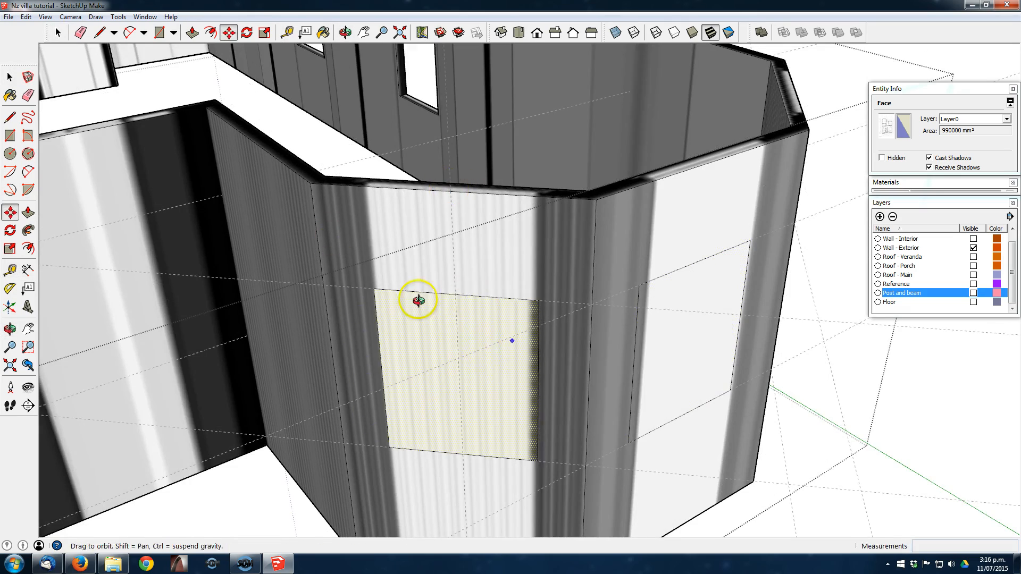
- Add vertical centre guides to the bay's two other walls and centre their window rectangles on them
{"action": "middle_click_drag", "start_coordinate": [612, 319], "coordinate": [511, 298]}
{"action": "key", "text": "t"}
{"action": "key", "text": "space"}
{"action": "left_click", "coordinate": [556, 329]}
{"action": "key", "text": "m"}
{"action": "key", "text": "space"}
{"action": "left_click", "coordinate": [697, 340]}
{"action": "key", "text": "m"}
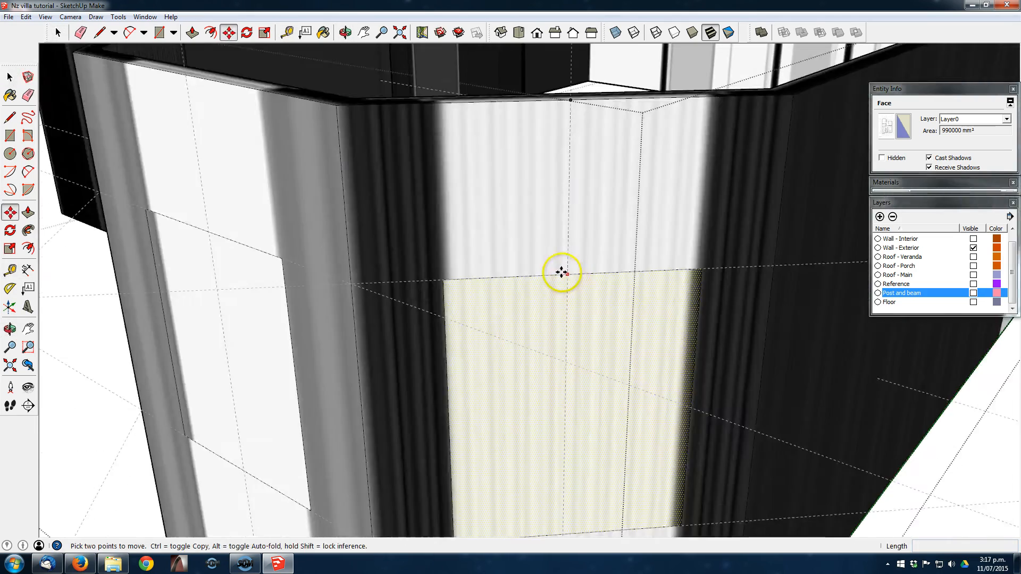
{"action": "left_click", "coordinate": [567, 271]}
{"action": "left_click", "coordinate": [574, 271]}
- Draw an 1800 by 1100 mm window rectangle between the guides on the wall beside the bay and adjust its position
{"action": "middle_click_drag", "start_coordinate": [568, 272], "coordinate": [697, 253]}
{"action": "middle_click_drag", "start_coordinate": [772, 83], "coordinate": [520, 353]}
{"action": "key", "text": "r"}
{"action": "left_click", "coordinate": [293, 314]}
{"action": "type", "text": "1800,1100"}
{"action": "key", "text": "Return"}
{"action": "key", "text": "space"}
{"action": "left_click", "coordinate": [400, 461]}
{"action": "key", "text": "m"}
{"action": "middle_click_drag", "start_coordinate": [463, 324], "coordinate": [512, 349]}
- Draw two 1100 mm high window rectangles between the guides on the light strips of the wall opposite the bay
{"action": "key", "text": "t"}
{"action": "middle_click_drag", "start_coordinate": [514, 280], "coordinate": [496, 271]}
{"action": "key", "text": "r"}
{"action": "left_click", "coordinate": [500, 276]}
{"action": "middle_click_drag", "start_coordinate": [554, 353], "coordinate": [613, 310]}
{"action": "key", "text": "r"}
{"action": "left_click", "coordinate": [608, 315]}
{"action": "key", "text": "Escape"}
{"action": "left_click", "coordinate": [610, 314]}
{"action": "key", "text": "Return"}
- Move the side edge of the narrower window rectangle on that wall by 150 mm
{"action": "key", "text": "space"}
{"action": "double_click", "coordinate": [636, 351]}
{"action": "key", "text": "m"}
{"action": "left_click", "coordinate": [485, 331]}
{"action": "type", "text": "m150"}
{"action": "middle_click_drag", "start_coordinate": [468, 328], "coordinate": [472, 299]}
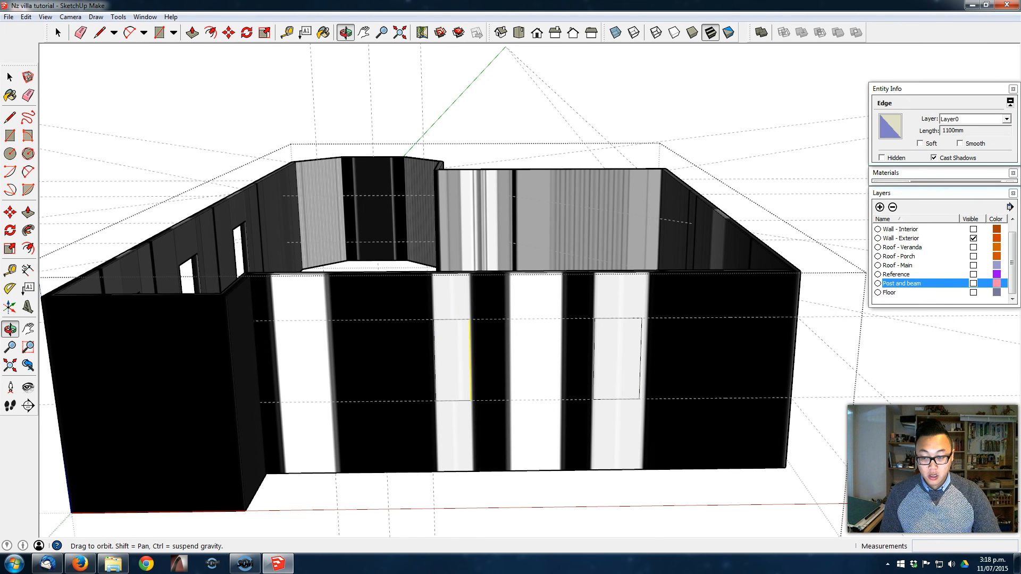
- Draw a 2100 mm high door rectangle from the upper guide to the wall base, between the two window rectangles
{"action": "left_click_drag", "start_coordinate": [478, 330], "coordinate": [569, 274]}
{"action": "key", "text": "m"}
{"action": "middle_click_drag", "start_coordinate": [549, 425], "coordinate": [544, 381]}
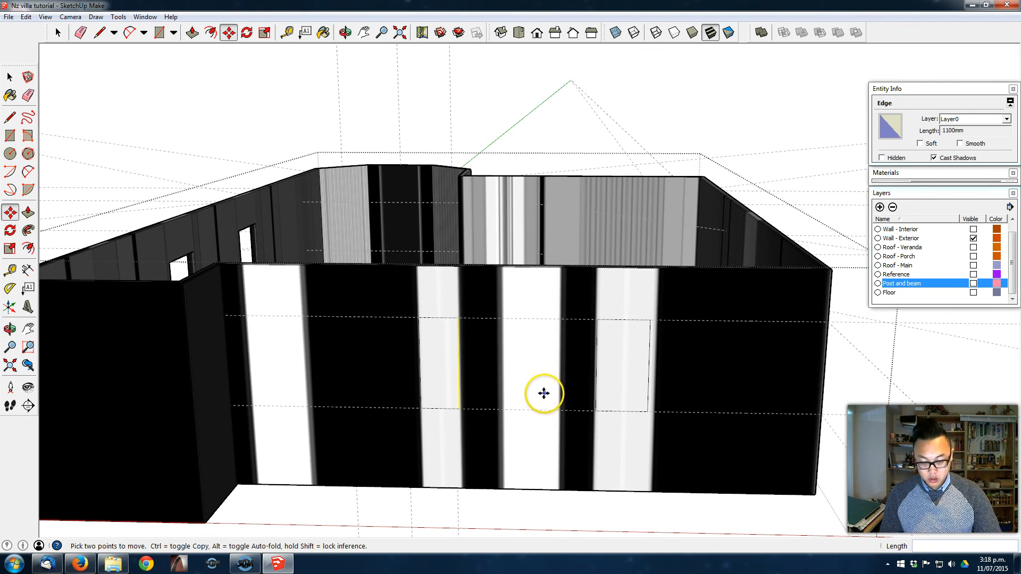
{"action": "key", "text": "r"}
{"action": "left_click", "coordinate": [499, 314]}
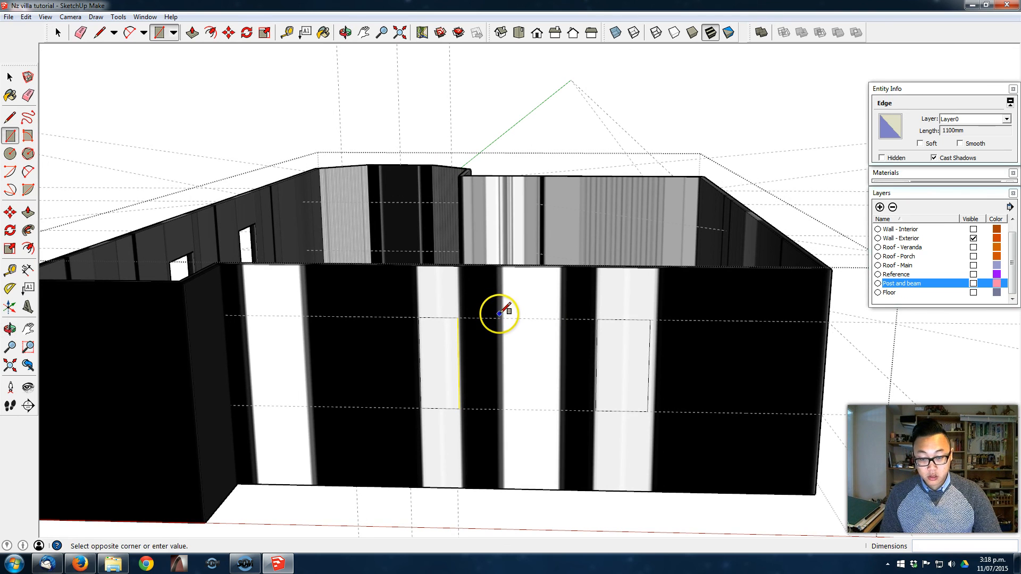
{"action": "key", "text": "Escape"}
{"action": "left_click", "coordinate": [499, 318]}
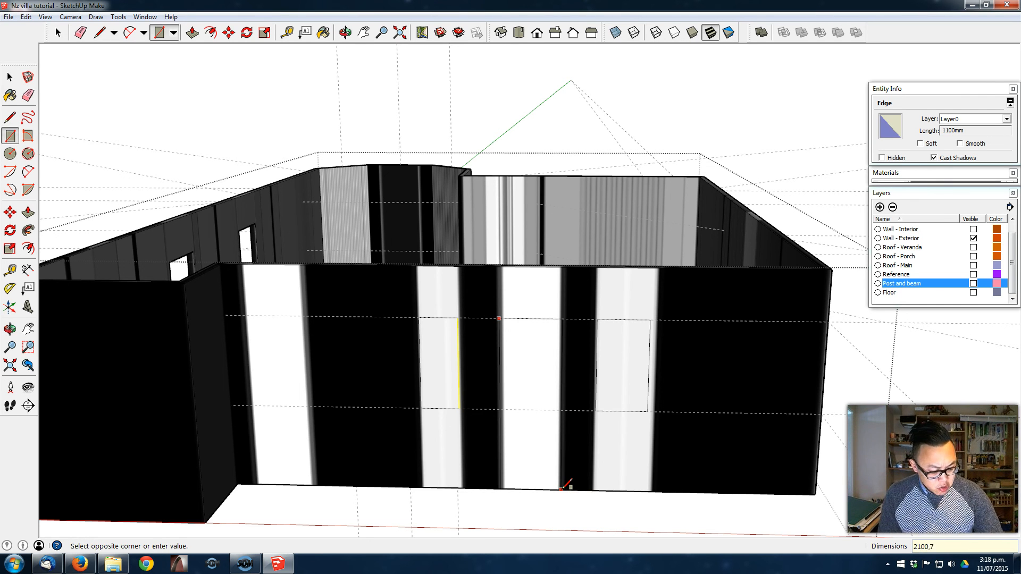
{"action": "middle_click_drag", "start_coordinate": [485, 460], "coordinate": [525, 367]}
- Copy the door rectangle along the wall to the wide light strip near the stepped corner
{"action": "key", "text": "space"}
{"action": "left_click", "coordinate": [509, 348]}
{"action": "middle_click_drag", "start_coordinate": [490, 338], "coordinate": [558, 353], "text": "shift"}
{"action": "key", "text": "m"}
{"action": "left_click", "coordinate": [566, 338]}
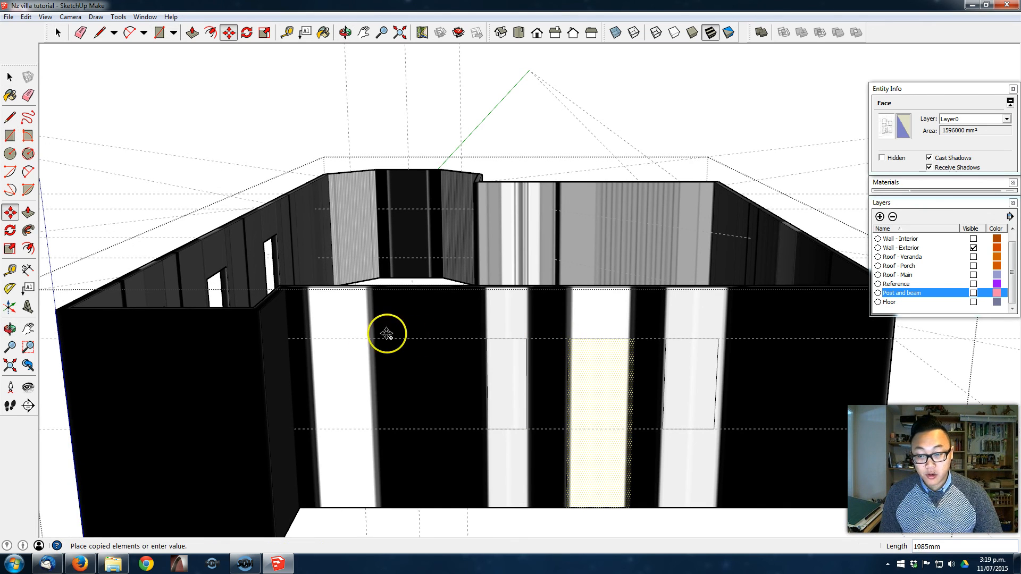
{"action": "left_click", "coordinate": [311, 341]}
{"action": "middle_click_drag", "start_coordinate": [312, 341], "coordinate": [492, 290]}
- Draw a 2100 mm high door rectangle from the upper guide to the wall base on the light strip beside the bay
{"action": "middle_click_drag", "start_coordinate": [586, 230], "coordinate": [137, 283]}
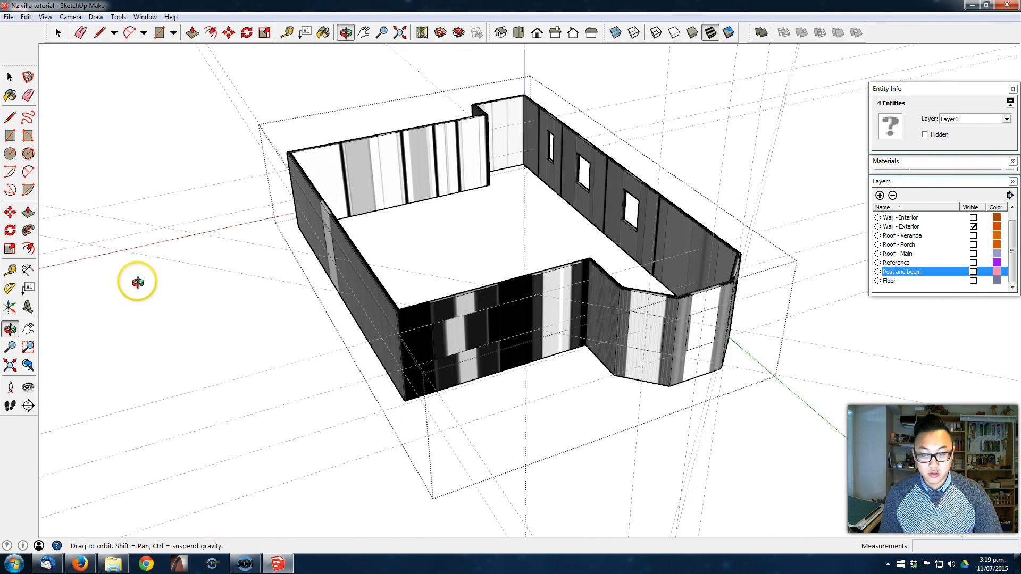
{"action": "scroll", "coordinate": [559, 340], "scroll_direction": "up", "scroll_amount": 5}
{"action": "middle_click_drag", "start_coordinate": [558, 339], "coordinate": [505, 318]}
{"action": "key", "text": "r"}
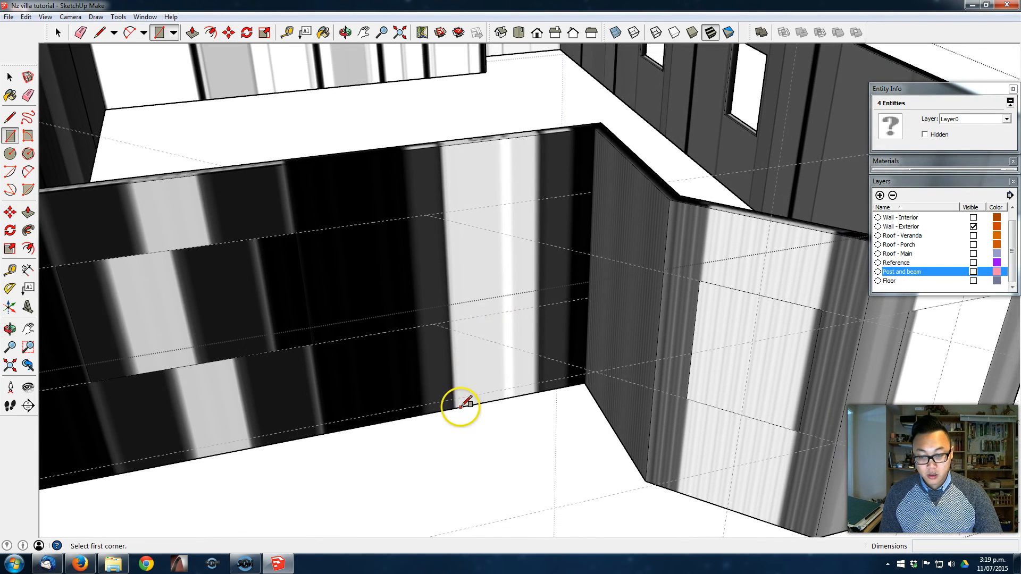
{"action": "left_click", "coordinate": [444, 212]}
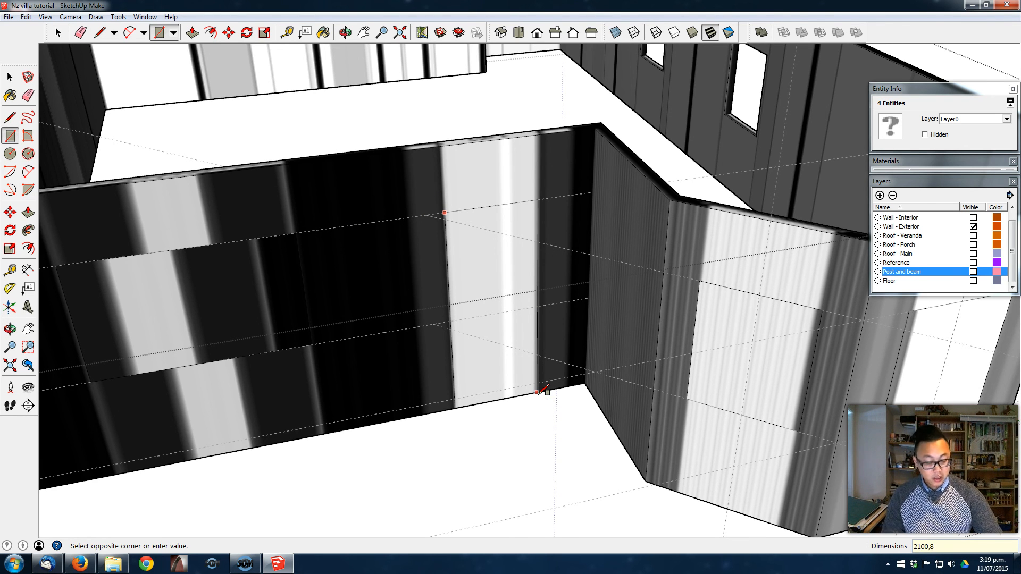
{"action": "middle_click_drag", "start_coordinate": [492, 289], "coordinate": [404, 250]}
- Try to erase and window-select the guides around the house while the wall group is still open
{"action": "middle_click_drag", "start_coordinate": [649, 243], "coordinate": [526, 277]}
{"action": "scroll", "coordinate": [449, 240], "scroll_direction": "down", "scroll_amount": 3}
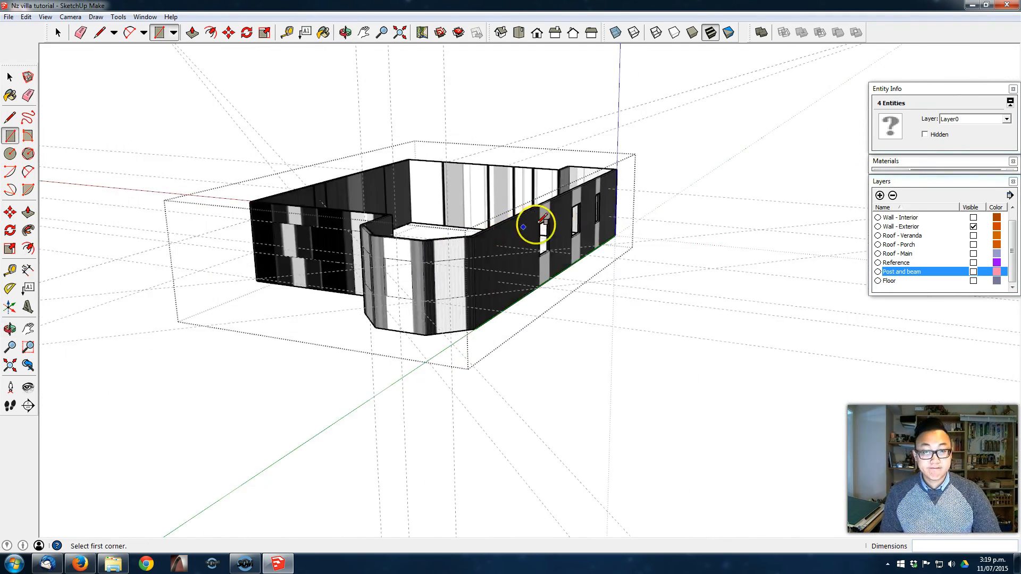
{"action": "key", "text": "e"}
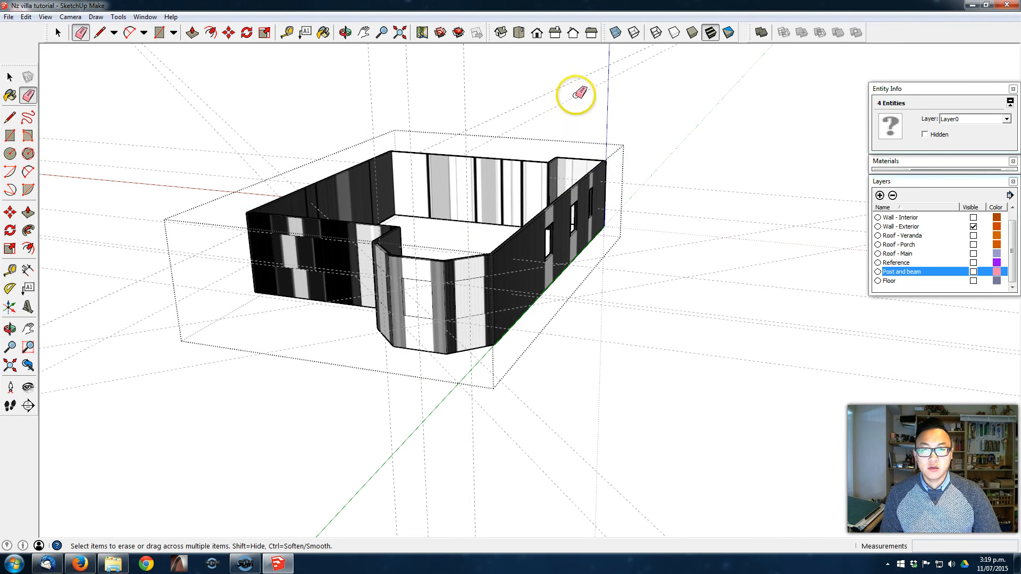
{"action": "left_click_drag", "start_coordinate": [587, 91], "coordinate": [593, 85]}
{"action": "key", "text": "space"}
{"action": "mouse_move", "coordinate": [839, 422]}
{"action": "left_mouse_down"}
{"action": "mouse_move", "coordinate": [751, 267]}
{"action": "mouse_move", "coordinate": [725, 172]}
{"action": "left_mouse_up"}
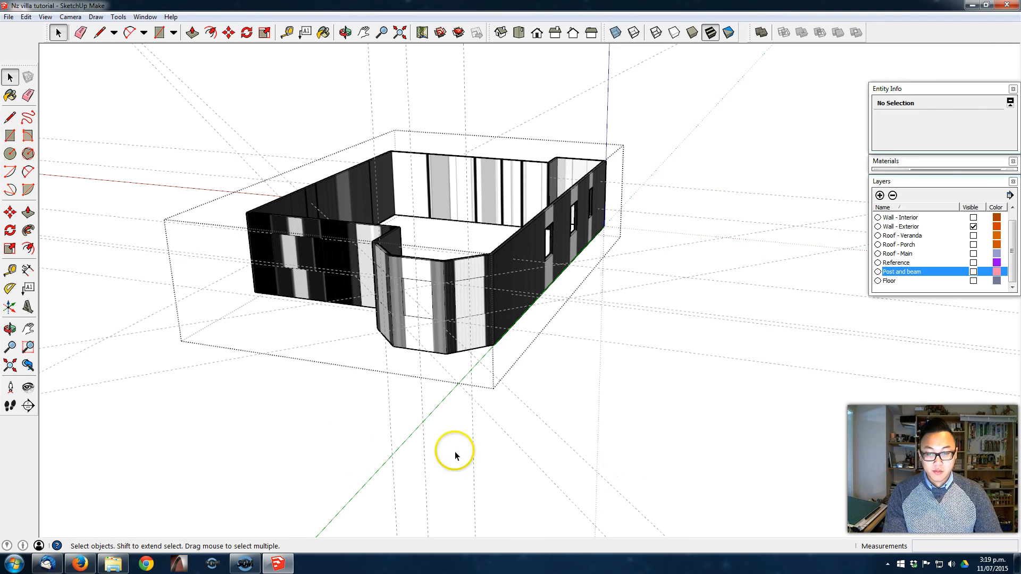
{"action": "left_click_drag", "start_coordinate": [700, 427], "coordinate": [499, 461]}
{"action": "left_click_drag", "start_coordinate": [820, 418], "coordinate": [698, 86]}
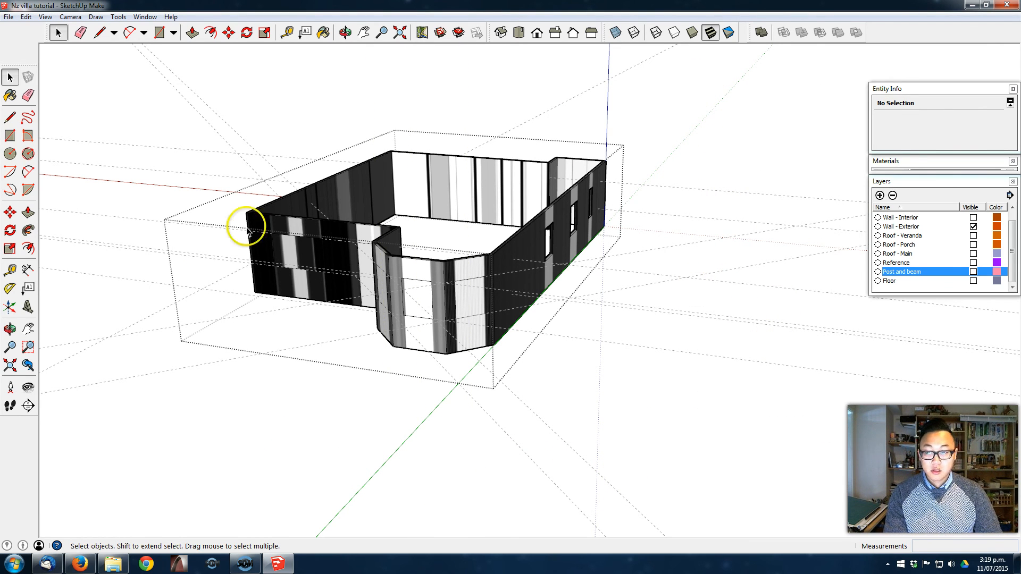
{"action": "left_click_drag", "start_coordinate": [164, 456], "coordinate": [113, 114]}
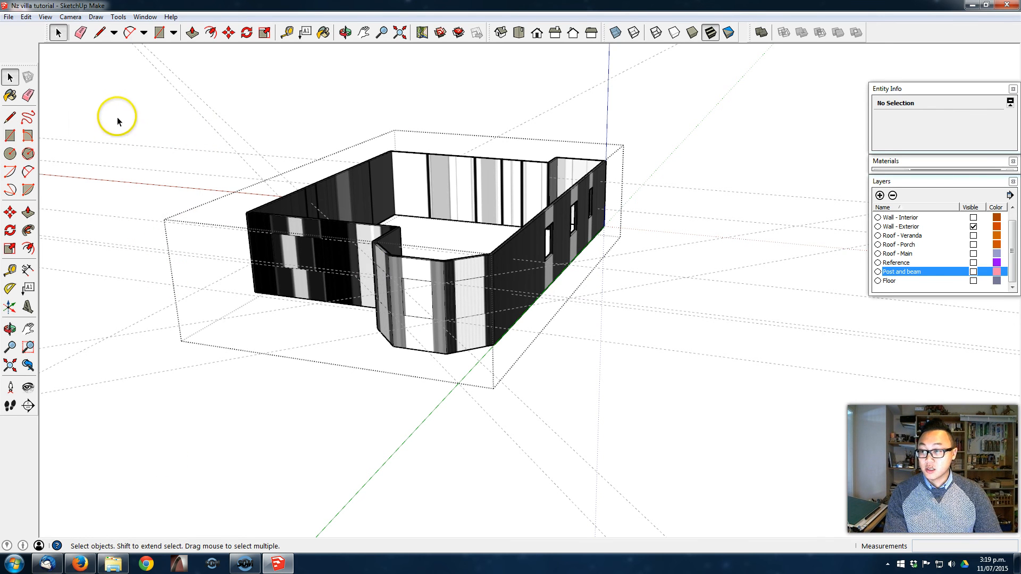
- Close the wall group and delete the horizontal and vertical guides around the exterior walls
{"action": "left_click", "coordinate": [165, 165]}
{"action": "middle_click_drag", "start_coordinate": [697, 287], "coordinate": [768, 382]}
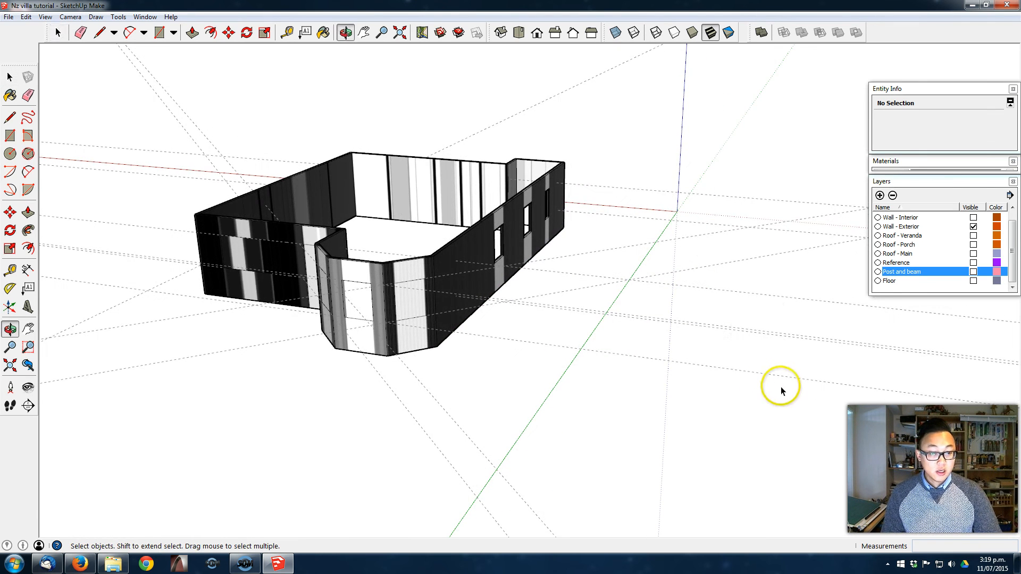
{"action": "left_click_drag", "start_coordinate": [662, 131], "coordinate": [659, 131]}
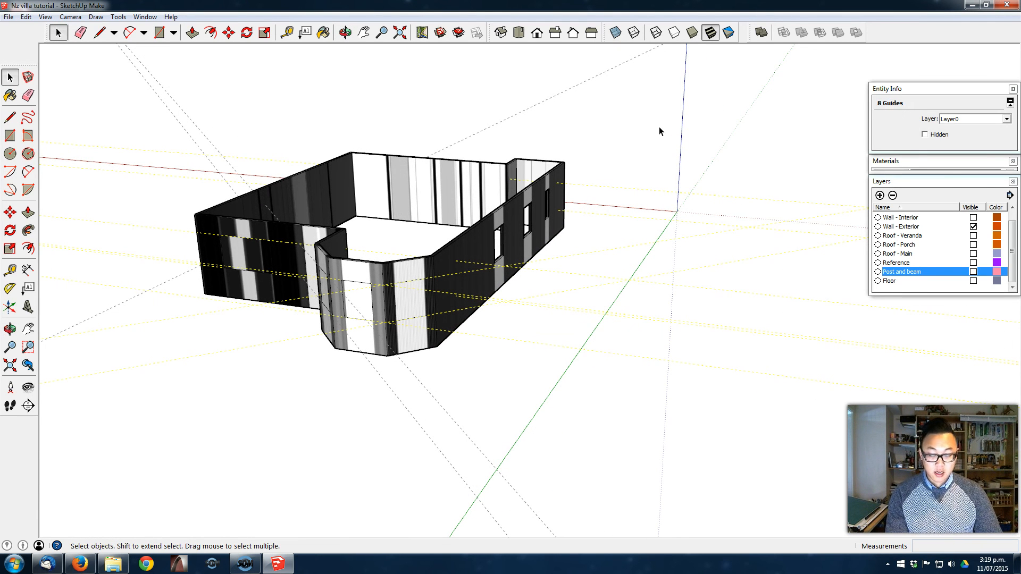
{"action": "left_click", "coordinate": [456, 511]}
{"action": "left_click_drag", "start_coordinate": [511, 443], "coordinate": [351, 400]}
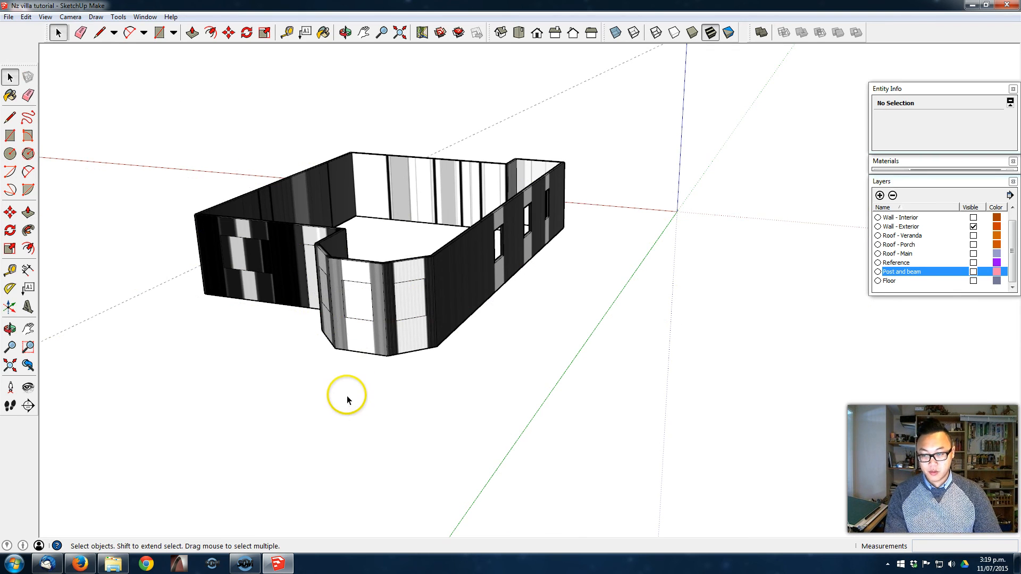
- Open the exterior wall group and push the window rectangle on the bay face beside the side wall in by 100 mm
{"action": "scroll", "coordinate": [367, 257], "scroll_direction": "up", "scroll_amount": 5}
{"action": "middle_click_drag", "start_coordinate": [369, 257], "coordinate": [435, 237]}
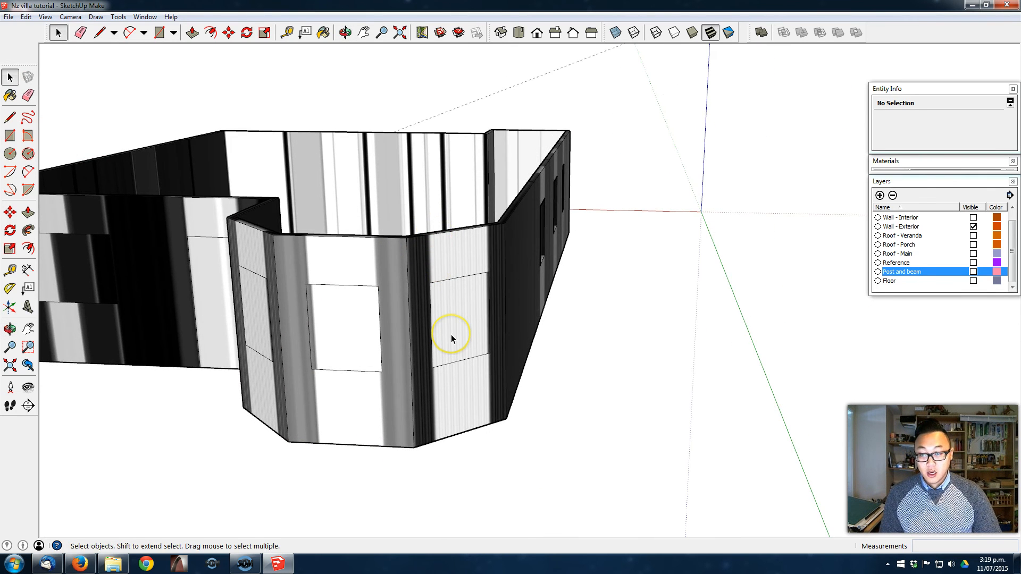
{"action": "scroll", "coordinate": [452, 339], "scroll_direction": "down", "scroll_amount": 3}
{"action": "mouse_move", "coordinate": [577, 298]}
{"action": "middle_mouse_down"}
{"action": "mouse_move", "coordinate": [486, 323]}
{"action": "mouse_move", "coordinate": [570, 296]}
{"action": "middle_mouse_up"}
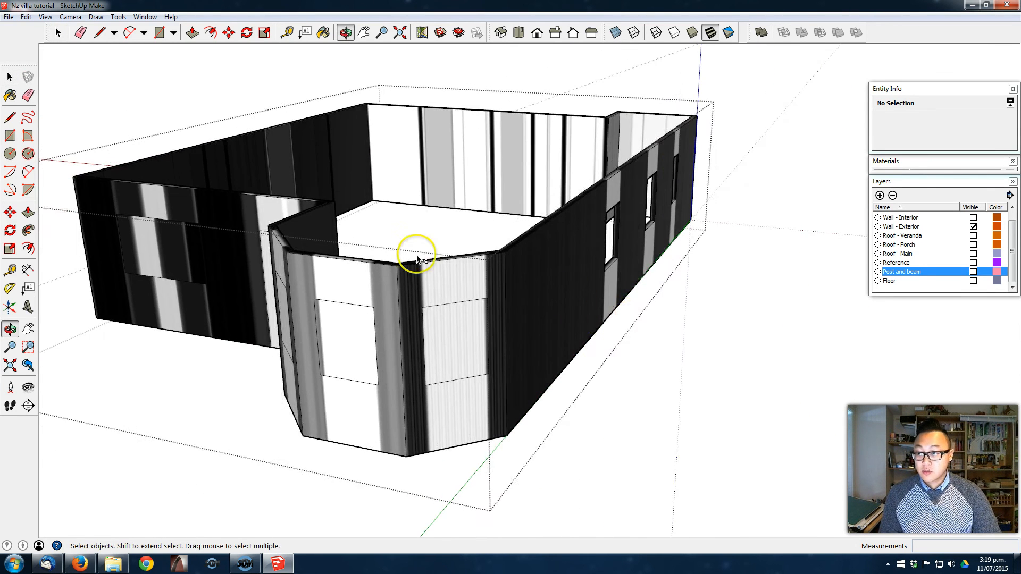
{"action": "left_click", "coordinate": [28, 212]}
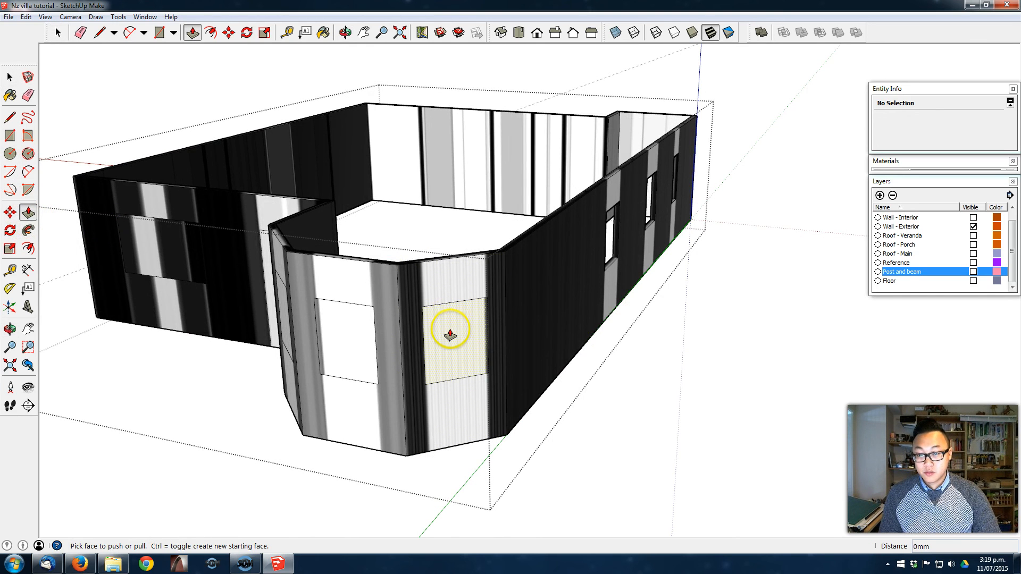
{"action": "left_click_drag", "start_coordinate": [452, 335], "coordinate": [447, 332]}
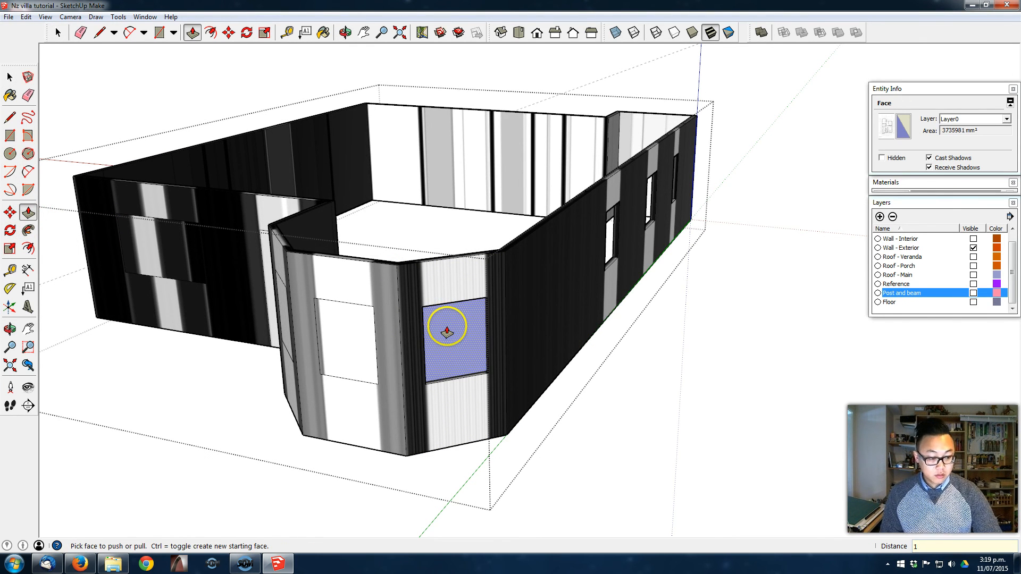
{"action": "key", "text": "Return"}
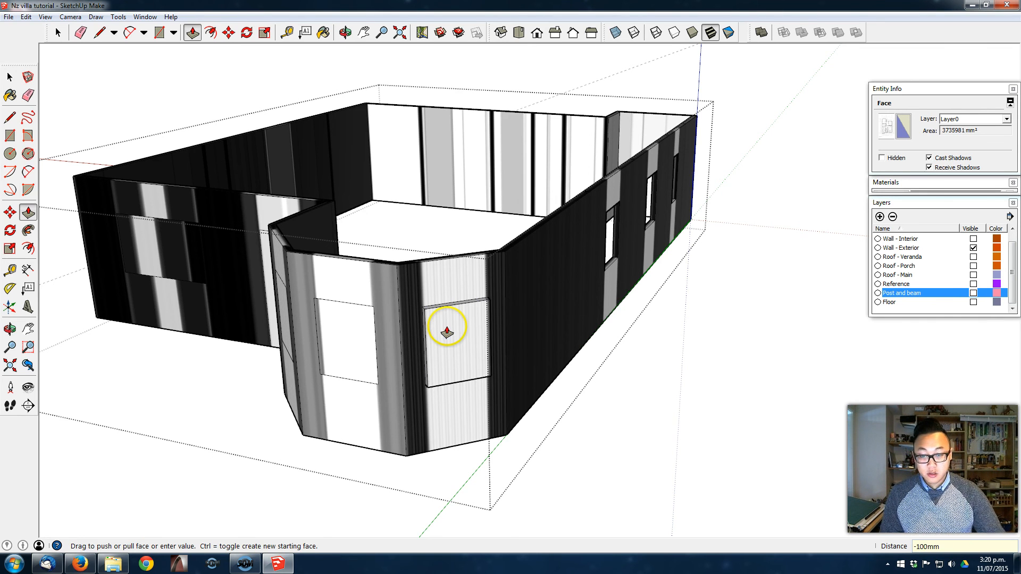
{"action": "middle_click_drag", "start_coordinate": [446, 332], "coordinate": [486, 383]}
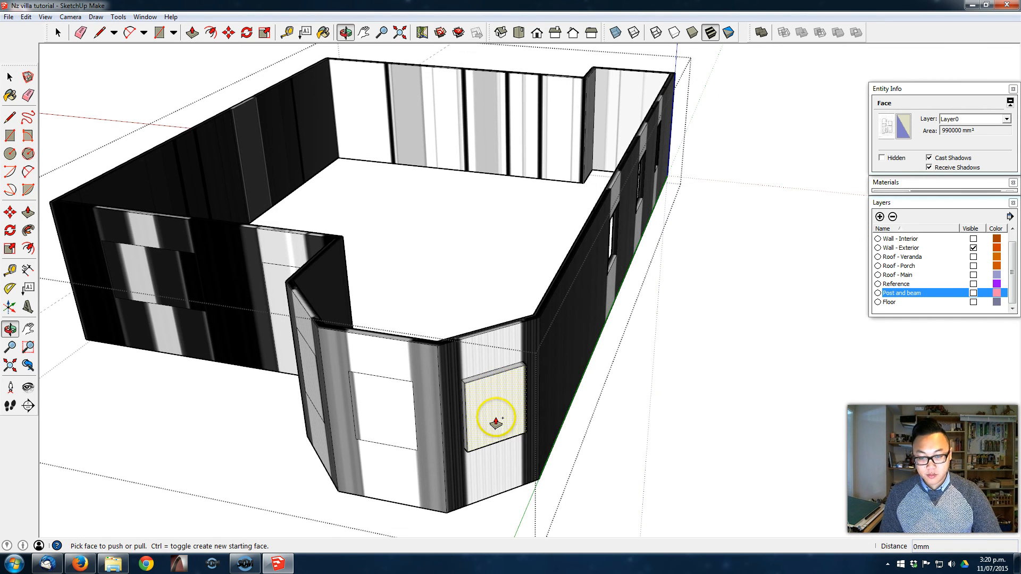
{"action": "left_click_drag", "start_coordinate": [503, 415], "coordinate": [488, 405]}
{"action": "type", "text": "100"}
{"action": "key", "text": "Return"}
- Push the remaining window and door rectangles 100 mm through the exterior walls to cut all the openings
{"action": "middle_click_drag", "start_coordinate": [499, 401], "coordinate": [663, 401]}
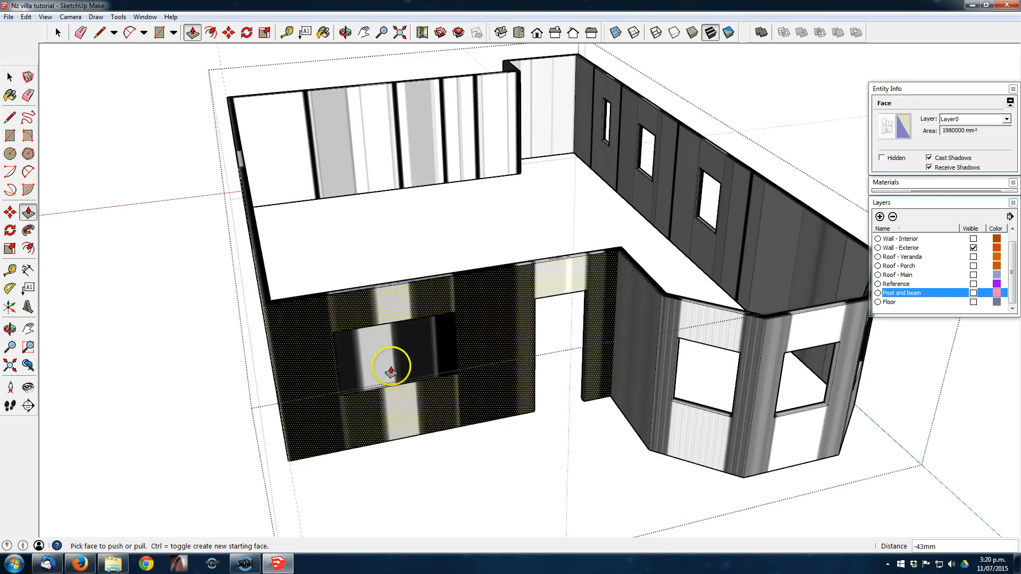
{"action": "left_click", "coordinate": [413, 410]}
{"action": "middle_click_drag", "start_coordinate": [413, 410], "coordinate": [526, 456]}
{"action": "left_click", "coordinate": [654, 310]}
{"action": "left_click", "coordinate": [499, 399]}
{"action": "left_click", "coordinate": [522, 342]}
{"action": "double_click", "coordinate": [429, 409]}
{"action": "double_click", "coordinate": [362, 352]}
{"action": "double_click", "coordinate": [261, 343]}
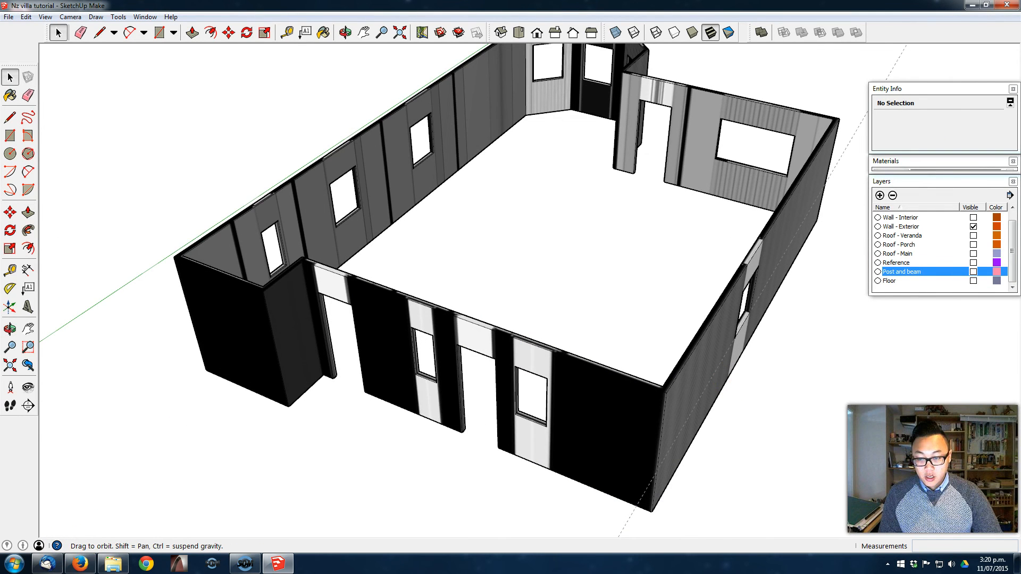
- Make the Wall - Interior, Roof - Veranda, Roof - Porch, Roof - Main, Post and beam, and Floor layers visible
{"action": "middle_click_drag", "start_coordinate": [542, 326], "coordinate": [697, 315]}
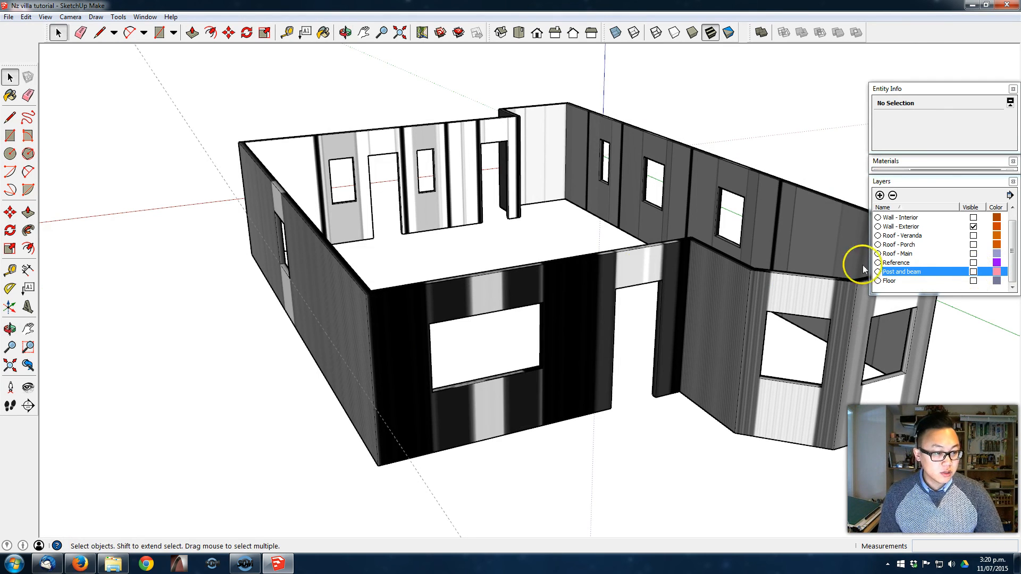
{"action": "middle_click_drag", "start_coordinate": [585, 278], "coordinate": [561, 278]}
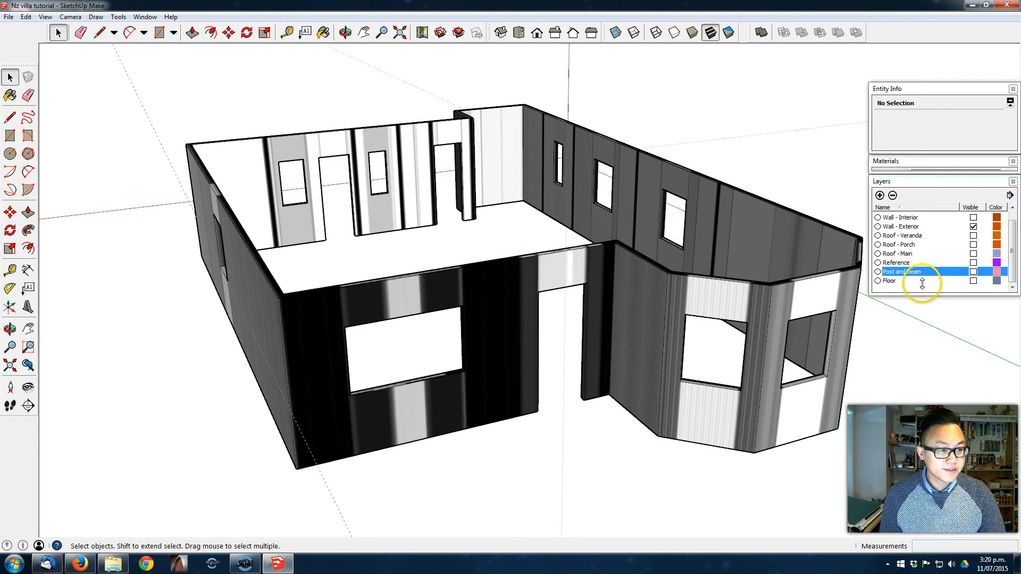
{"action": "left_click", "coordinate": [973, 218]}
{"action": "left_click", "coordinate": [974, 236]}
{"action": "left_click", "coordinate": [974, 245]}
{"action": "left_click", "coordinate": [974, 254]}
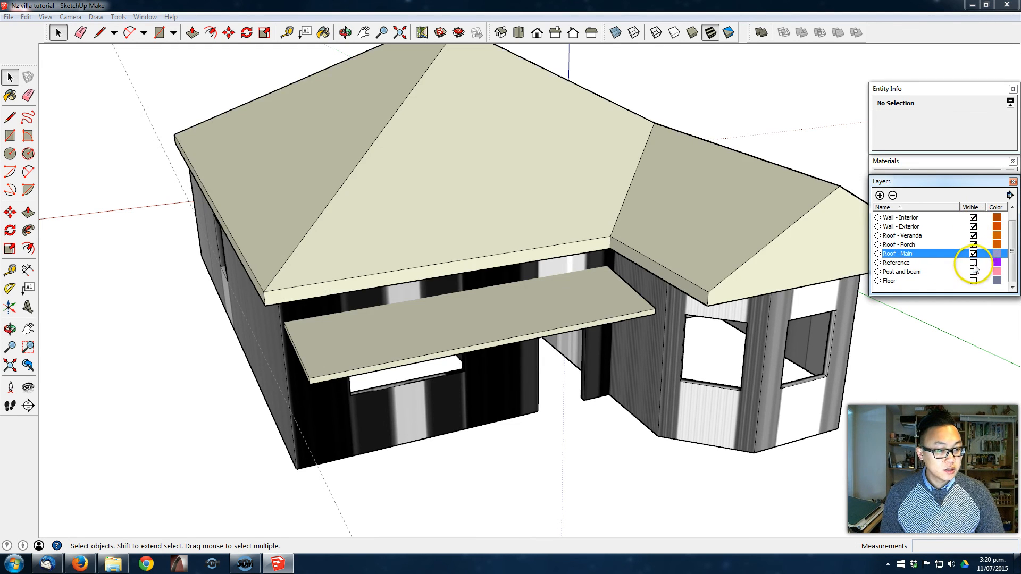
{"action": "left_click", "coordinate": [974, 272]}
{"action": "left_click", "coordinate": [974, 281]}
- Erase the leftover construction guides around the house
{"action": "mouse_move", "coordinate": [519, 492]}
{"action": "middle_mouse_down"}
{"action": "mouse_move", "coordinate": [454, 426]}
{"action": "mouse_move", "coordinate": [220, 404]}
{"action": "mouse_move", "coordinate": [370, 389]}
{"action": "mouse_move", "coordinate": [752, 391]}
{"action": "mouse_move", "coordinate": [895, 407]}
{"action": "mouse_move", "coordinate": [725, 383]}
{"action": "mouse_move", "coordinate": [593, 407]}
{"action": "middle_mouse_up"}
{"action": "key", "text": "e"}
{"action": "mouse_move", "coordinate": [798, 369]}
{"action": "middle_mouse_down"}
{"action": "mouse_move", "coordinate": [497, 365]}
{"action": "mouse_move", "coordinate": [745, 385]}
{"action": "middle_mouse_up"}
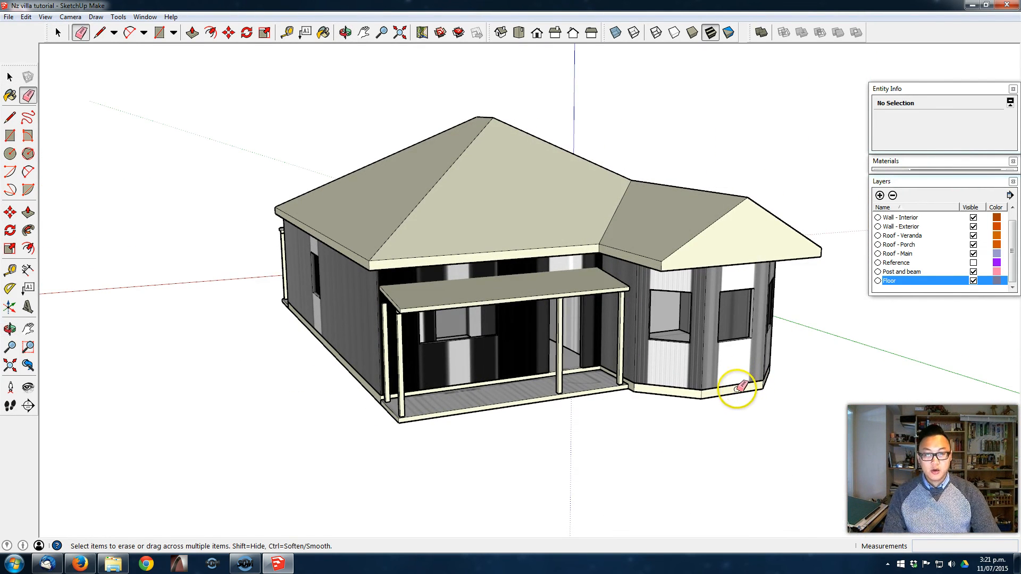